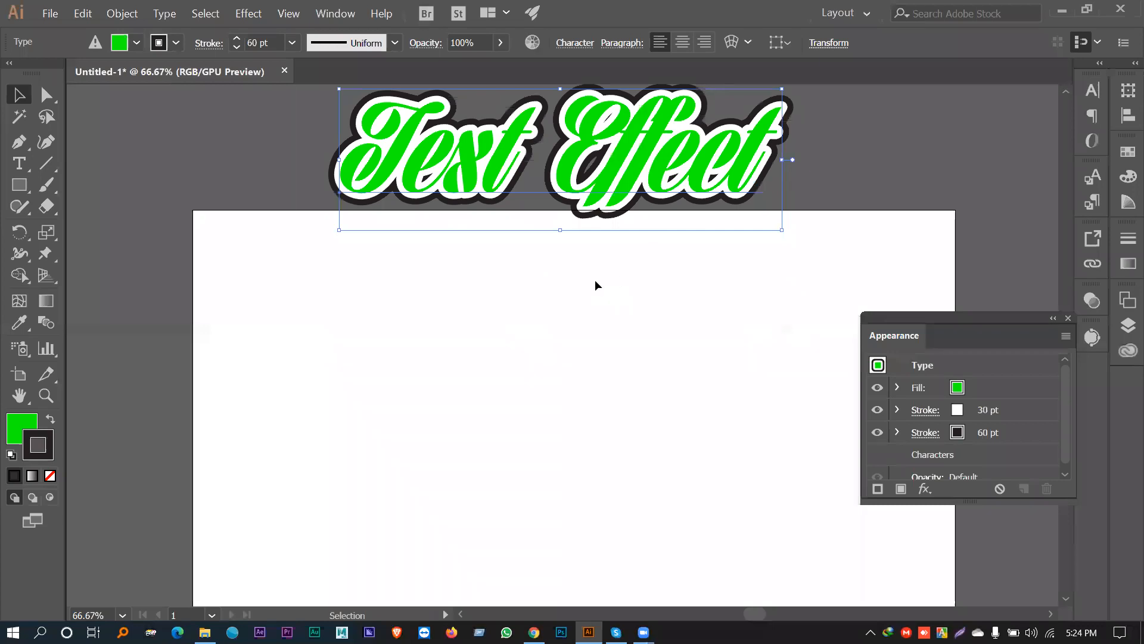
Step: Close the floating Appearance settings and deselect the green sample text
drag(566, 326, 550, 269)
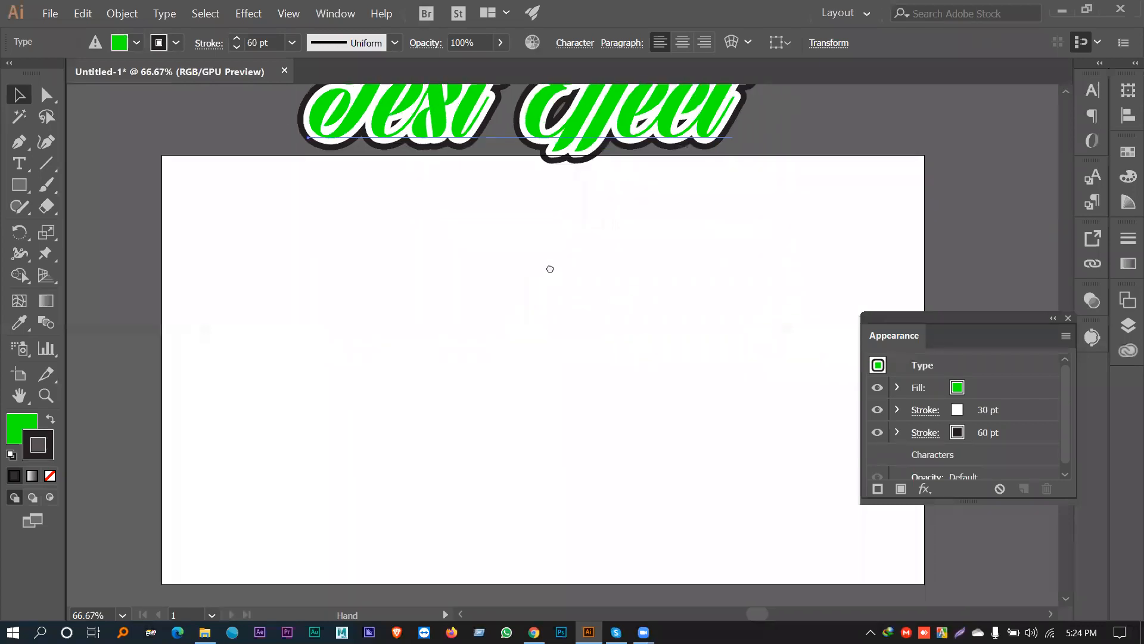
drag(998, 318, 1086, 329)
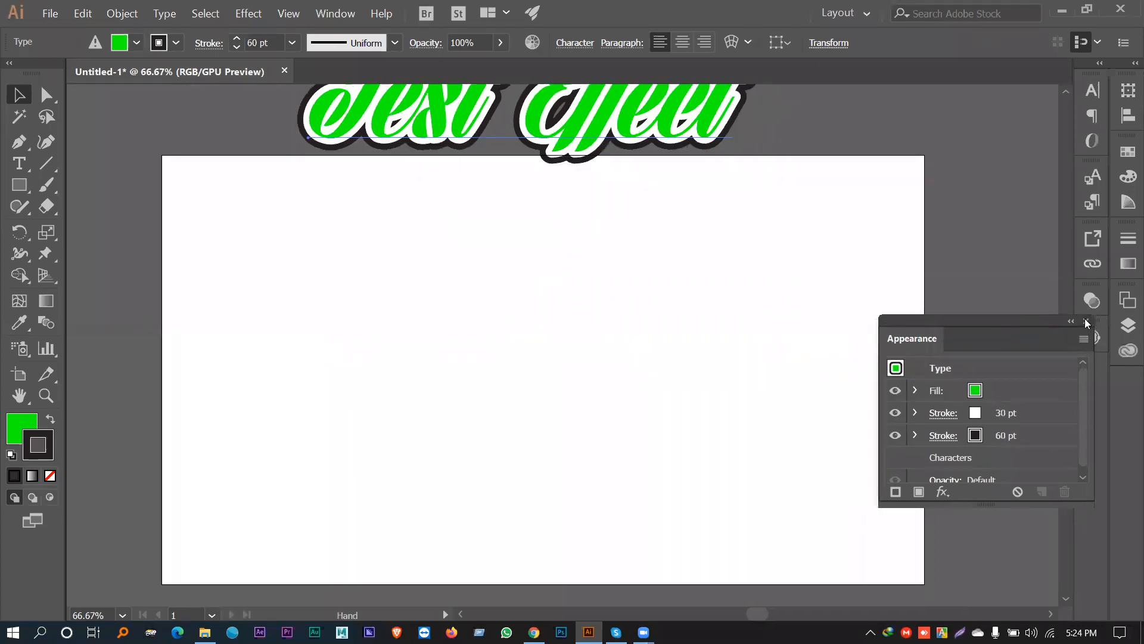
click(1086, 322)
click(523, 346)
Step: Add the point text "Text Effect" on the empty artboard
drag(523, 359, 540, 301)
key(ctrl+plus)
key(t)
click(473, 317)
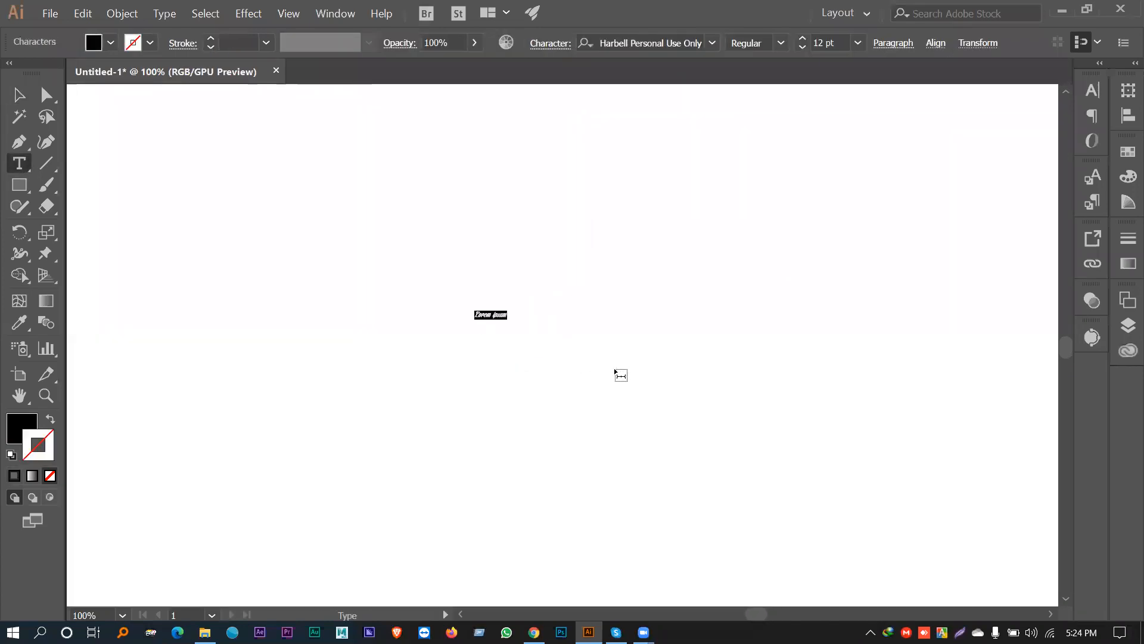
text(Text)
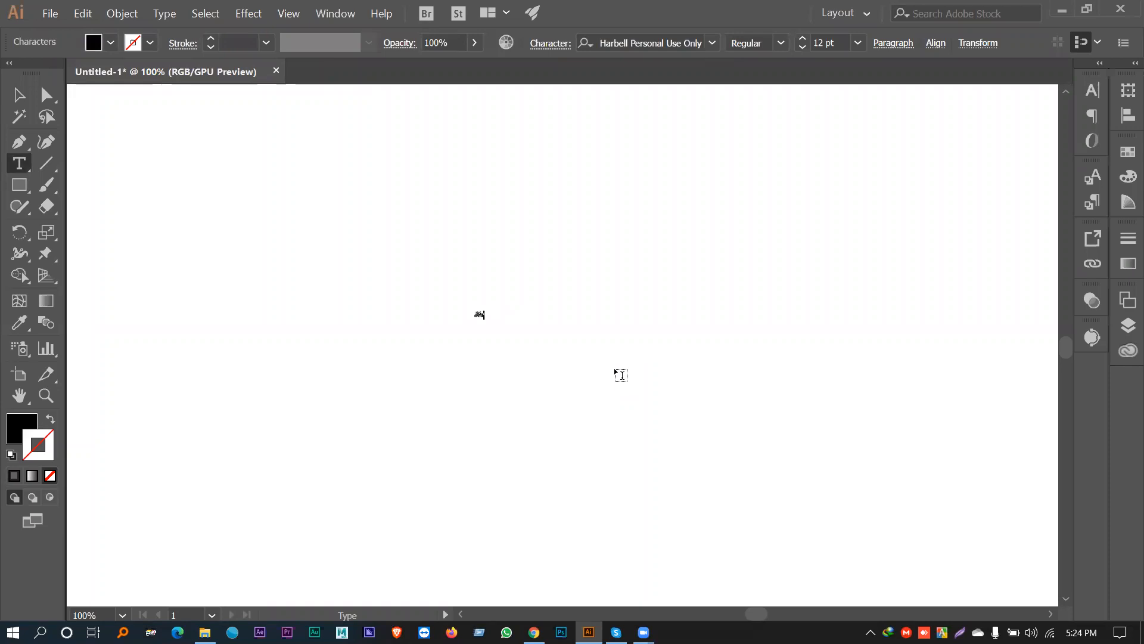
text( Effect)
Step: Enlarge the new text to about 307 pt and move it to the middle of the artboard
click(18, 96)
drag(502, 320, 847, 448)
drag(633, 306, 668, 336)
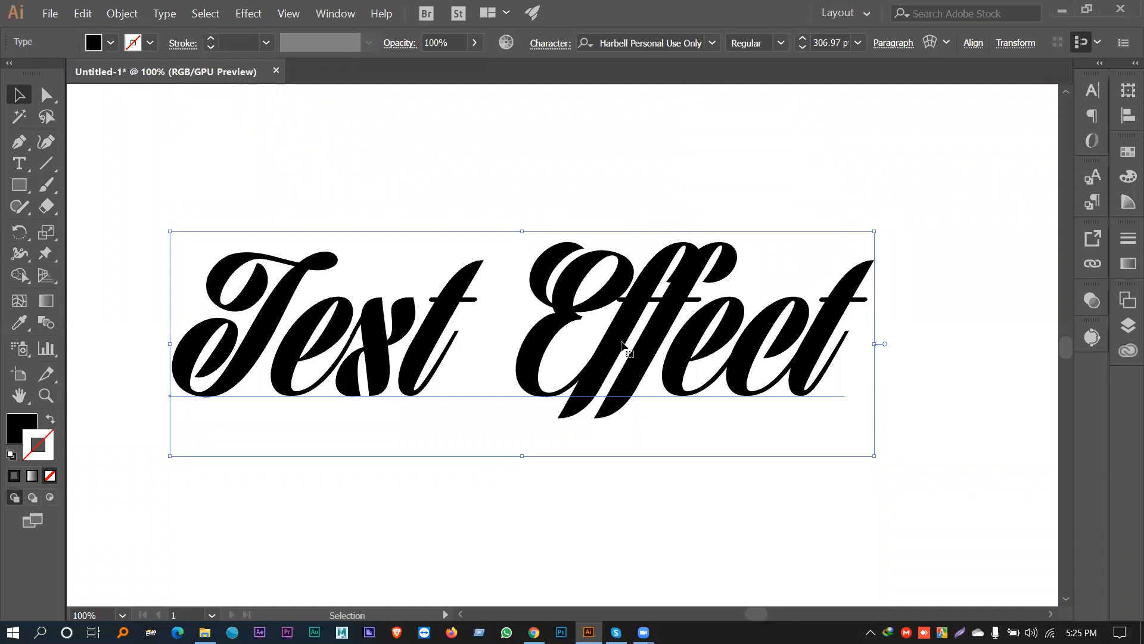
Step: Swap the fill and stroke of the large text, then deselect it
click(511, 302)
click(551, 299)
click(628, 169)
click(633, 316)
click(48, 419)
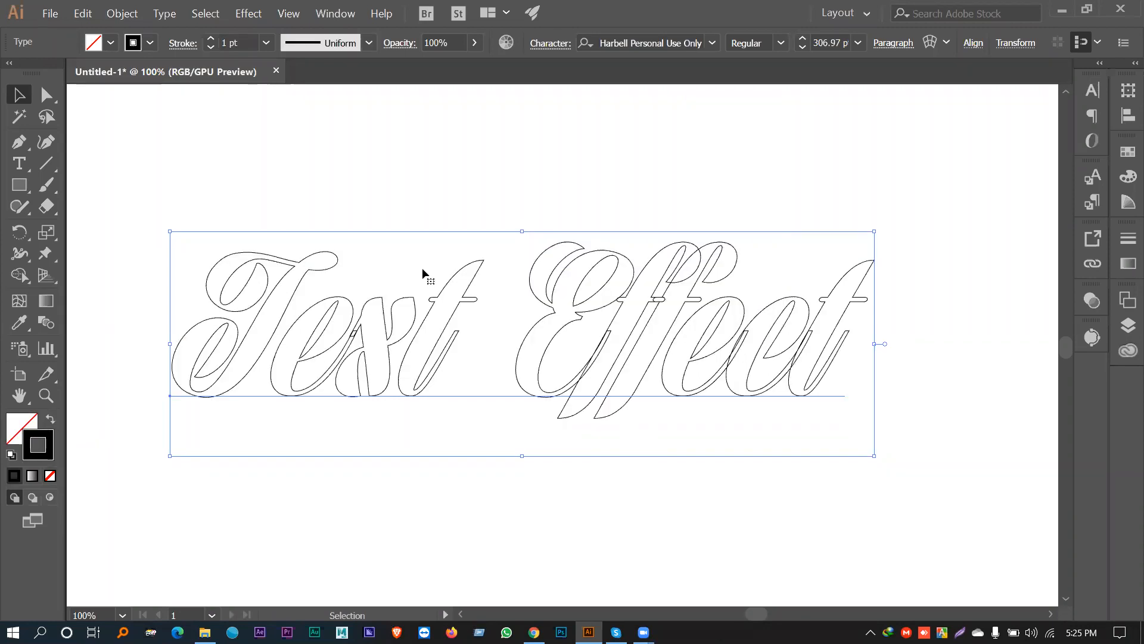
click(391, 205)
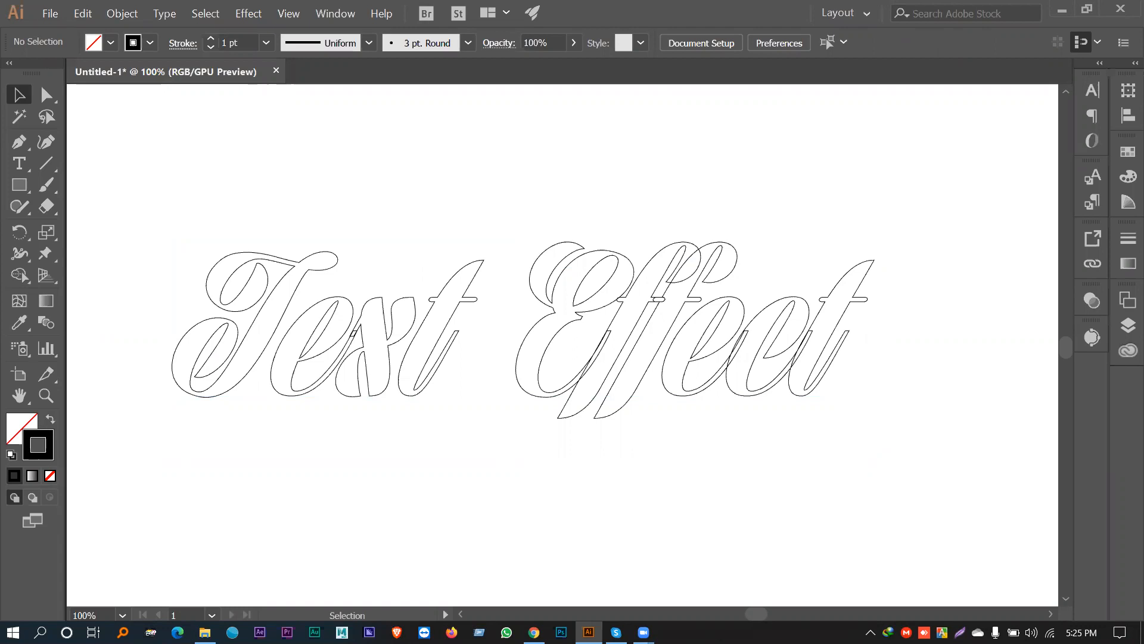
Step: Give the outlined text a white fill and collapse the Color settings
click(248, 324)
click(25, 420)
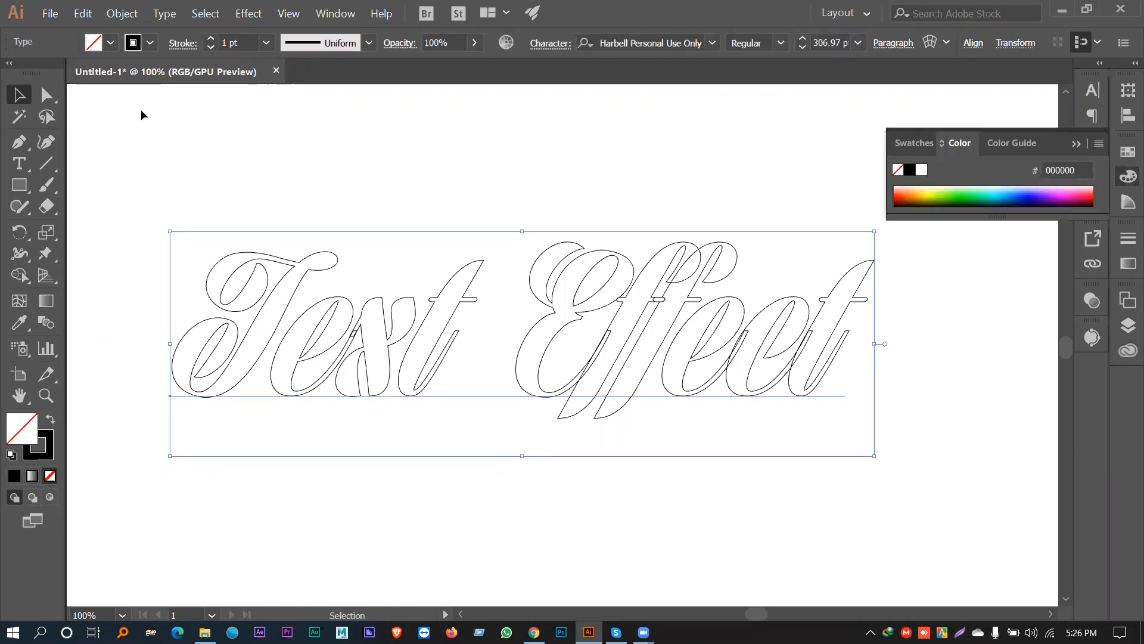
click(93, 42)
click(37, 73)
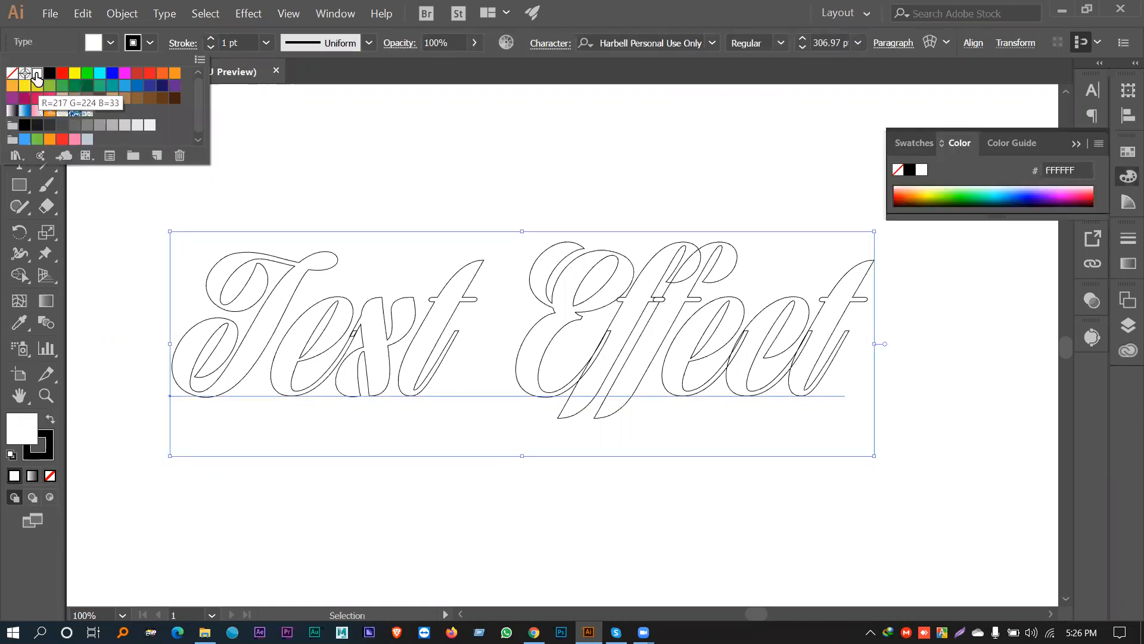
click(316, 161)
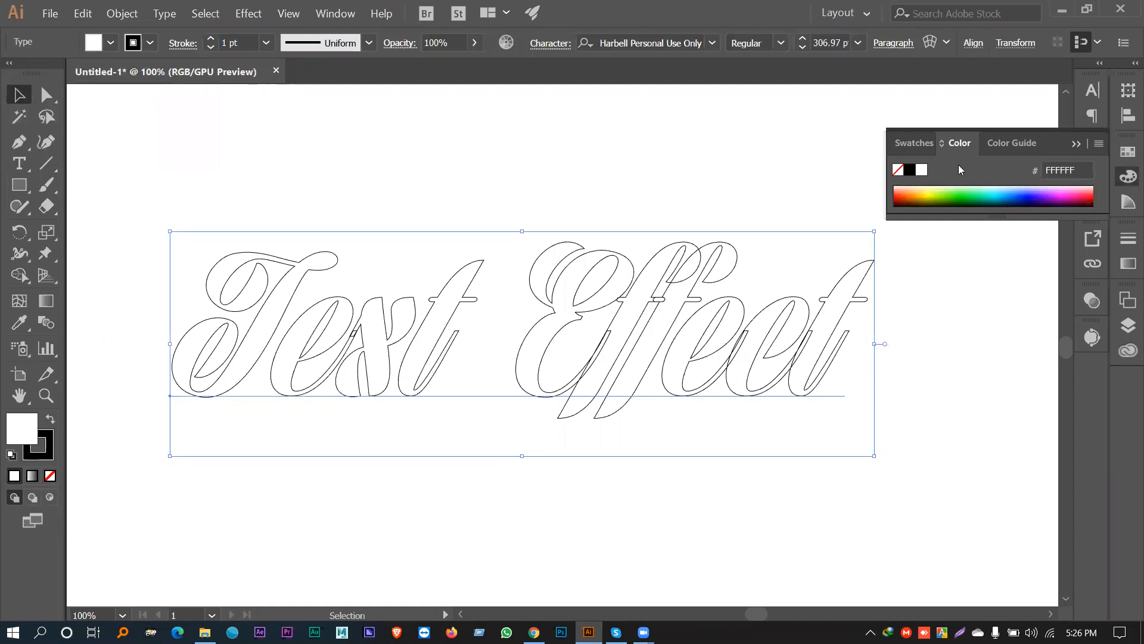
click(1076, 144)
Step: Undo the white fill and the fill-stroke swap on the text
click(871, 141)
key(ctrl+z)
key(ctrl+z)
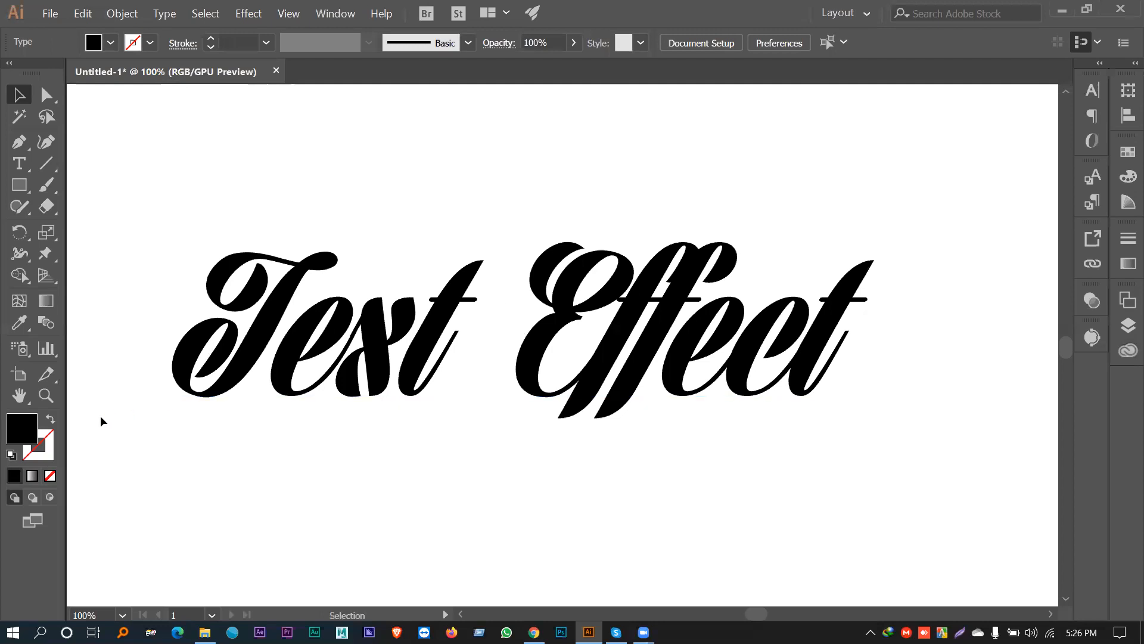
Step: Set the fill of the large text to white and deselect it
click(110, 43)
click(118, 126)
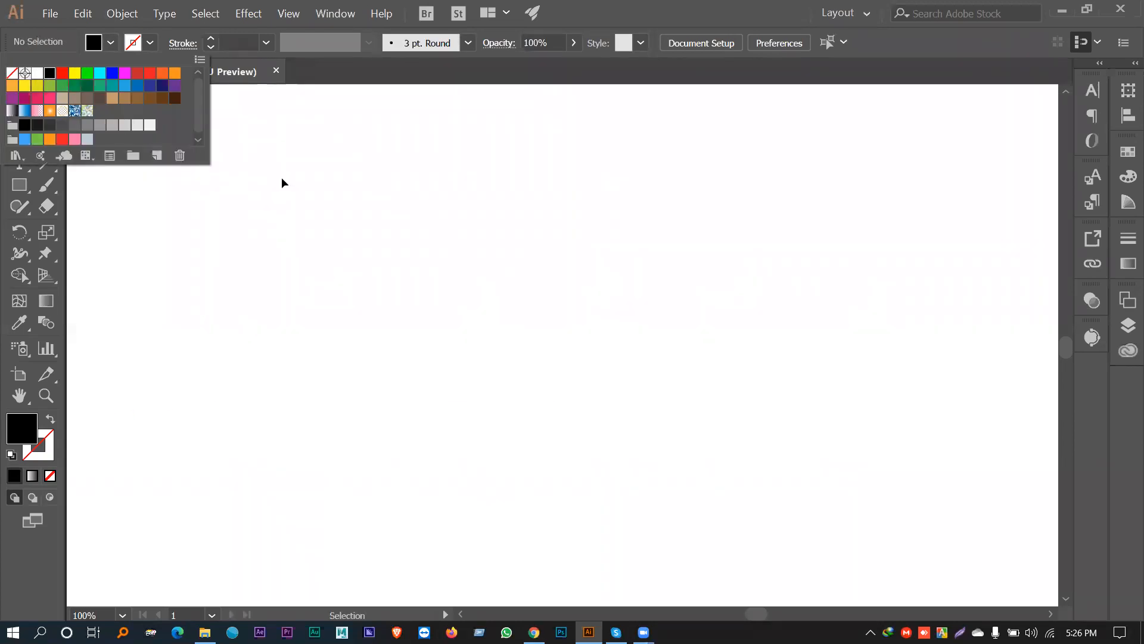
click(37, 73)
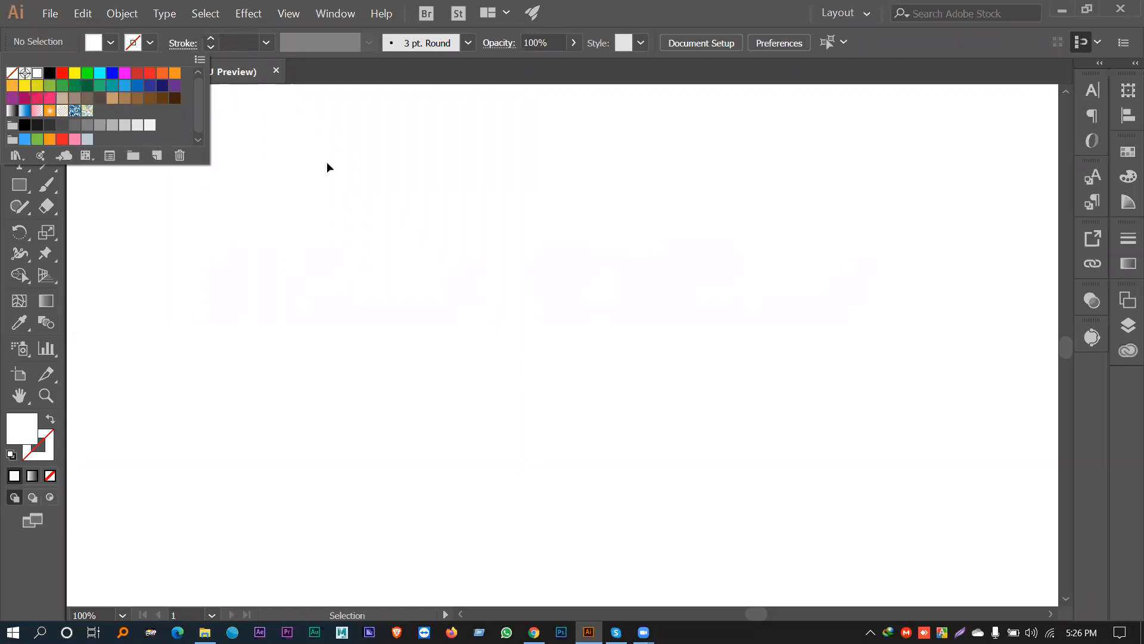
click(403, 184)
drag(182, 206, 607, 385)
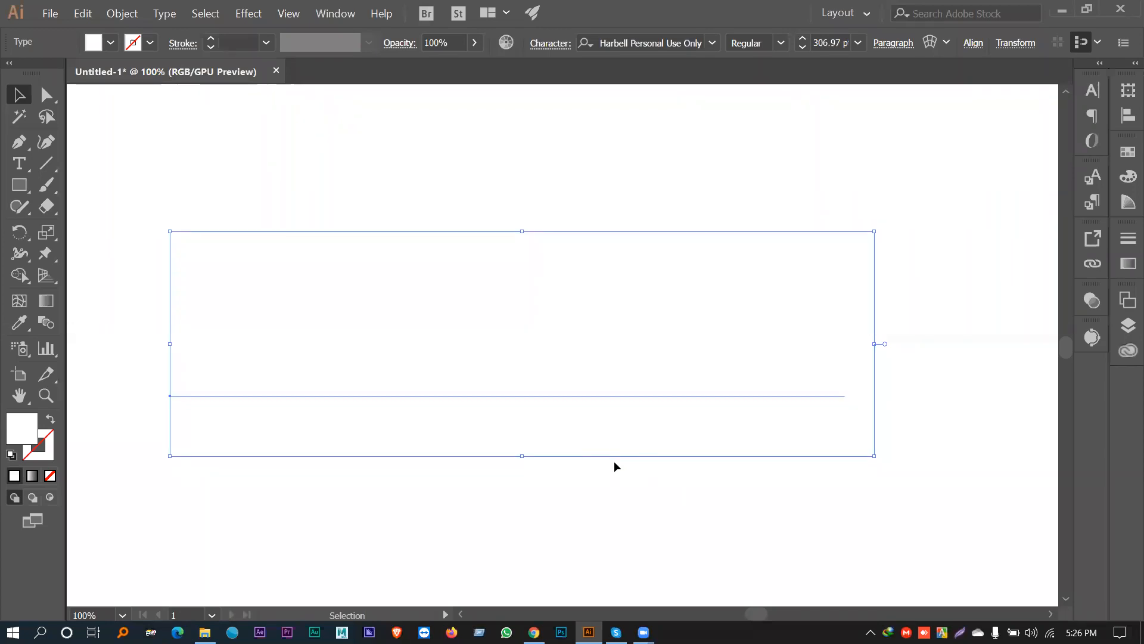
click(555, 195)
click(542, 309)
click(366, 280)
Step: Move the green sample text up so it sits clear above the artboard
key(ctrl+minus)
key(ctrl+minus)
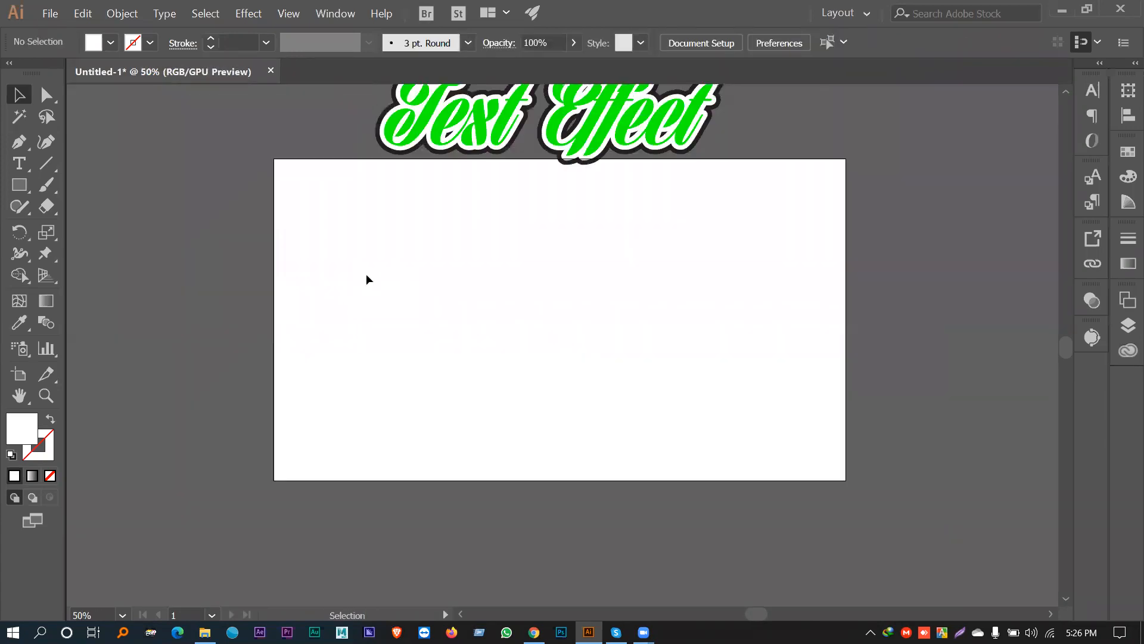
drag(676, 253, 654, 353)
drag(597, 194, 608, 134)
scroll(625, 256, down, 2)
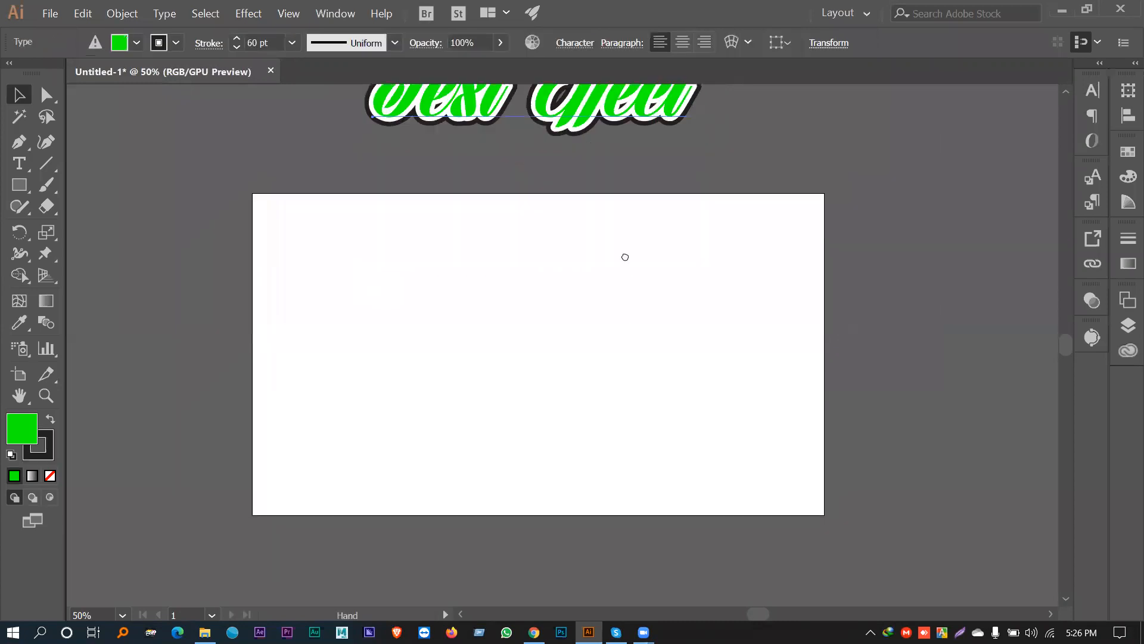
Step: Draw a rectangle covering the whole artboard and remove its stroke
key(m)
mouse_move(253, 194)
mouse_down()
mouse_move(574, 396)
mouse_move(807, 494)
mouse_move(825, 515)
mouse_up()
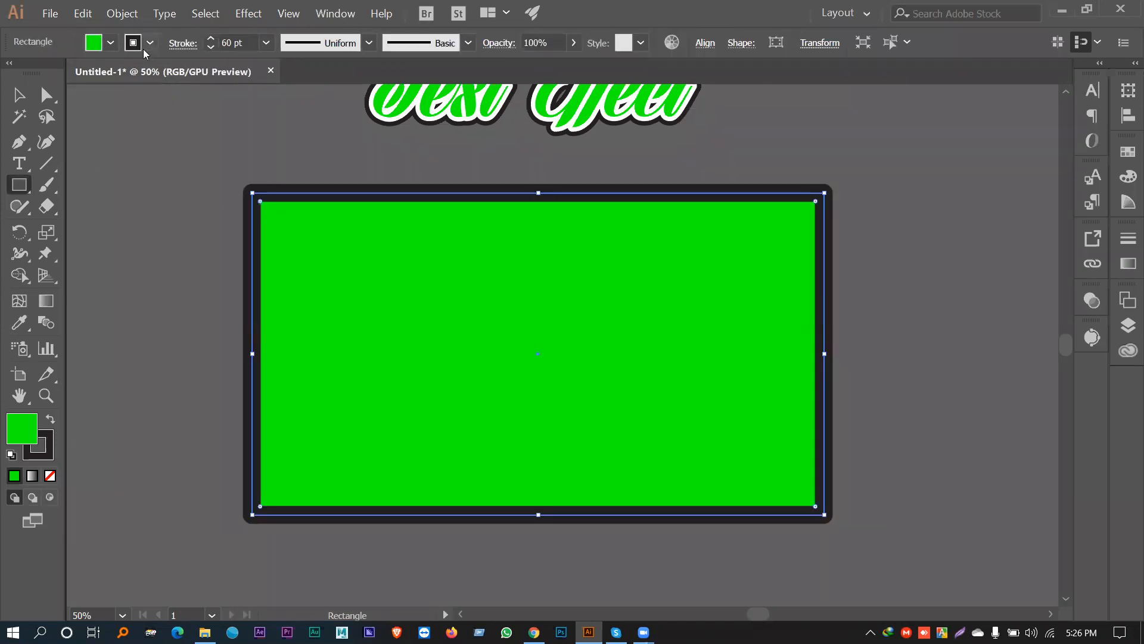
click(48, 447)
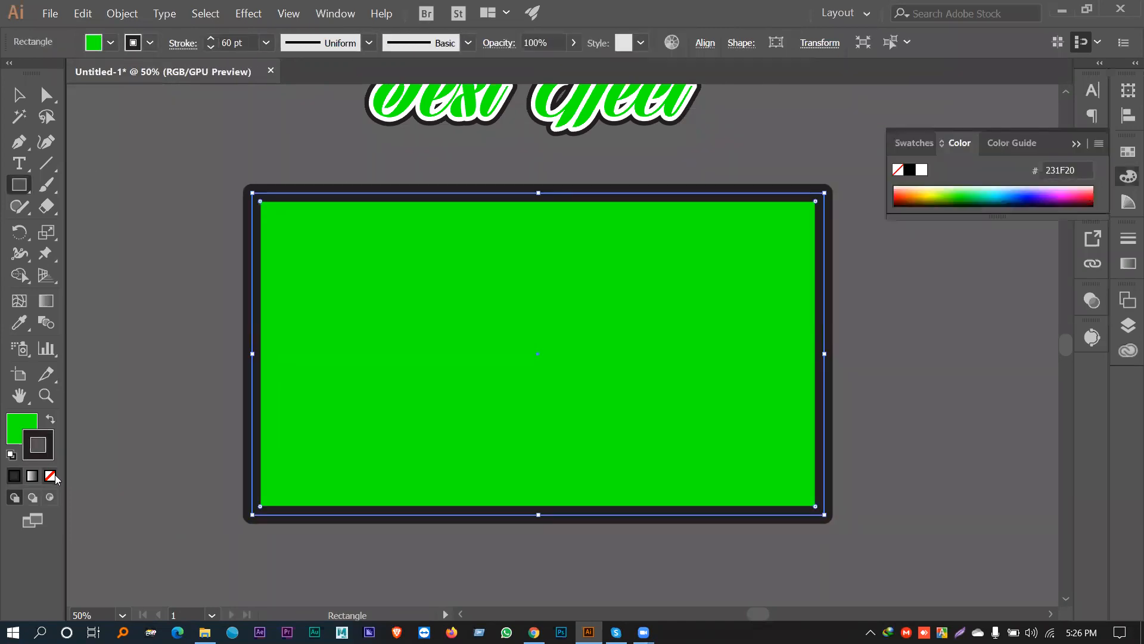
click(53, 475)
Step: Fill the artboard-sized rectangle with dark blue 2E3192 and deselect it
click(110, 43)
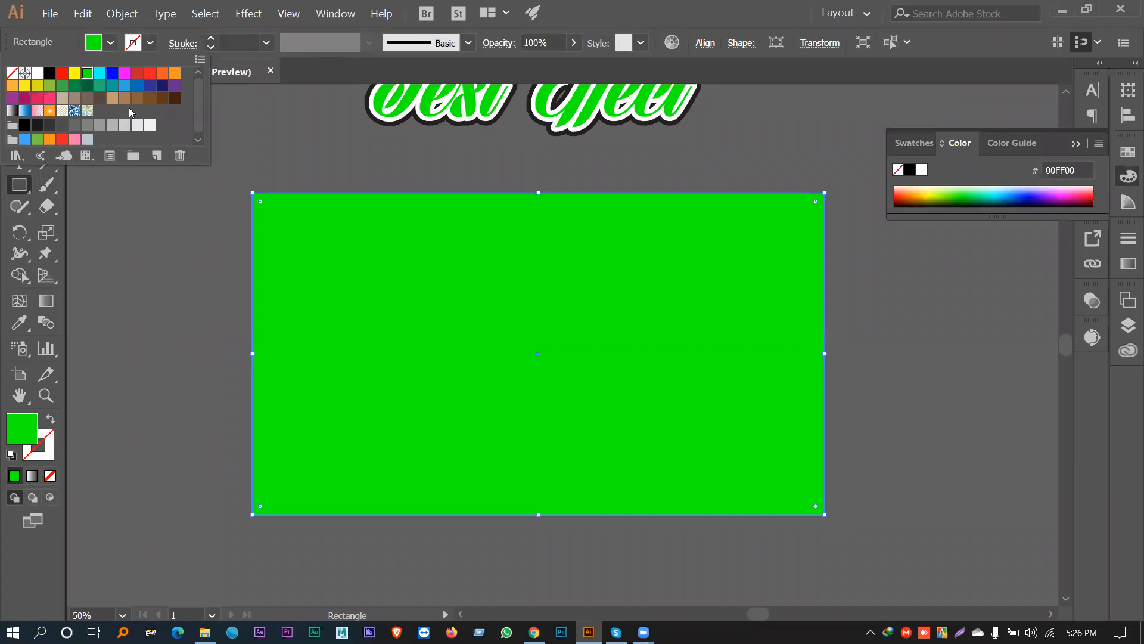
click(150, 85)
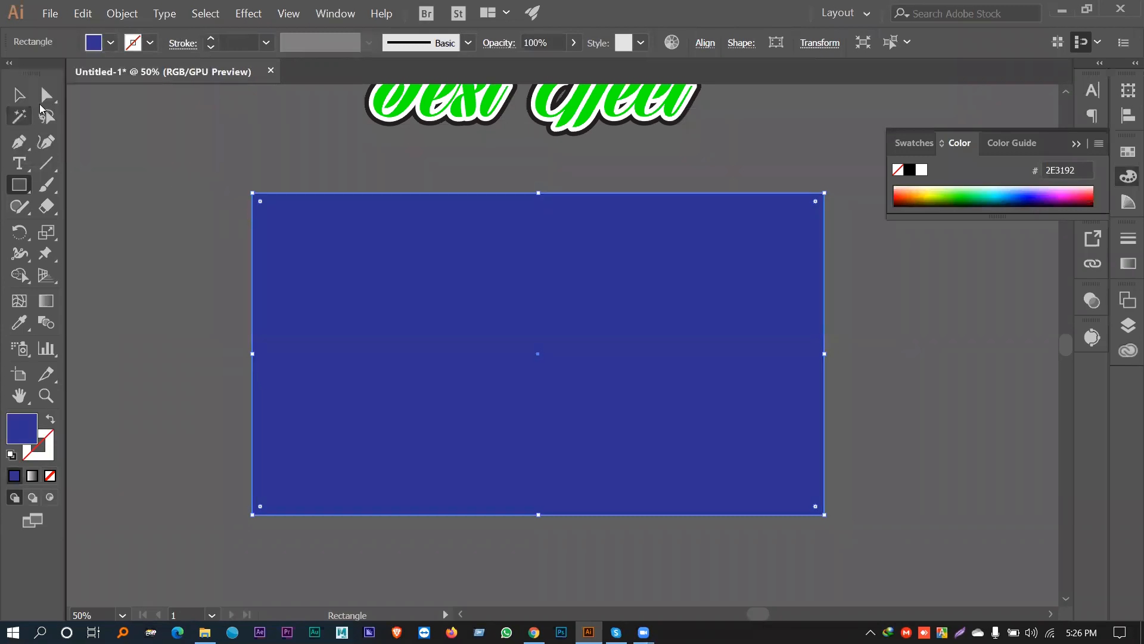
key(v)
key(a)
click(400, 277)
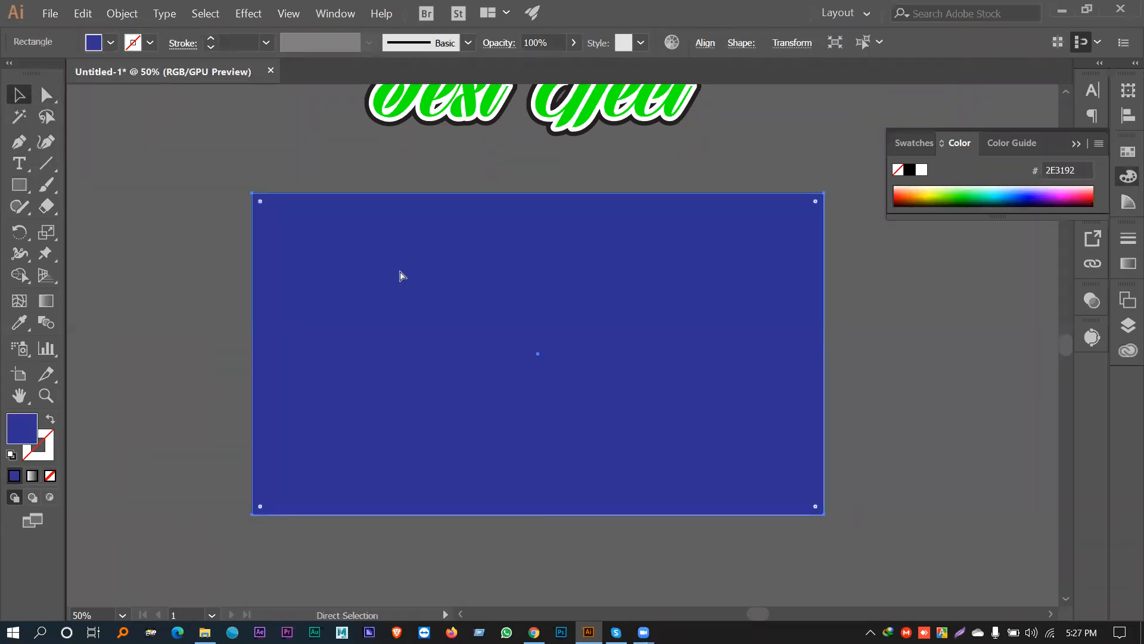
click(213, 203)
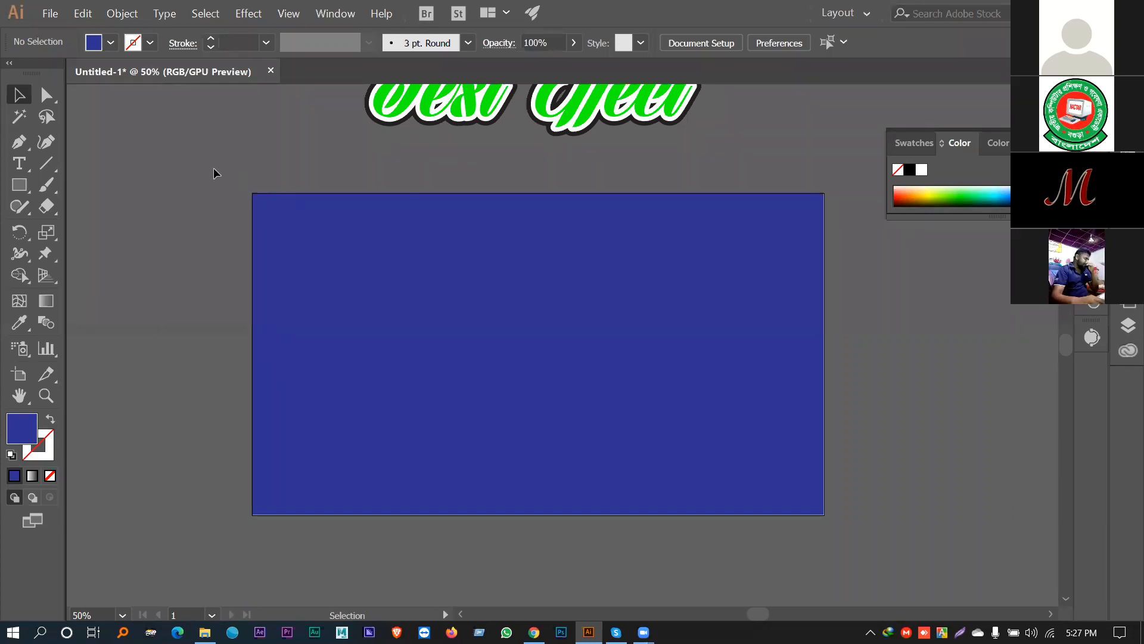
Step: Add the text "Text Effect" on the blue rectangle and enlarge it to about 362 pt near the centre
click(19, 163)
click(376, 338)
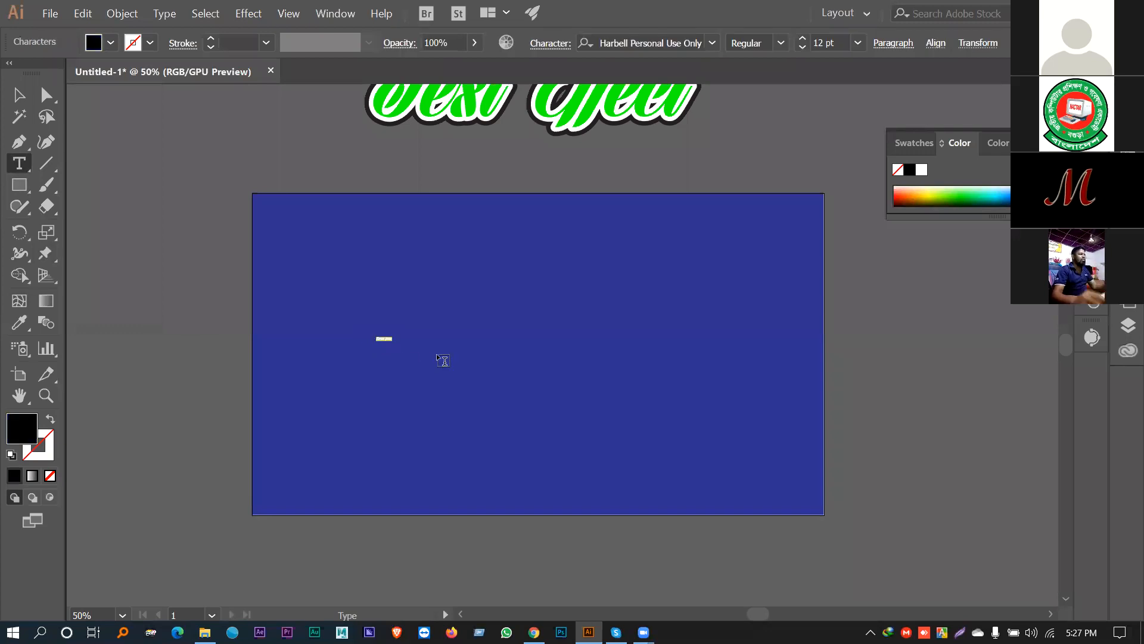
text(Text)
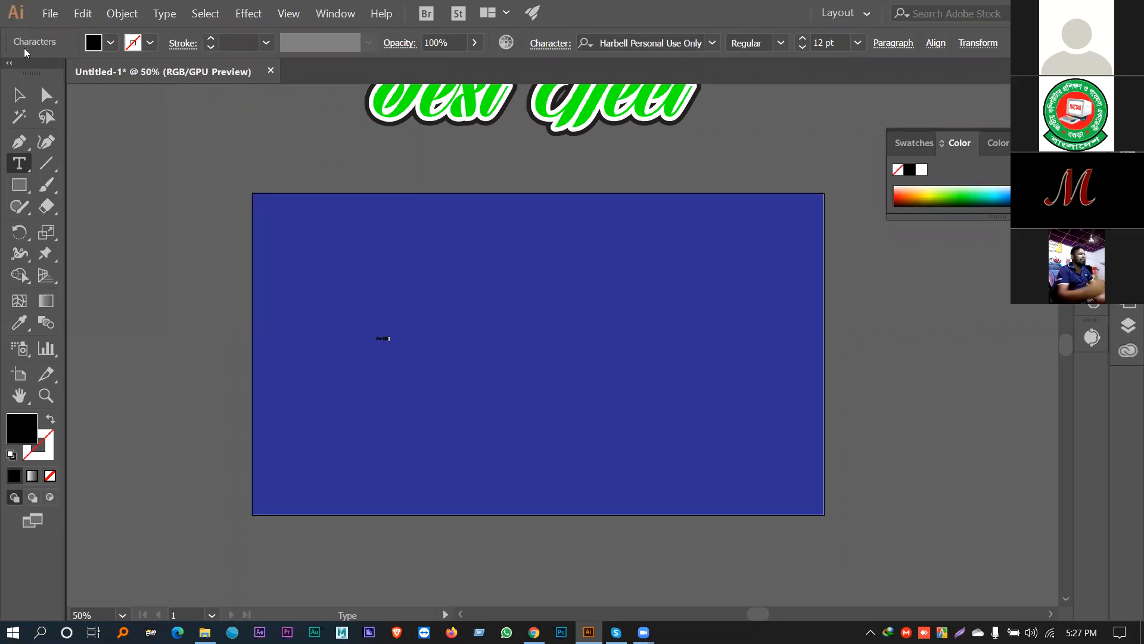
key(ctrl)
drag(391, 345, 523, 411)
drag(525, 369, 710, 416)
drag(633, 348, 662, 347)
Step: Fill the text on the blue rectangle with white and shift it slightly down
click(111, 43)
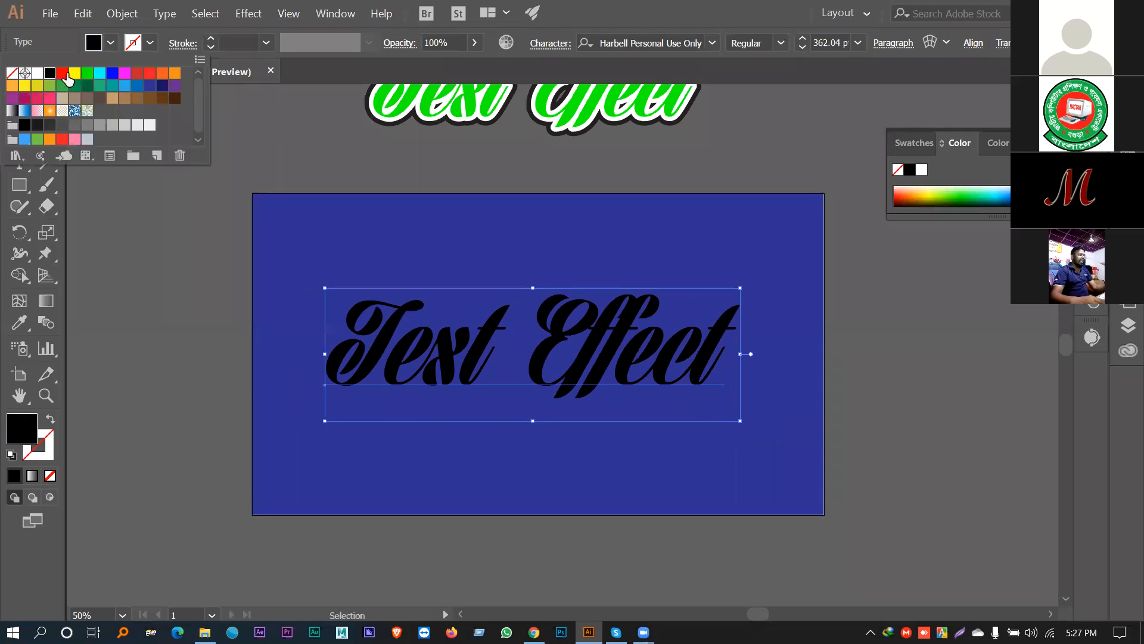
click(38, 79)
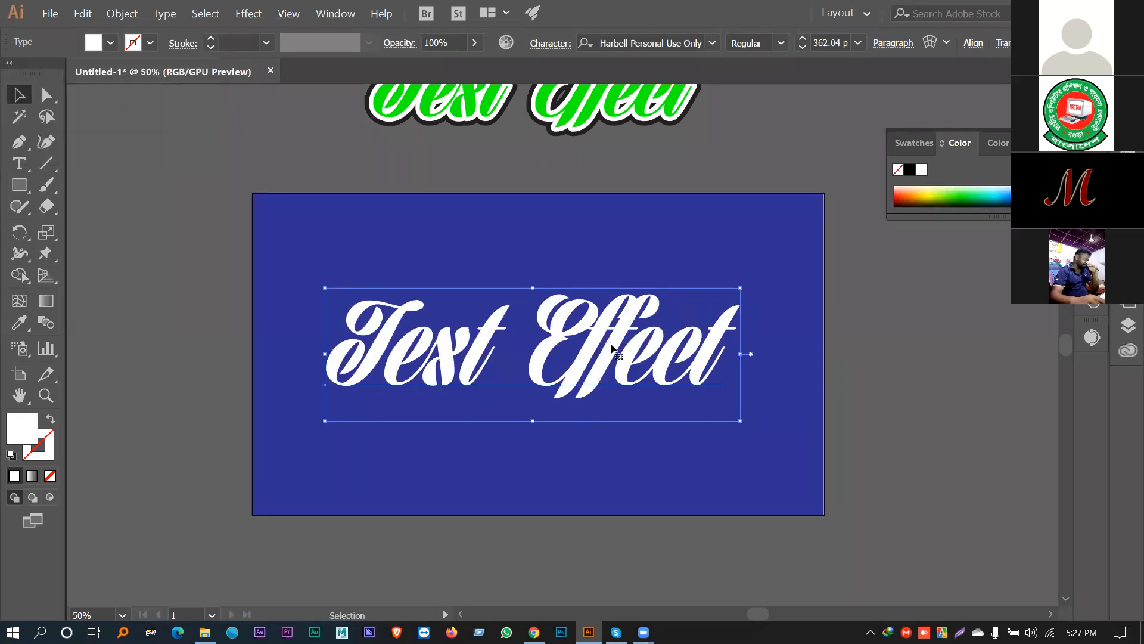
drag(605, 337, 605, 345)
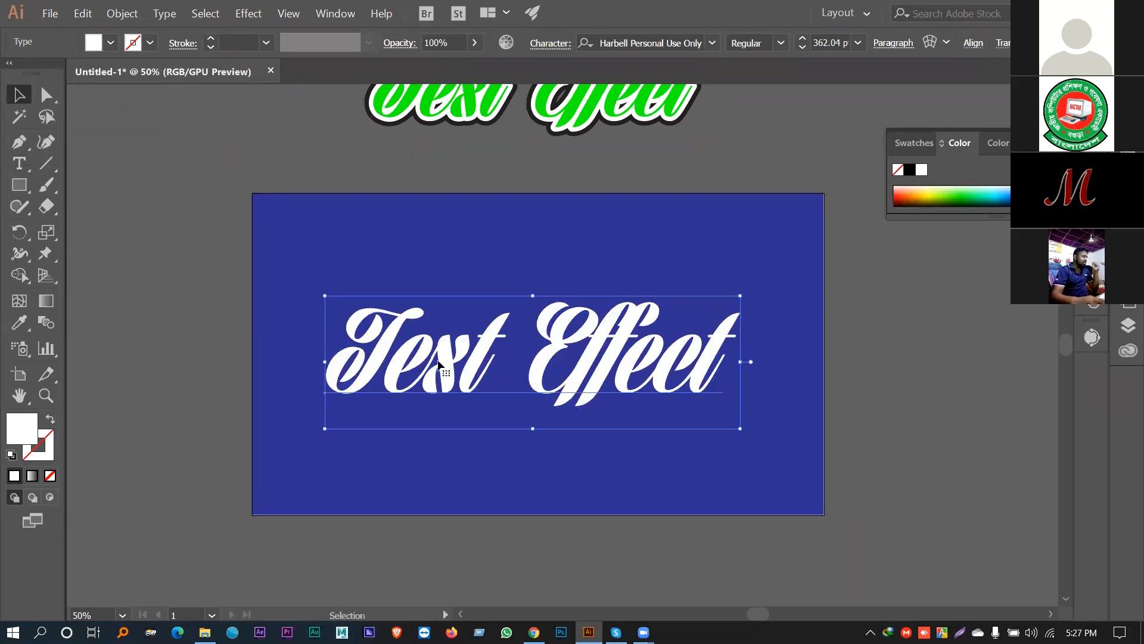
Step: Enlarge the green sample text to nearly the artboard's width and position it above the blue rectangle
scroll(412, 188, up, 4)
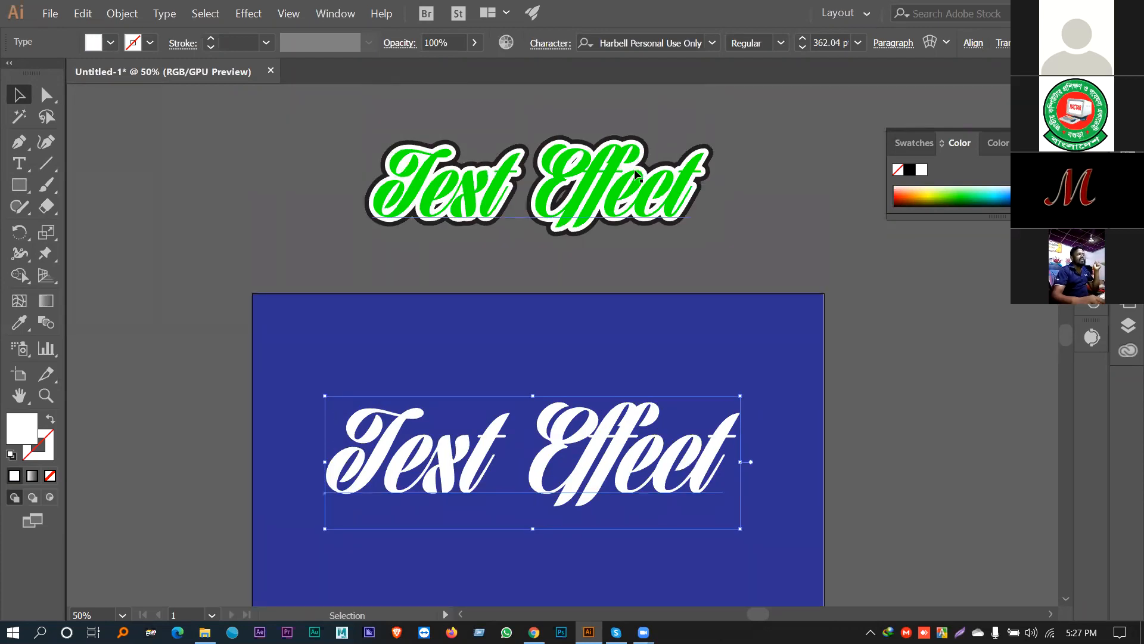
click(700, 216)
drag(707, 245, 817, 281)
drag(760, 177, 748, 200)
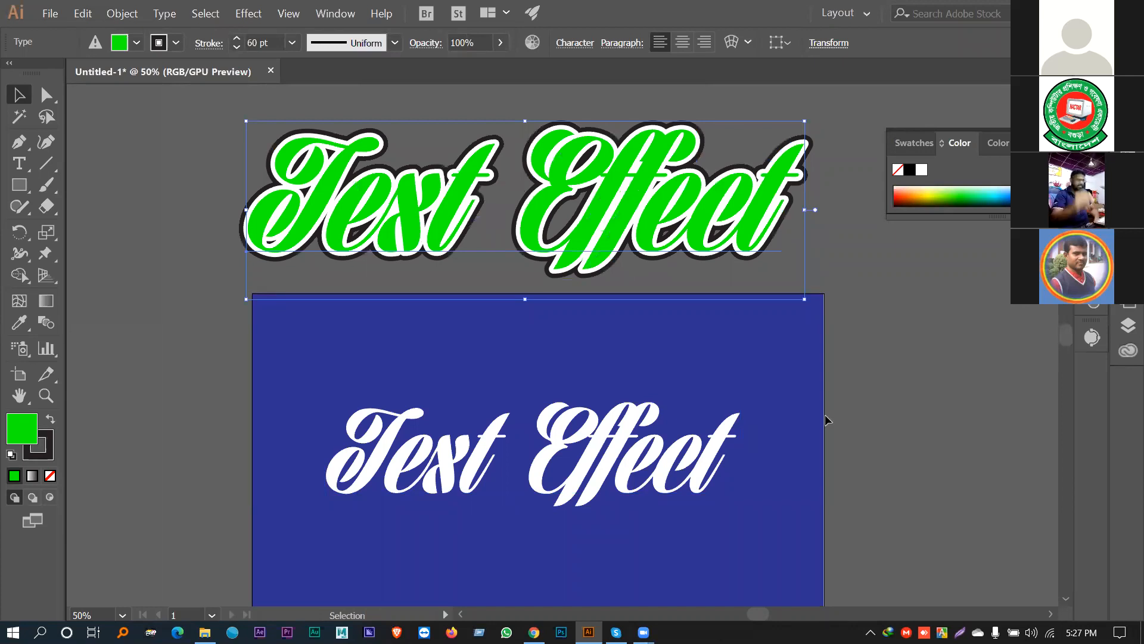
click(852, 388)
Step: Open the Appearance settings for the white text and place them beside the blue rectangle
scroll(767, 385, down, 2)
scroll(767, 384, down, 2)
click(512, 352)
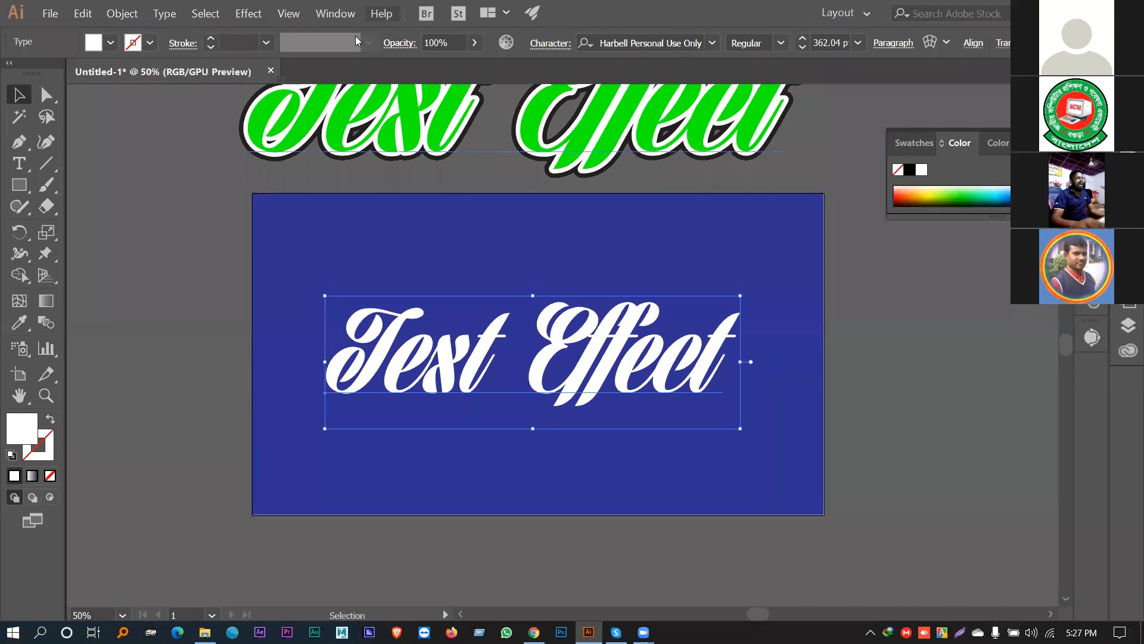
click(330, 17)
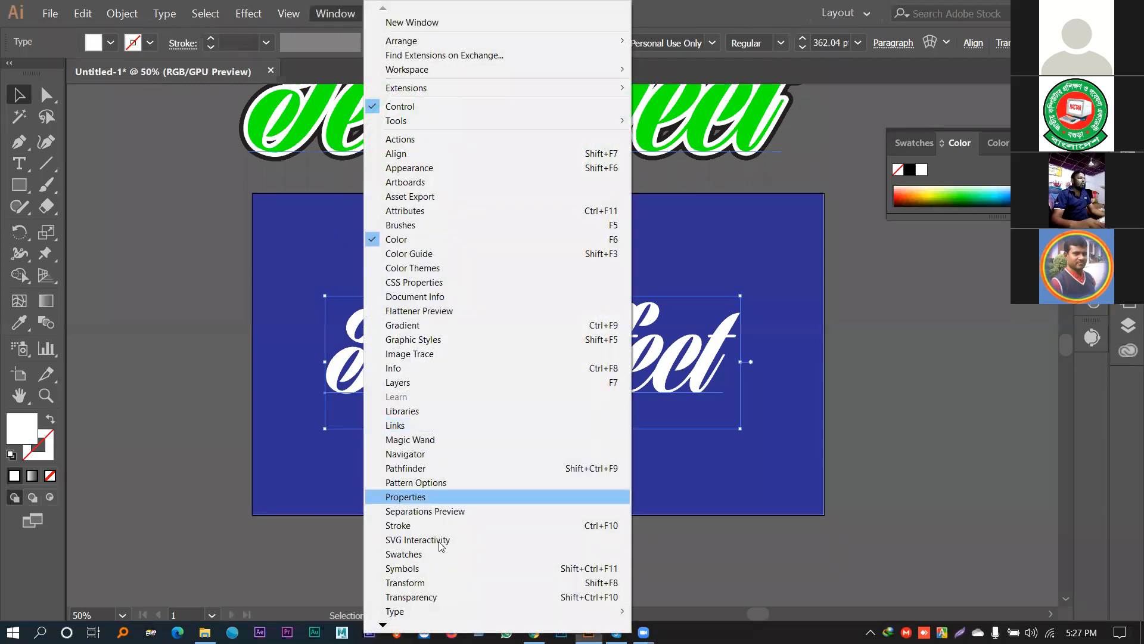
click(427, 170)
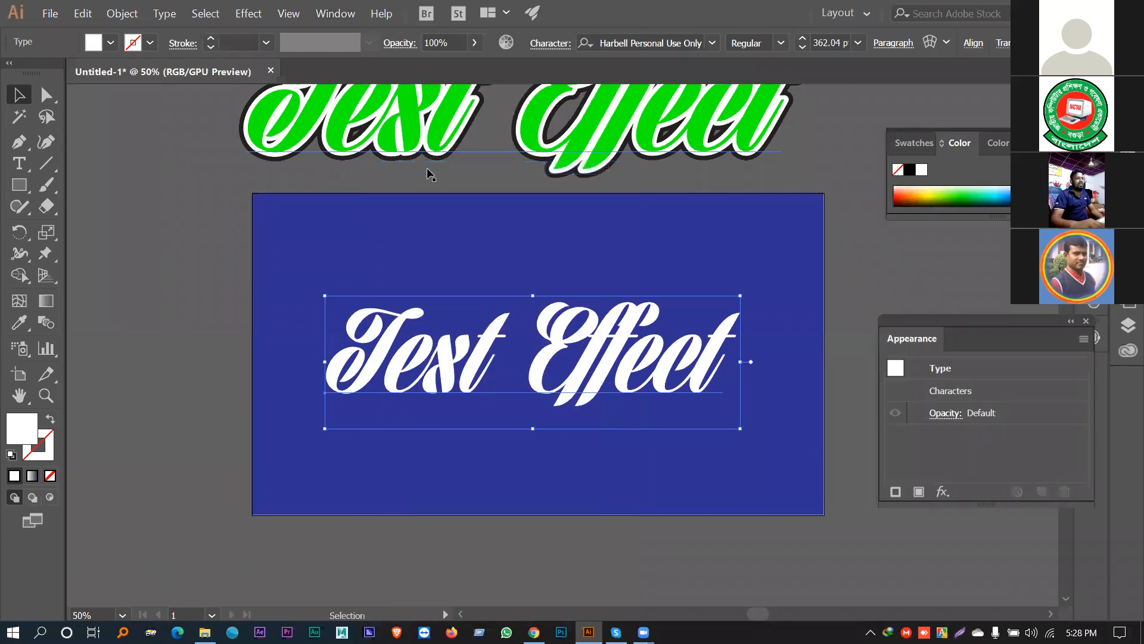
drag(978, 321, 938, 281)
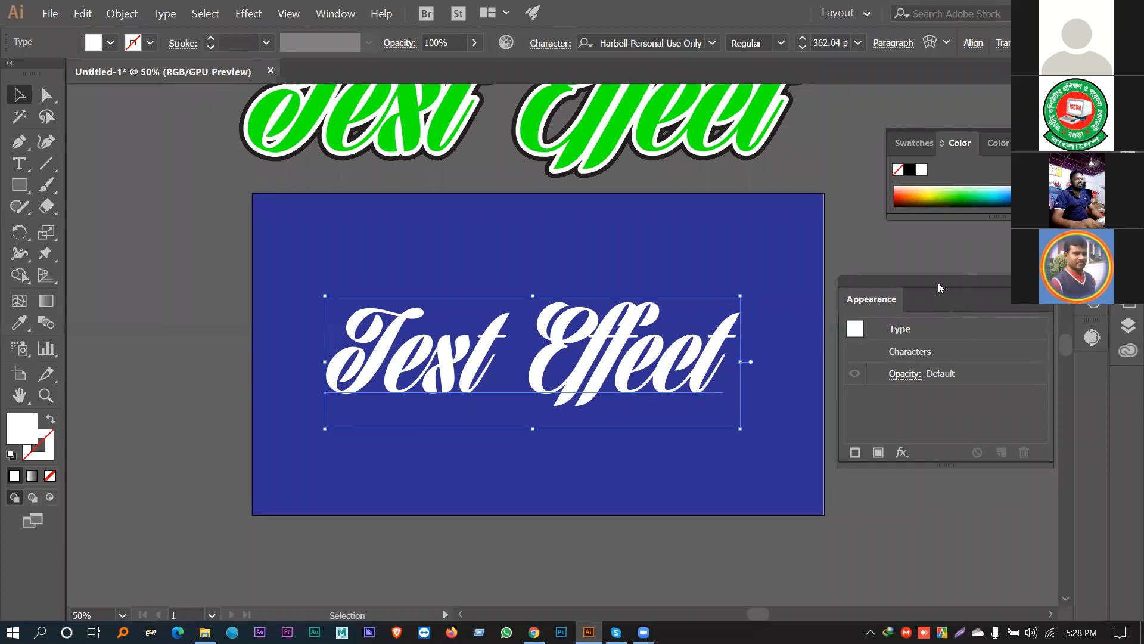
drag(938, 282, 917, 267)
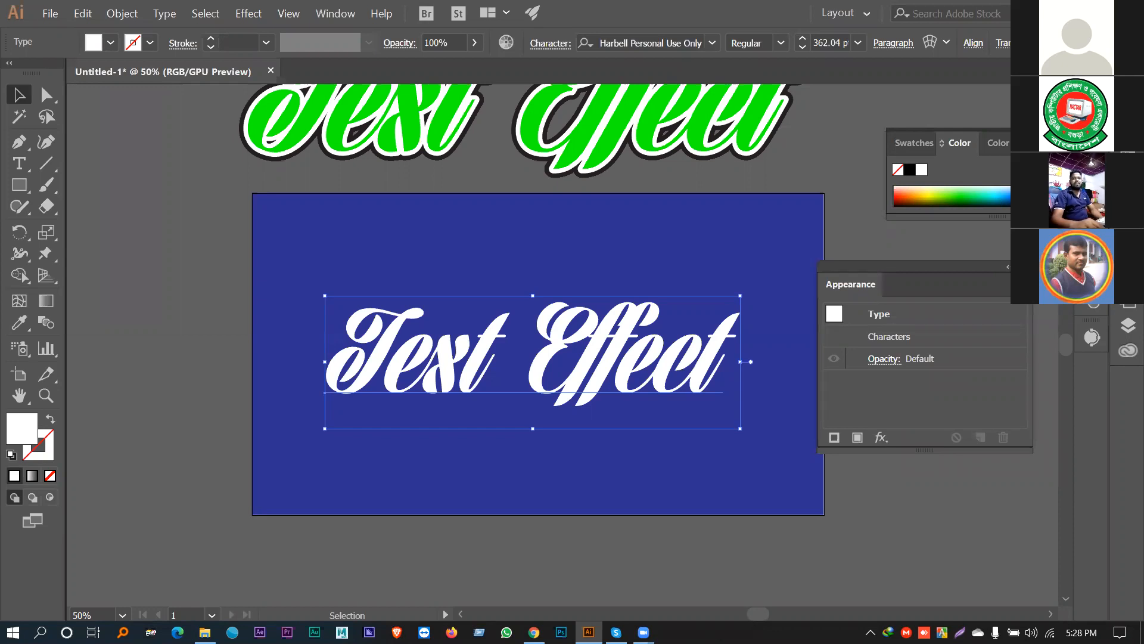
Step: Add a new stroke to the white text and move it below Characters in the appearance stack
click(1022, 285)
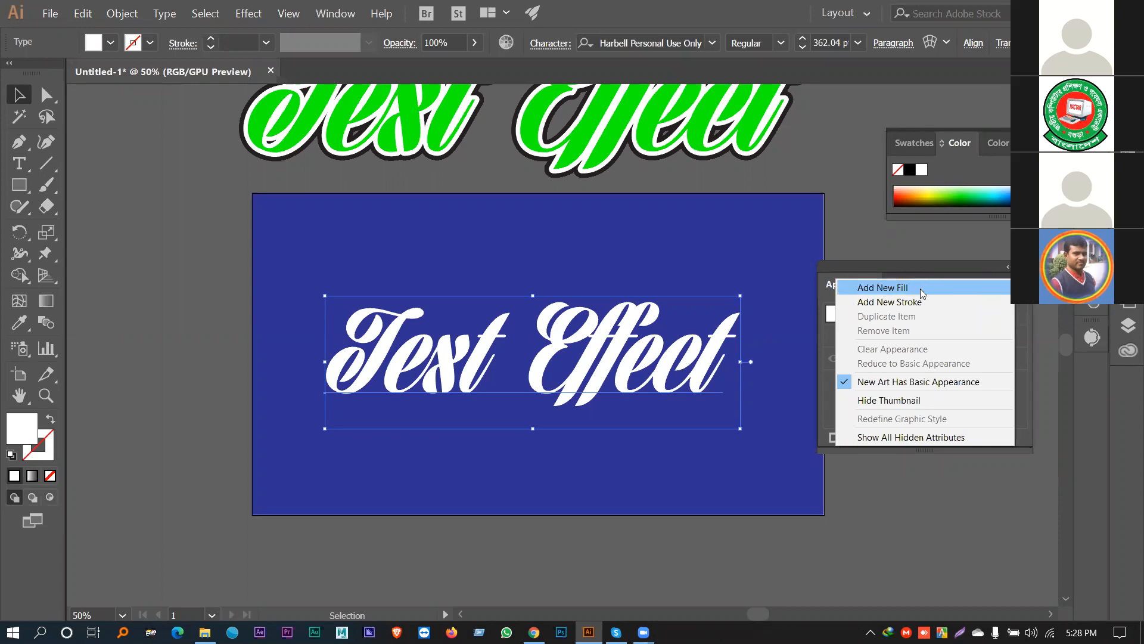
click(889, 302)
drag(912, 272, 912, 246)
drag(925, 425, 925, 484)
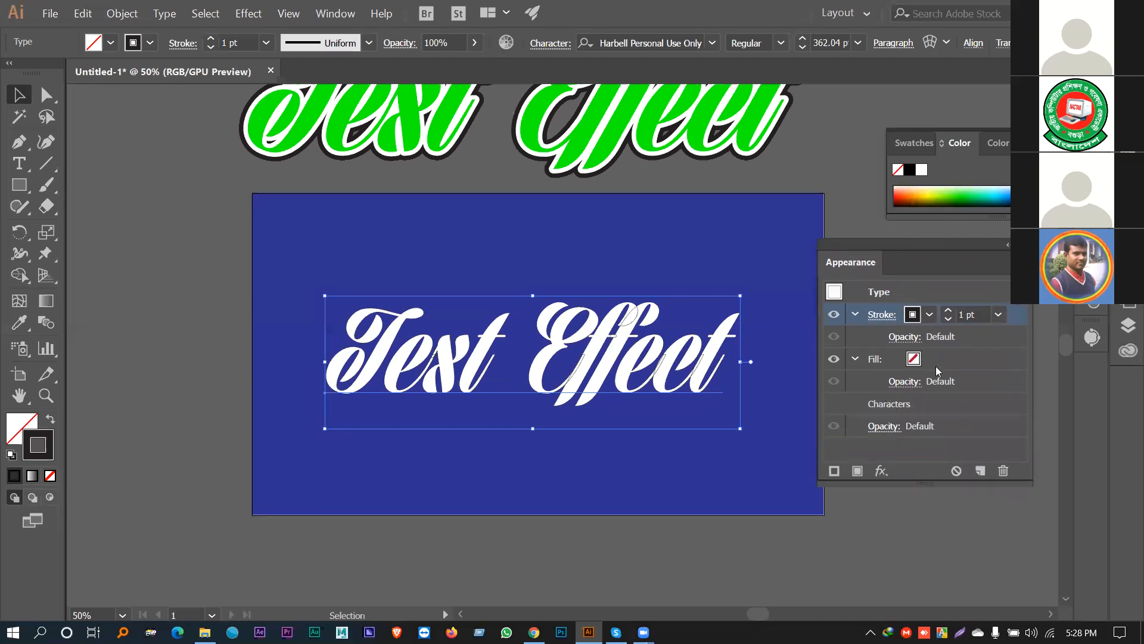
click(854, 359)
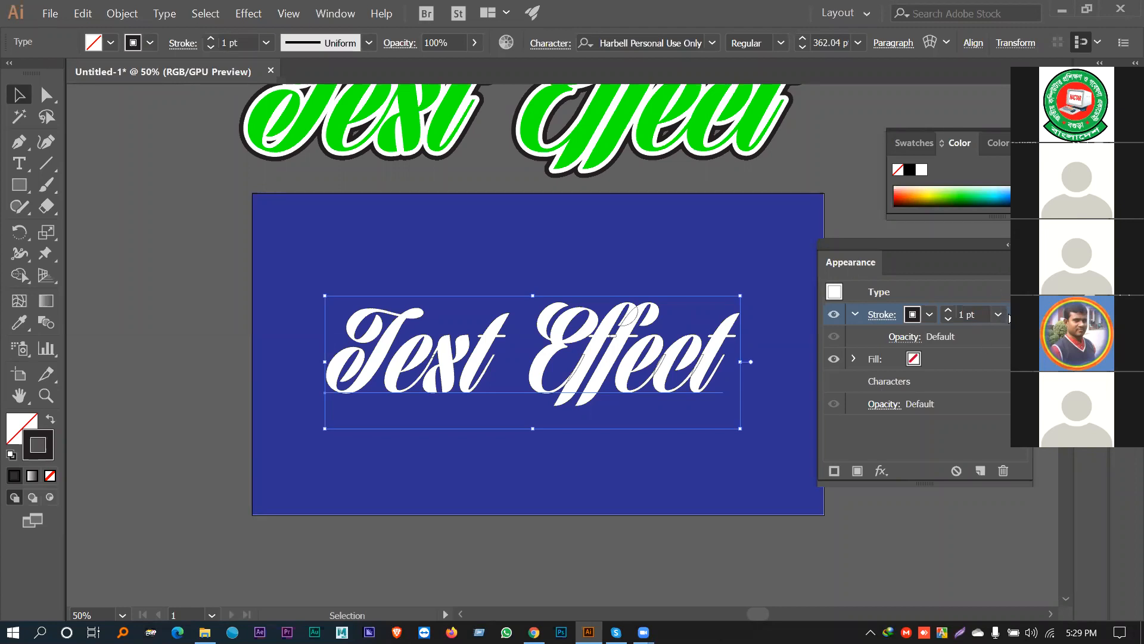
drag(1006, 314, 1007, 393)
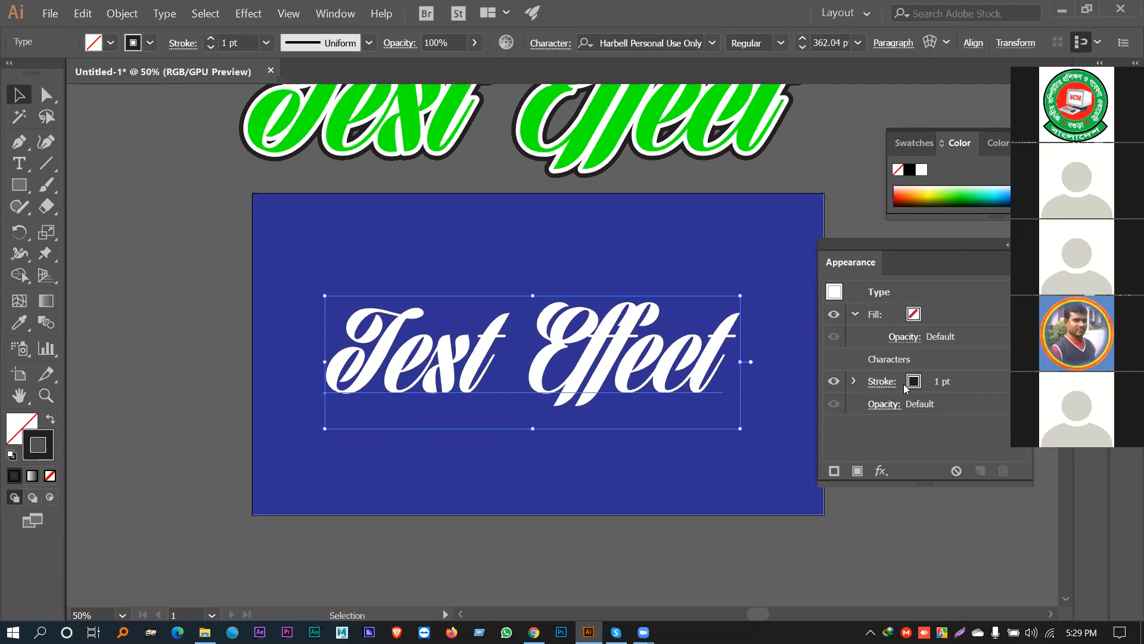
Step: Set the text's new fill attribute to white
click(915, 319)
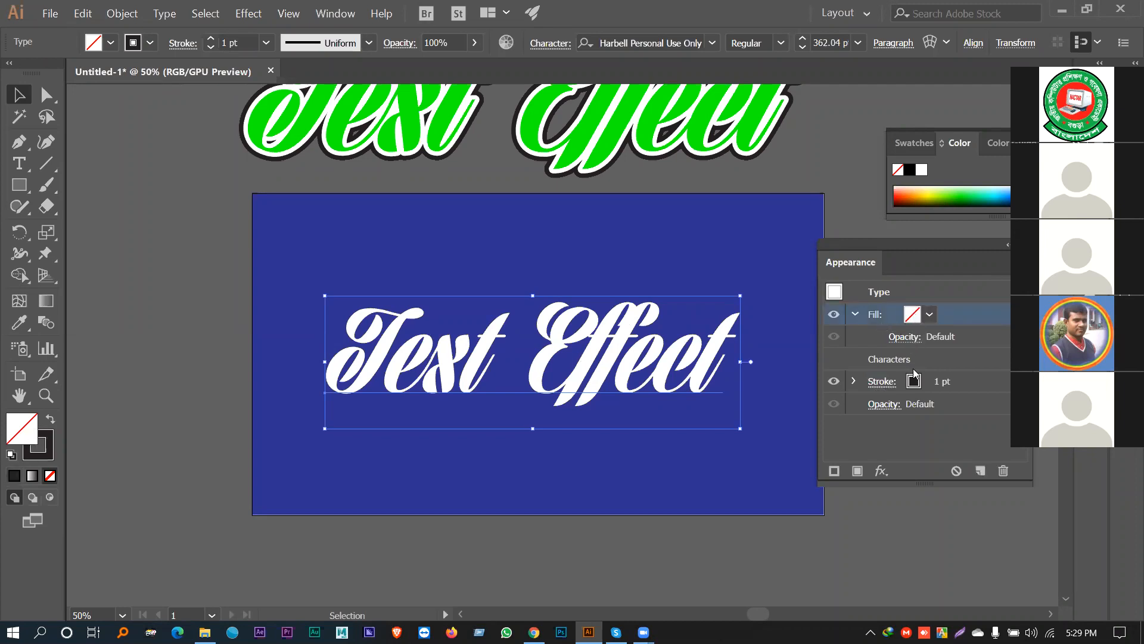
click(929, 314)
click(766, 346)
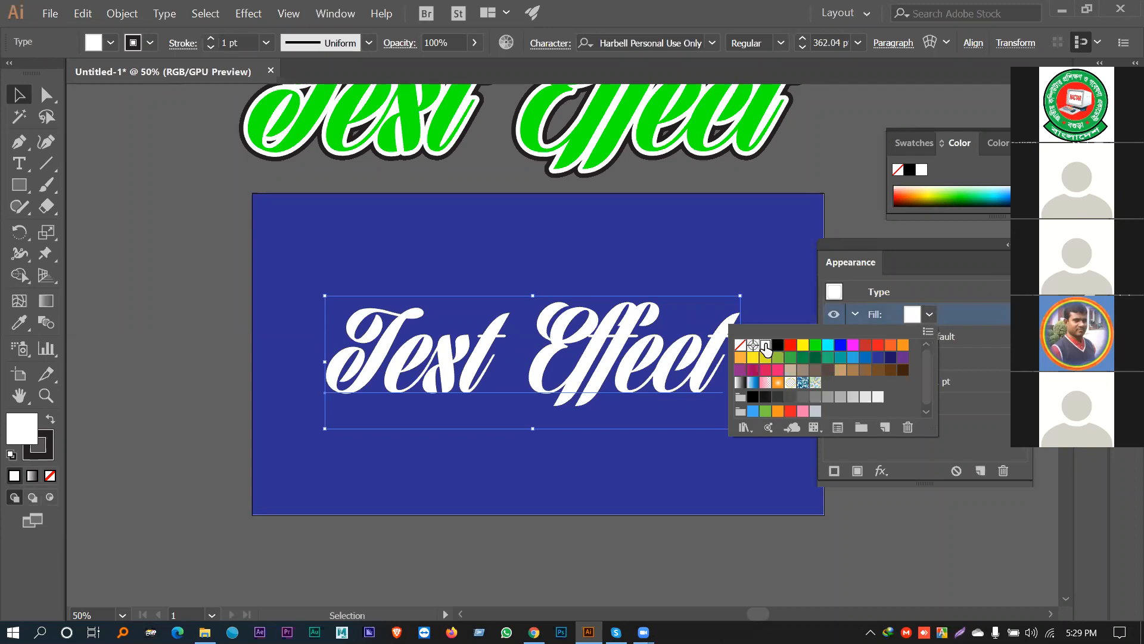
click(959, 315)
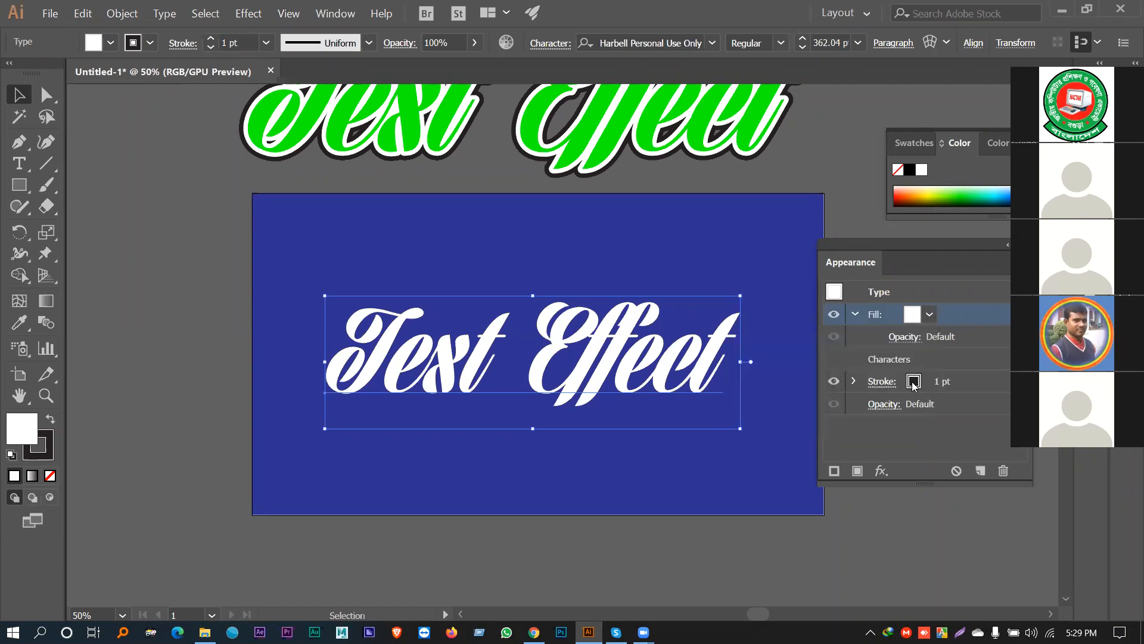
Step: Set the text's black stroke weight to 30 pt and check the outline with the text deselected
click(934, 383)
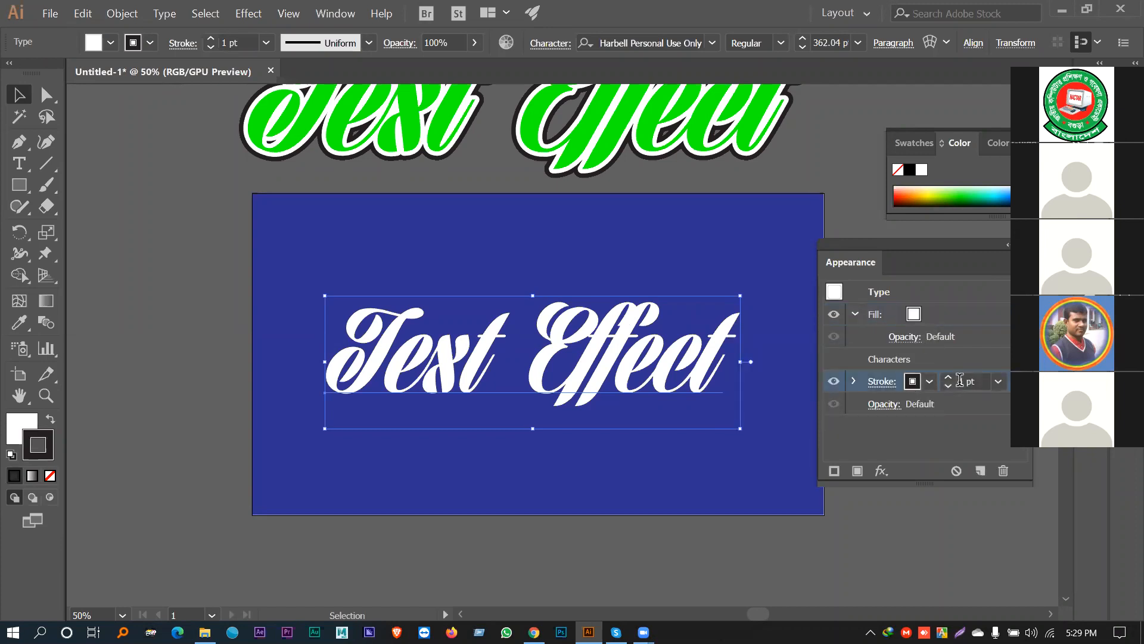
double_click(960, 379)
text(30)
key(Return)
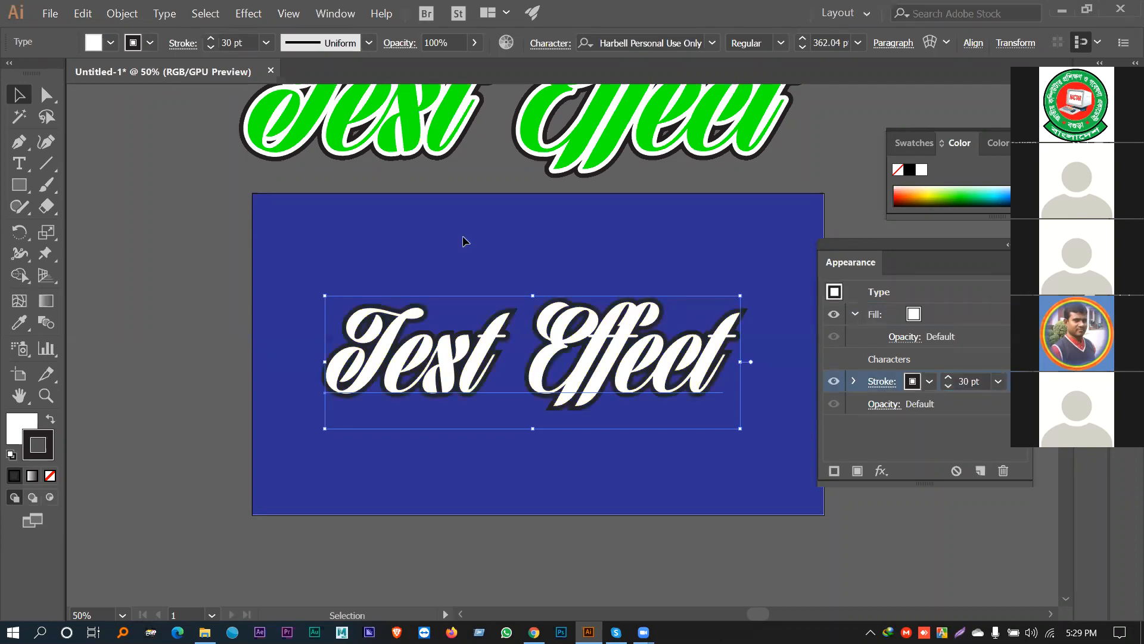
click(119, 233)
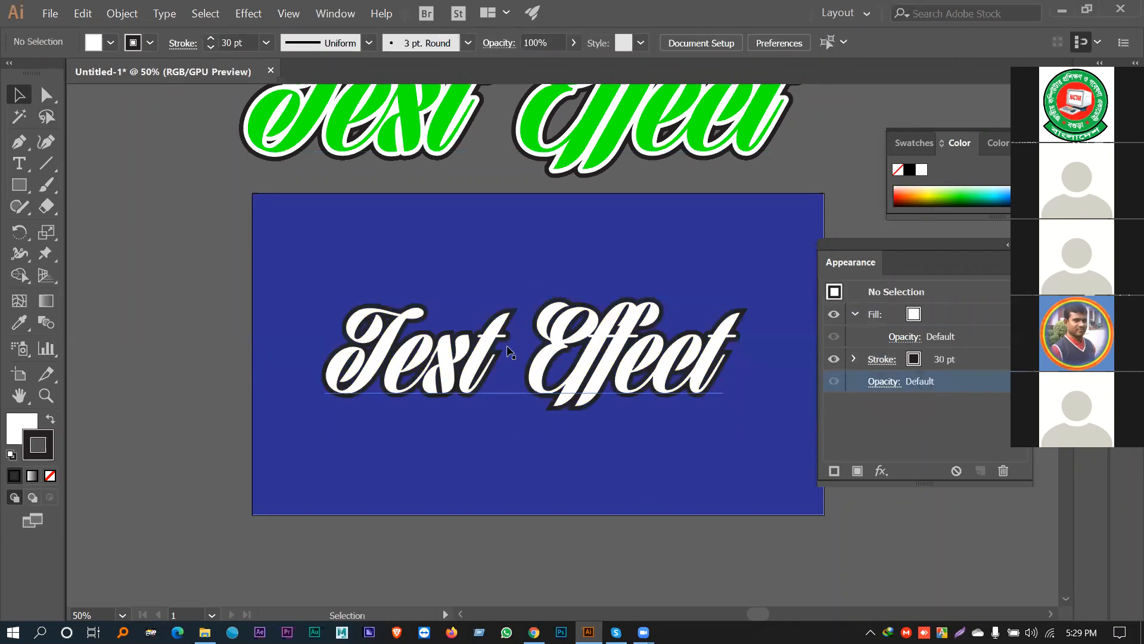
click(551, 347)
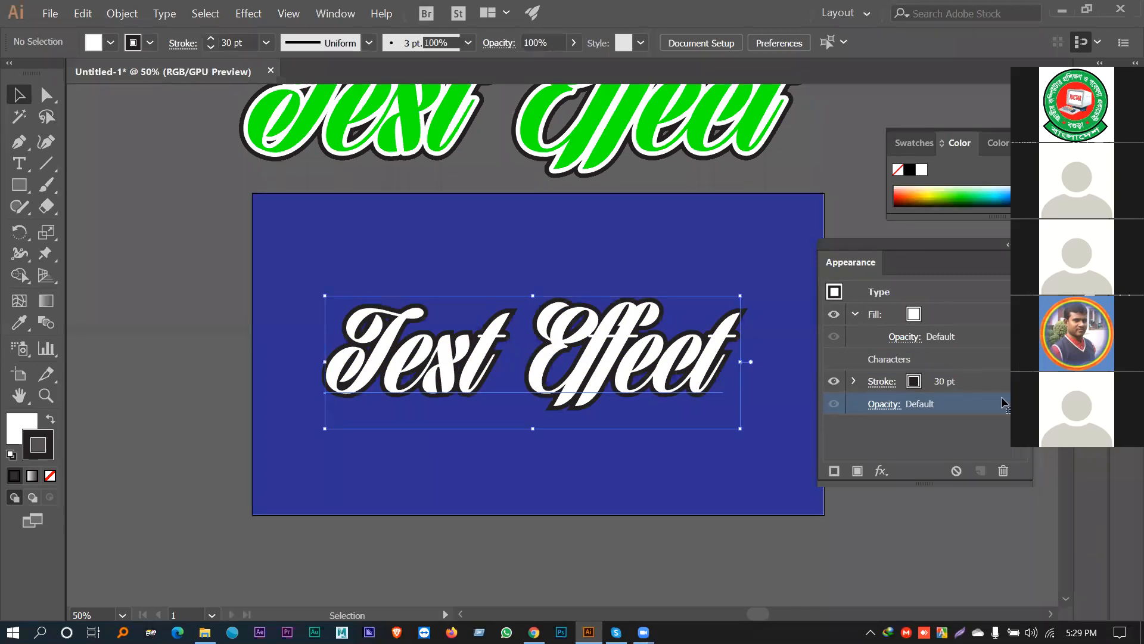
Step: Set the text's black stroke weight to 40 pt
double_click(944, 380)
double_click(964, 380)
text(40)
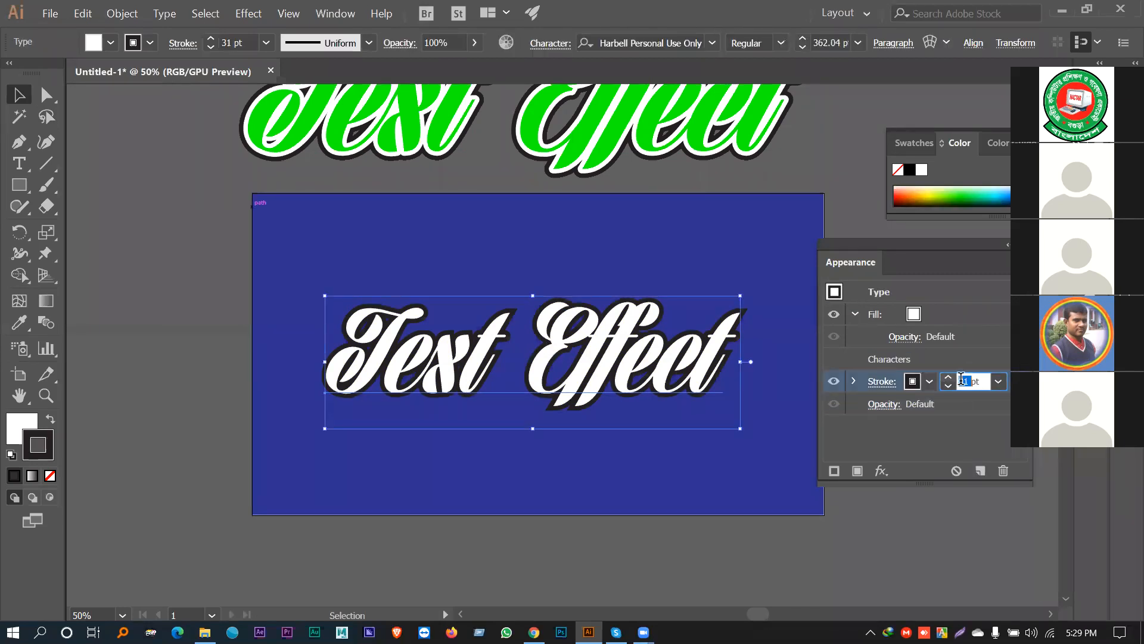
click(937, 404)
click(702, 293)
click(664, 352)
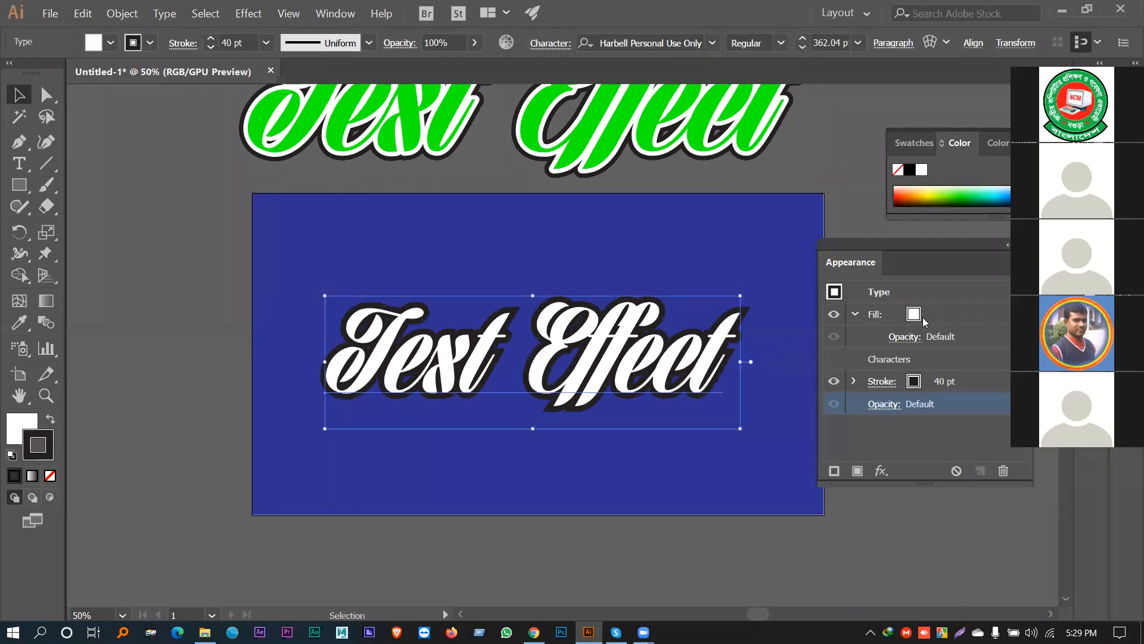
Step: Change the fill of the text on the blue rectangle to yellow
click(924, 318)
click(924, 319)
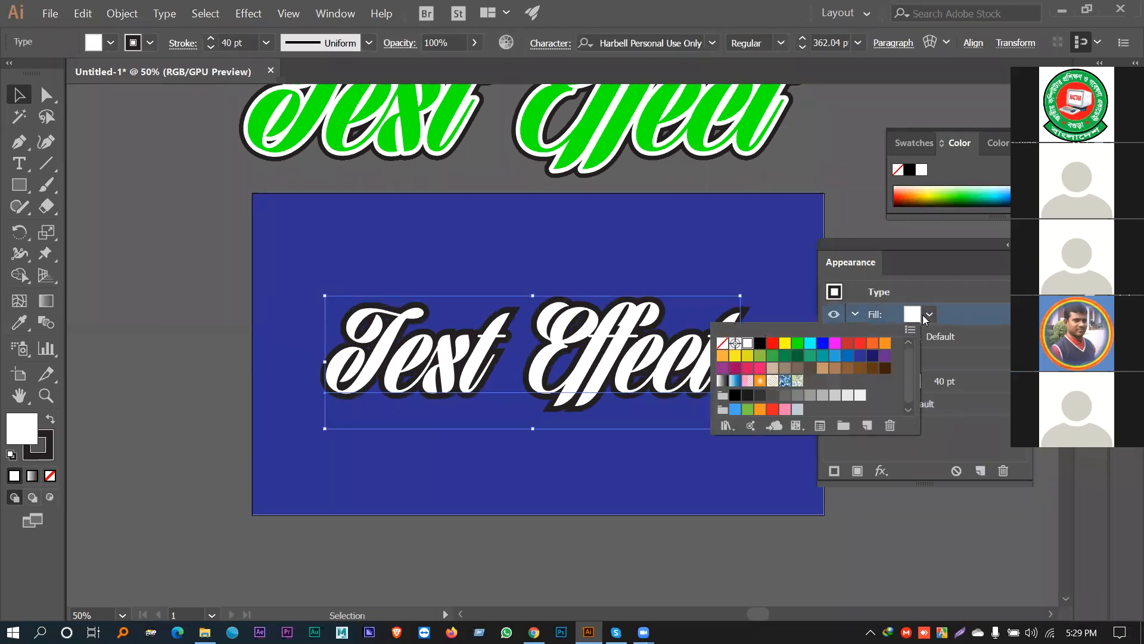
click(798, 343)
click(786, 344)
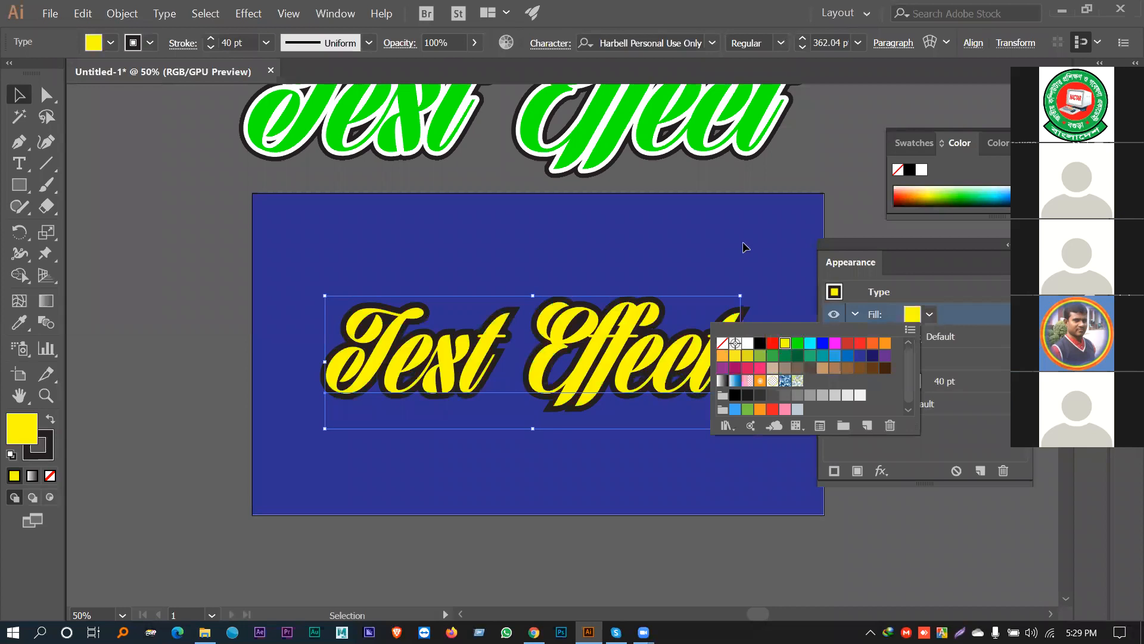
click(745, 248)
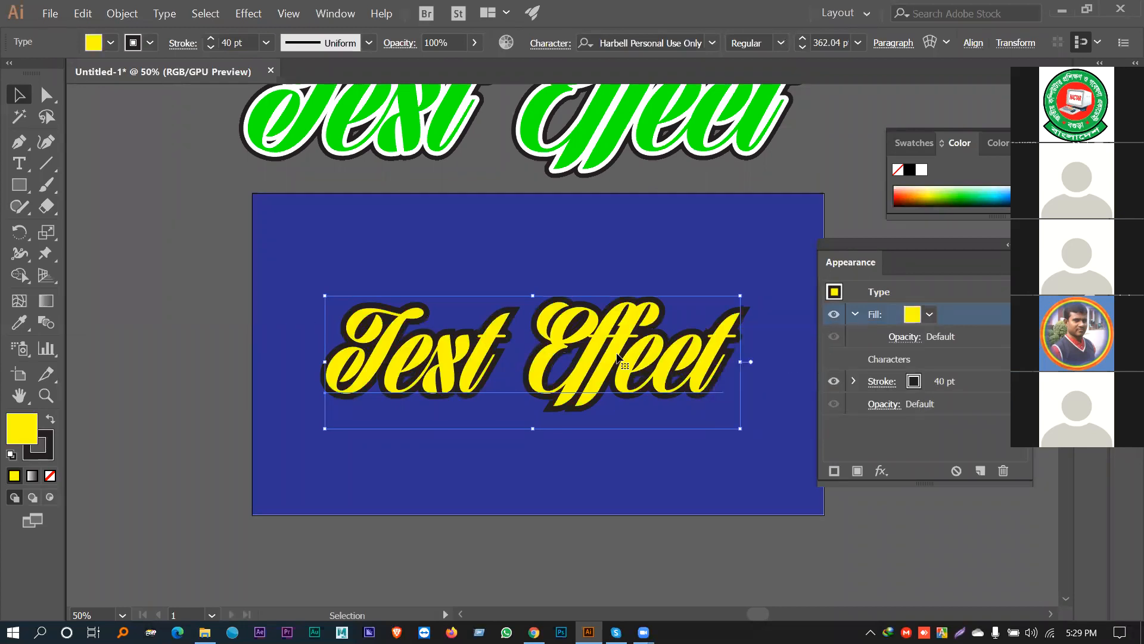
Step: Add a second stroke to the yellow text and place it between Characters and the existing stroke
key(ctrl+=)
drag(610, 351, 469, 349)
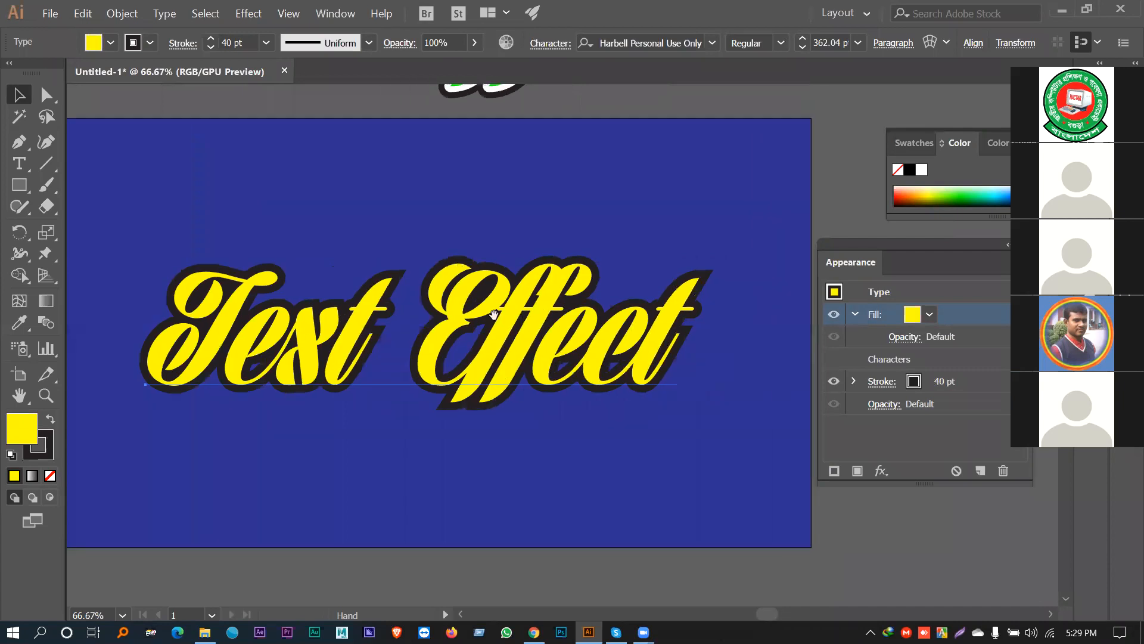
click(854, 316)
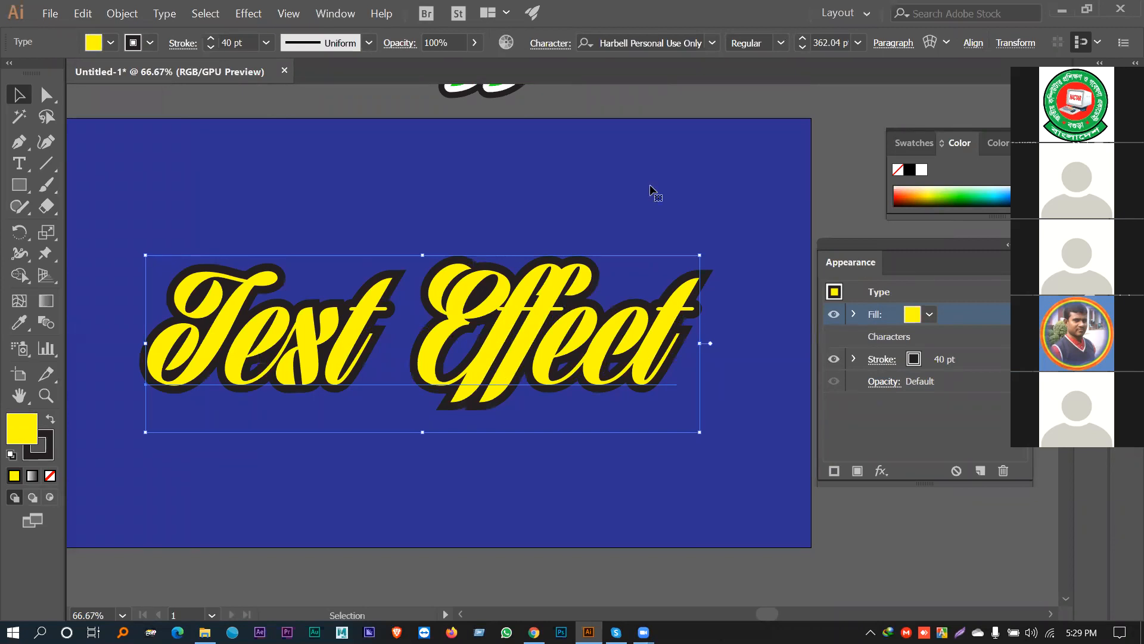
click(1024, 262)
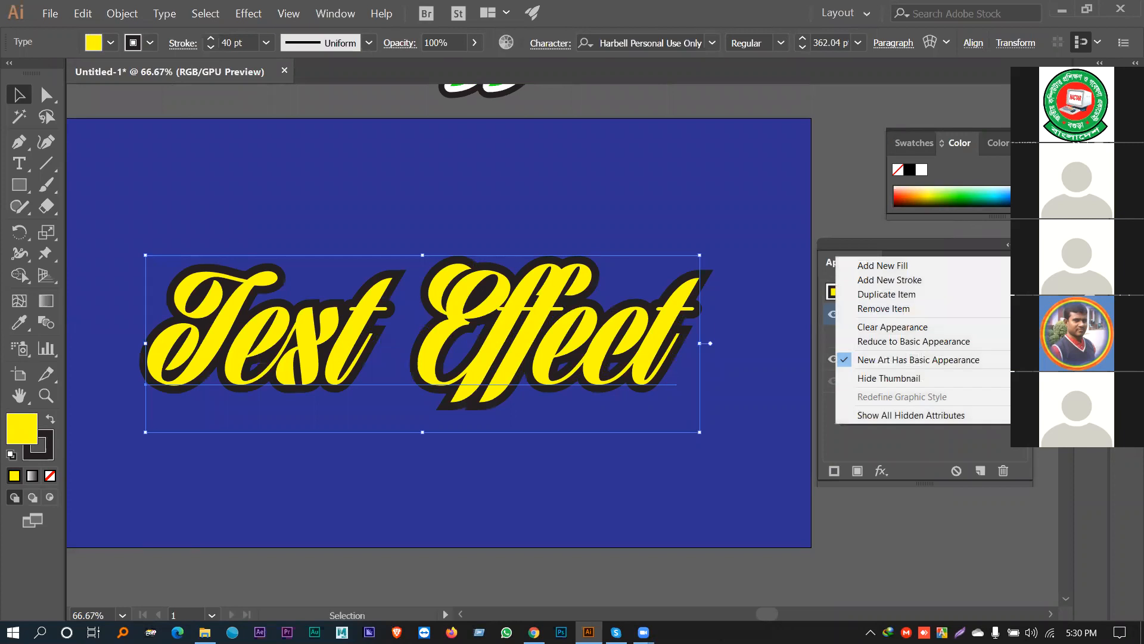
click(918, 282)
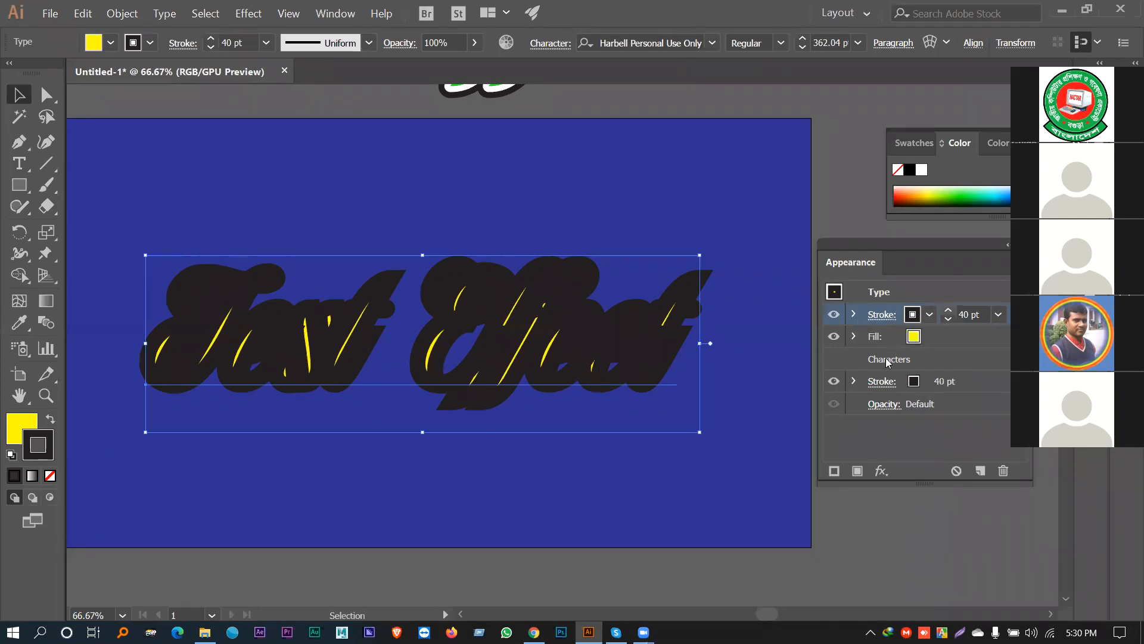
mouse_move(983, 314)
mouse_down()
mouse_move(953, 347)
mouse_move(954, 369)
mouse_up()
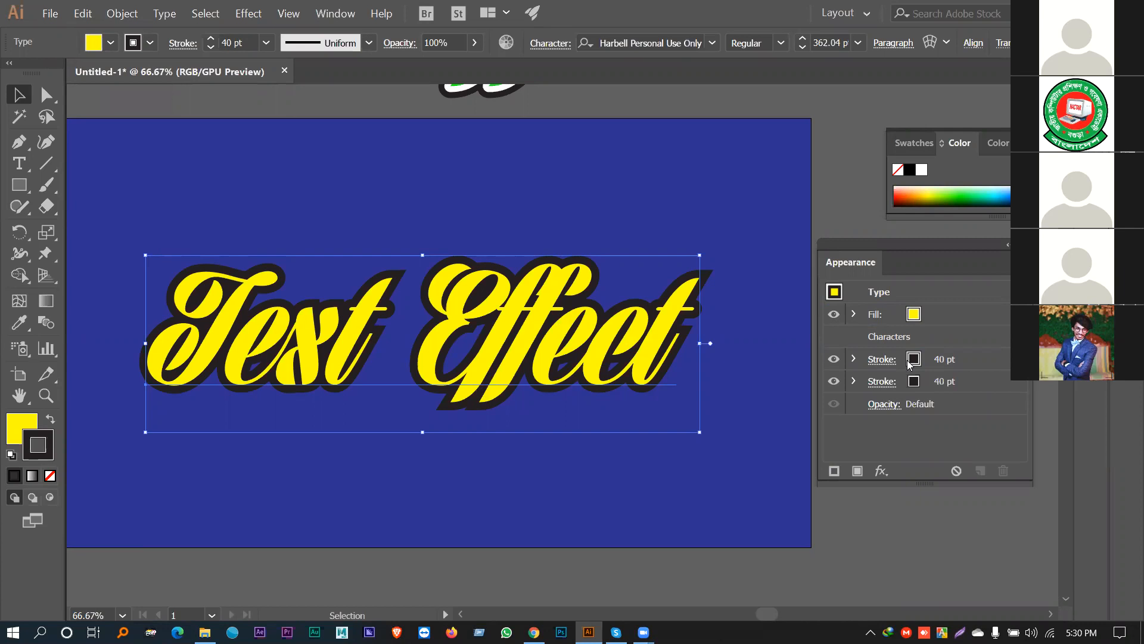
Step: Try an 80 pt weight on the upper stroke and set it back to 40 pt
click(948, 358)
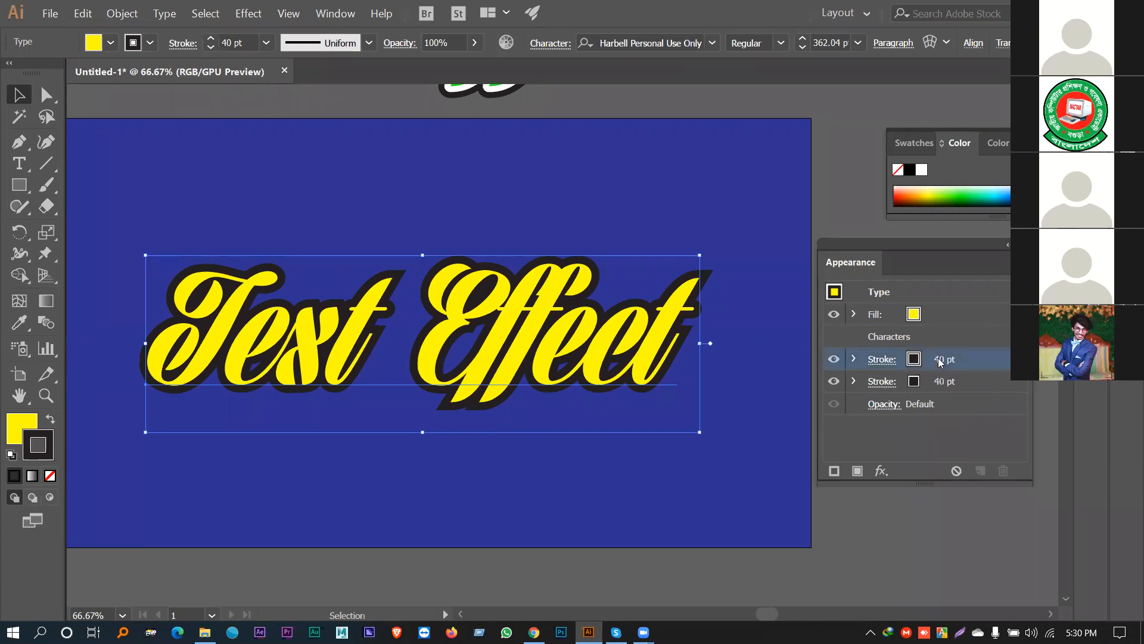
text(8)
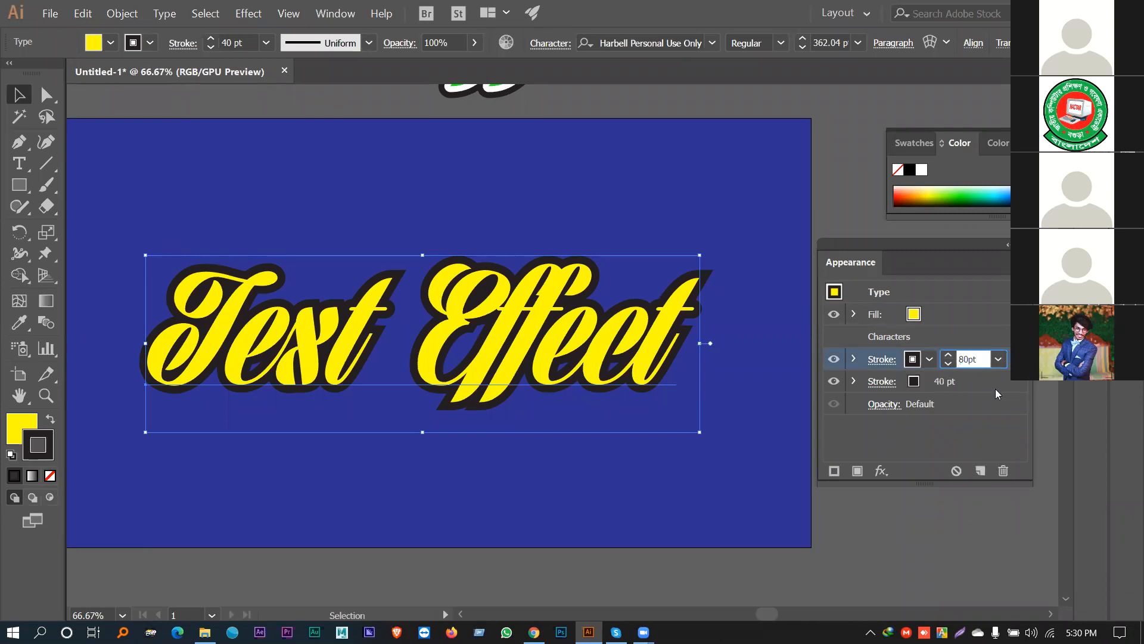
key(Return)
click(960, 361)
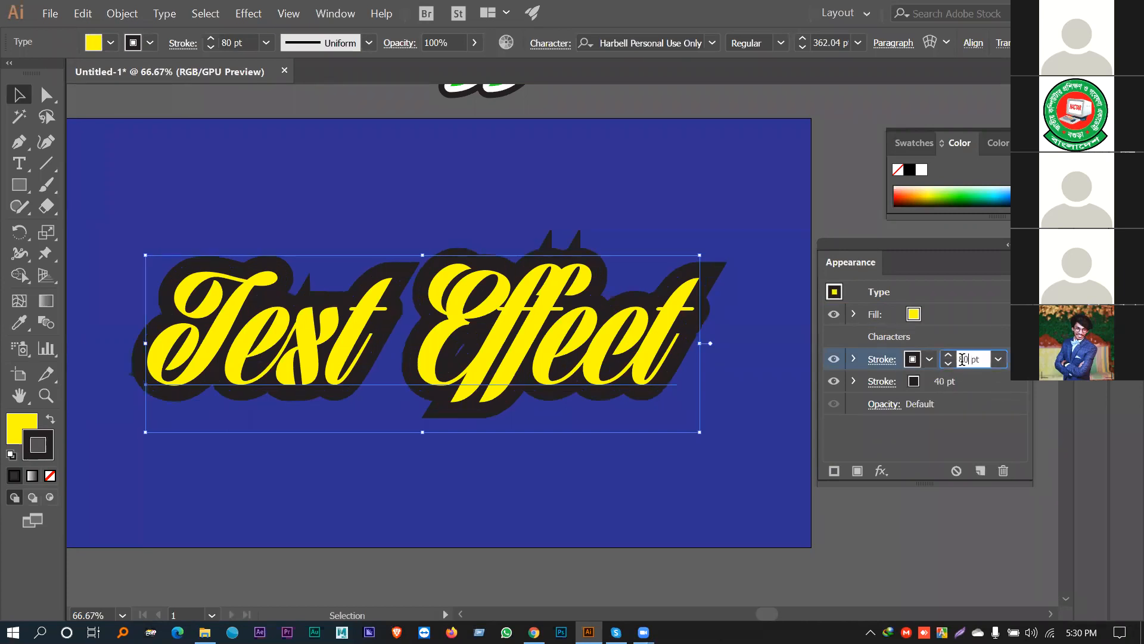
text(40)
key(Return)
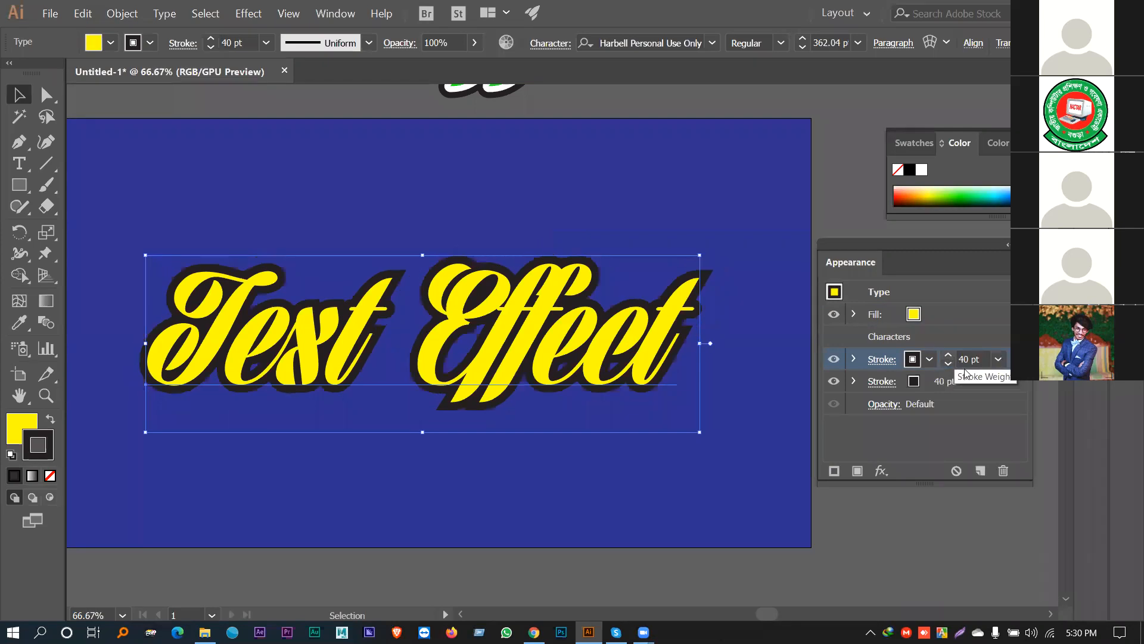
Step: Set the lower stroke's weight to 80 pt and compare the attributes with those of the green sample text
click(935, 384)
click(961, 382)
text(80)
key(Return)
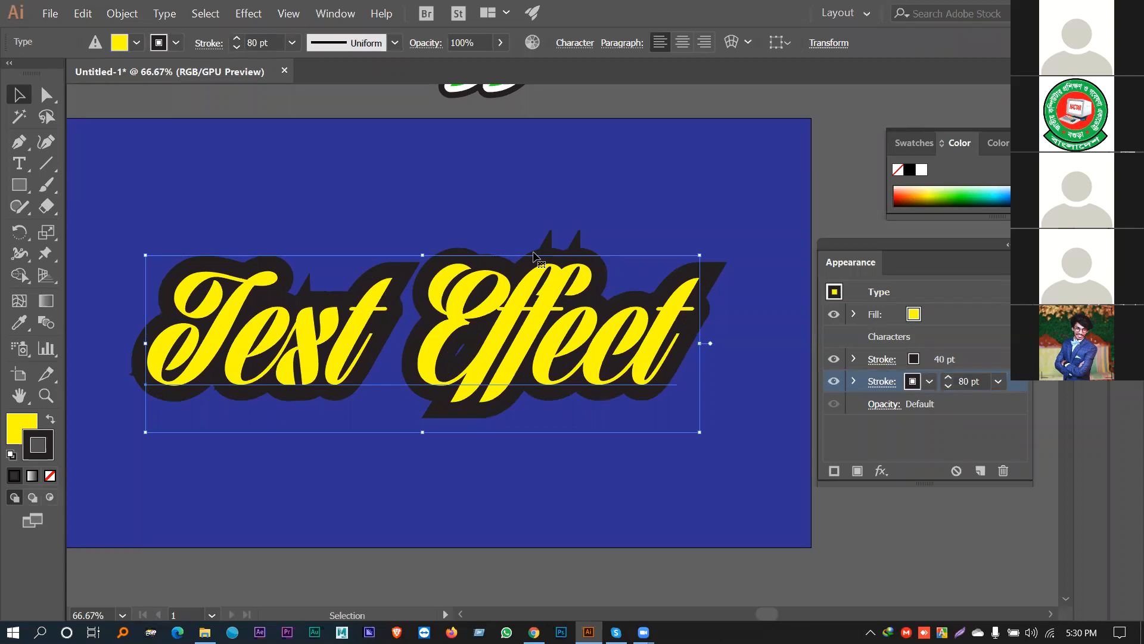
click(655, 95)
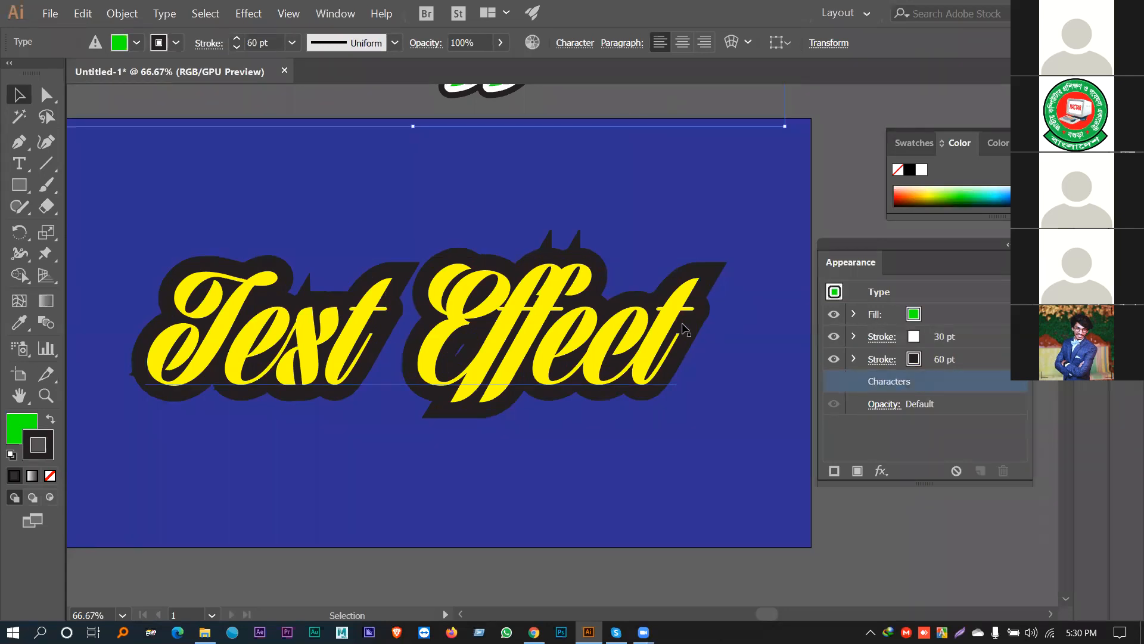
click(487, 329)
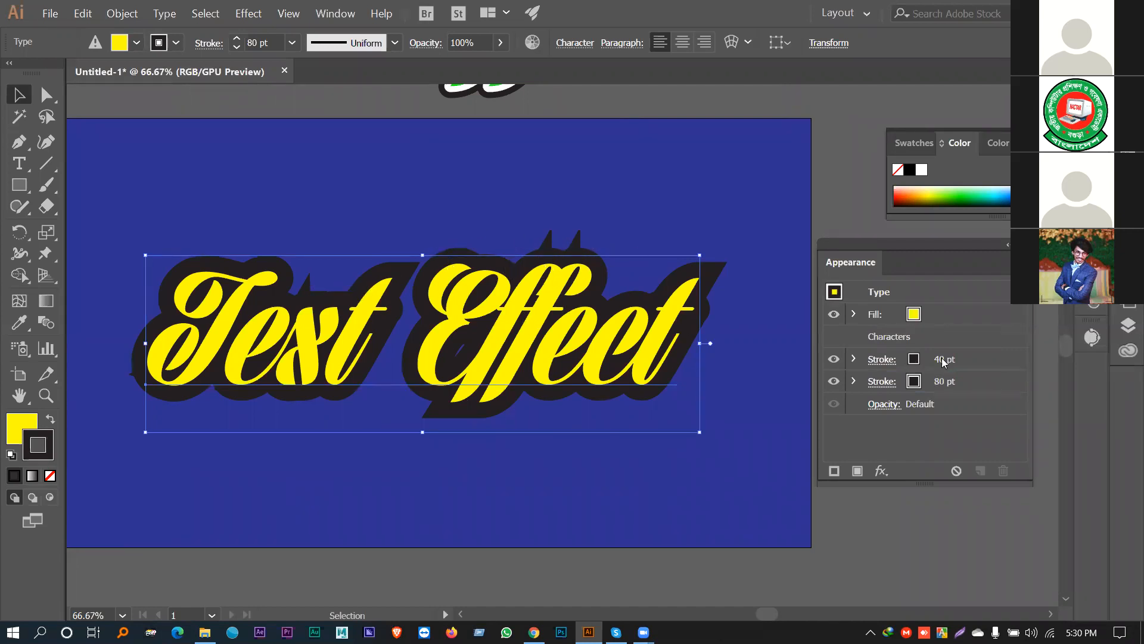
Step: Give the yellow text's 80 pt stroke round join corners
drag(929, 261, 917, 207)
drag(908, 428, 909, 472)
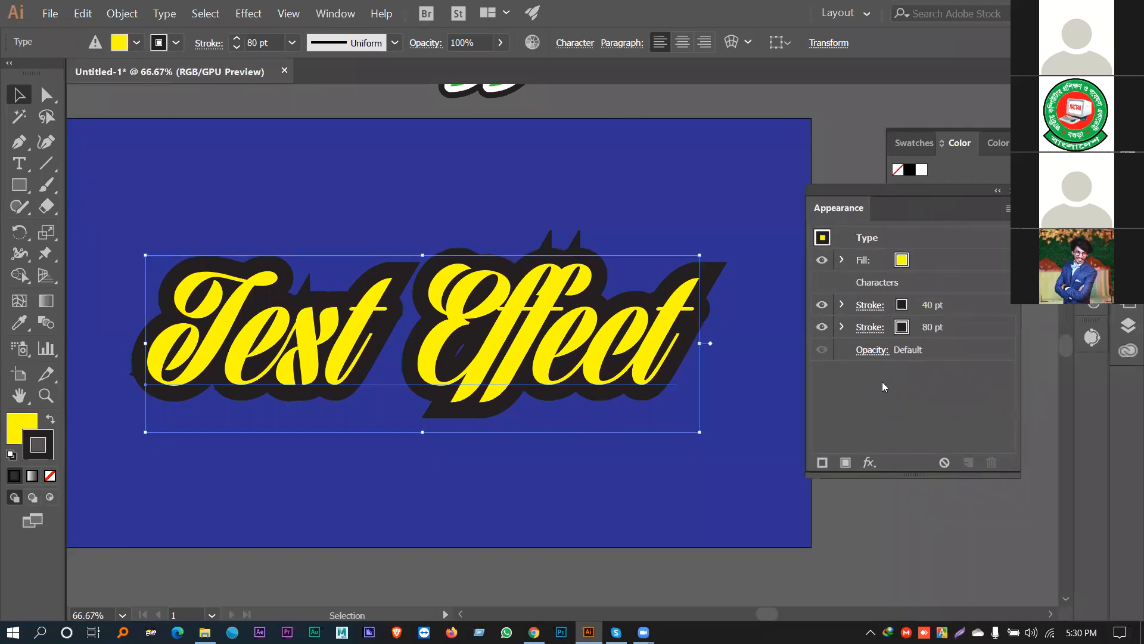
click(870, 327)
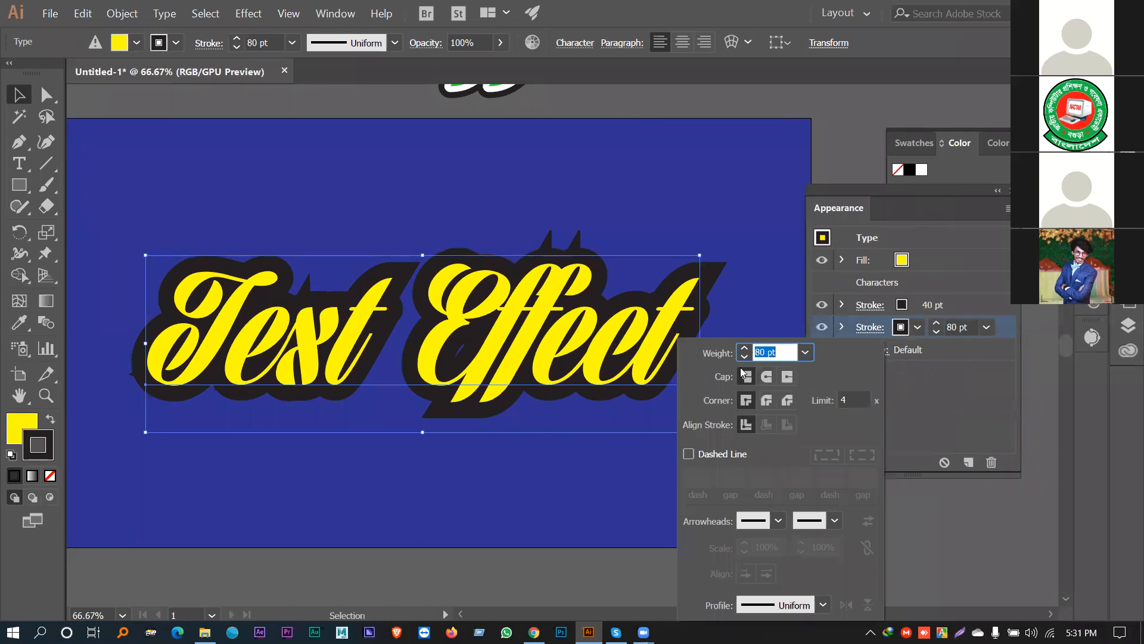
click(766, 401)
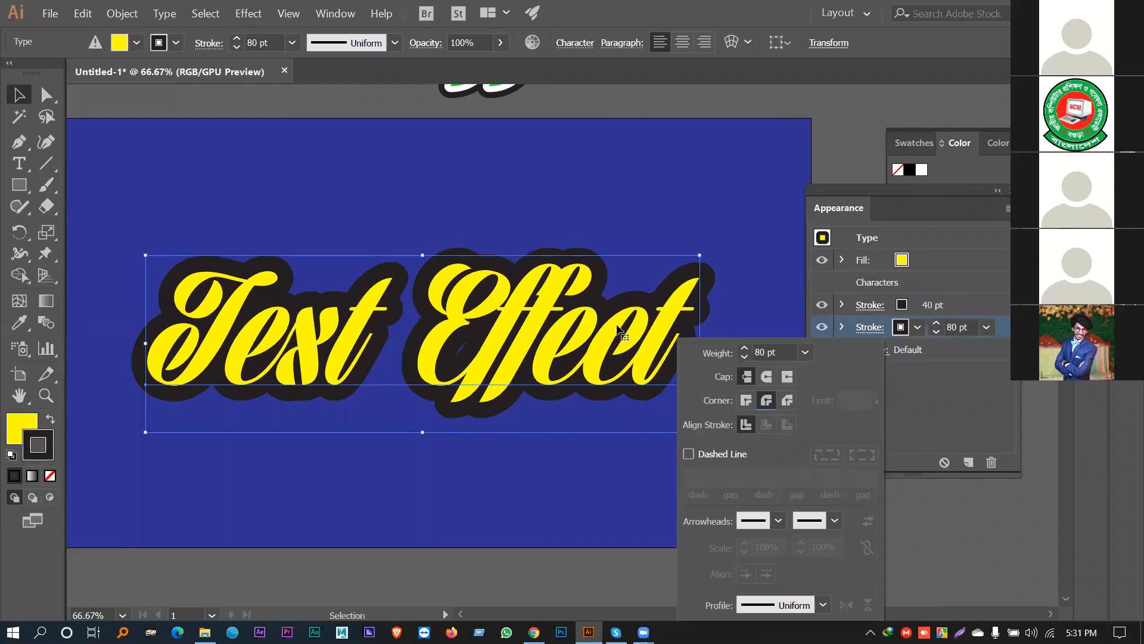
click(970, 386)
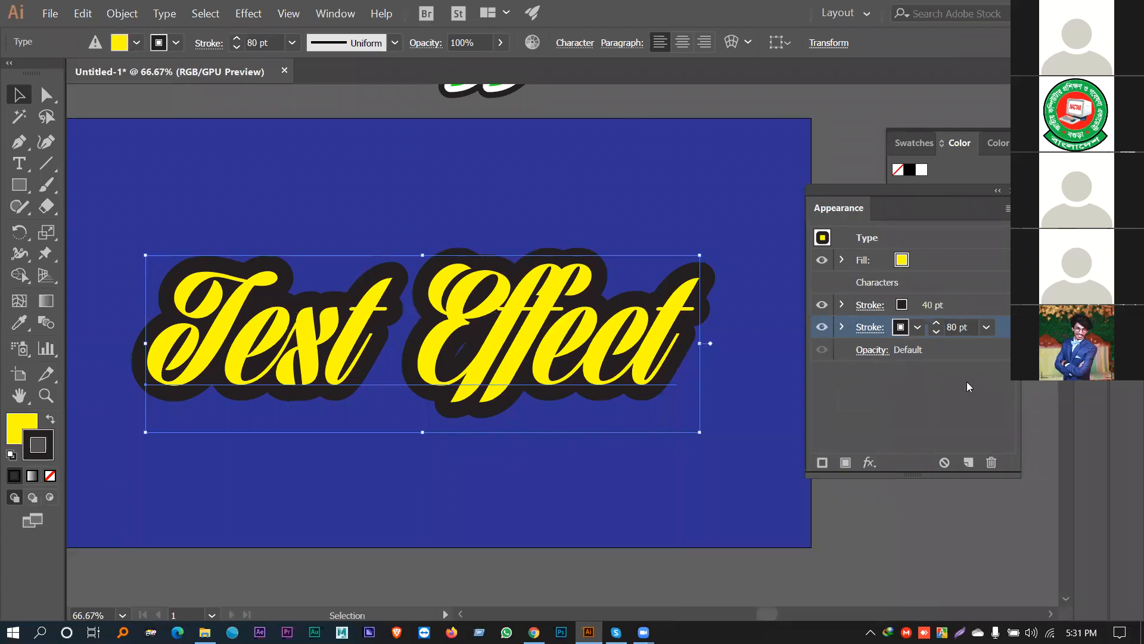
Step: Try white and yellow on the 40 pt stroke and set its color to red
click(900, 306)
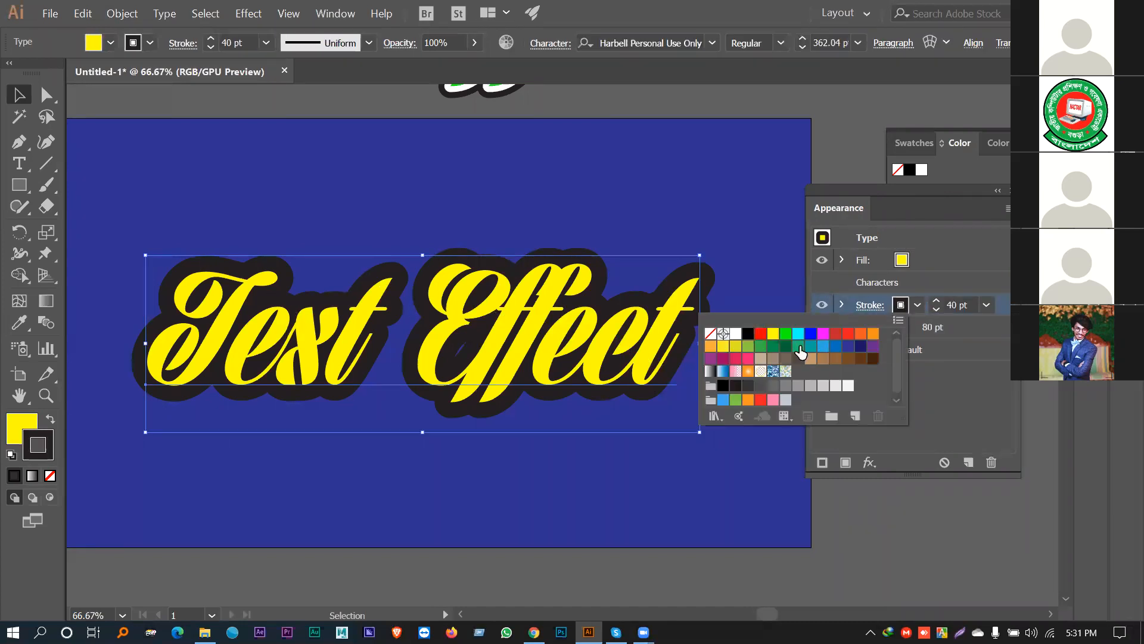
click(736, 335)
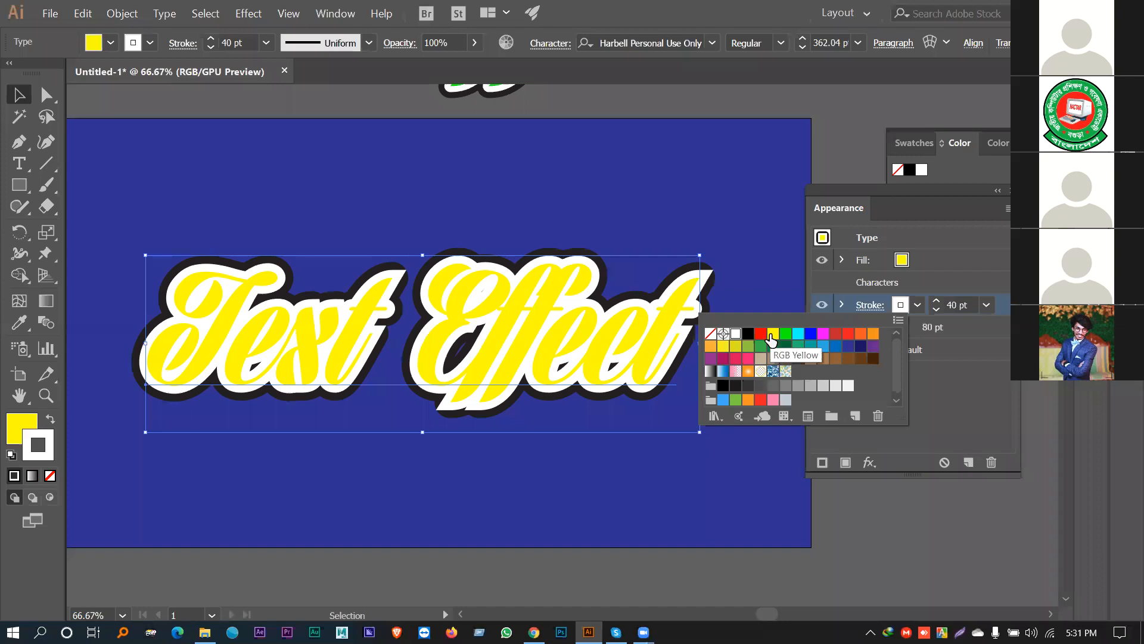
click(771, 337)
click(761, 335)
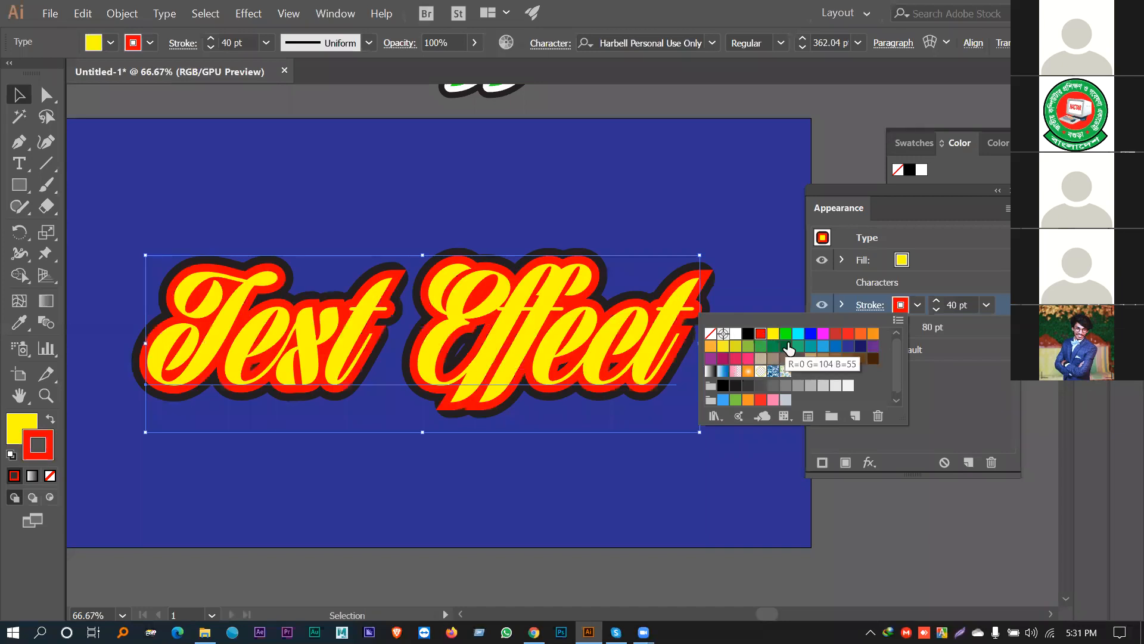
Step: Recolor the yellow text's 40 pt stroke to the deeper orange swatch and change its fill to white
click(873, 334)
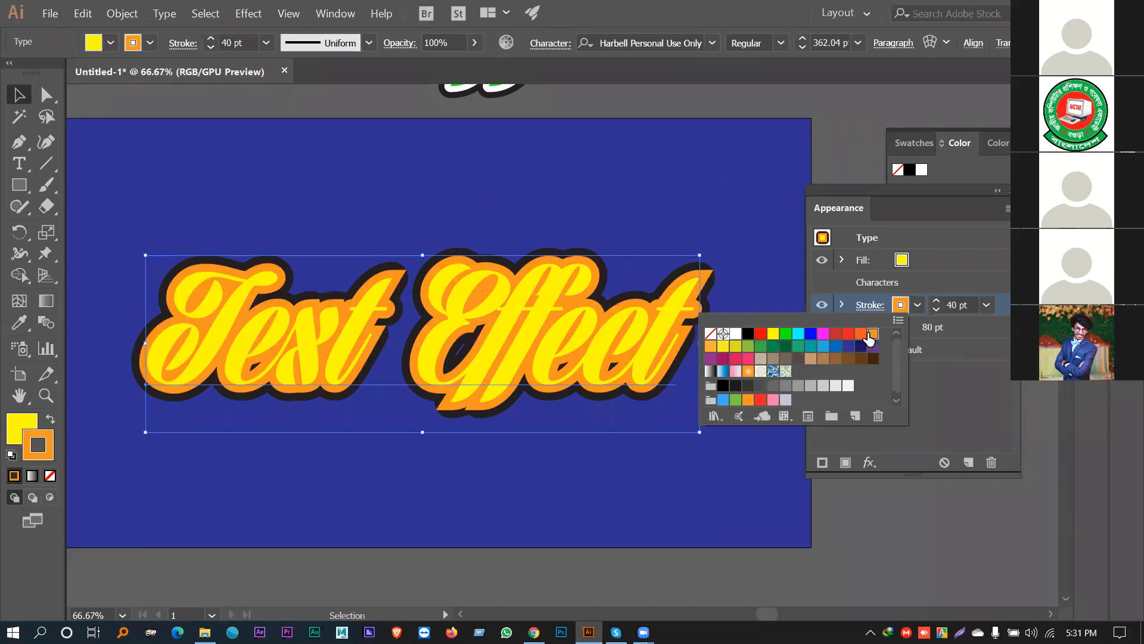
click(861, 335)
click(902, 260)
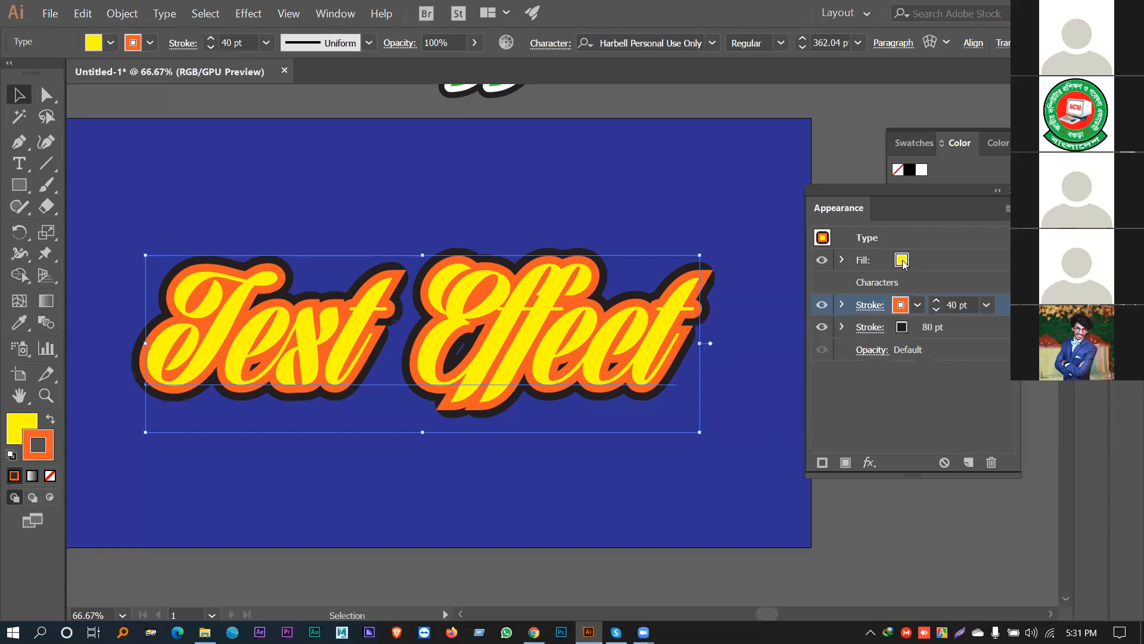
click(900, 260)
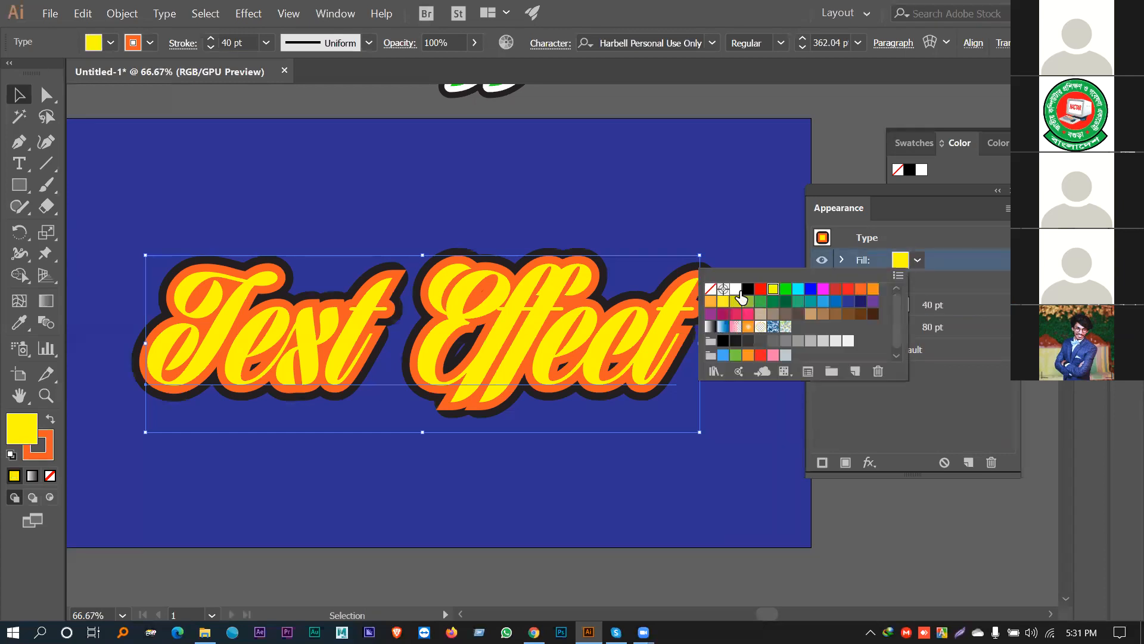
click(736, 288)
click(684, 486)
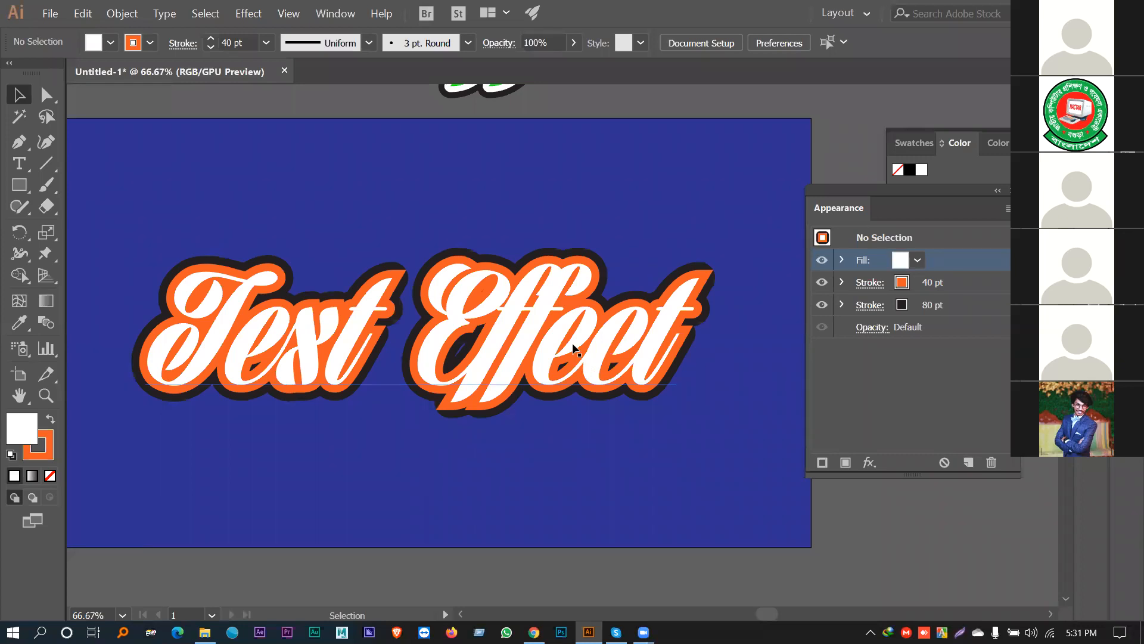
Step: Move the white and orange "Text Effect" lettering slightly up and to the left on the blue background
click(514, 334)
mouse_move(513, 332)
mouse_down()
mouse_move(539, 306)
mouse_move(498, 317)
mouse_up()
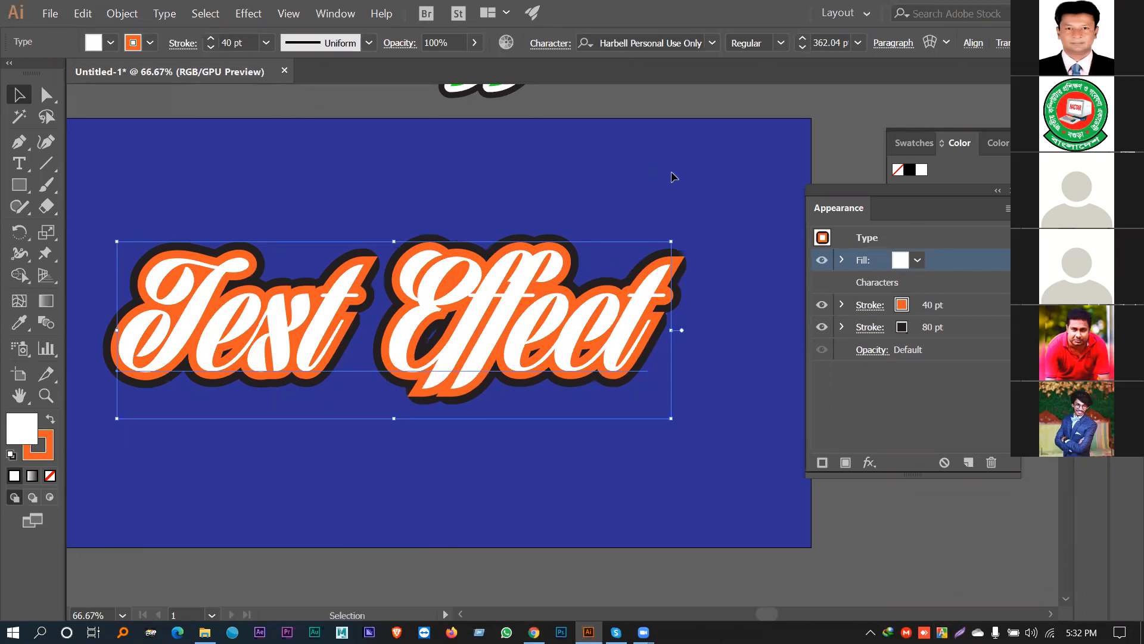
click(714, 181)
click(598, 325)
click(692, 181)
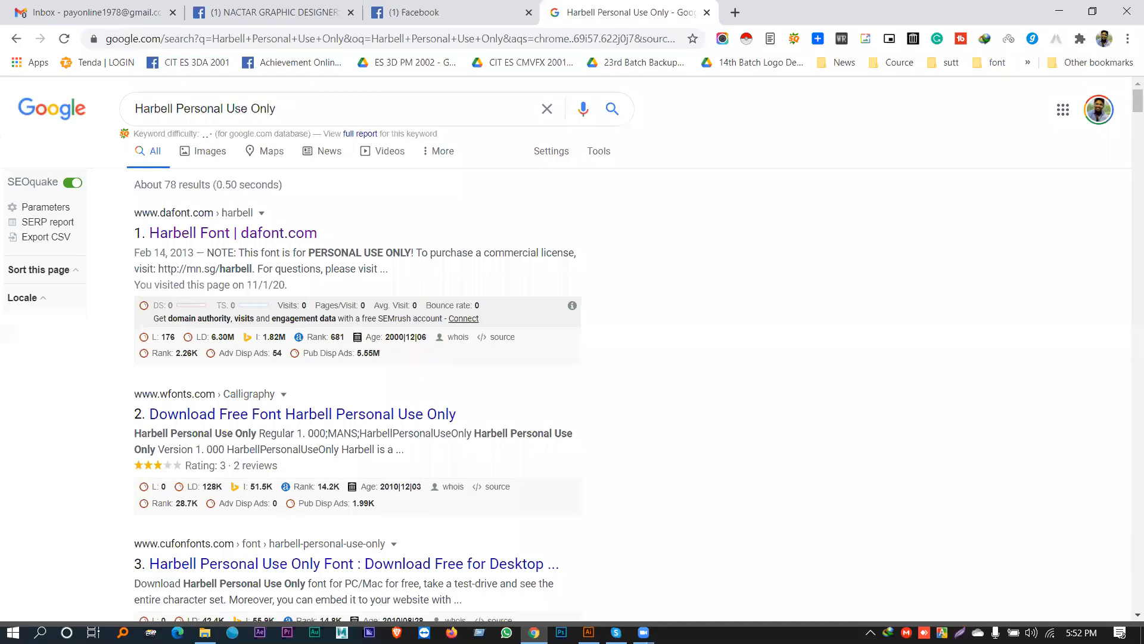
Step: Switch to Illustrator, place the green sample text over the blue rectangle and bring it to the front
click(588, 633)
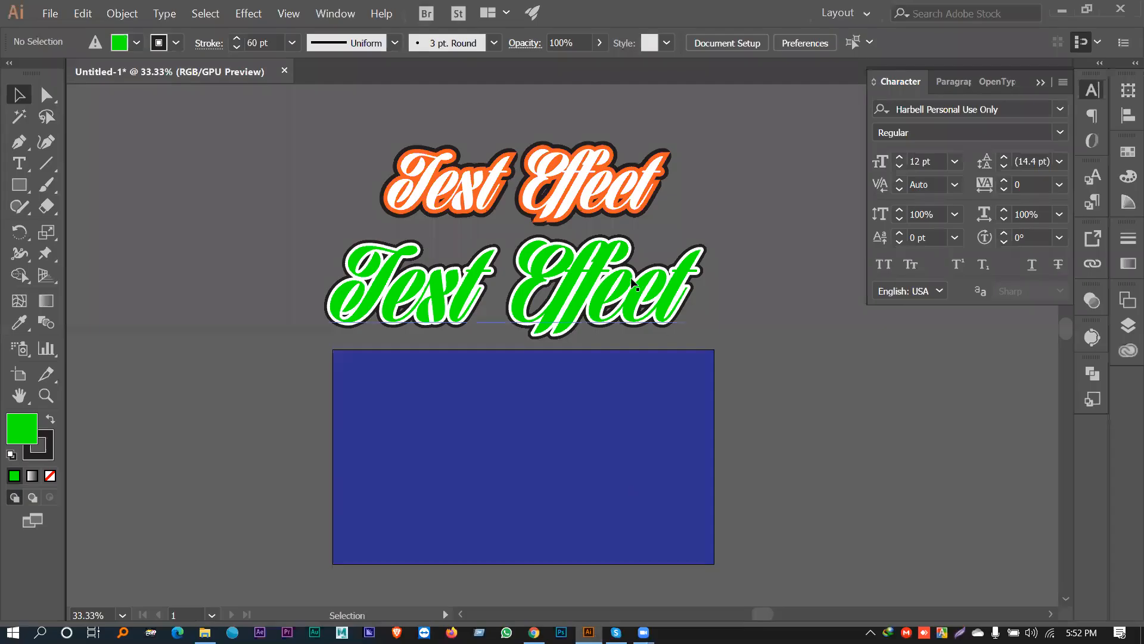
drag(616, 294, 585, 383)
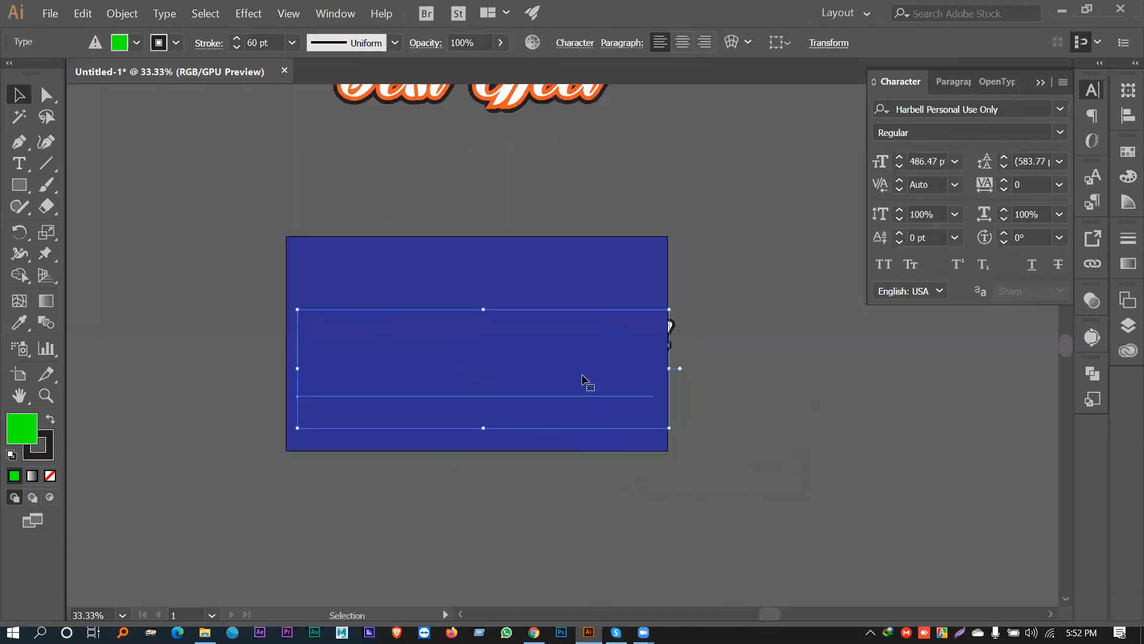
right_click(608, 353)
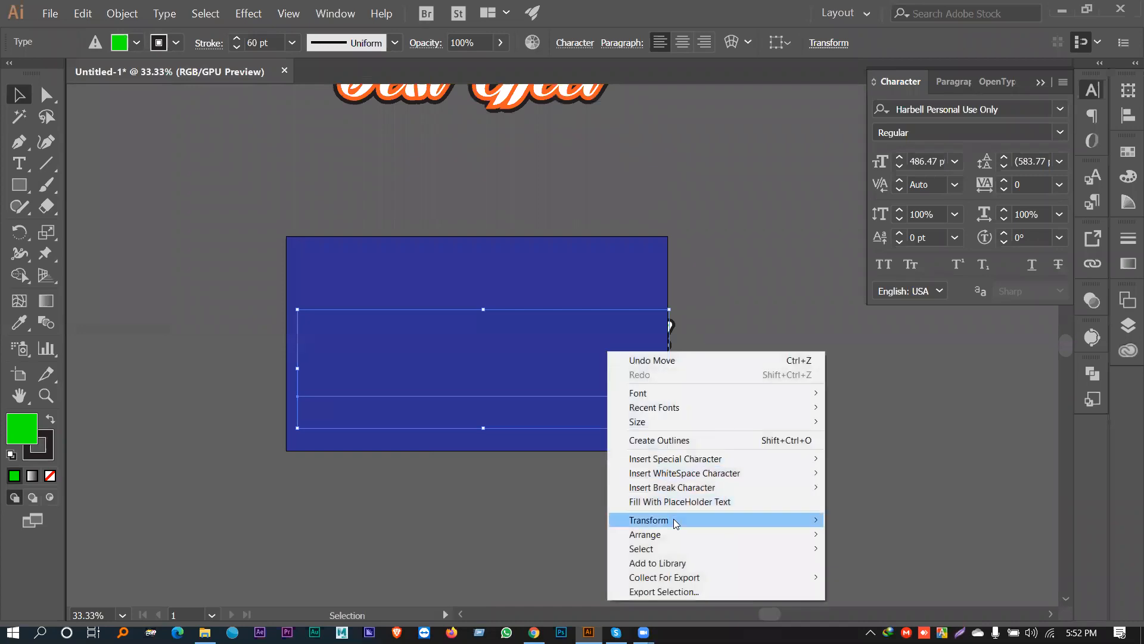
mouse_move(661, 540)
click(858, 576)
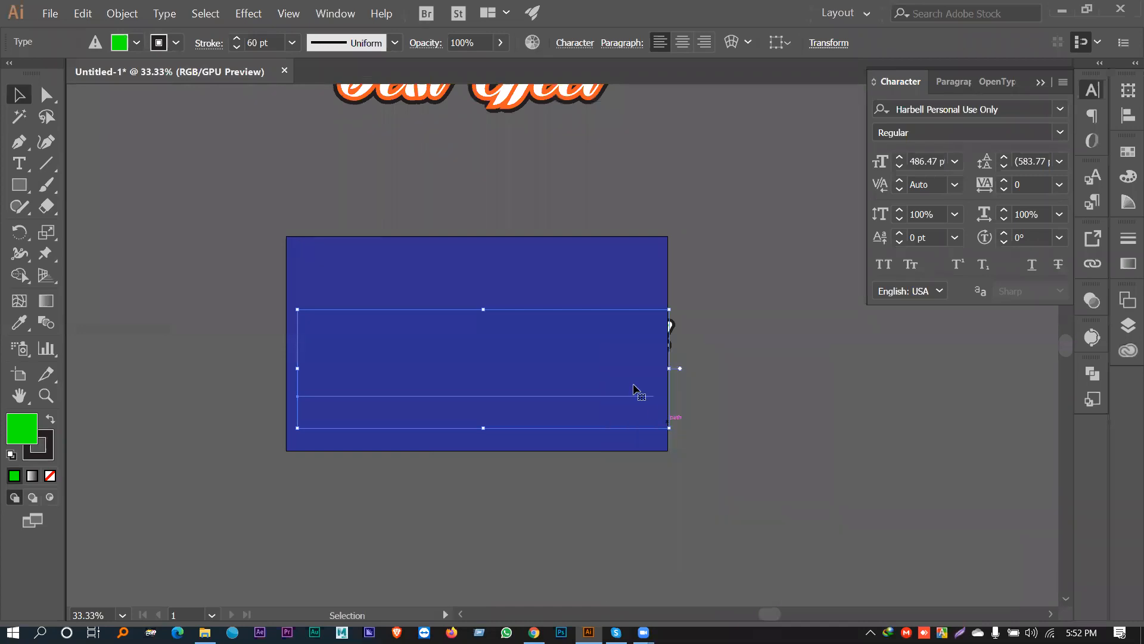
right_click(618, 353)
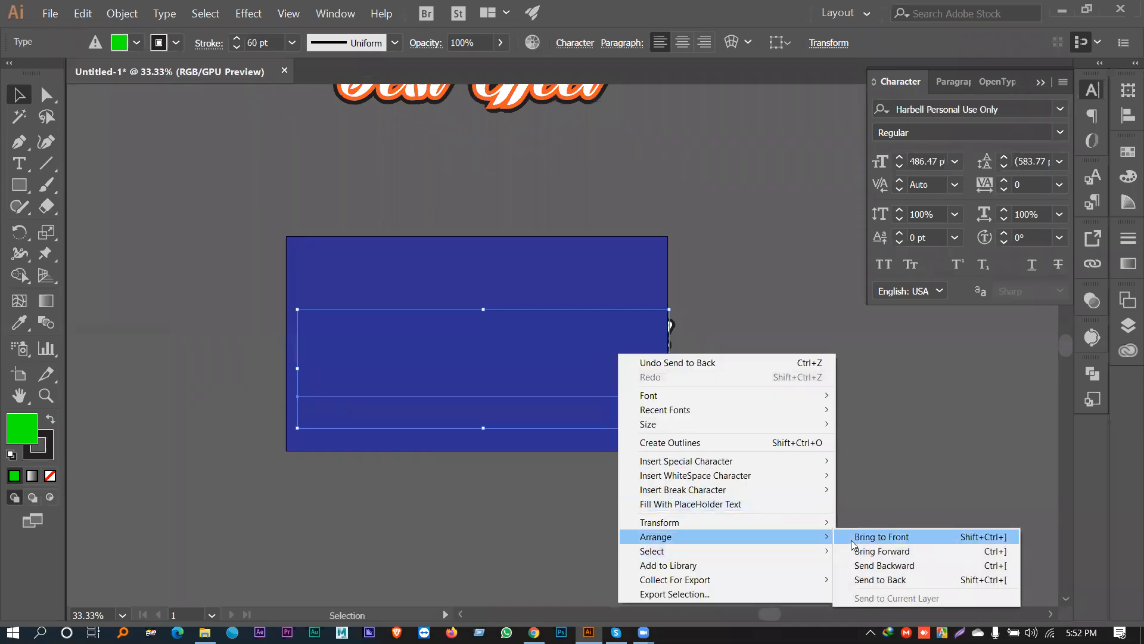
click(858, 536)
click(845, 433)
drag(616, 375, 608, 375)
Step: Replace the wording of the green sample text with "nactar"
key(ctrl+plus)
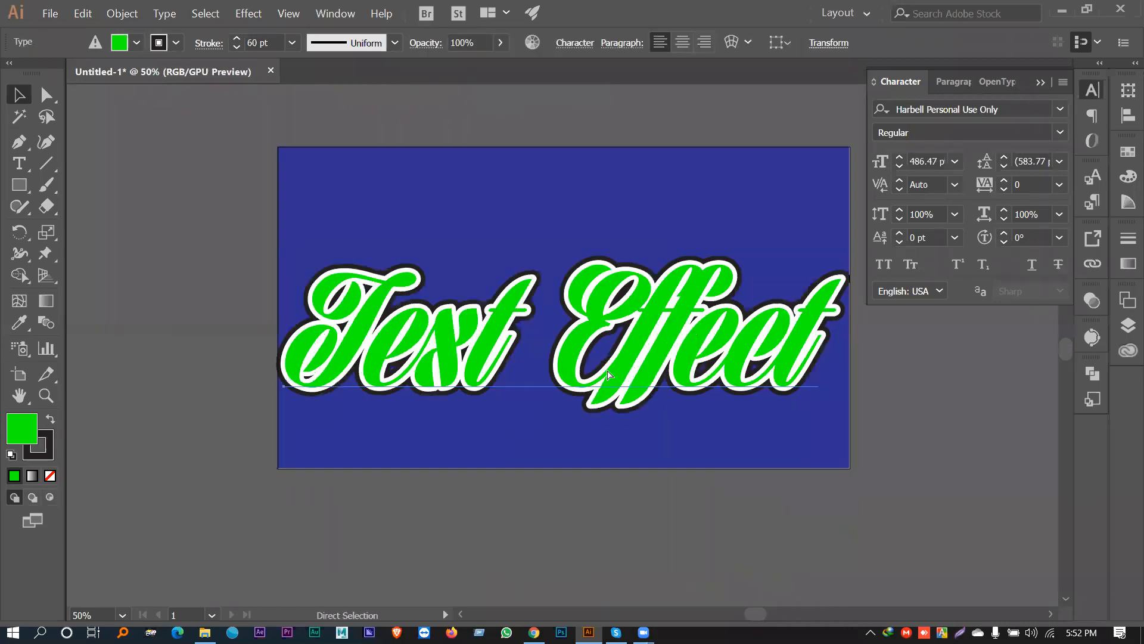
key(ctrl+plus)
key(ctrl+plus)
key(ctrl+minus)
key(ctrl+minus)
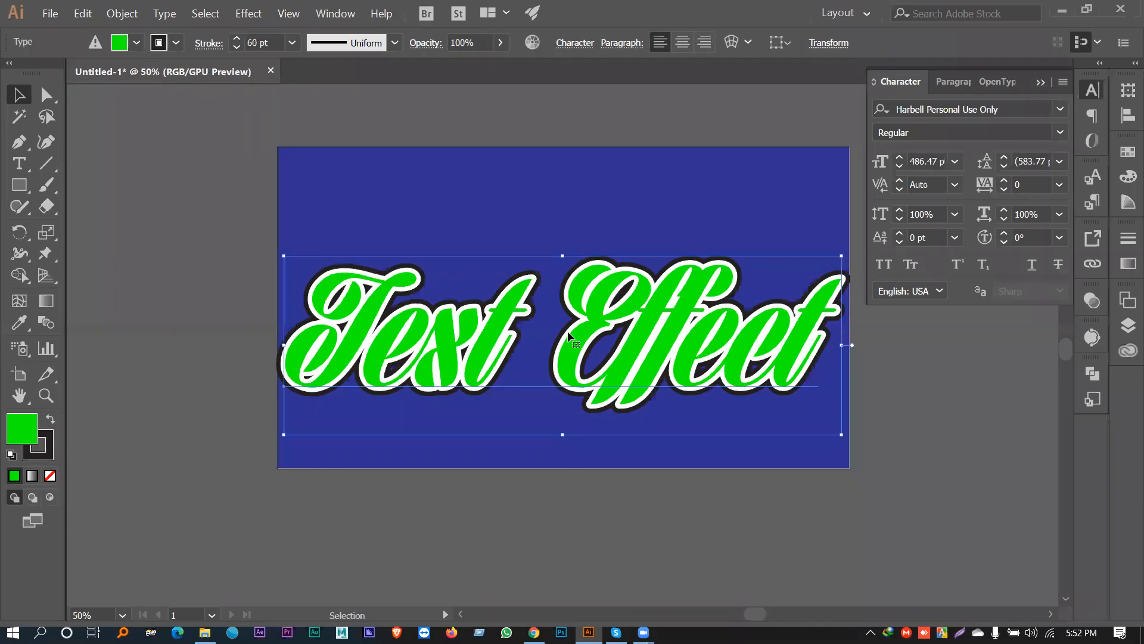
double_click(582, 327)
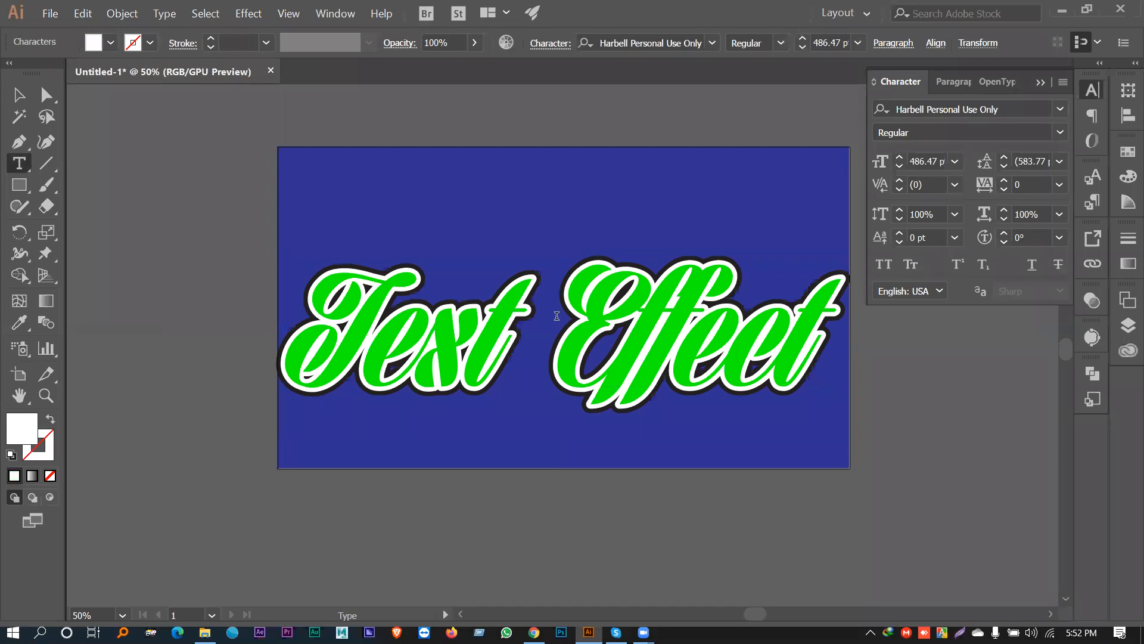
triple_click(557, 316)
text(nectar)
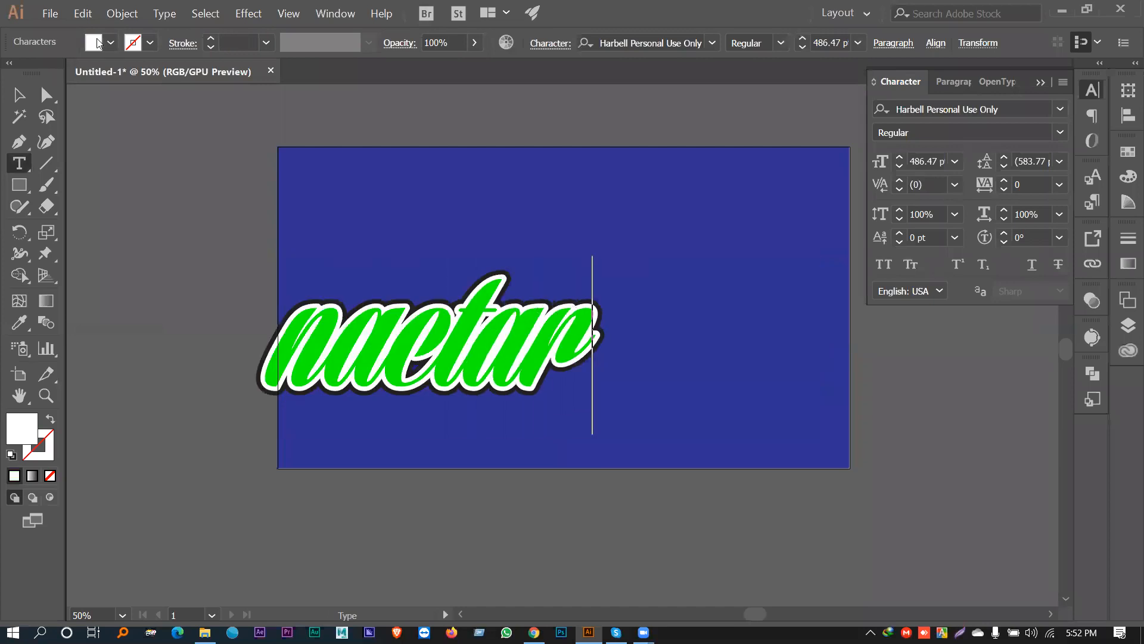
Step: Place the green "nactar" lettering in the middle of the blue rectangle
click(20, 94)
click(92, 170)
drag(377, 318, 500, 312)
drag(597, 334, 585, 335)
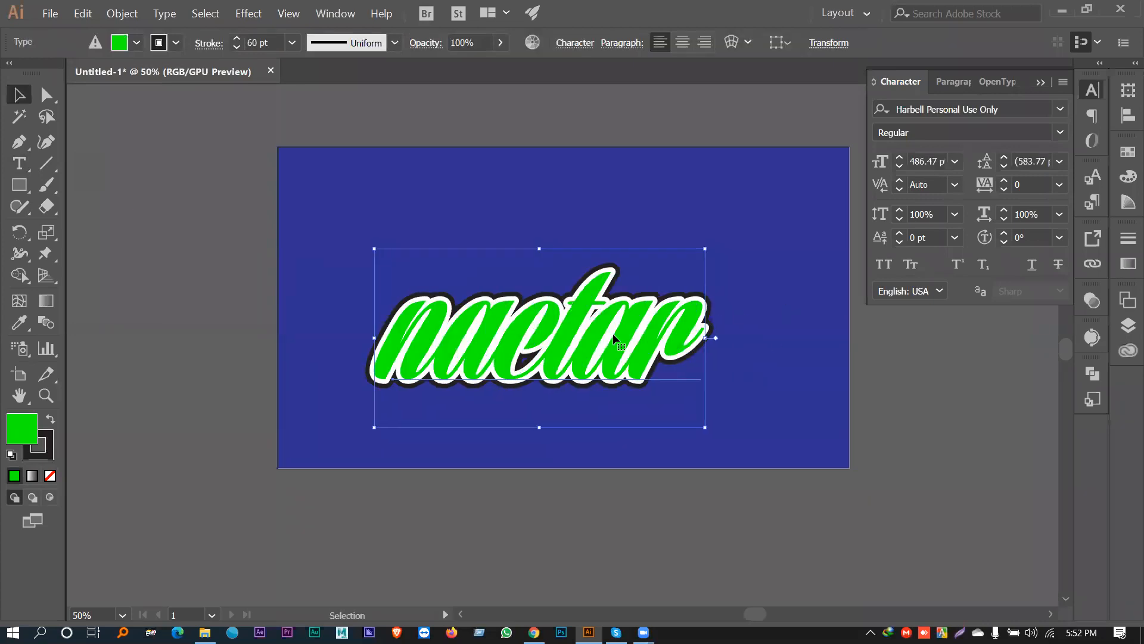
Step: Move the "nactar" lettering off the blue rectangle to just above it and deselect it
key(ctrl+shift+a)
key(ctrl+minus)
click(678, 336)
drag(580, 349, 542, 163)
key(ctrl+shift+a)
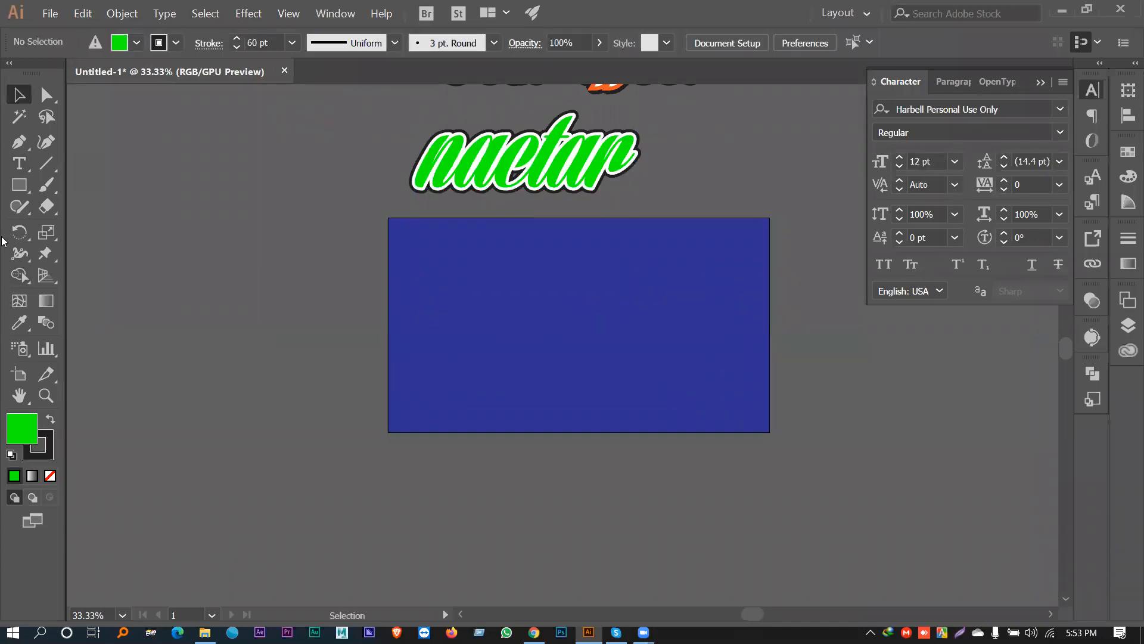
Step: Add the text "text effect" on the blue rectangle, enlarge it to about 491.5 pt and center it there
key(t)
click(505, 326)
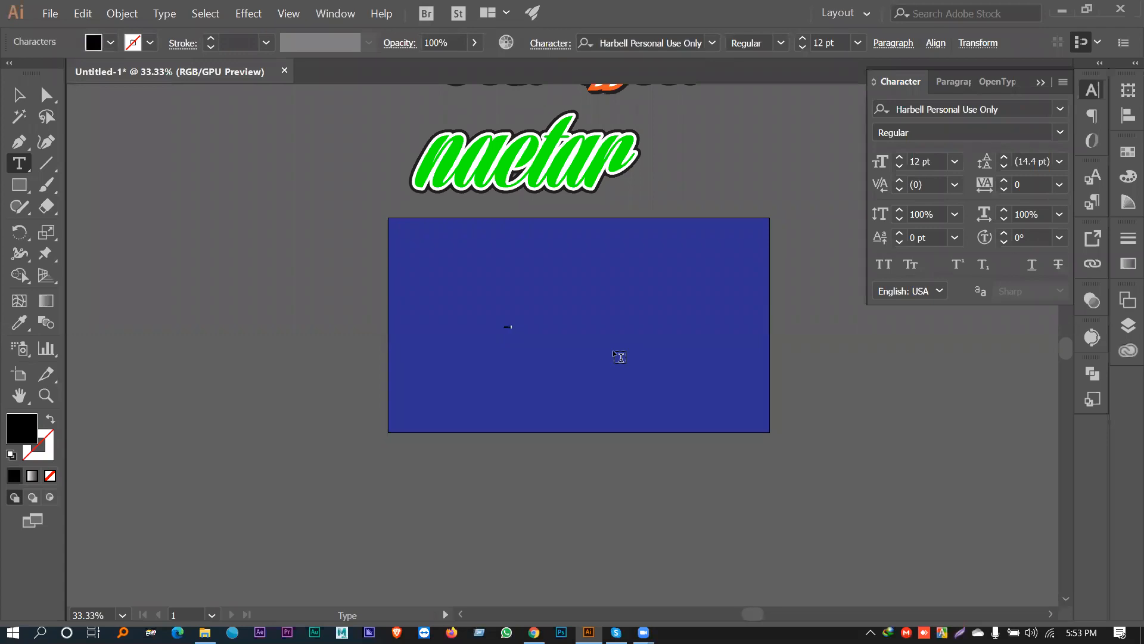
key(Escape)
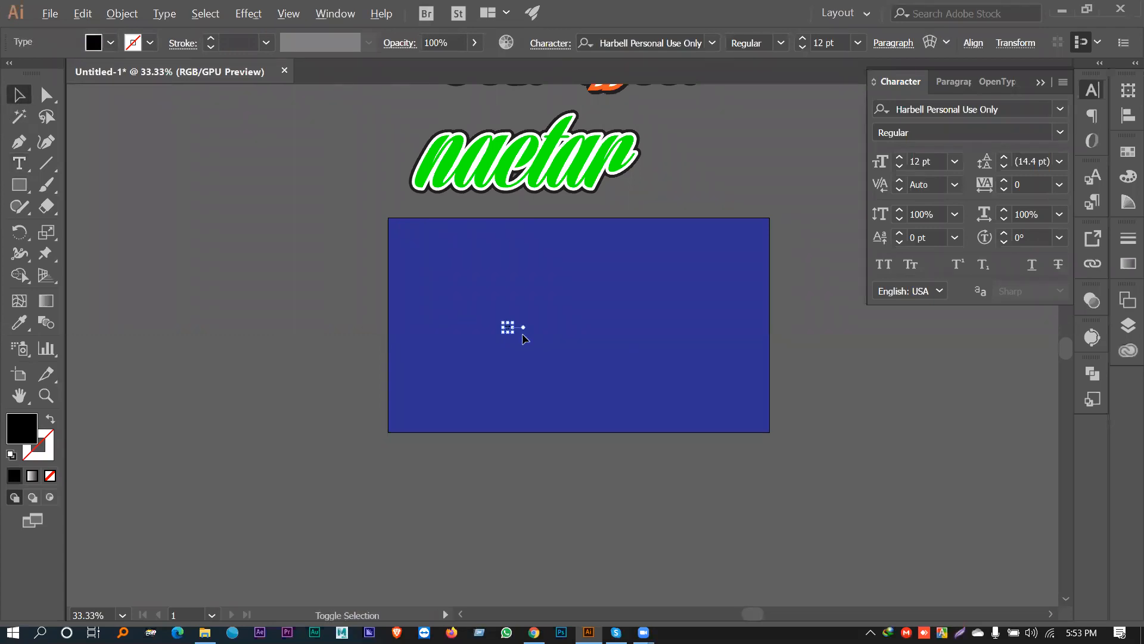
drag(513, 333, 723, 401)
key(ctrl+=)
scroll(633, 331, right, 3)
drag(581, 338, 593, 338)
Step: Expand the black "text effect" text with both Object and Fill included
right_click(557, 327)
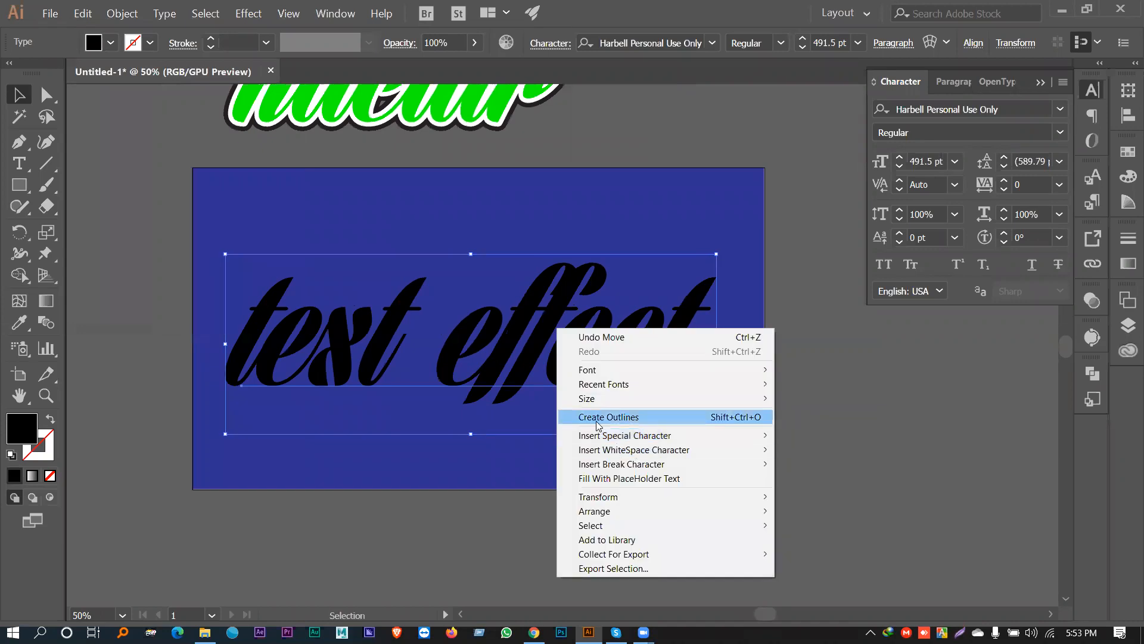
click(667, 417)
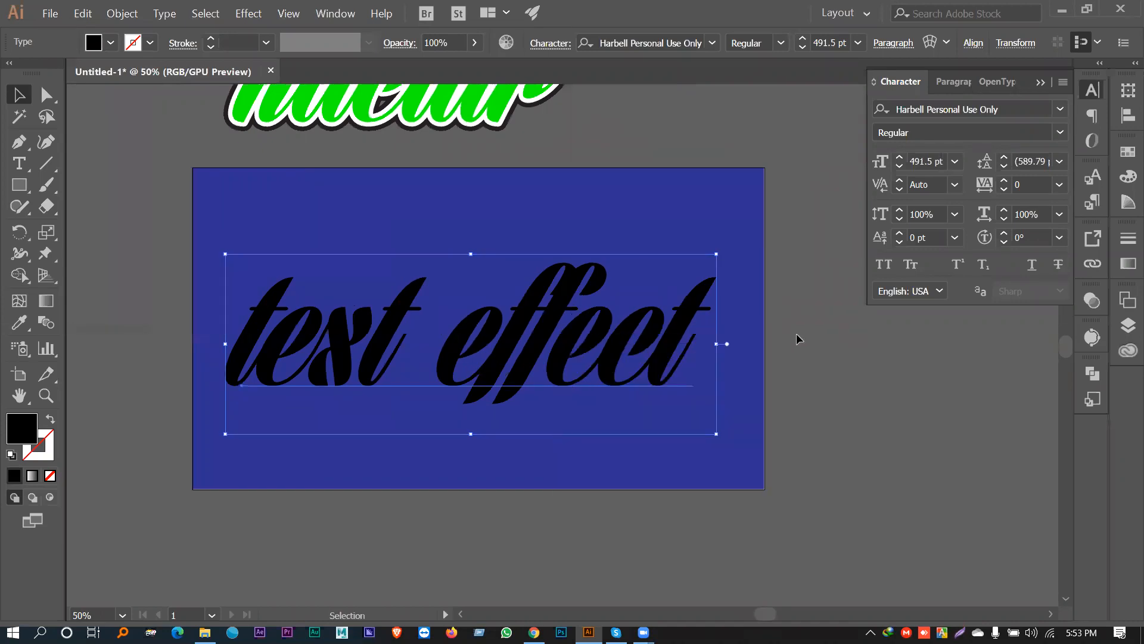
click(122, 13)
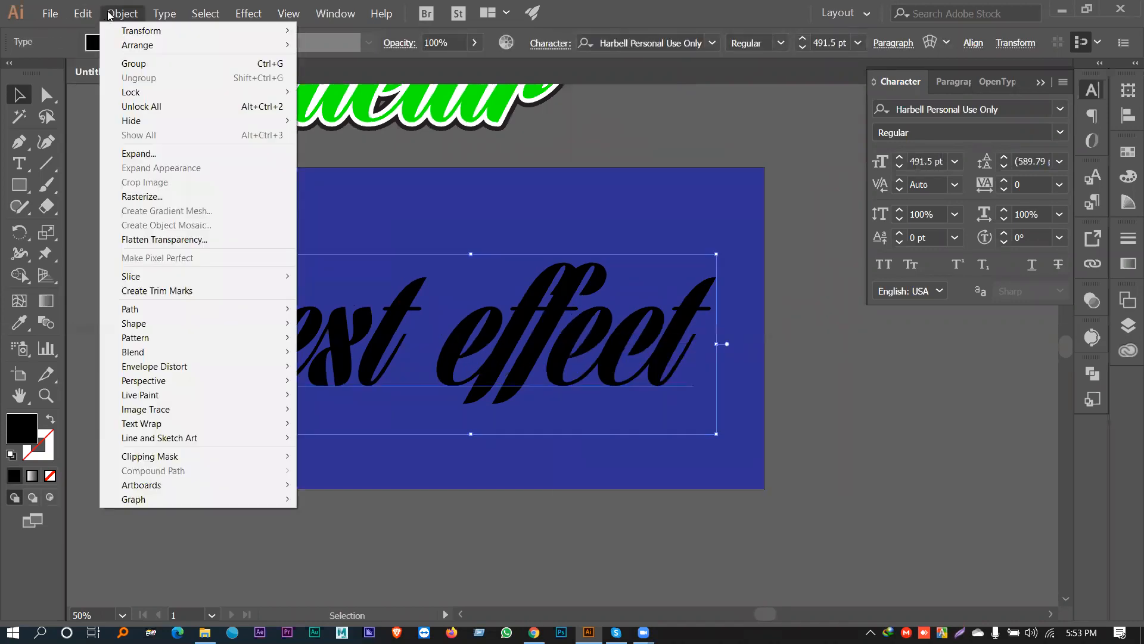
click(159, 153)
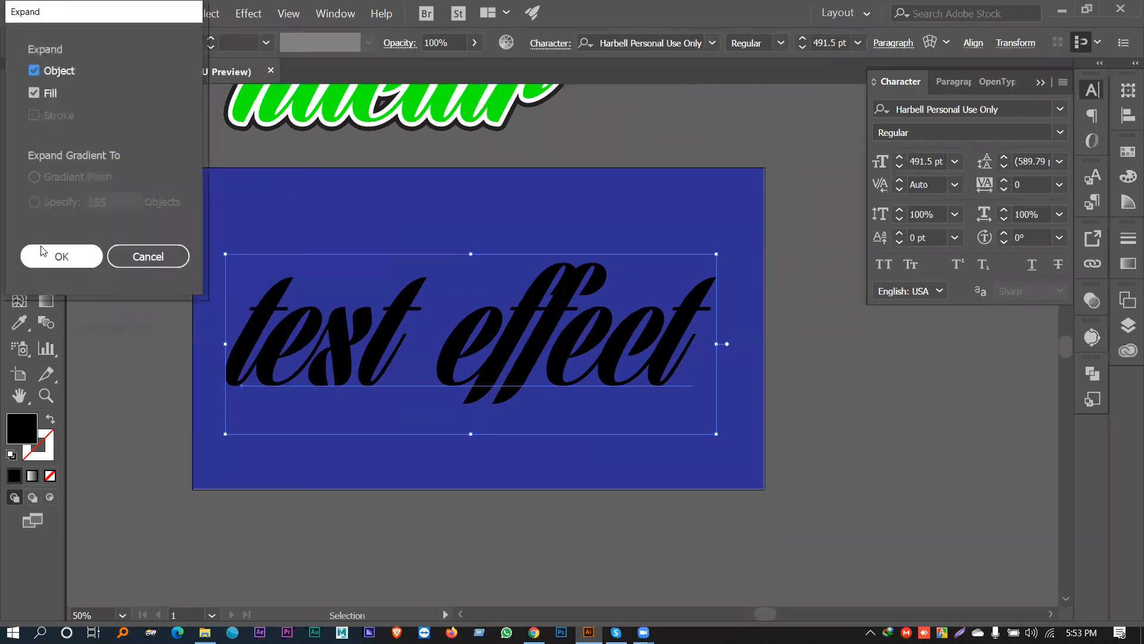
click(43, 251)
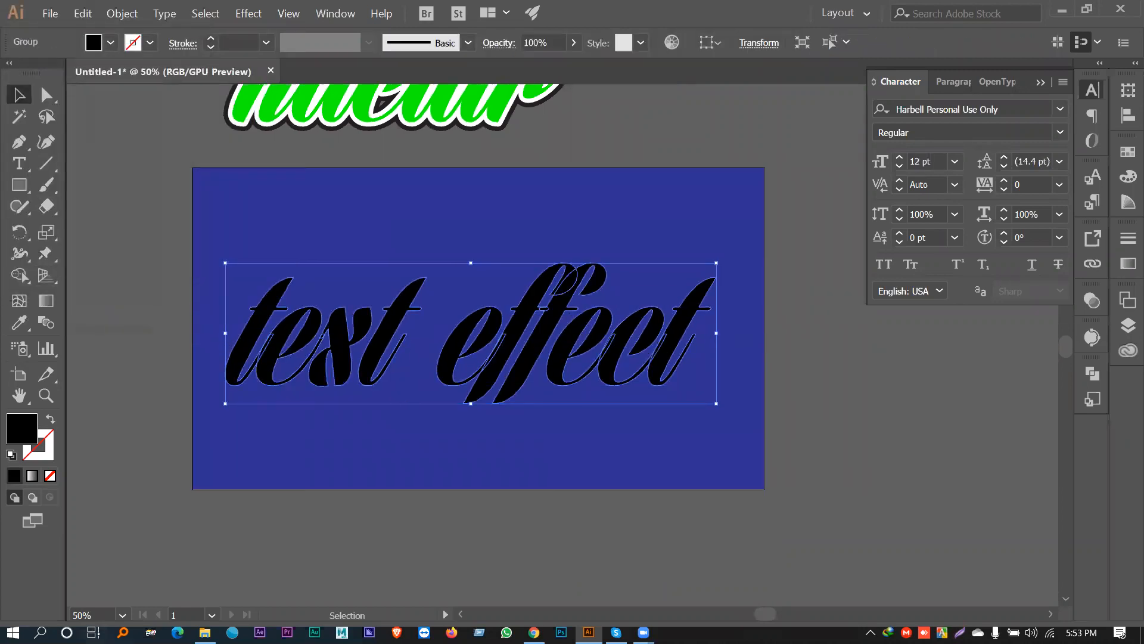
click(122, 13)
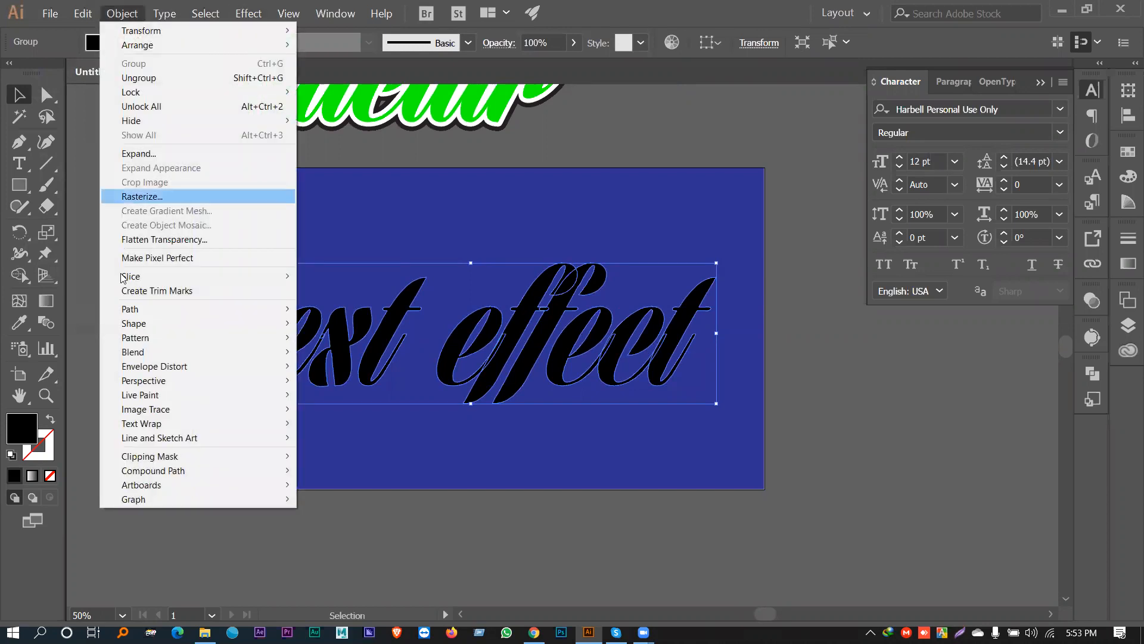
mouse_move(146, 309)
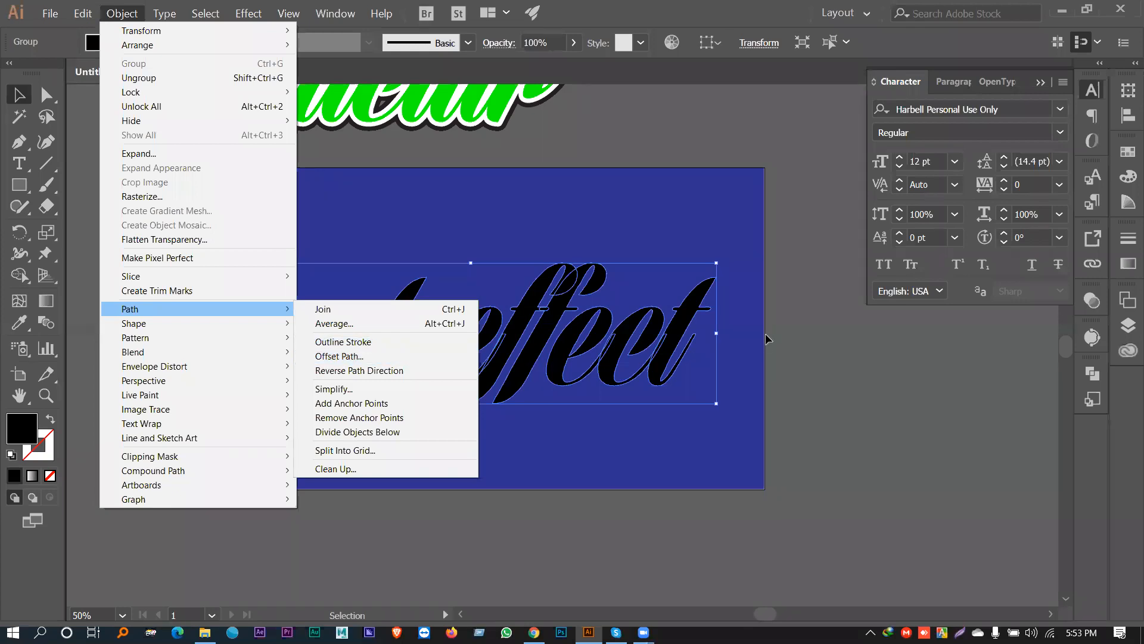
click(617, 331)
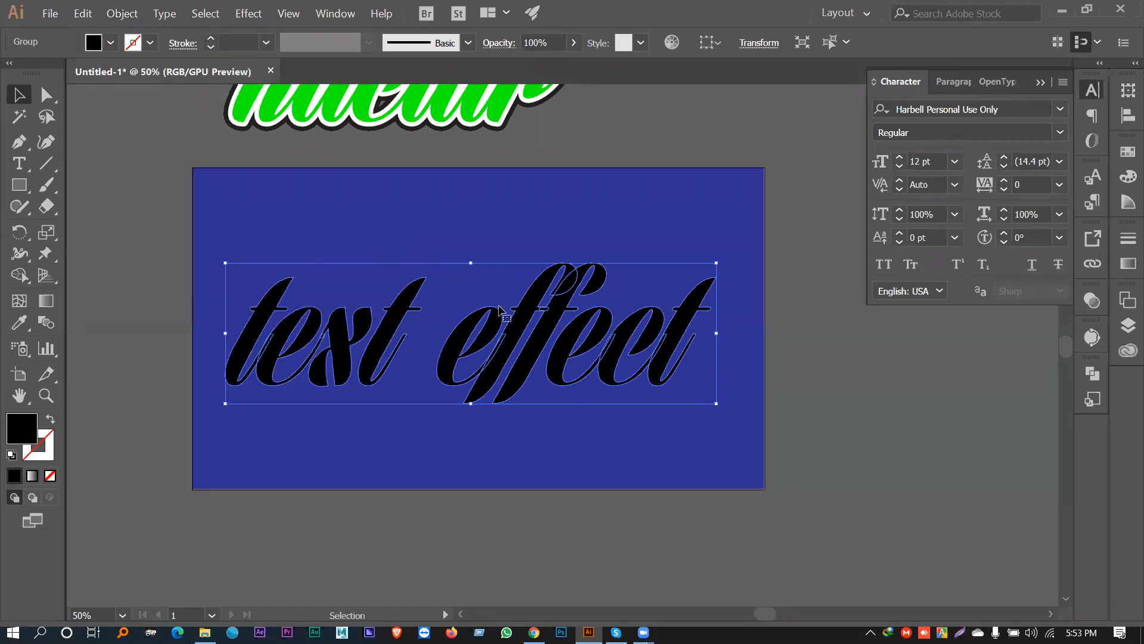
Step: Apply Offset Path to the expanded lettering with a 20 px offset, miter joins and a miter limit of 10, with the preview on
click(123, 13)
mouse_move(144, 310)
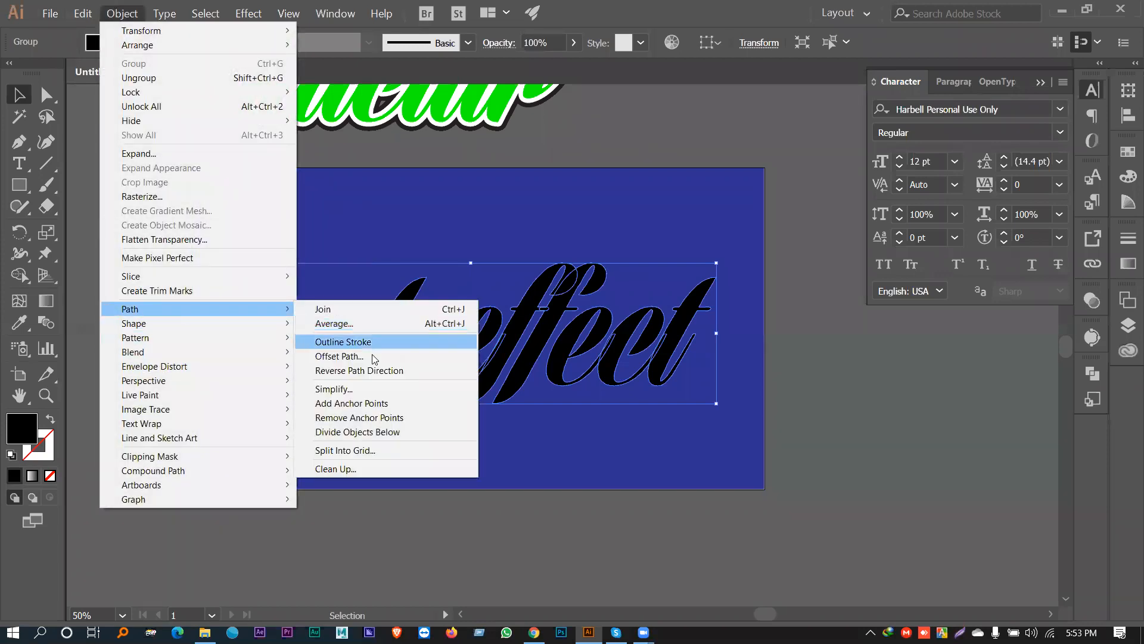
click(373, 356)
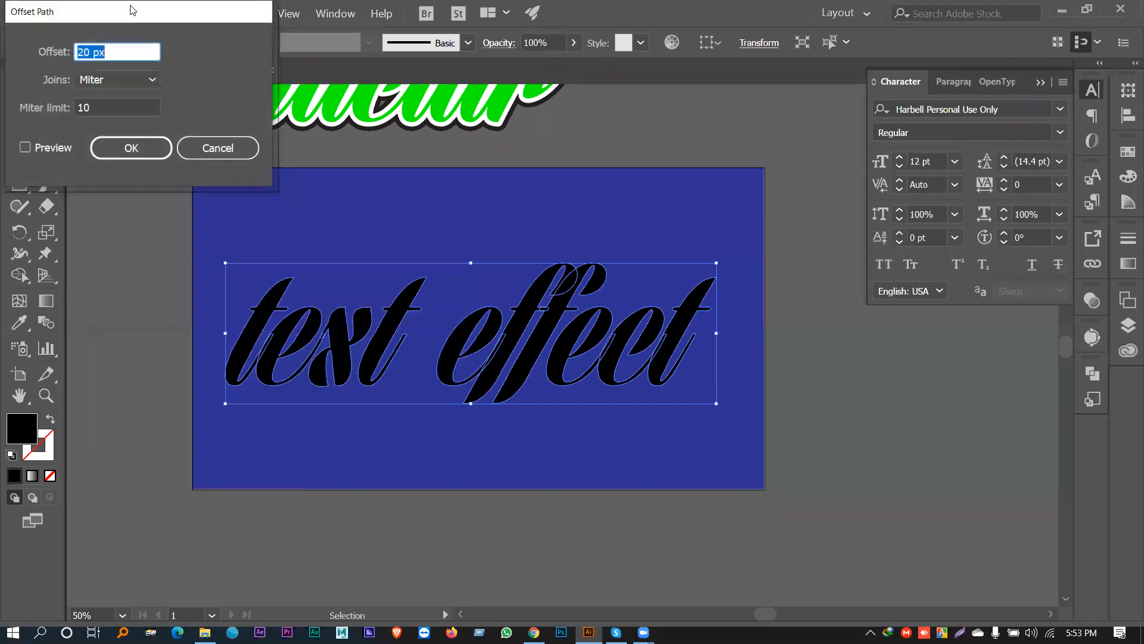
drag(115, 11, 286, 45)
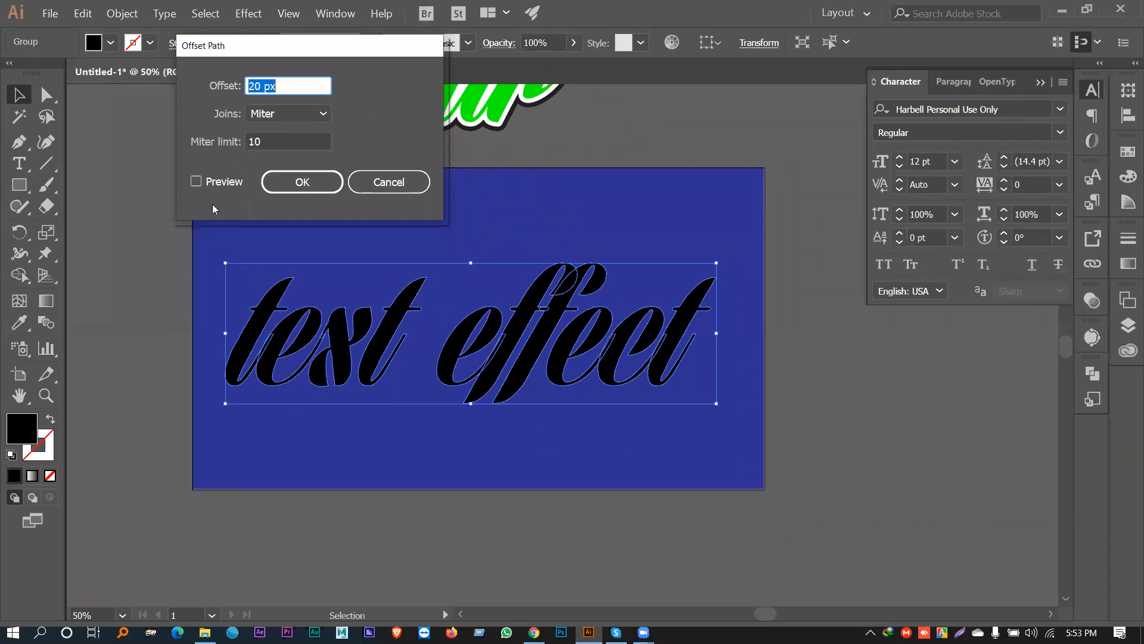
click(199, 184)
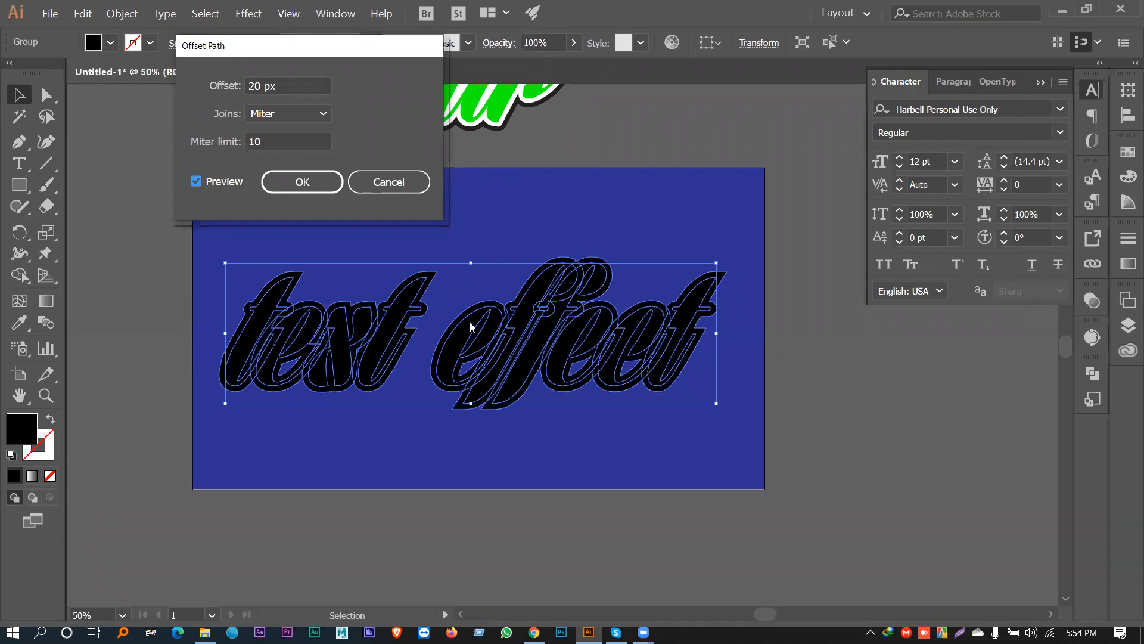
click(293, 183)
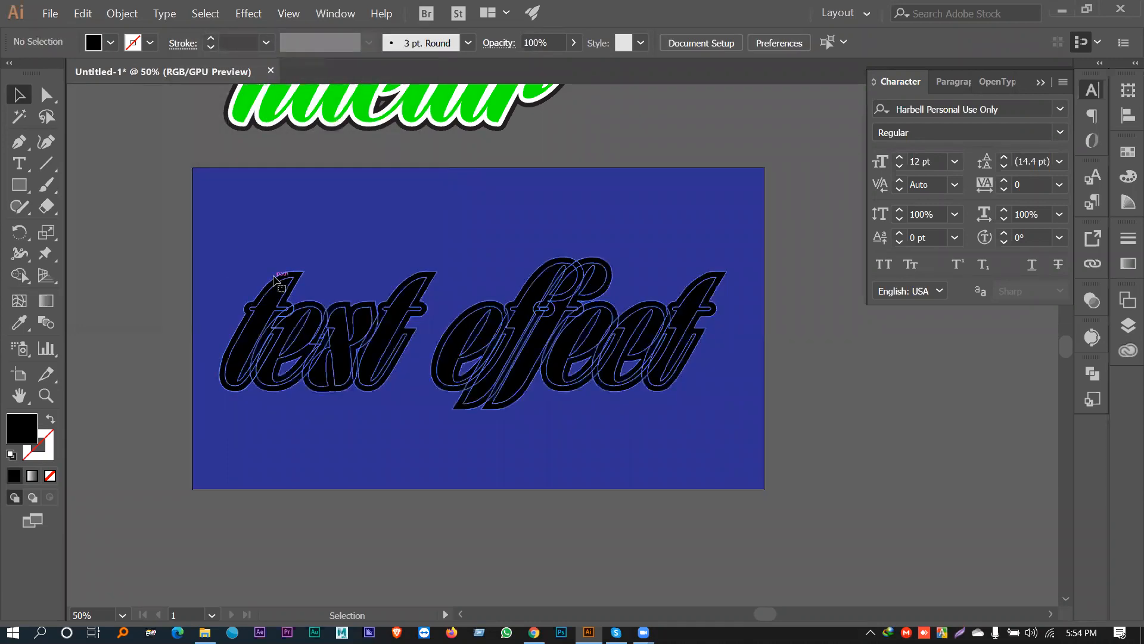
Step: Ungroup the "text effect" lettering together with its offset outlines
key(ctrl+plus)
key(ctrl+plus)
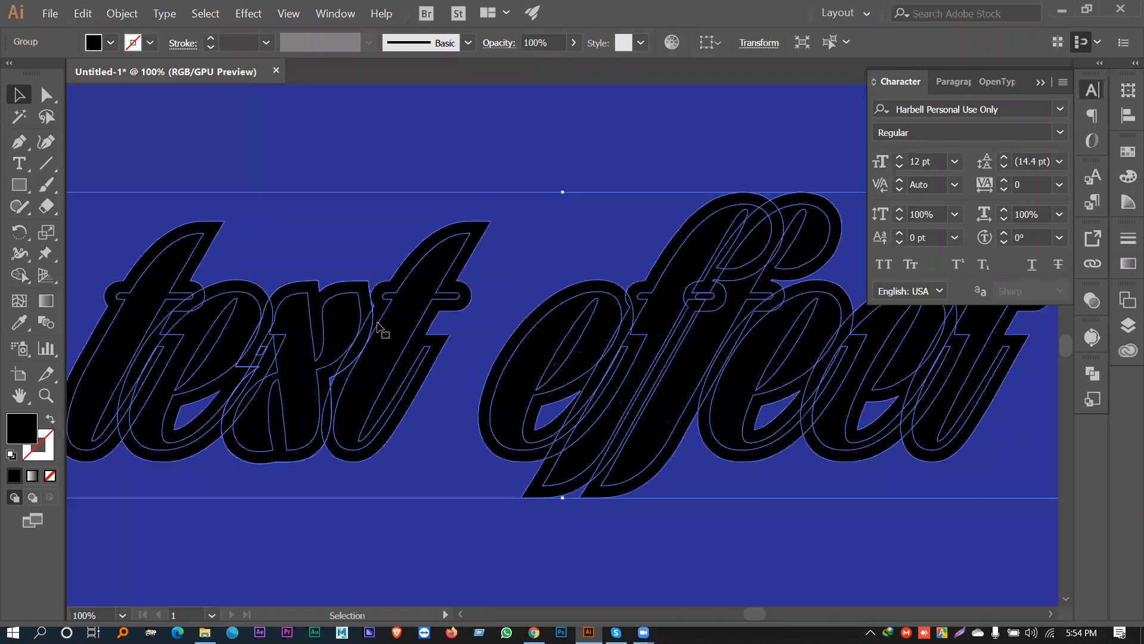
drag(352, 302, 464, 299)
click(350, 119)
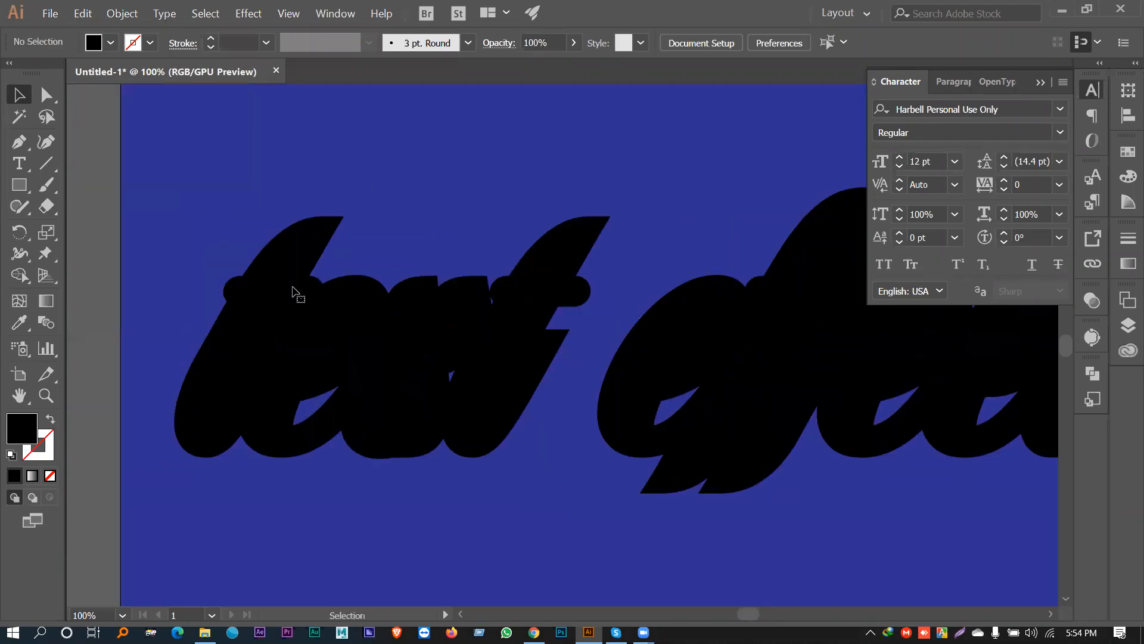
right_click(293, 287)
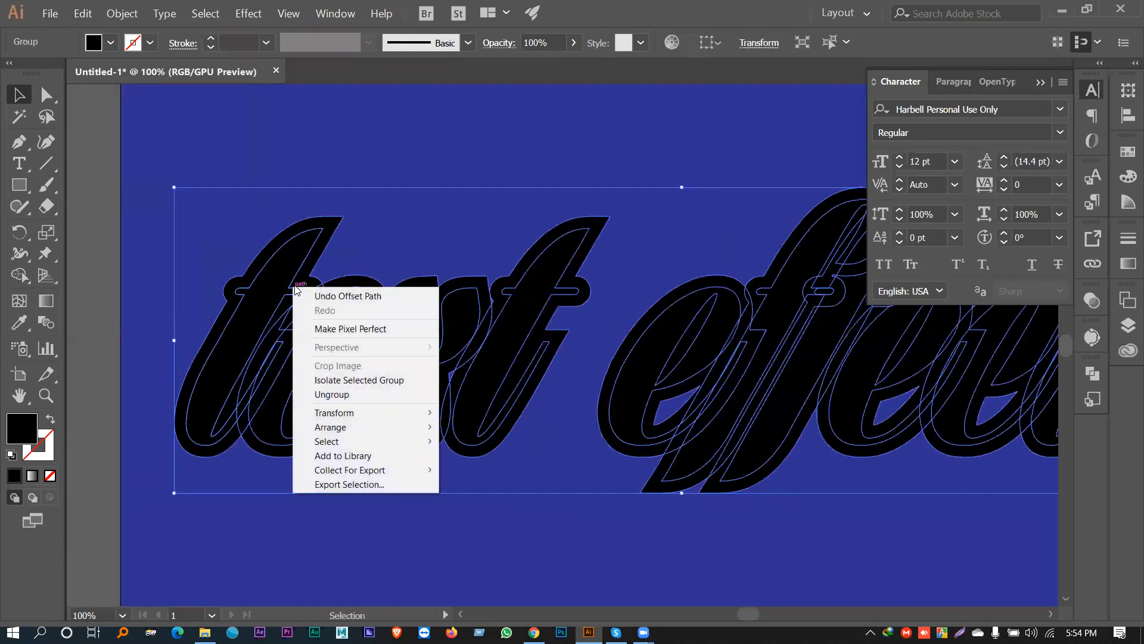
click(335, 395)
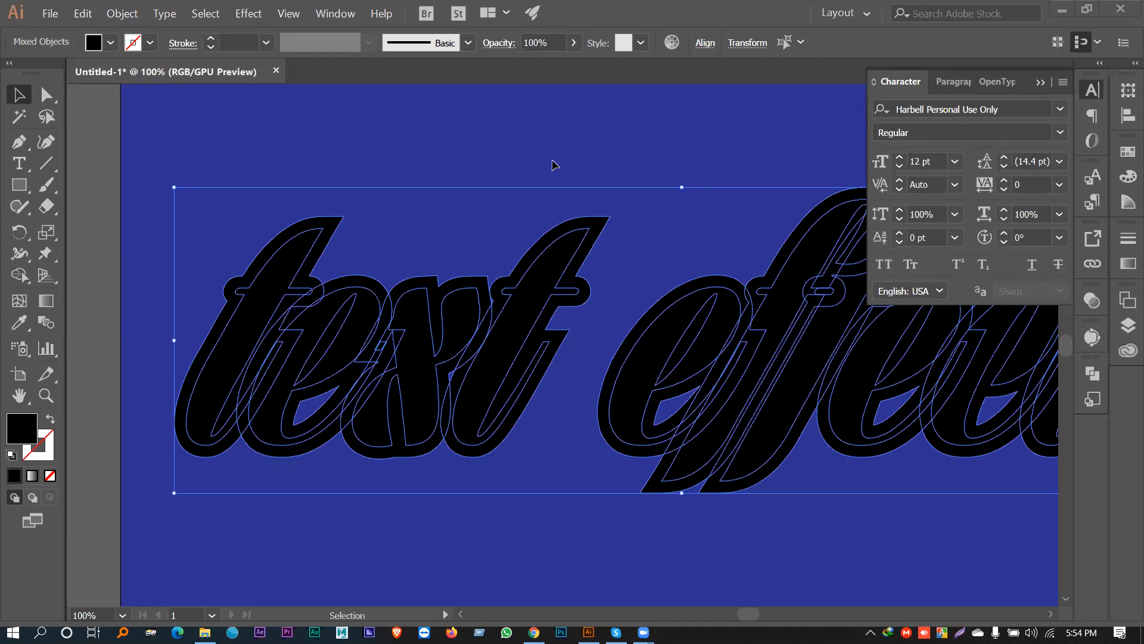
Step: Undo the ungrouping of the "text effect" lettering and select the whole group again
click(362, 153)
click(295, 254)
key(ctrl+a)
click(373, 186)
click(305, 259)
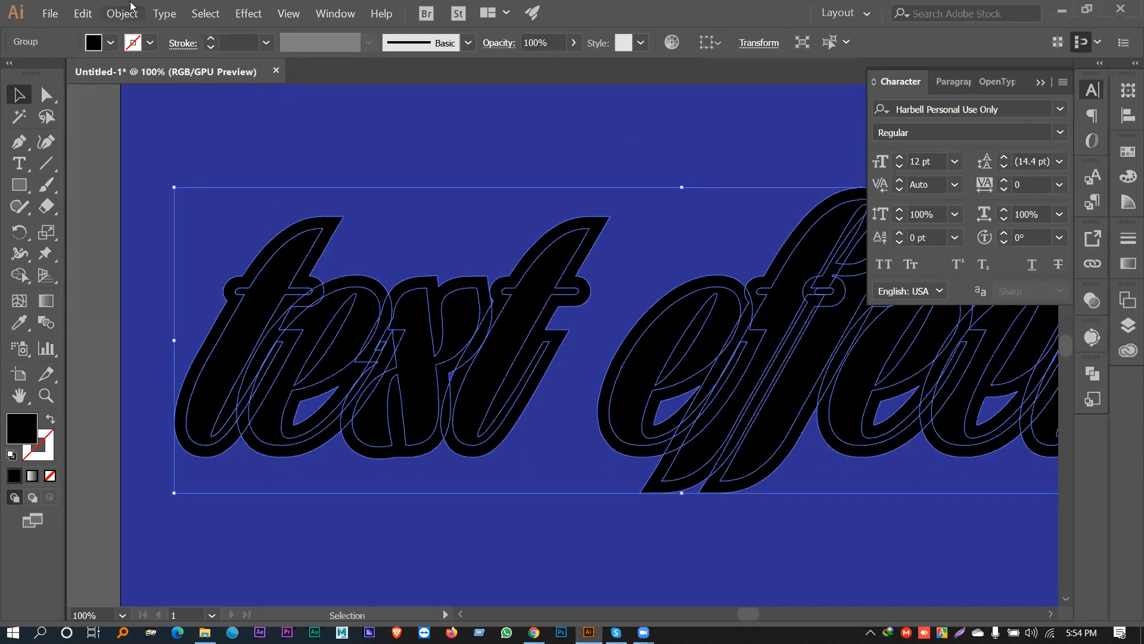
Step: Try a blue and a yellow fill on the whole grouped "text effect" lettering
click(123, 13)
click(333, 152)
click(299, 281)
click(111, 43)
click(112, 73)
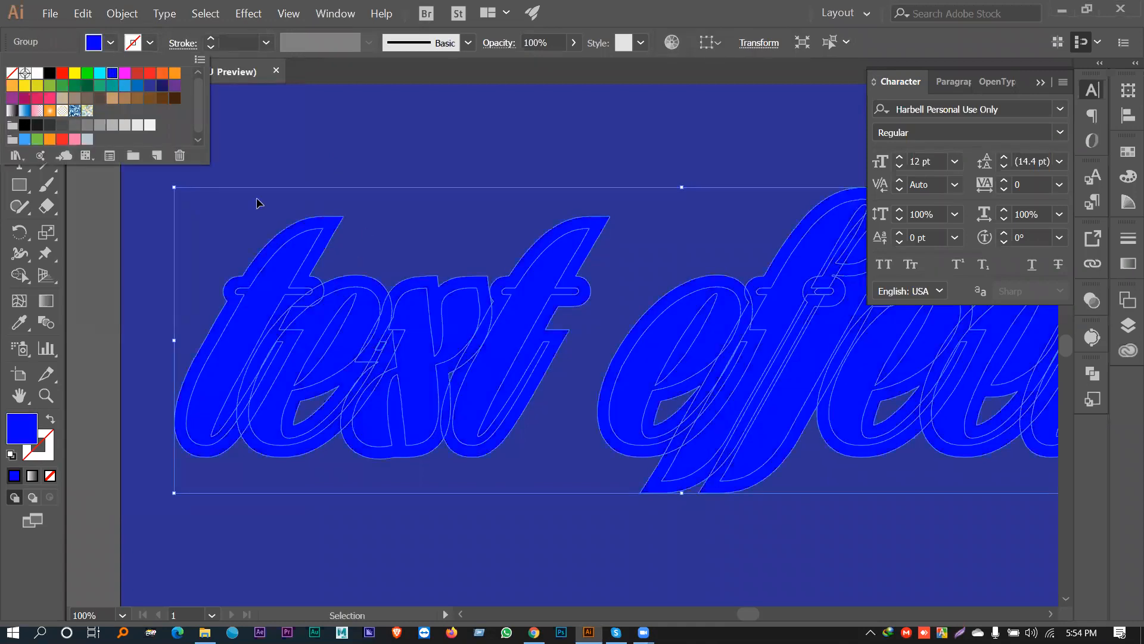
click(75, 73)
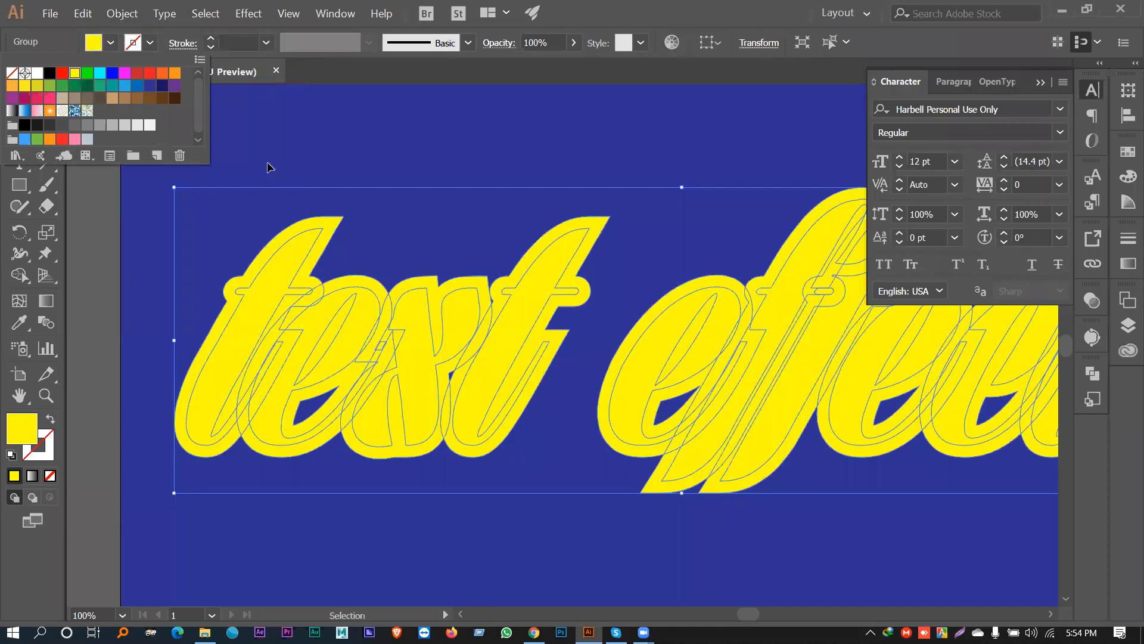
Step: Undo both fill changes on the grouped lettering
key(Escape)
key(a)
key(ctrl+z)
key(ctrl+z)
key(v)
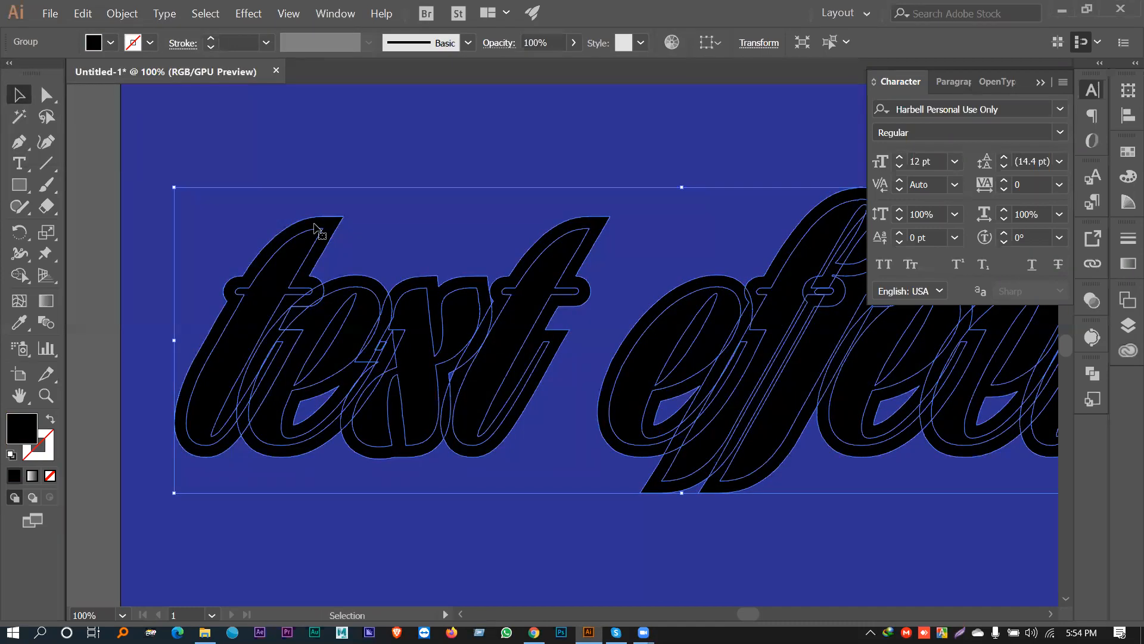
Step: Ungroup the black "text effect" lettering to separate the letters from their offset outlines, and deselect it
click(329, 173)
click(300, 258)
right_click(335, 369)
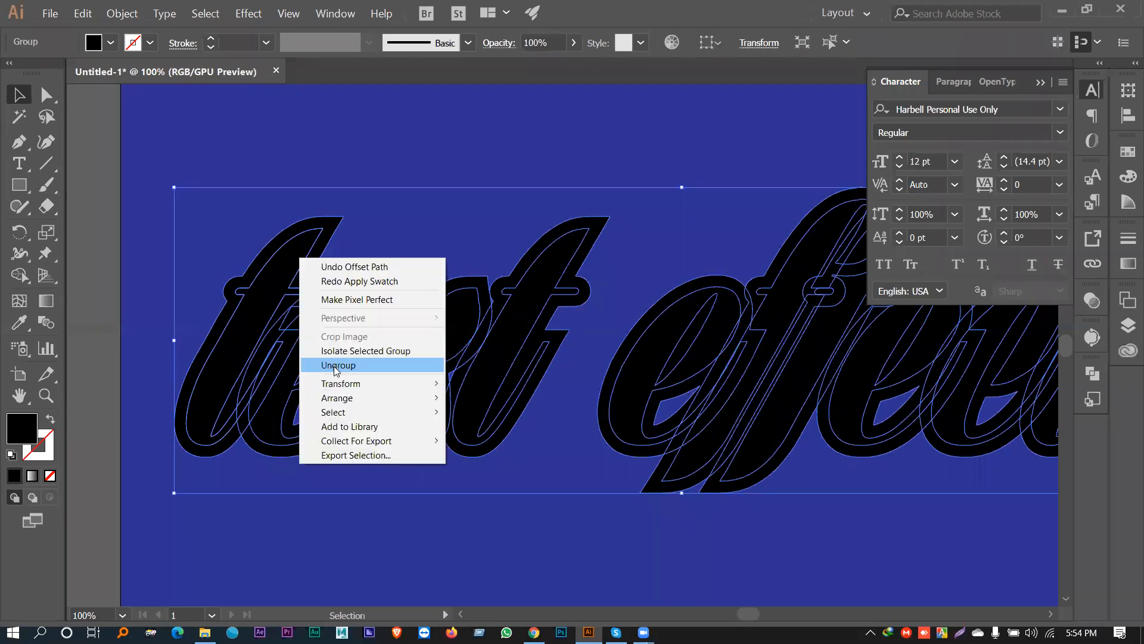
click(391, 169)
Step: Select every original inner letter of "text effect" together, fill them with yellow and deselect
drag(550, 243, 537, 268)
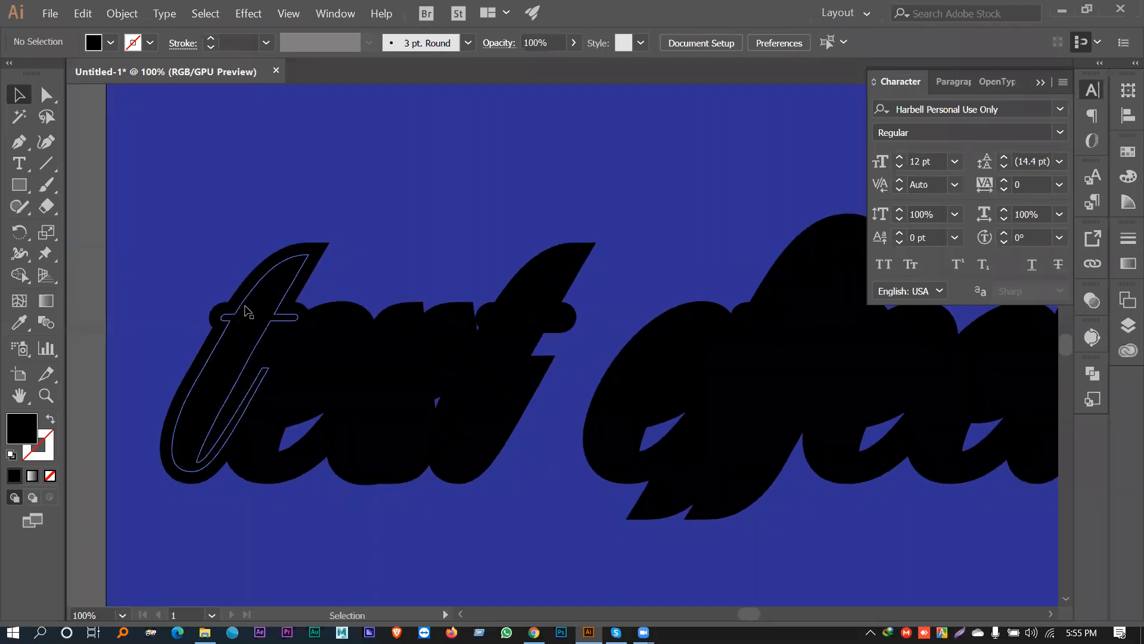
click(250, 334)
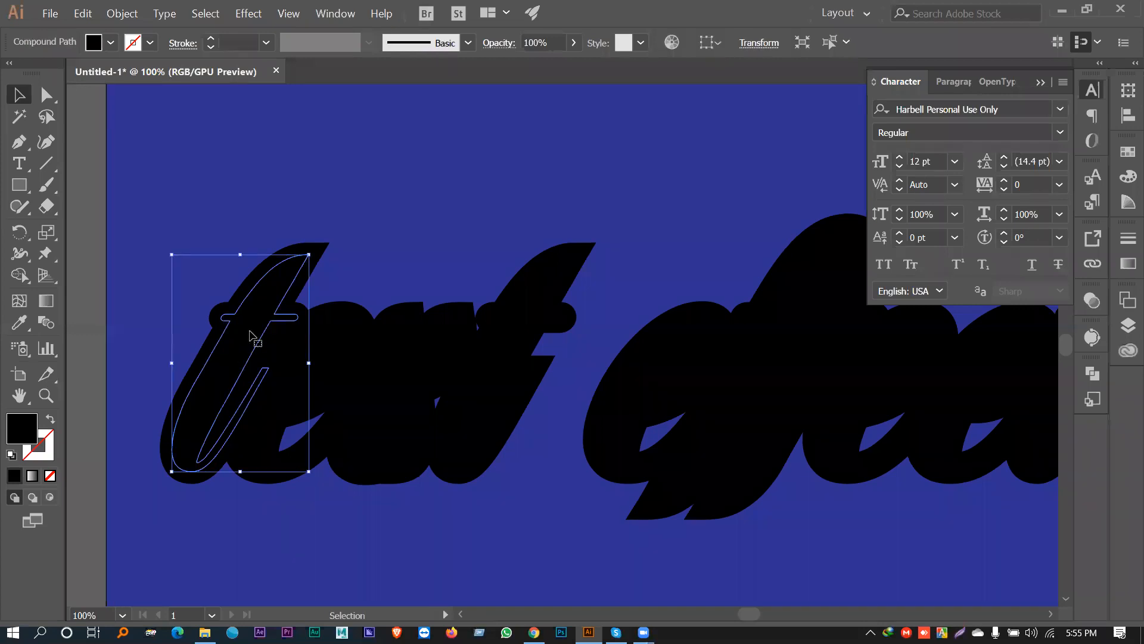
shift+click(337, 351)
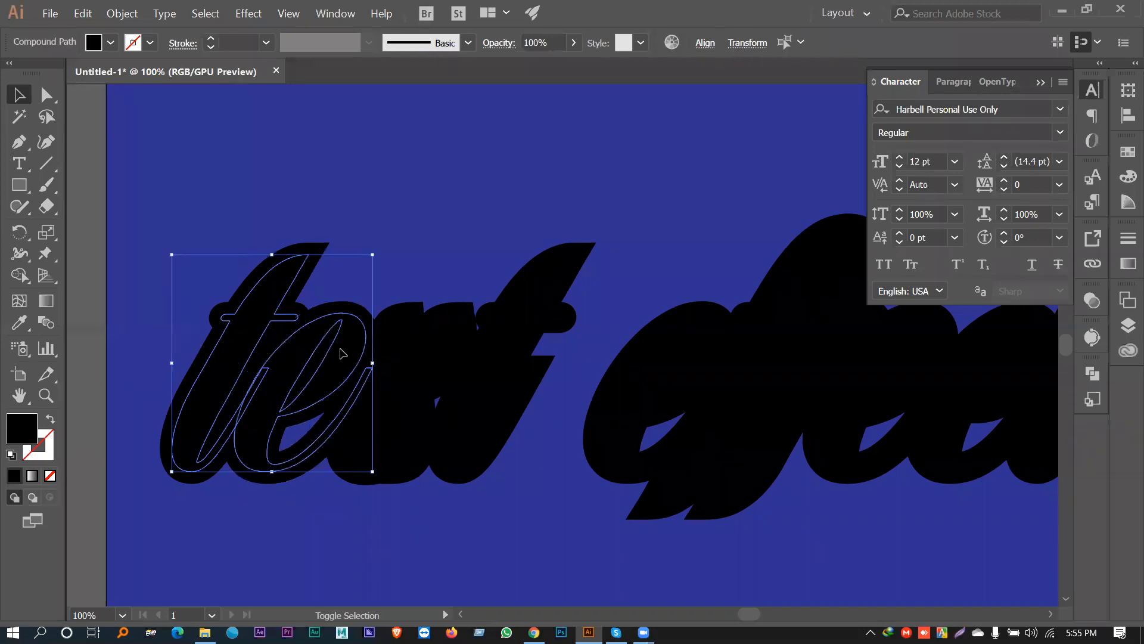
shift+click(432, 360)
shift+click(503, 358)
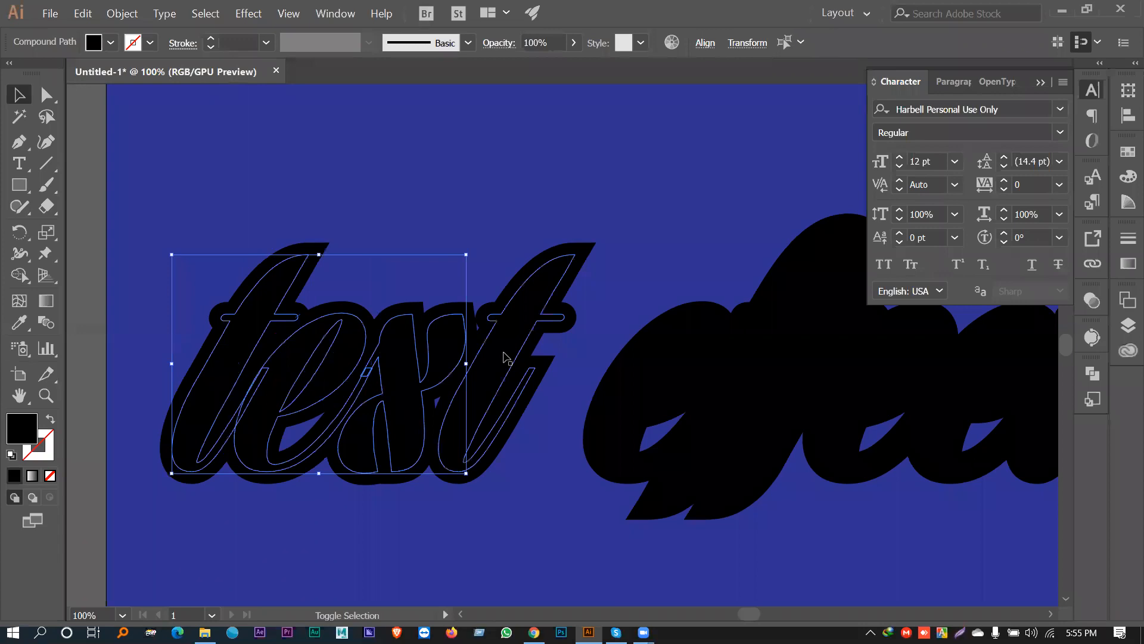
drag(715, 378, 480, 360)
shift+click(467, 345)
shift+click(562, 345)
shift+click(590, 350)
shift+click(626, 357)
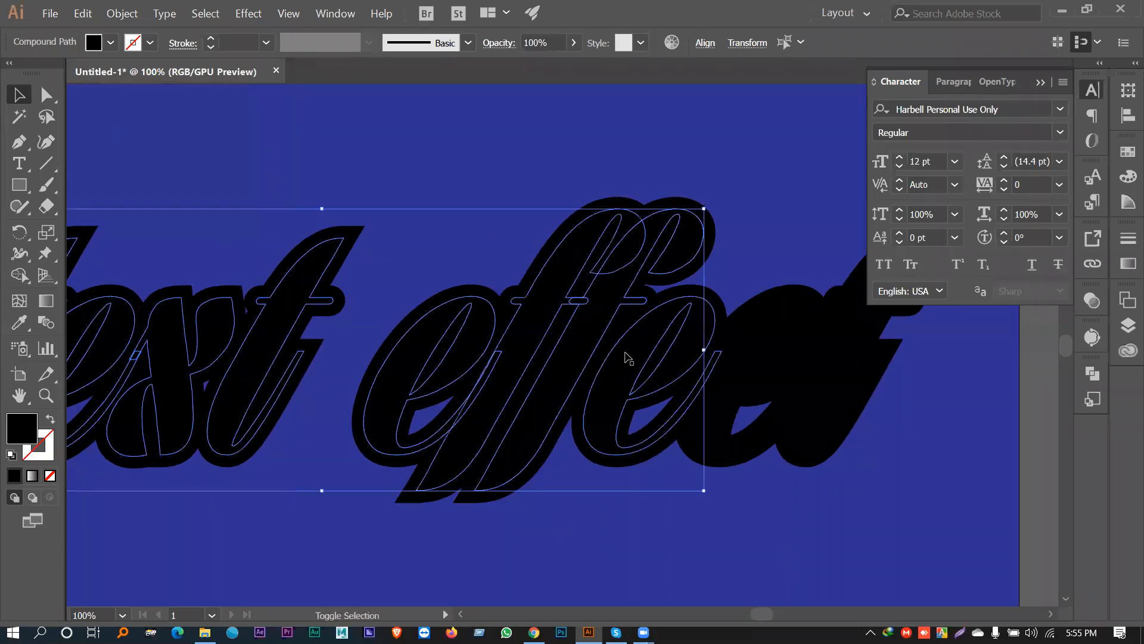
shift+click(742, 366)
shift+click(833, 371)
drag(473, 333, 670, 333)
click(111, 42)
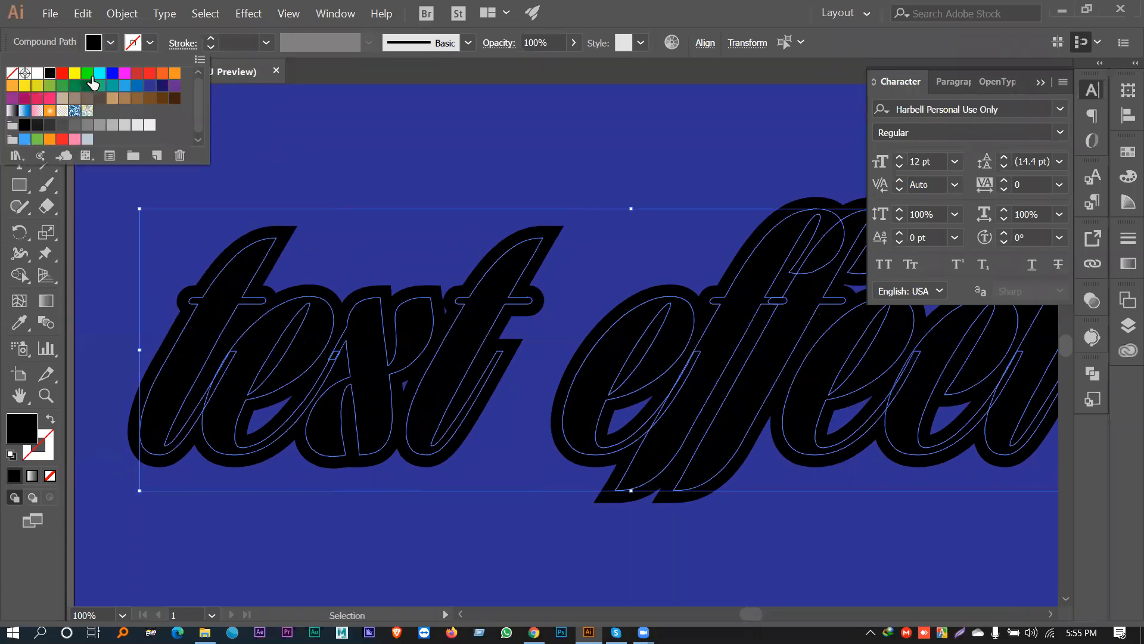
click(74, 74)
key(Escape)
key(a)
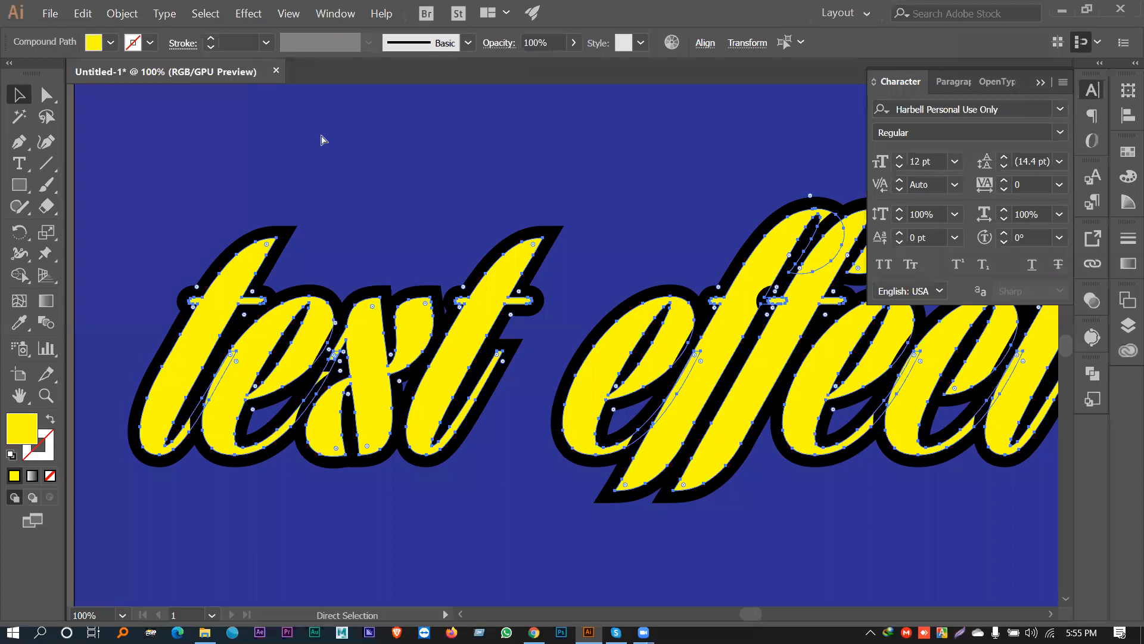
key(ctrl+0)
key(v)
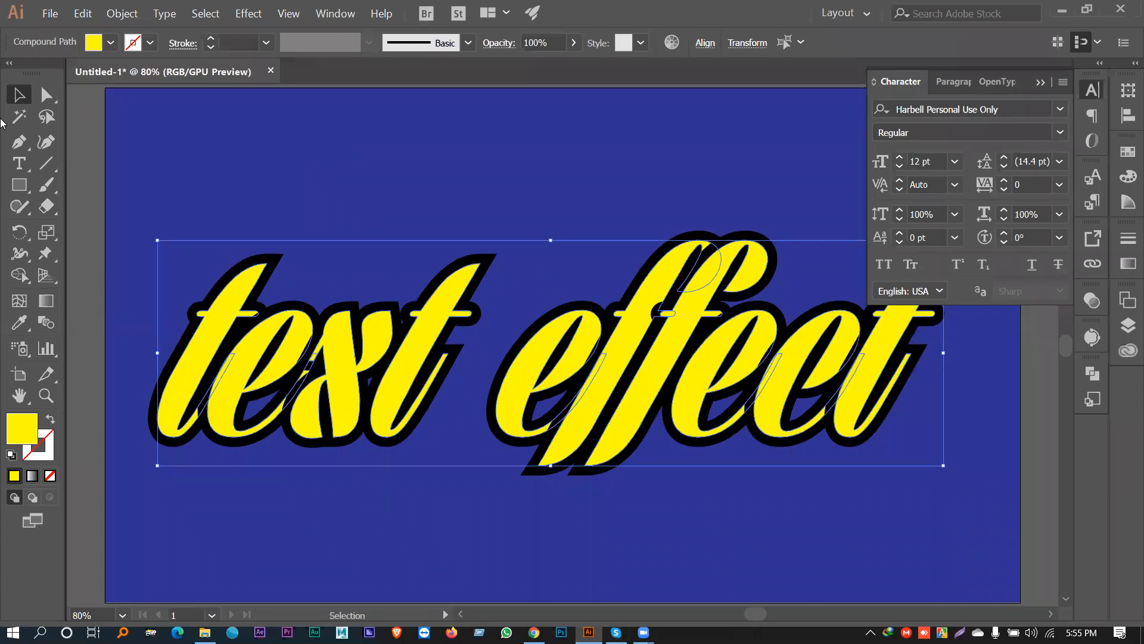
click(303, 207)
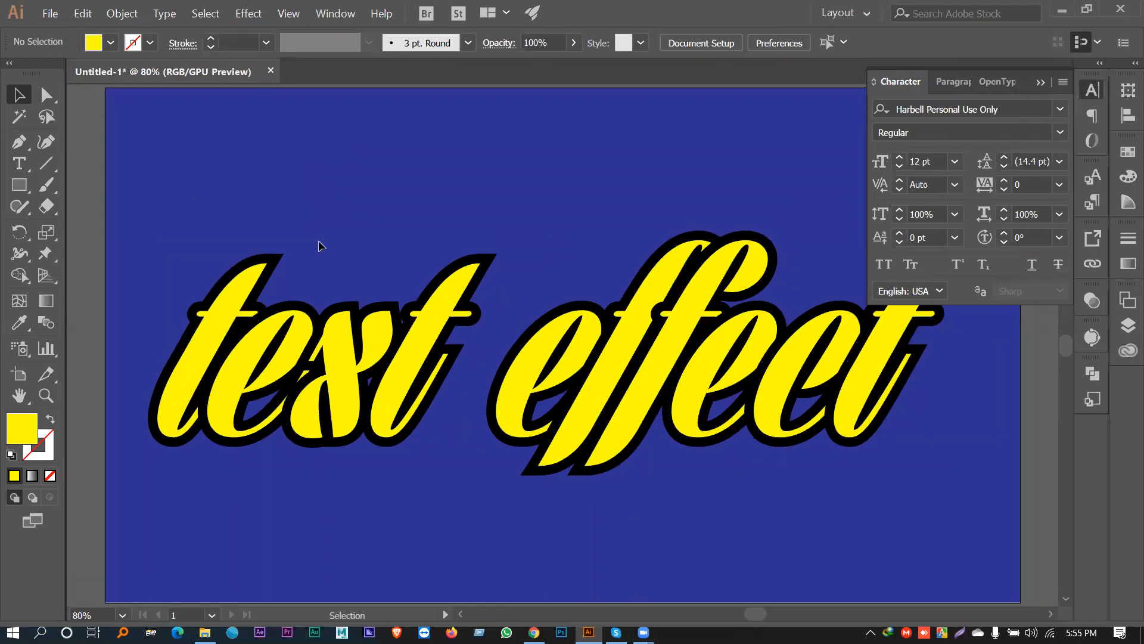
Step: Move the yellow "text effect" lettering with its black outlines off the blue rectangle, beside the green "nactar" lettering, and deselect it
click(1044, 84)
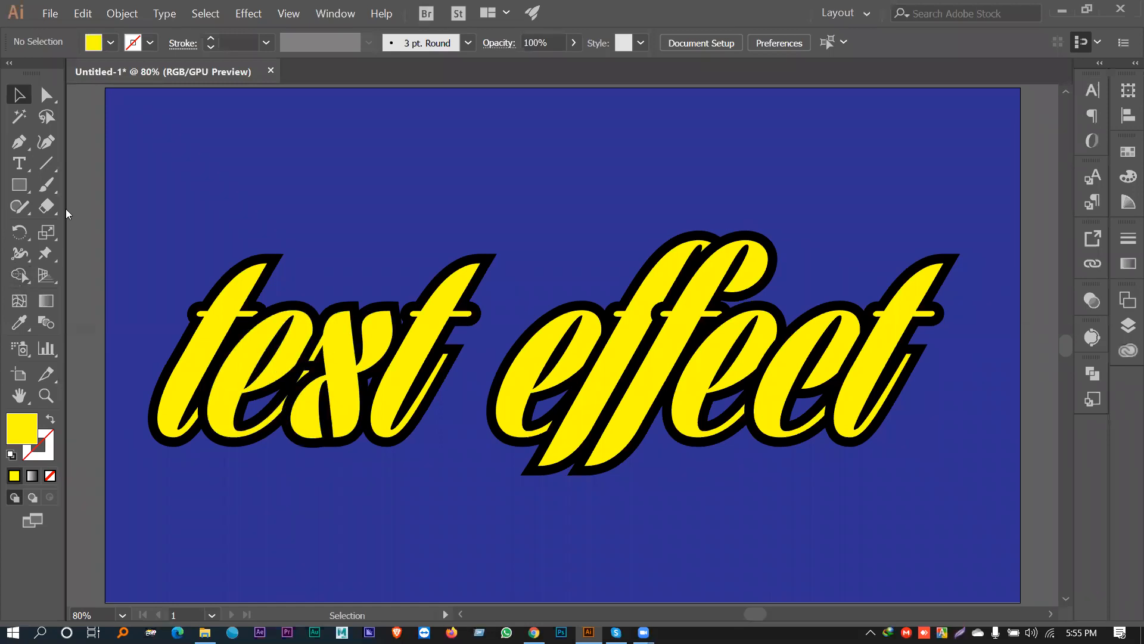
drag(121, 213, 994, 481)
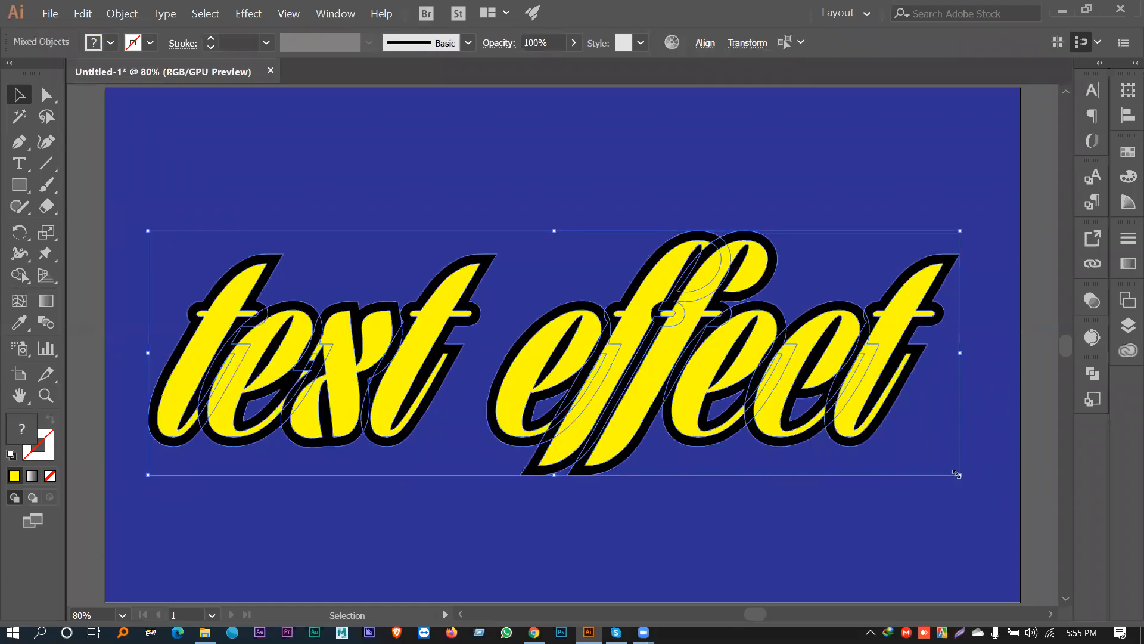
key(ctrl+minus)
key(ctrl+minus)
key(ctrl+minus)
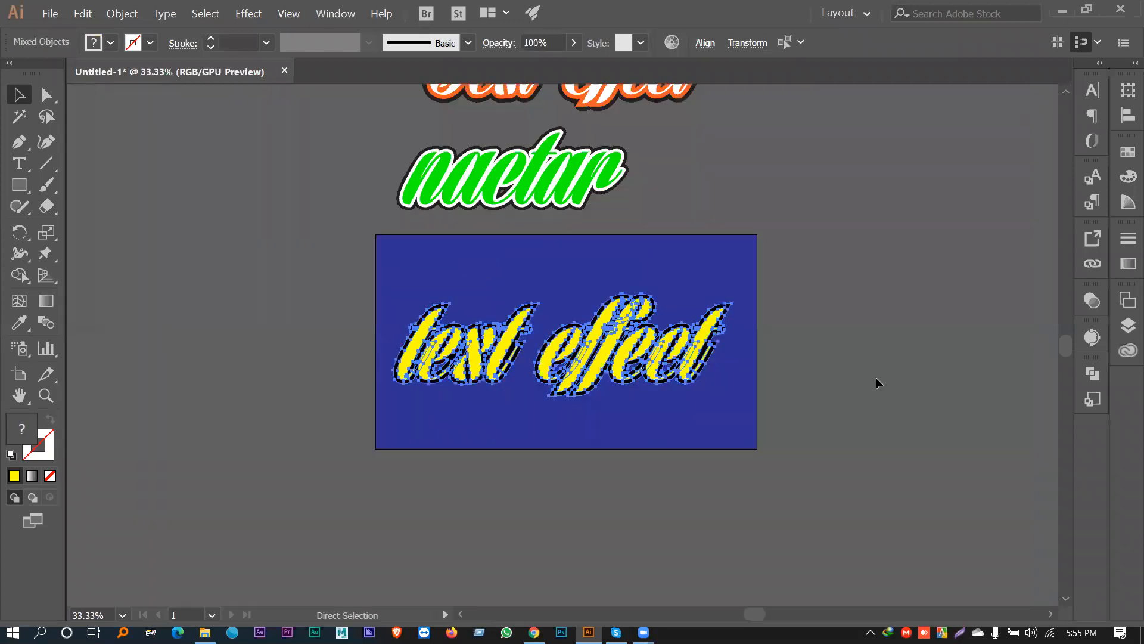
drag(506, 195, 359, 322)
drag(485, 474, 509, 453)
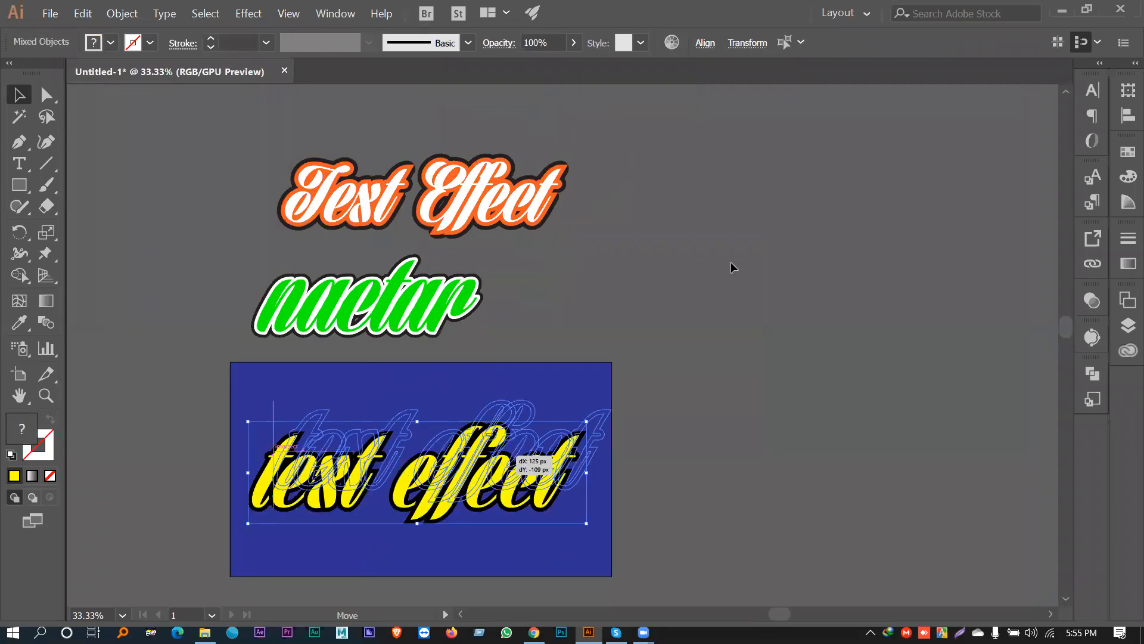
drag(778, 290, 785, 288)
click(498, 447)
Step: Add the text "Summer" on the blue rectangle and enlarge it to about 482.35 pt
key(ctrl+plus)
key(ctrl+plus)
key(ctrl+plus)
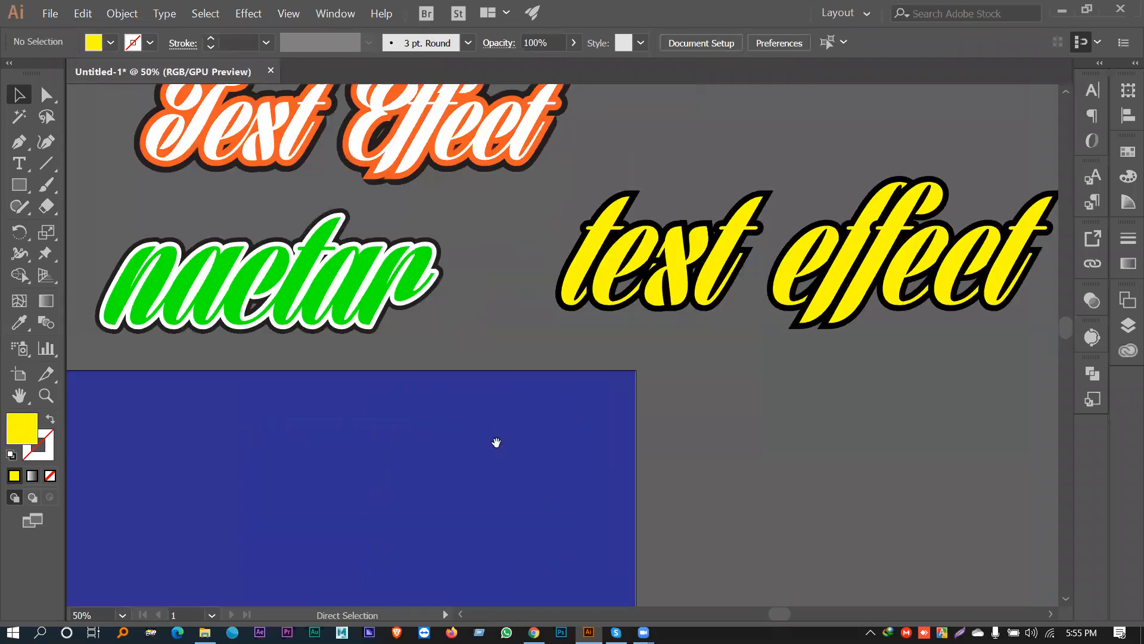
drag(730, 164, 889, 48)
drag(442, 299, 475, 320)
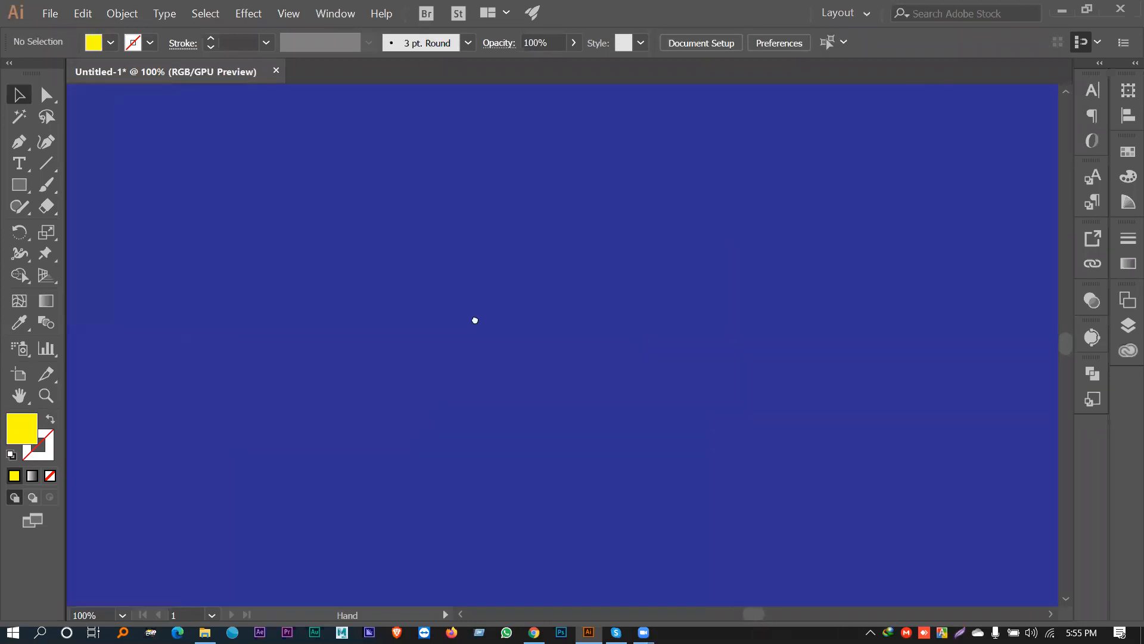
key(ctrl+minus)
key(ctrl+minus)
drag(602, 331, 580, 296)
key(ctrl+plus)
click(12, 167)
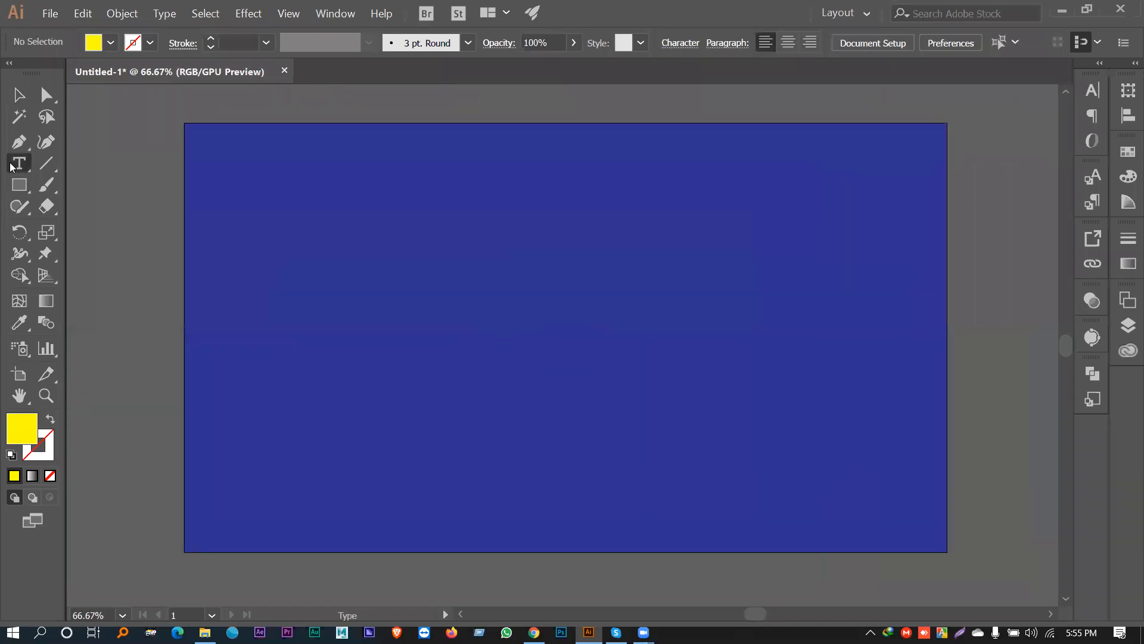
click(441, 308)
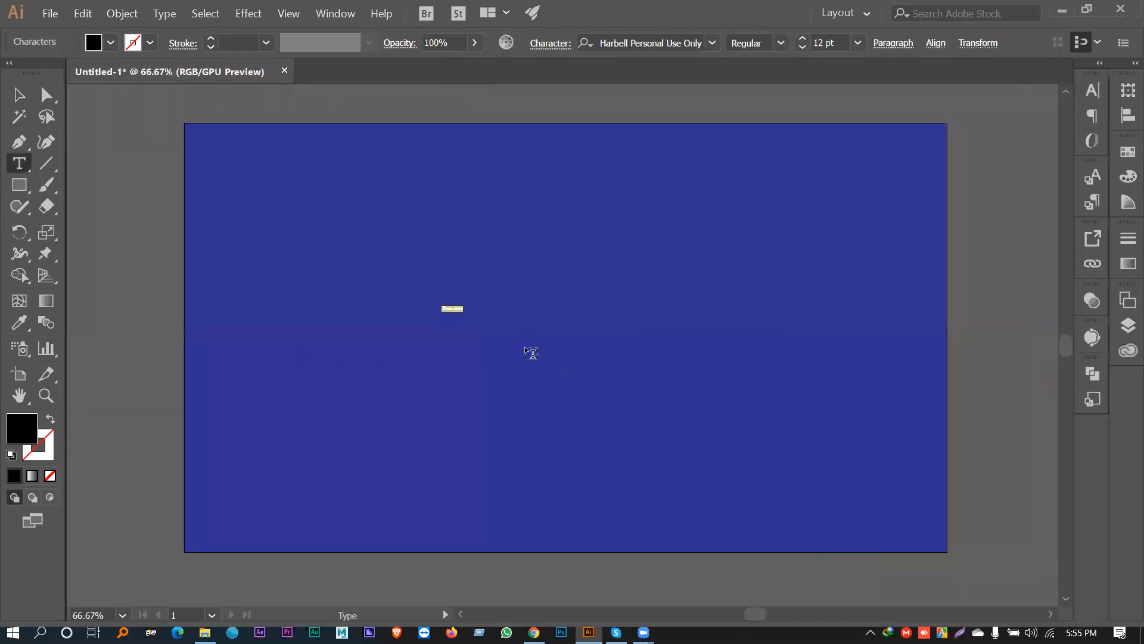
text(A)
click(17, 94)
drag(457, 315, 724, 387)
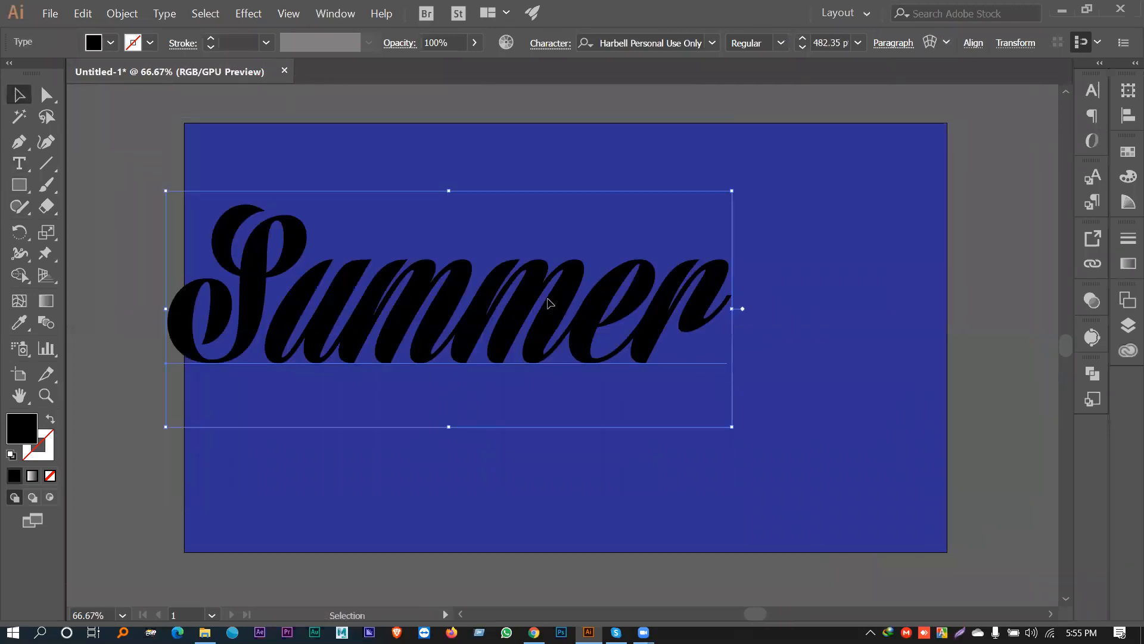
Step: Center the "Summer" text on the blue rectangle
drag(550, 302, 654, 319)
click(923, 216)
click(737, 205)
click(660, 194)
click(602, 311)
drag(489, 311, 511, 320)
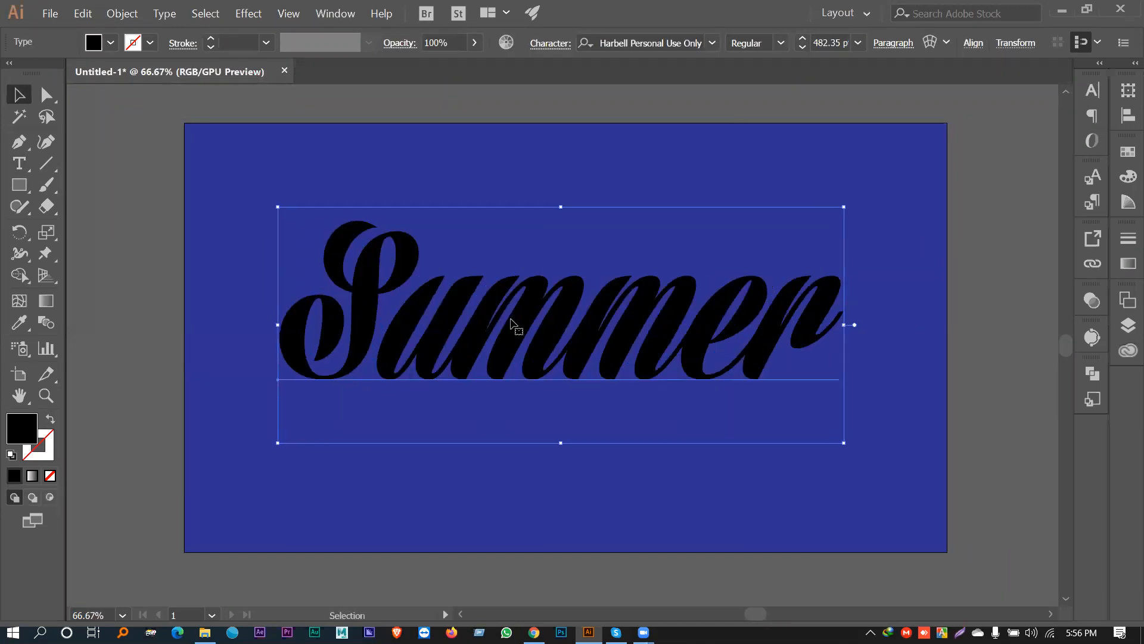
Step: Fill the "Summer" text with bright red and convert it to outlines
click(111, 43)
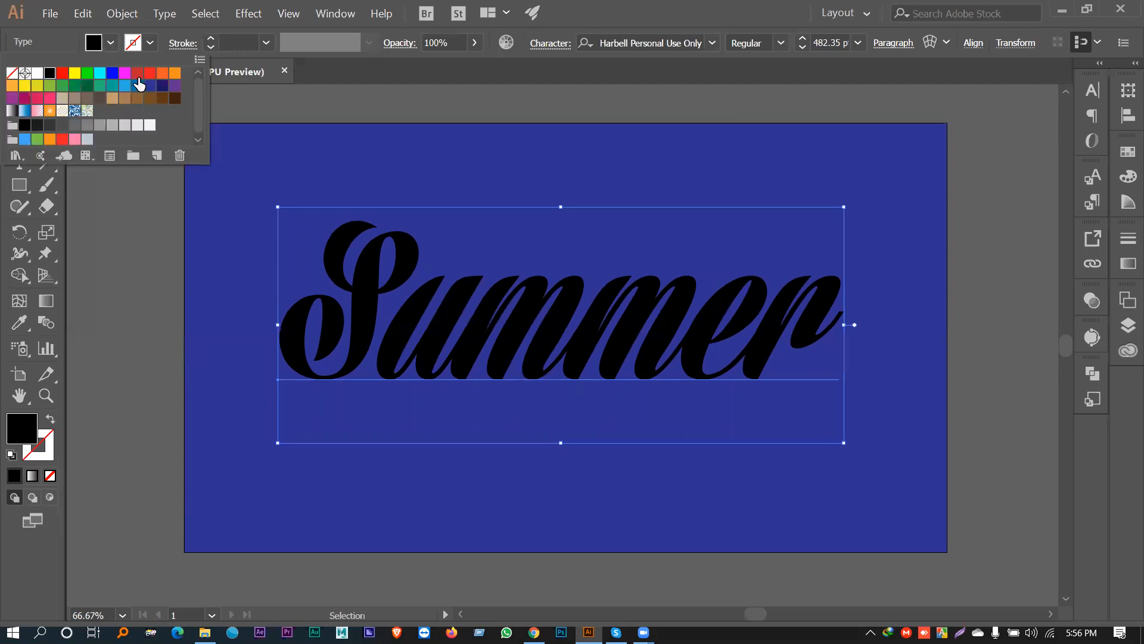
click(138, 84)
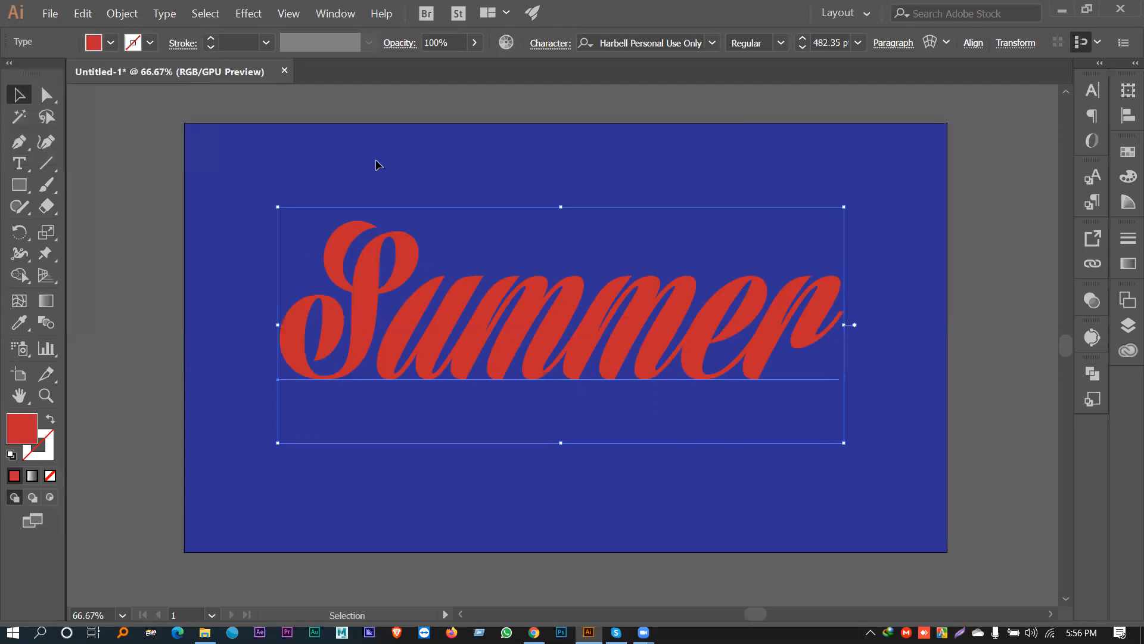
click(111, 43)
click(148, 74)
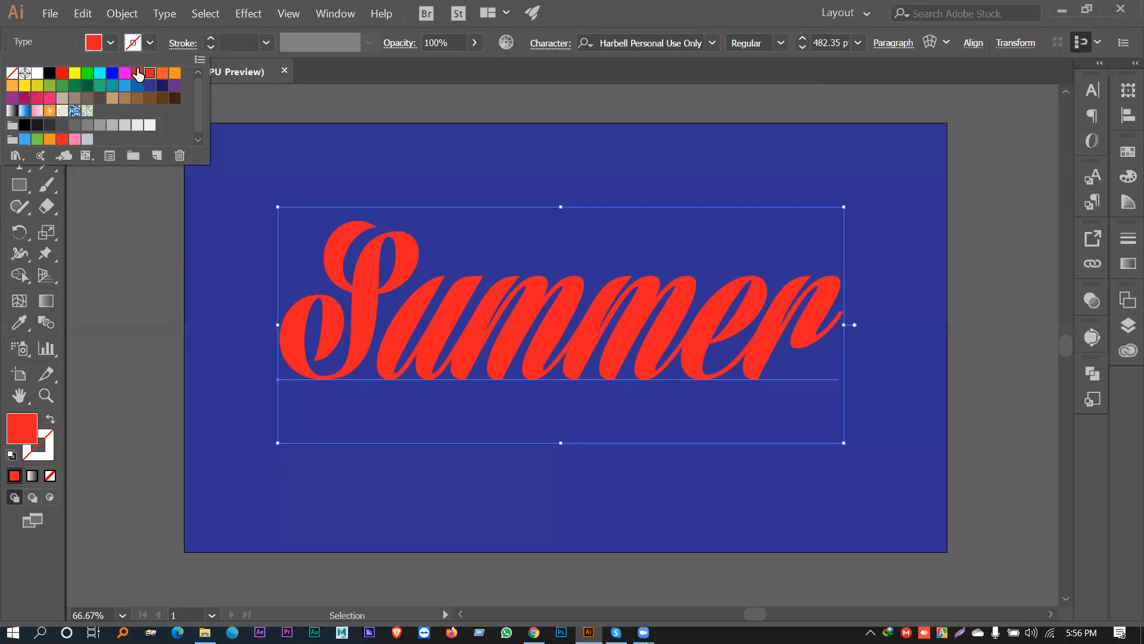
right_click(538, 314)
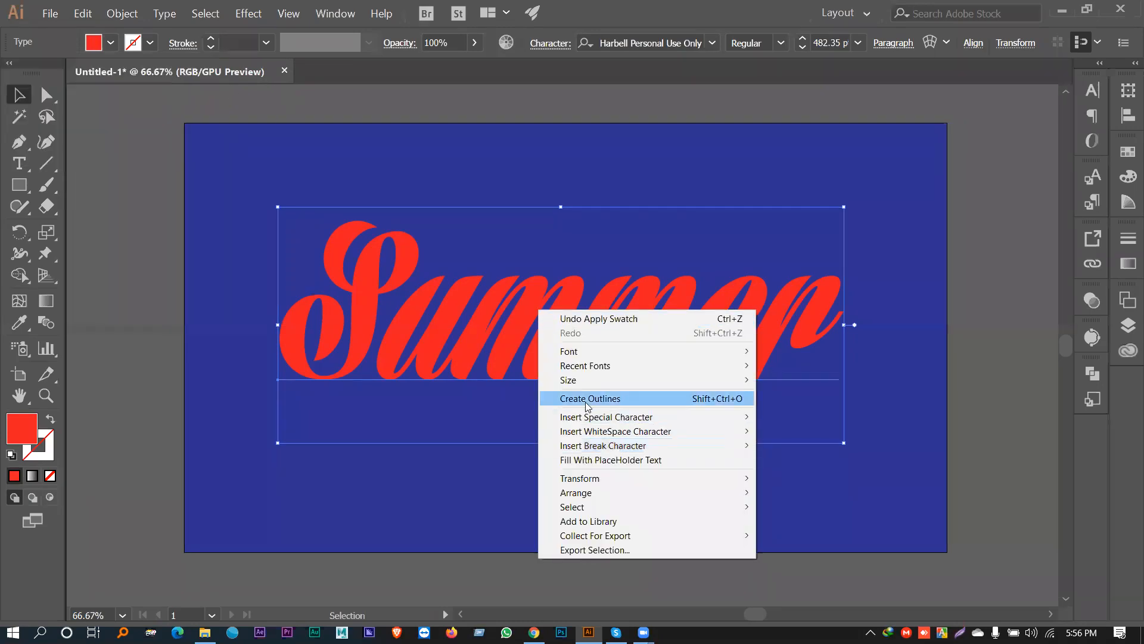
click(572, 398)
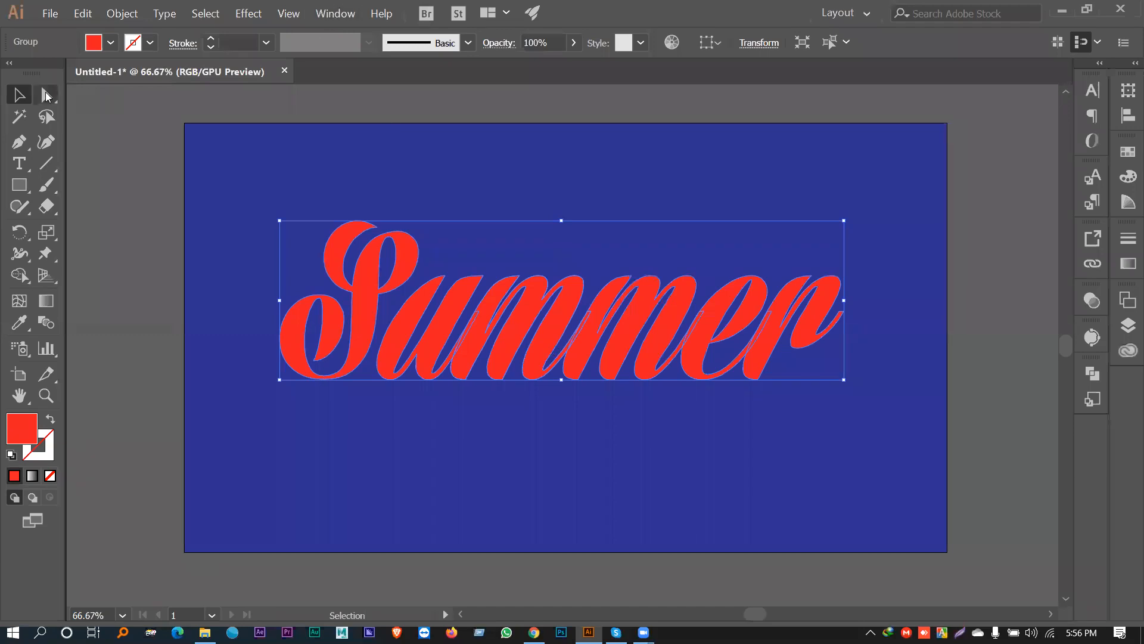
Step: Examine the anchor points and corner widgets of the outlined "Summer" letters, and return to the Selection tool
click(44, 97)
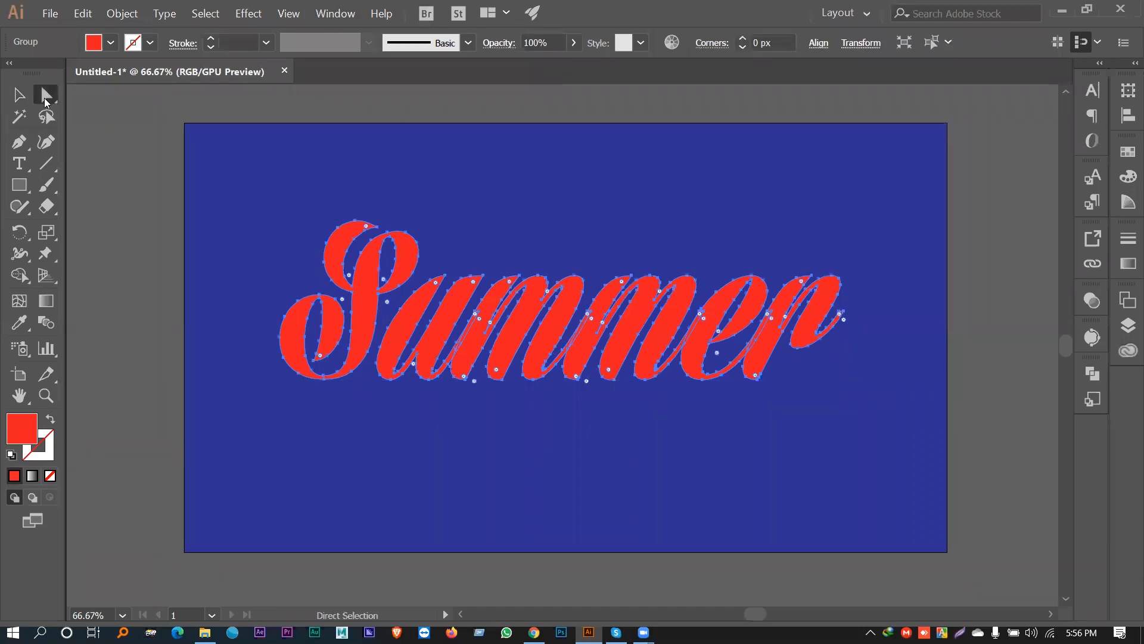
drag(368, 231, 285, 258)
drag(435, 285, 395, 317)
drag(320, 358, 374, 265)
drag(586, 385, 598, 341)
click(20, 94)
click(149, 191)
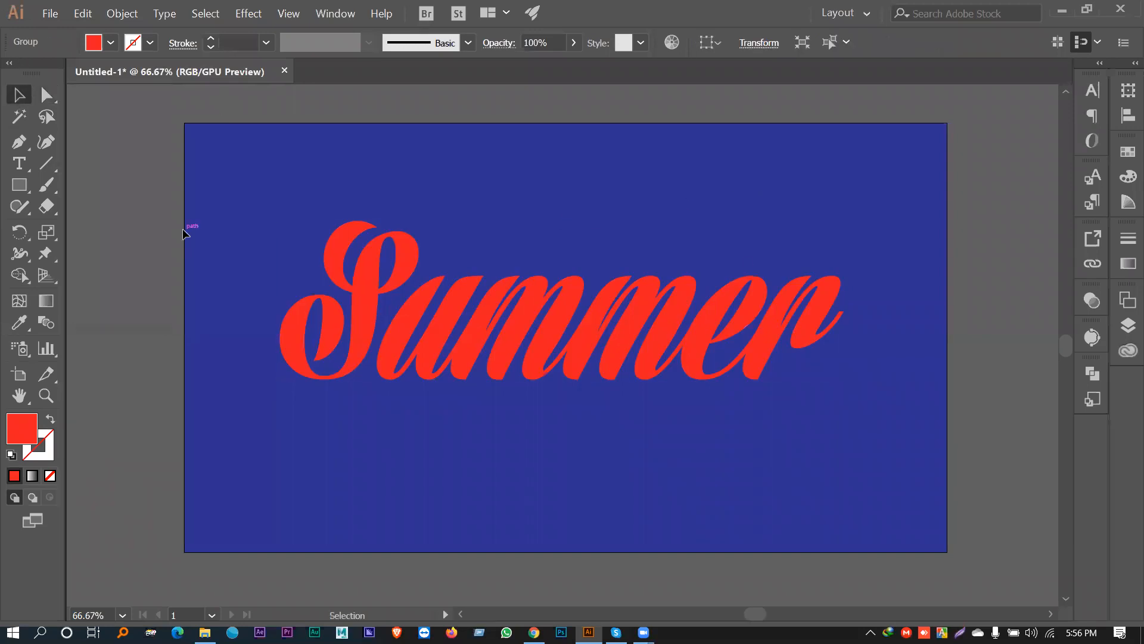
click(589, 365)
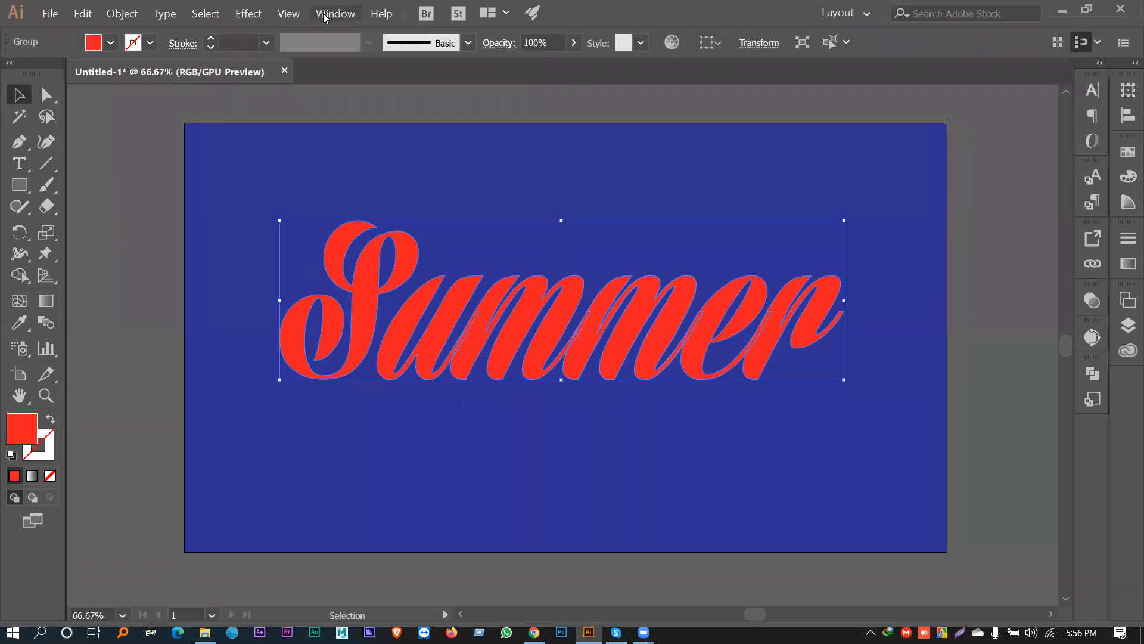
click(257, 13)
mouse_move(293, 108)
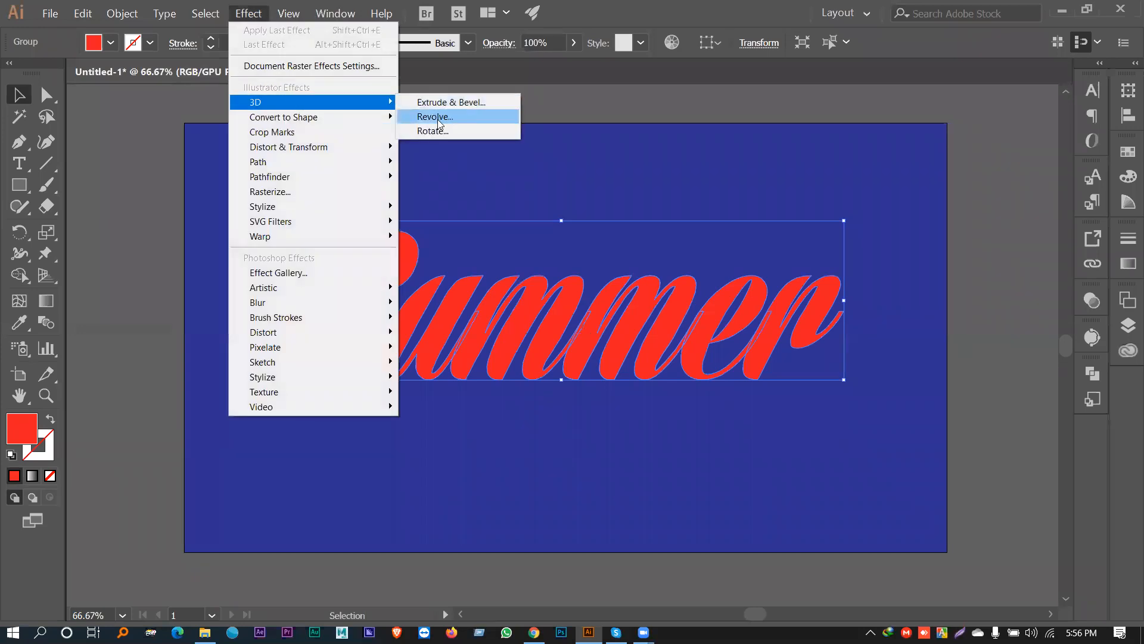
click(470, 123)
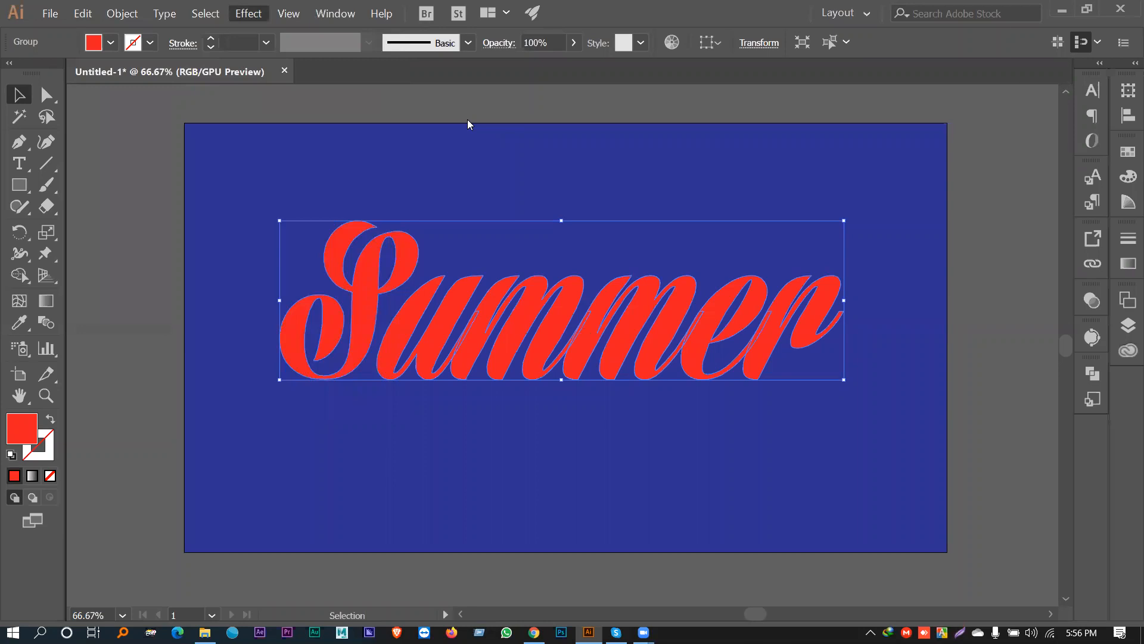
drag(697, 20, 837, 77)
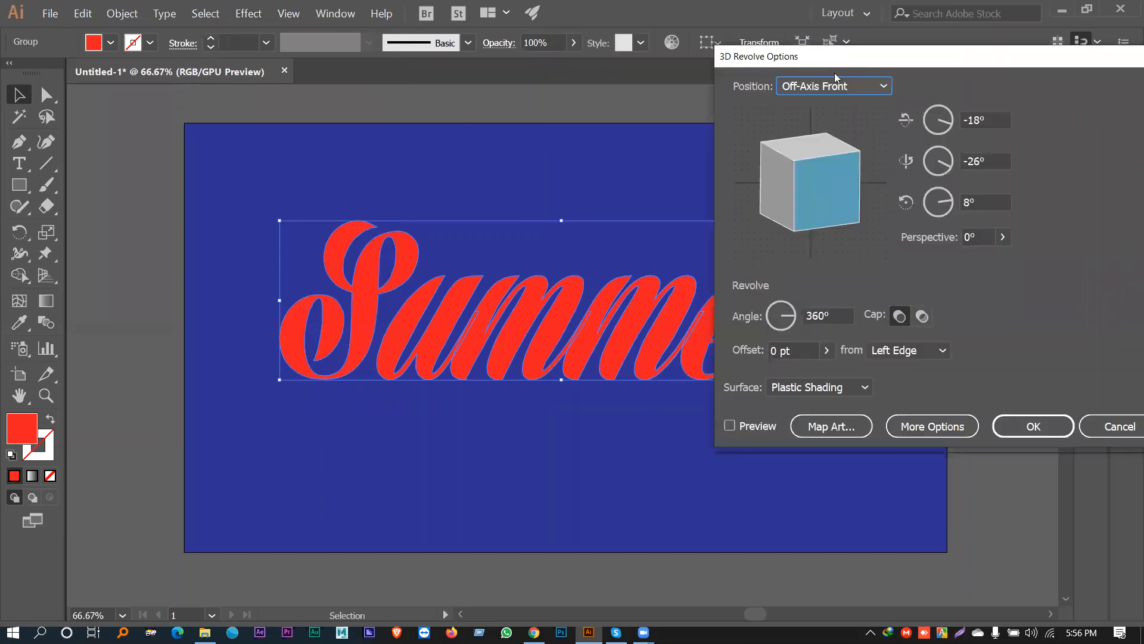
click(840, 86)
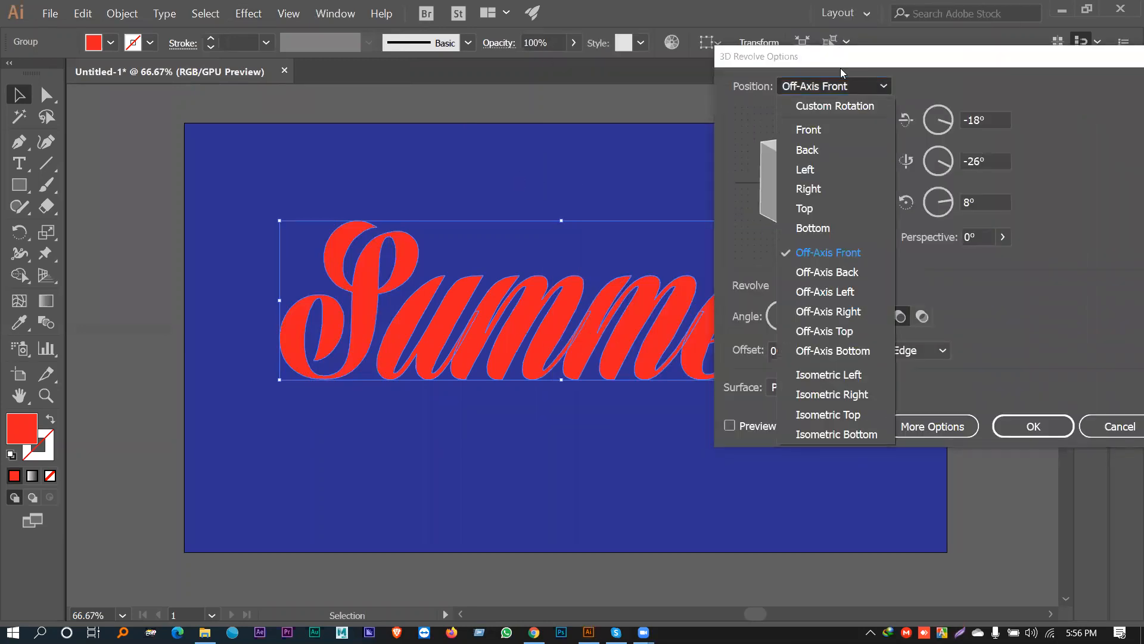
click(937, 75)
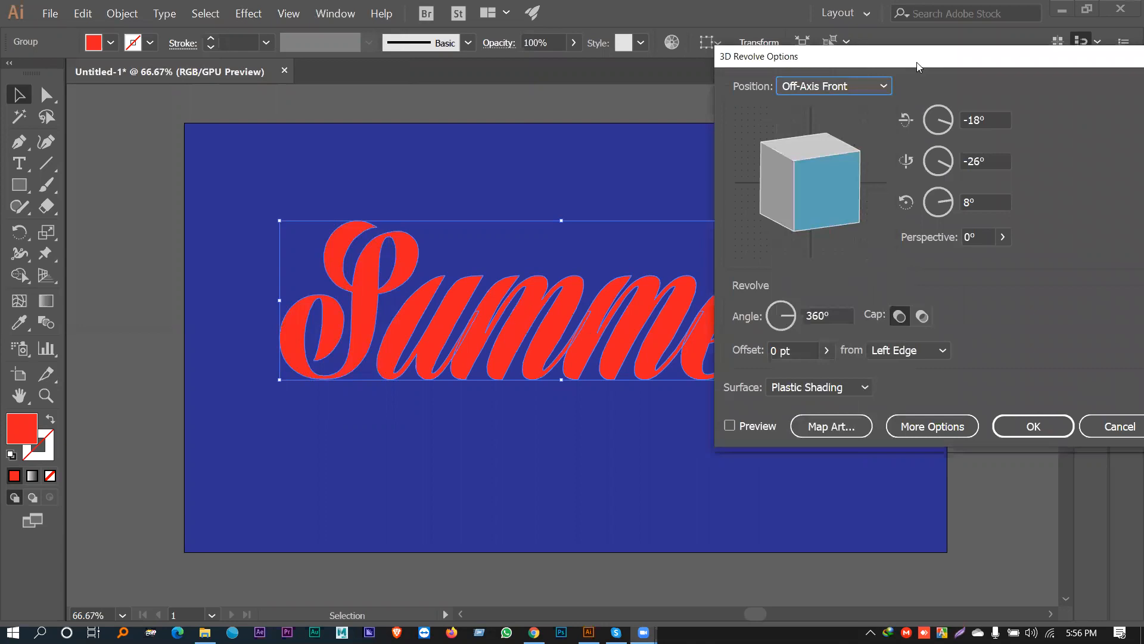
drag(917, 62, 969, 62)
click(932, 88)
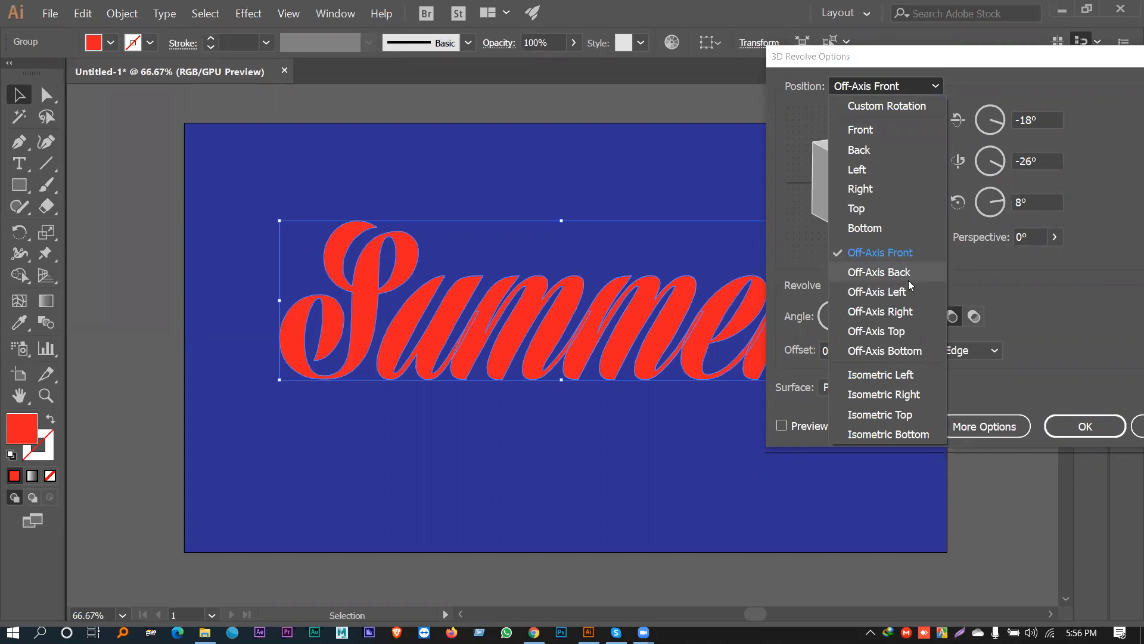
click(858, 171)
click(801, 426)
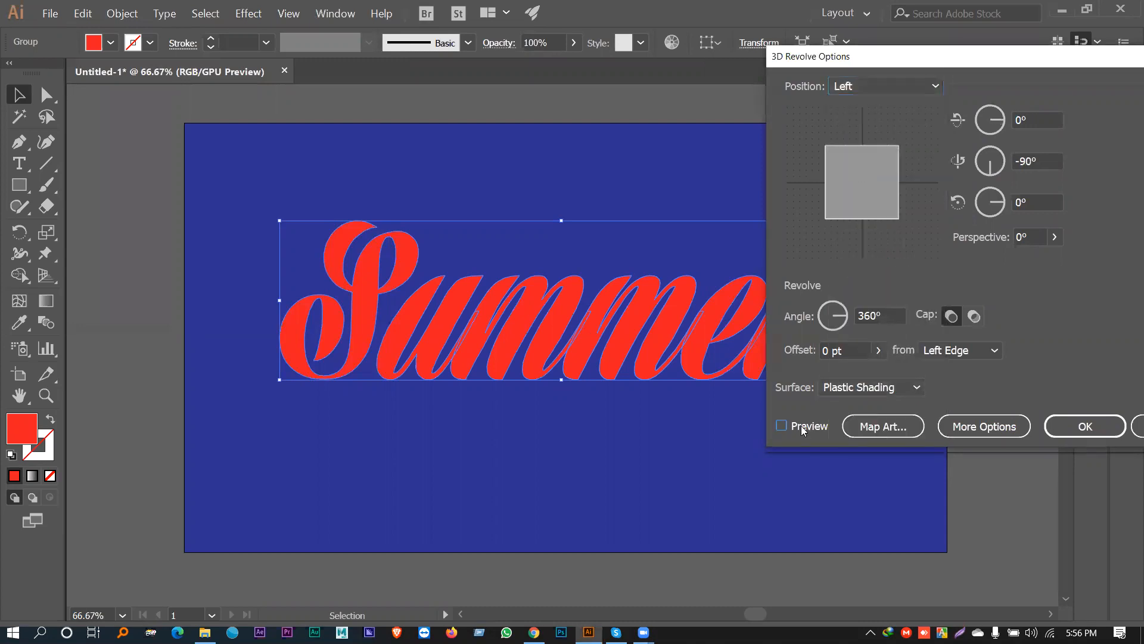
click(788, 429)
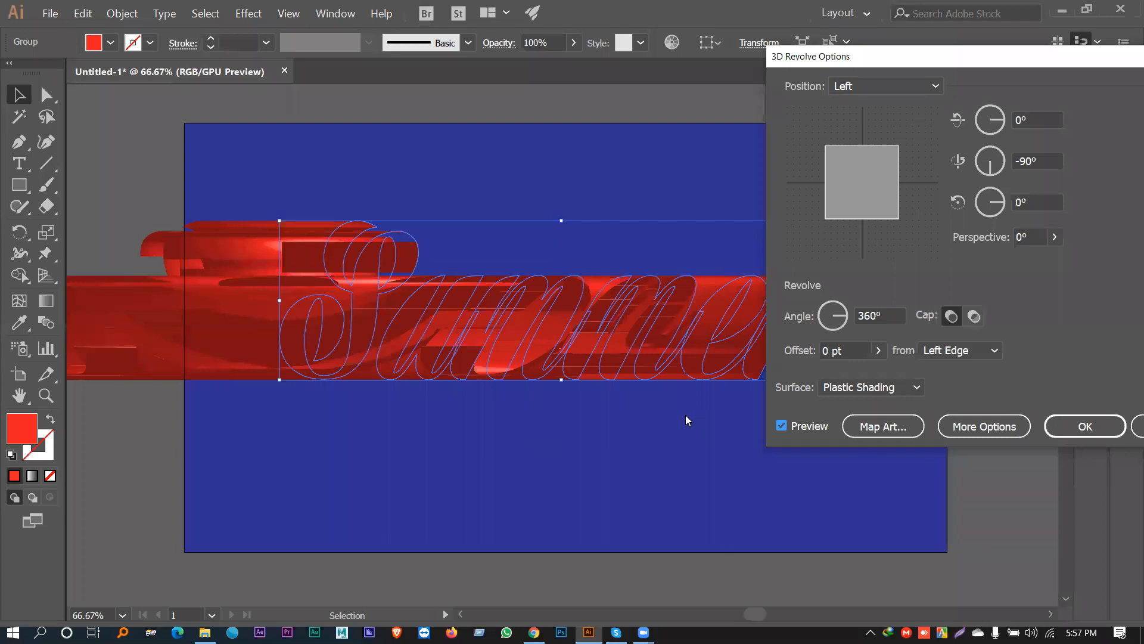
key(Escape)
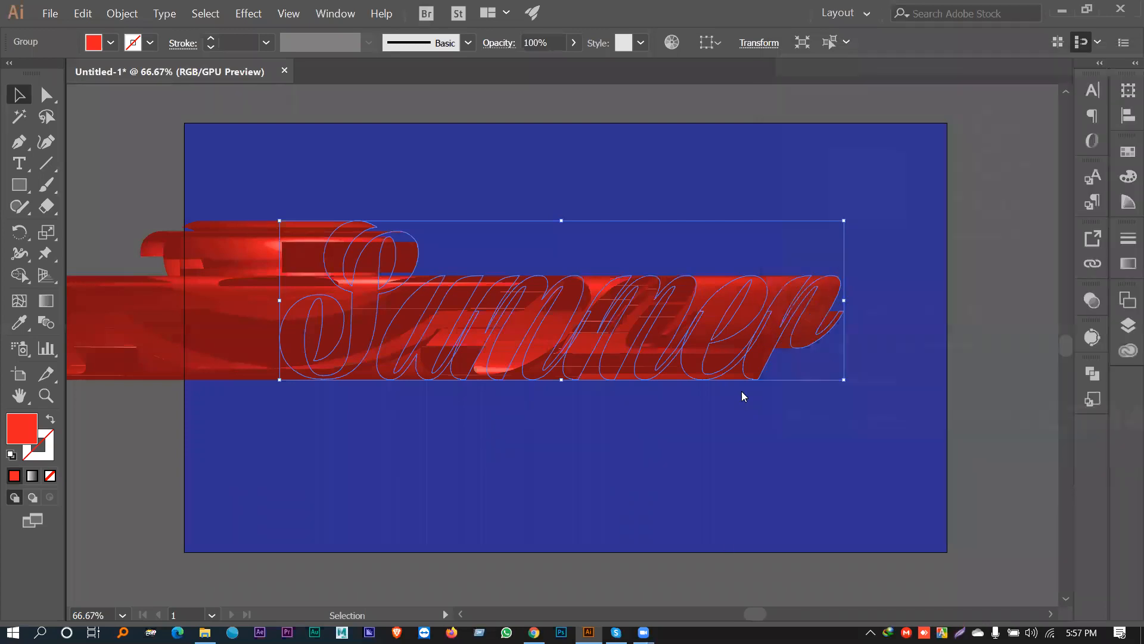
Step: Start a 3D Extrude & Bevel effect on the red "Summer" lettering with the Back position and preview enabled
click(335, 14)
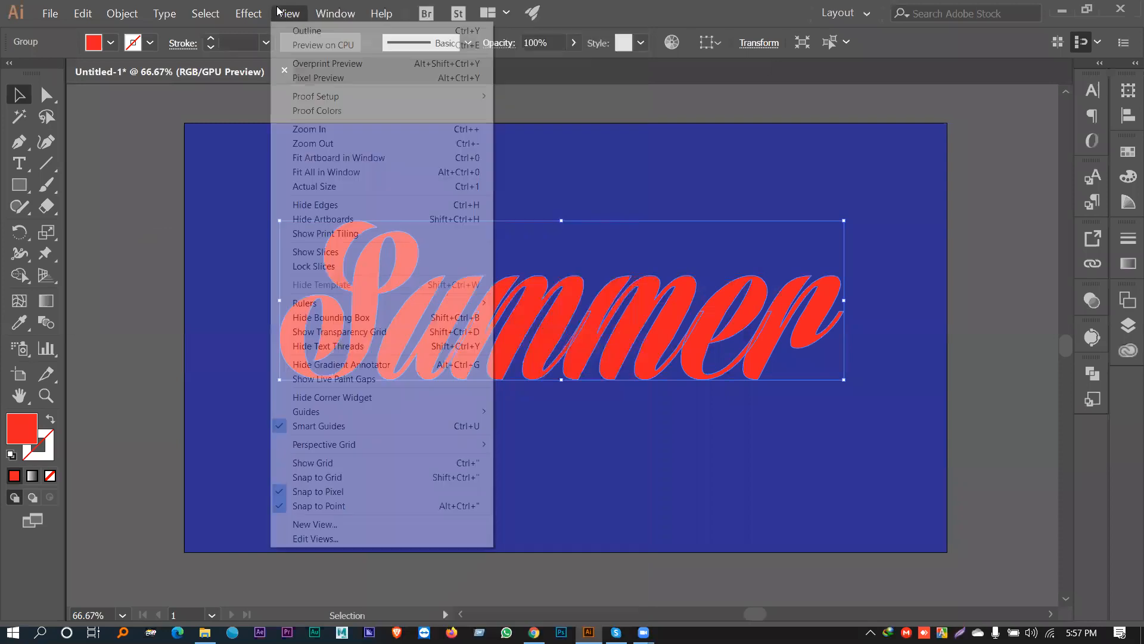
mouse_move(292, 105)
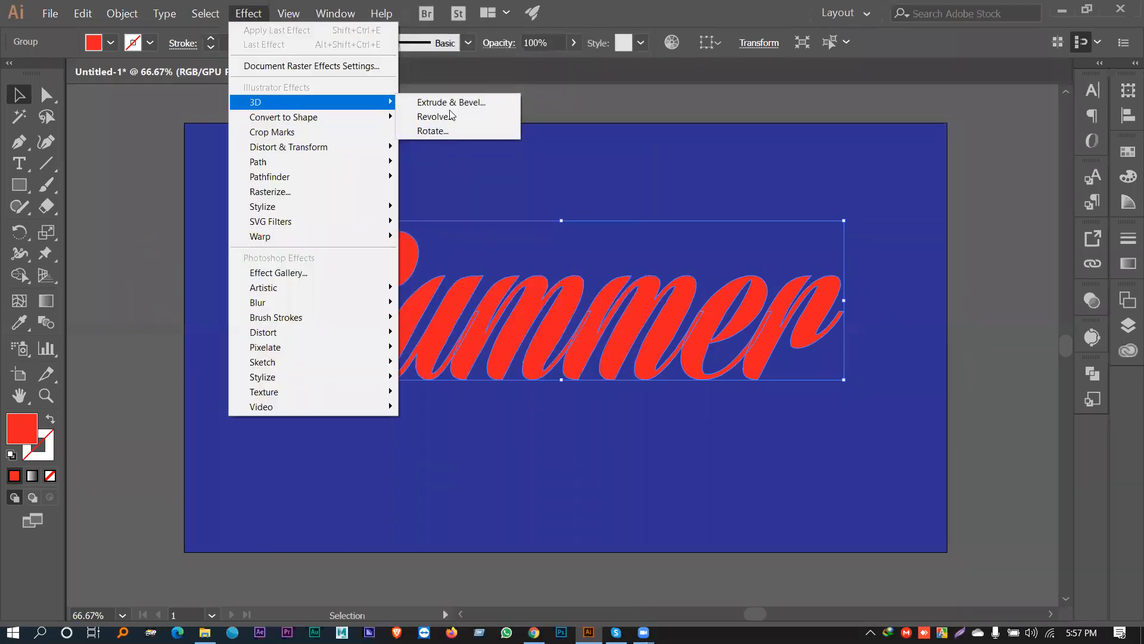
click(449, 103)
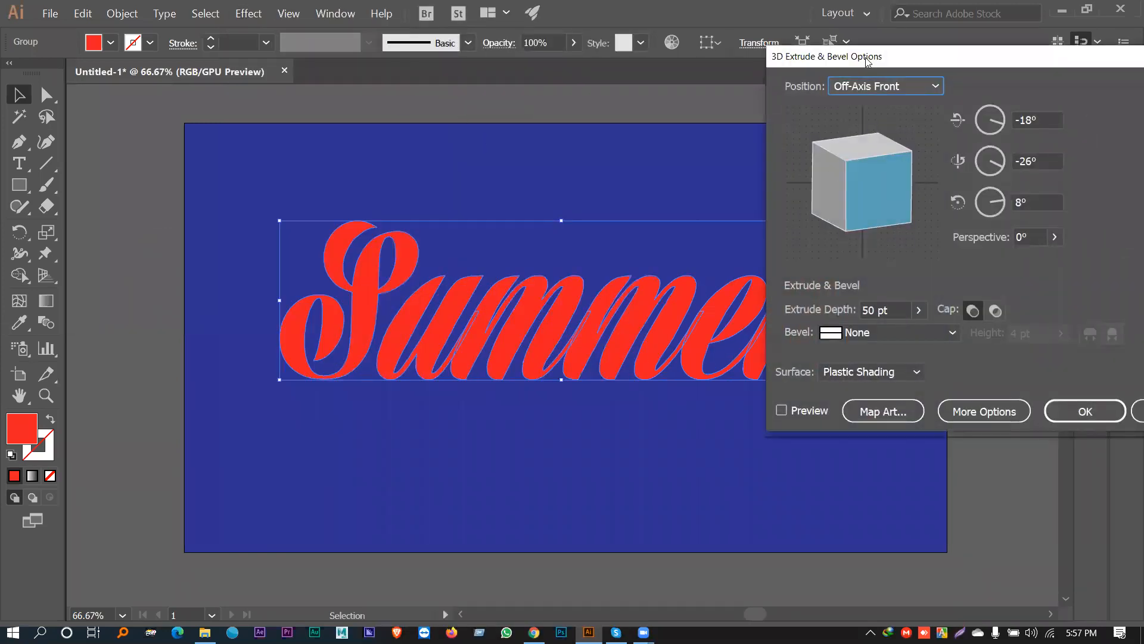
drag(879, 62, 787, 62)
click(799, 89)
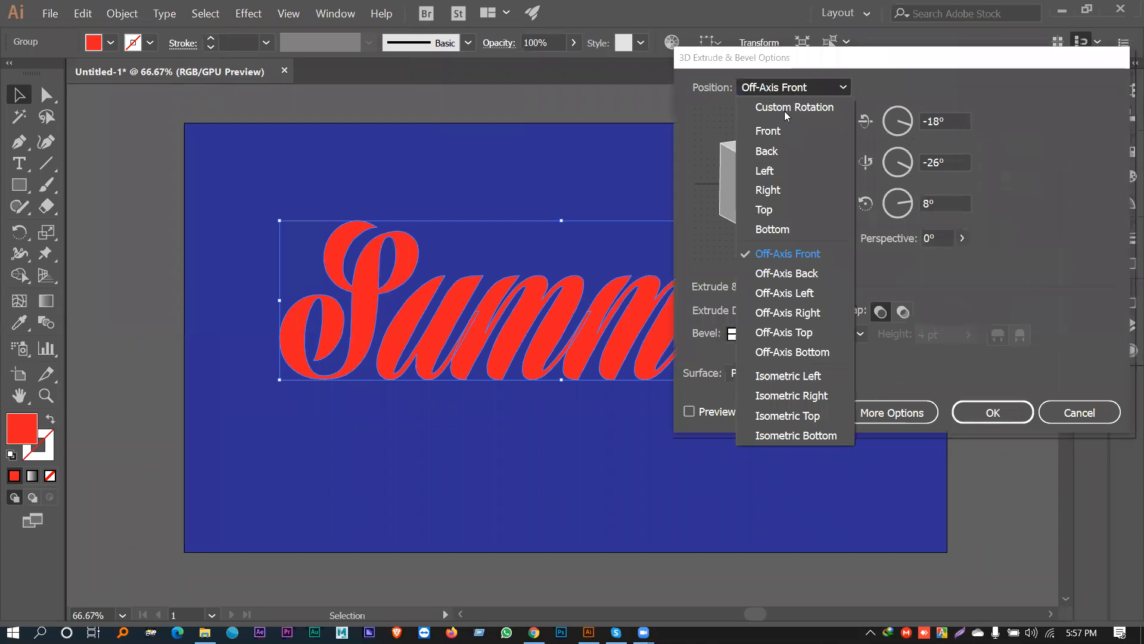
click(775, 153)
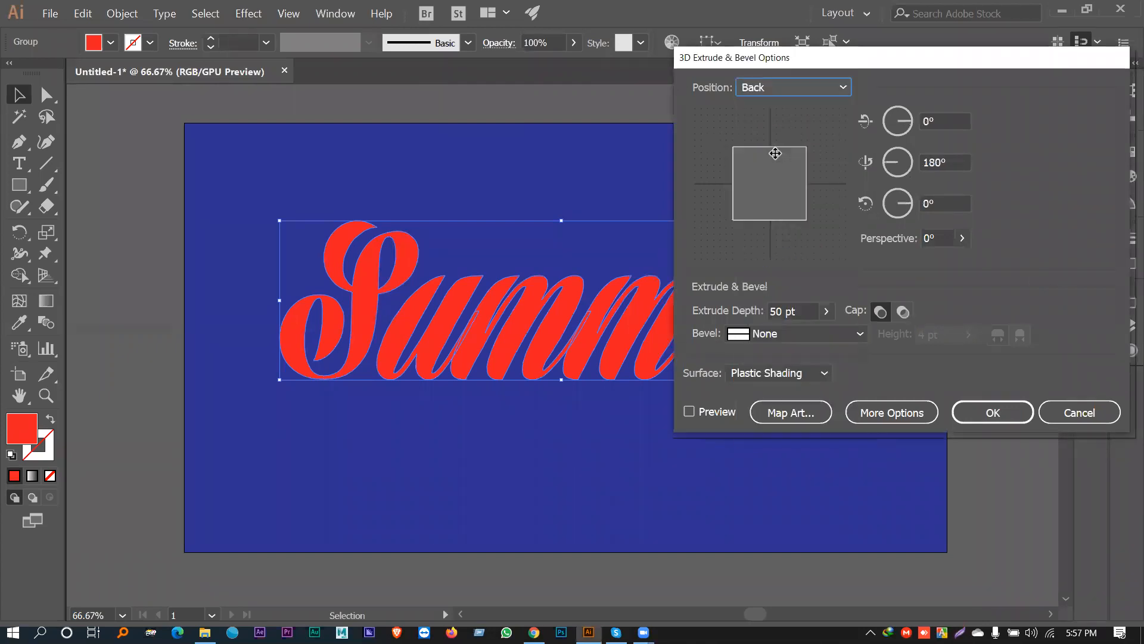
click(691, 411)
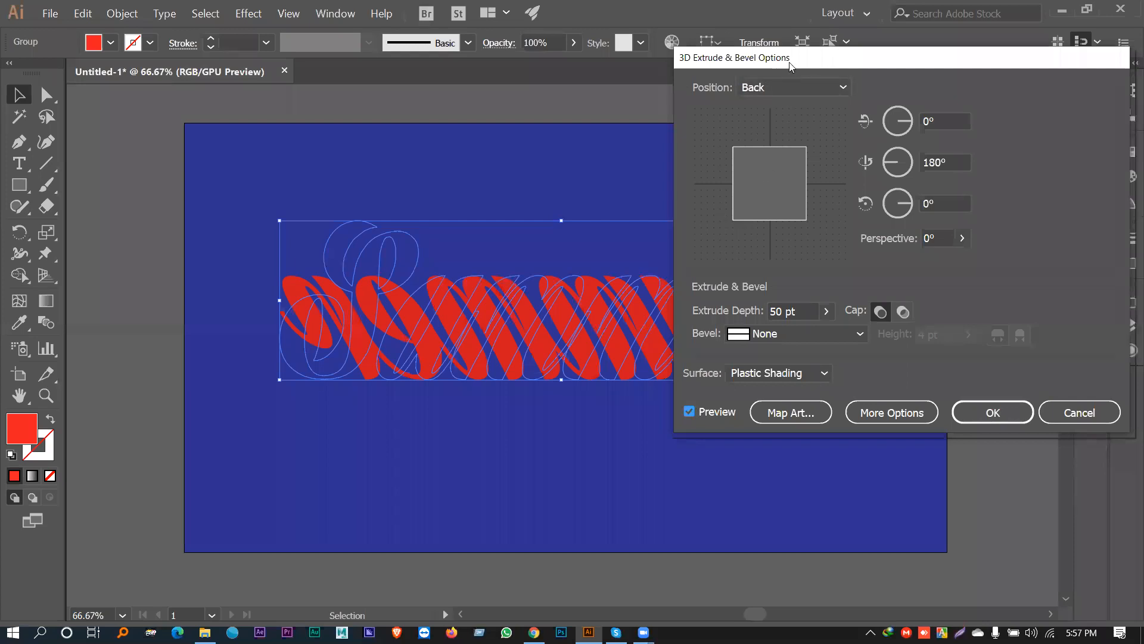
Step: Rotate the previewed "Summer" extrusion around its vertical axis to 30°
drag(791, 64, 998, 193)
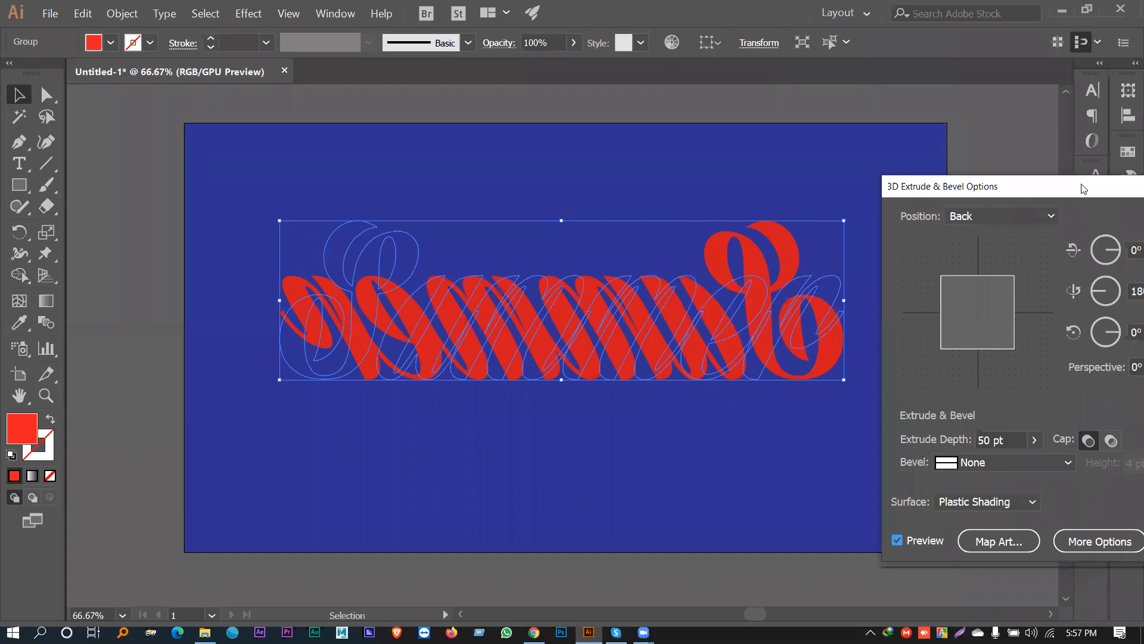
drag(1082, 188, 554, 412)
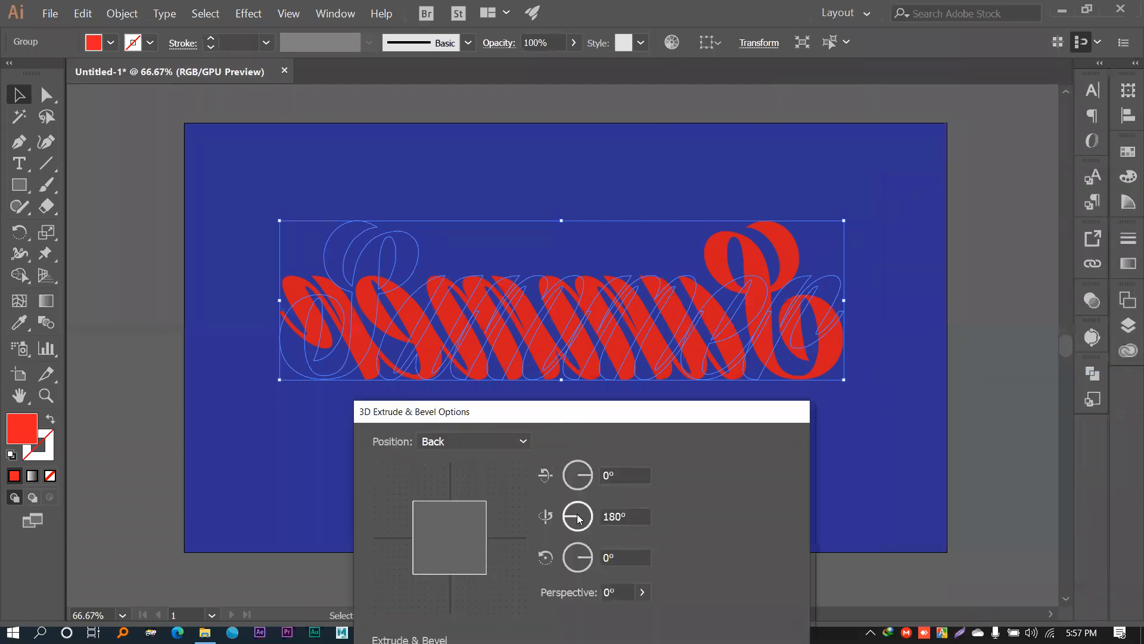
drag(575, 518, 588, 510)
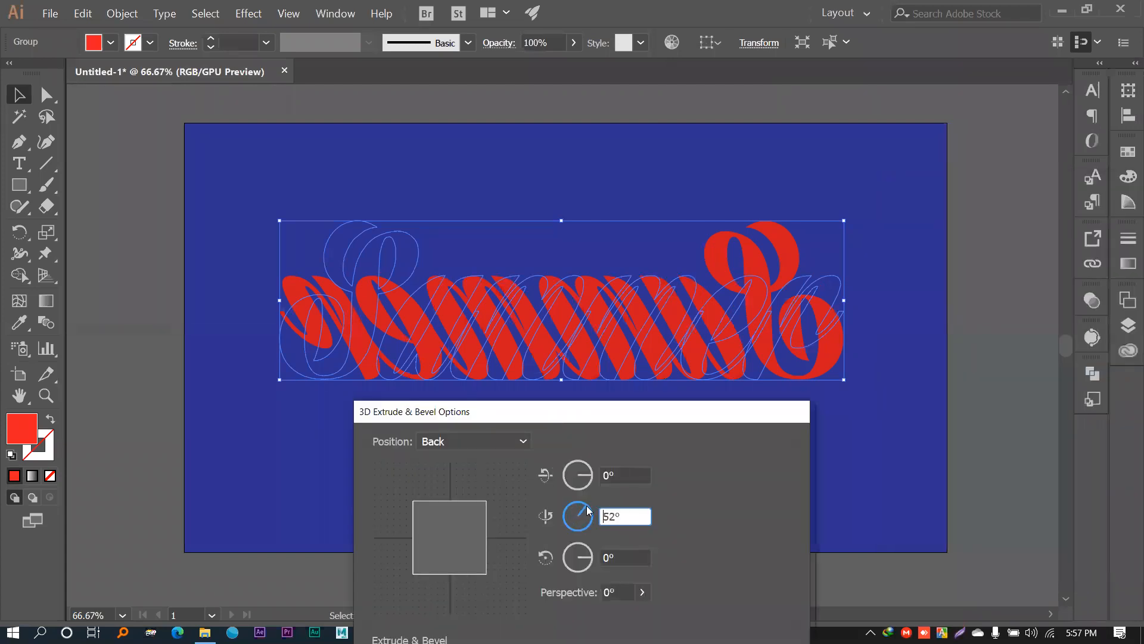
drag(584, 506, 592, 508)
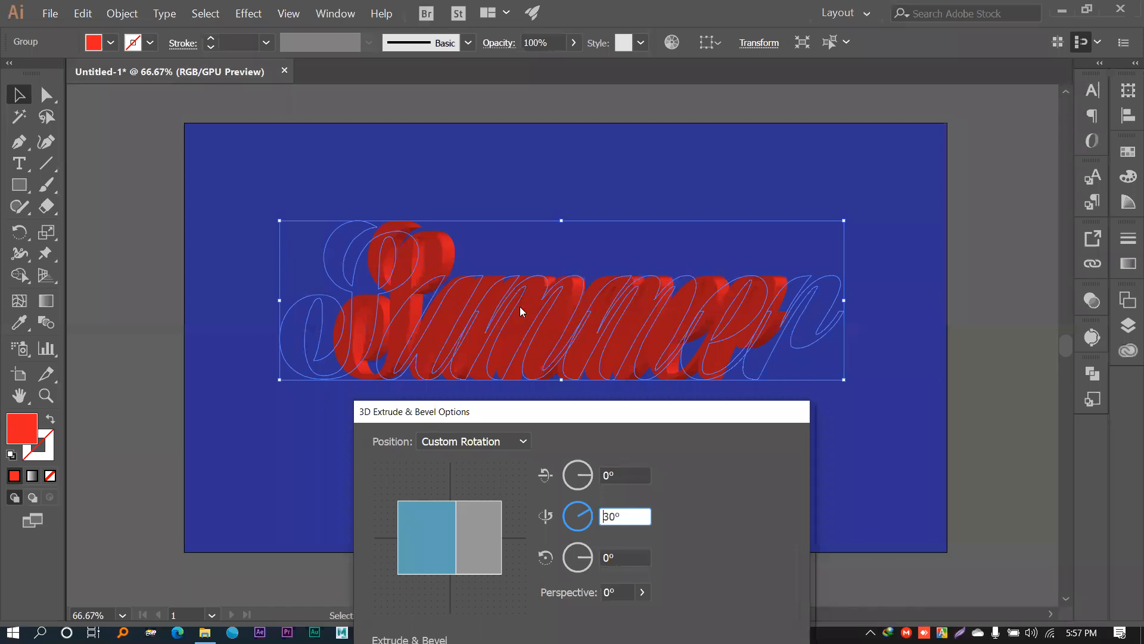
Step: Tilt the "Summer" extrusion to a custom rotation of about 7°, 25° and -6°, apply the effect and deselect the lettering
click(586, 478)
drag(586, 479, 588, 478)
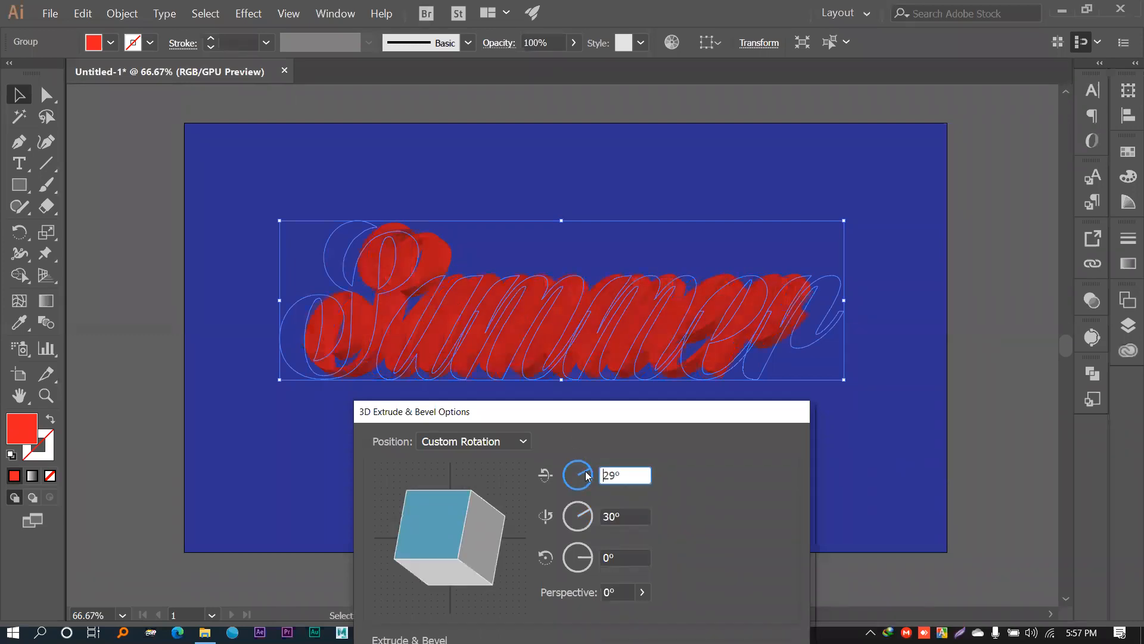
drag(428, 540, 452, 530)
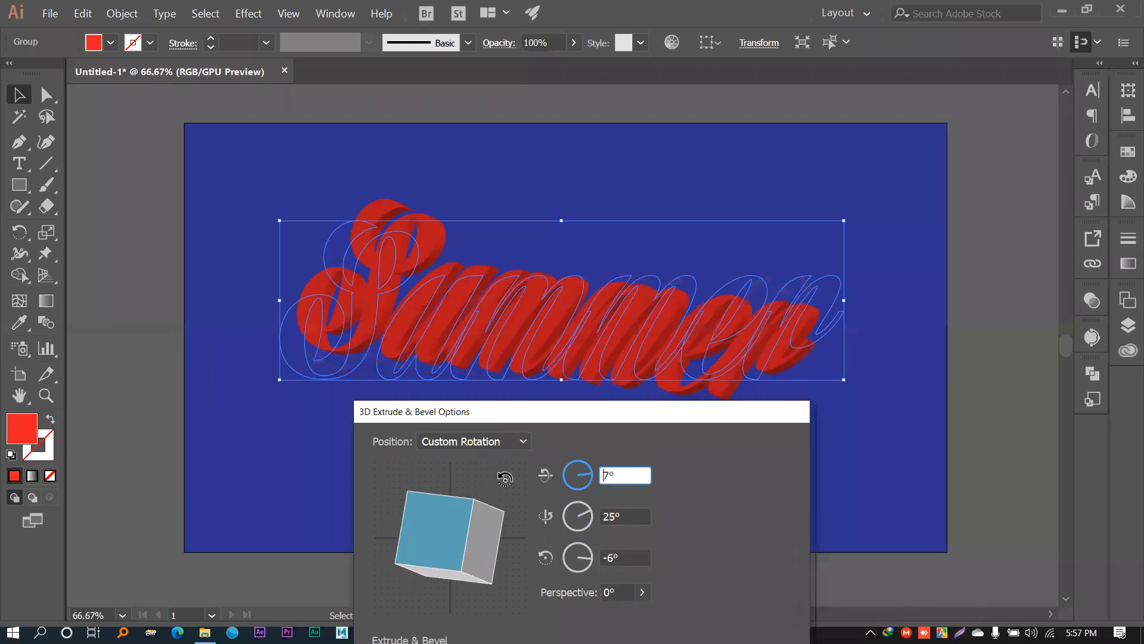
drag(721, 411, 775, 274)
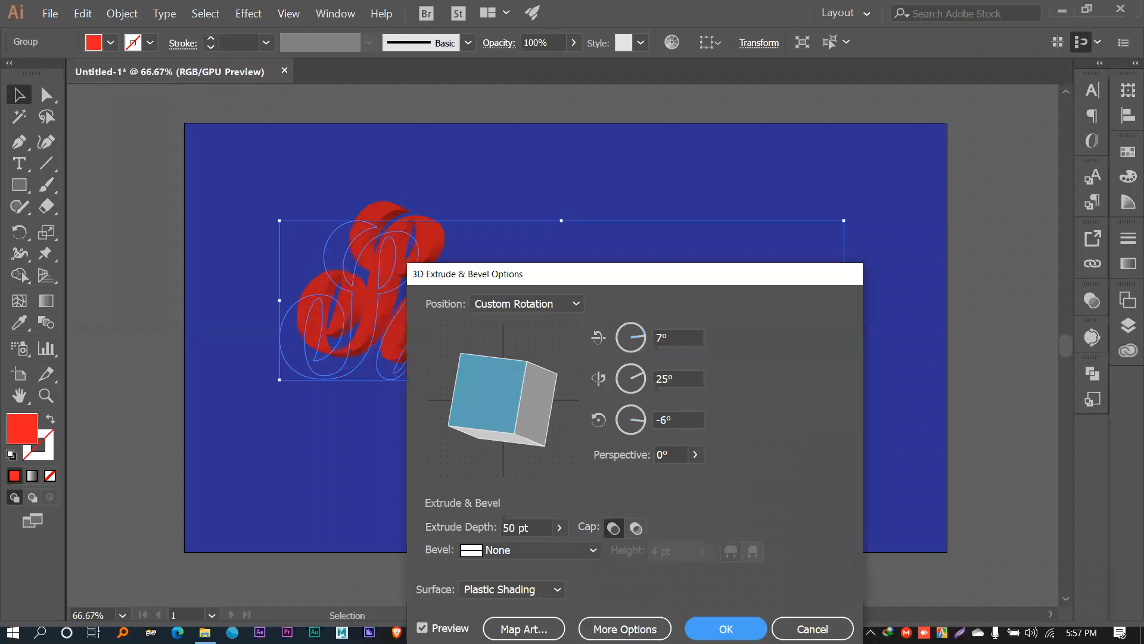
click(723, 626)
click(908, 388)
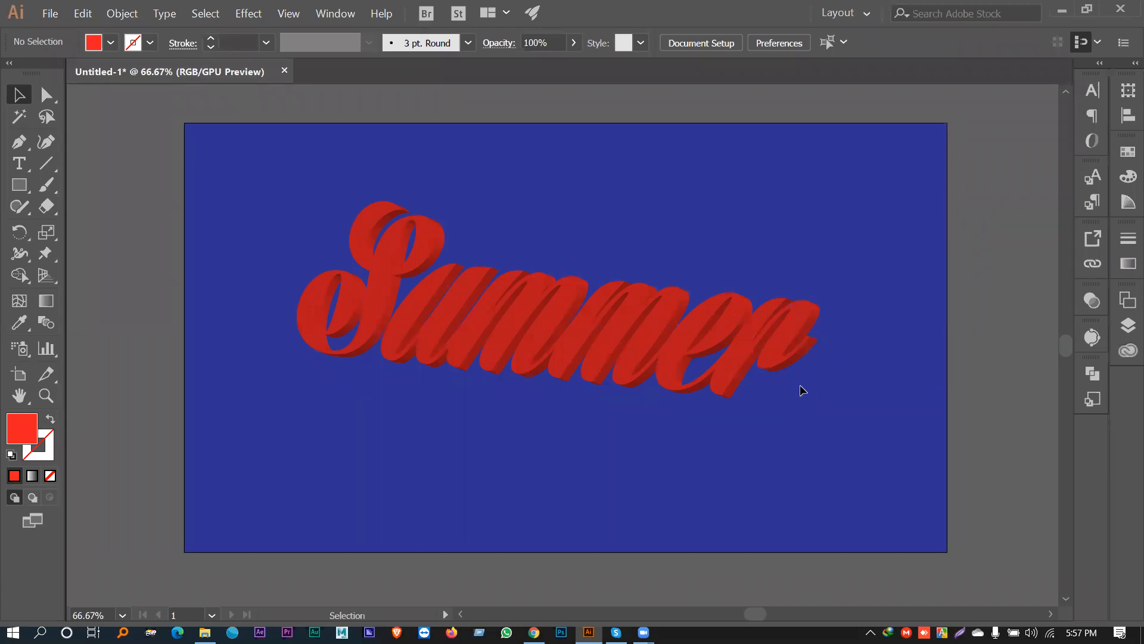
Step: Inspect the red 3D "Summer" lettering up close, and move it off the blue rectangle beside the other finished lettering samples
key(ctrl+1)
key(ctrl+plus)
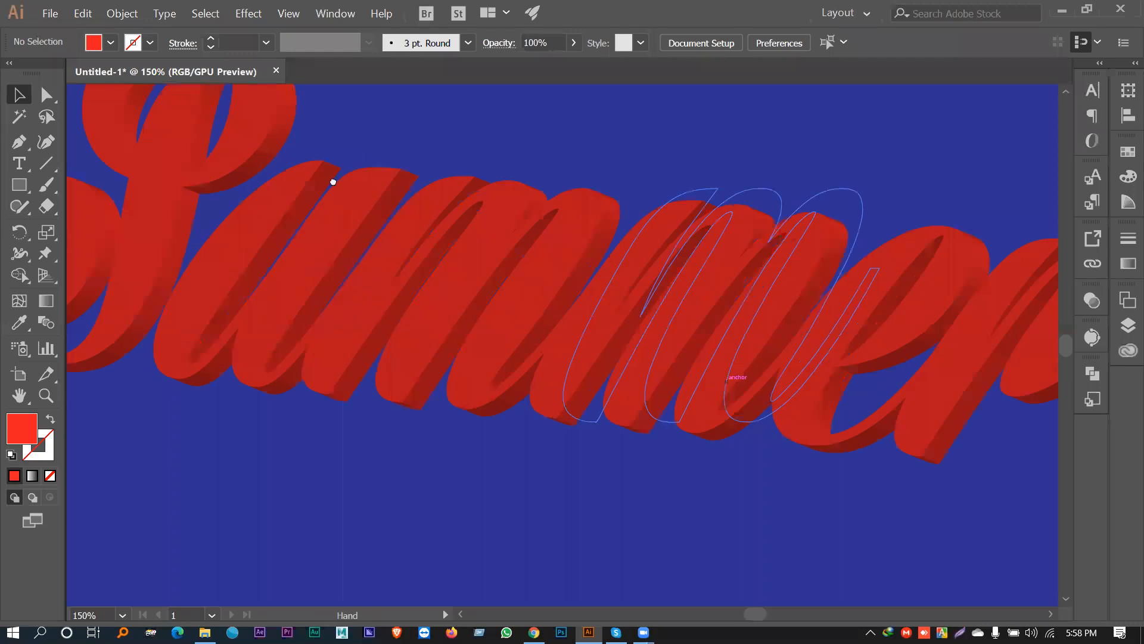
drag(332, 182, 503, 397)
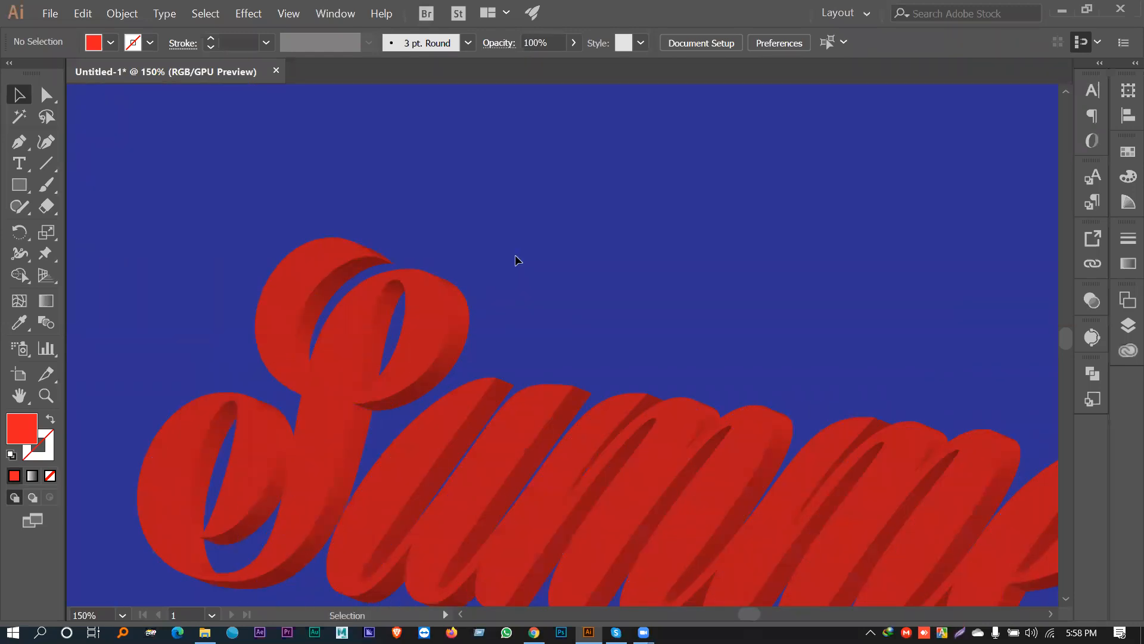
key(ctrl+minus)
key(ctrl+minus)
key(ctrl+minus)
drag(636, 411, 240, 170)
drag(481, 338, 702, 482)
drag(531, 349, 449, 272)
drag(857, 488, 576, 342)
click(203, 238)
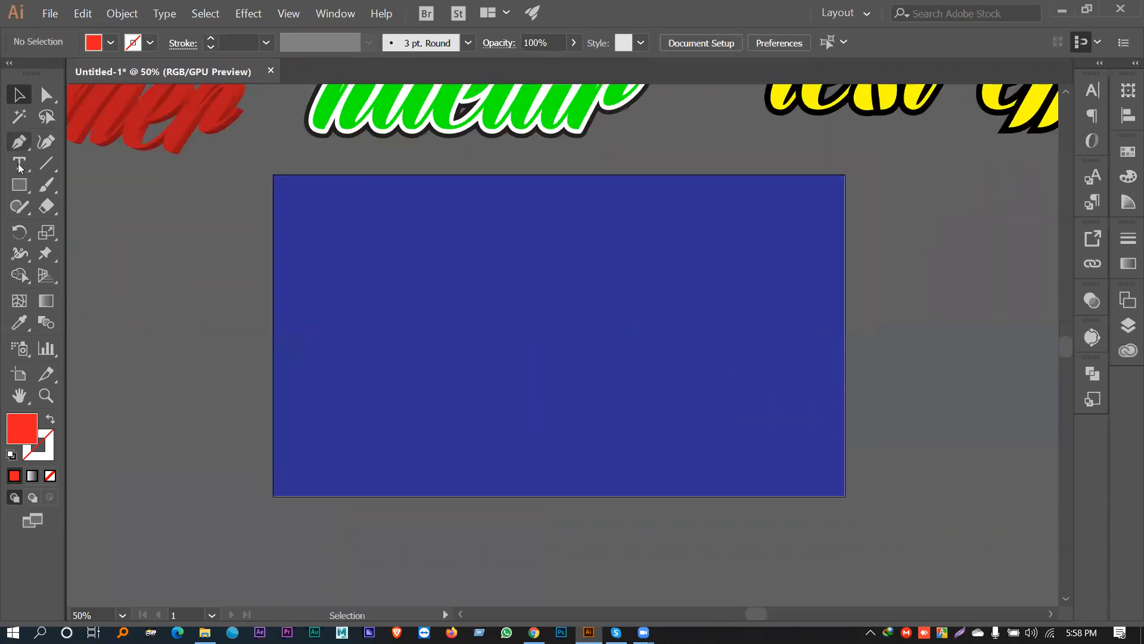
Step: Add new "Summer" text on the emptied blue rectangle, enlarge it to about 525.89 pt and center it there
click(19, 164)
click(473, 362)
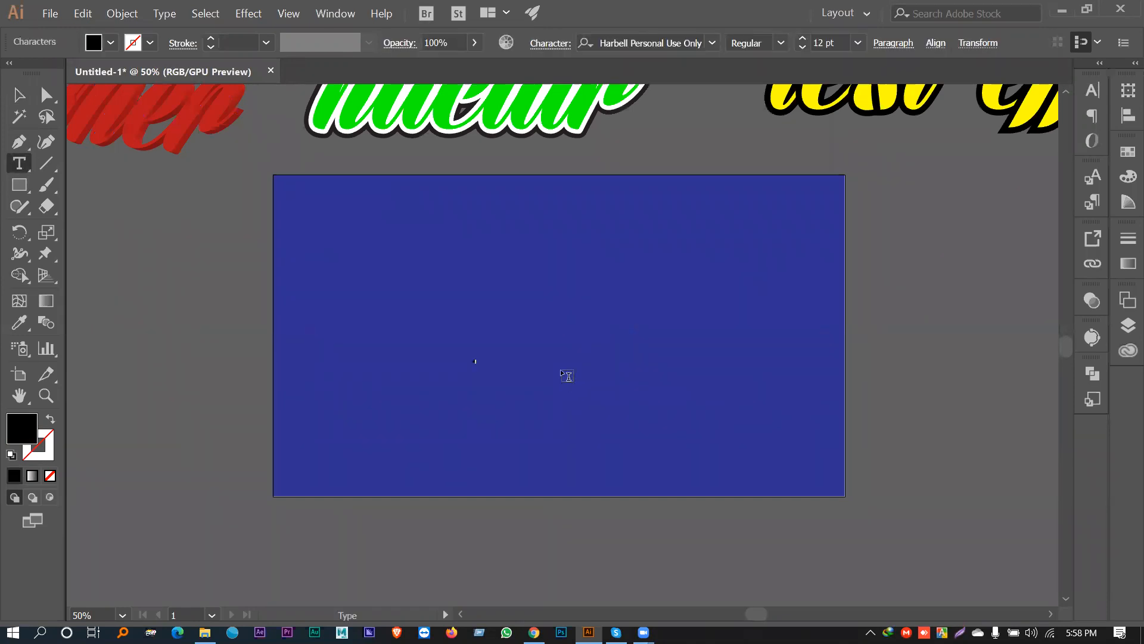
click(19, 95)
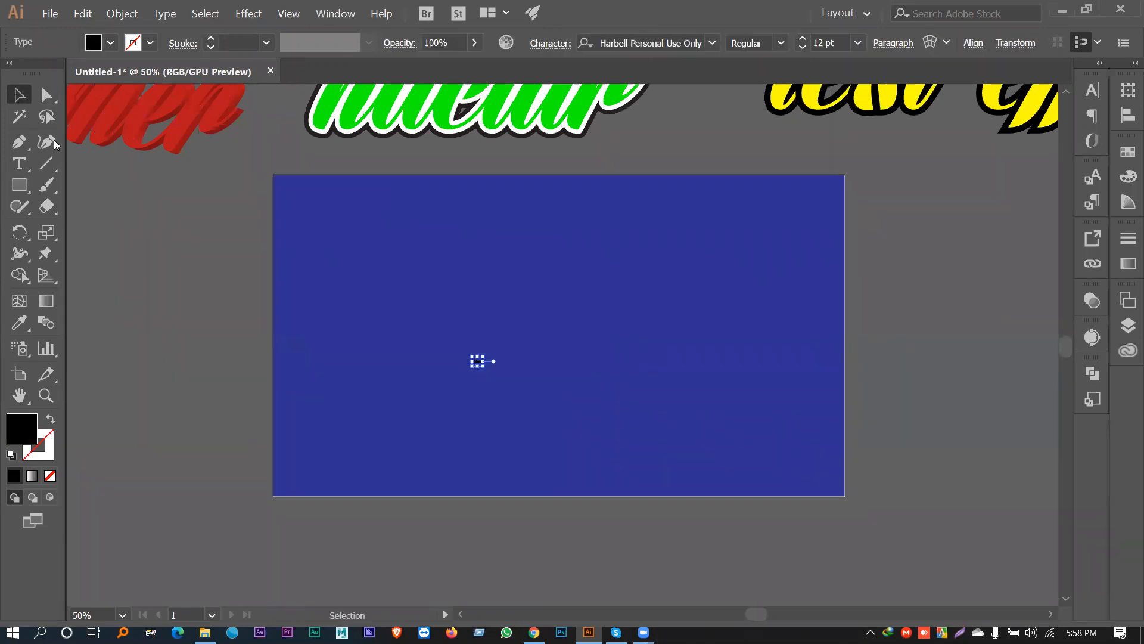
drag(484, 367, 710, 458)
drag(533, 357, 612, 360)
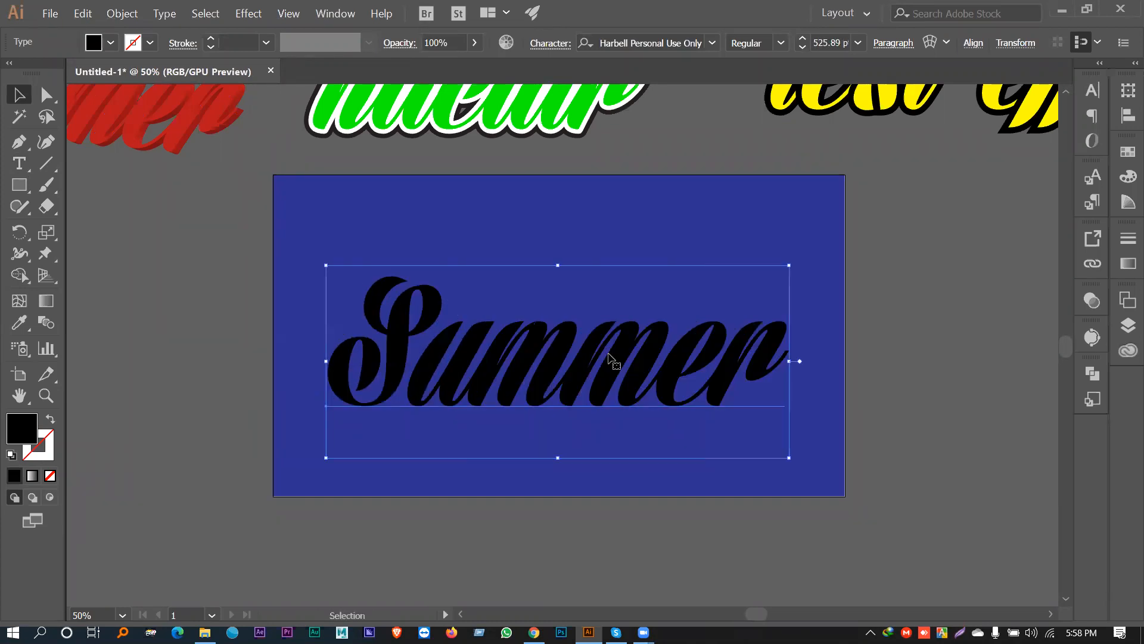
Step: Fill the new "Summer" text with the orange swatch
key(ctrl+plus)
drag(672, 452, 645, 333)
click(587, 288)
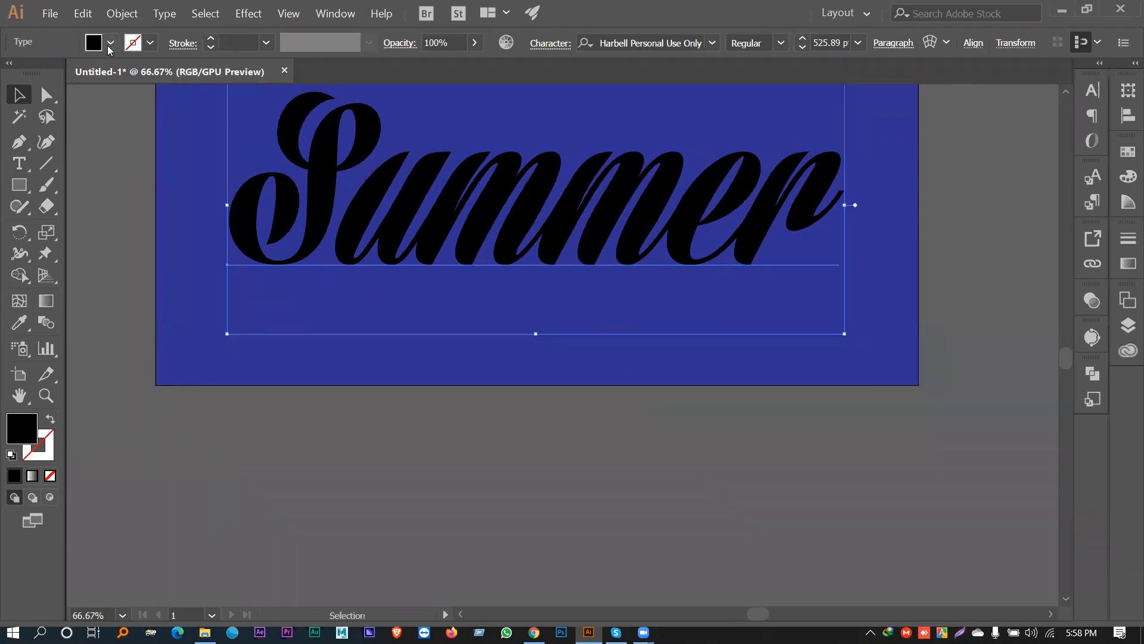
click(111, 43)
click(150, 74)
click(163, 73)
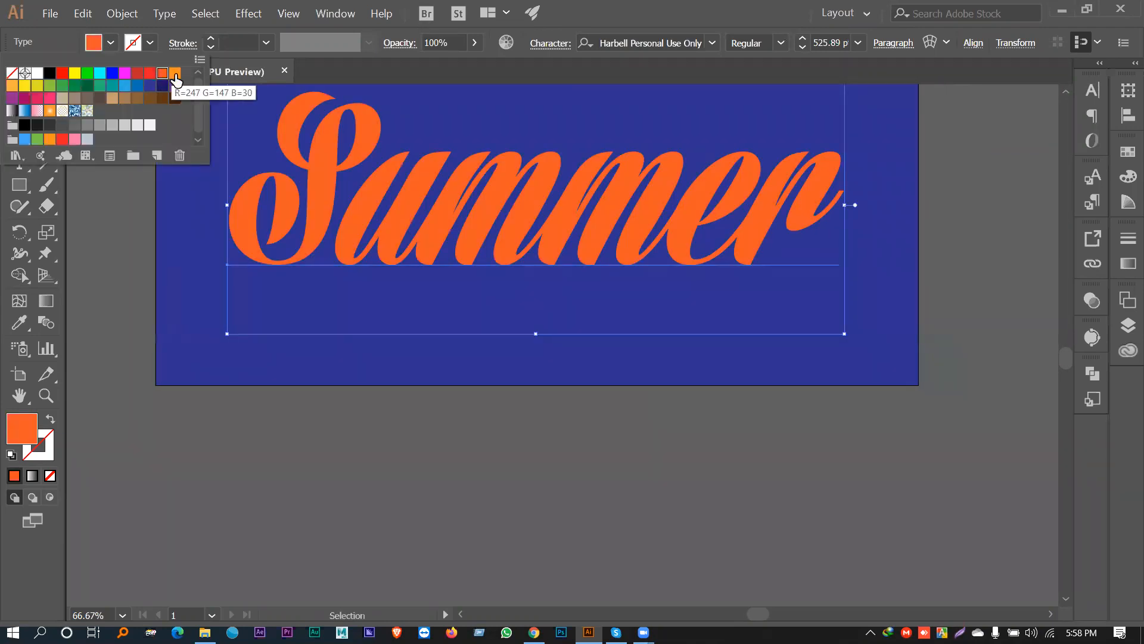
click(197, 255)
right_click(406, 178)
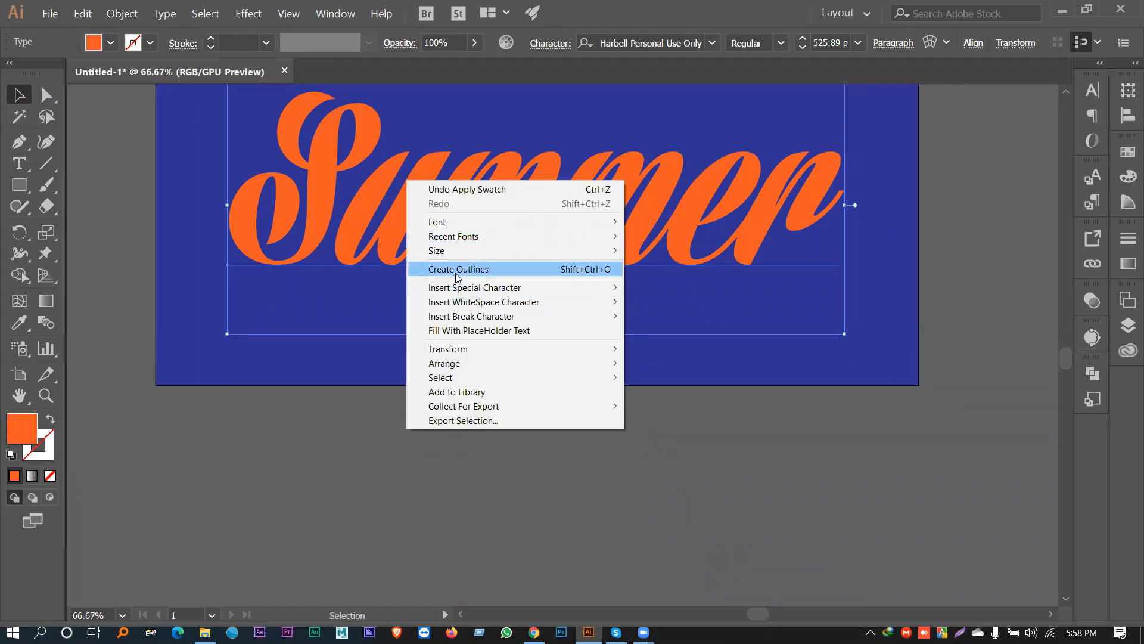
Step: Start a 3D Extrude & Bevel effect on the orange "Summer" text with the live preview on
click(249, 13)
mouse_move(268, 102)
click(421, 104)
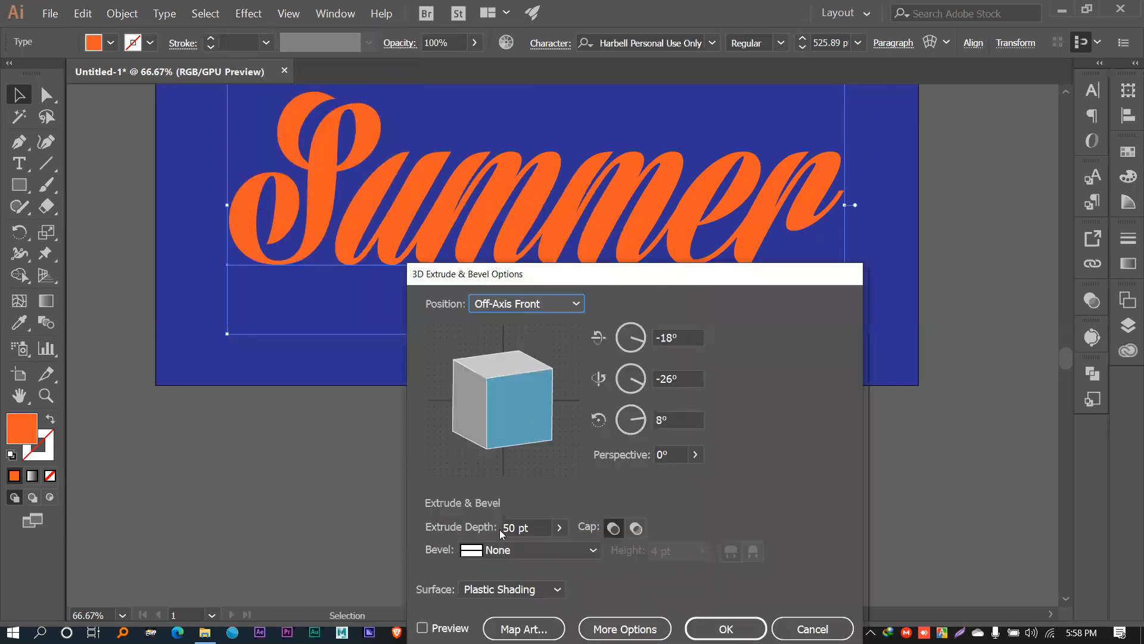
key(alt+p)
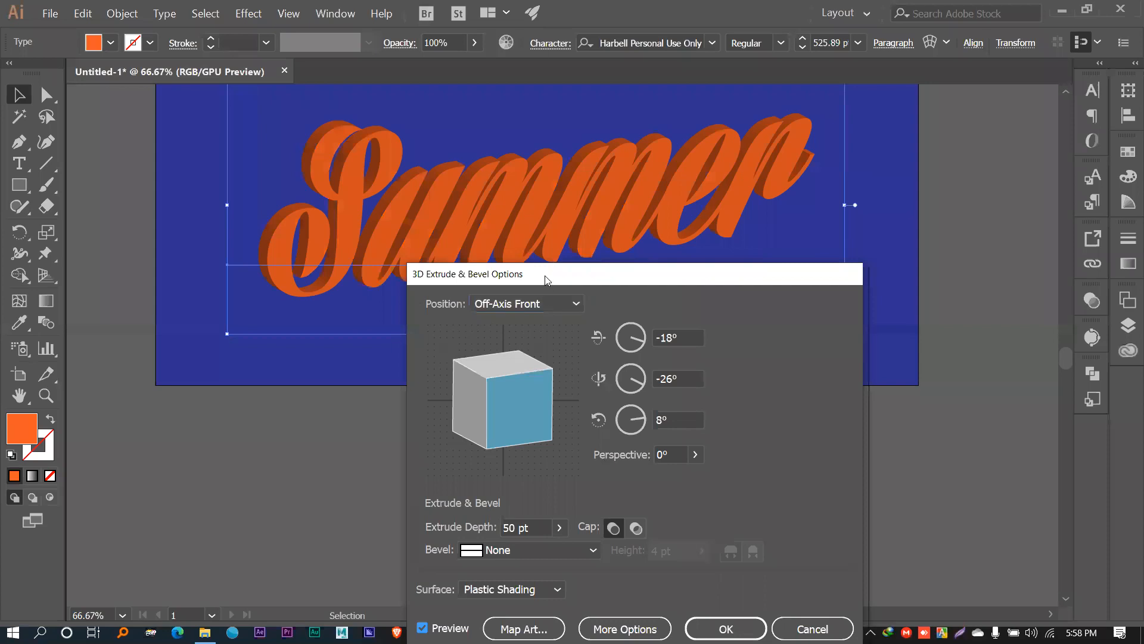
drag(544, 276, 527, 343)
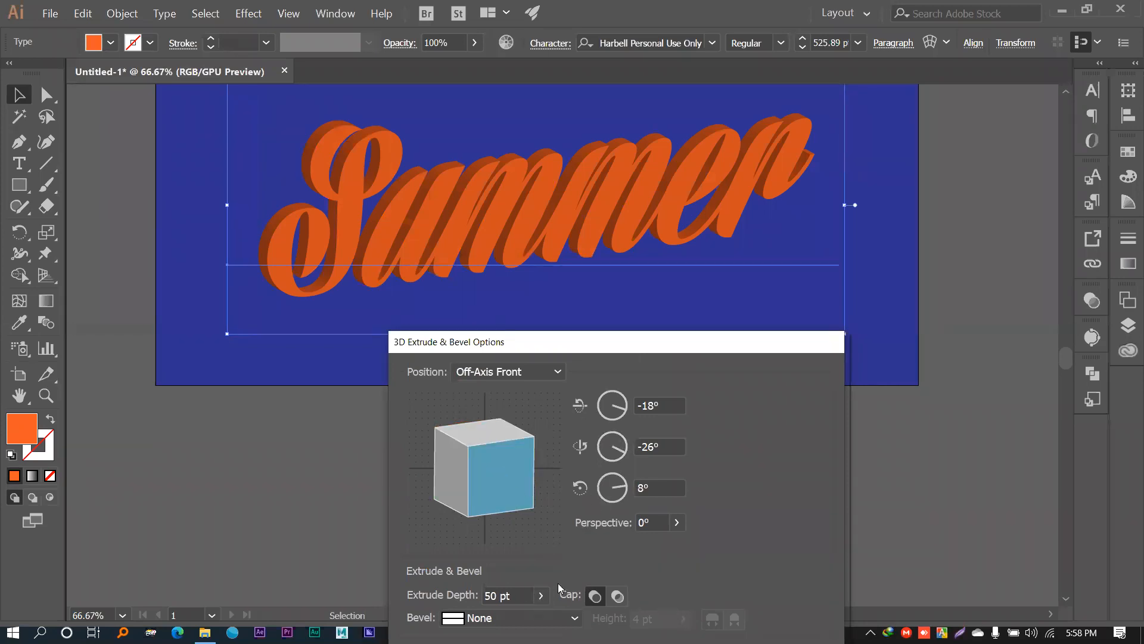
Step: Try a -6° X rotation and the Off-Axis Top, Off-Axis Left and Bottom position presets on the extrusion
mouse_move(619, 418)
mouse_down()
mouse_move(604, 408)
mouse_move(624, 411)
mouse_up()
click(512, 370)
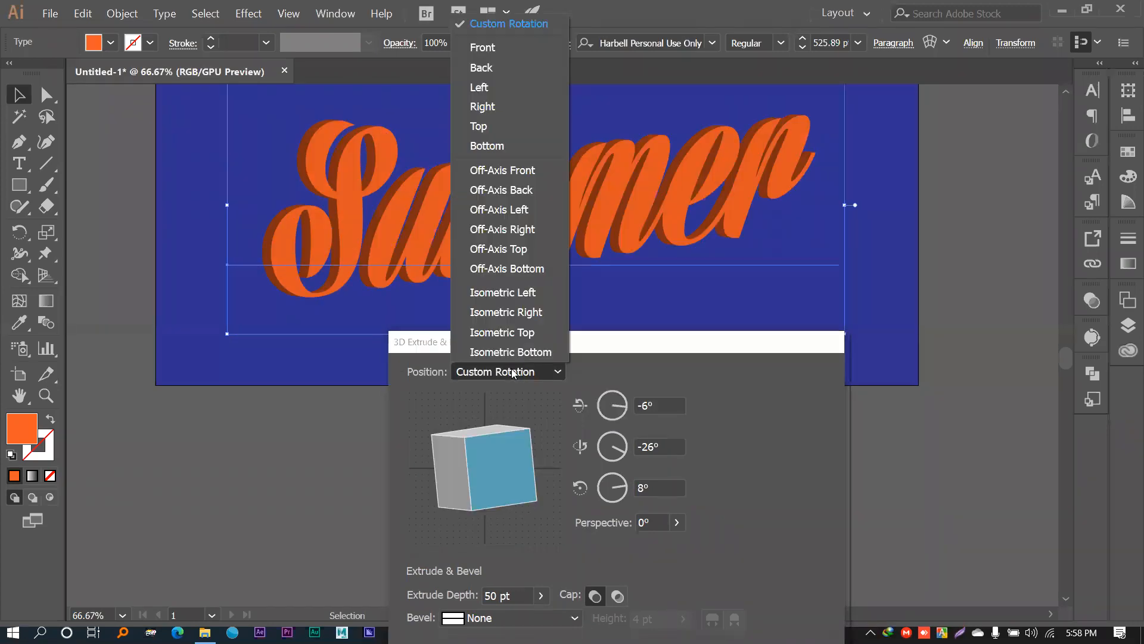
click(503, 249)
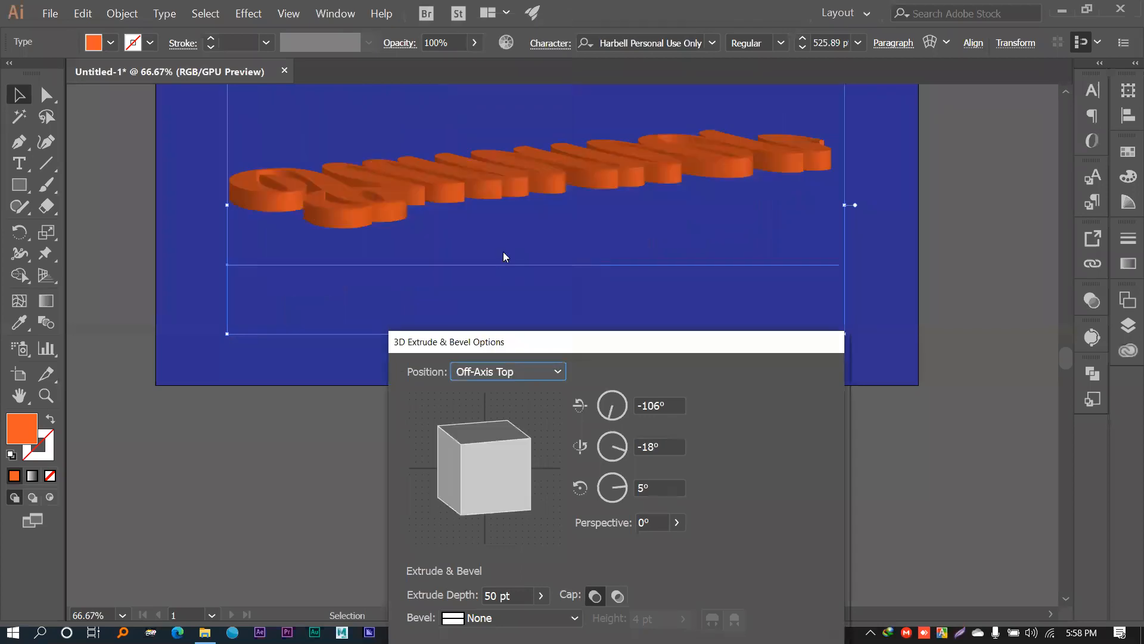
click(481, 372)
click(491, 213)
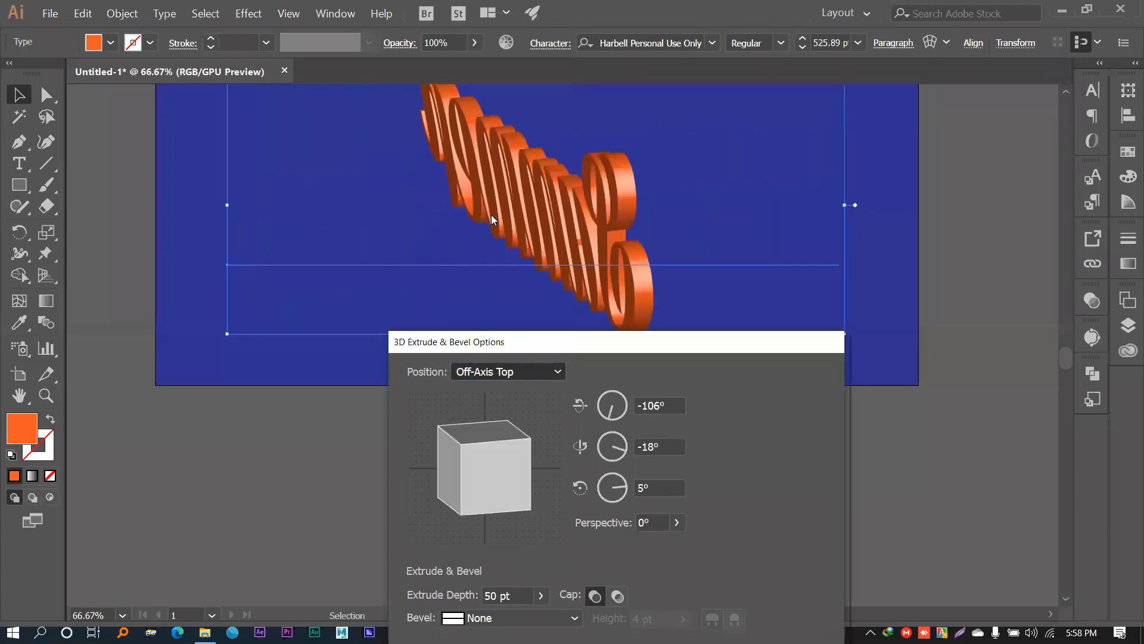
click(504, 371)
click(489, 146)
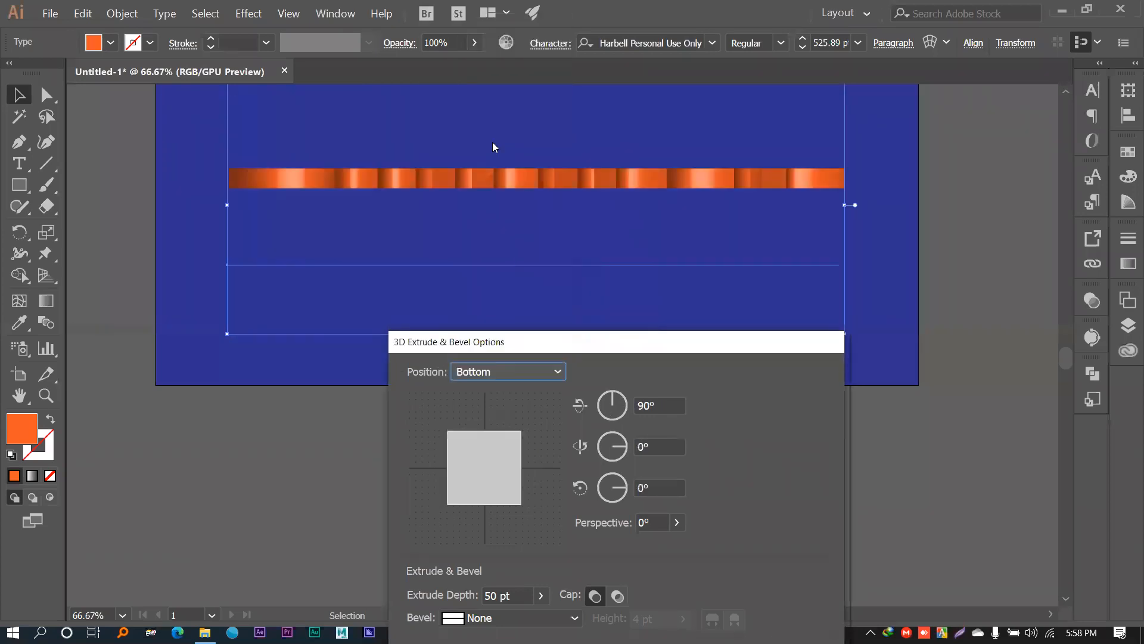
Step: Try the Top, Right, Back and Front position presets on the "Summer" extrusion
click(508, 369)
click(489, 130)
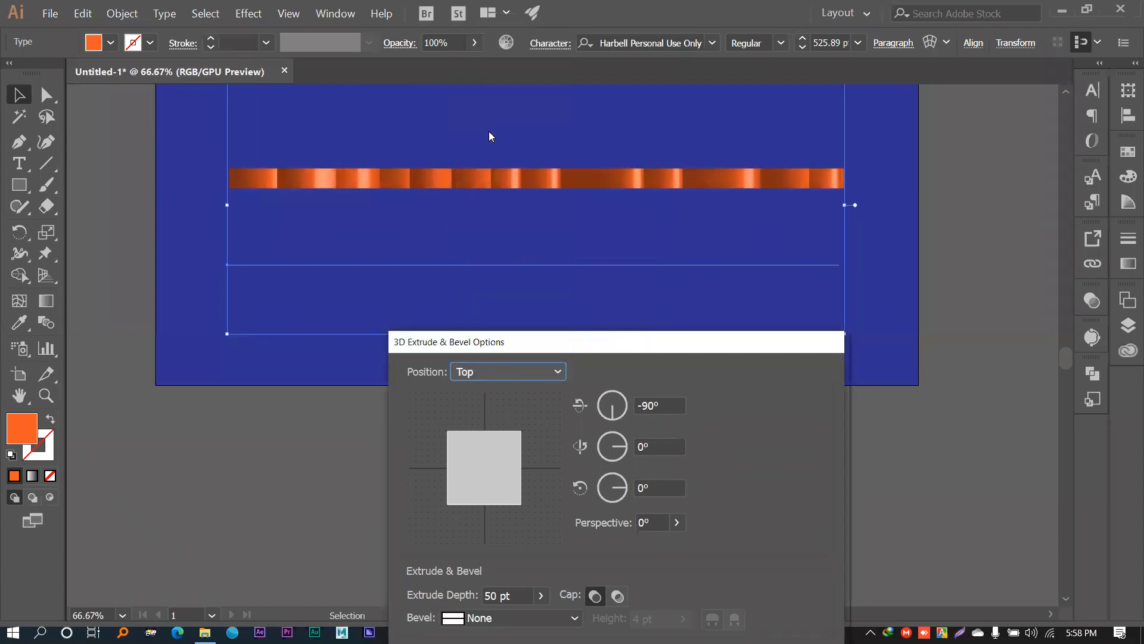
click(511, 371)
click(492, 112)
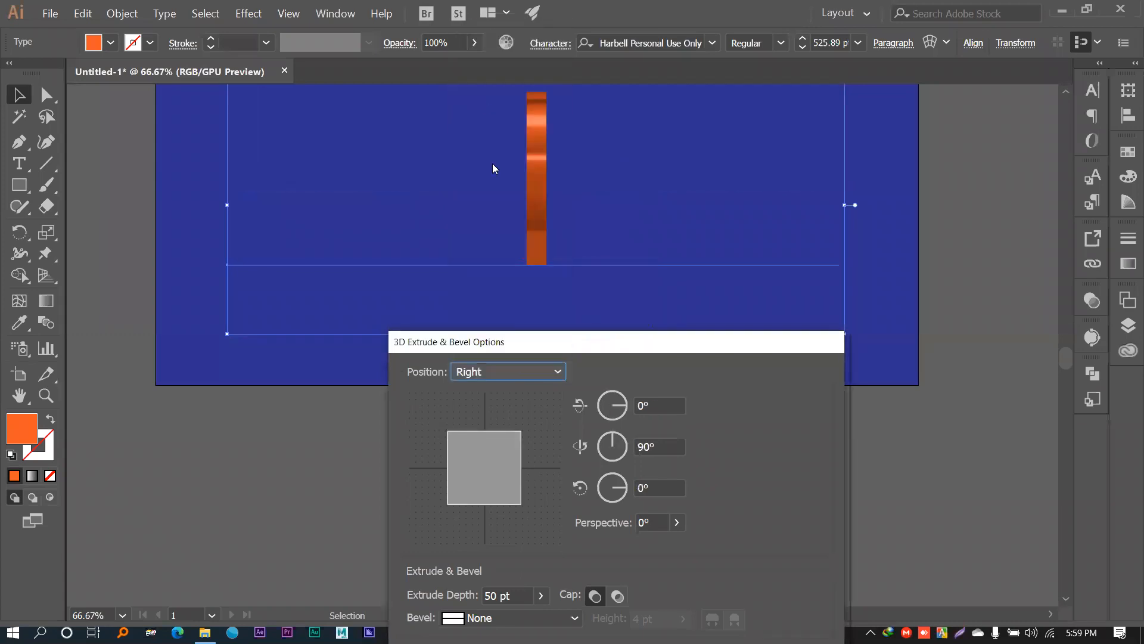
click(504, 371)
click(507, 67)
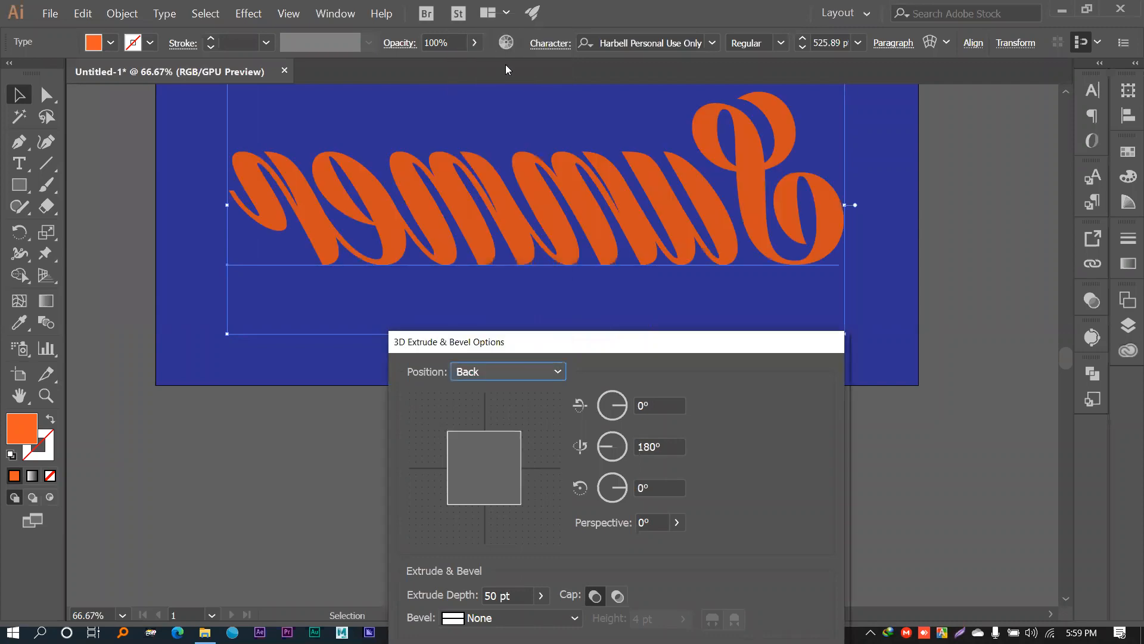
click(462, 375)
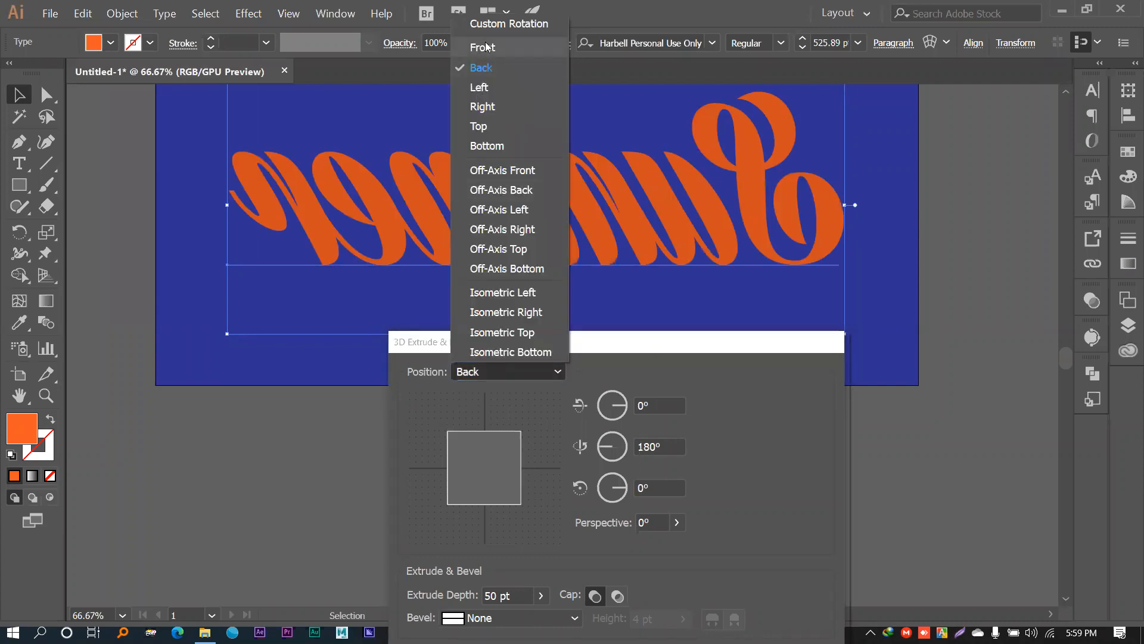
click(485, 43)
Step: Set the extrusion's position preset to Off-Axis Front
click(506, 372)
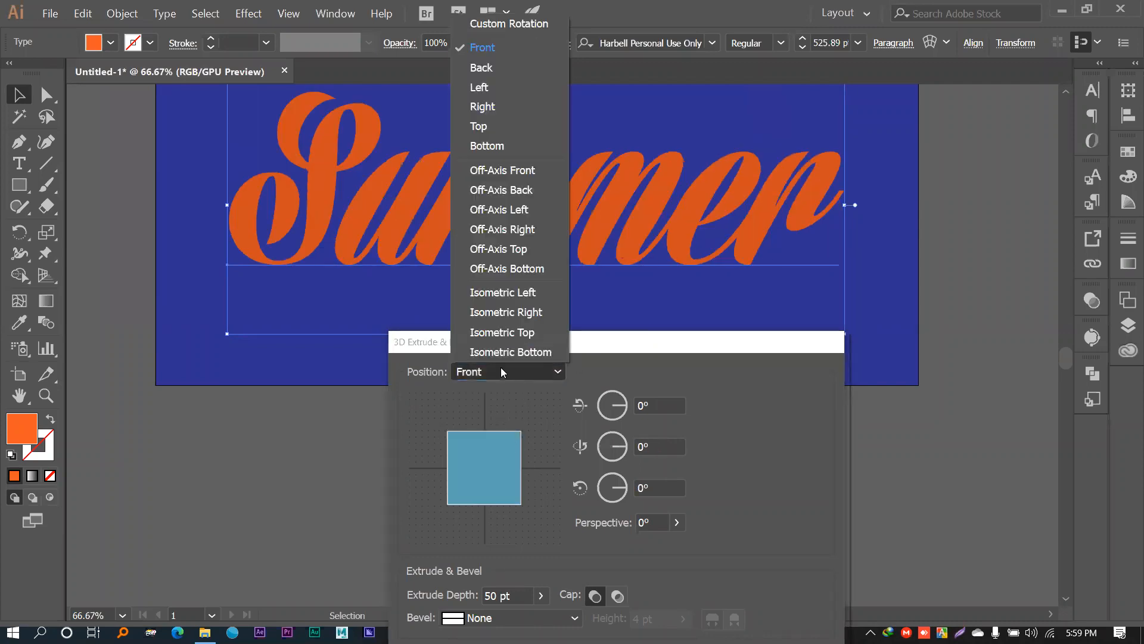
click(503, 170)
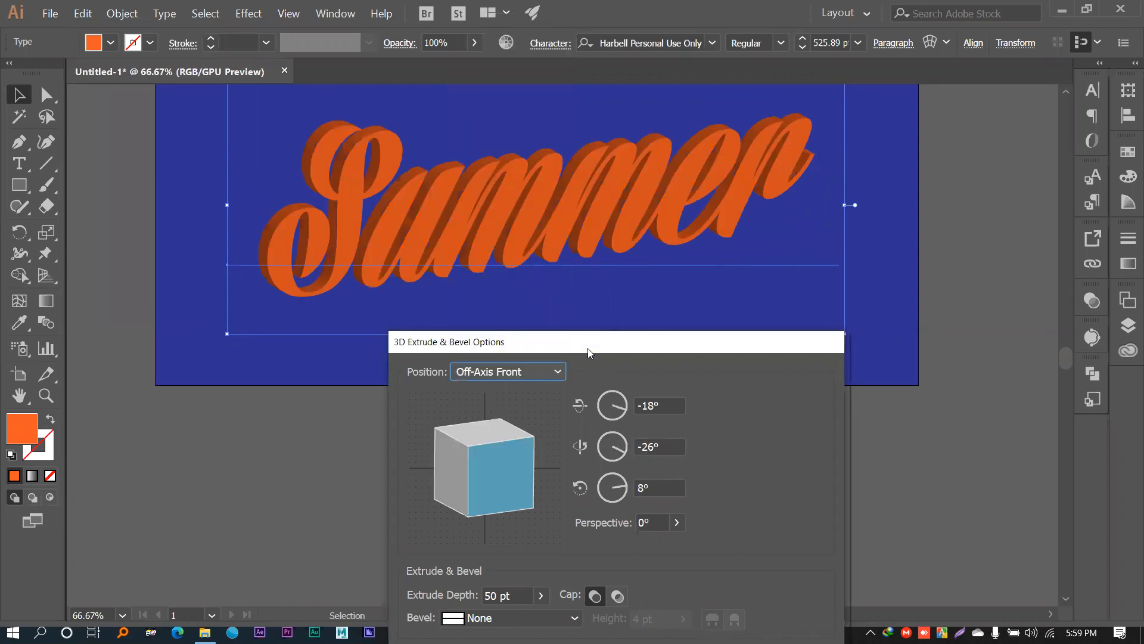
drag(587, 348, 588, 270)
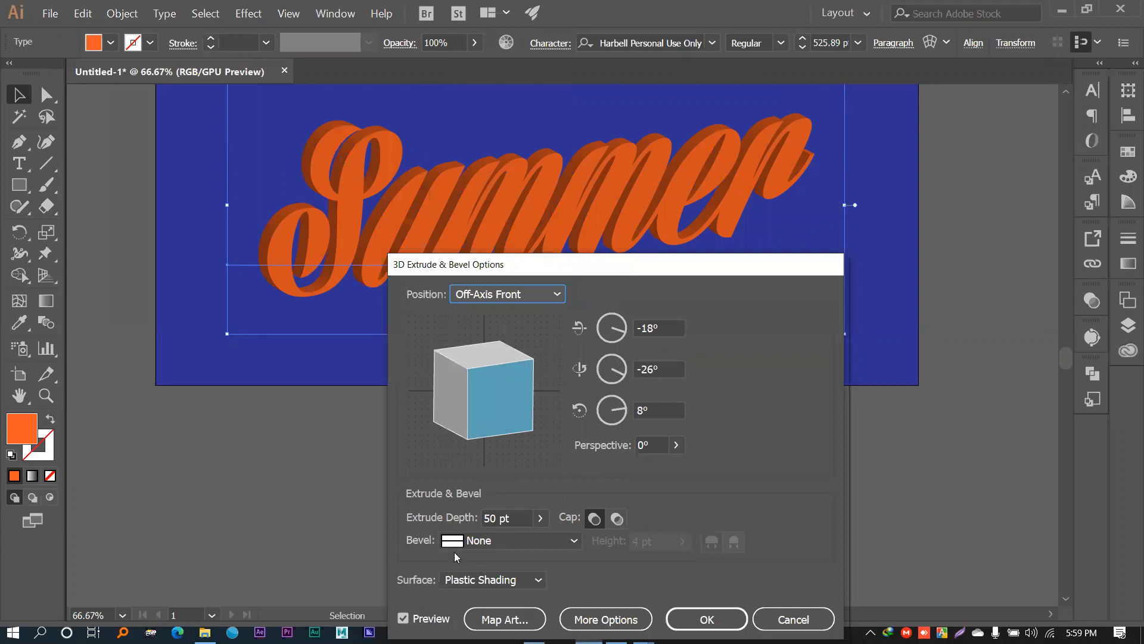
Step: Compare the extrusion with a Classic bevel and with none, and keep the Classic bevel
click(468, 544)
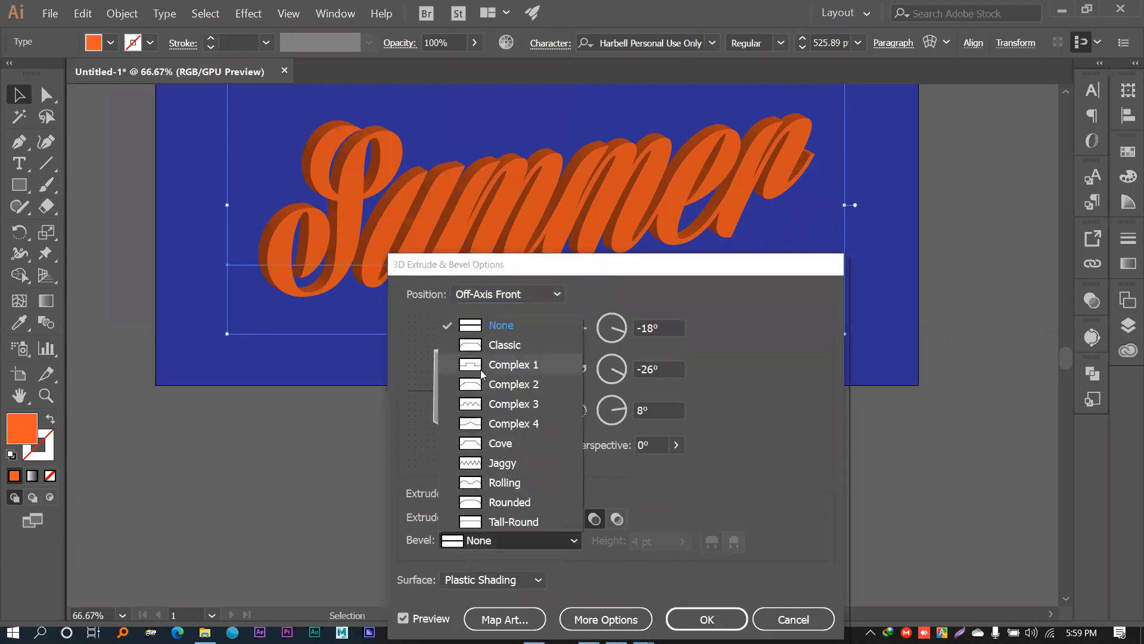
click(486, 351)
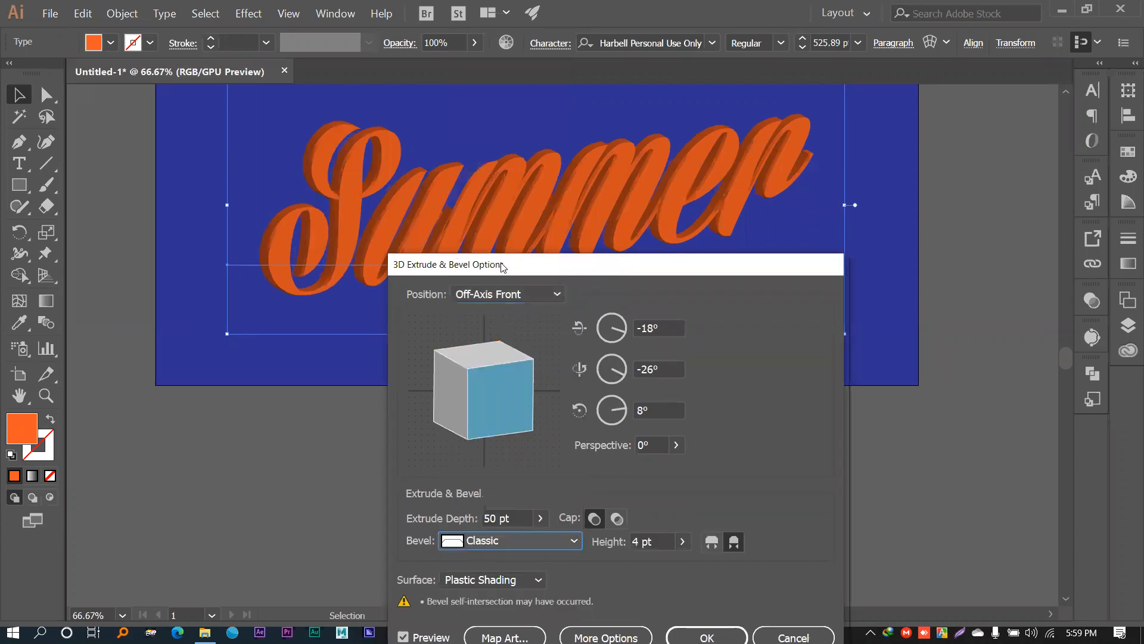
drag(505, 267, 525, 319)
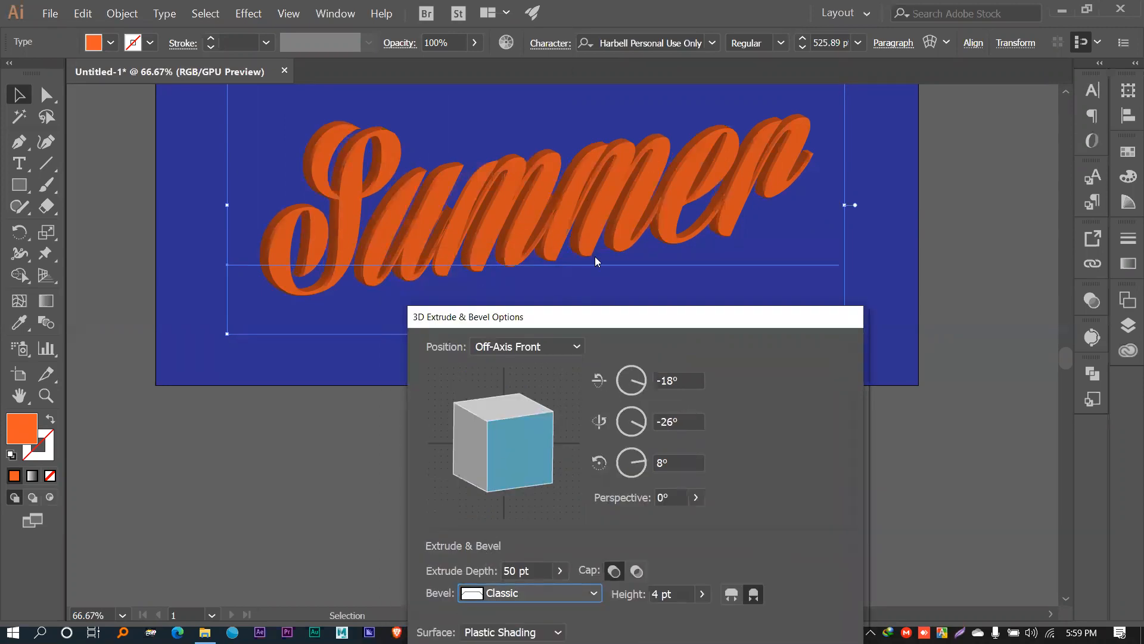
click(501, 595)
click(494, 375)
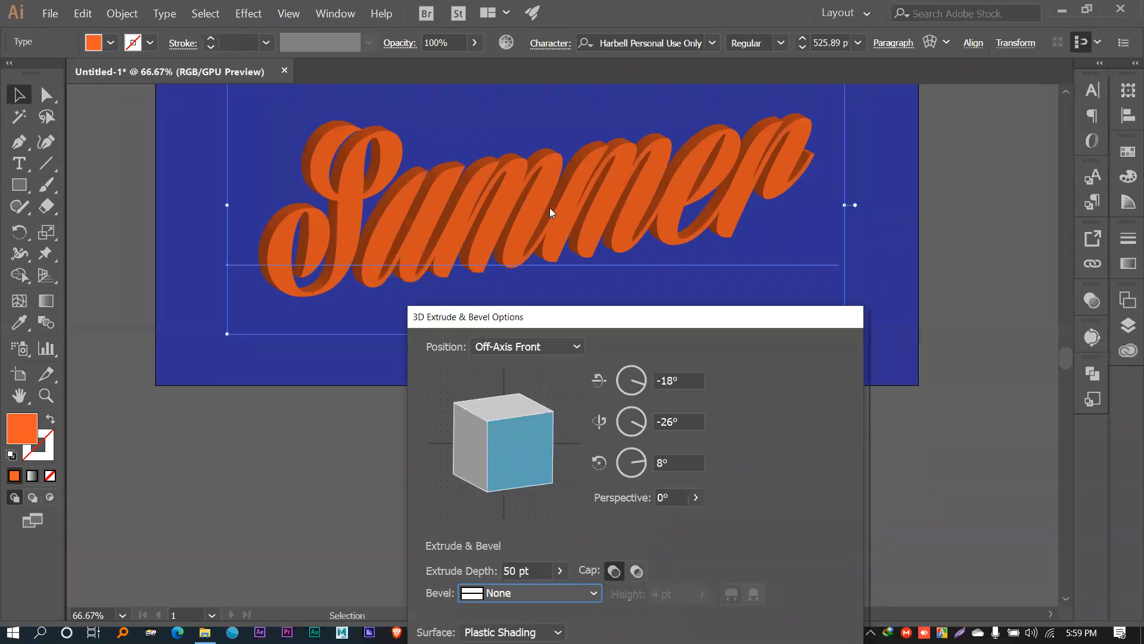
click(501, 594)
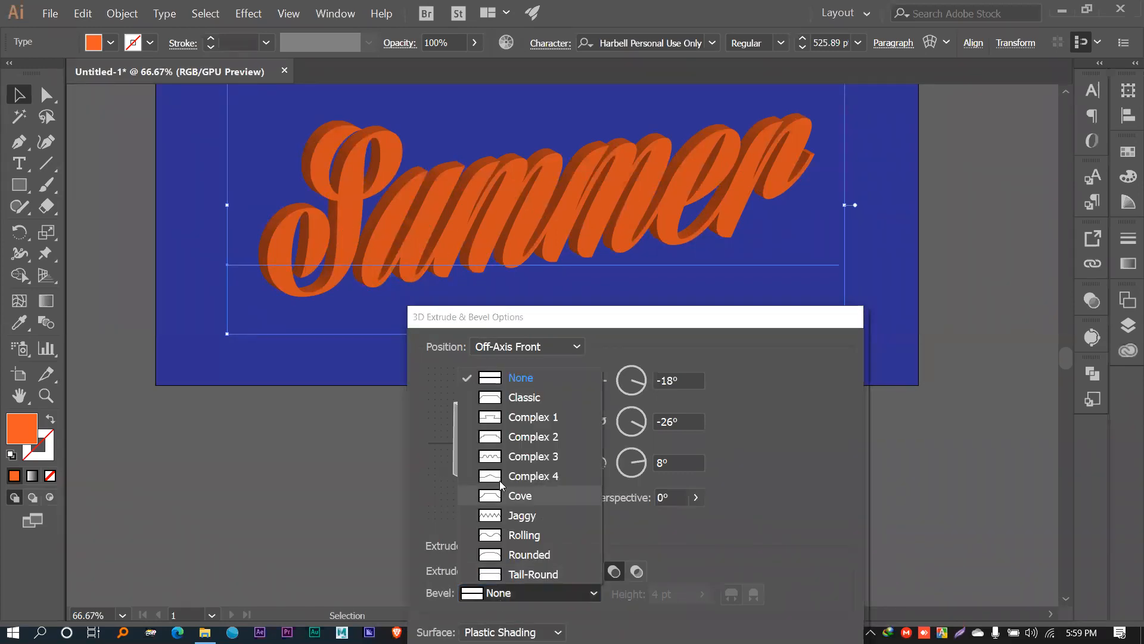
click(494, 395)
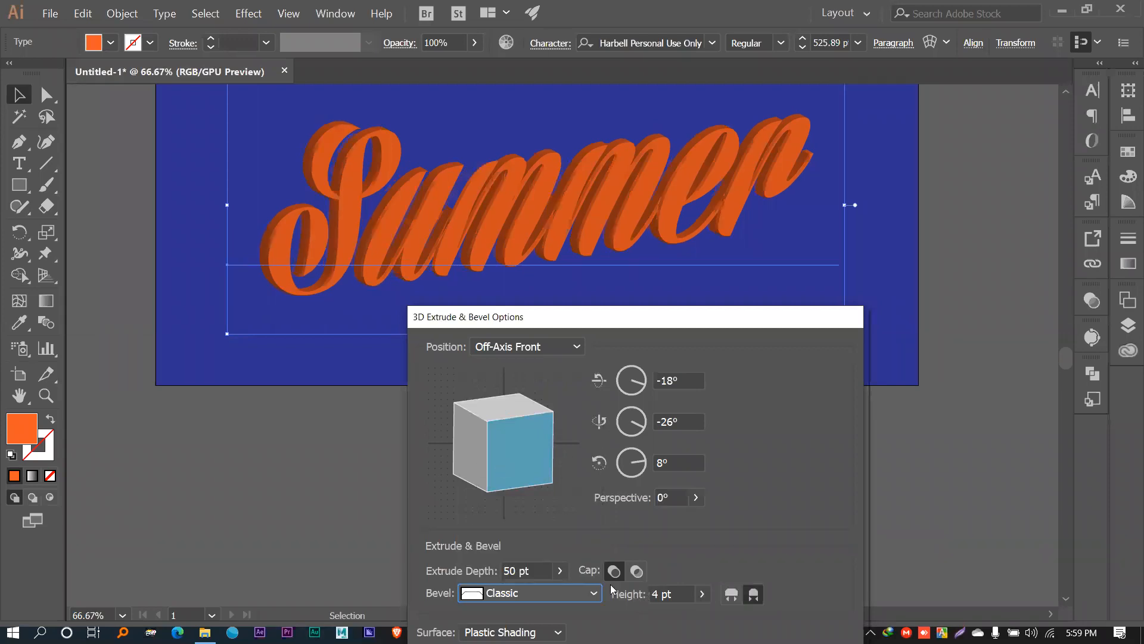
Step: Increase the extrude depth of the "Summer" lettering to 606 pt
click(559, 570)
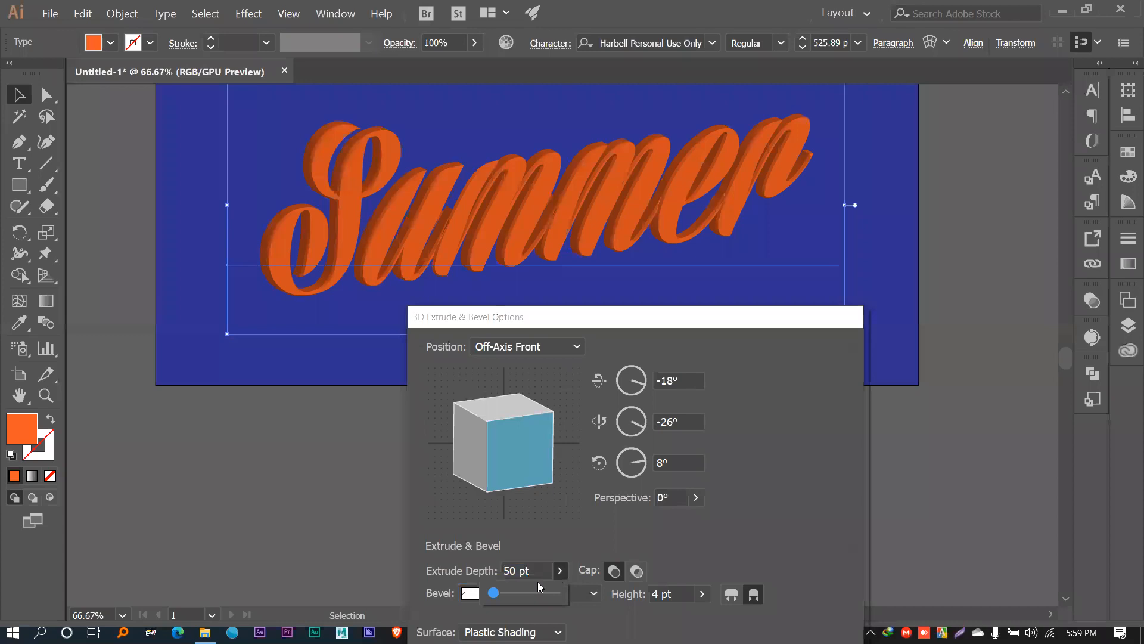
drag(494, 592, 513, 593)
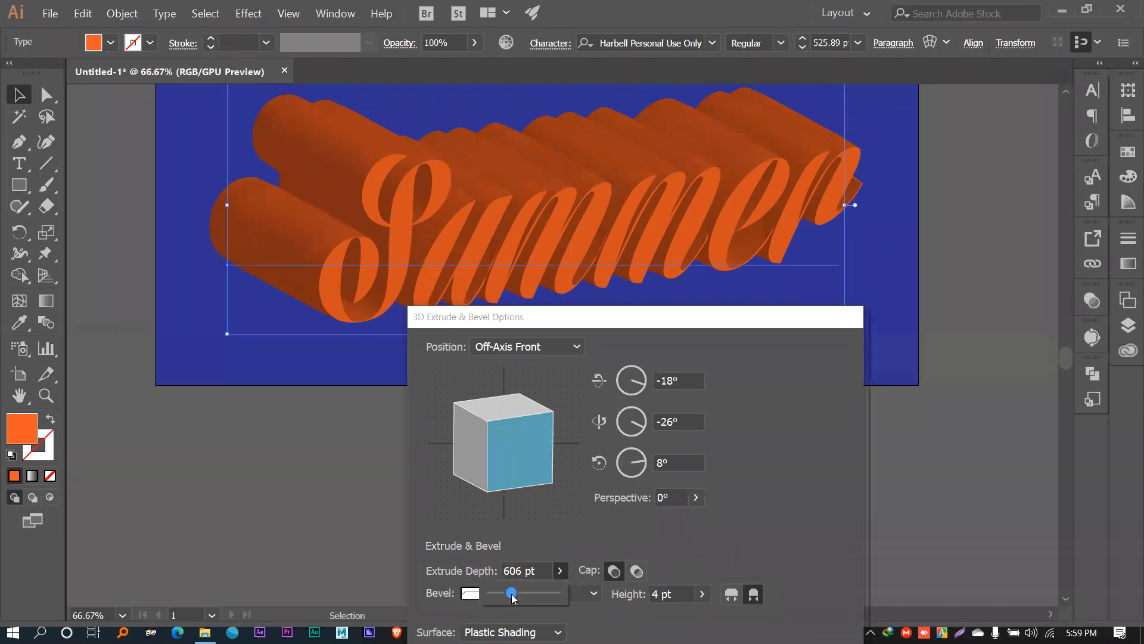
click(544, 458)
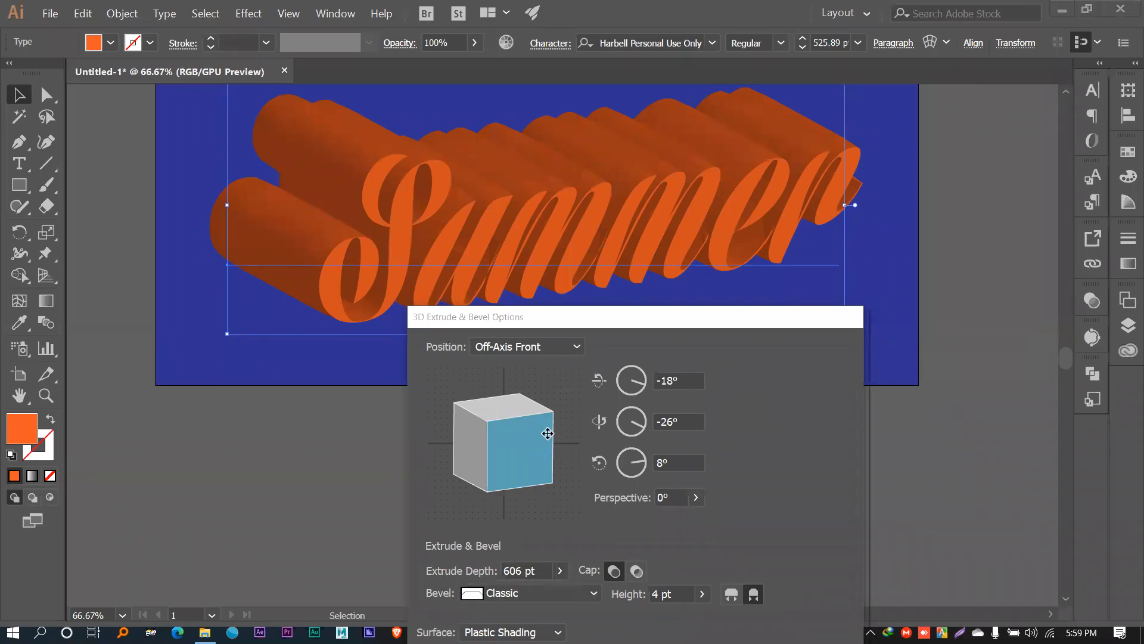
Step: Try various X and Y axis rotations on the deep extrusion, up to 114° on X and 102° on Y
click(645, 423)
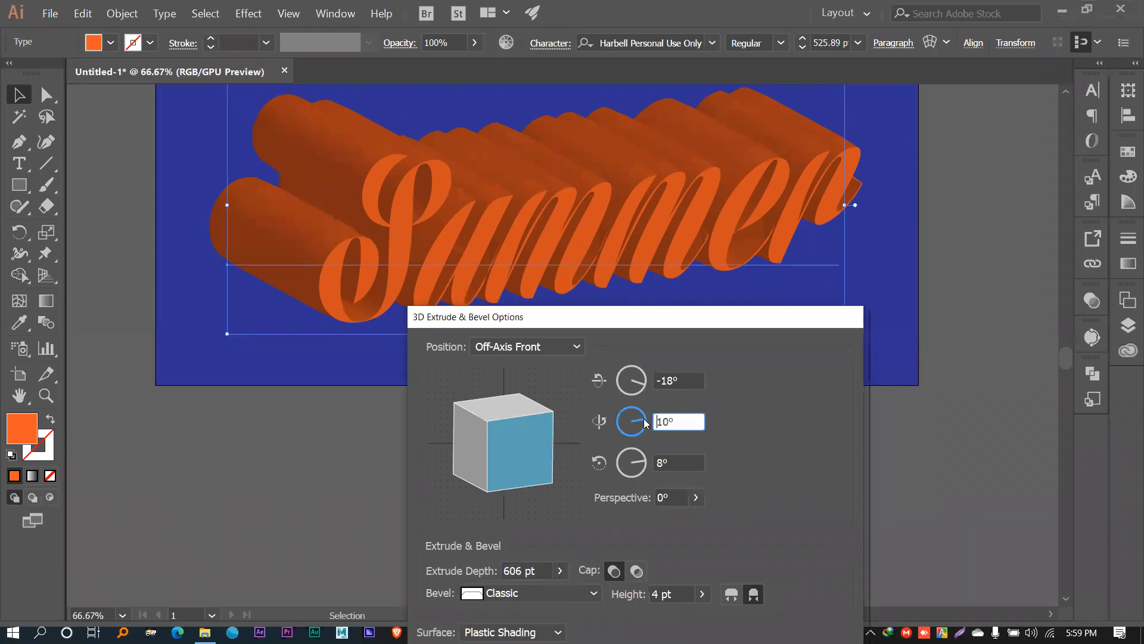
drag(645, 420, 645, 419)
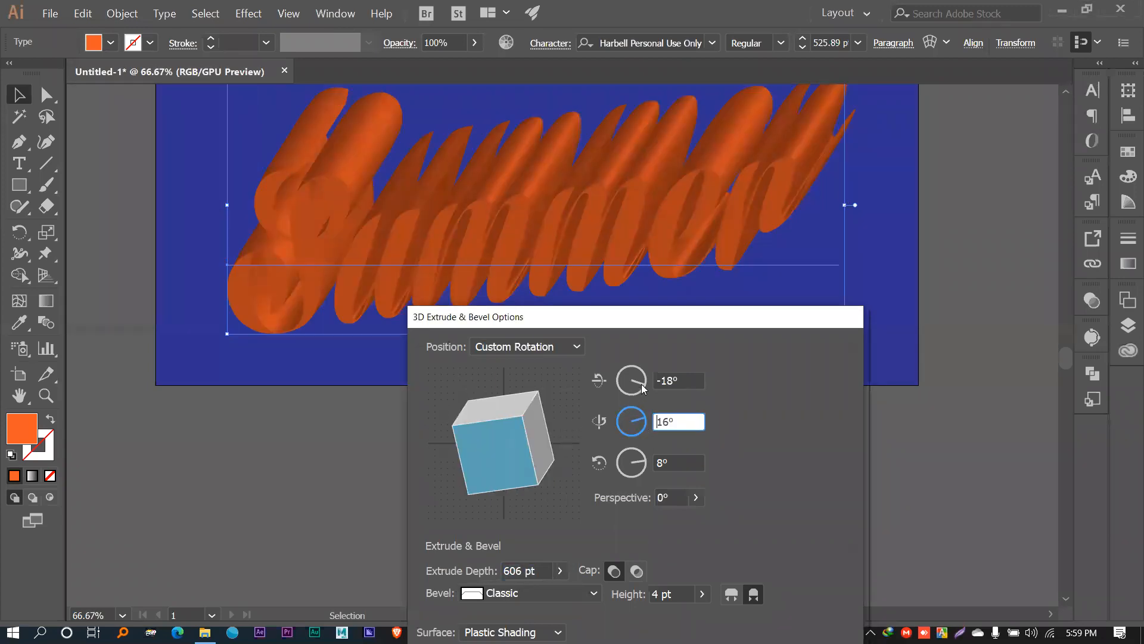
click(644, 388)
click(645, 377)
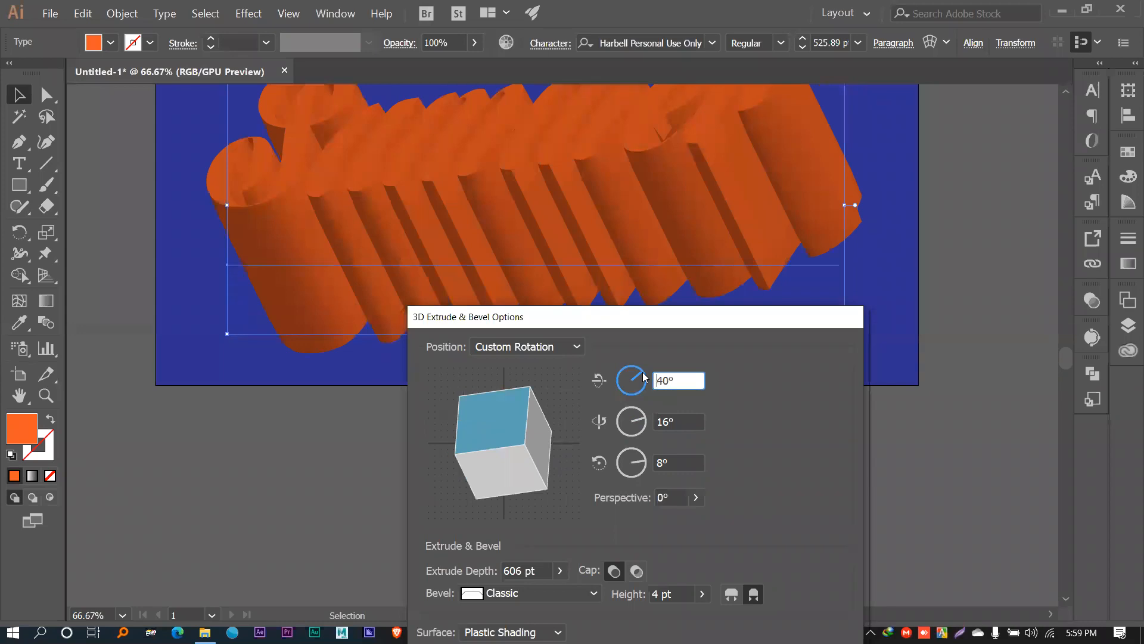
click(626, 417)
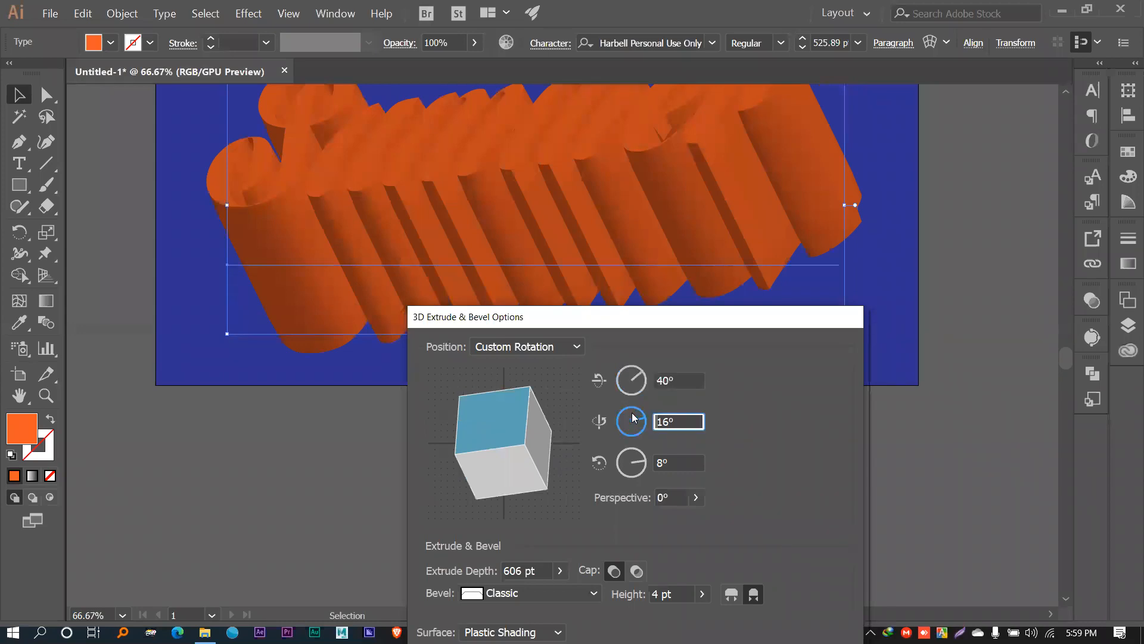
drag(624, 419, 641, 381)
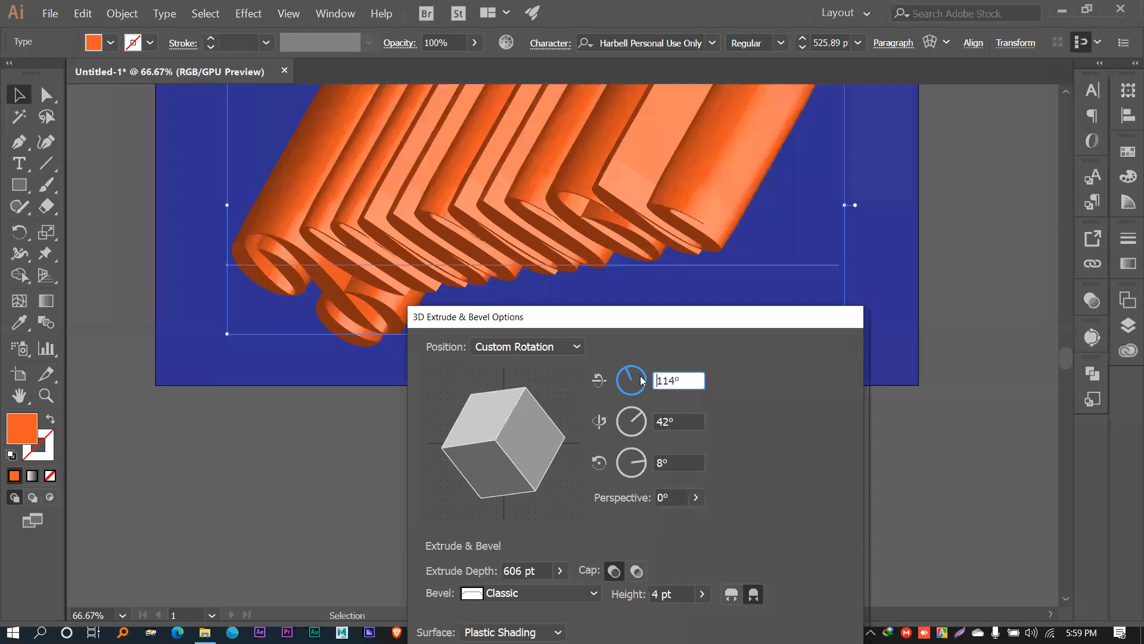
click(638, 379)
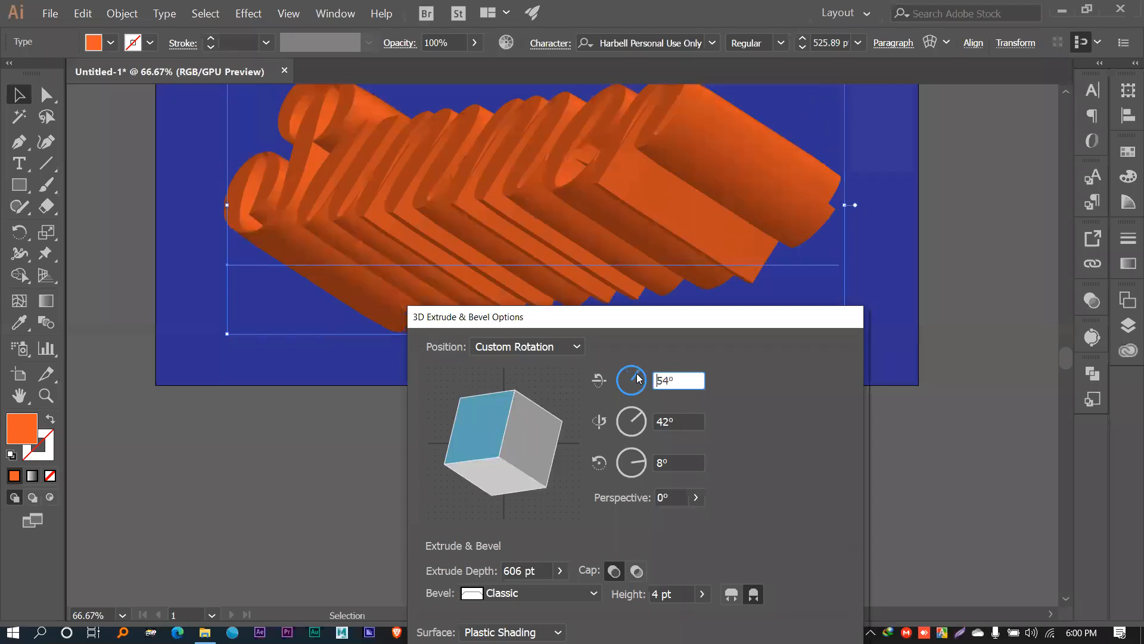
click(639, 419)
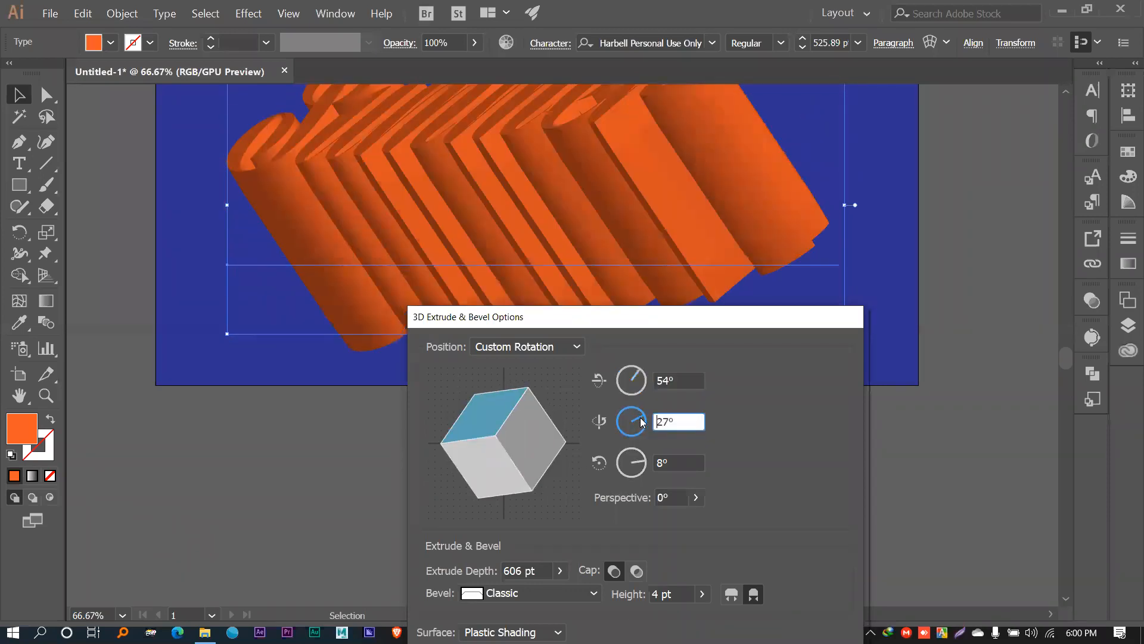
click(631, 414)
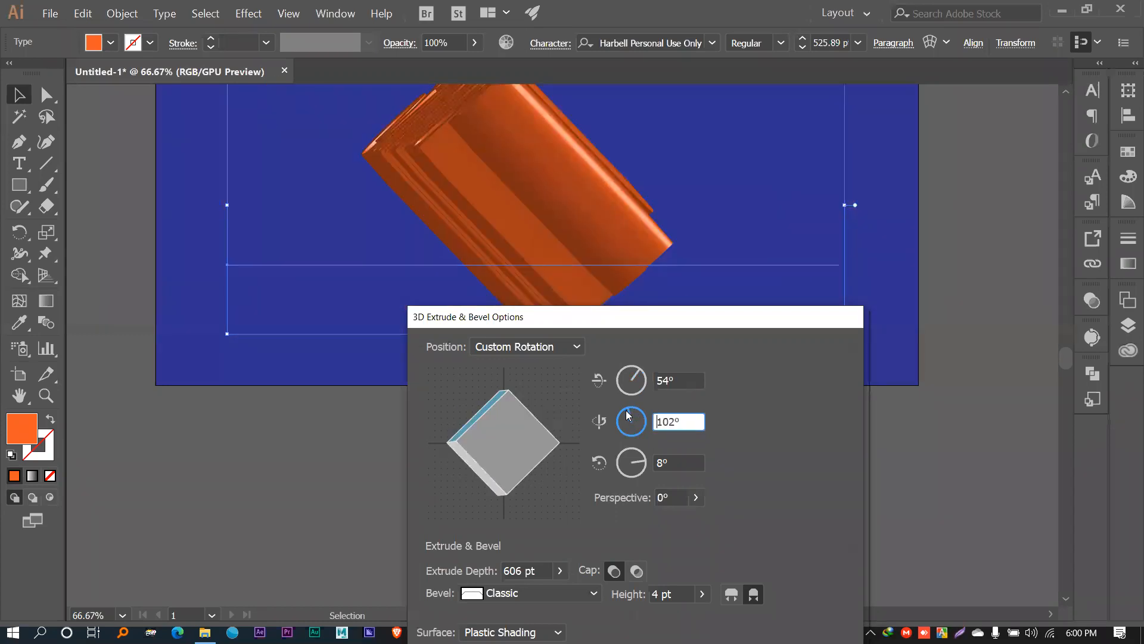
Step: Try free rotations of the deep extrusion and varied X-axis angles, ending at 14° X, -1° Y and -18° Z
drag(480, 435, 541, 486)
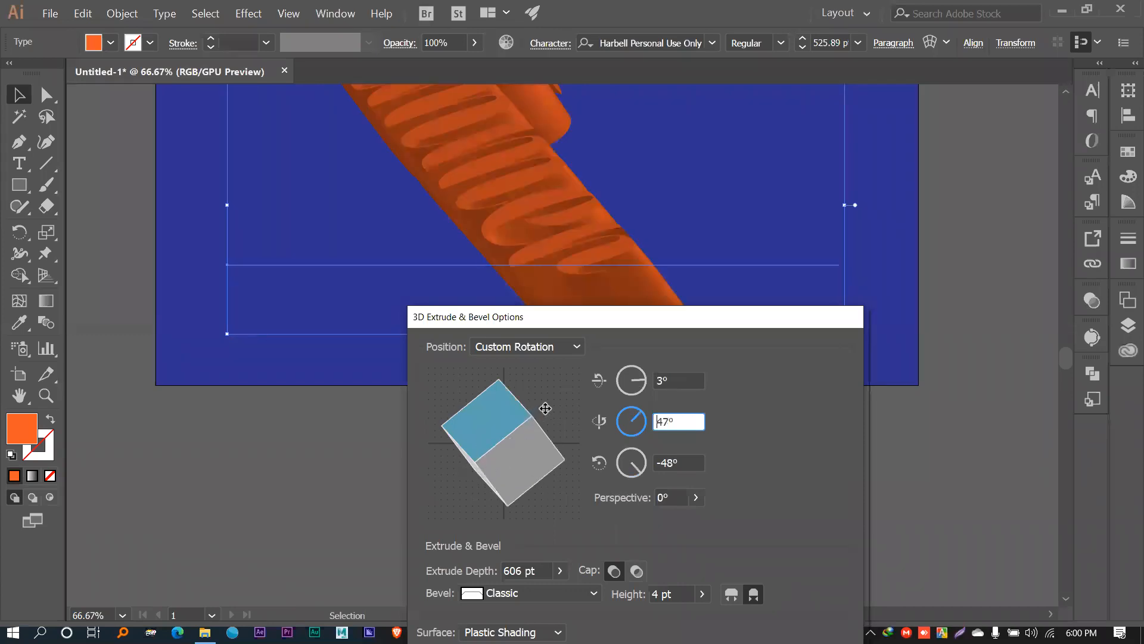
drag(492, 455, 587, 414)
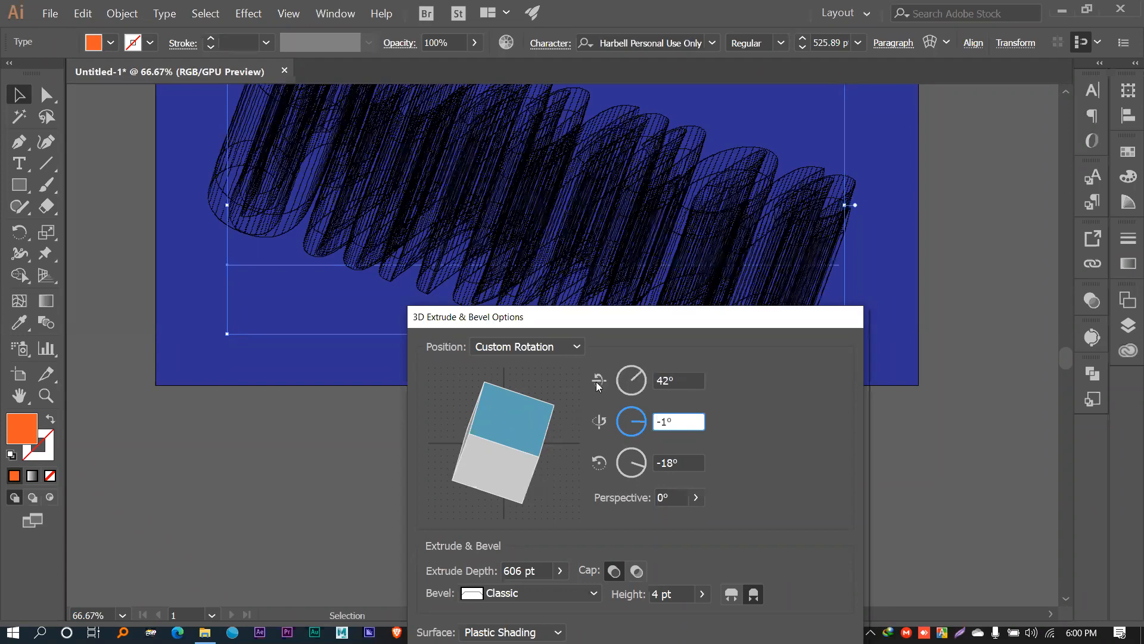
click(639, 380)
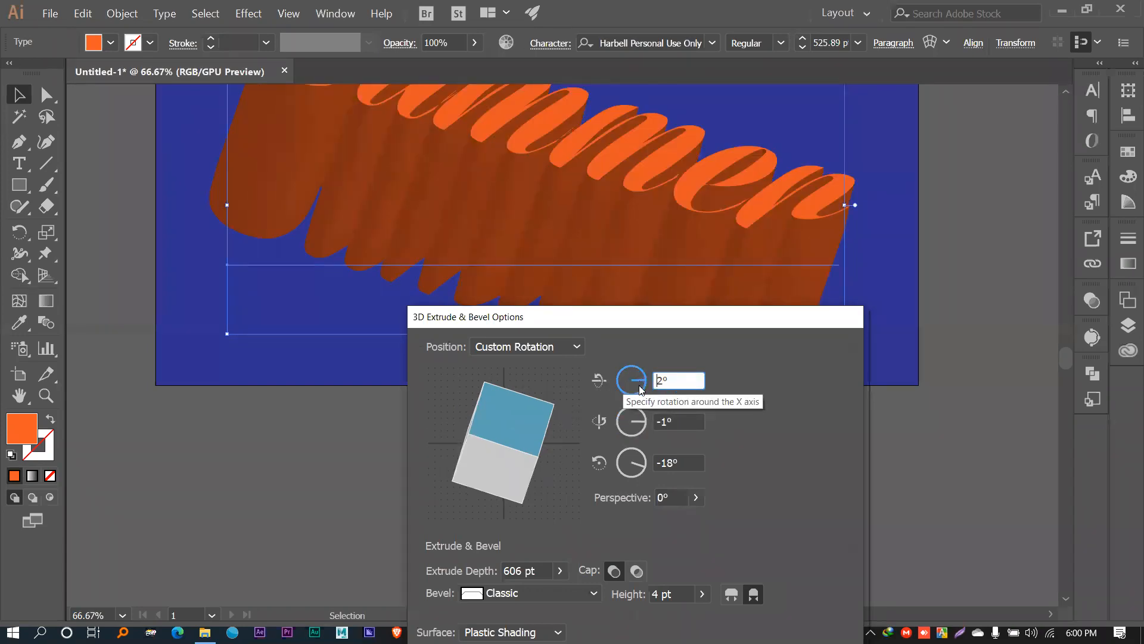
click(640, 387)
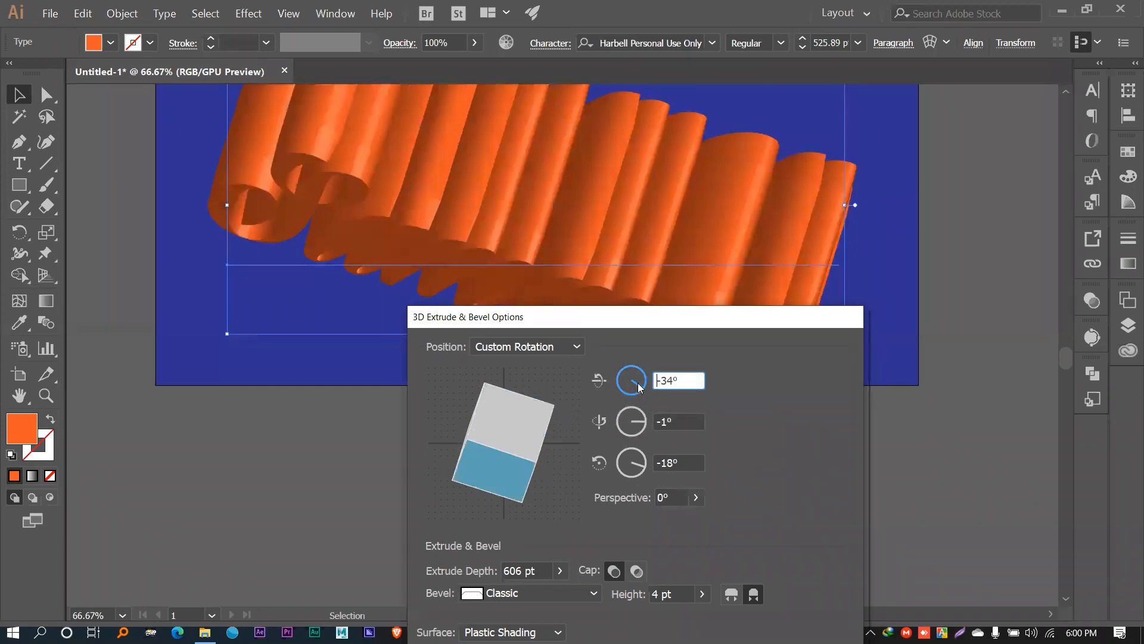
click(644, 383)
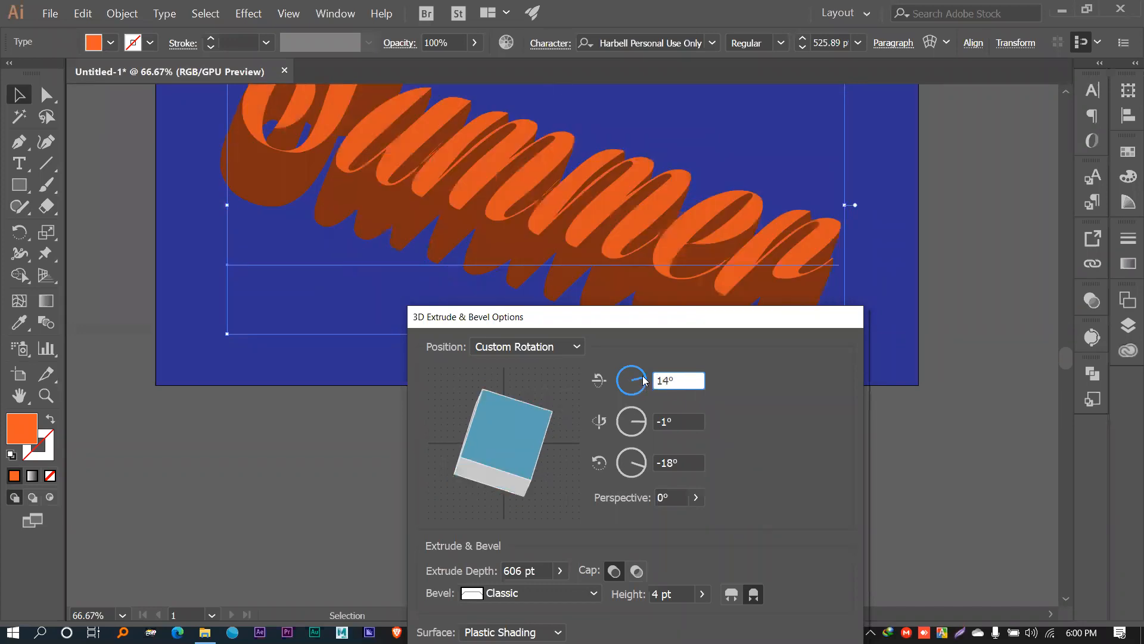
Step: Compare the hollow and solid caps, keep the solid cap, and try an extrude depth of 1365 pt
drag(610, 325, 578, 271)
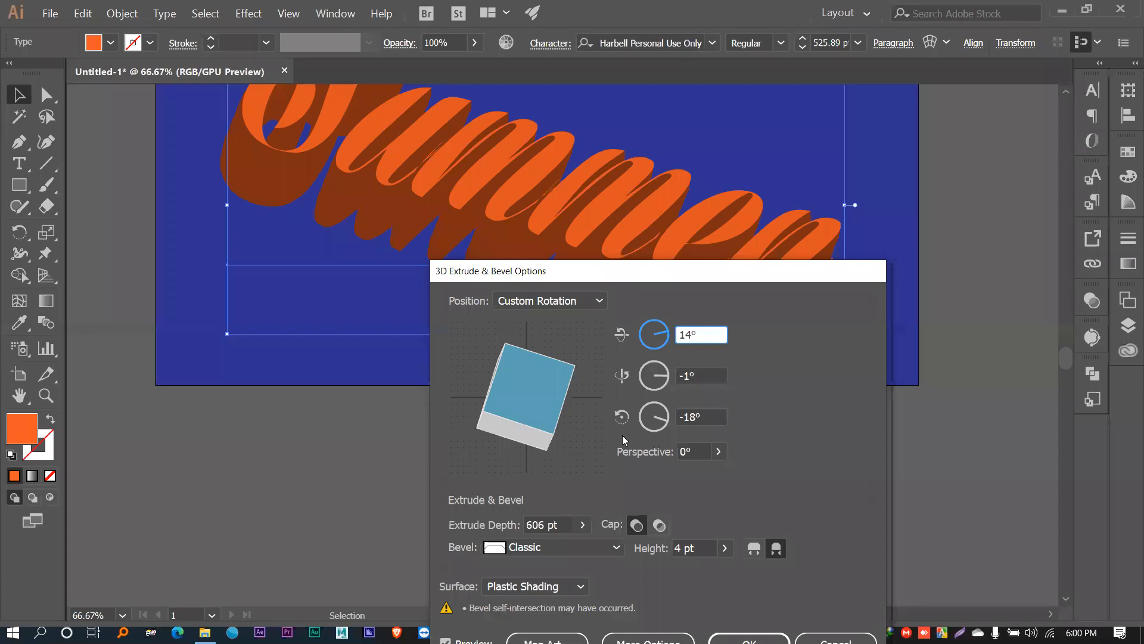
click(660, 525)
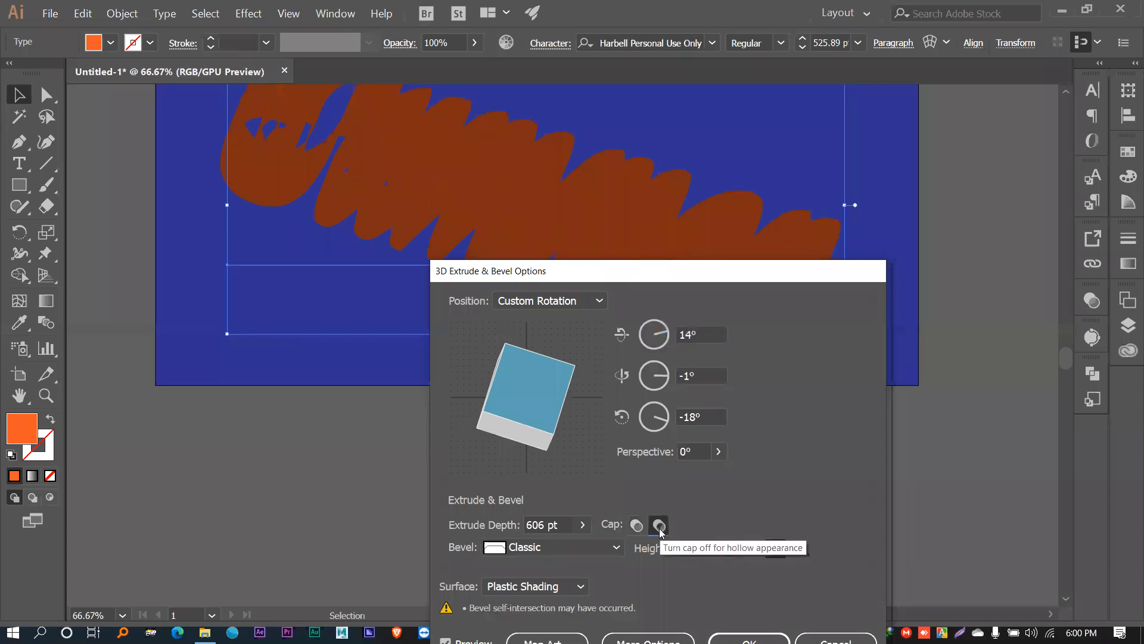
click(636, 525)
click(566, 523)
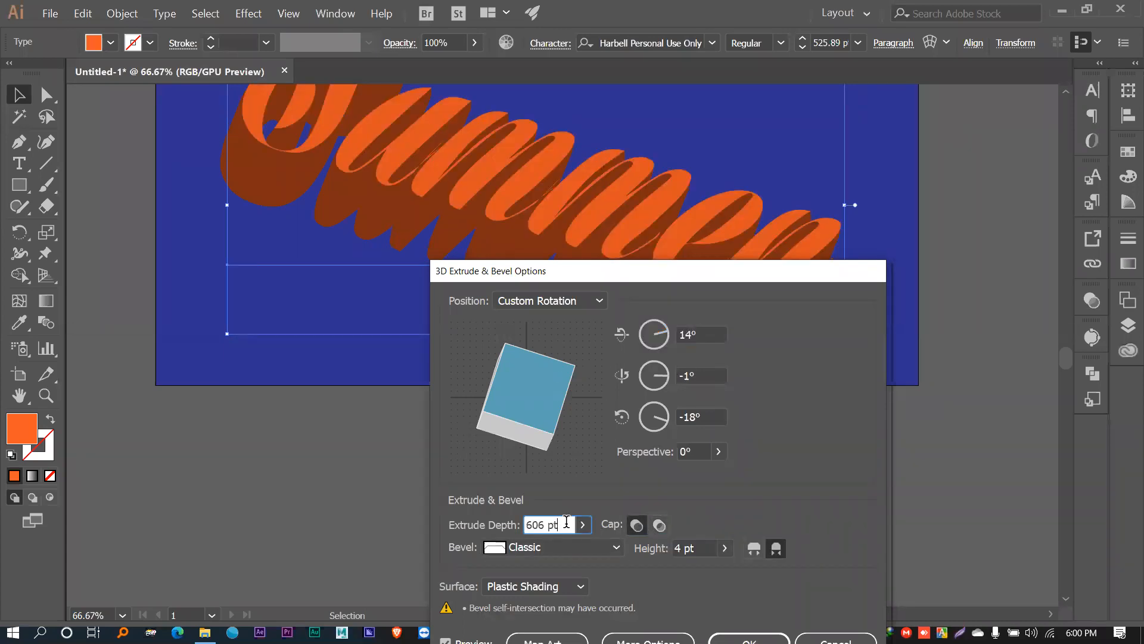
click(582, 524)
drag(534, 548, 527, 550)
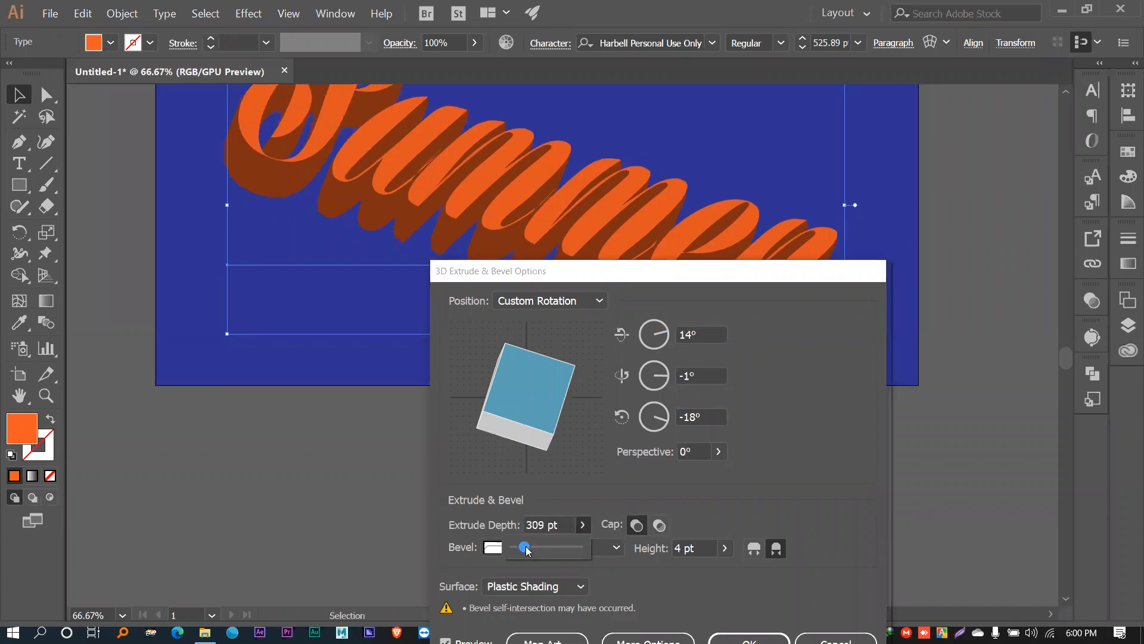
drag(595, 274, 600, 394)
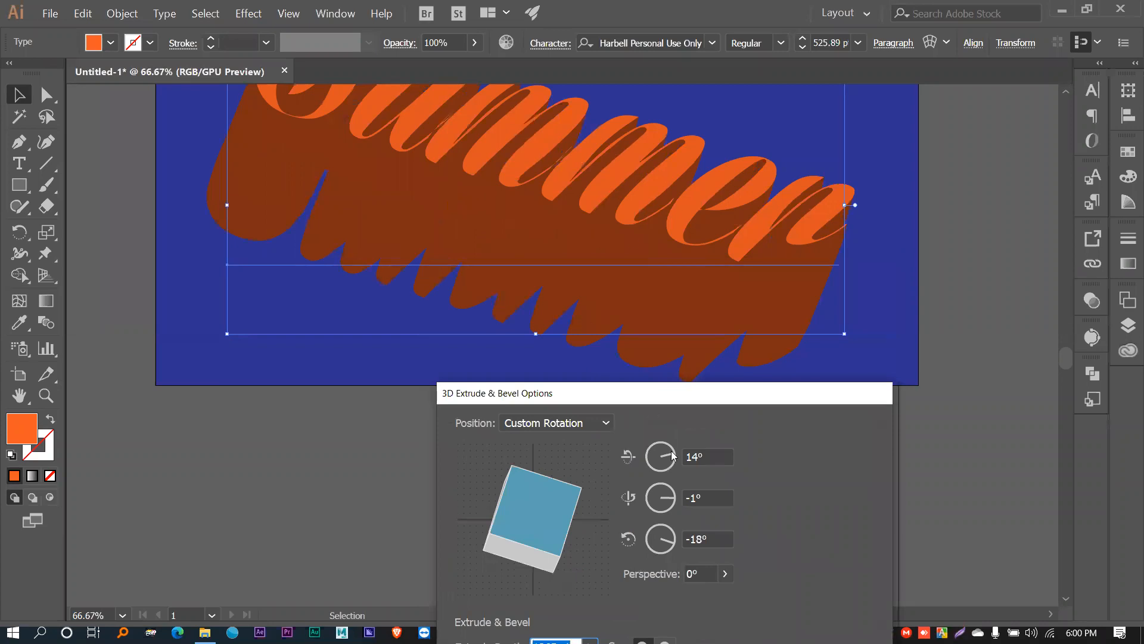
Step: Try a Z-axis rotation of 66° with a 40° perspective, and discard the extrusion settings
mouse_move(661, 546)
mouse_down()
mouse_move(654, 533)
mouse_move(663, 530)
mouse_up()
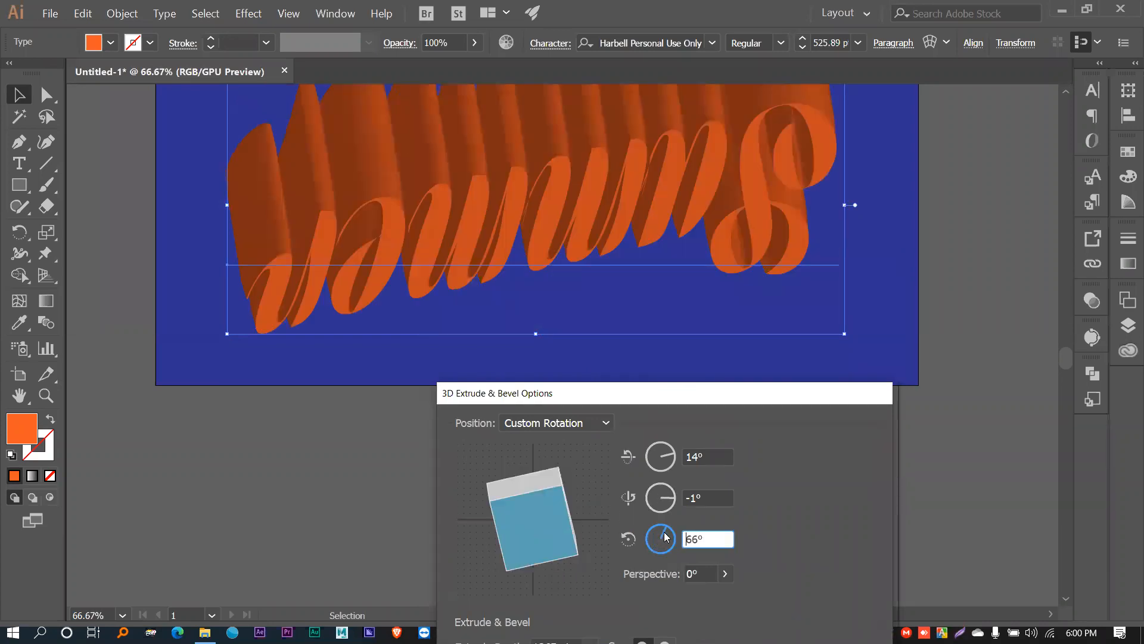
click(723, 573)
click(724, 574)
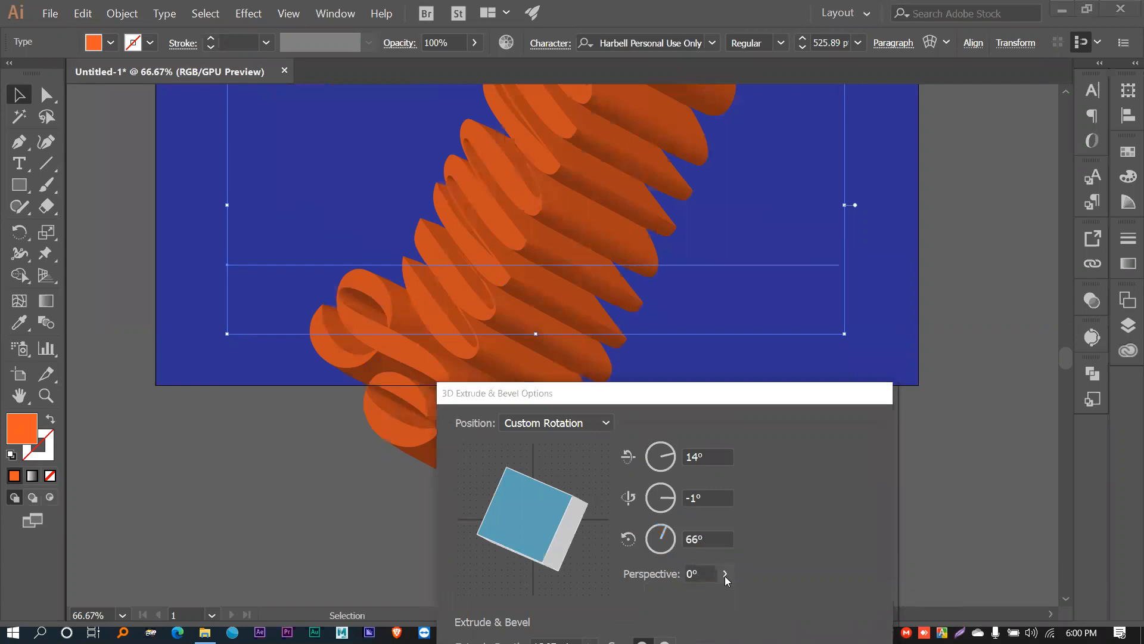
drag(659, 597, 680, 598)
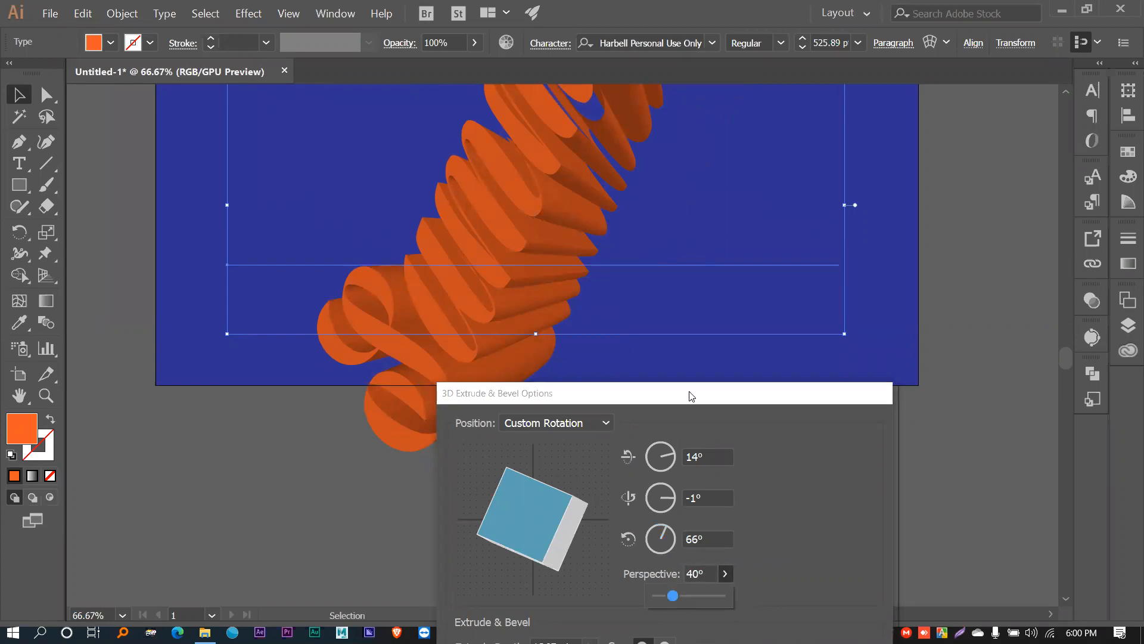
click(675, 401)
drag(704, 395, 690, 265)
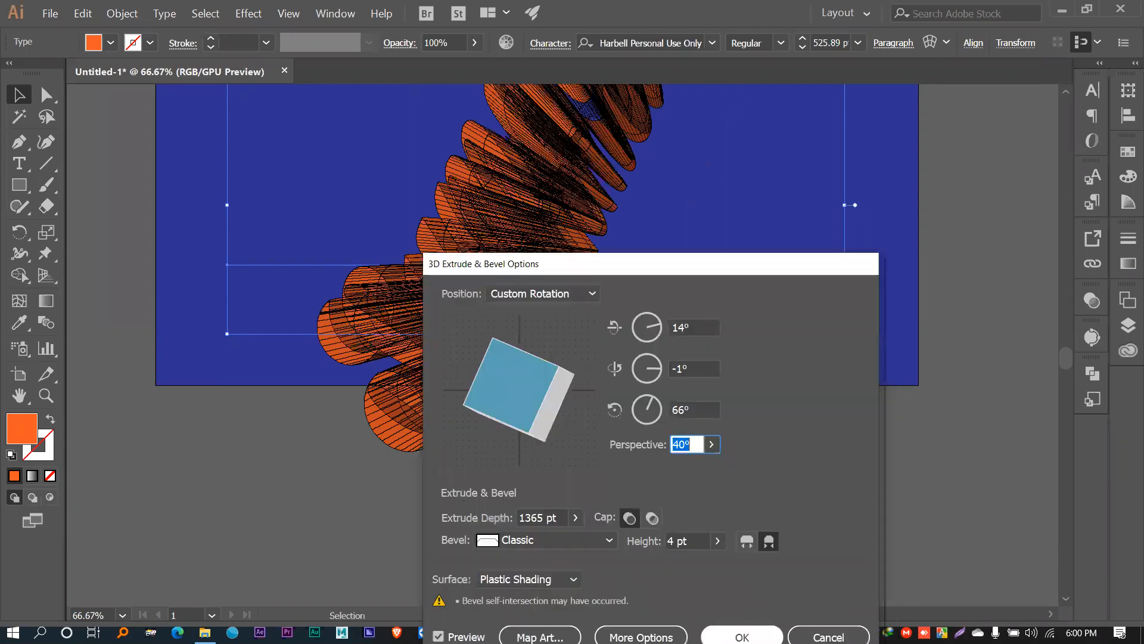
key(Escape)
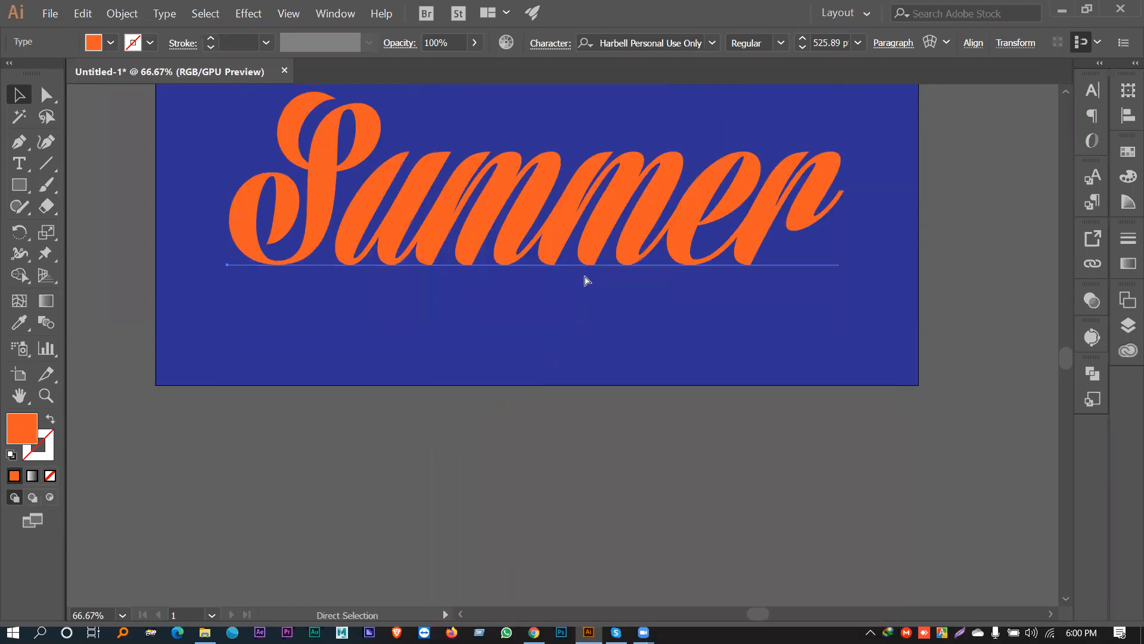
key(ctrl+minus)
drag(580, 275, 535, 254)
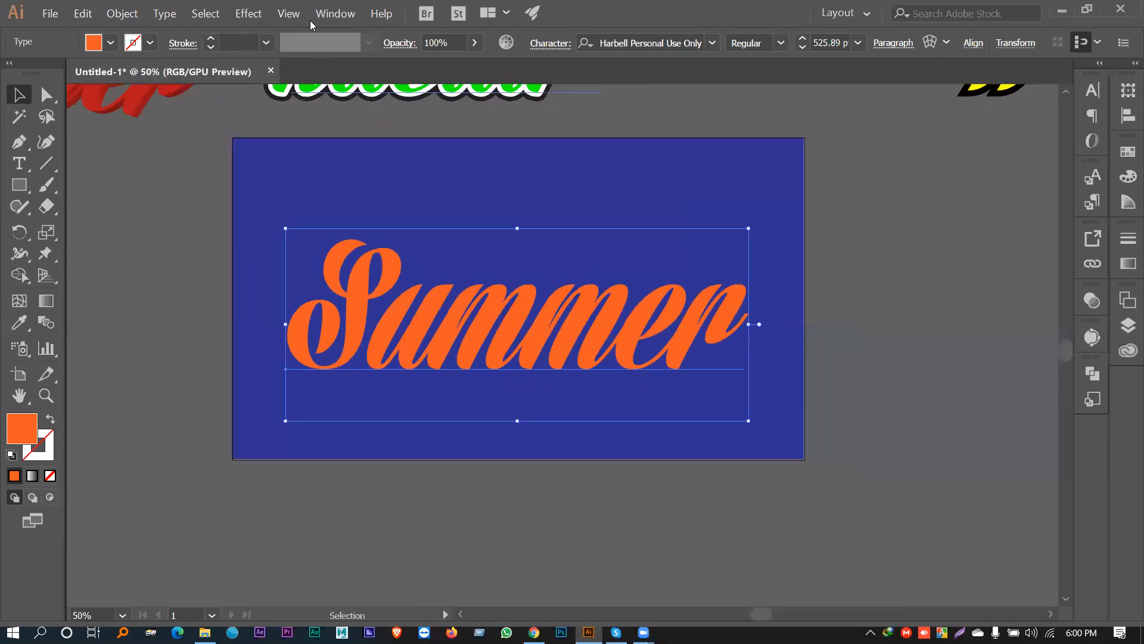
click(248, 13)
mouse_move(315, 102)
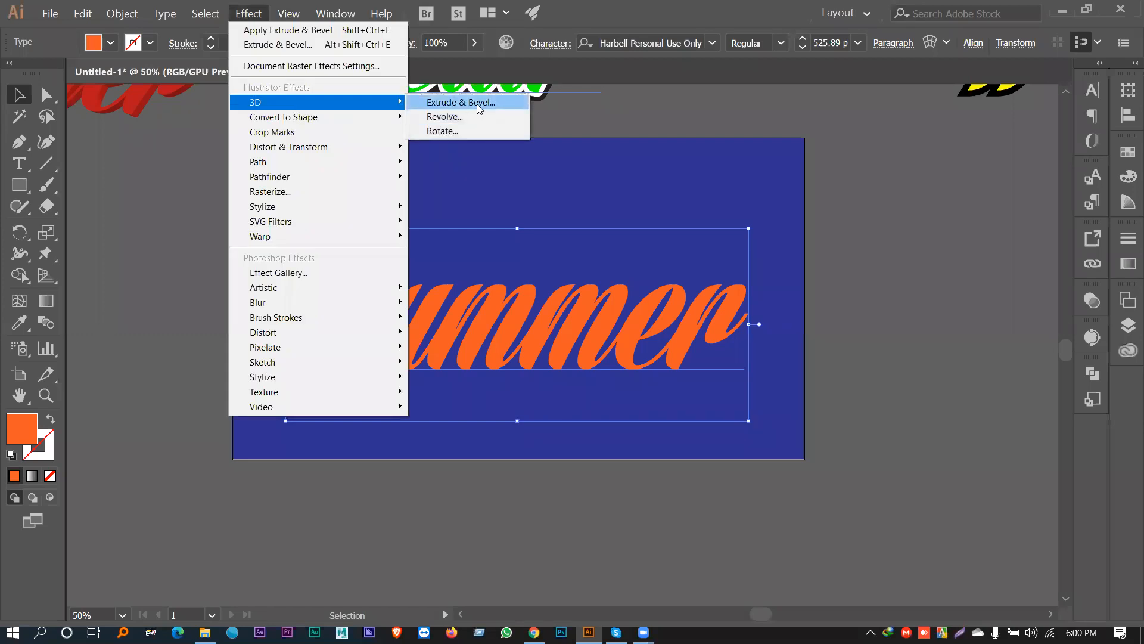
click(477, 104)
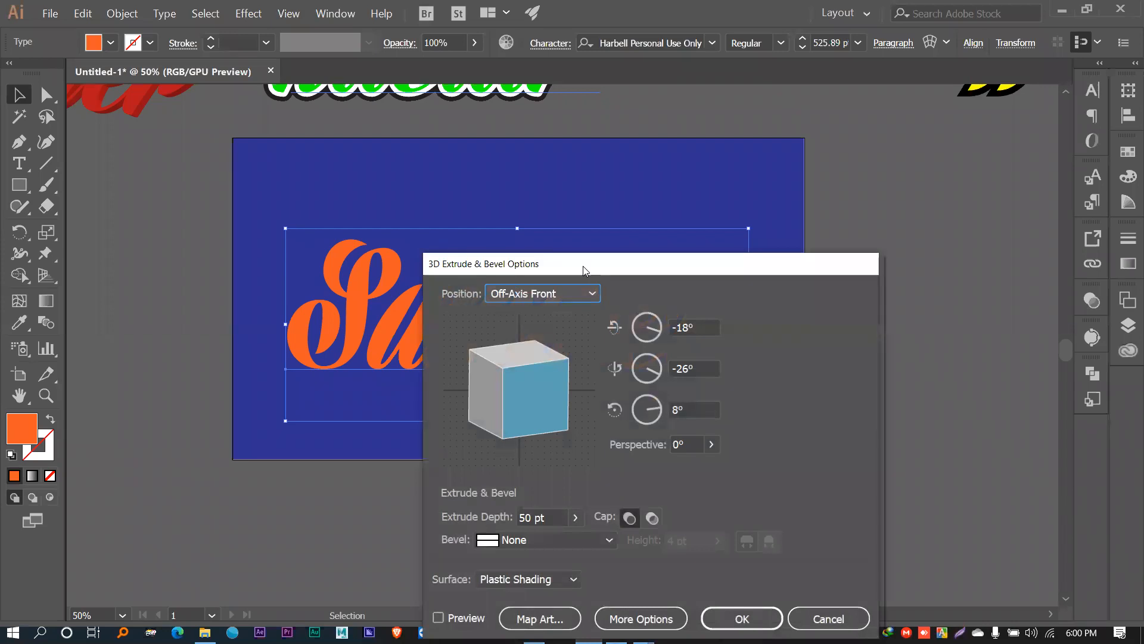
drag(584, 268, 838, 127)
key(Escape)
Step: Hide the toolbars and panels around the canvas
drag(720, 326, 502, 324)
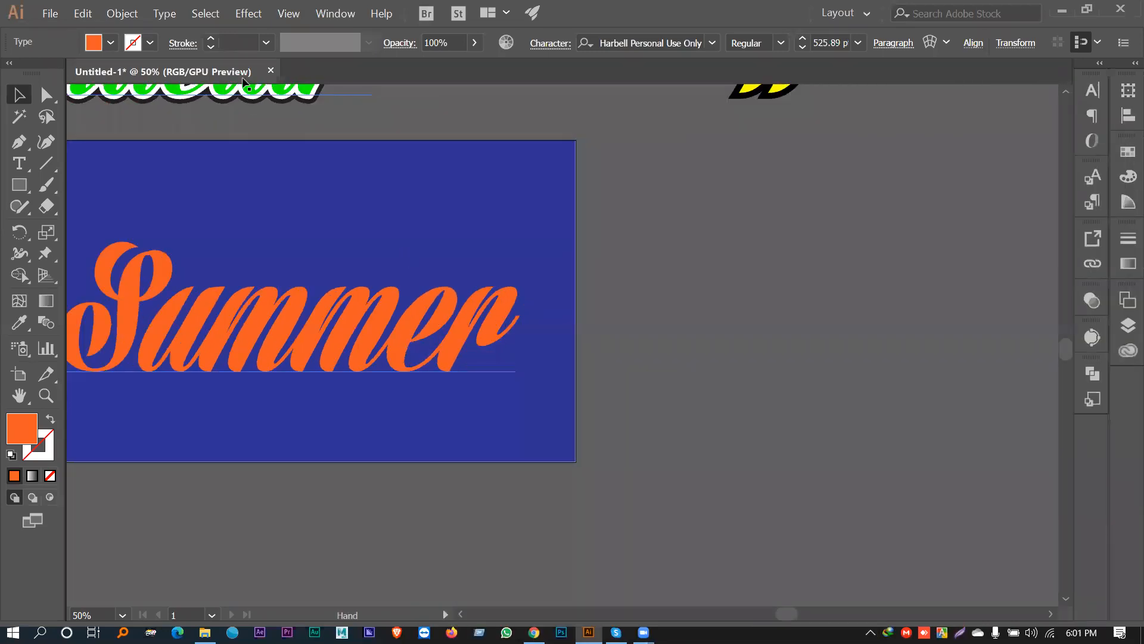
key(Tab)
drag(598, 270, 603, 271)
Step: Start 3D Extrude & Bevel on the orange "Summer" lettering with the preview on, and set the extrude depth to 494 pt
click(441, 280)
click(249, 14)
mouse_move(264, 104)
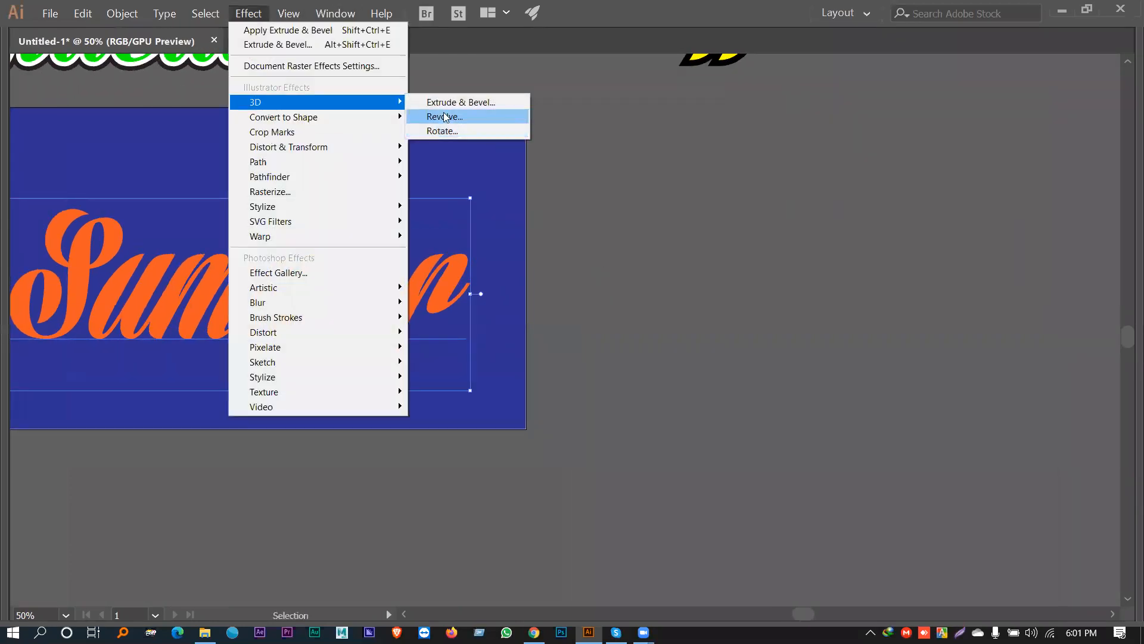
click(438, 102)
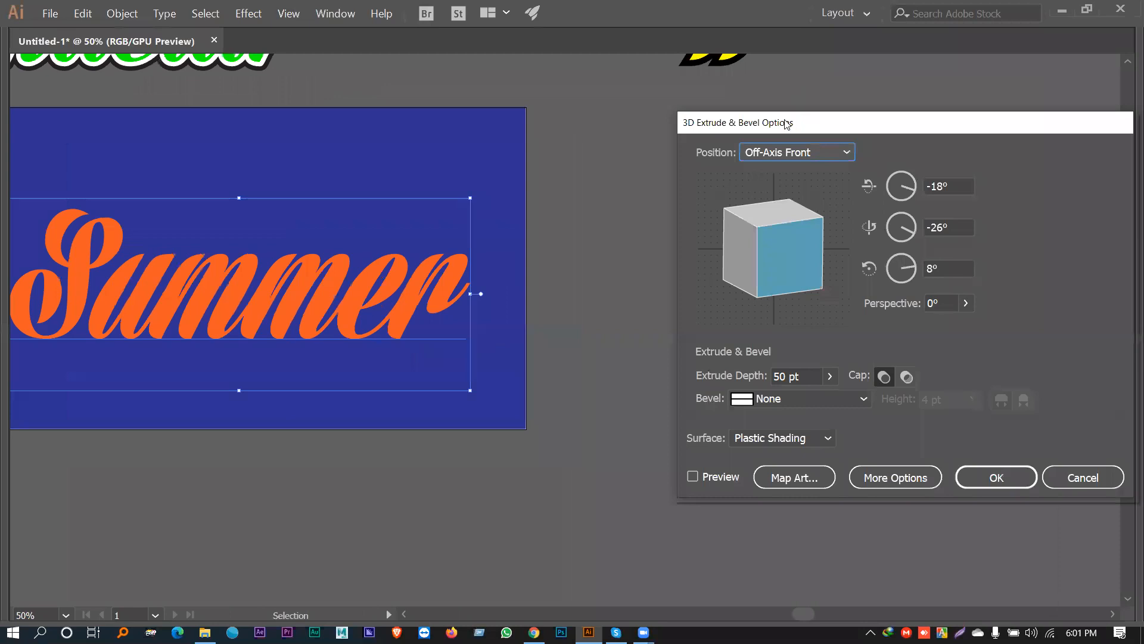
drag(803, 127, 702, 109)
click(620, 458)
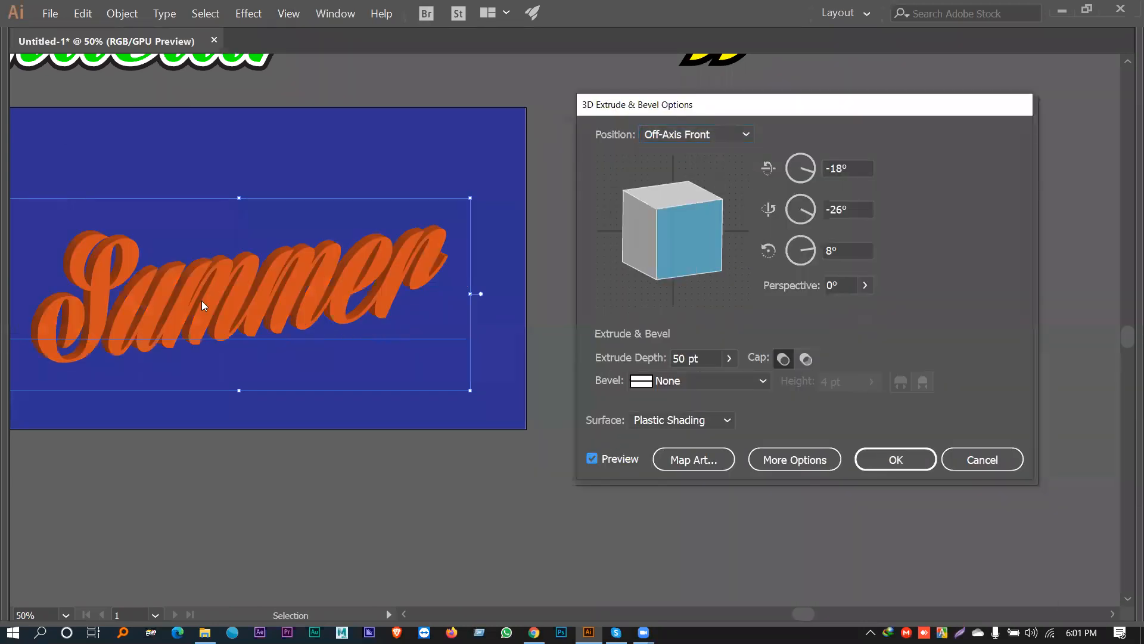
click(729, 359)
drag(662, 380, 678, 386)
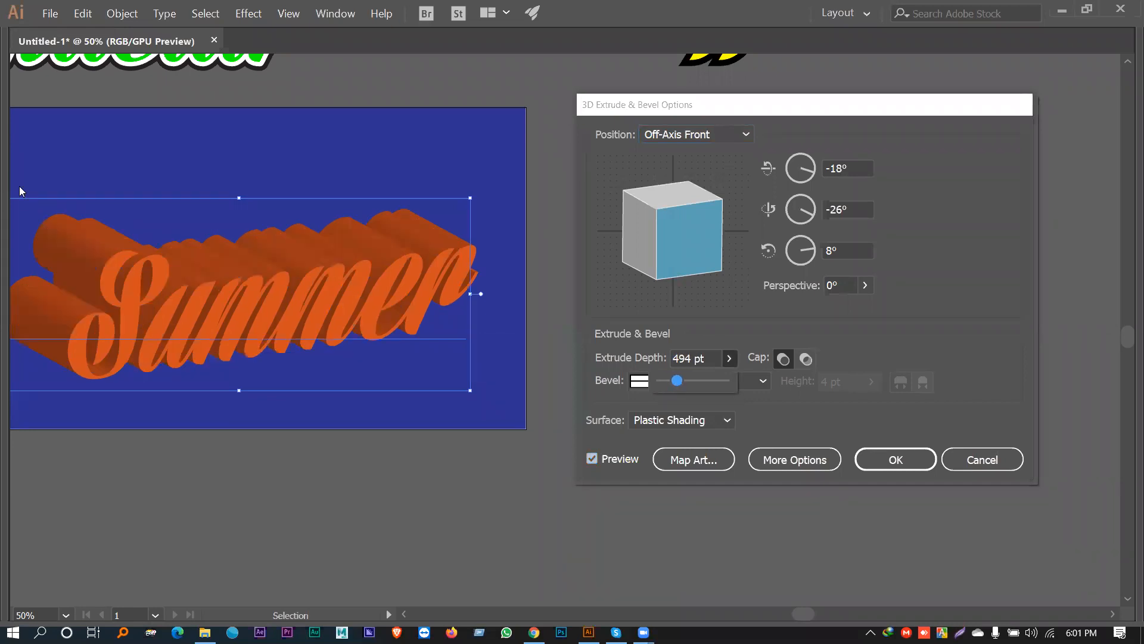
Step: Try perspective values of 36° and 120° on the extrusion, and reset the perspective to 0°
click(865, 285)
drag(796, 308, 811, 308)
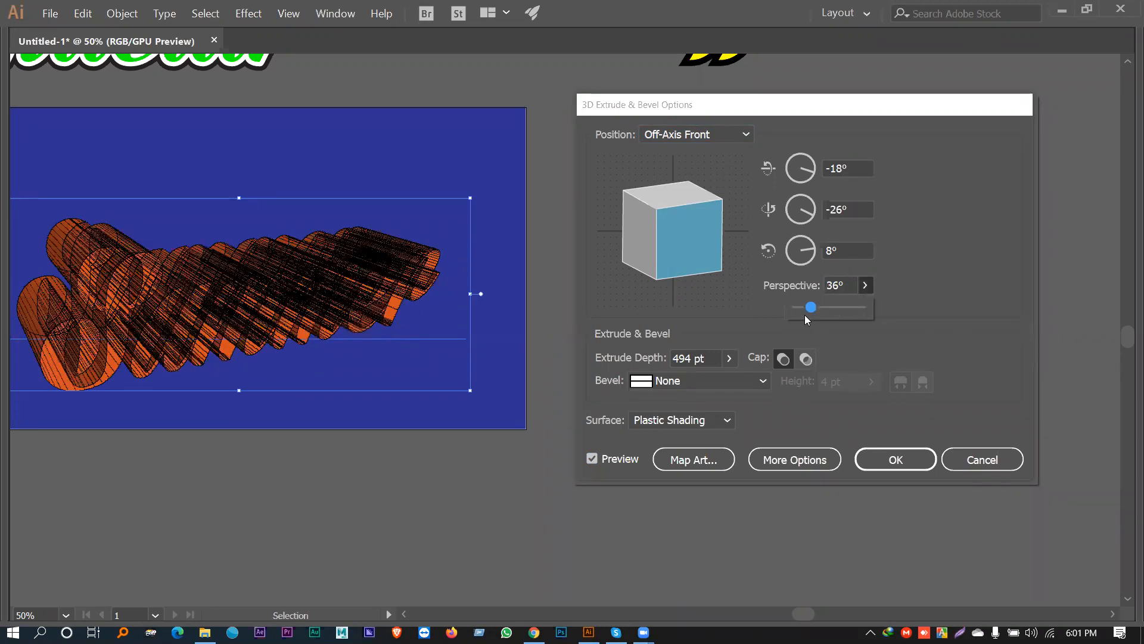
drag(814, 308, 845, 307)
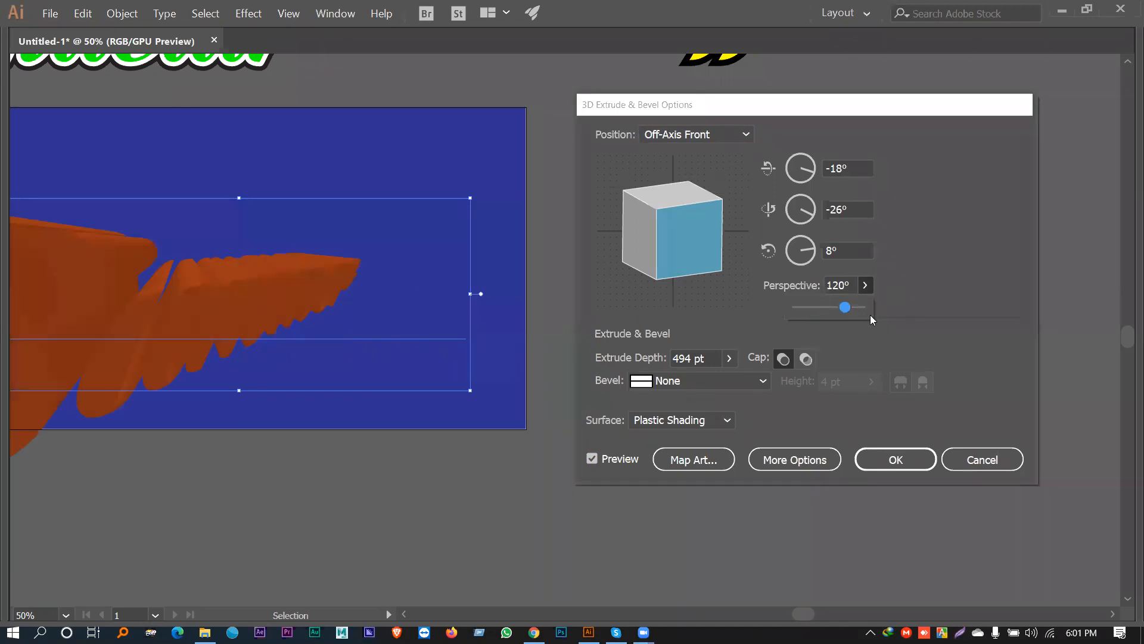
click(845, 285)
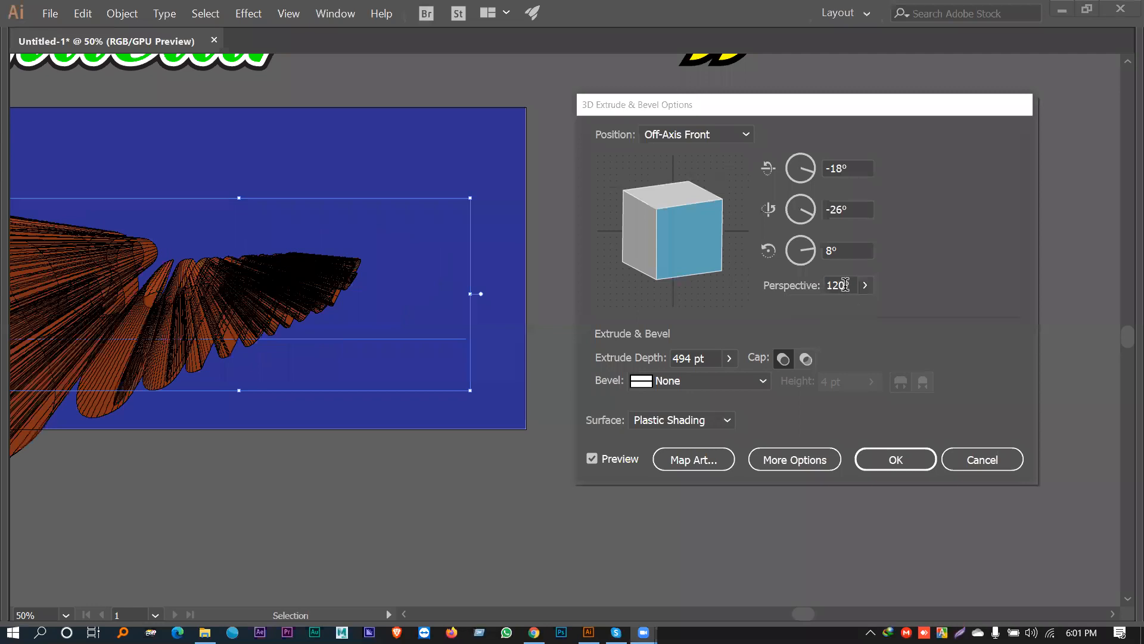
click(845, 284)
drag(844, 286, 797, 287)
text(0)
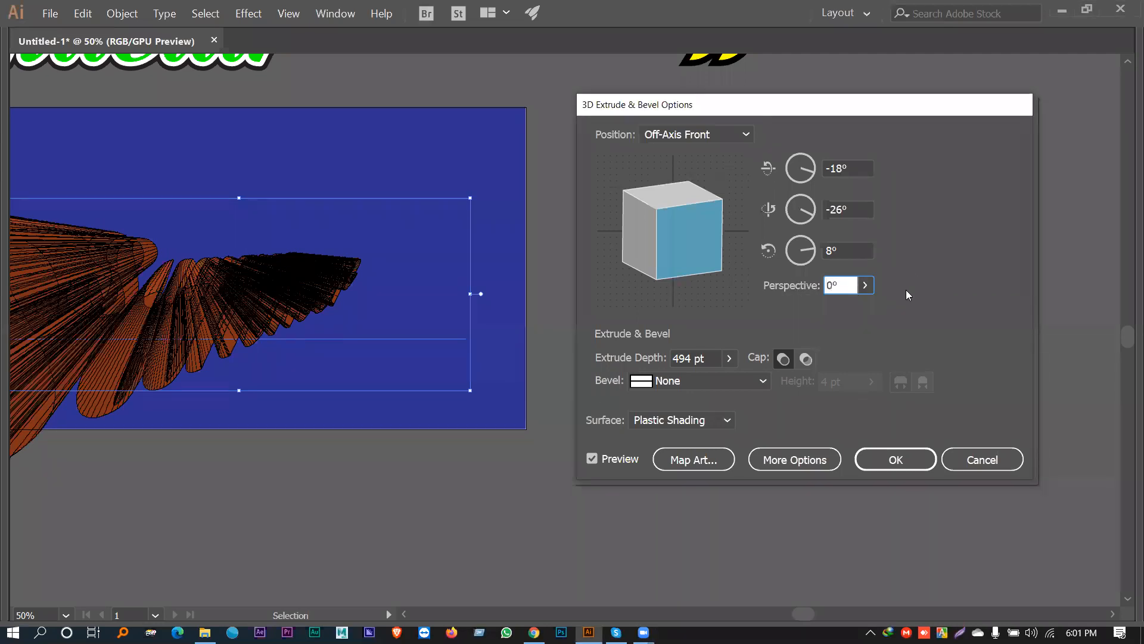
click(837, 250)
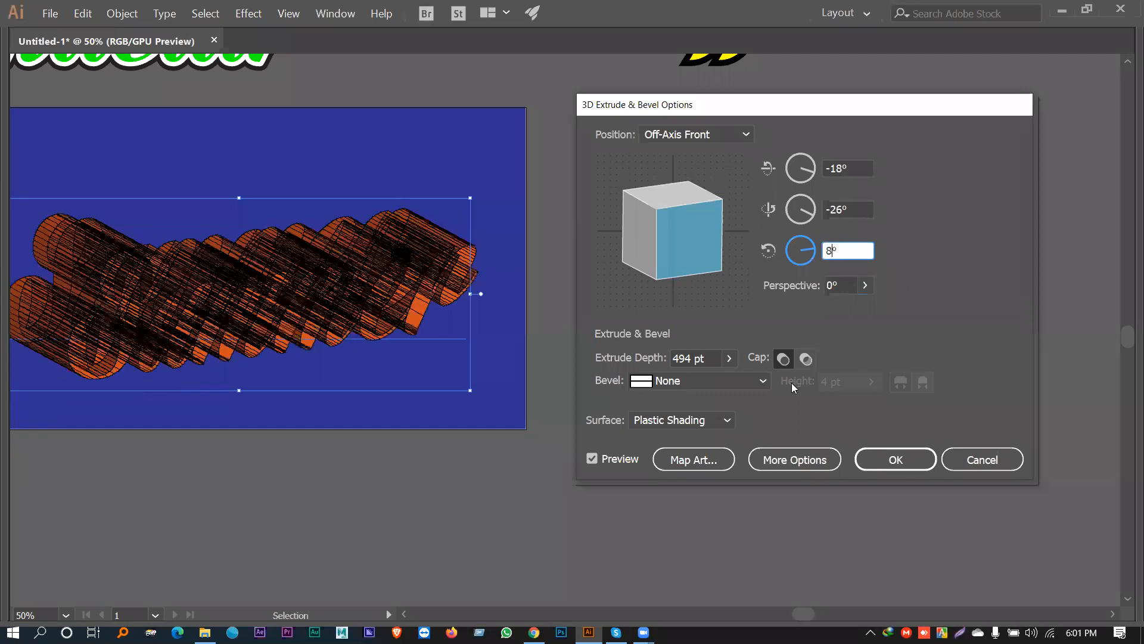
Step: Give the extrusion a Jaggy bevel, apply the effect and deselect the lettering
click(716, 385)
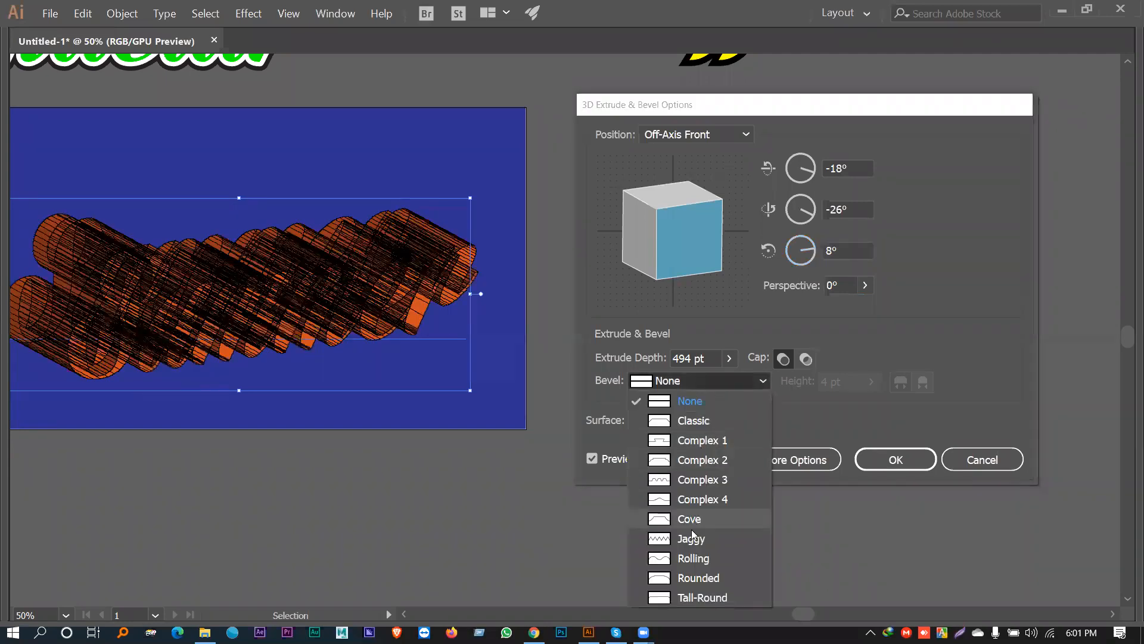
click(691, 543)
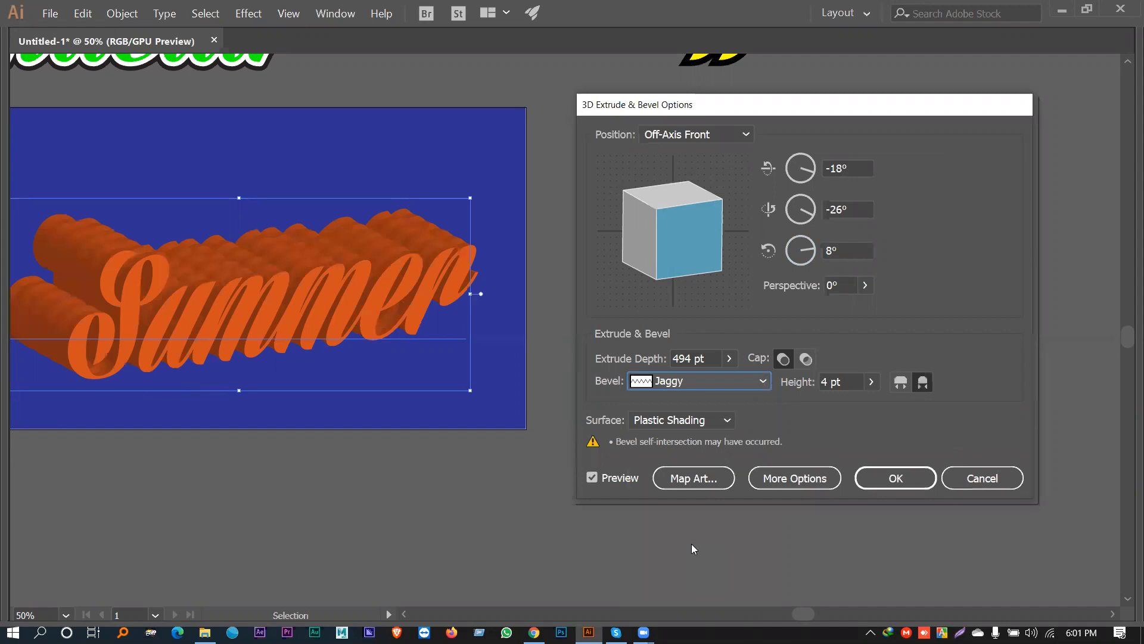
click(900, 474)
click(575, 320)
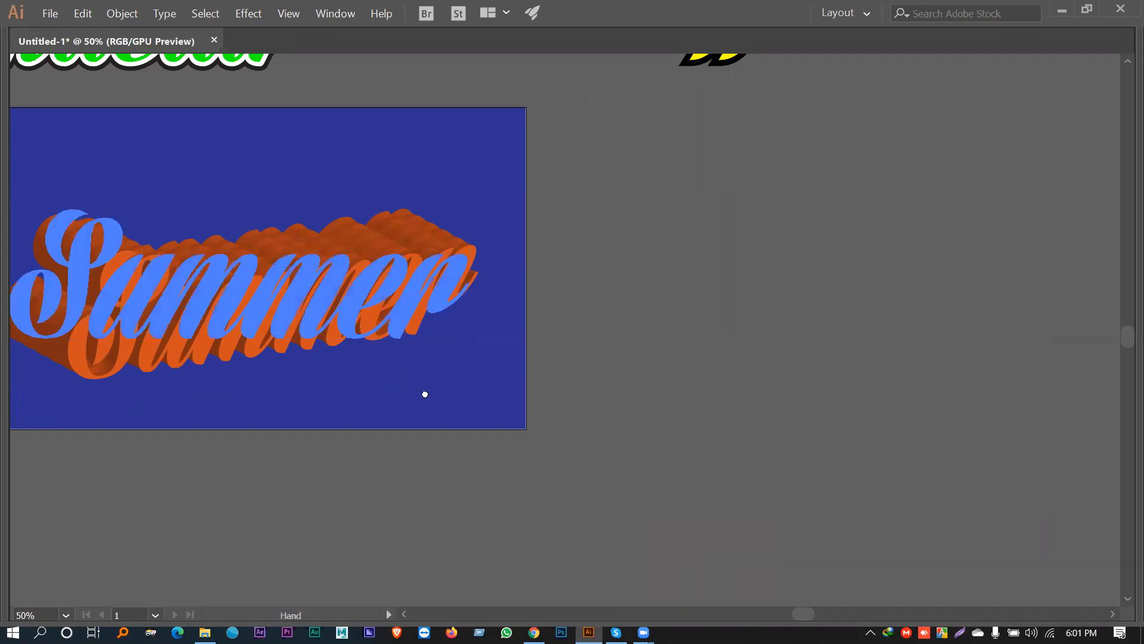
Step: Move the extruded orange "Summer" lettering off the blue background into the empty space to its right
drag(424, 393, 693, 446)
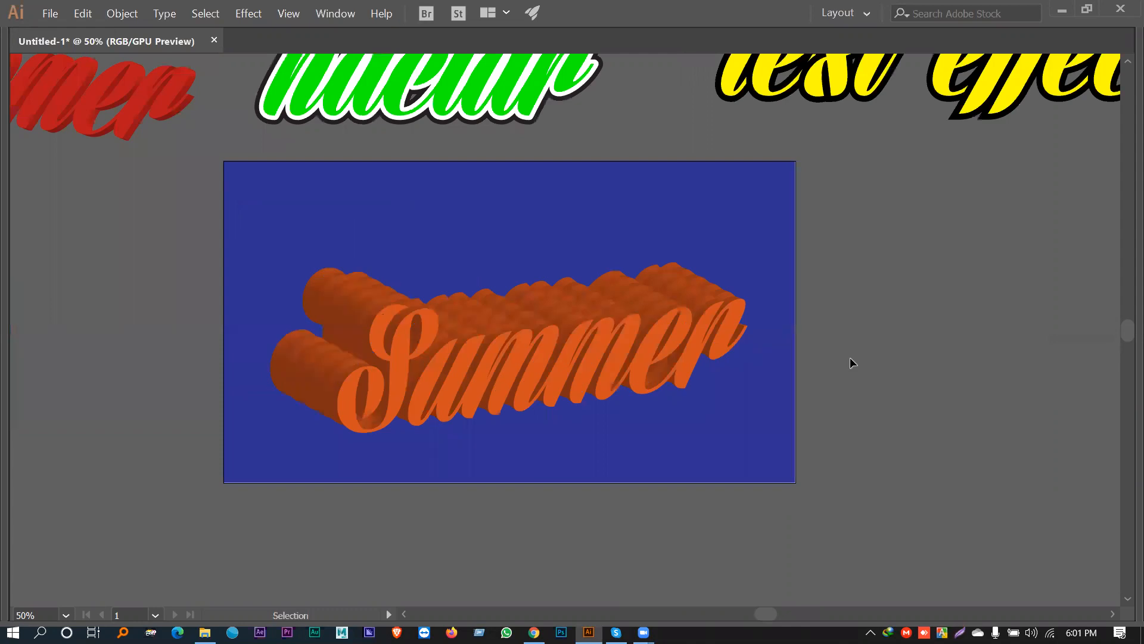
key(ctrl+equal)
key(ctrl+equal)
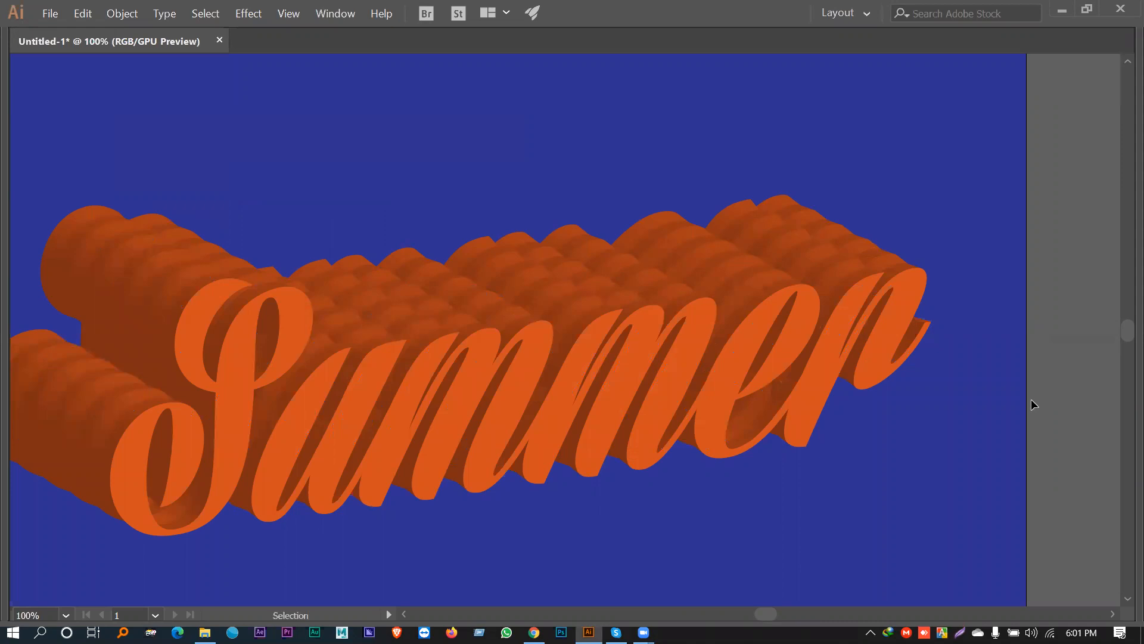
key(a)
key(ctrl+minus)
key(ctrl+minus)
key(ctrl+minus)
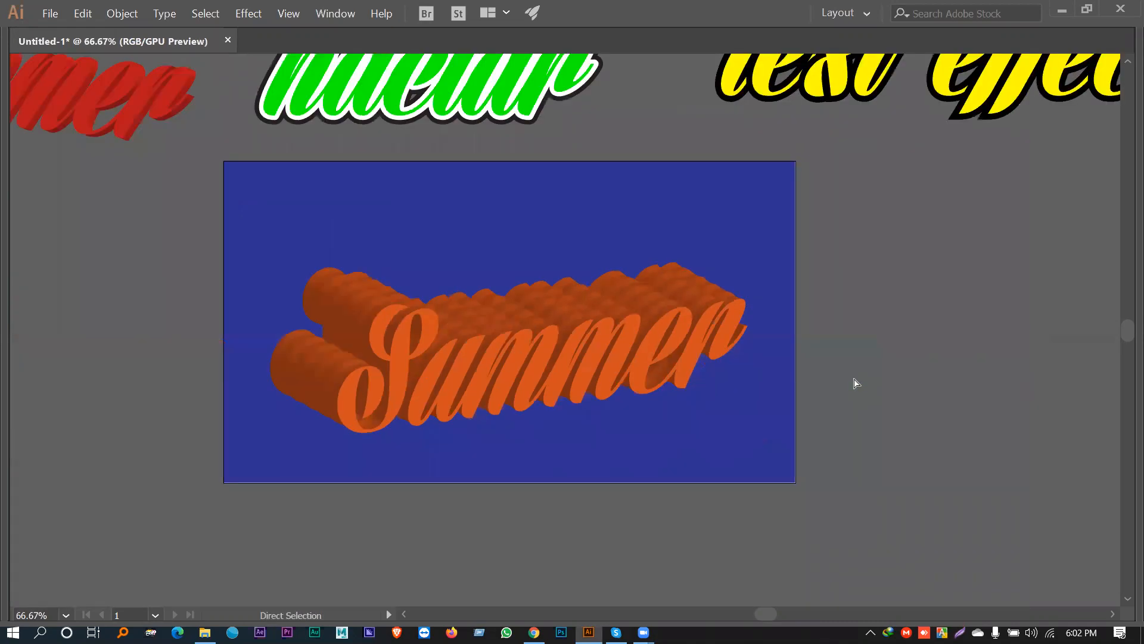
drag(633, 335, 628, 390)
drag(537, 398, 856, 484)
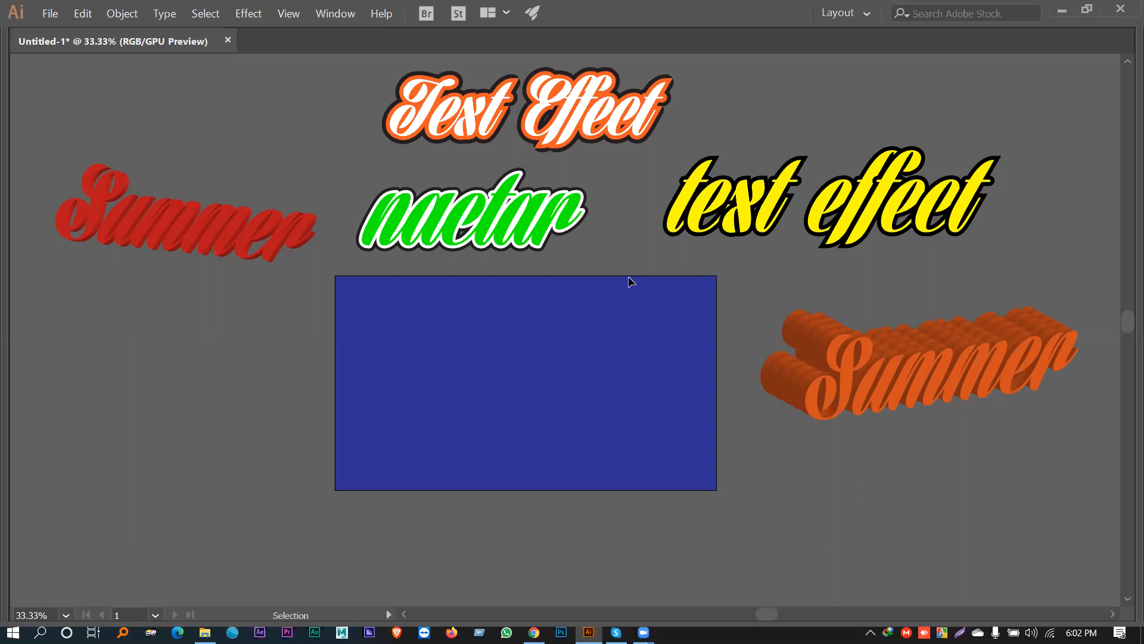
click(248, 13)
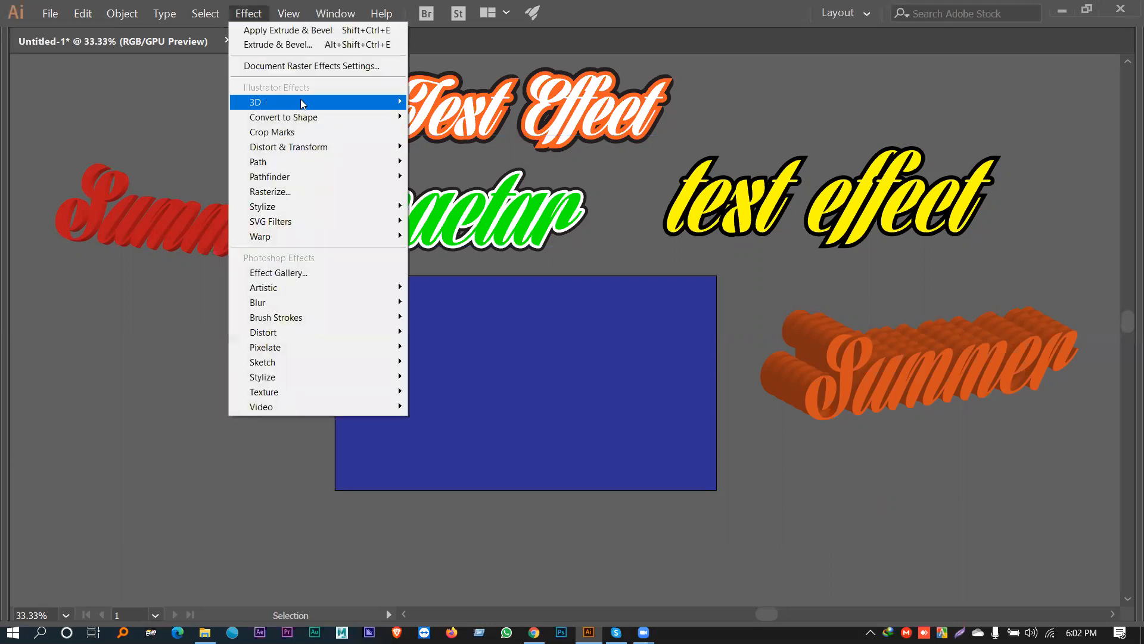
click(599, 252)
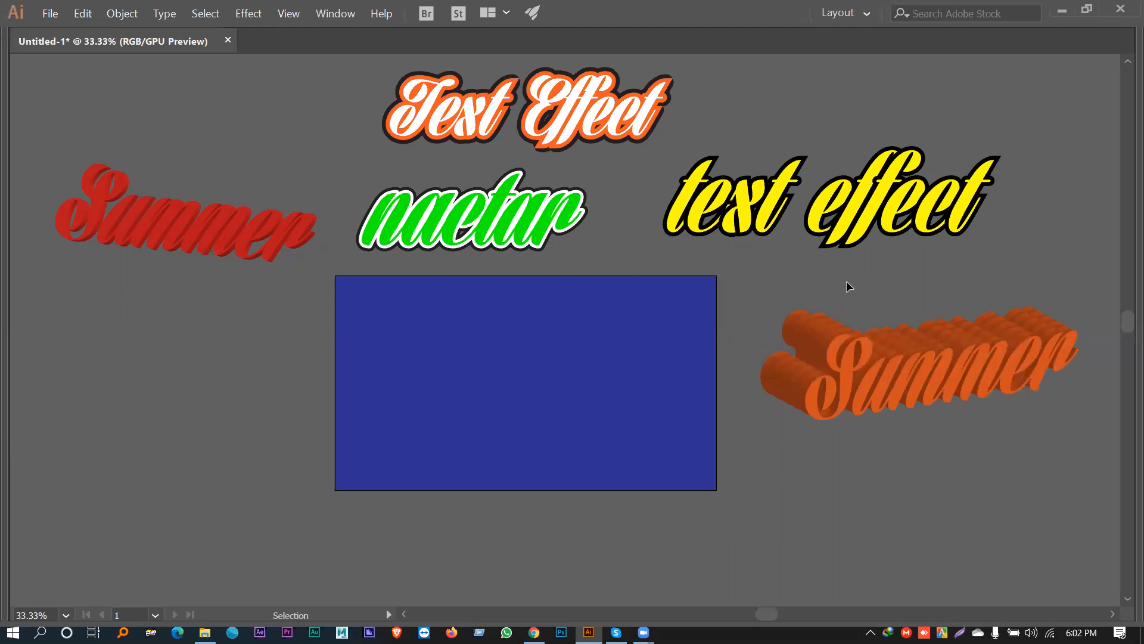
click(832, 341)
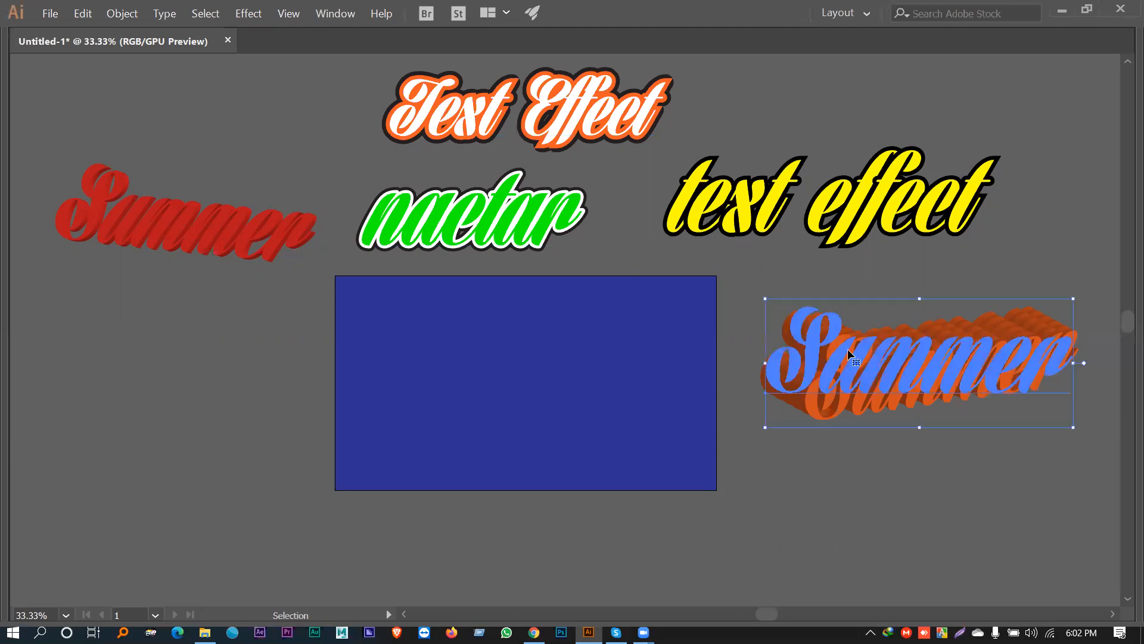
click(851, 286)
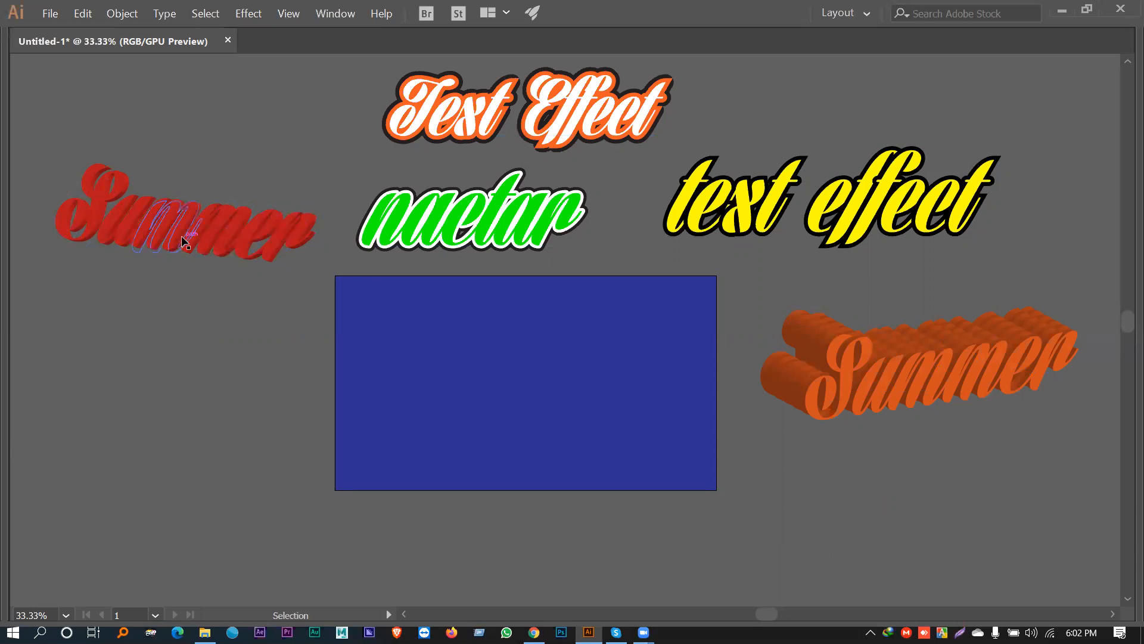
click(227, 251)
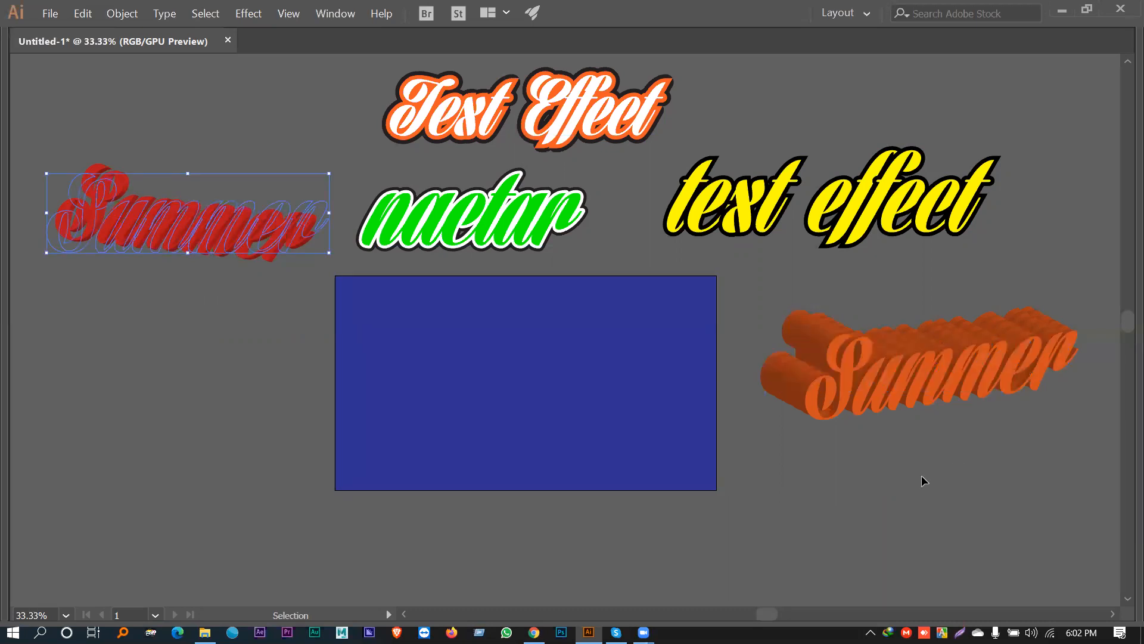
click(831, 490)
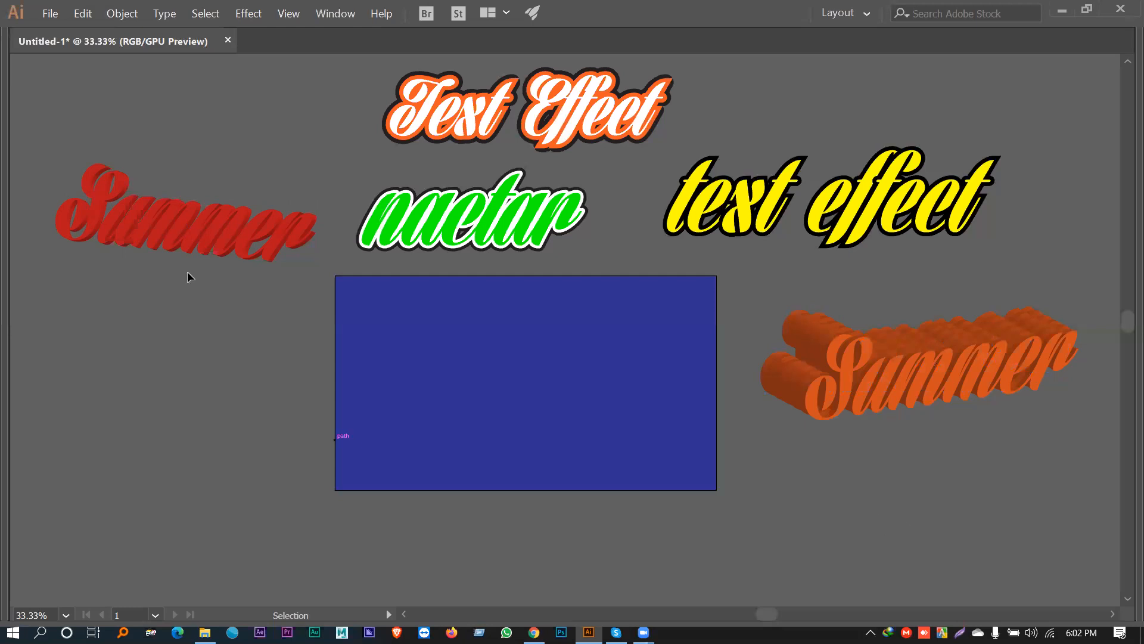
click(177, 228)
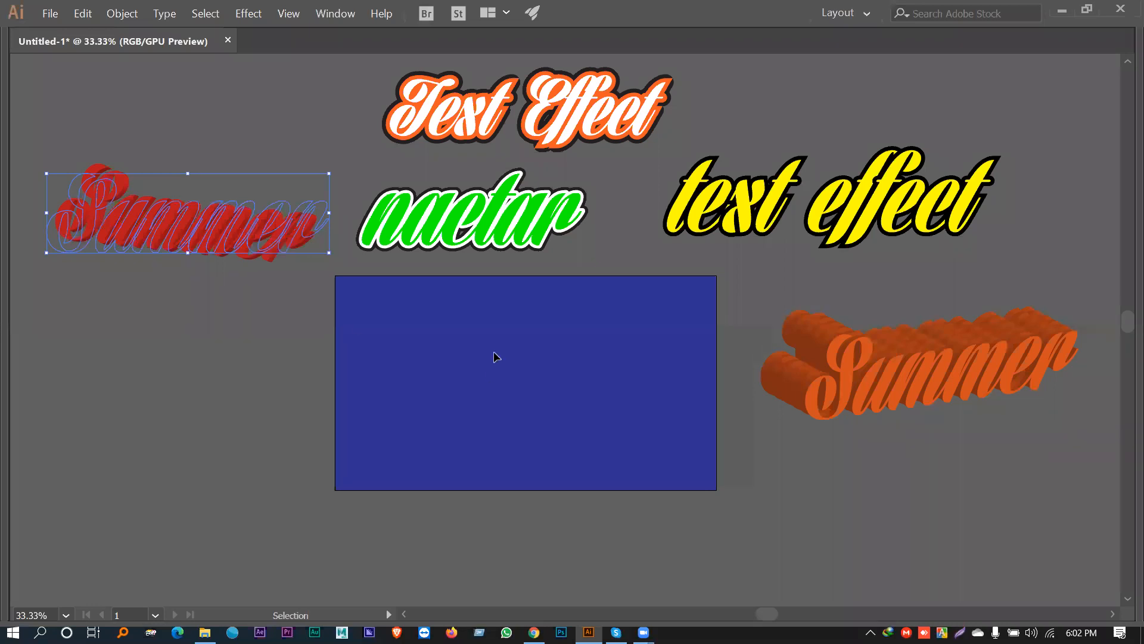
Step: Move the green "nactar" lettering slightly to the right and the yellow "text effect" lettering up beside the "Text Effect" sample
click(591, 254)
click(528, 216)
drag(528, 216, 575, 217)
click(656, 252)
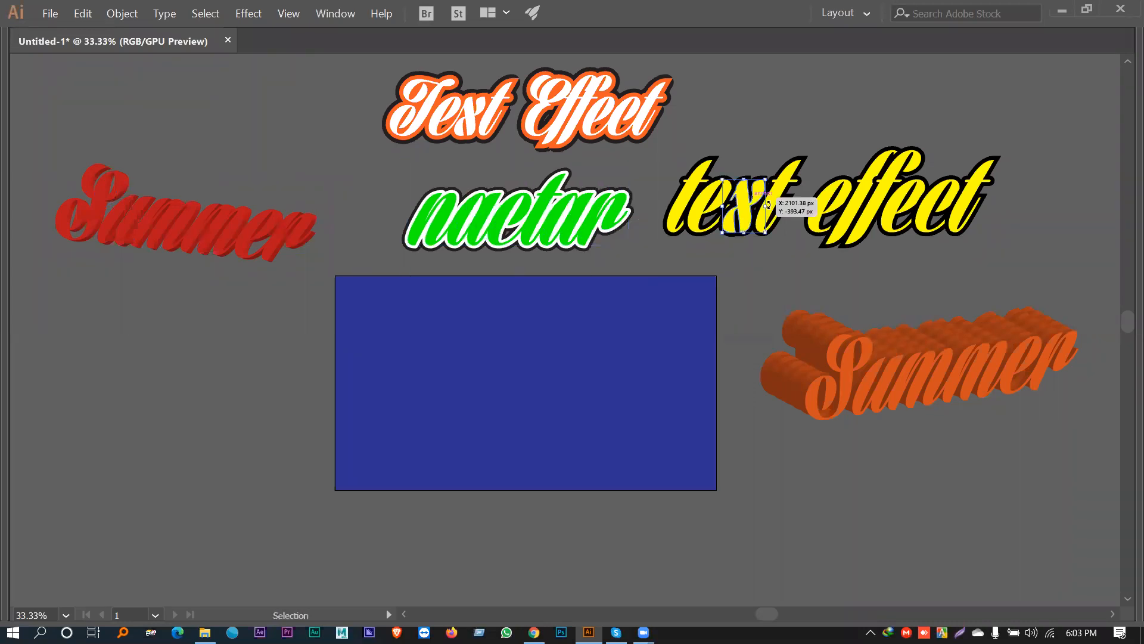
click(766, 209)
drag(766, 208, 805, 125)
click(708, 195)
Step: Move the orange extruded "Summer" directly below the yellow "text effect" lettering, and shift the red "Summer" up closer to the other samples
drag(869, 382, 867, 245)
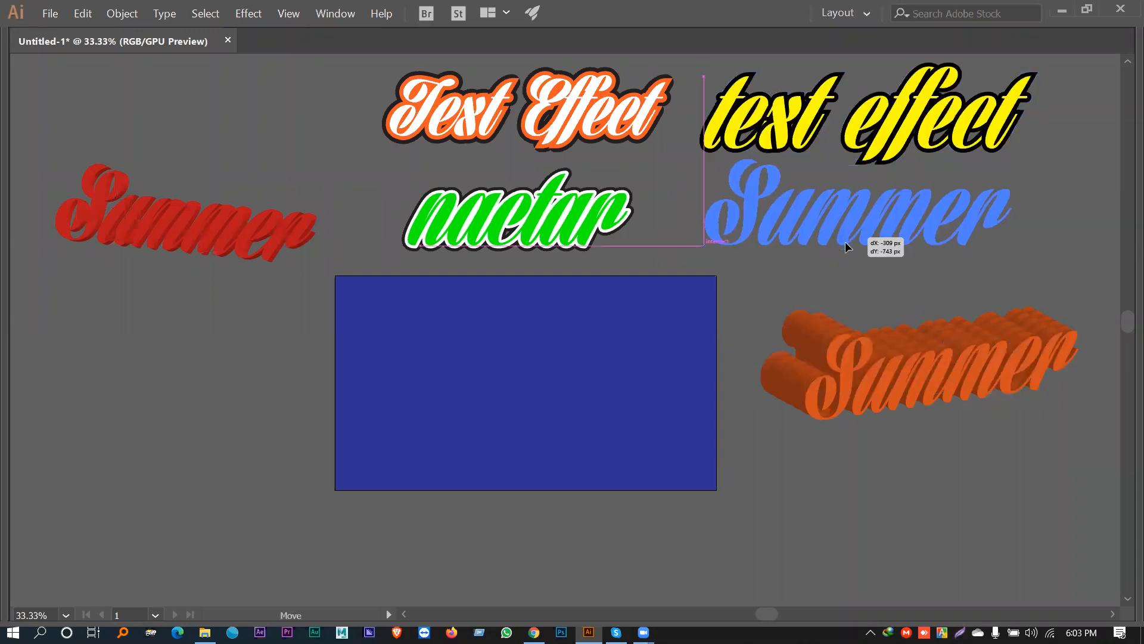
click(862, 406)
drag(232, 229, 307, 188)
click(197, 313)
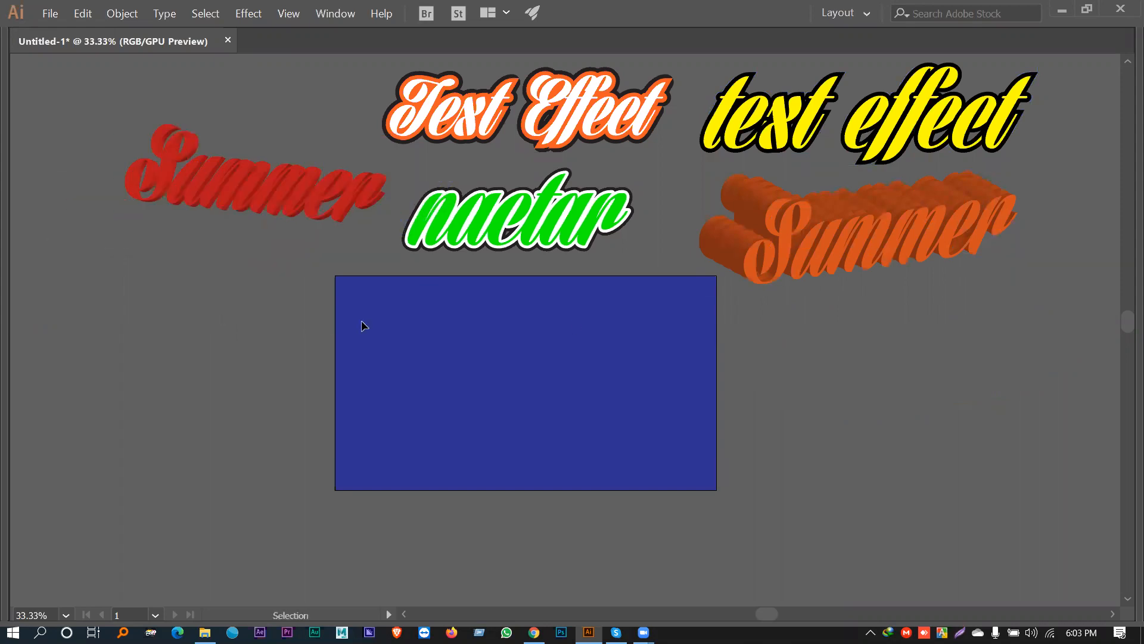
Step: Restore the hidden tools, control bar and panels around the blue artboard
key(ctrl+0)
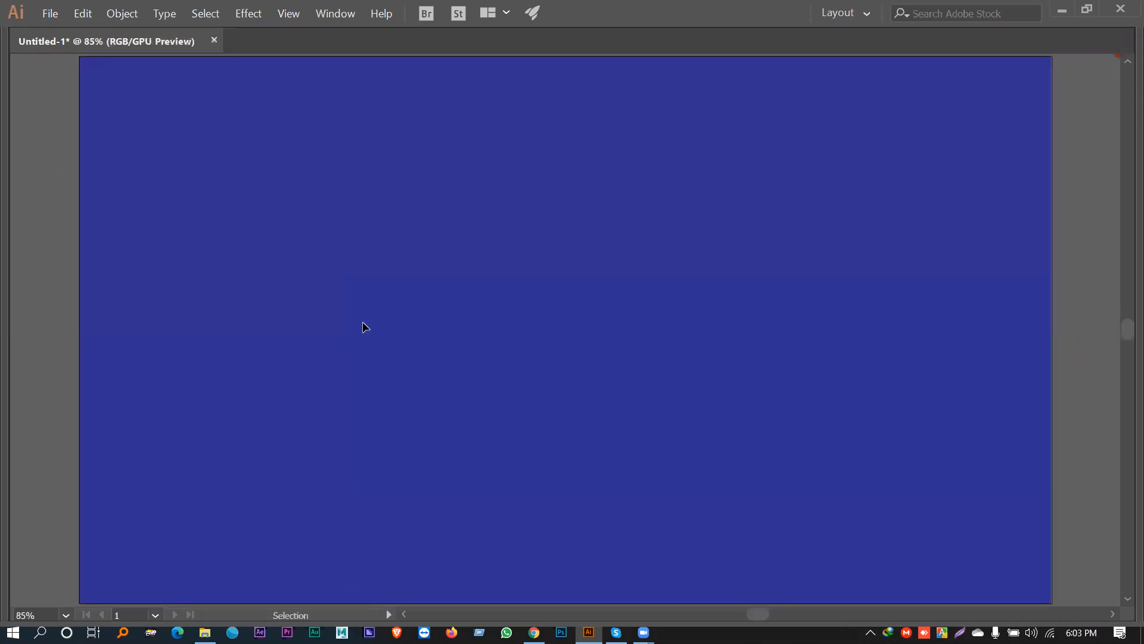
key(Tab)
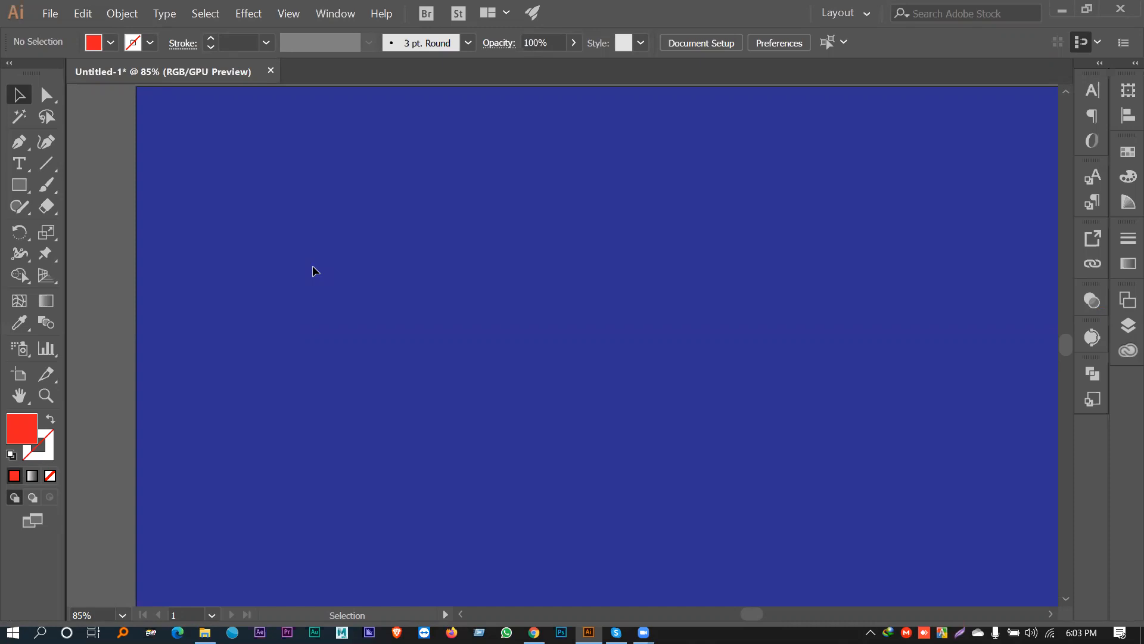
key(ctrl+0)
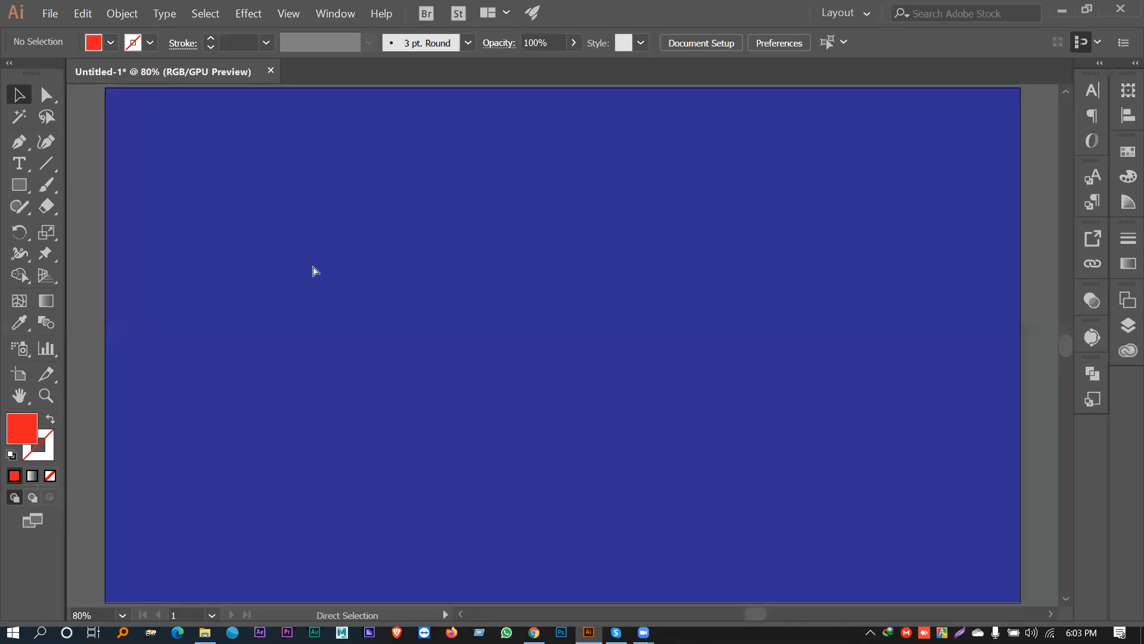
key(ctrl+minus)
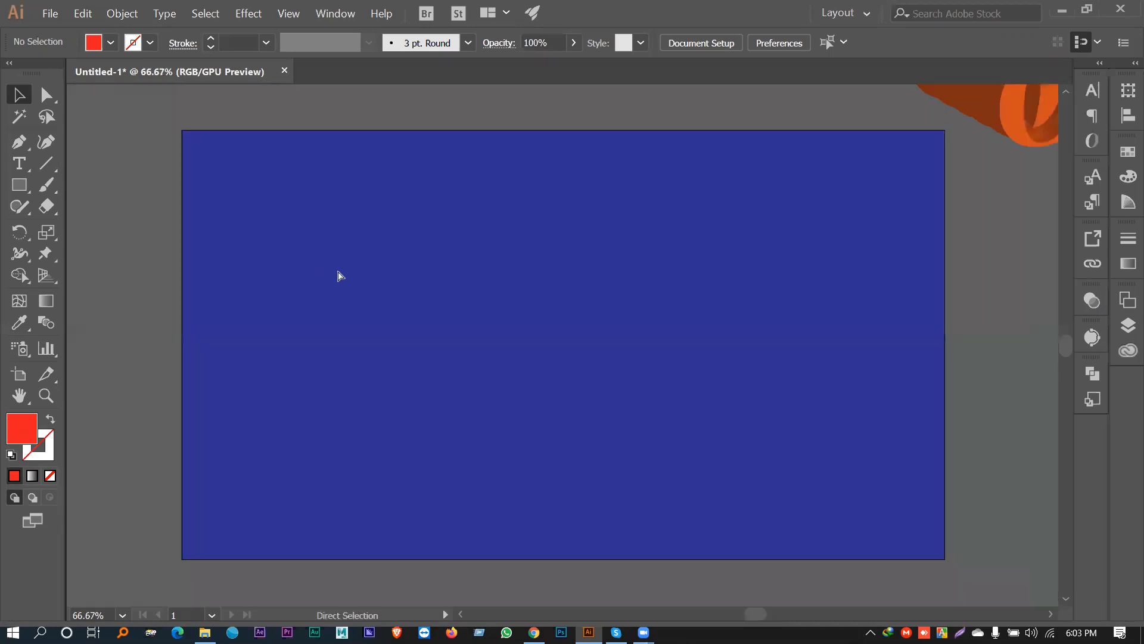
key(p)
key(ctrl+minus)
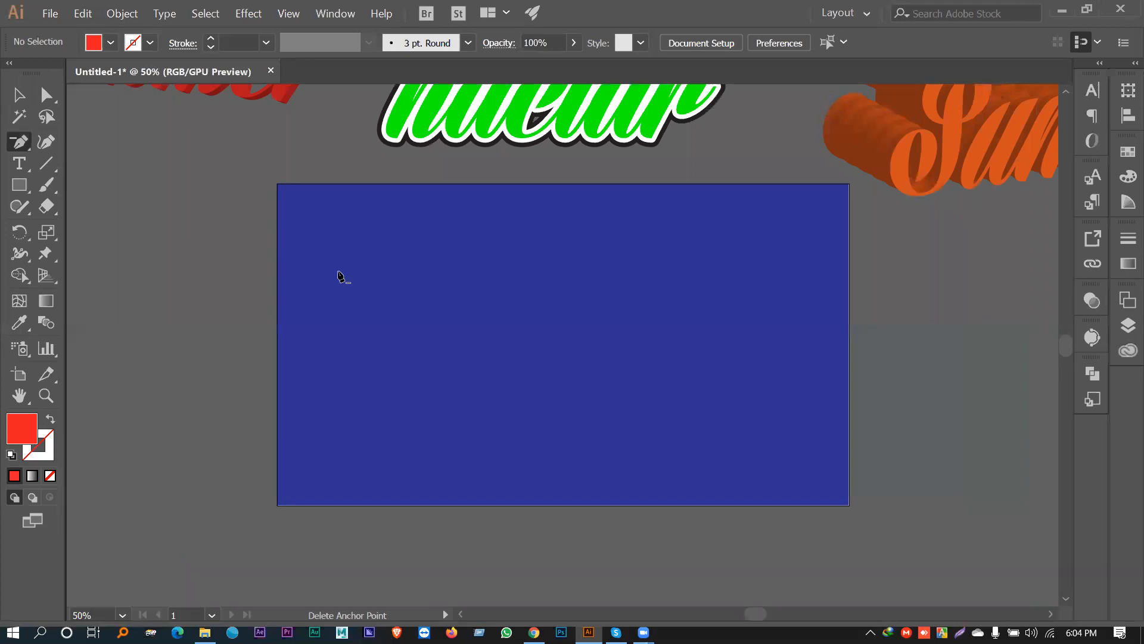
key(v)
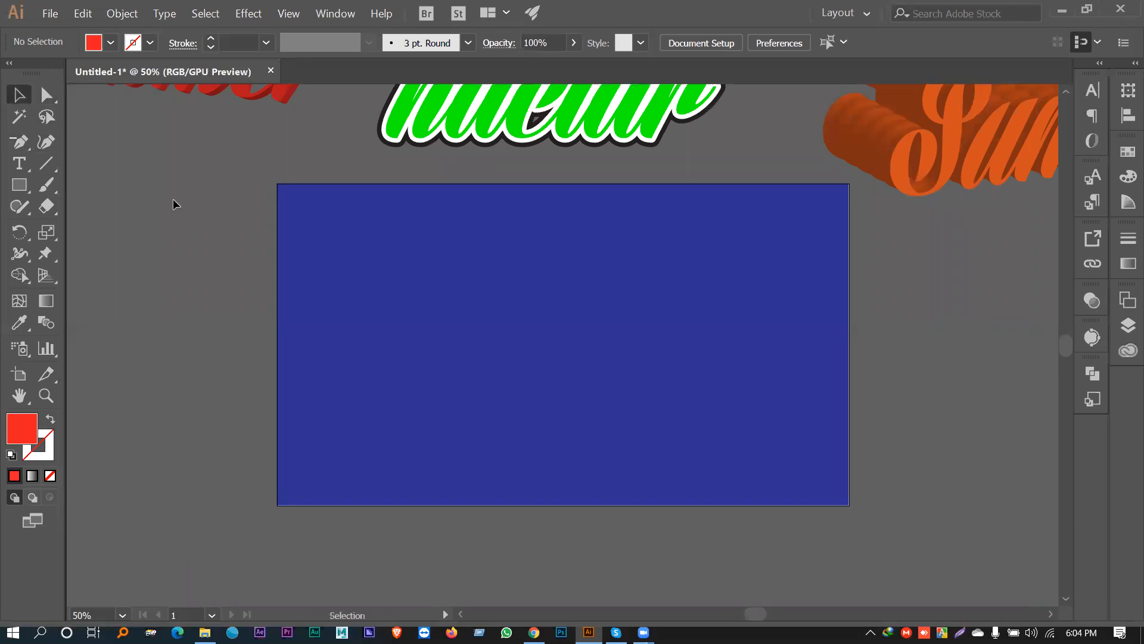
drag(265, 177, 982, 591)
drag(831, 539, 809, 538)
click(142, 391)
drag(980, 392, 980, 392)
drag(136, 274, 976, 388)
drag(581, 340, 562, 348)
Step: Draw a straight horizontal two-point path across the middle of the blue artboard with the Pen tool
click(76, 143)
click(423, 334)
click(663, 334)
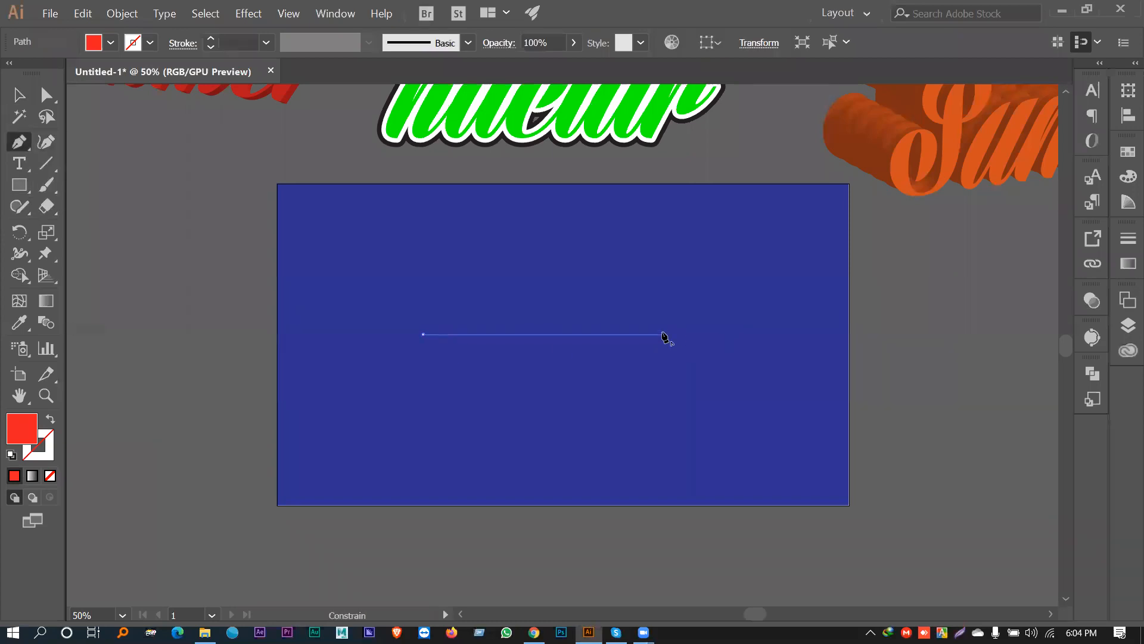
key(Escape)
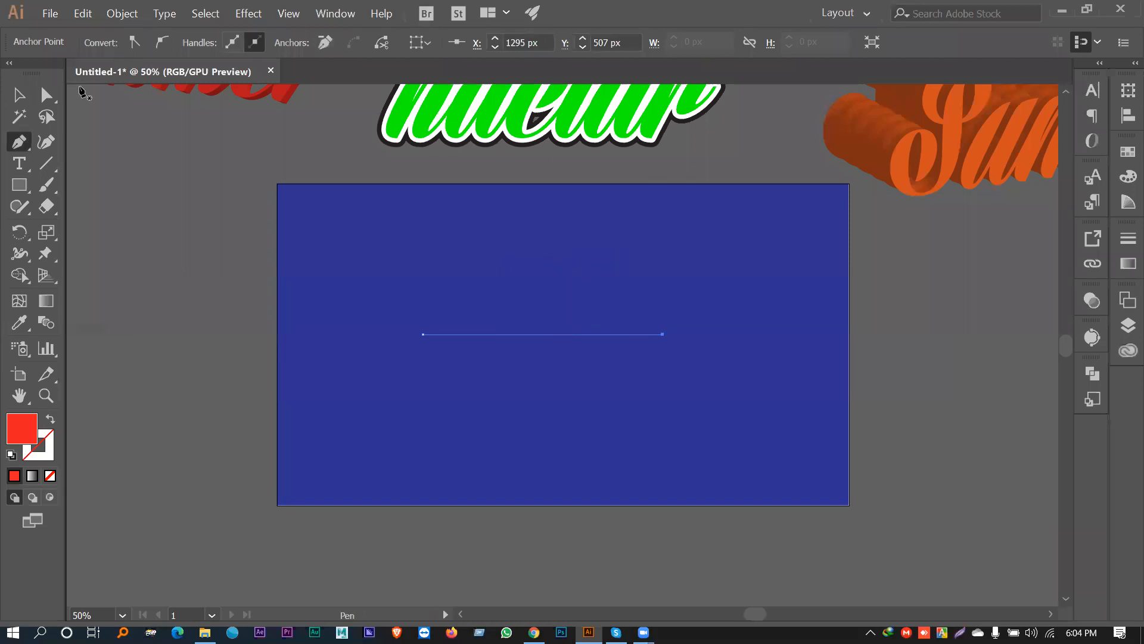
click(22, 99)
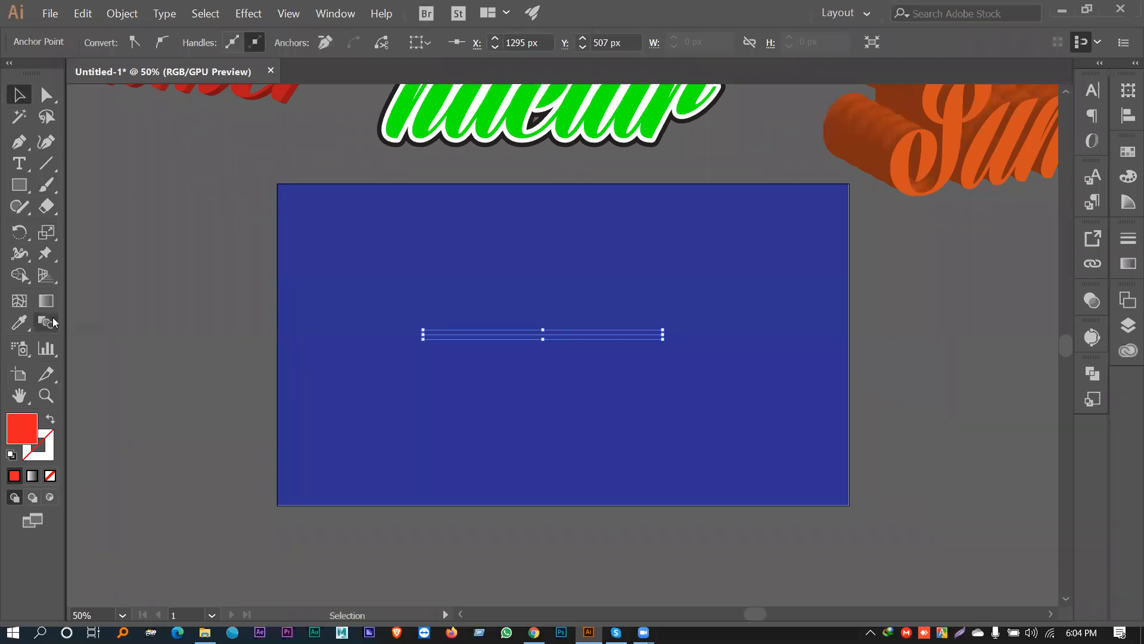
click(19, 141)
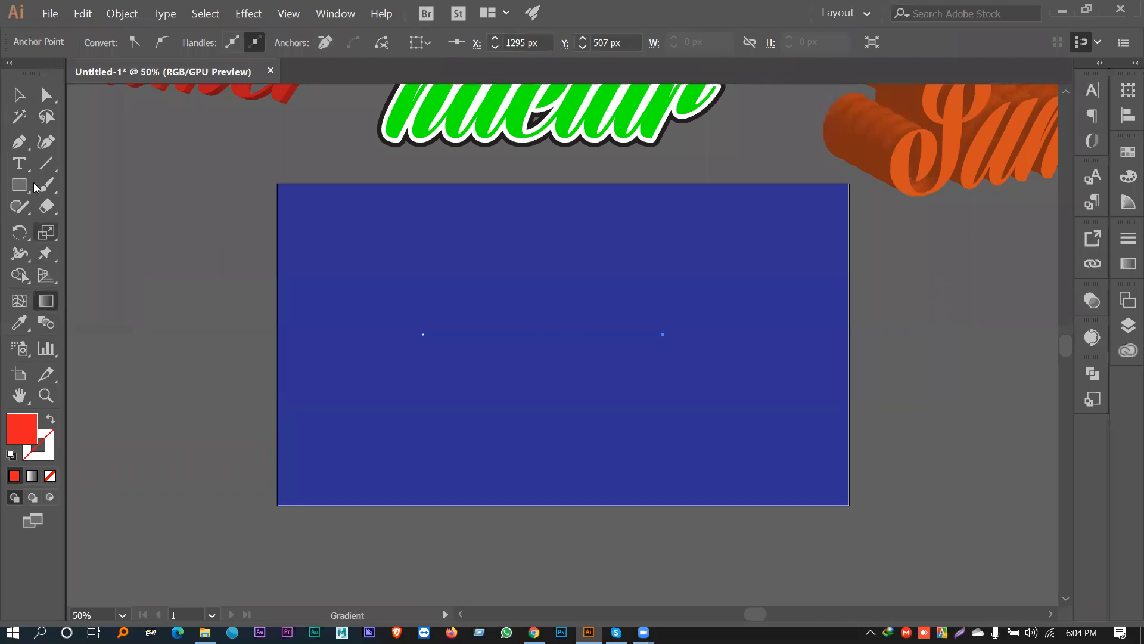
click(17, 188)
click(19, 94)
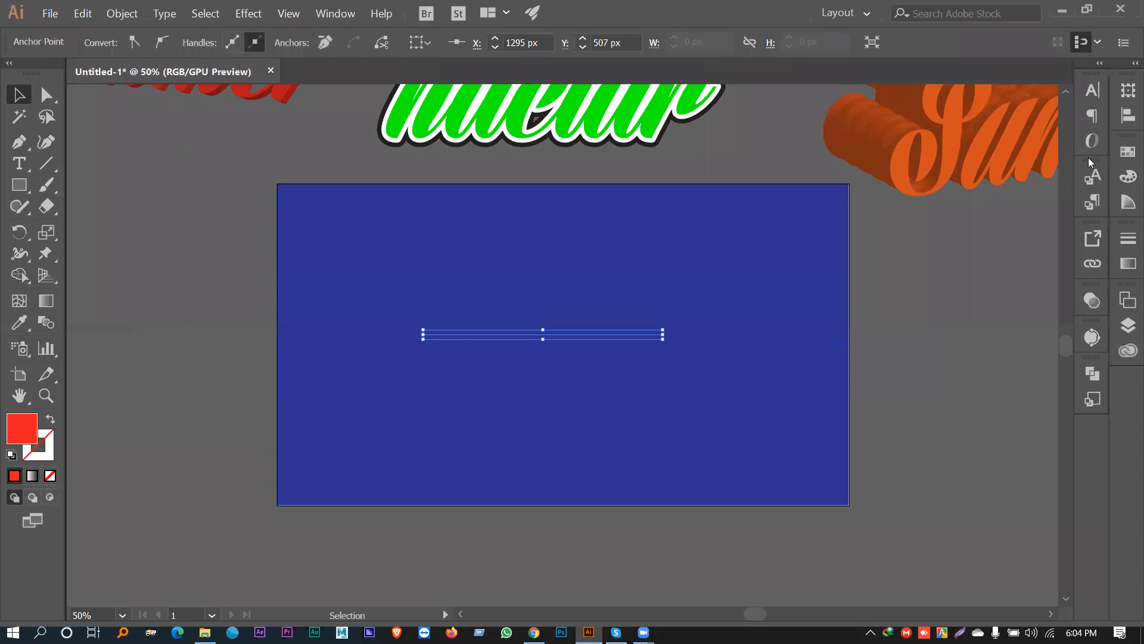
click(19, 185)
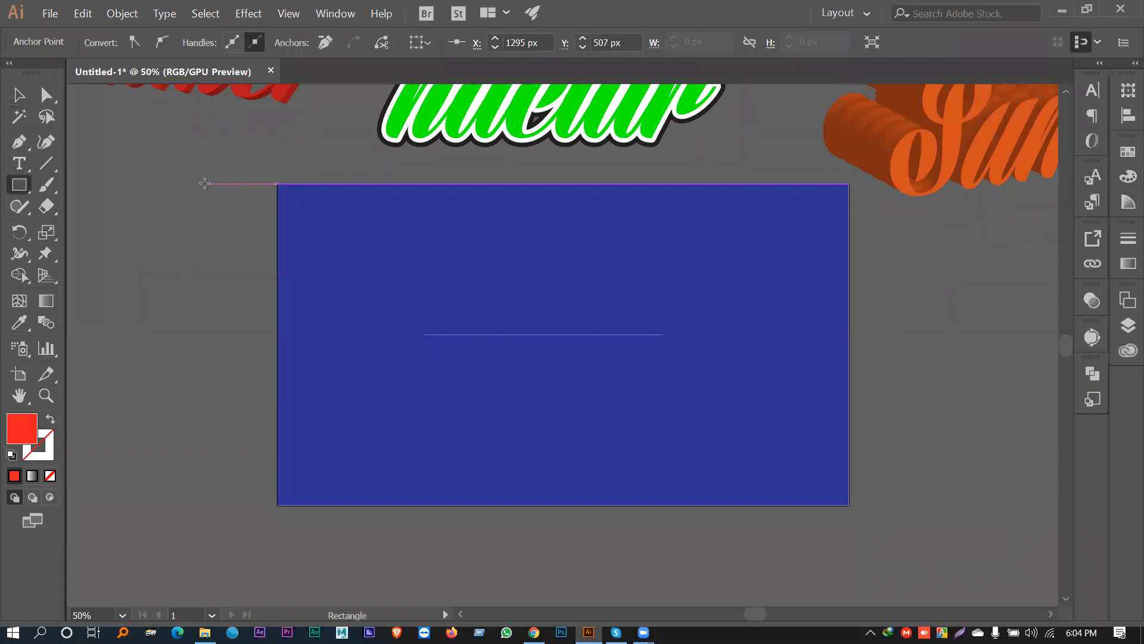
click(463, 339)
click(152, 123)
Step: Select the horizontal line and give it no fill and an RGB Yellow stroke
key(v)
drag(382, 317, 673, 409)
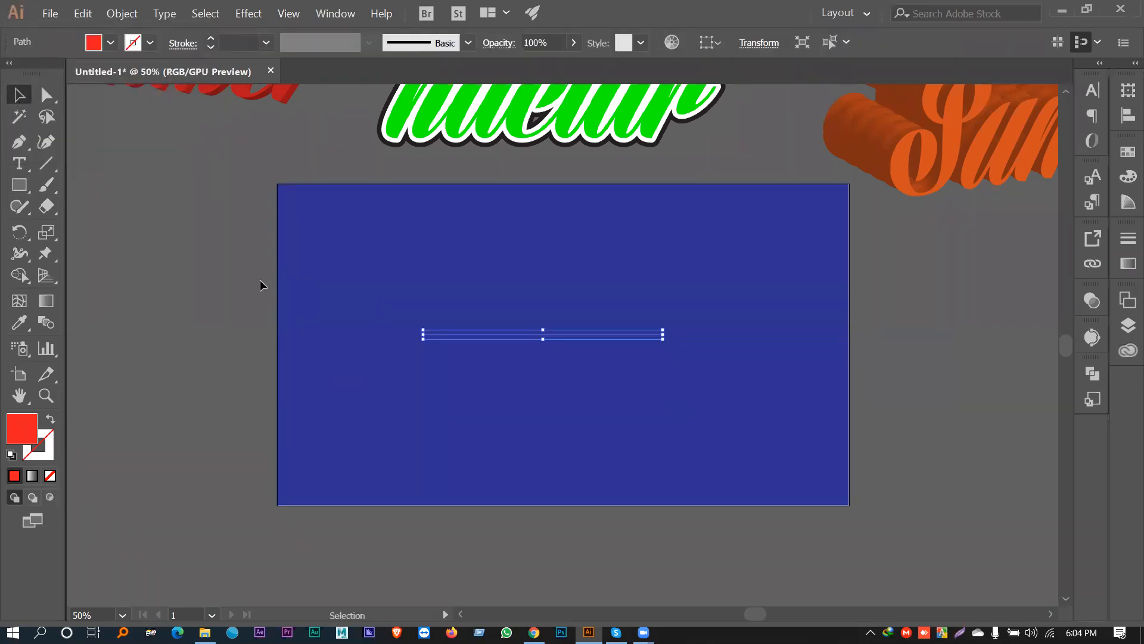
click(115, 43)
click(12, 73)
click(147, 45)
click(146, 46)
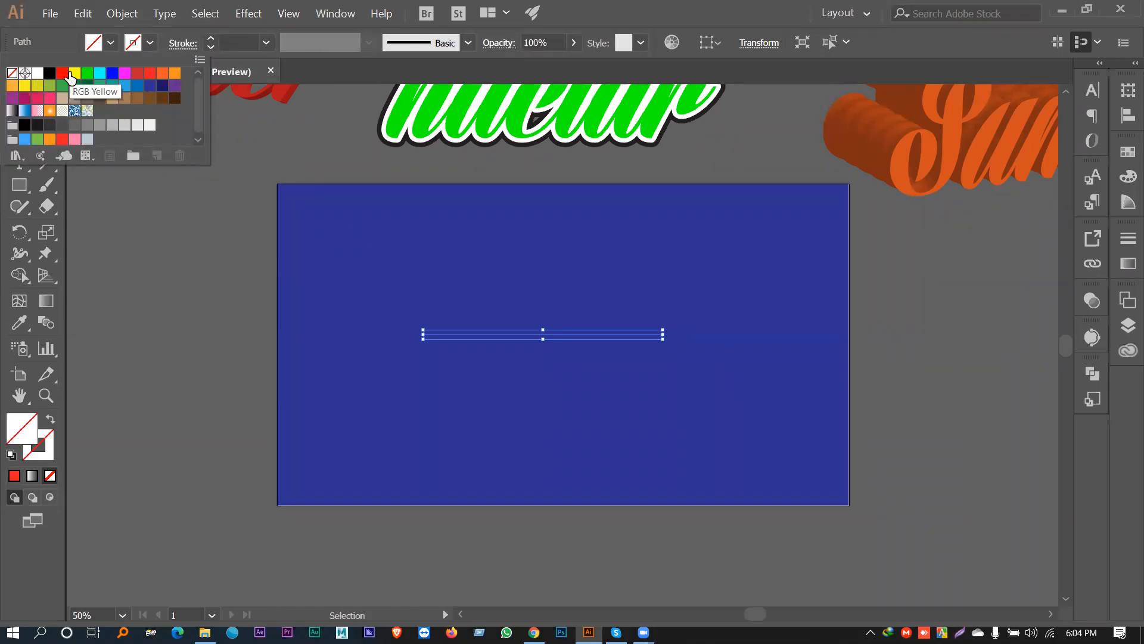
click(74, 74)
Step: Increase the yellow line's stroke weight to 7 pt
click(211, 38)
click(210, 37)
click(210, 38)
click(210, 37)
click(211, 38)
click(211, 38)
click(460, 317)
Step: Start the Zig Zag distort effect on the yellow line with the preview on
drag(369, 298, 664, 383)
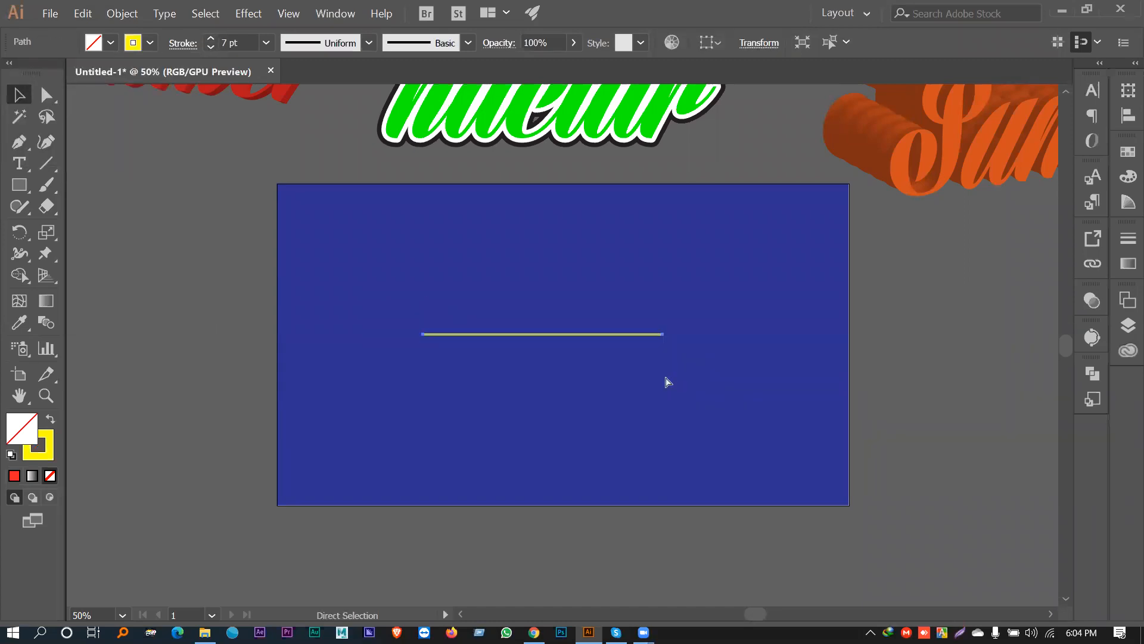
key(ctrl+1)
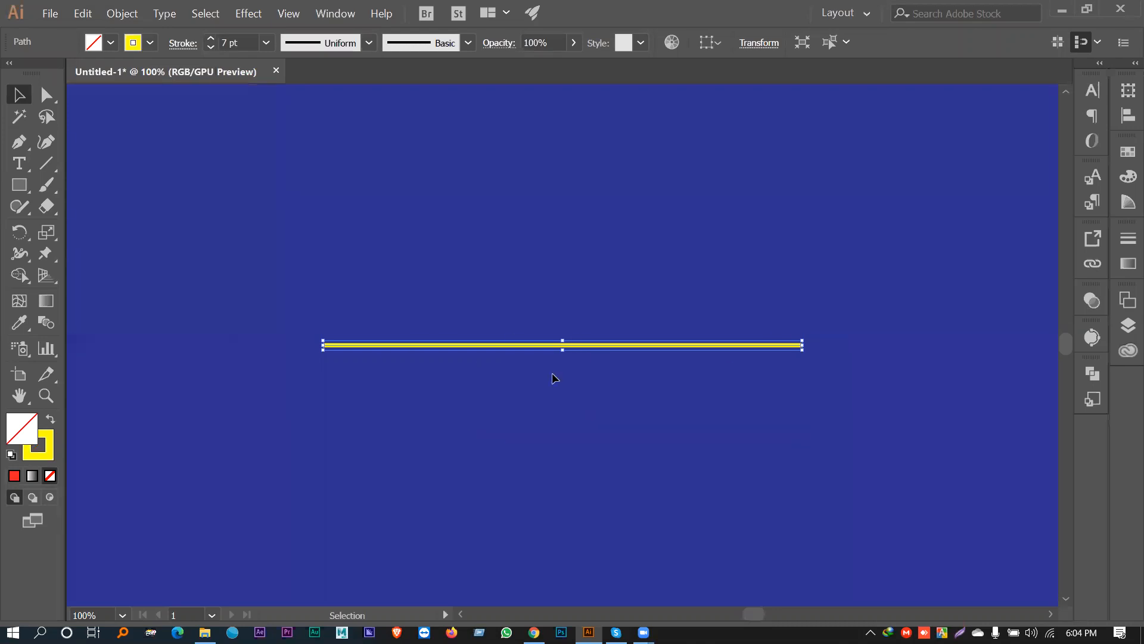
drag(395, 255, 590, 454)
click(233, 19)
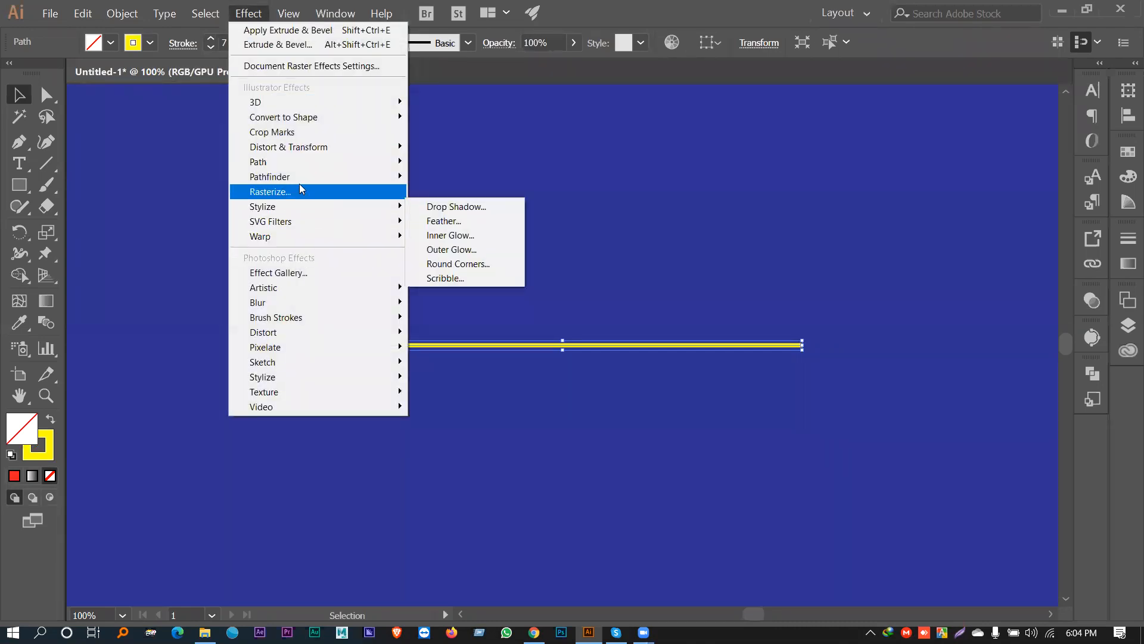
mouse_move(302, 154)
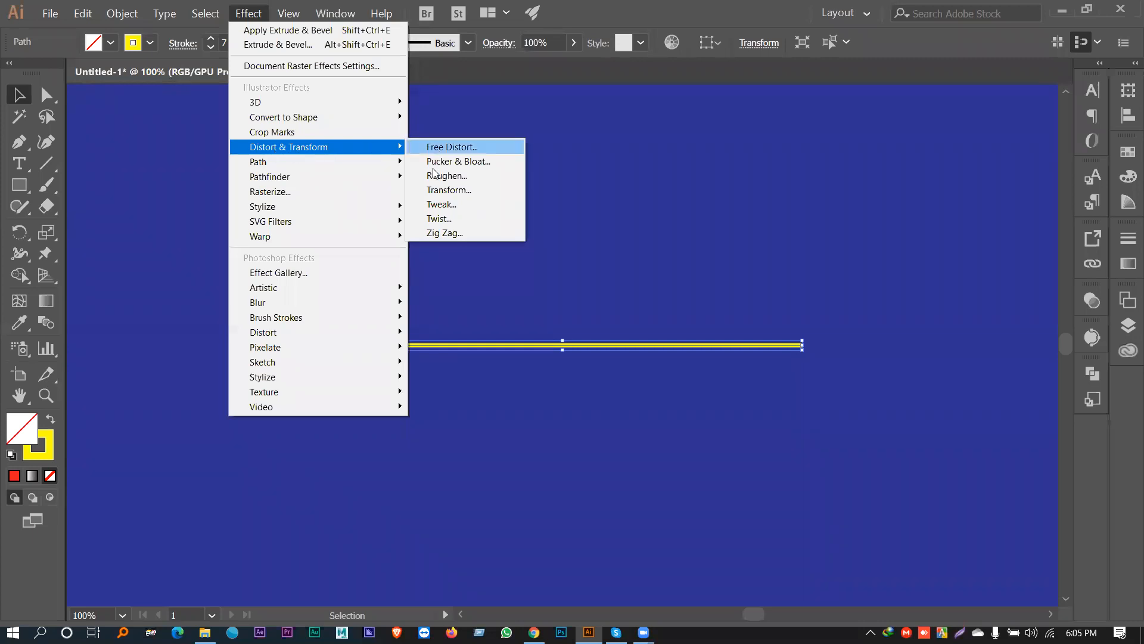
click(439, 233)
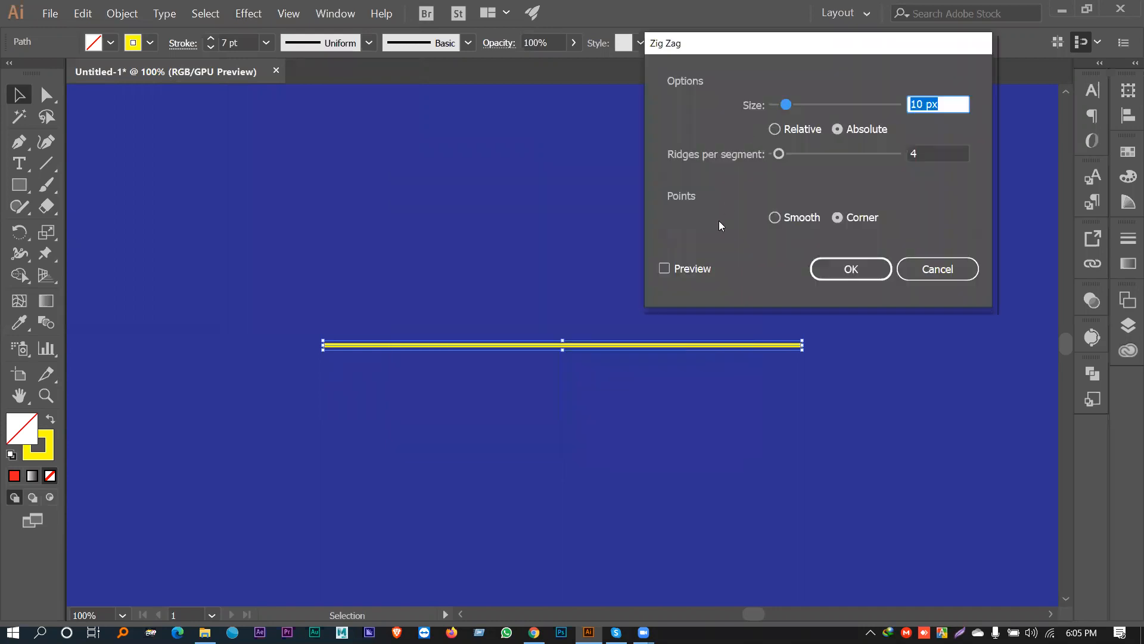
click(696, 268)
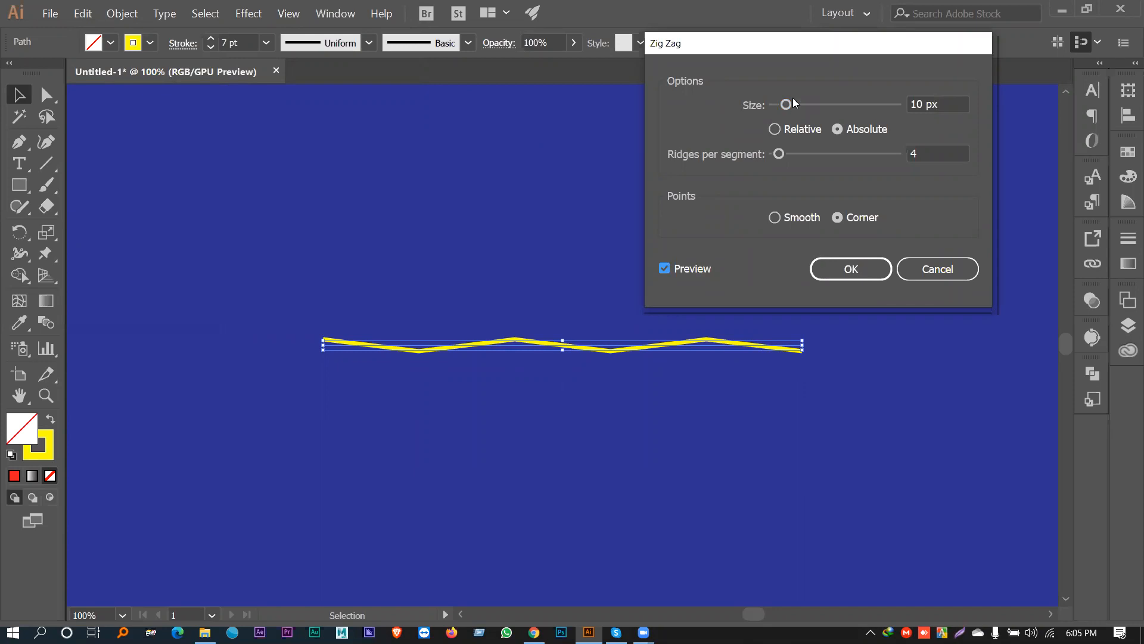
Step: Set the Zig Zag size to 32 px with 30 ridges per segment and smooth points, apply it and deselect the line
drag(786, 105, 816, 110)
drag(771, 155, 809, 153)
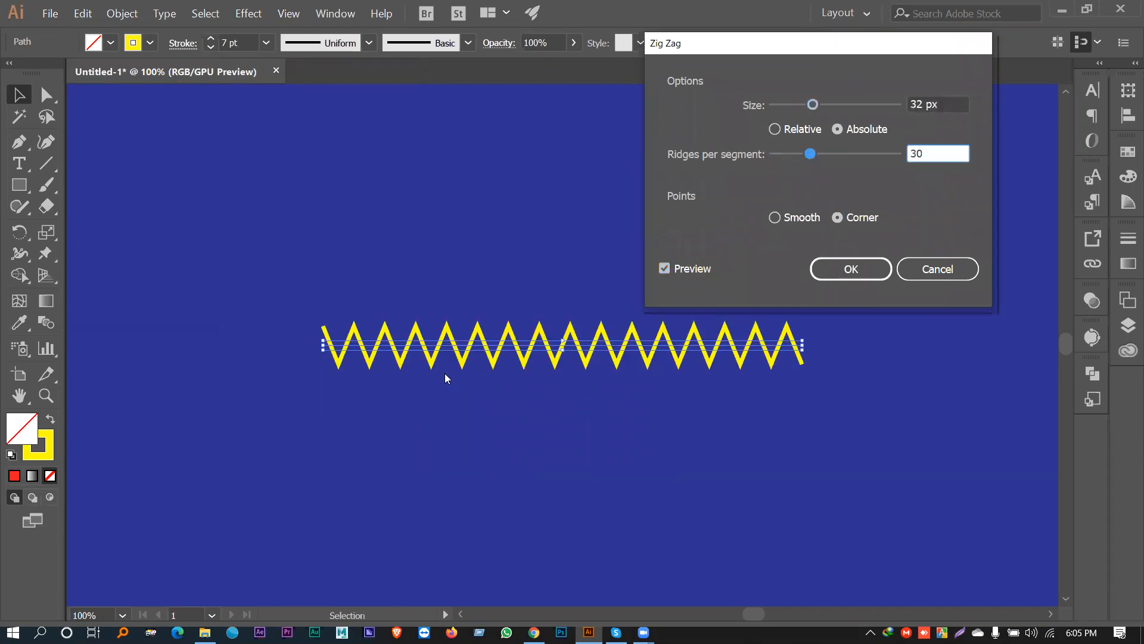
click(800, 217)
click(860, 273)
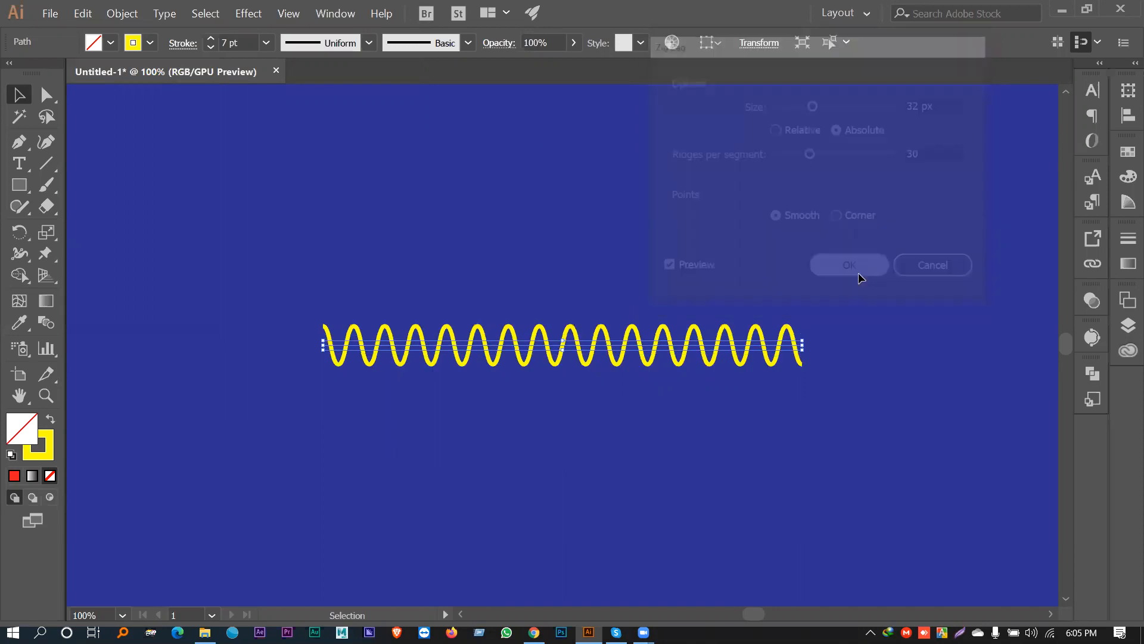
click(252, 196)
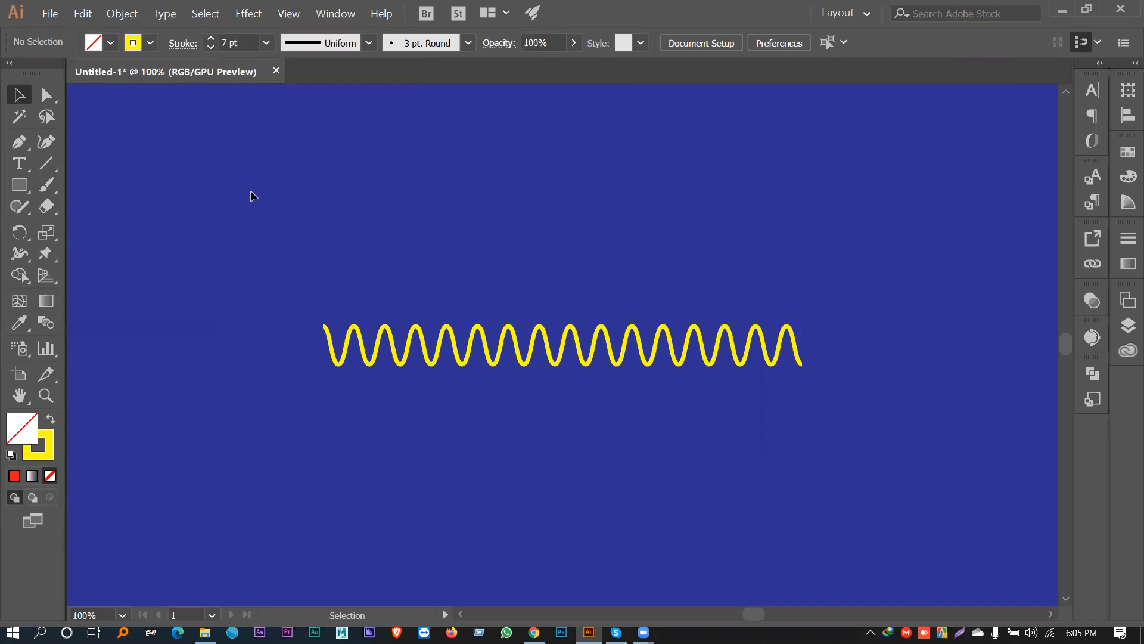
click(20, 185)
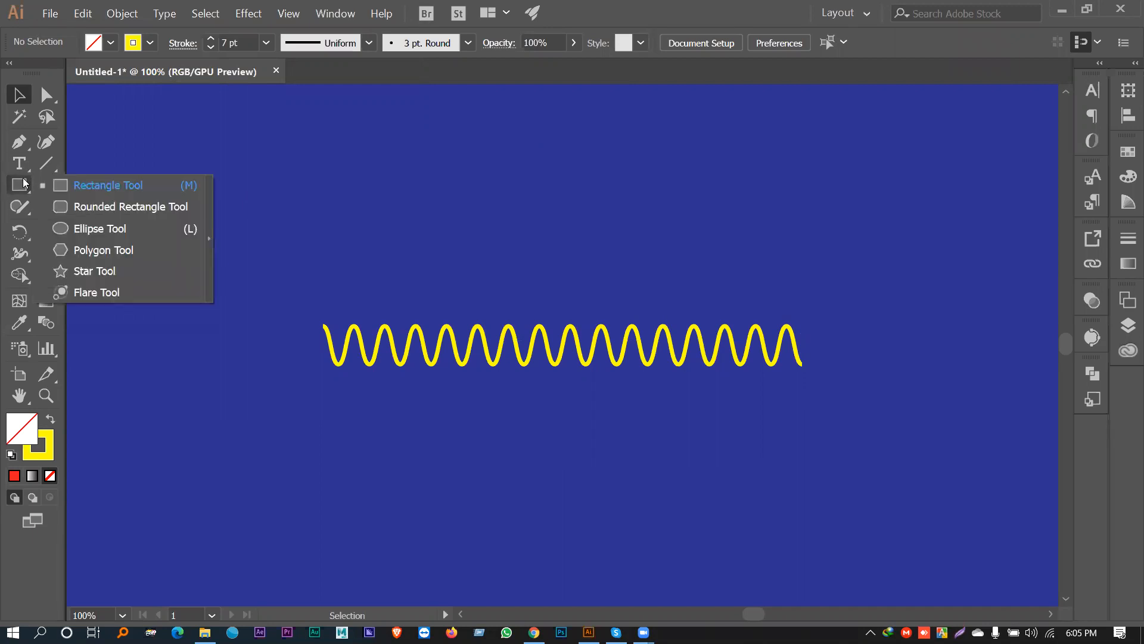
click(305, 166)
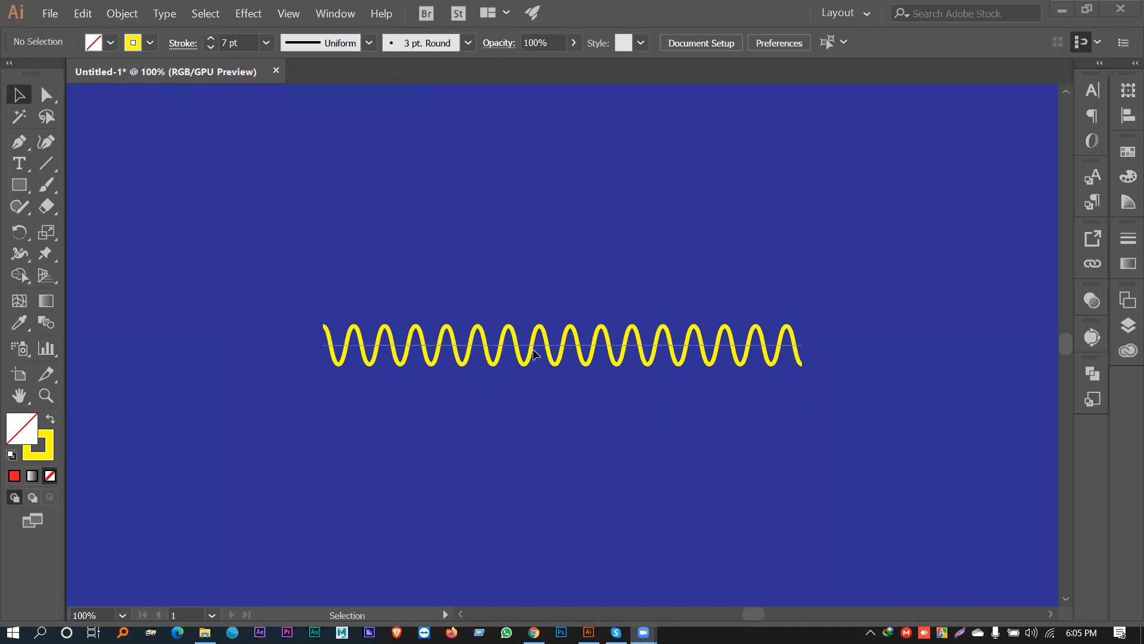
Step: Move the yellow wavy line to the upper part of the artboard, slightly towards the left, and deselect it
drag(546, 323, 550, 174)
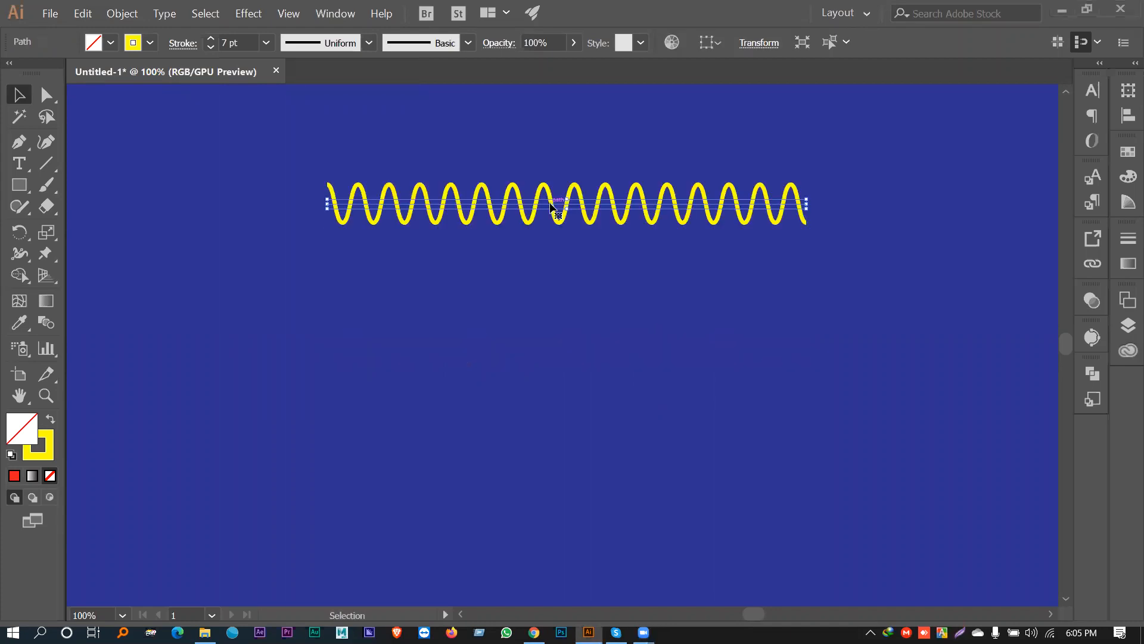
click(248, 13)
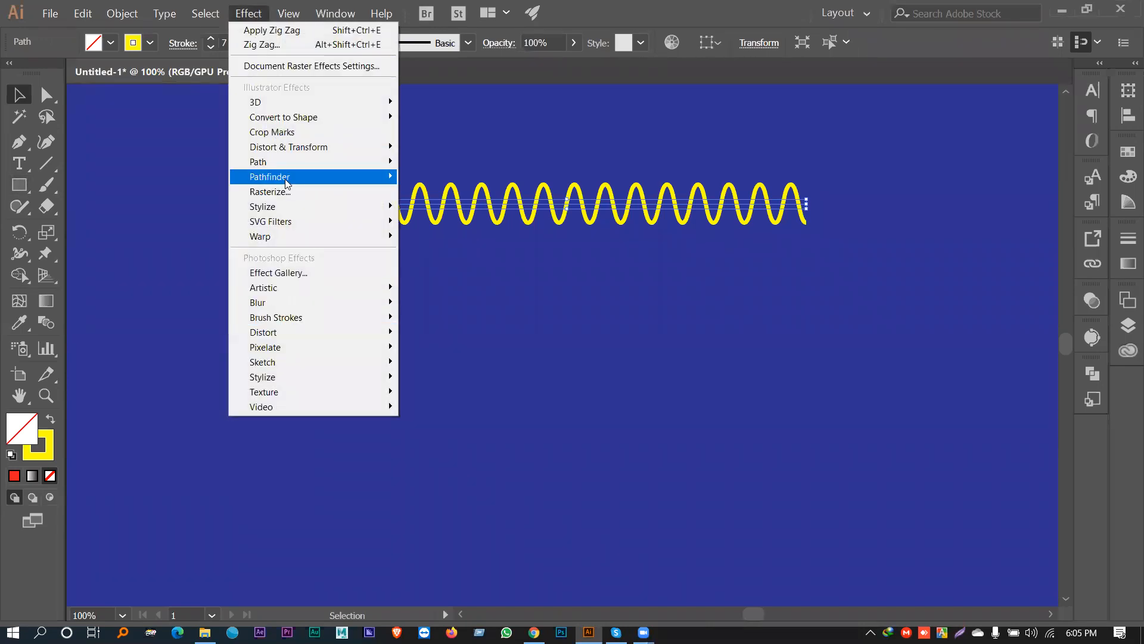
mouse_move(292, 152)
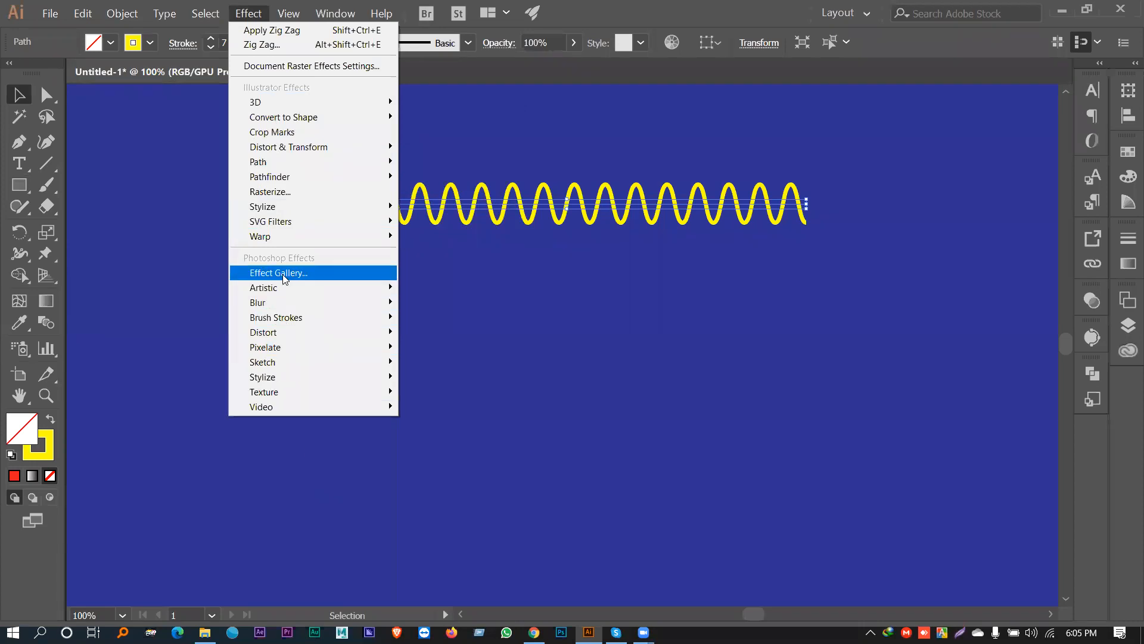
mouse_move(288, 288)
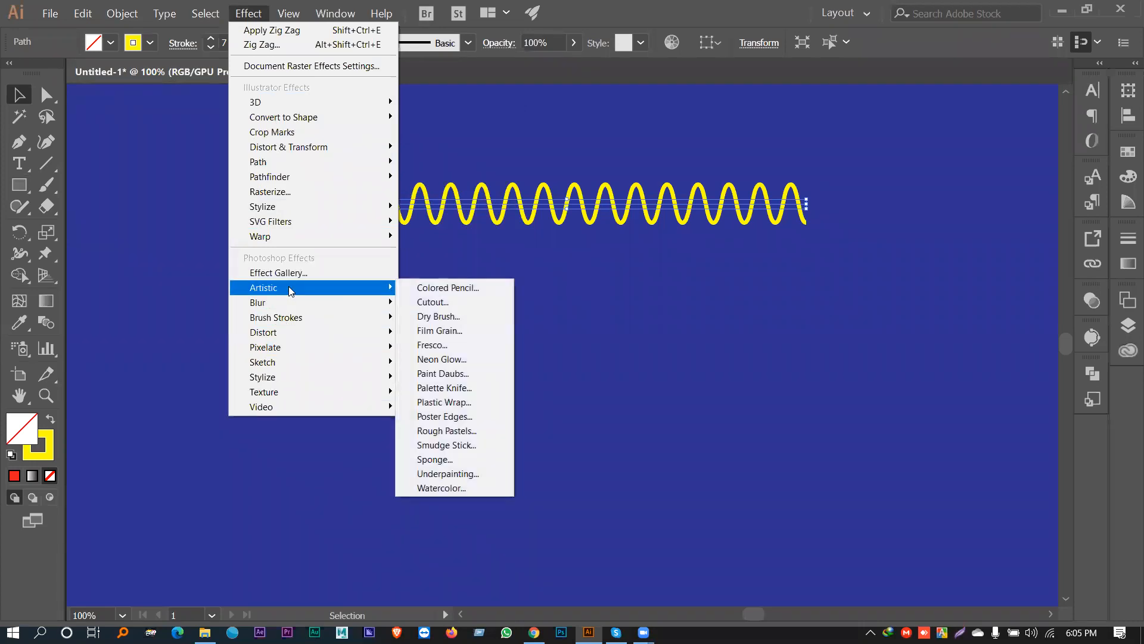
click(719, 331)
click(810, 218)
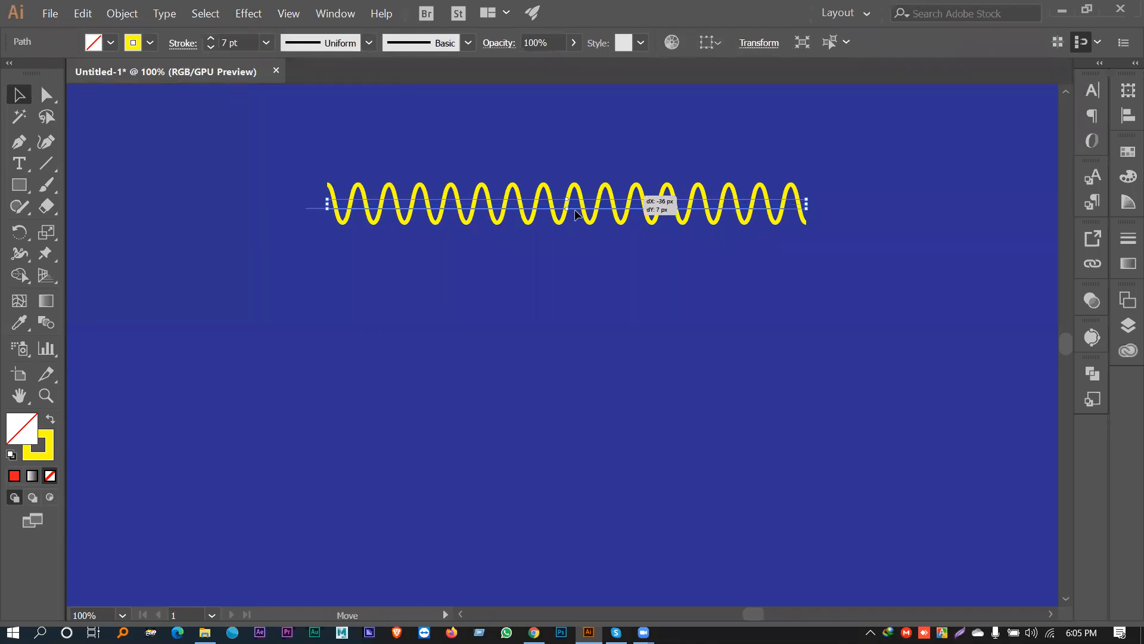
drag(659, 199, 590, 220)
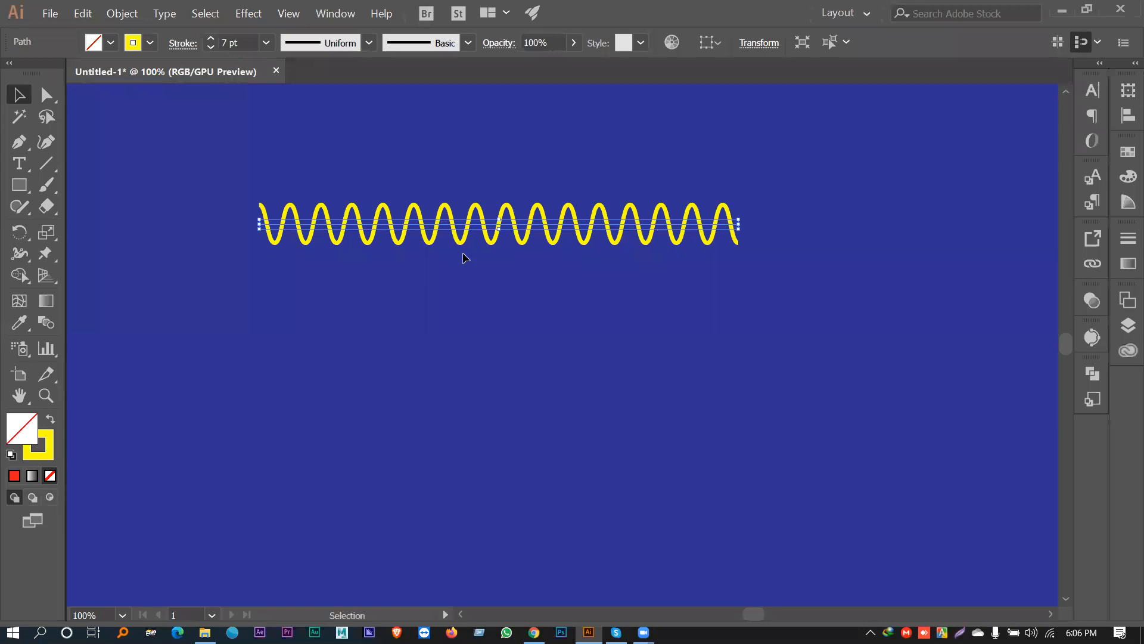
click(481, 314)
drag(230, 176, 823, 261)
click(531, 272)
drag(314, 163, 337, 202)
mouse_move(213, 189)
mouse_down()
mouse_move(807, 276)
mouse_move(235, 197)
mouse_move(220, 179)
mouse_up()
click(216, 175)
drag(943, 328, 944, 329)
drag(861, 321, 109, 155)
drag(204, 155, 914, 309)
click(816, 314)
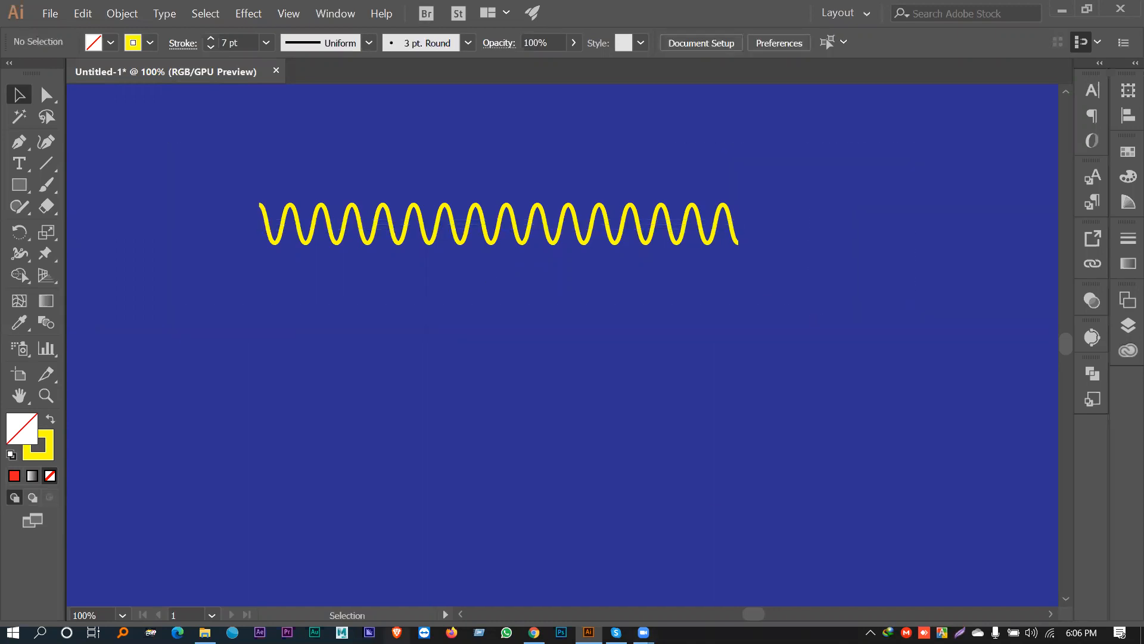
drag(136, 167, 137, 168)
drag(211, 204, 728, 240)
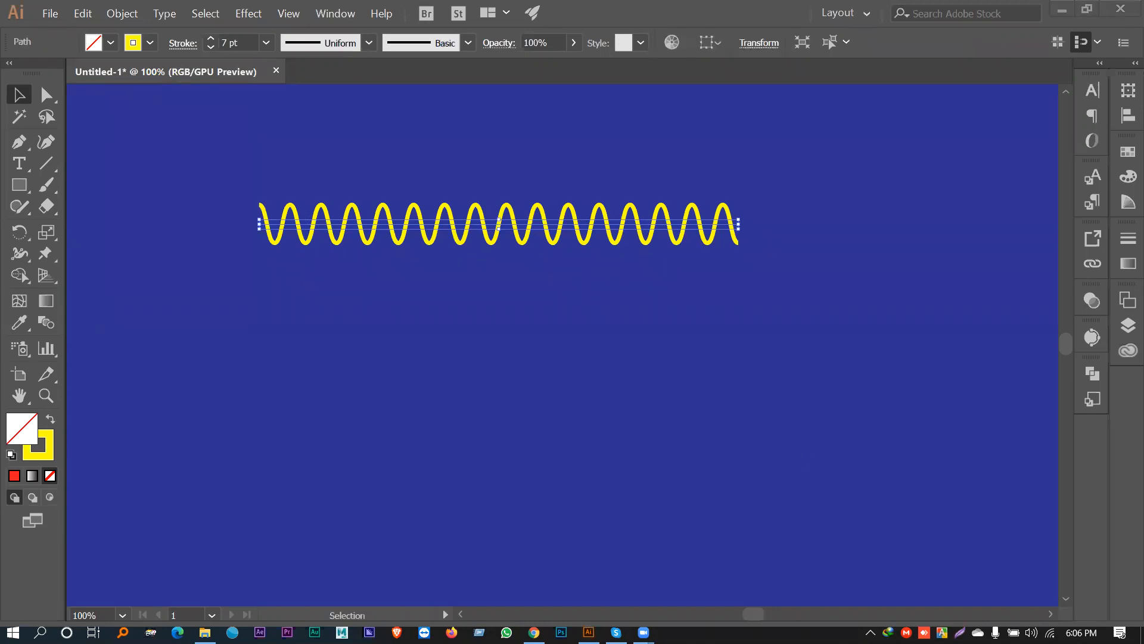
click(572, 268)
click(562, 232)
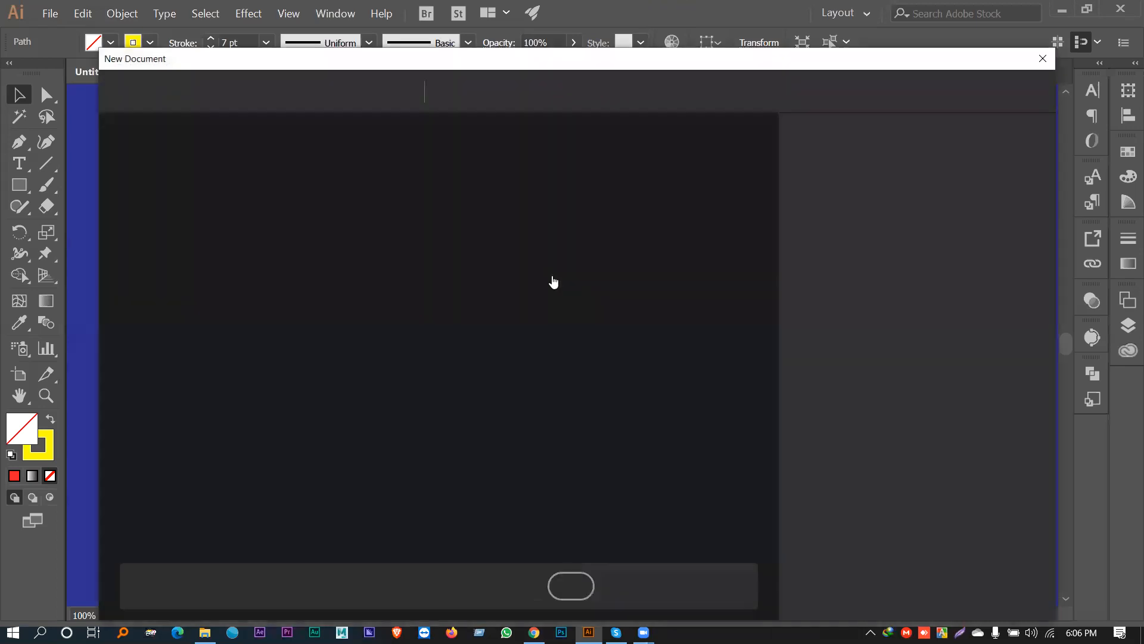
Step: Create a new portrait A4 document in points and set the stroke to none
click(357, 208)
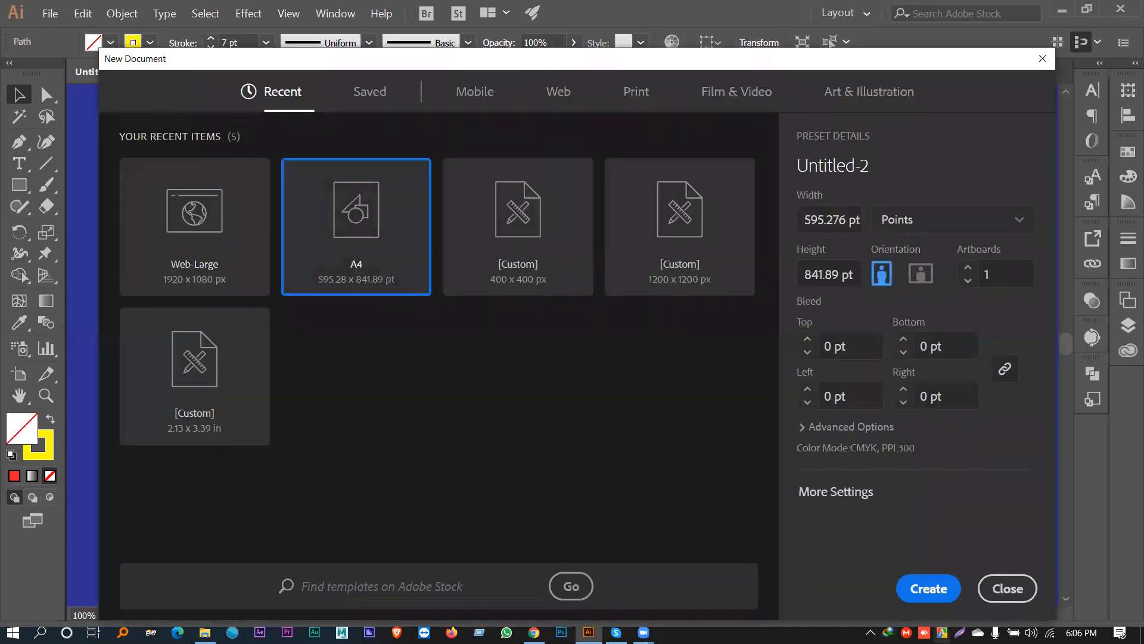
click(935, 587)
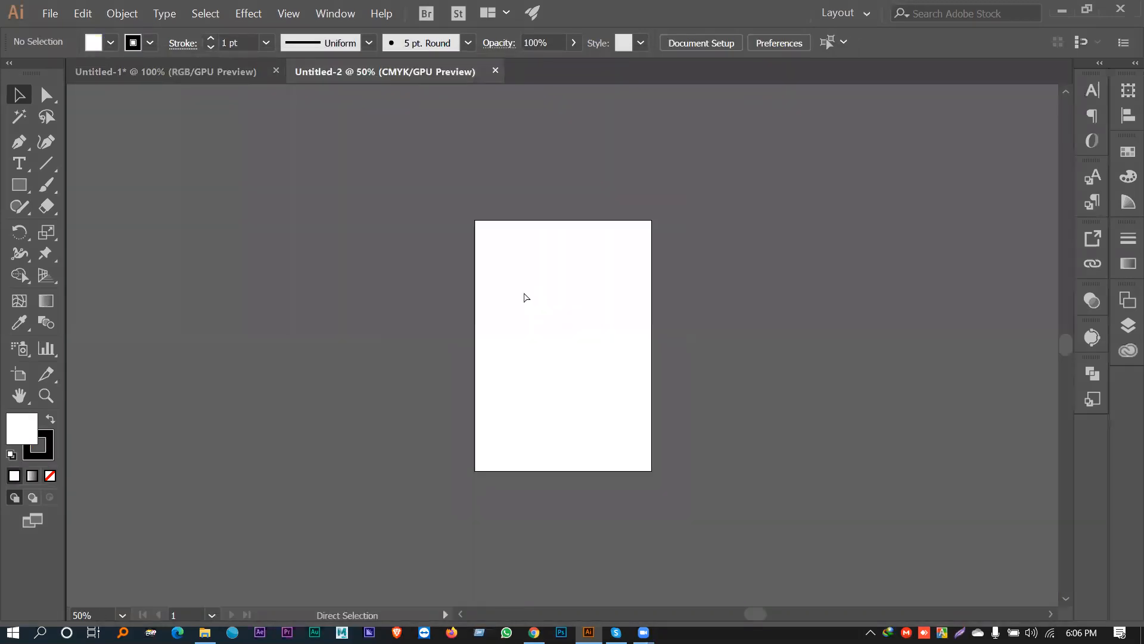
click(50, 475)
click(15, 425)
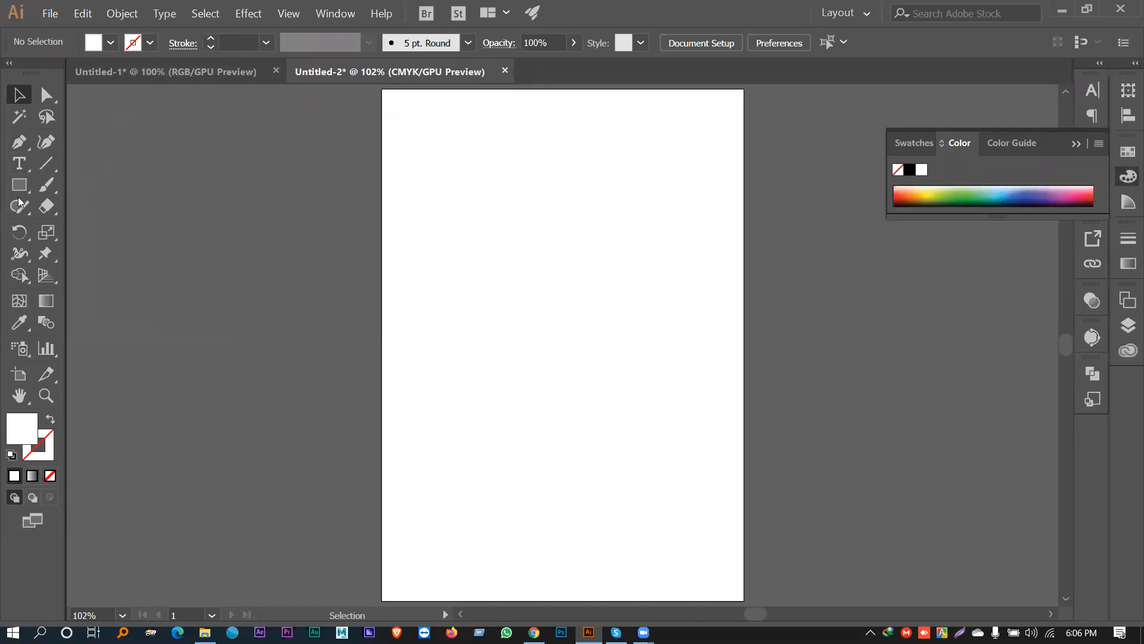
Step: Draw a straight horizontal line with the Pen tool across almost the full artboard width, just below its upper edge
click(43, 163)
key(p)
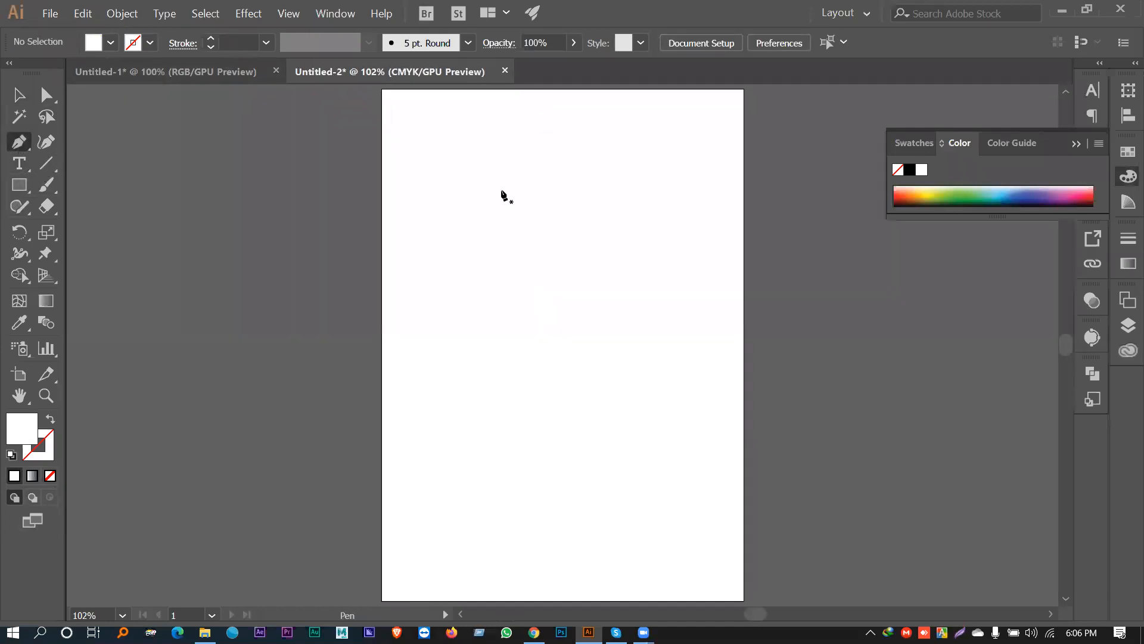
click(431, 301)
key(ctrl+z)
click(388, 109)
click(731, 109)
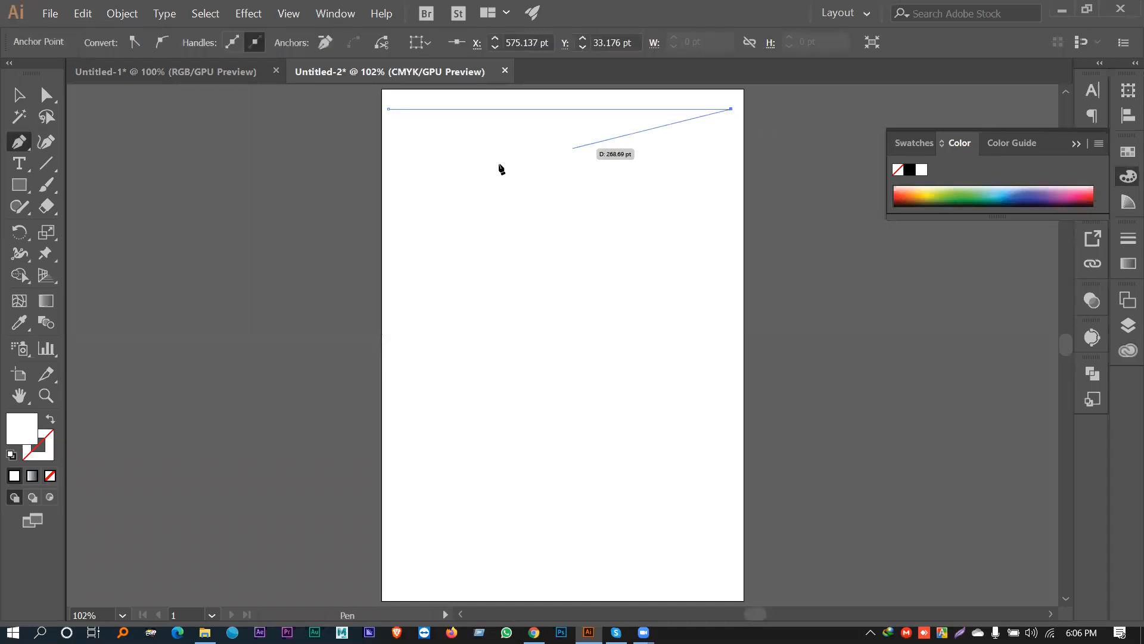
click(18, 95)
click(22, 185)
click(146, 182)
click(128, 120)
click(21, 95)
Step: Give the horizontal line no fill and a red stroke with a weight of 5 pt, then deselect it
drag(663, 232, 448, 108)
click(111, 42)
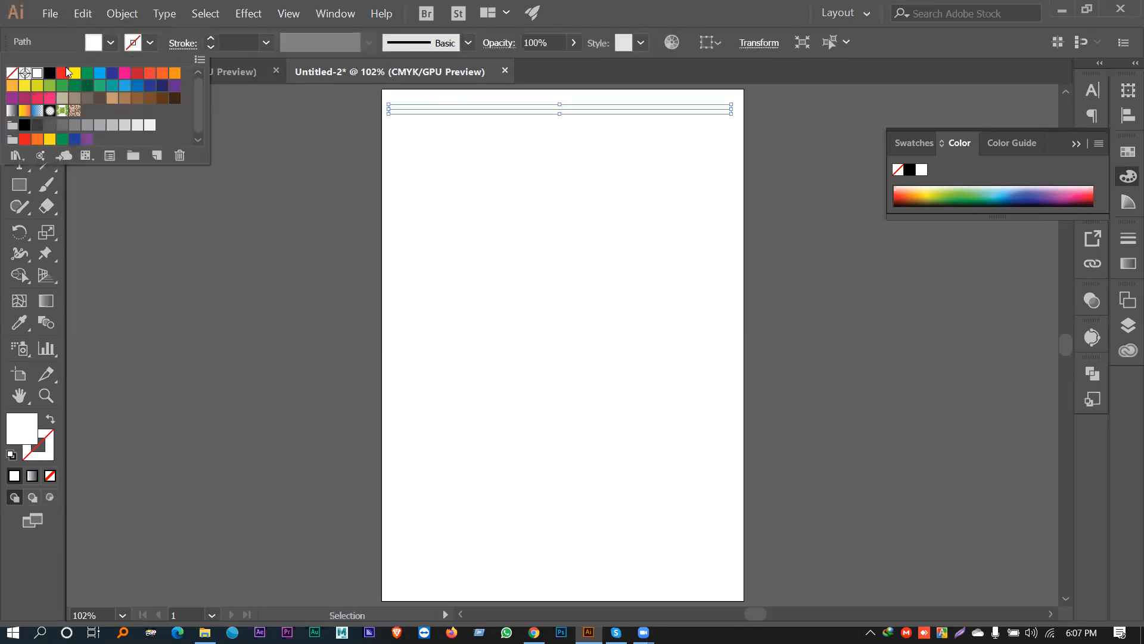
click(11, 72)
click(148, 43)
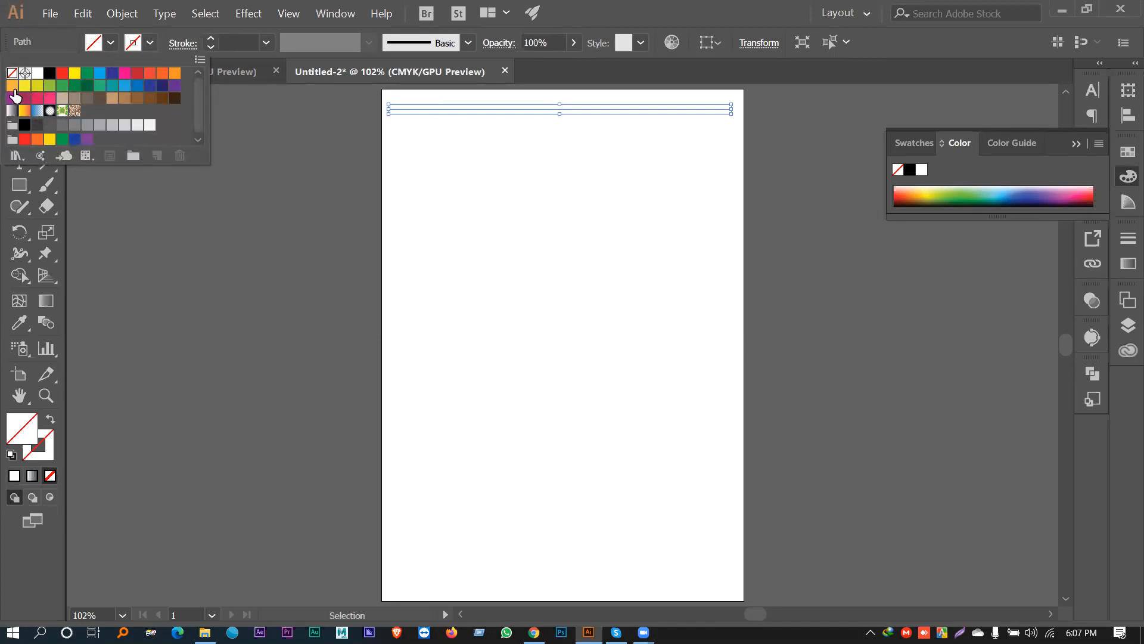
click(63, 74)
click(210, 39)
click(209, 39)
click(209, 39)
click(209, 39)
click(644, 242)
Step: Start the Zig Zag distort effect on the red line with the preview on
key(ctrl+equal)
key(ctrl+equal)
key(space)
mouse_move(584, 217)
mouse_down()
mouse_move(529, 403)
mouse_move(643, 405)
mouse_up()
click(523, 174)
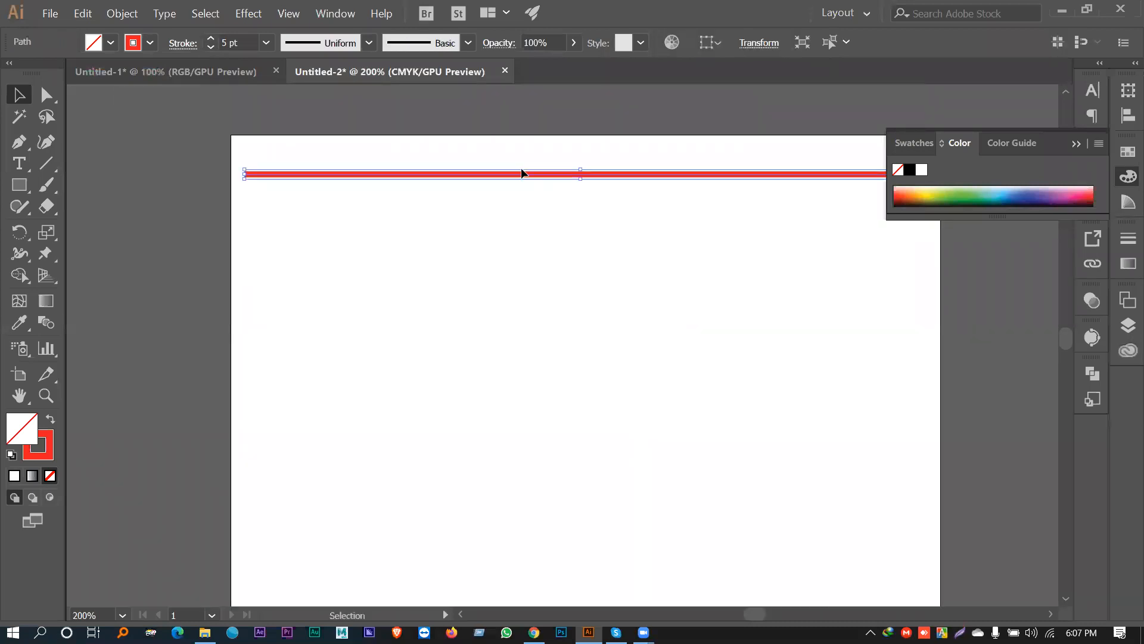
click(248, 13)
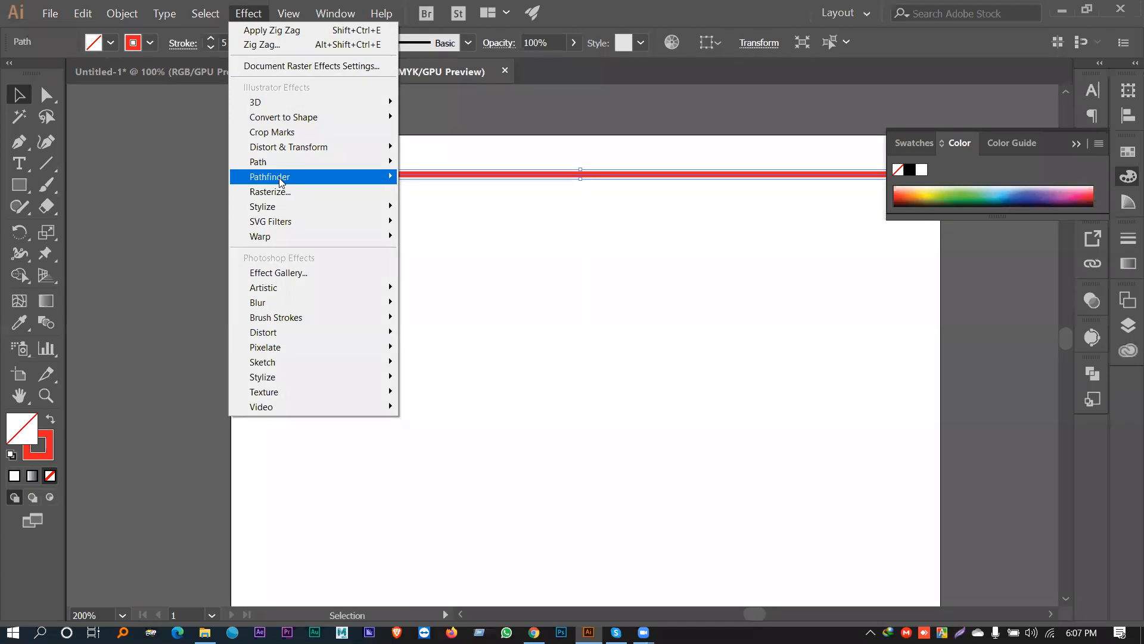
mouse_move(288, 148)
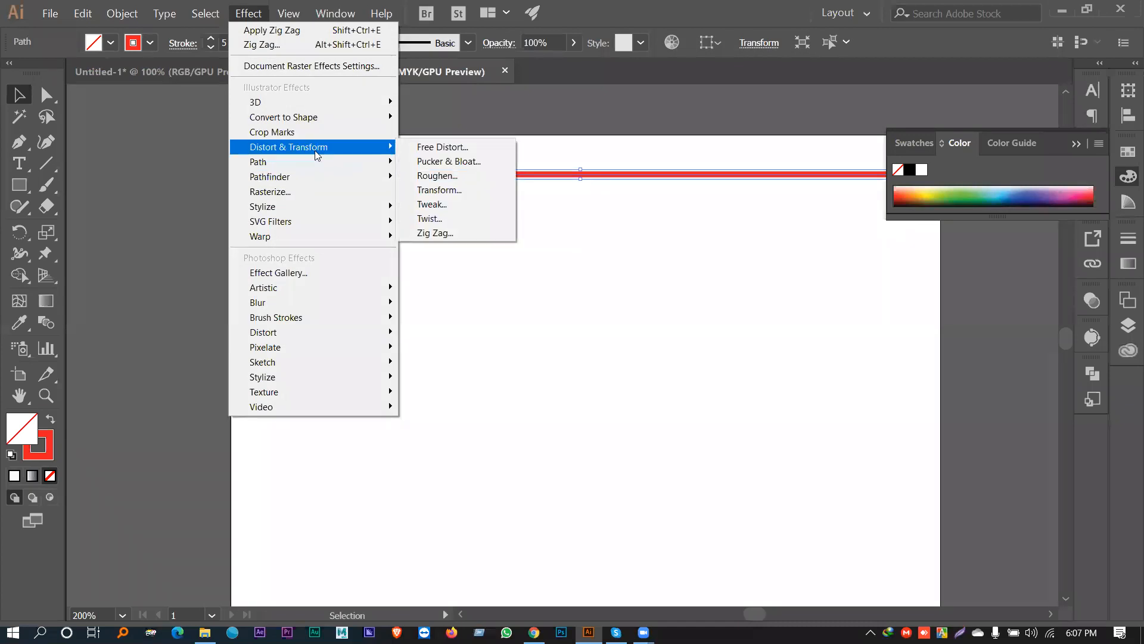
click(446, 231)
drag(744, 71, 578, 294)
click(498, 493)
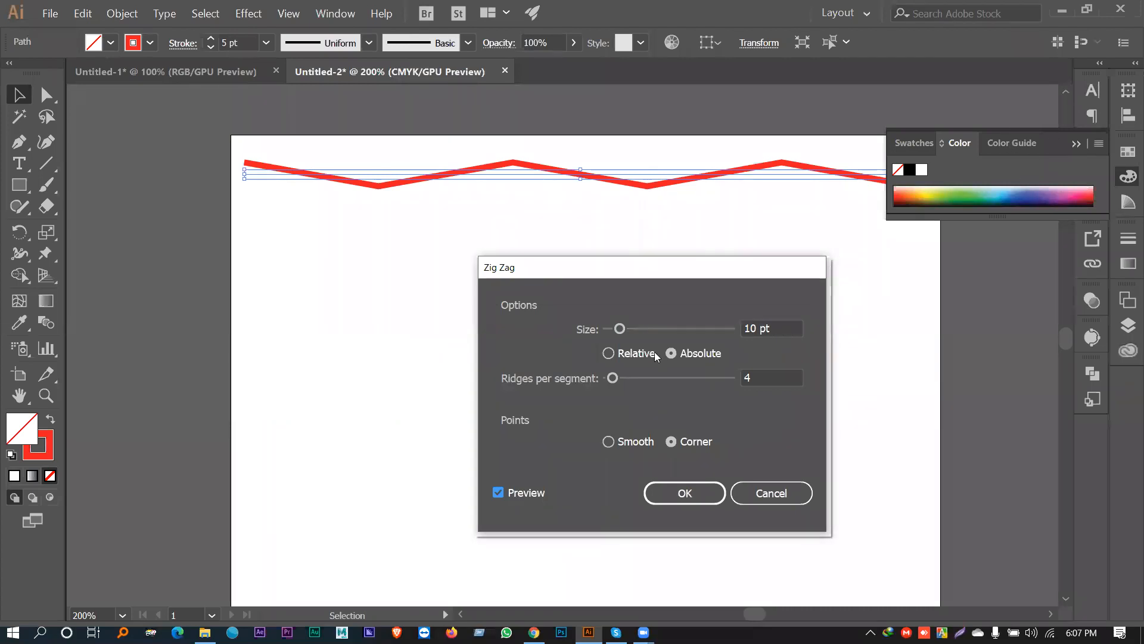
Step: Apply the Zig Zag with an absolute size of 21 pt, 24 ridges per segment and smooth points
mouse_move(621, 329)
mouse_down()
mouse_move(657, 330)
mouse_move(633, 331)
mouse_up()
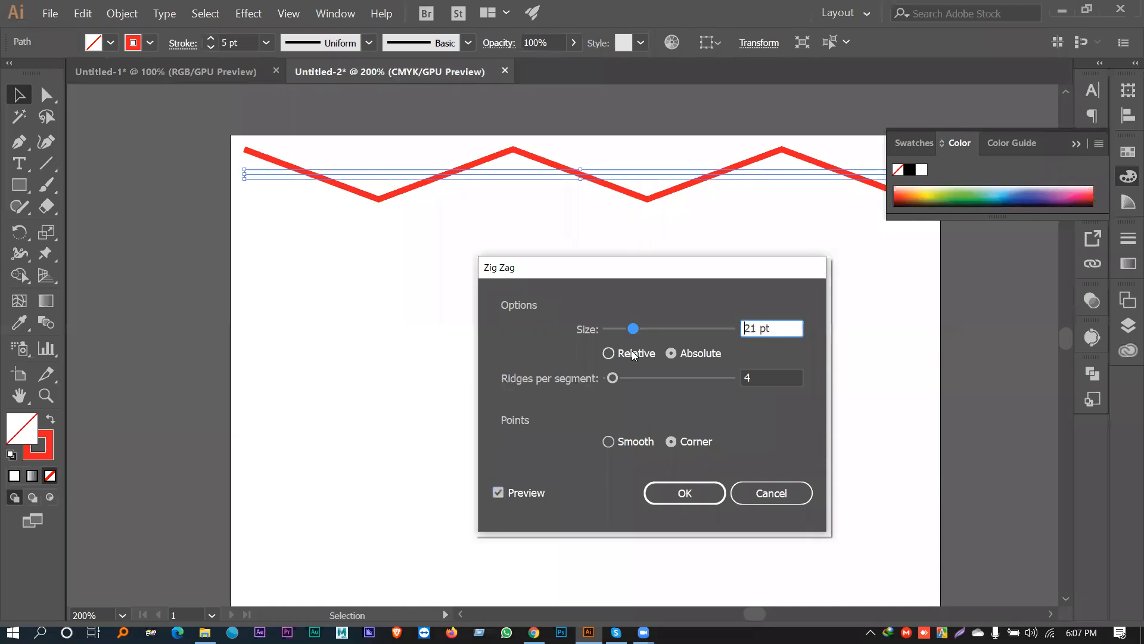
click(614, 378)
drag(621, 382, 638, 381)
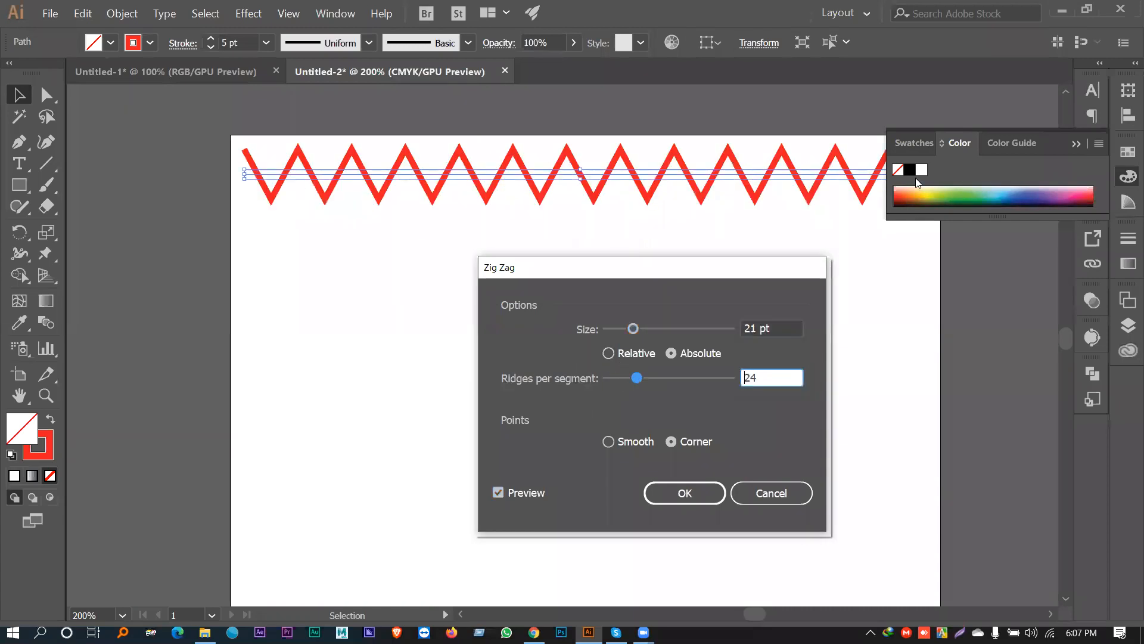
click(635, 441)
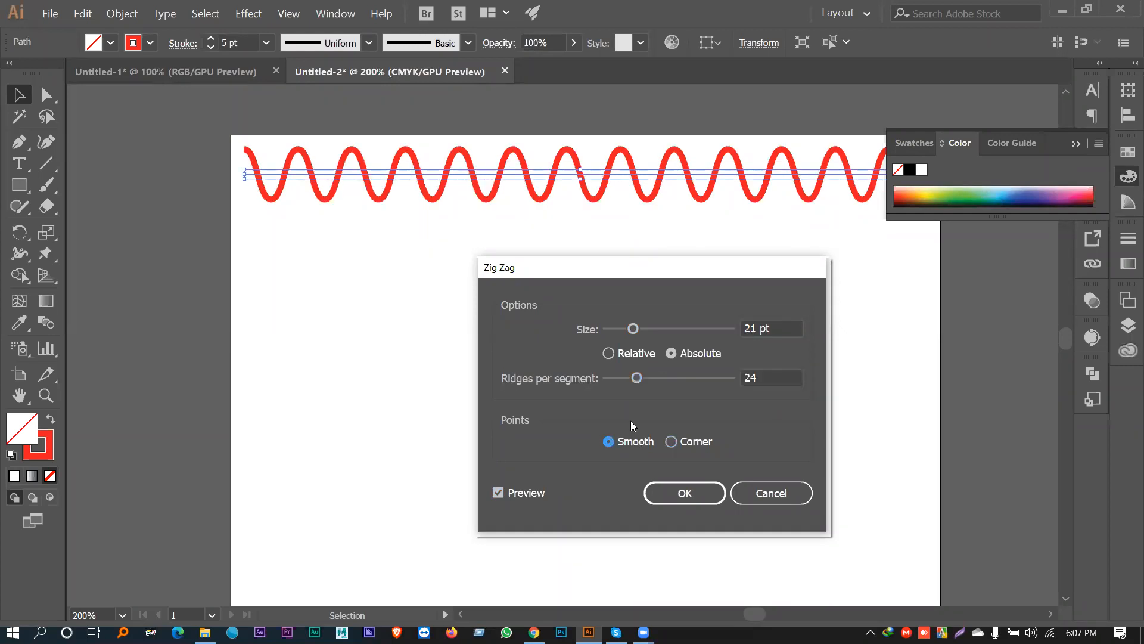
click(637, 355)
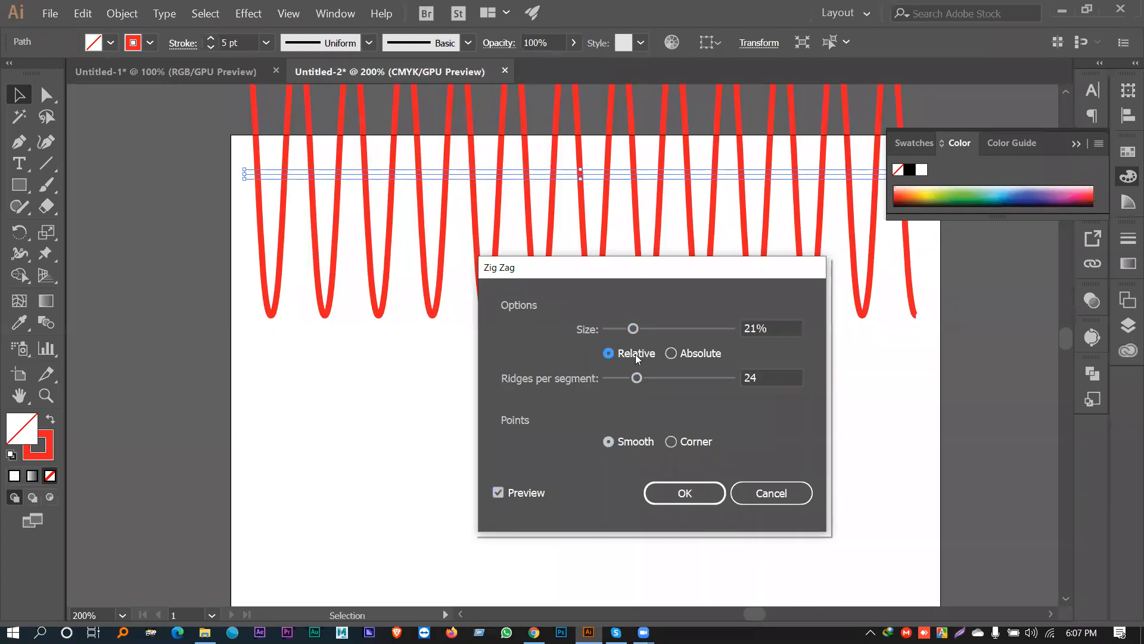
click(671, 353)
click(701, 492)
click(1083, 148)
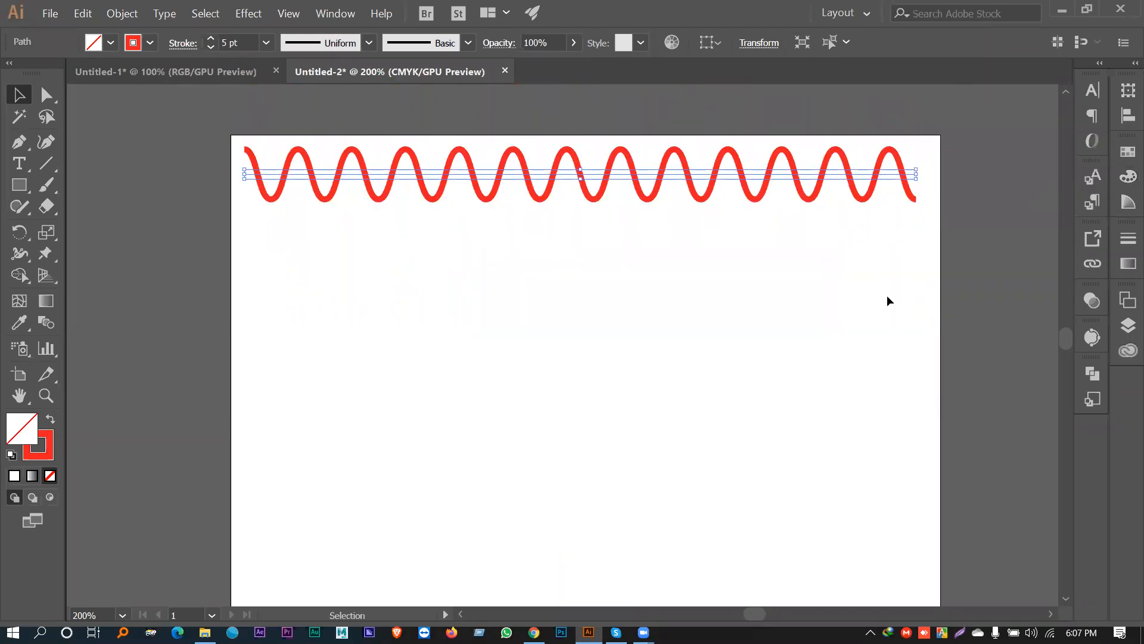
Step: Stretch the red wavy line at both ends until it spans the artboard from side edge to side edge
click(886, 296)
click(908, 180)
drag(920, 174, 940, 175)
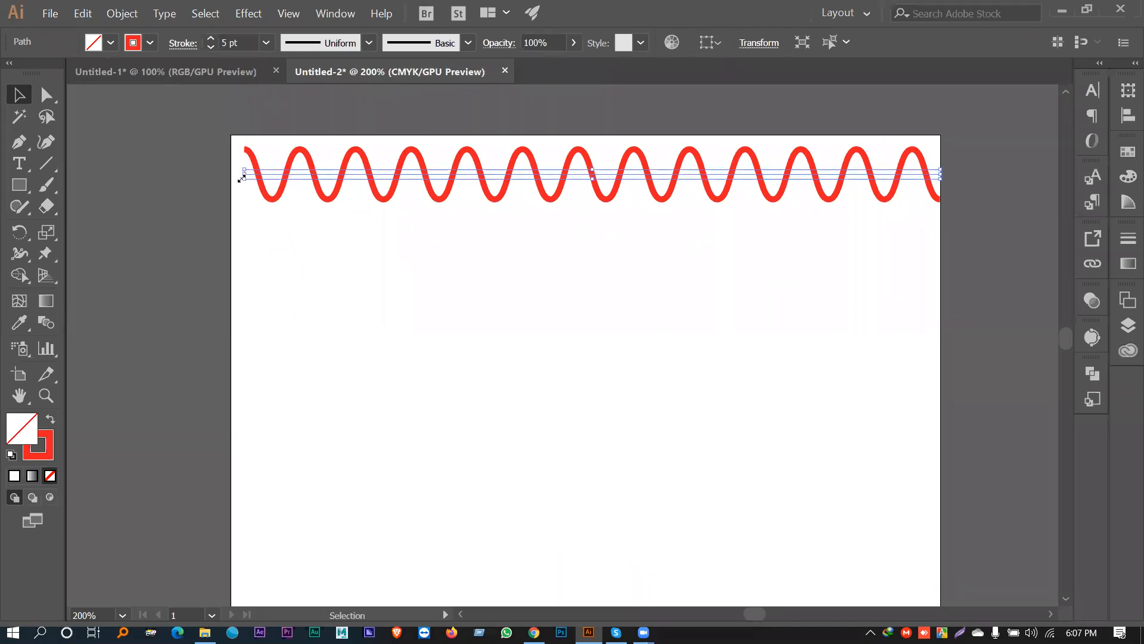
drag(243, 175, 231, 175)
click(190, 208)
Step: Duplicate the red wavy line to just above the lower edge of the artboard and deselect it
key(ctrl+equal)
key(ctrl+equal)
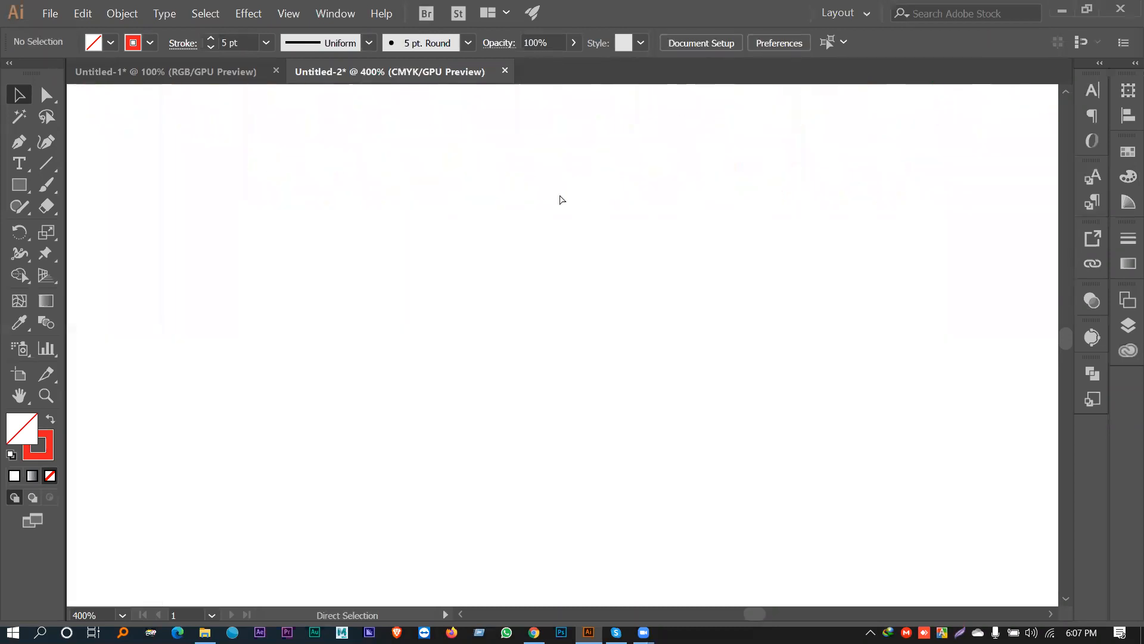
key(ctrl+minus)
key(ctrl+minus)
key(ctrl+minus)
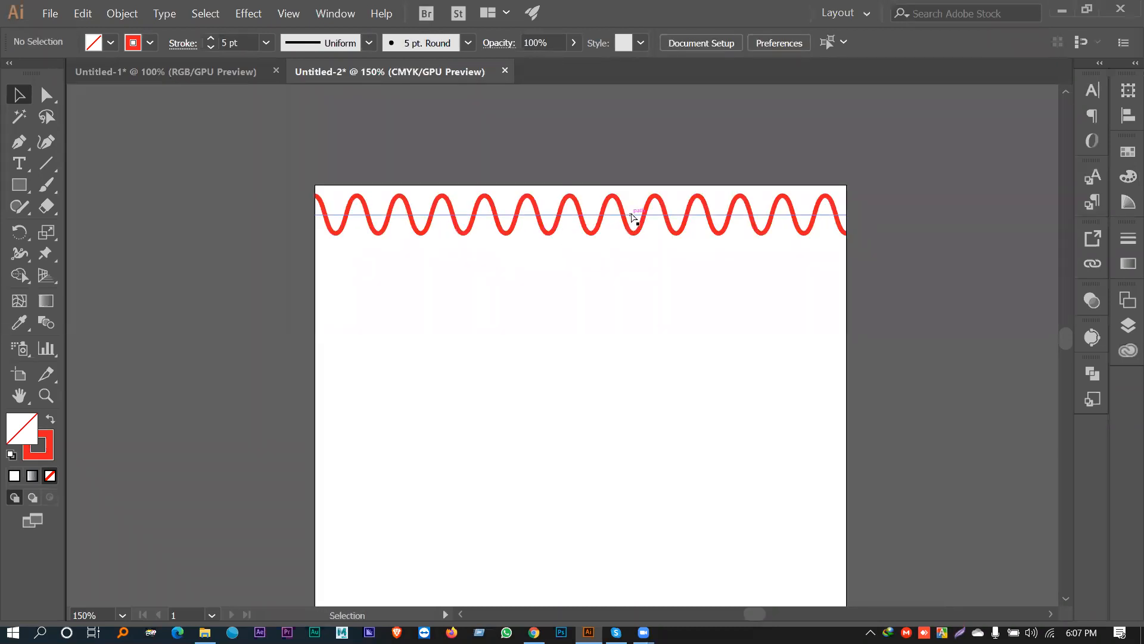
key(ctrl+minus)
key(ctrl+minus)
drag(547, 404, 560, 241)
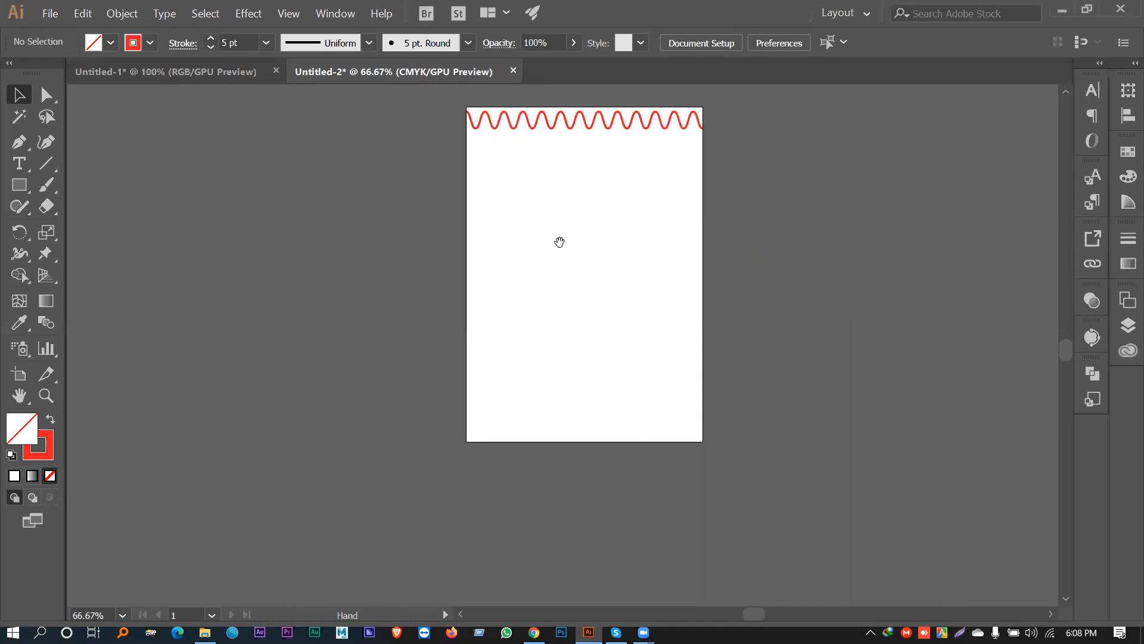
click(575, 122)
drag(575, 122, 592, 429)
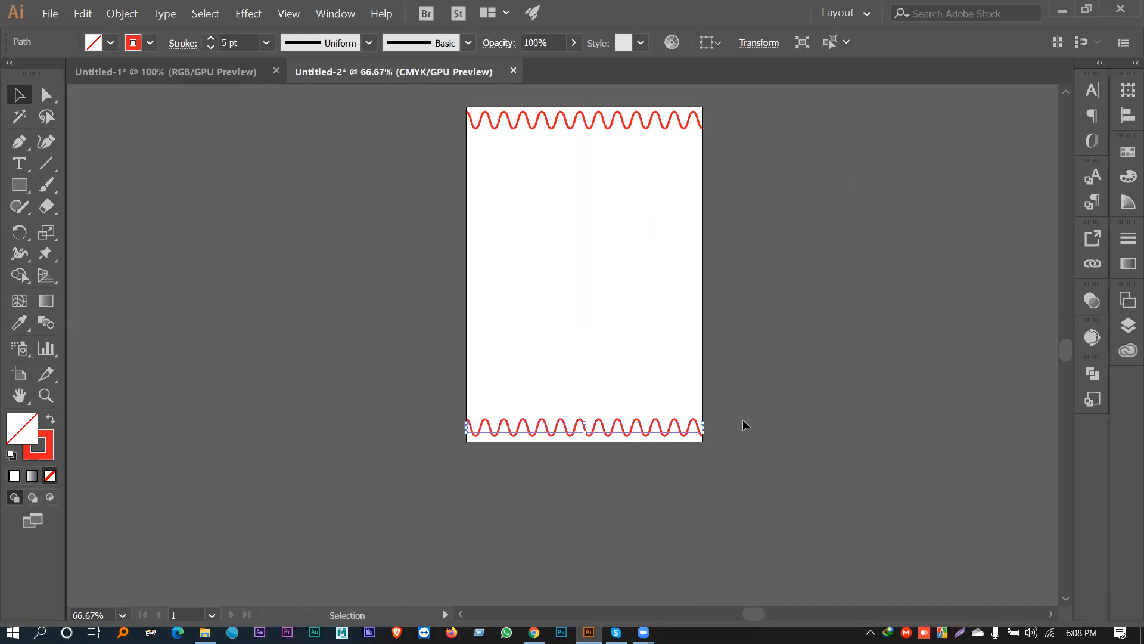
click(768, 413)
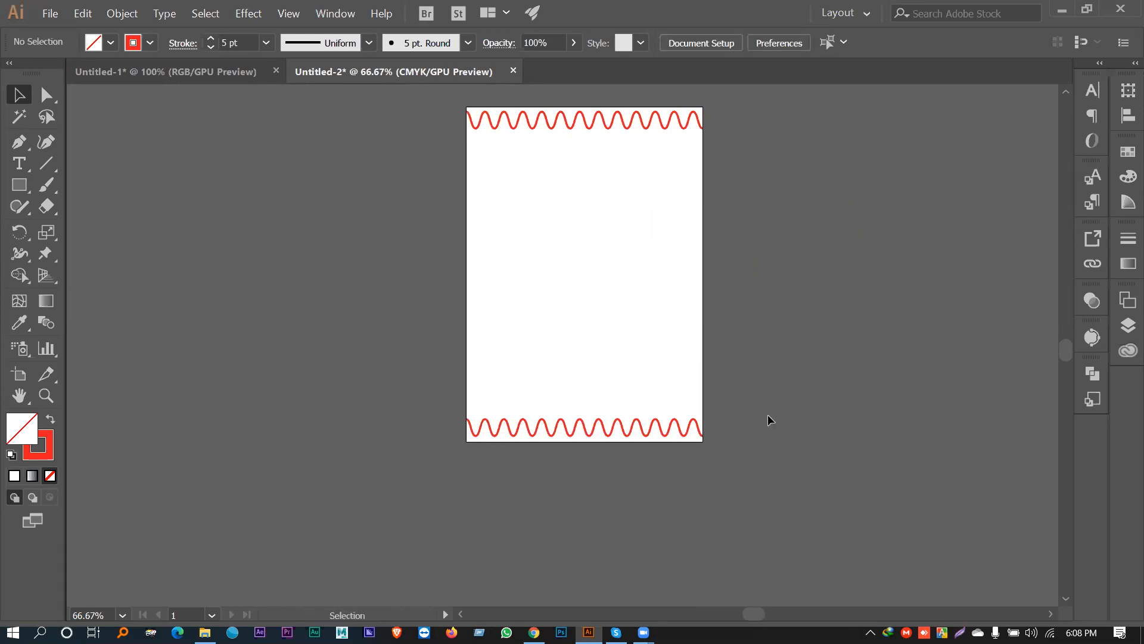
Step: Start a Save for Web (Legacy) export of the artwork and set the file format to JPEG
click(44, 15)
mouse_move(84, 242)
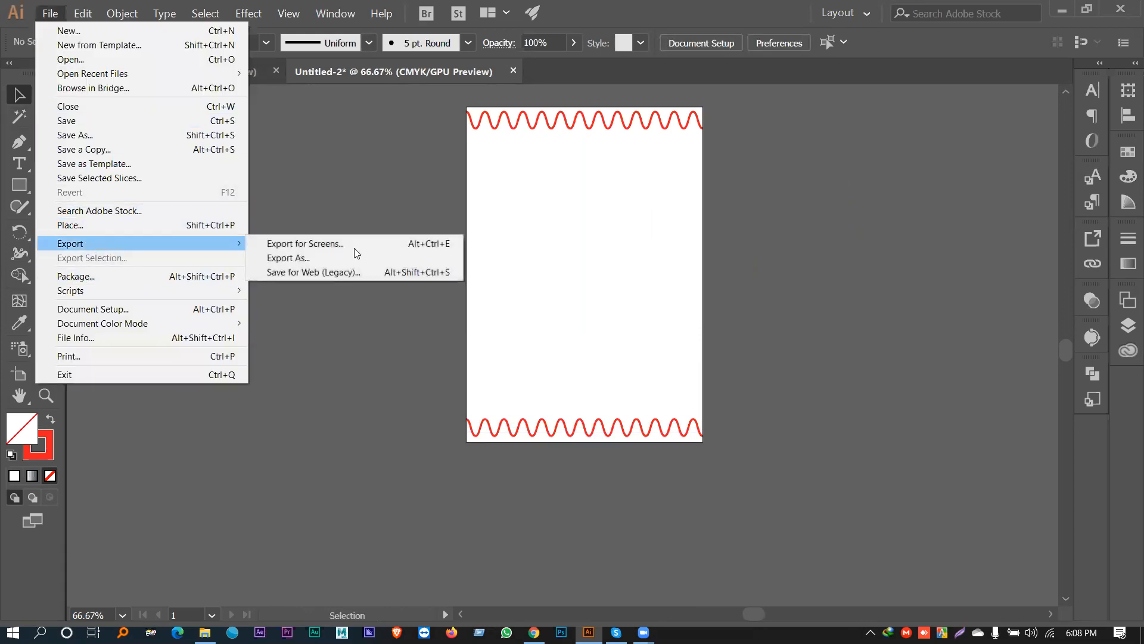
click(334, 272)
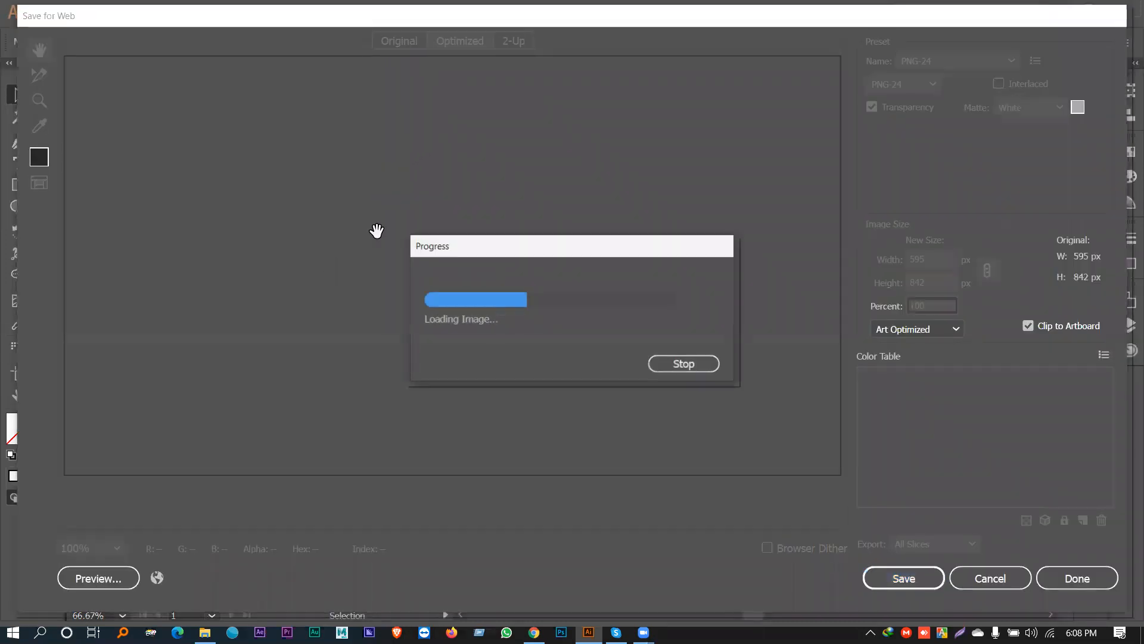
click(922, 63)
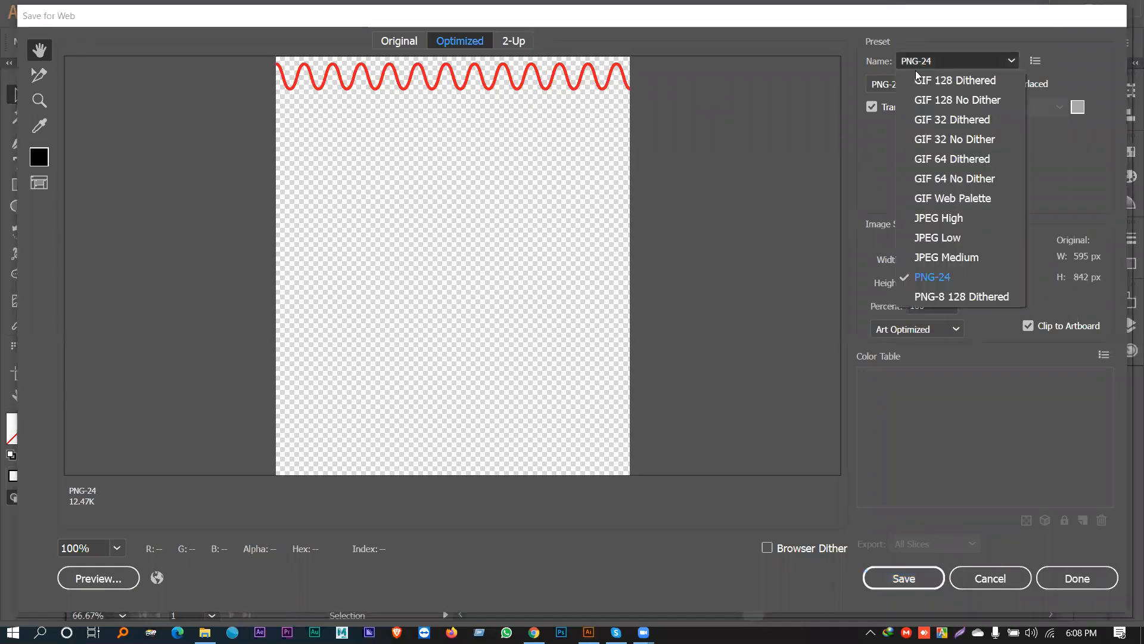
click(885, 89)
click(885, 84)
click(897, 123)
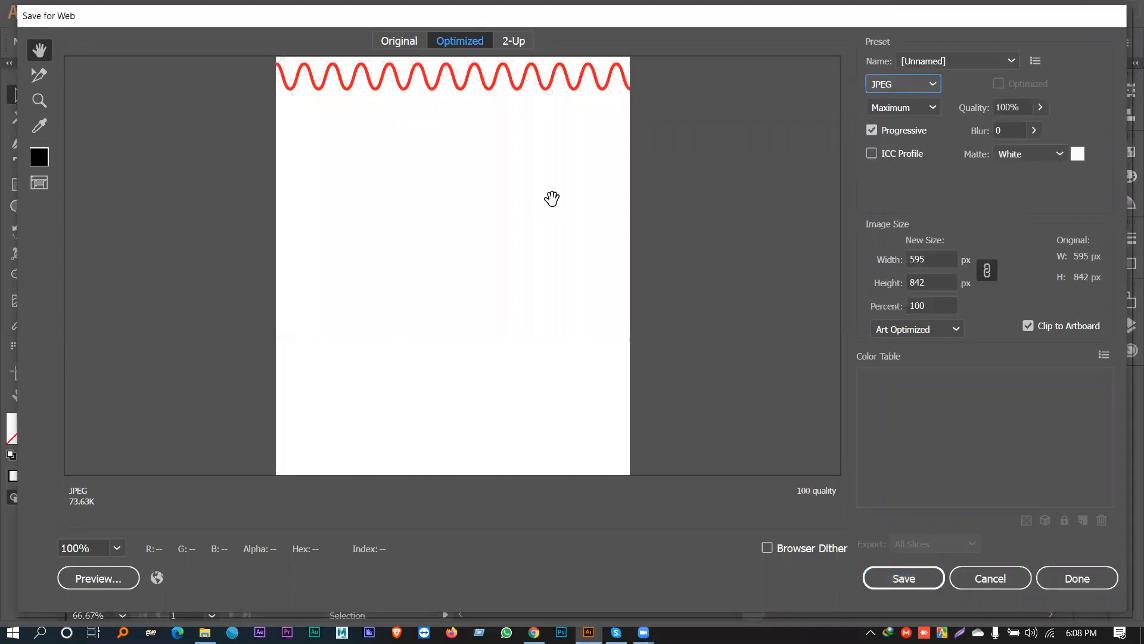
Step: Export the artwork to the Desktop as Untitled-2.png in PNG-24 format with transparency
click(905, 95)
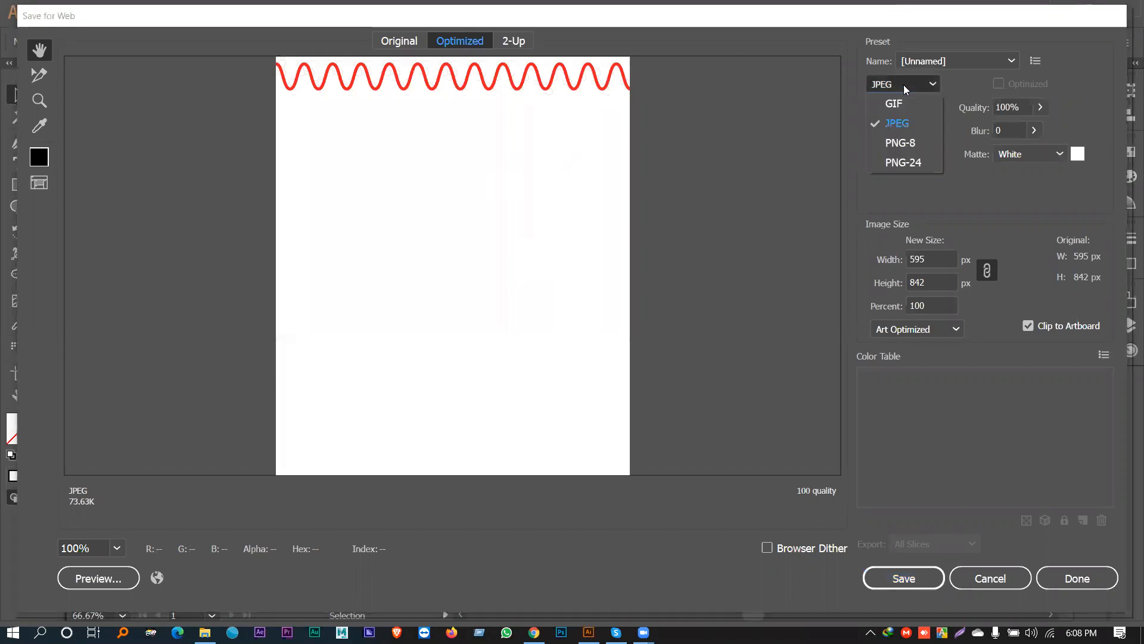
click(913, 167)
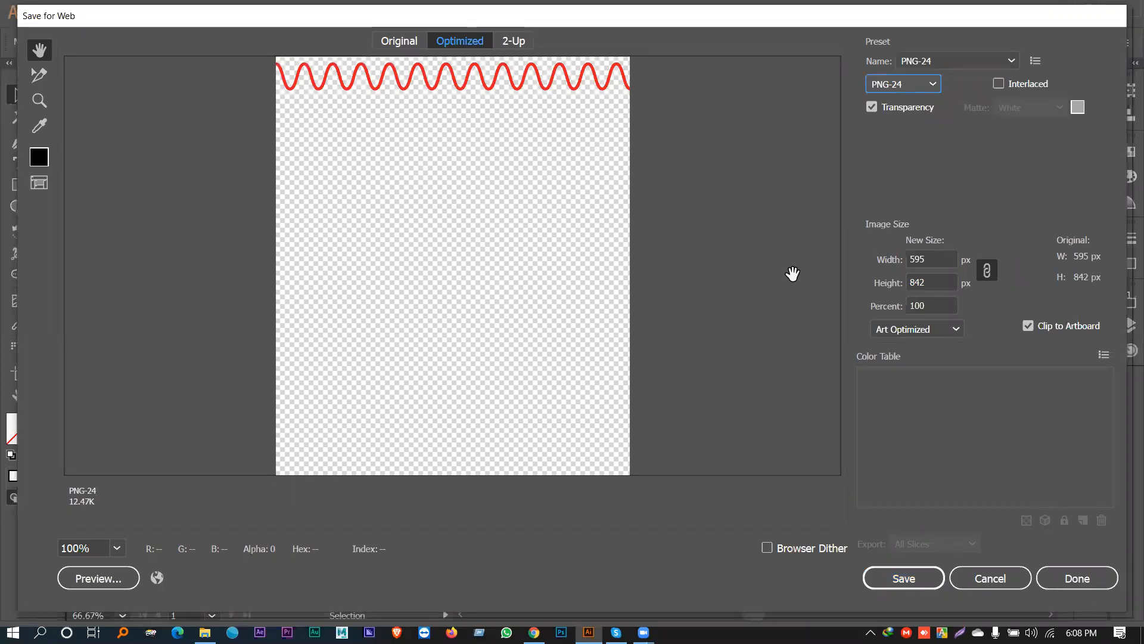
click(913, 579)
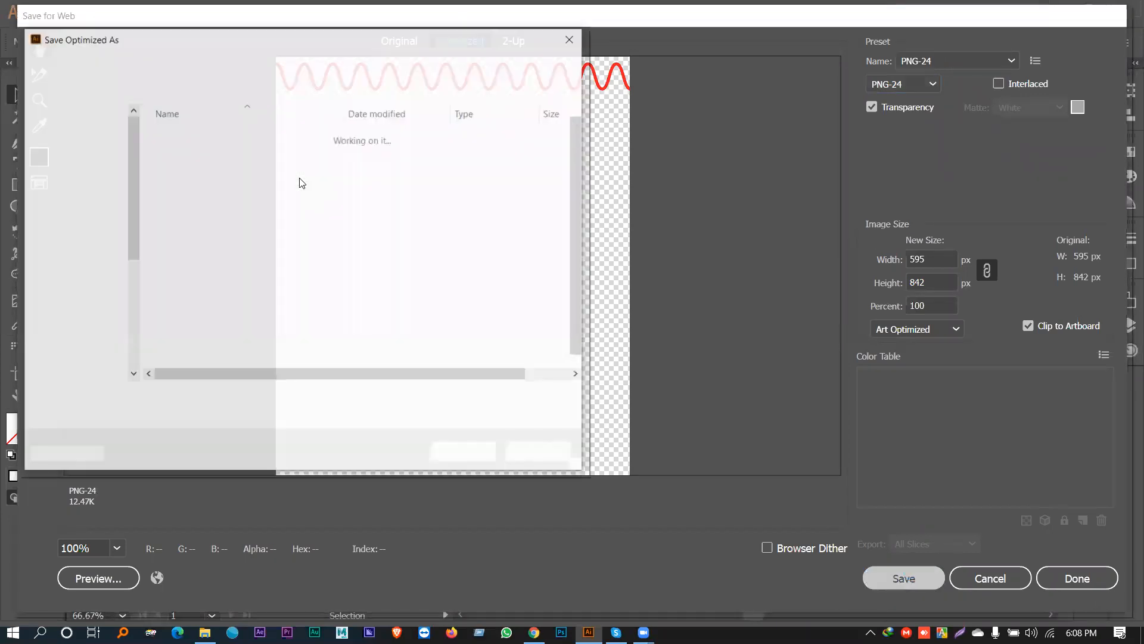
click(78, 142)
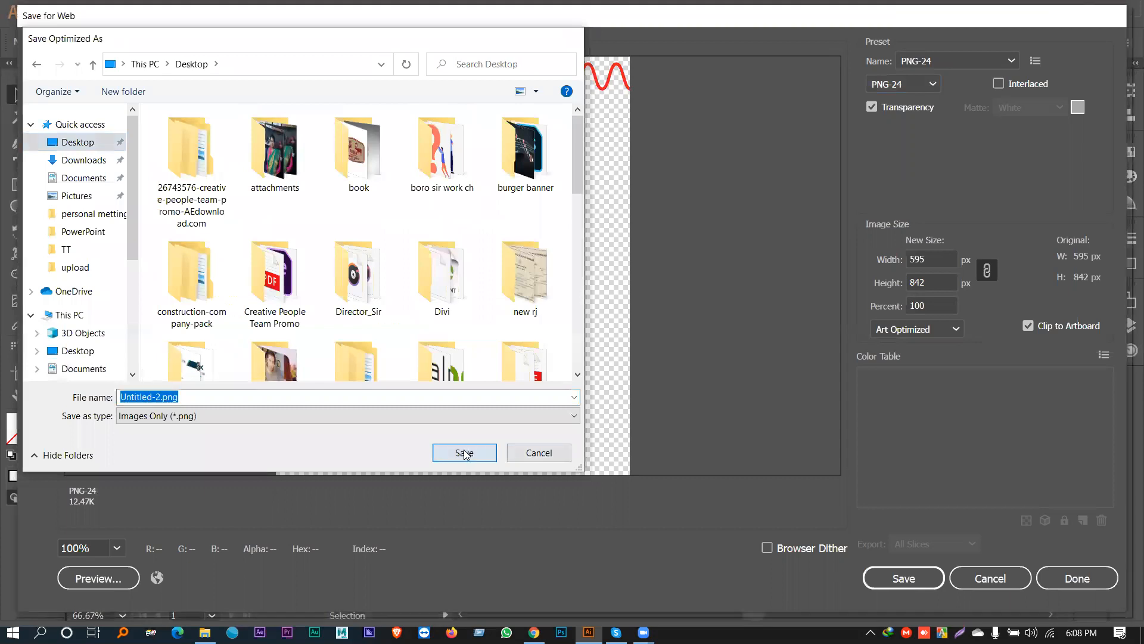
click(465, 453)
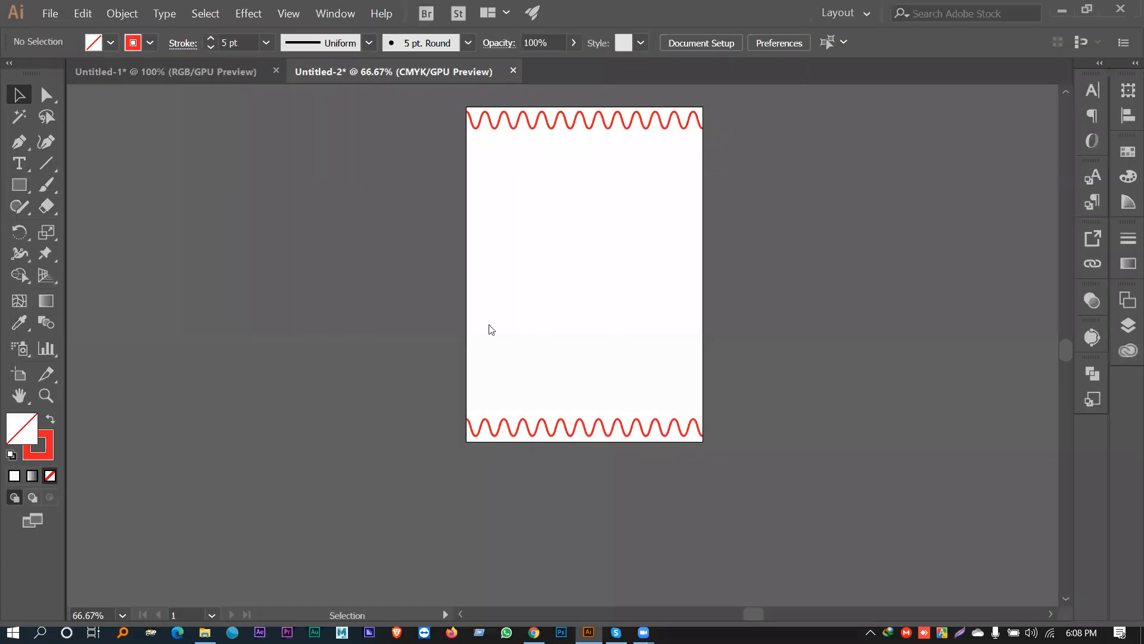
Step: Minimise the open windows to the desktop and launch Word with a blank document
click(1056, 12)
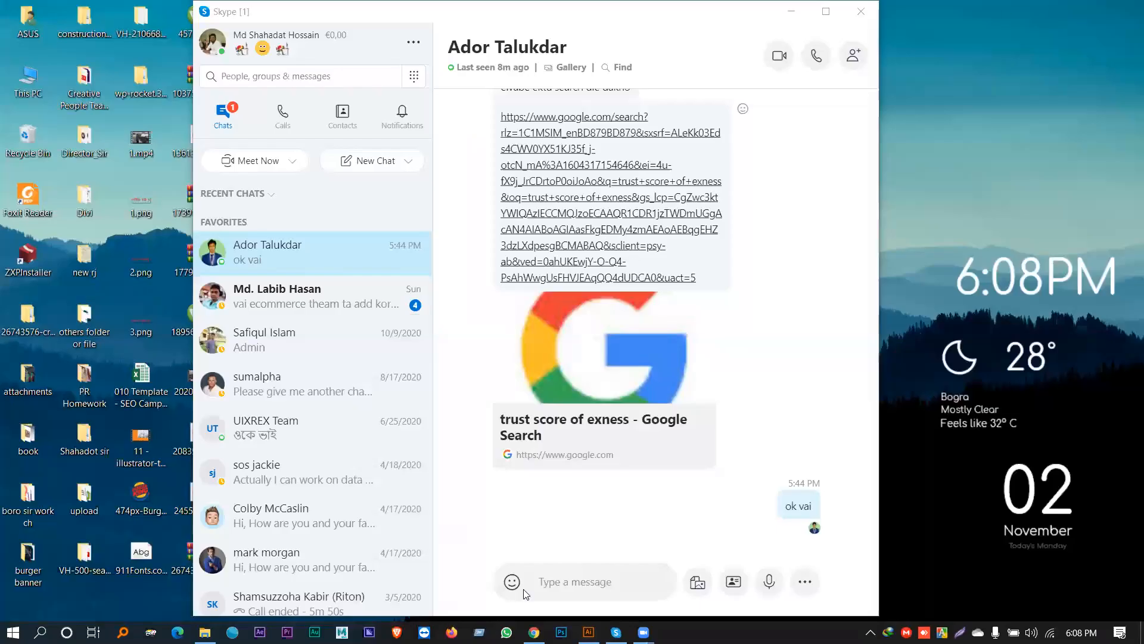
key(super+d)
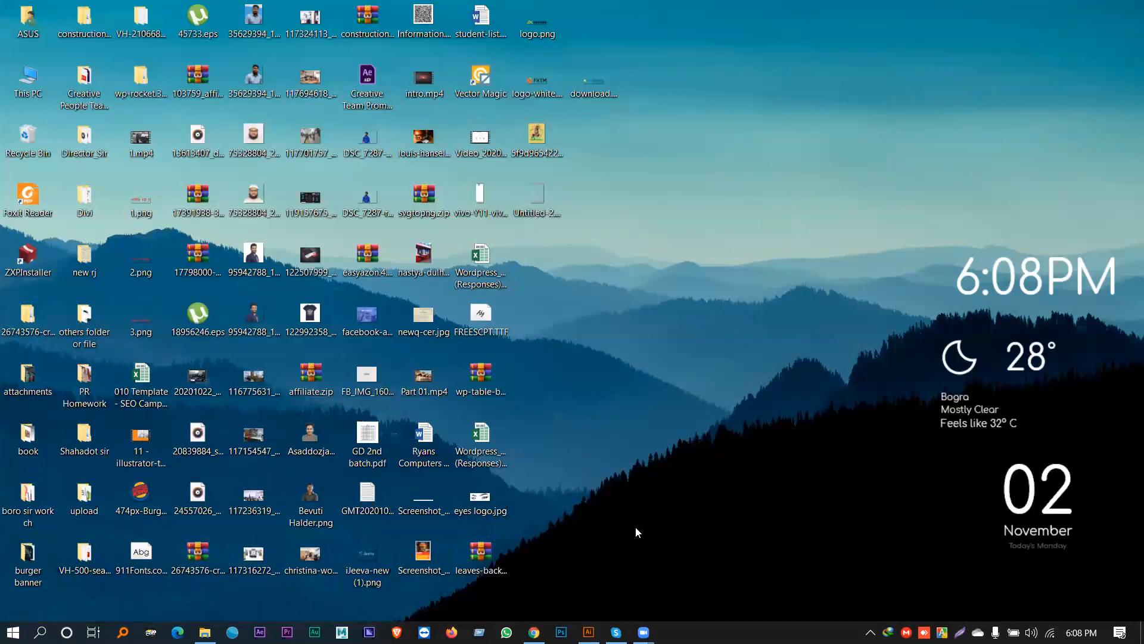
key(super)
text(word)
key(Return)
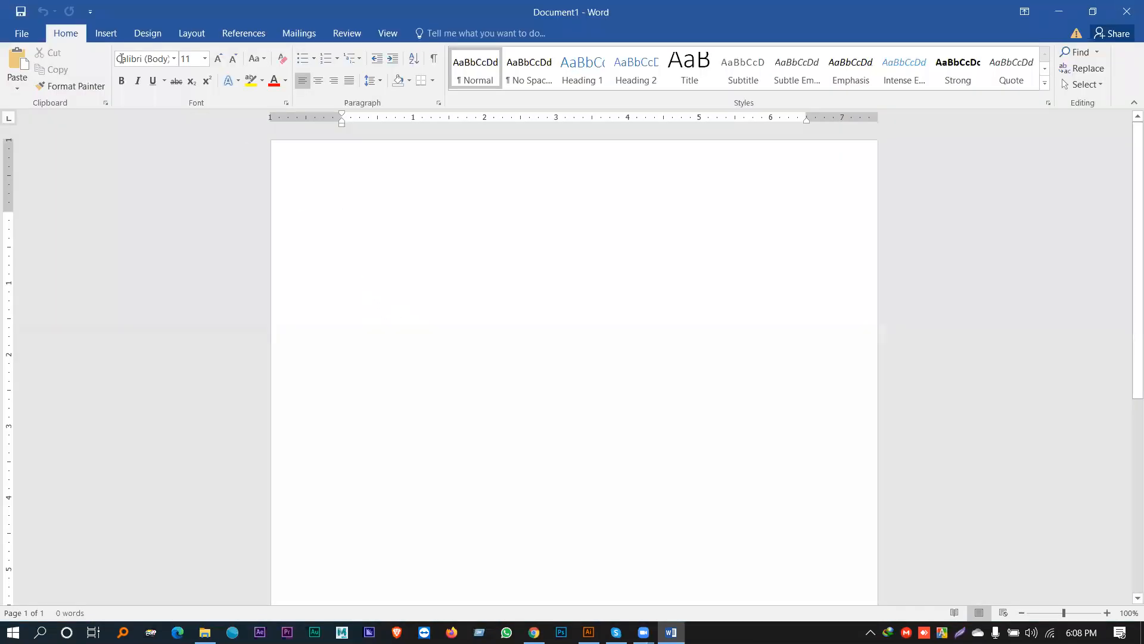
Step: Insert the exported wavy border picture, Untitled-2.png, from the Desktop into the blank document
click(102, 33)
click(145, 58)
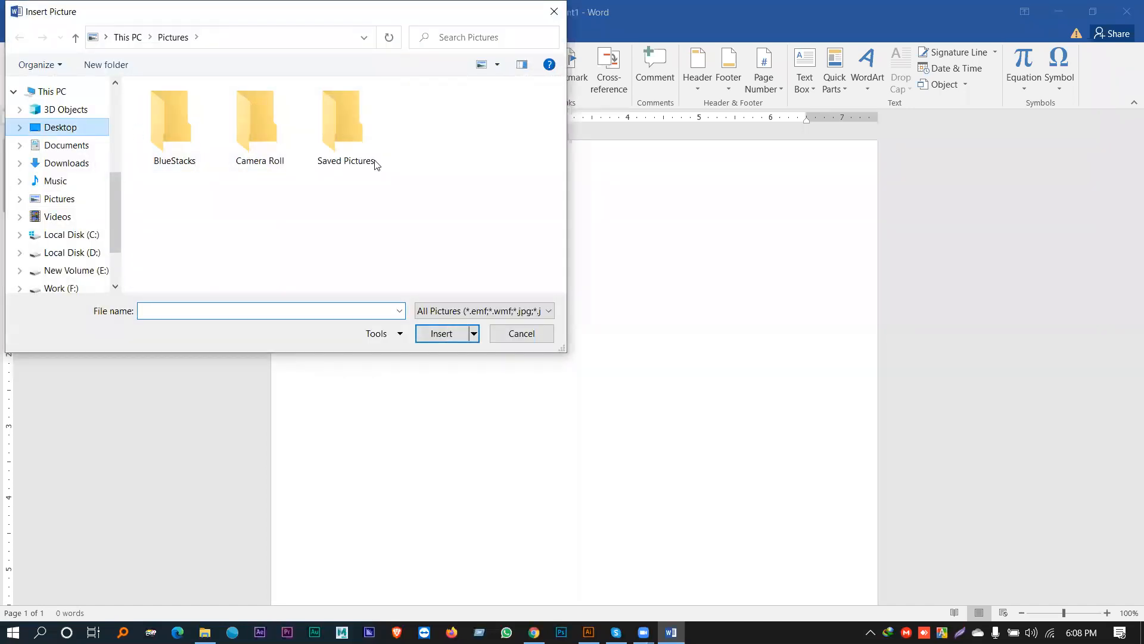
scroll(411, 183, down, 10)
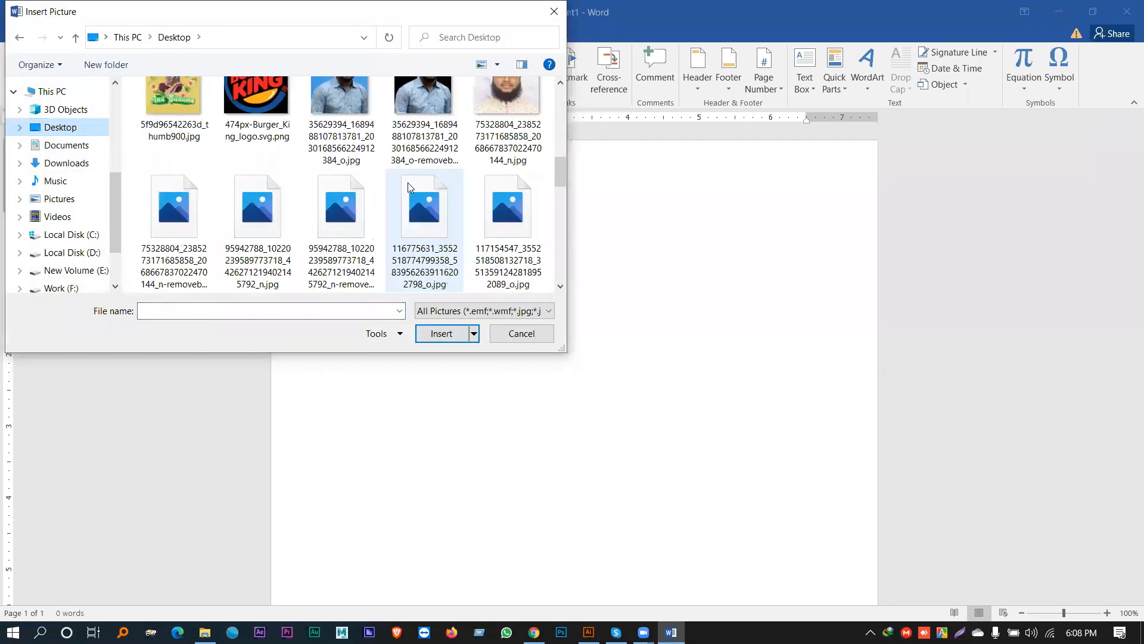
scroll(407, 182, down, 10)
double_click(253, 208)
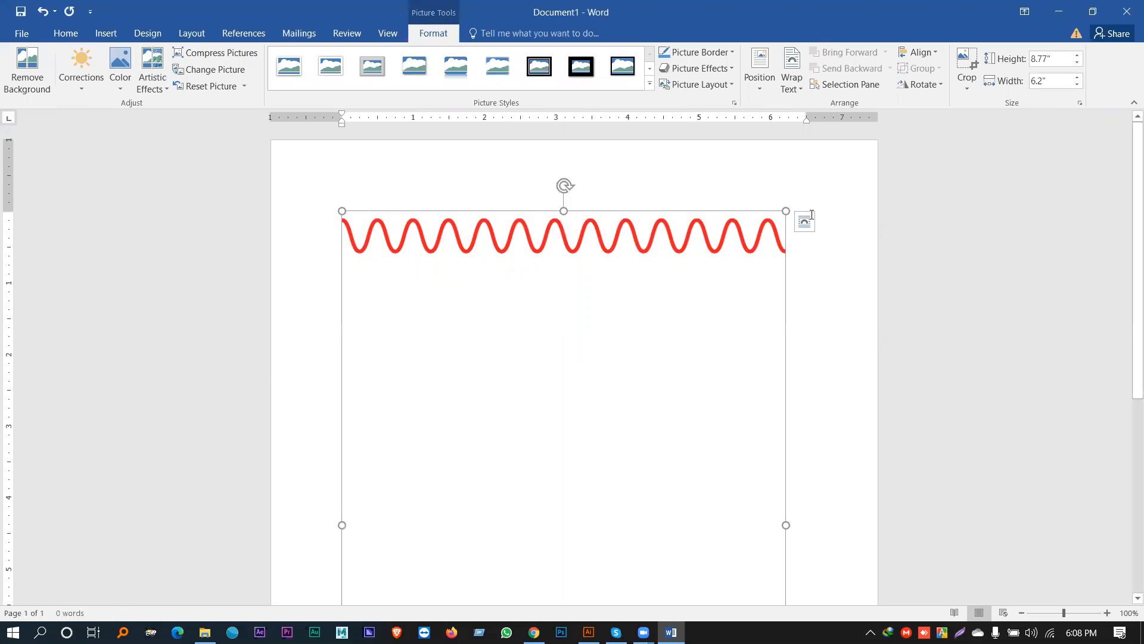
Step: Set the picture's text wrapping to Behind Text and move it up to the page's upper edge
click(805, 221)
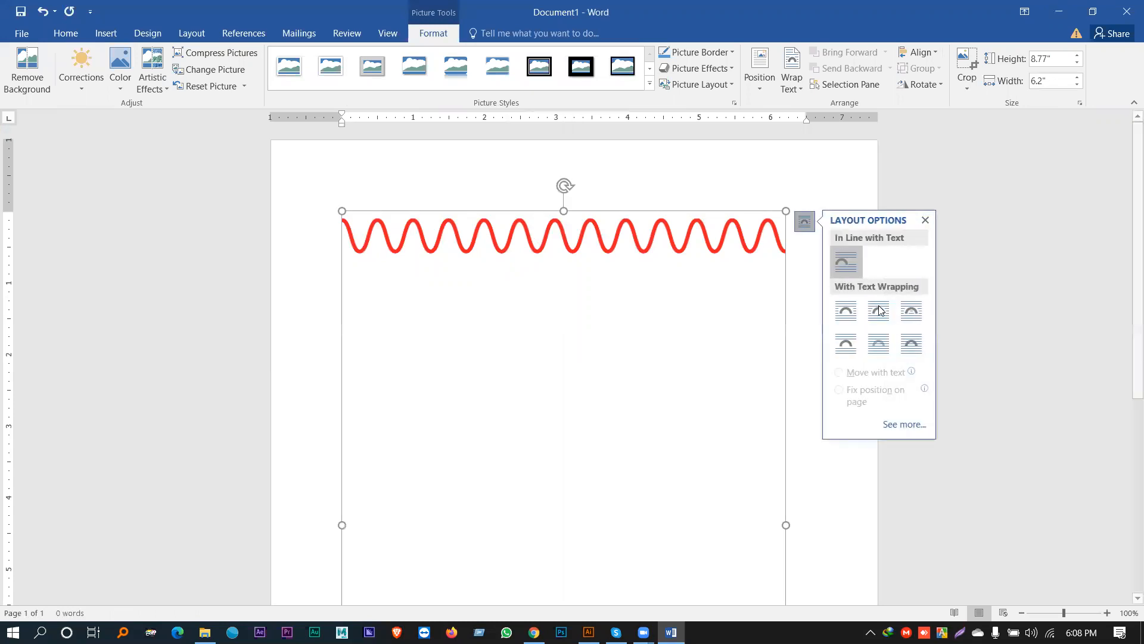
click(884, 338)
click(720, 265)
drag(713, 250, 716, 165)
Step: Stretch the border picture to both side edges and the lower edge of the page so it fills the whole page
drag(786, 454, 876, 450)
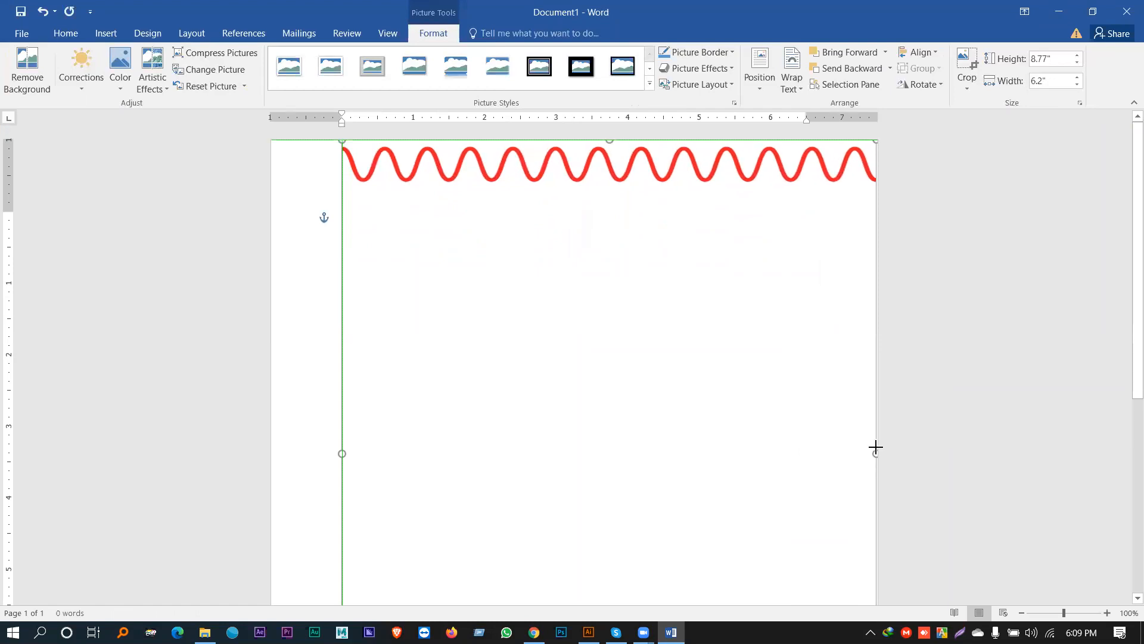
drag(341, 453, 267, 453)
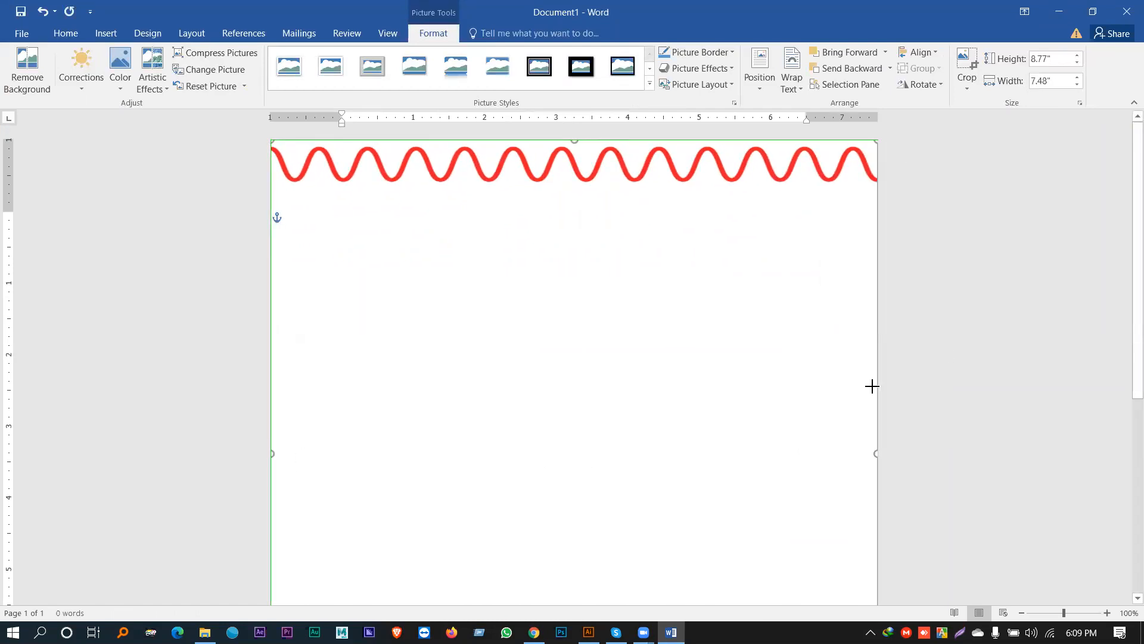
click(871, 386)
scroll(664, 370, down, 5)
scroll(663, 374, down, 1)
scroll(659, 374, up, 2)
scroll(650, 381, down, 2)
drag(576, 433, 610, 584)
key(ctrl+z)
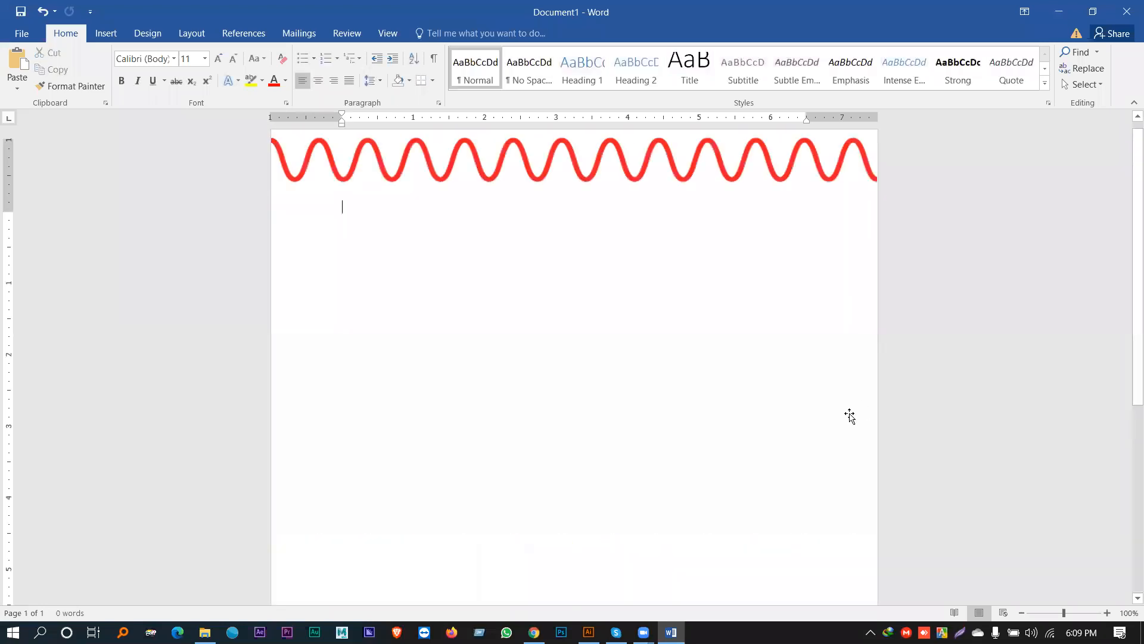
Step: Enter two lines of random sample text over the border picture, starting with "Jlkdsfjlkdjsdlkf" and "Fkldsjflsfkjdsf;sd"
click(582, 302)
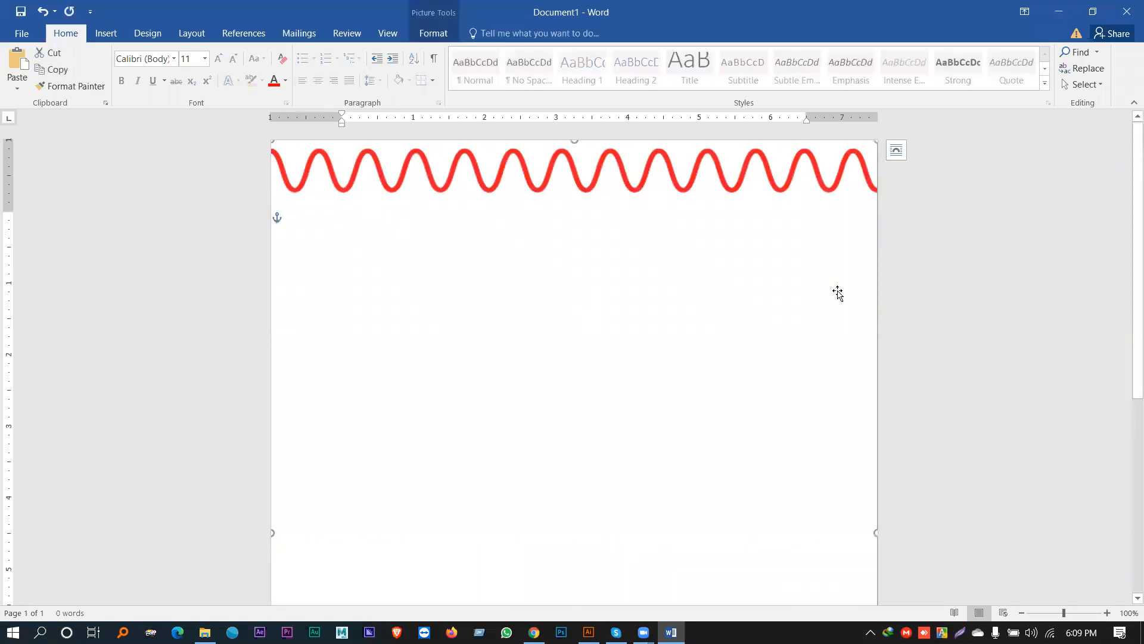
click(983, 276)
text(Jlkdsfjlkdjsdlkf jlf kldfjsdlkf jdlsakfjsadlkfj lfkj)
key(Return)
text(Fkldsjflsfkjdsf;sd)
key(ctrl+a)
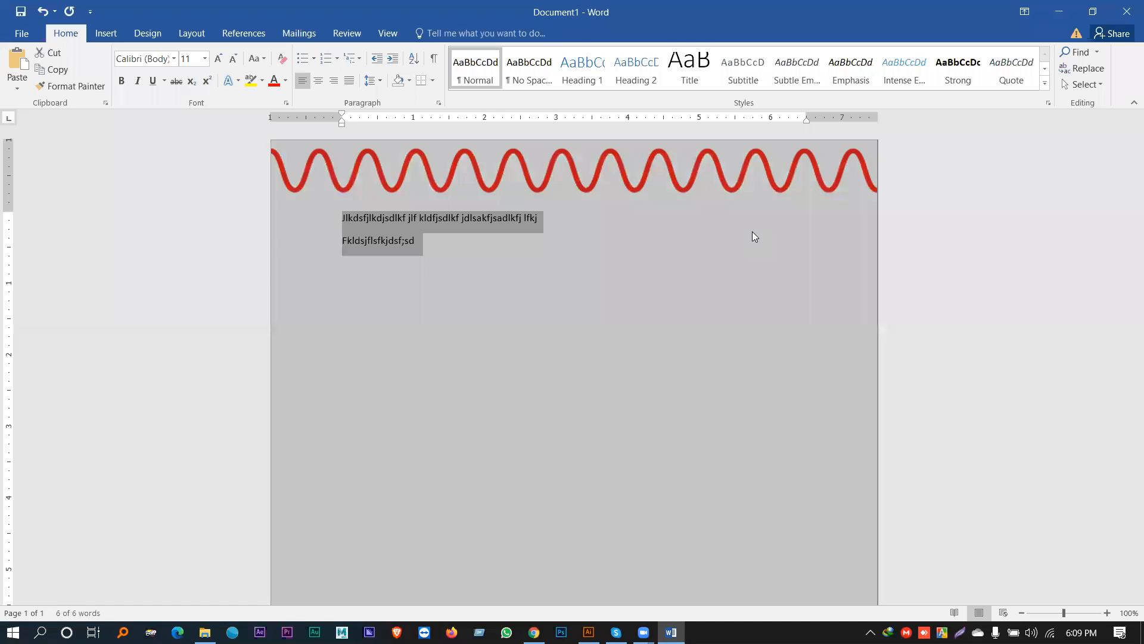
click(468, 228)
key(ctrl+a)
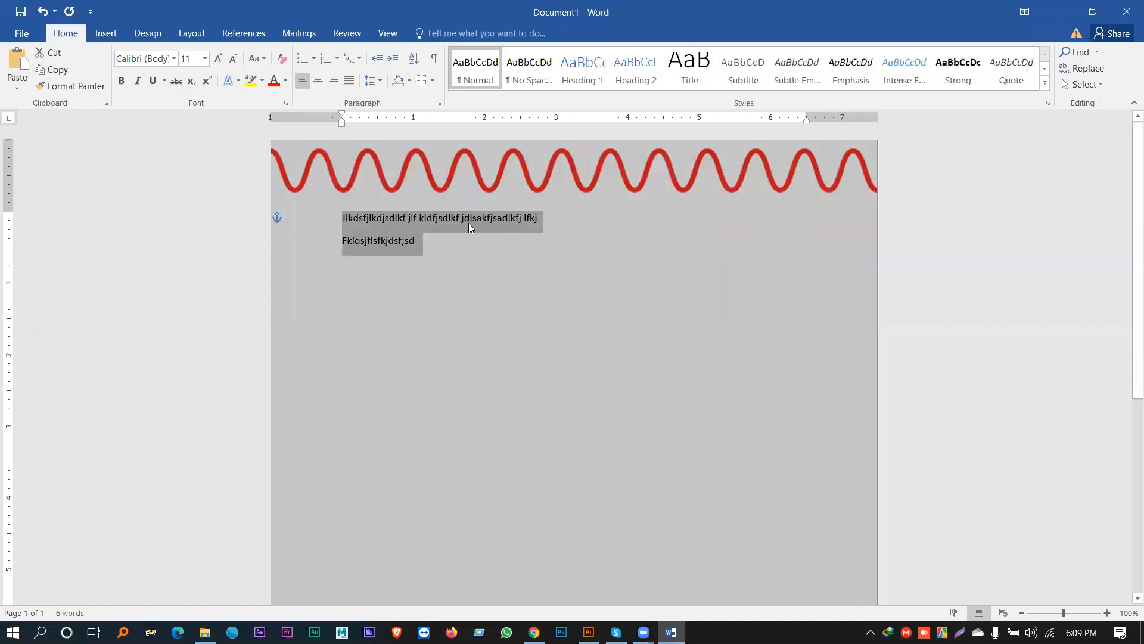
click(455, 220)
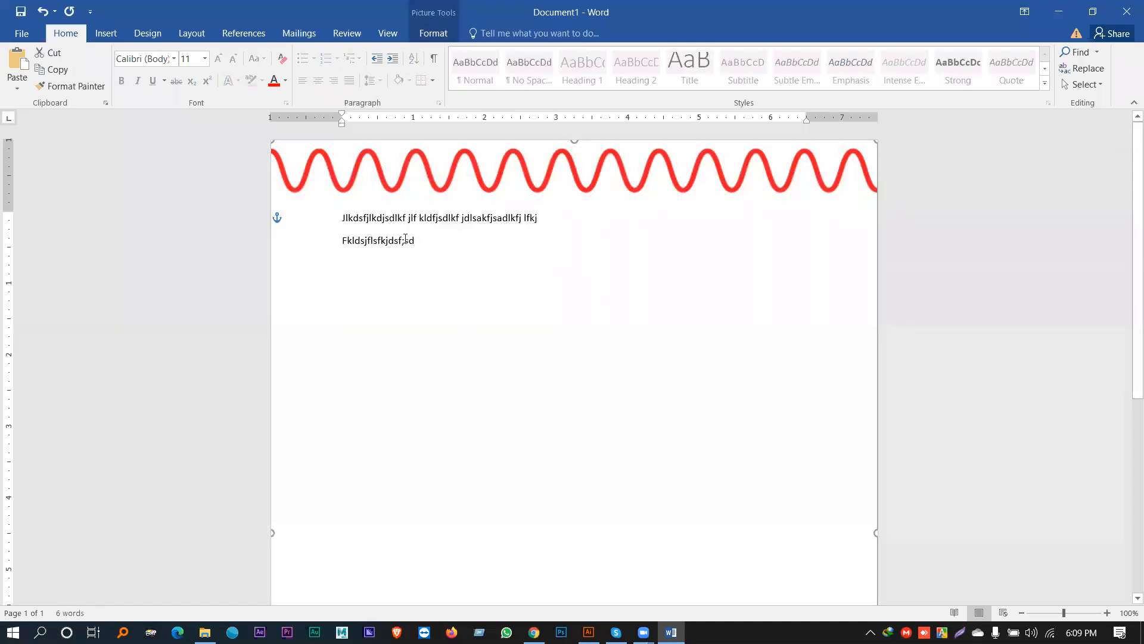
key(ctrl+a)
click(963, 204)
Step: Close the Word document without saving and without keeping the last copied item
click(1111, 21)
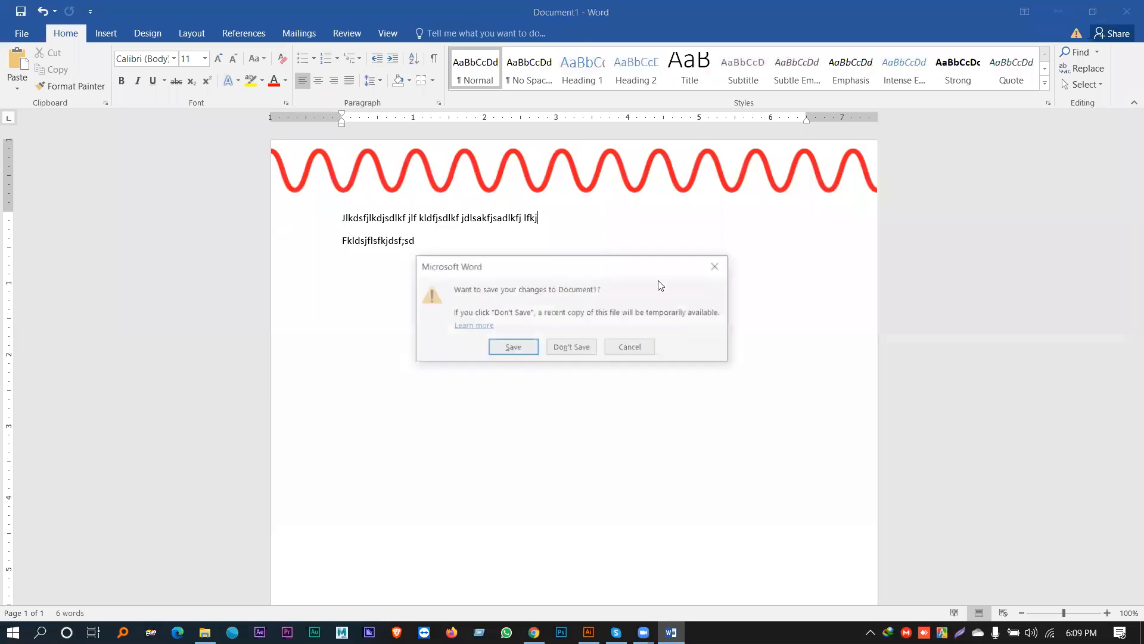
click(573, 348)
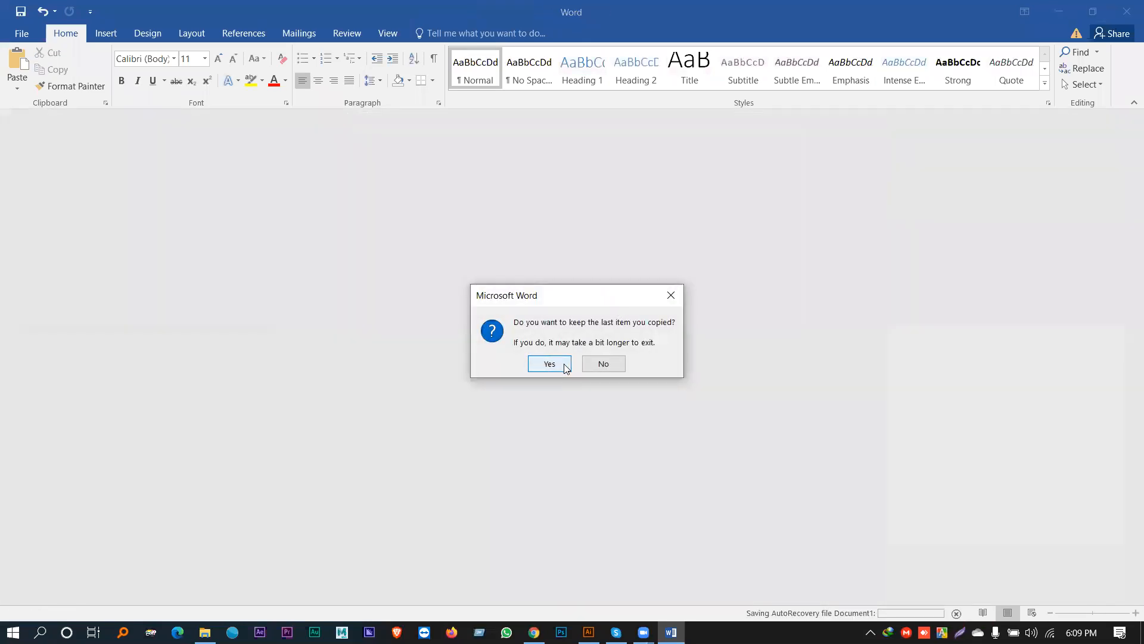
click(599, 364)
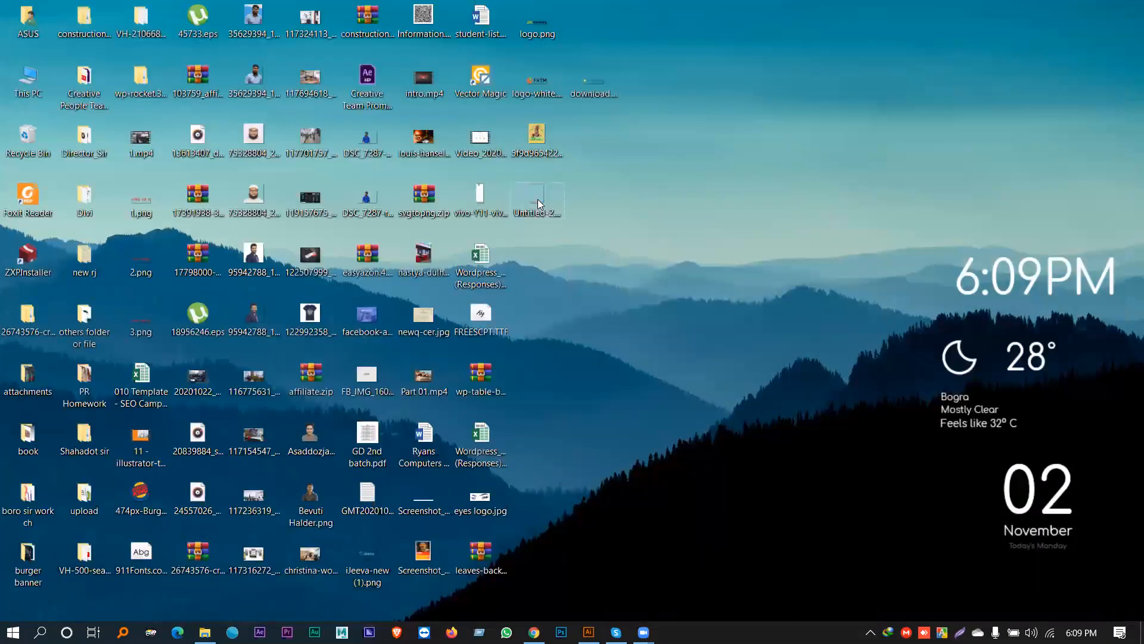
Step: View the exported Untitled-2.png from the desktop in the photo viewer and close it again
double_click(538, 199)
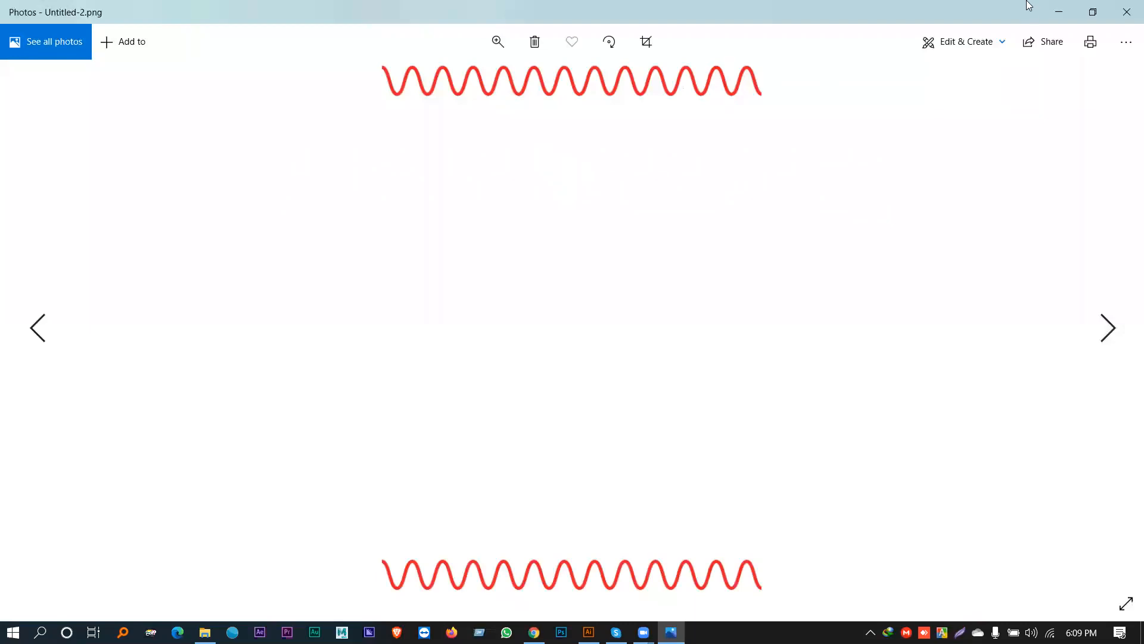
click(1127, 12)
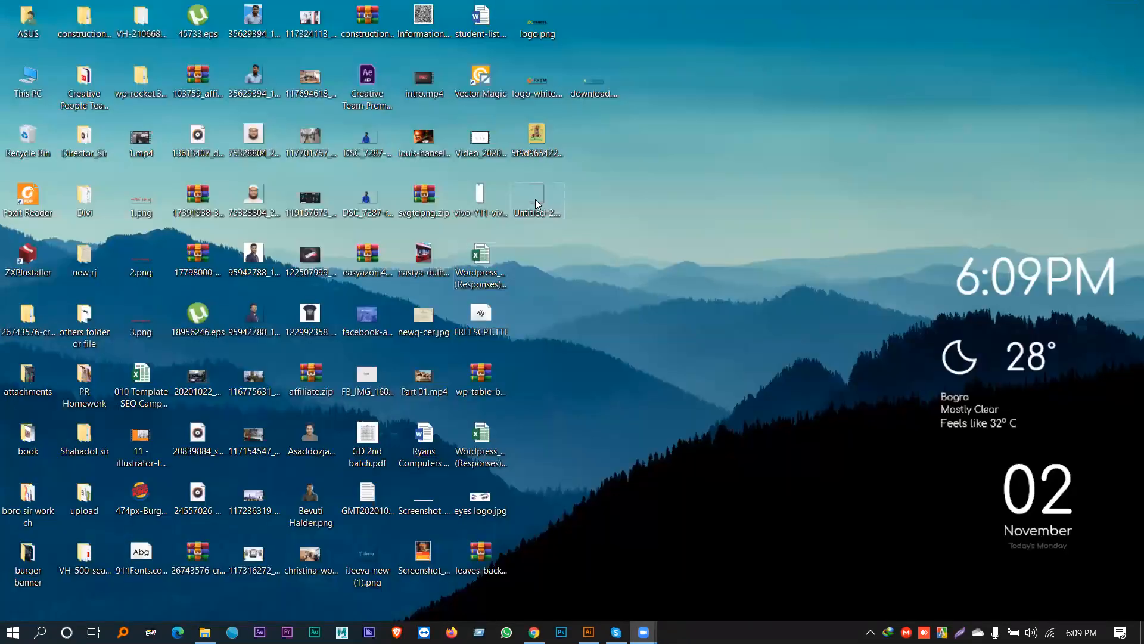
click(624, 194)
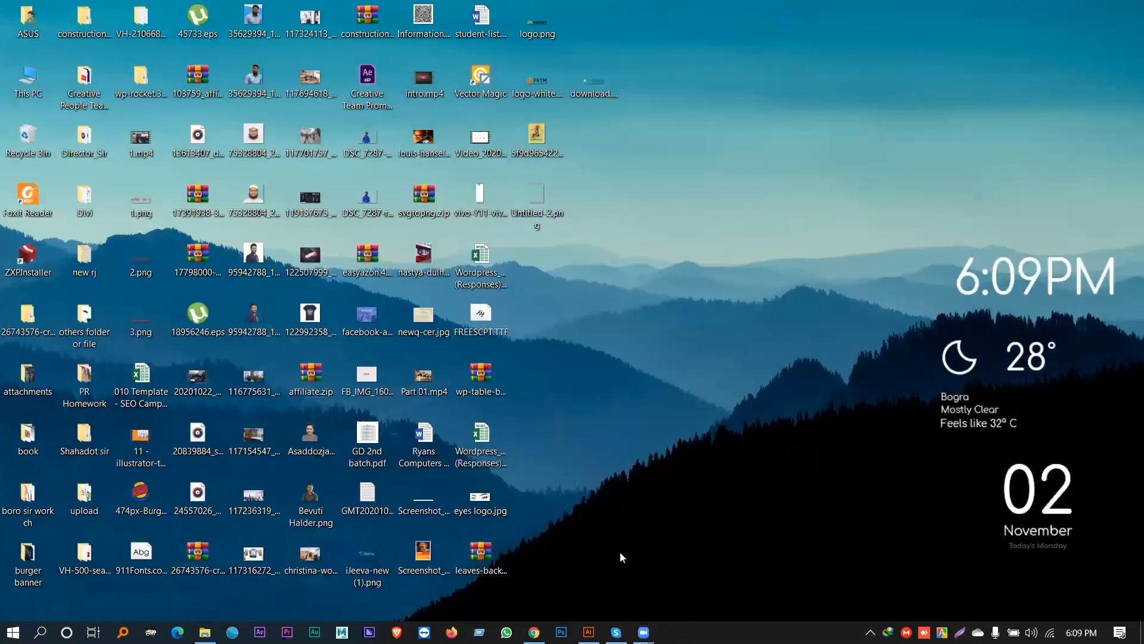
Step: Switch back to Illustrator, close both open documents without saving and quit the program
click(534, 631)
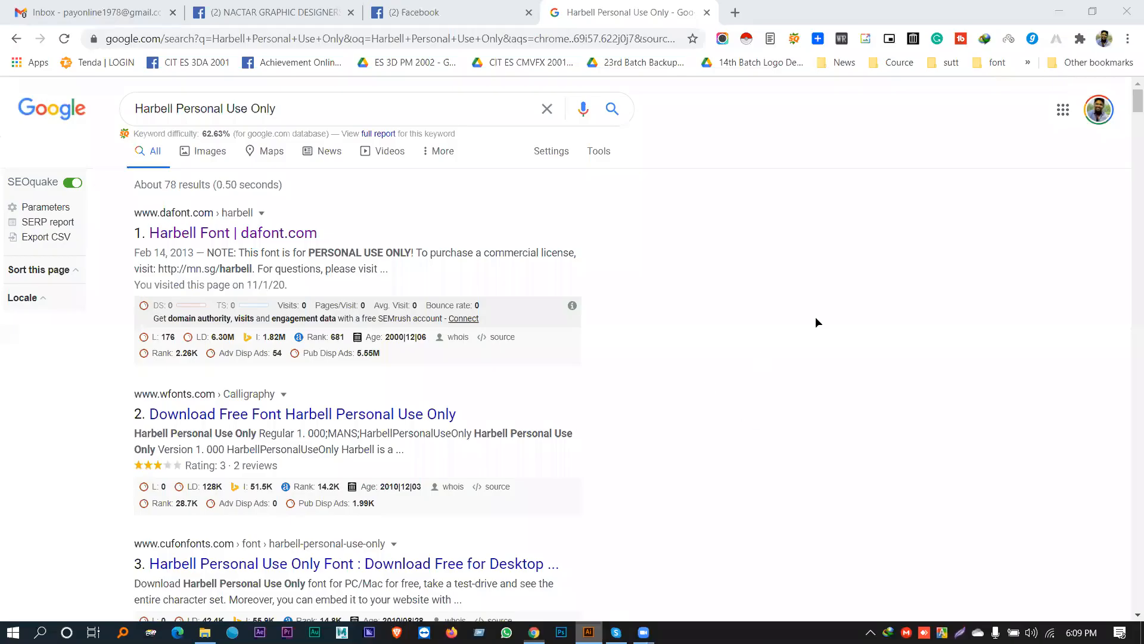
key(alt+Tab)
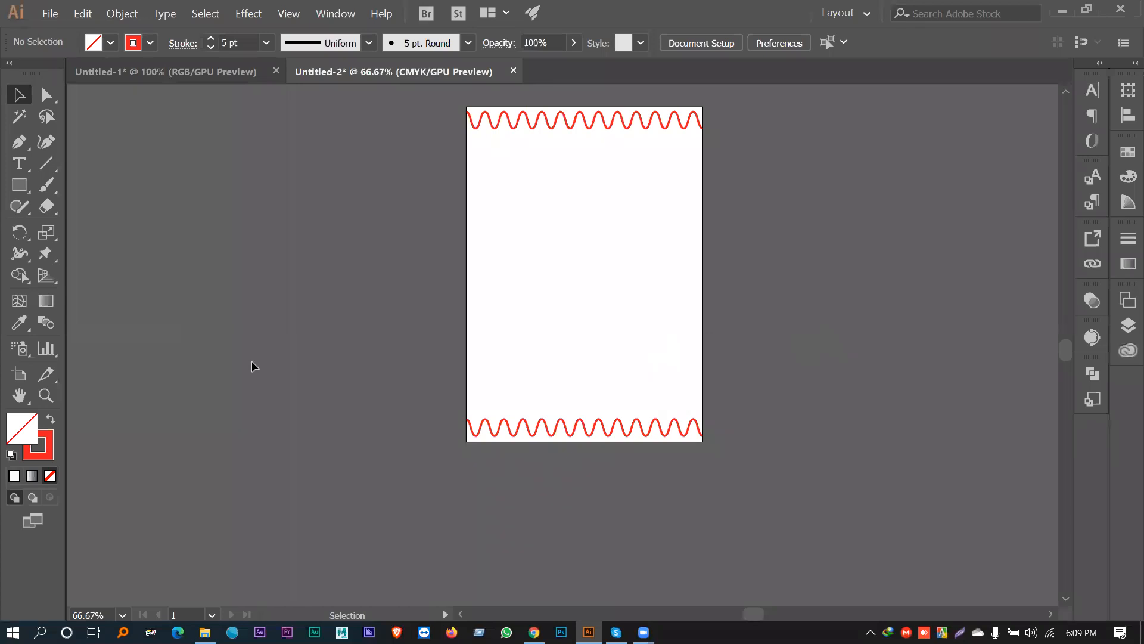
scroll(160, 349, up, 2)
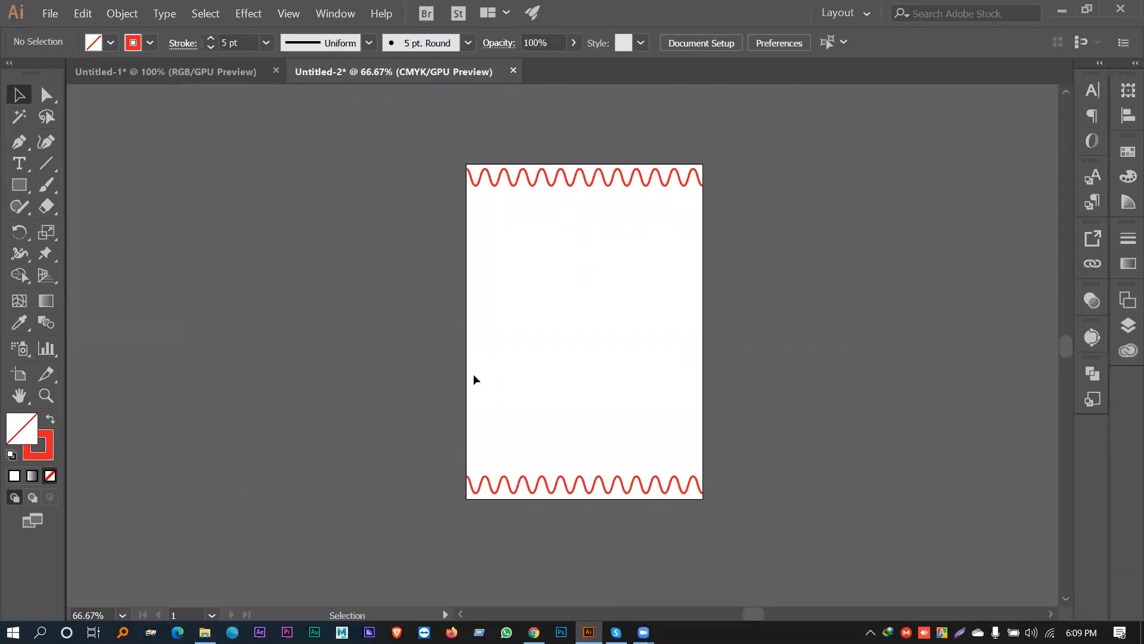
click(513, 71)
click(658, 342)
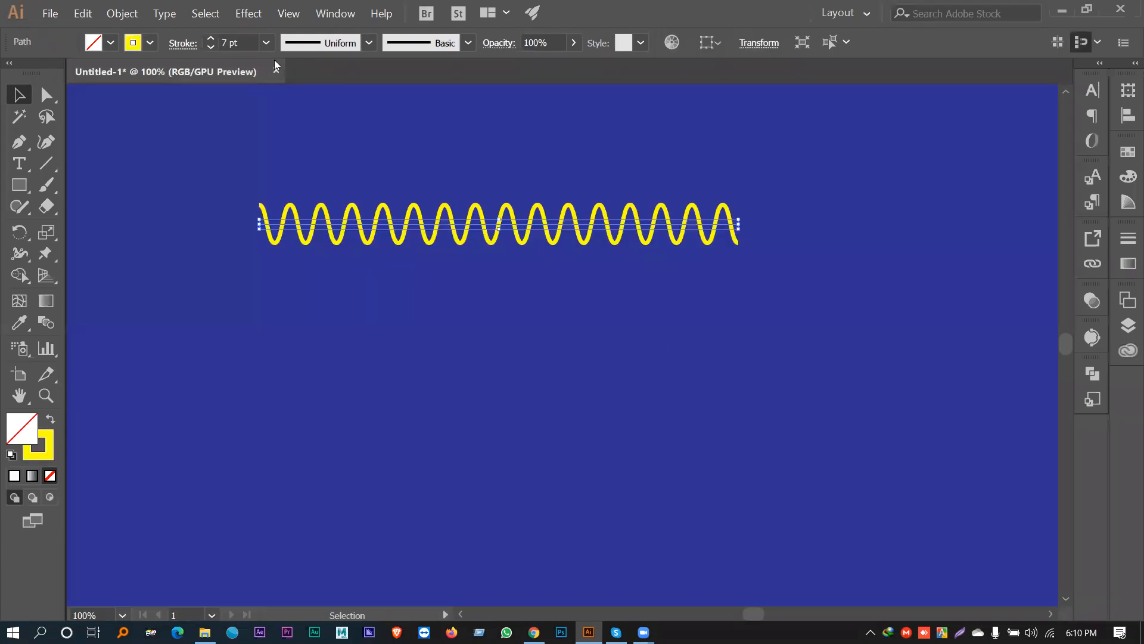
click(276, 71)
click(663, 341)
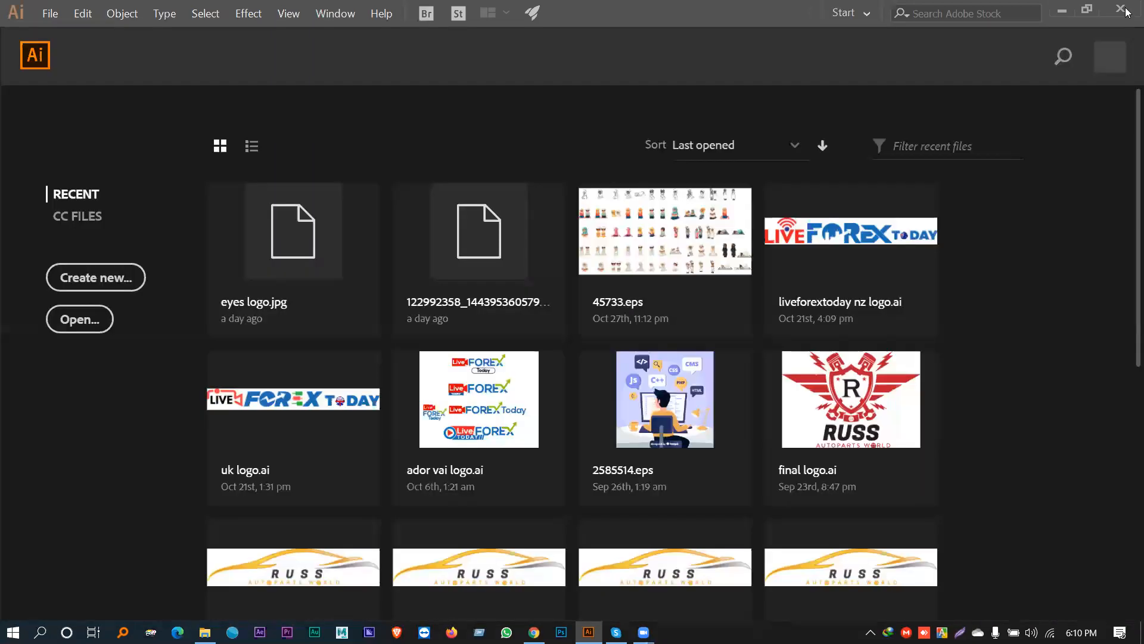
click(1126, 10)
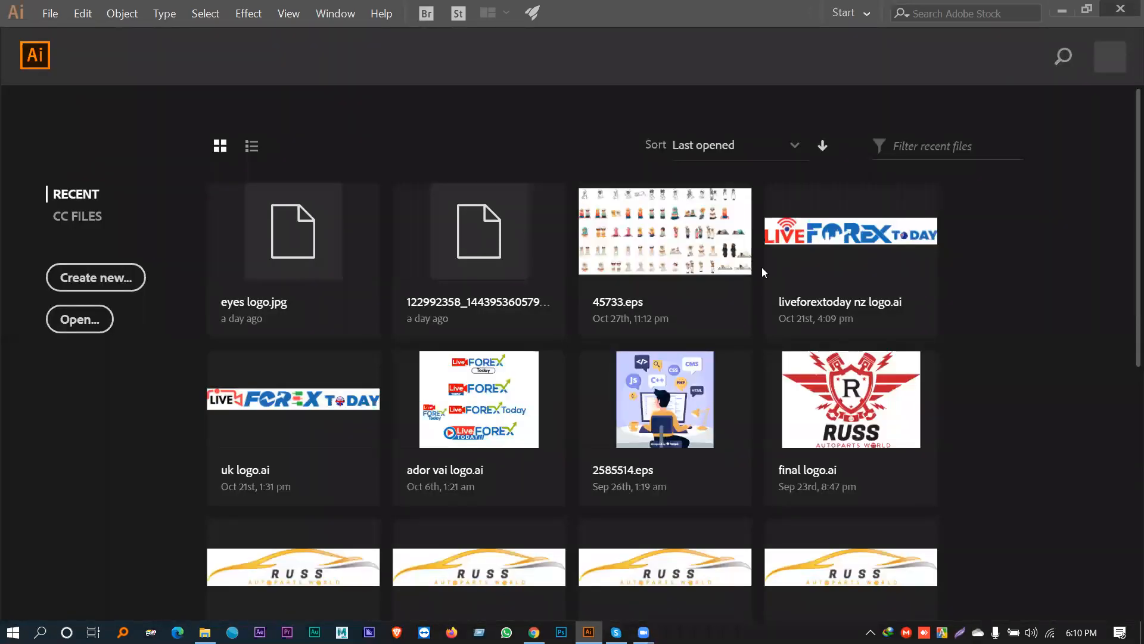
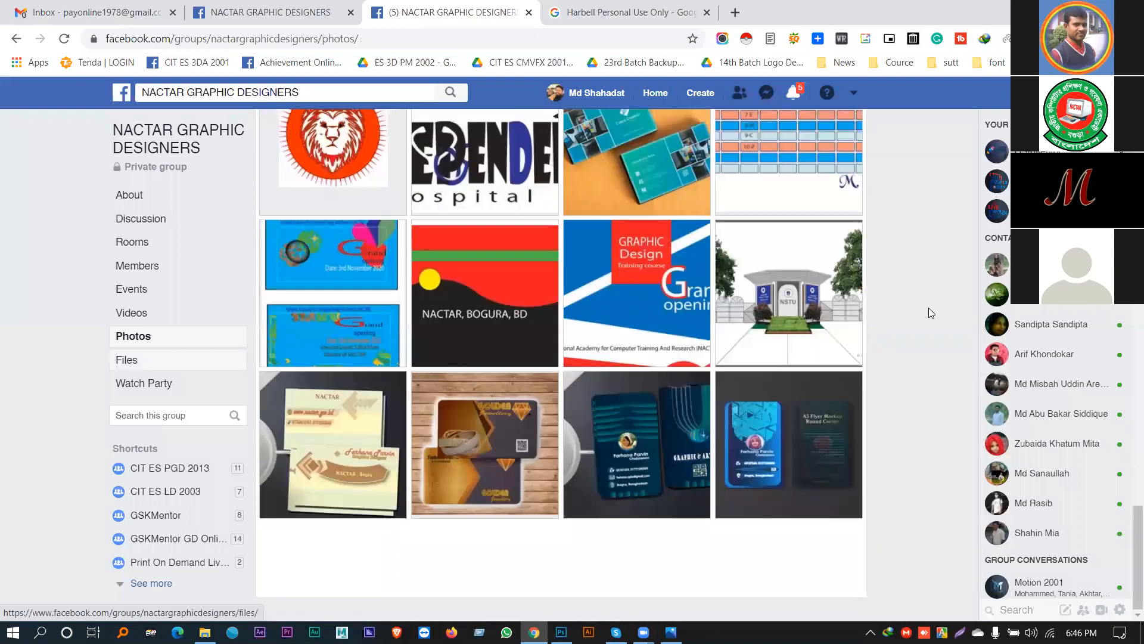
Step: Look further down the group's photo grid for older member designs
scroll(922, 307, down, 5)
scroll(921, 312, down, 1)
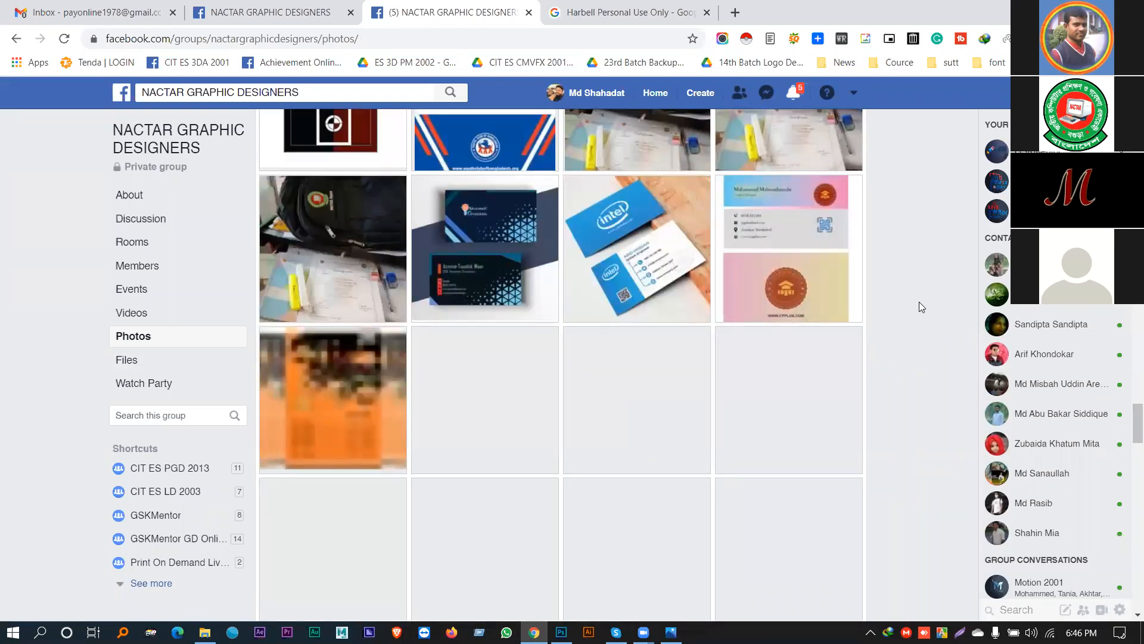
scroll(922, 308, down, 3)
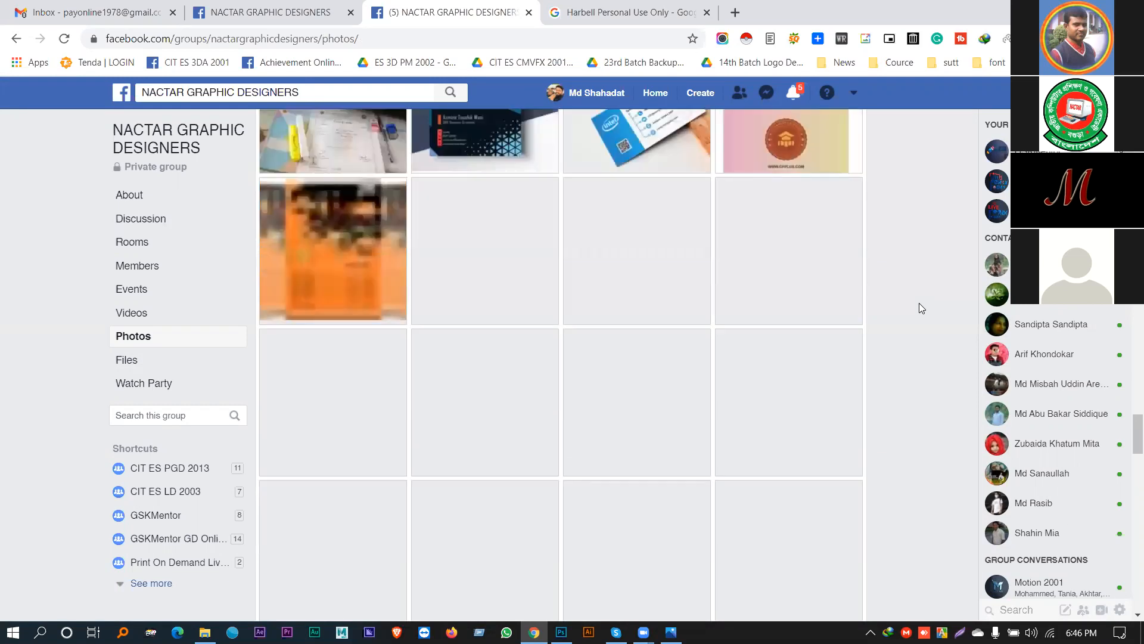
scroll(919, 303, up, 3)
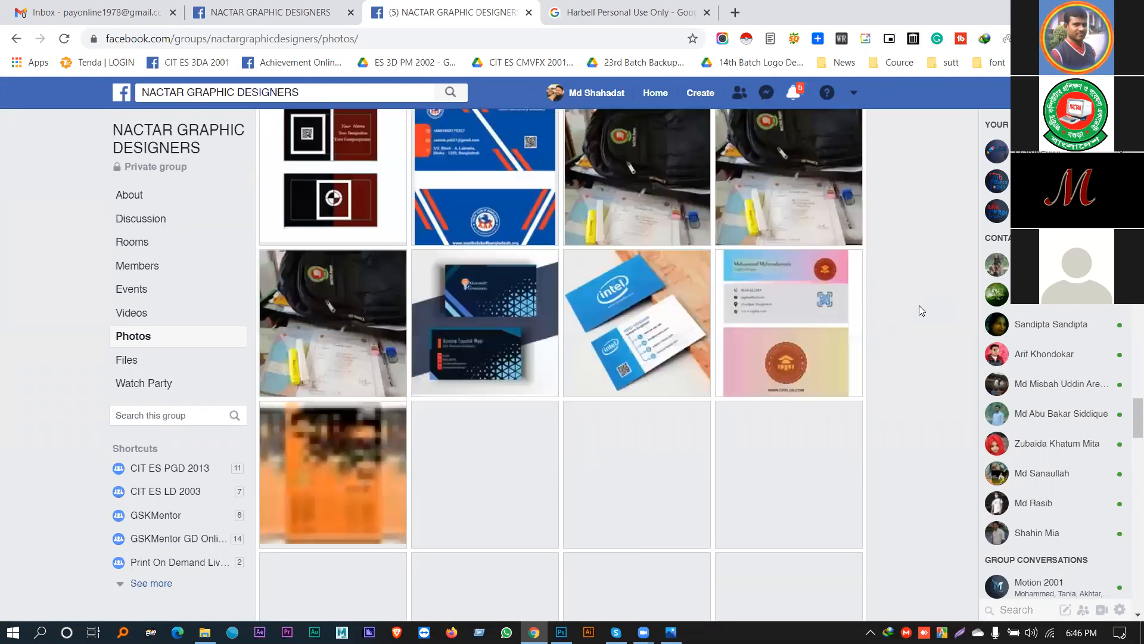
scroll(919, 312, down, 3)
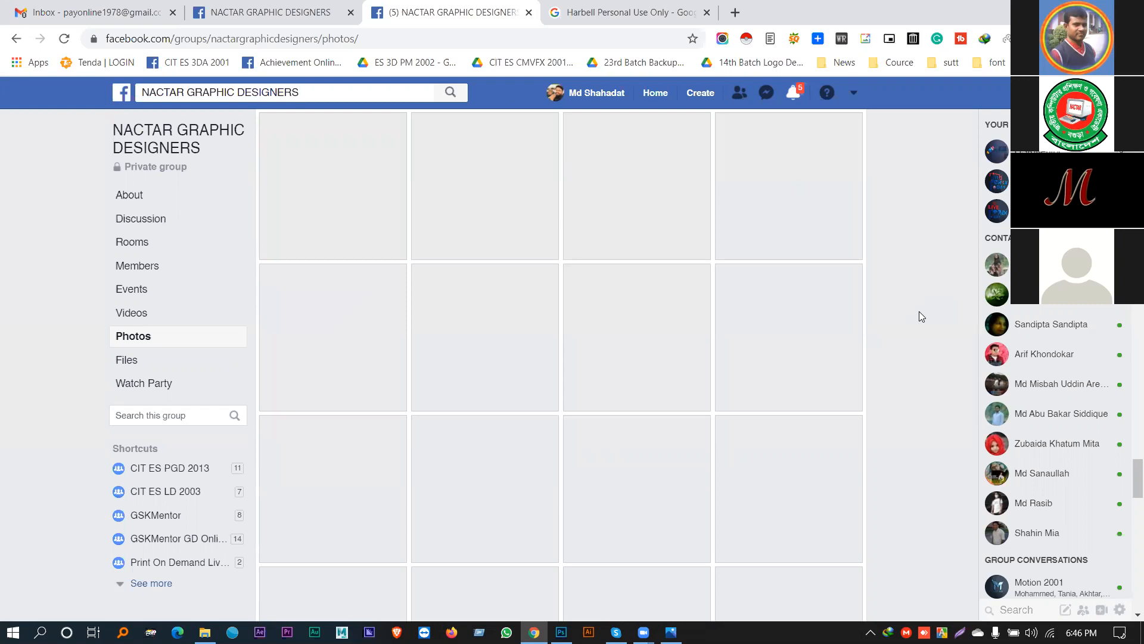
scroll(919, 312, up, 3)
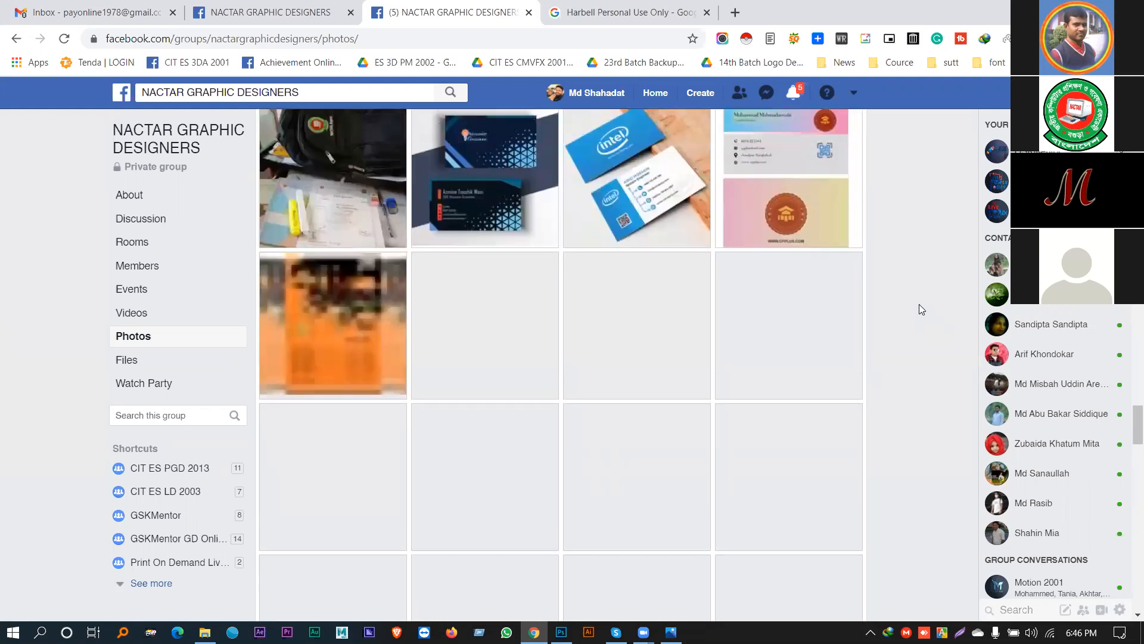
Step: Reload the group's photos page, browse the older photos and open the Facebook home feed in a separate tab
key(F5)
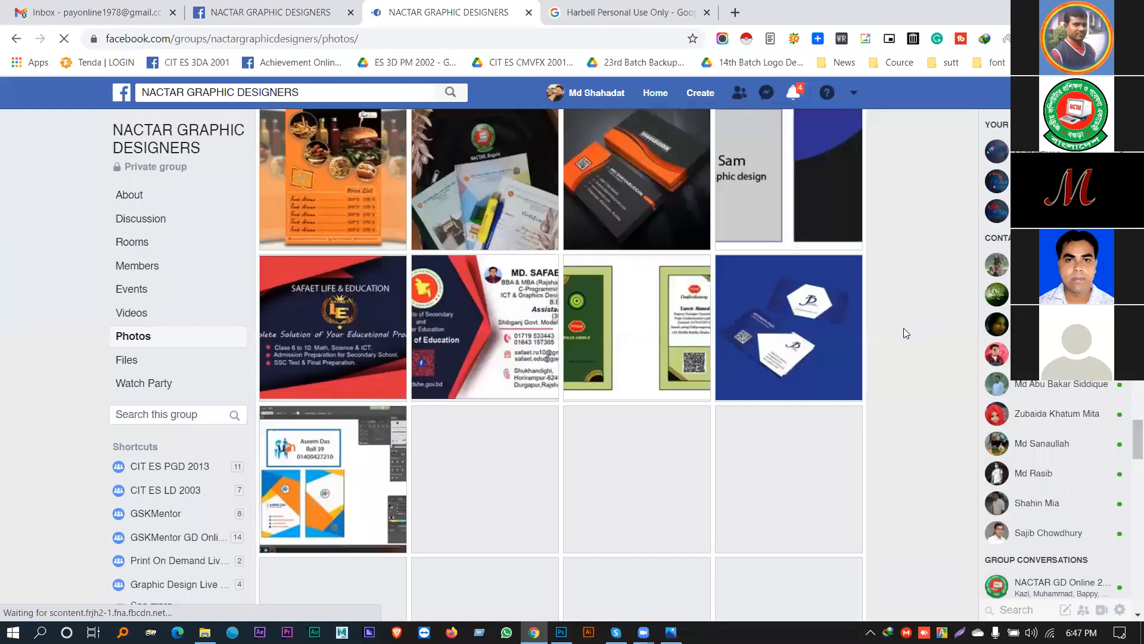
scroll(904, 331, down, 5)
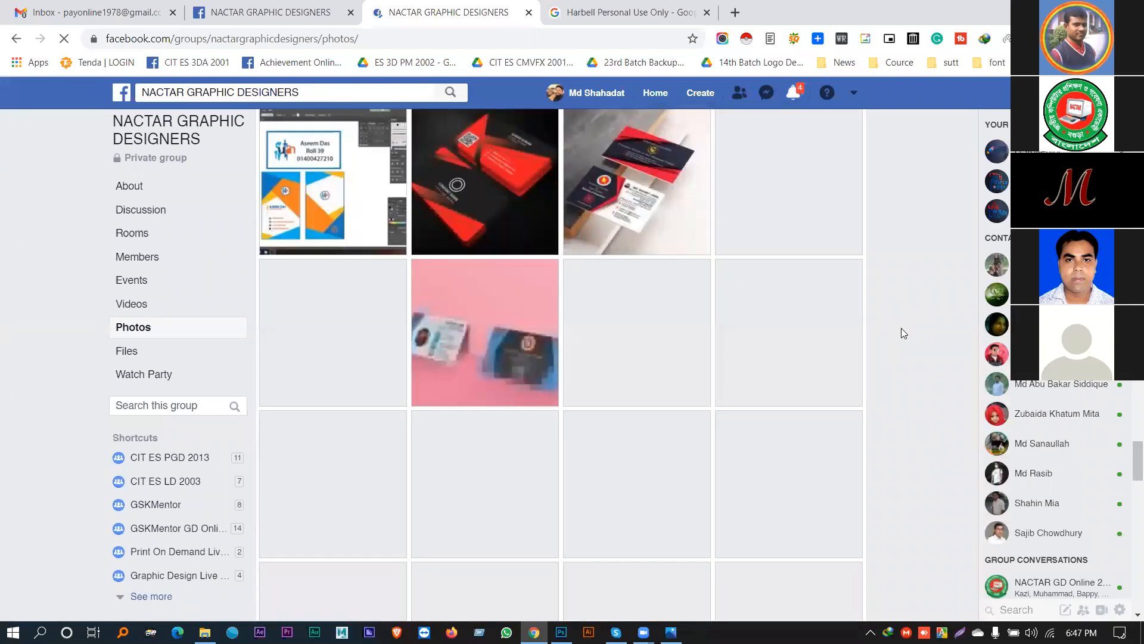
scroll(903, 333, down, 3)
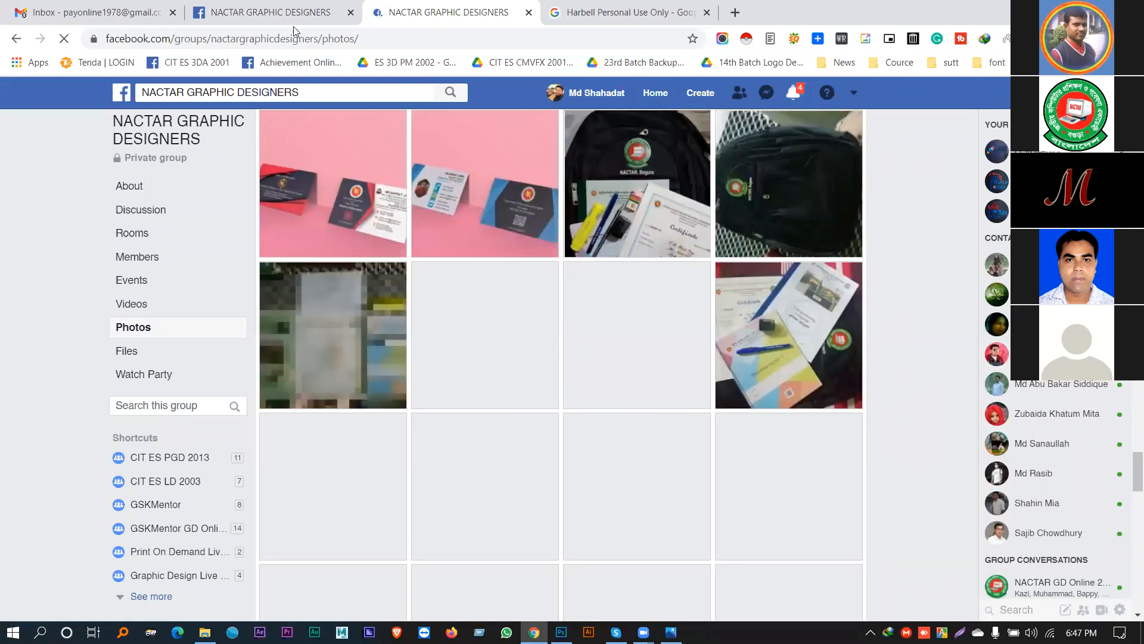
middle_click(655, 92)
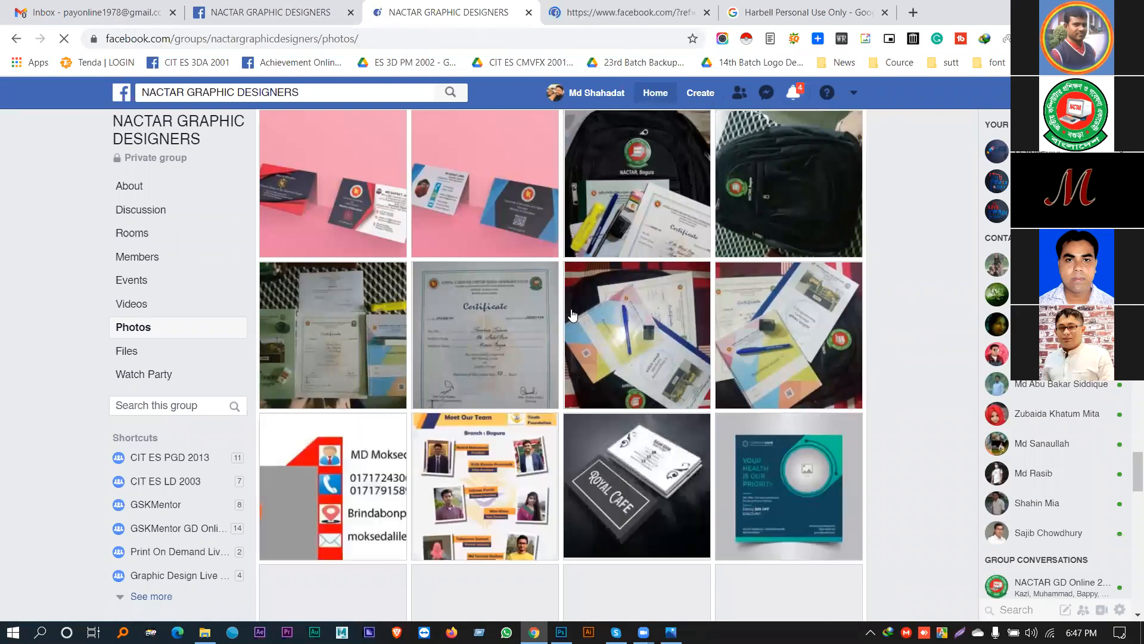
Step: Look through the older group photos as far as the shoe sale, food menu and "Super Sale" social media posts
scroll(882, 333, down, 5)
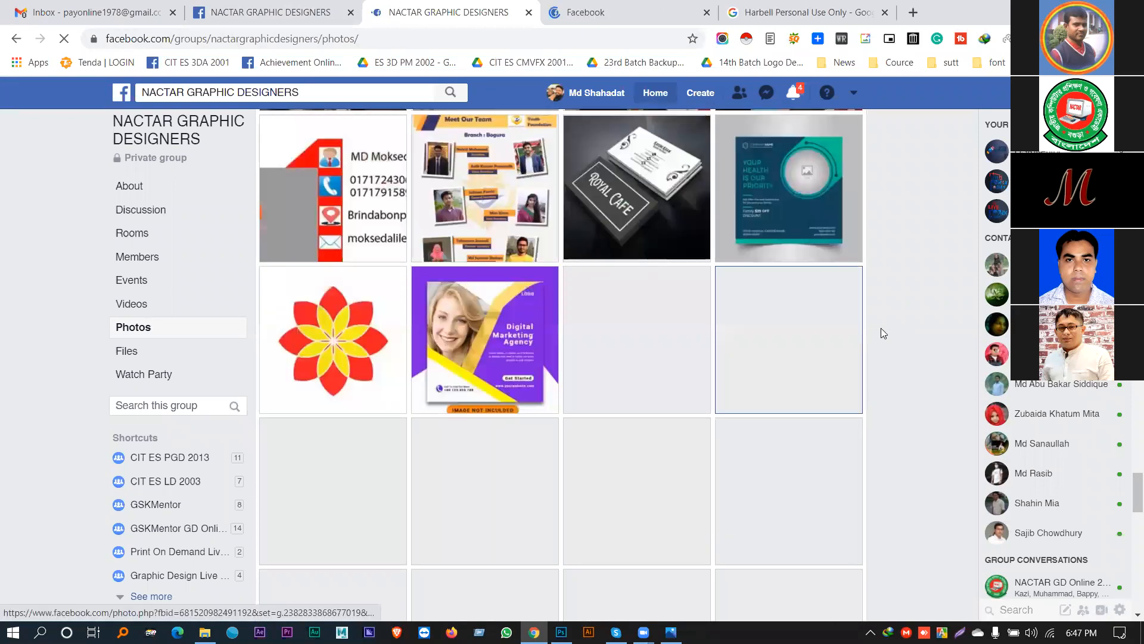
scroll(882, 329, down, 5)
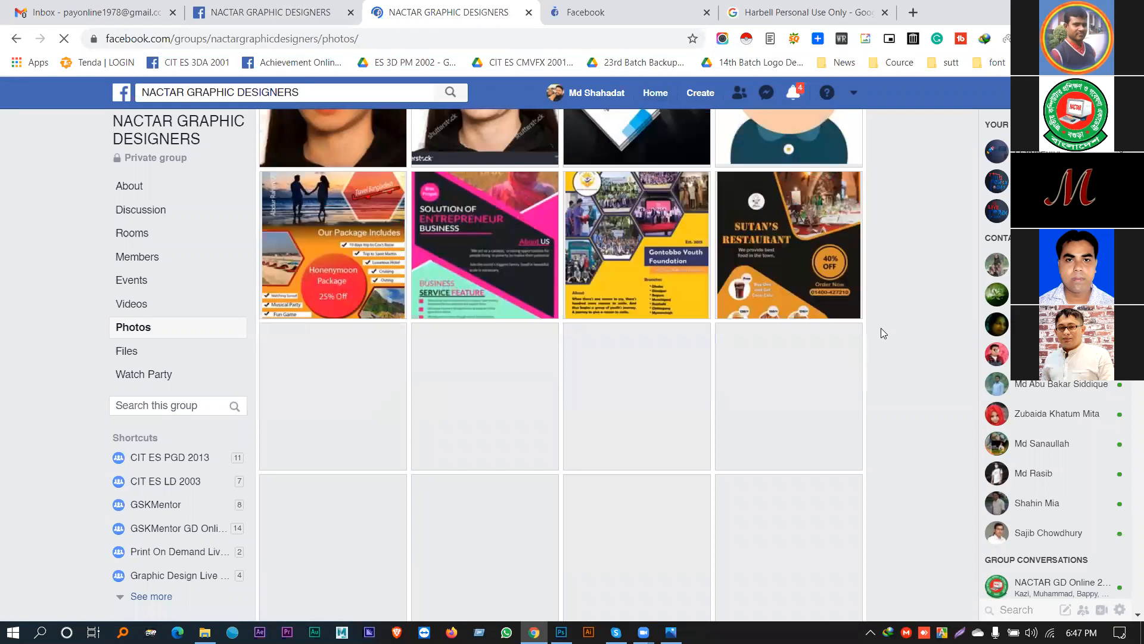
scroll(881, 332, up, 2)
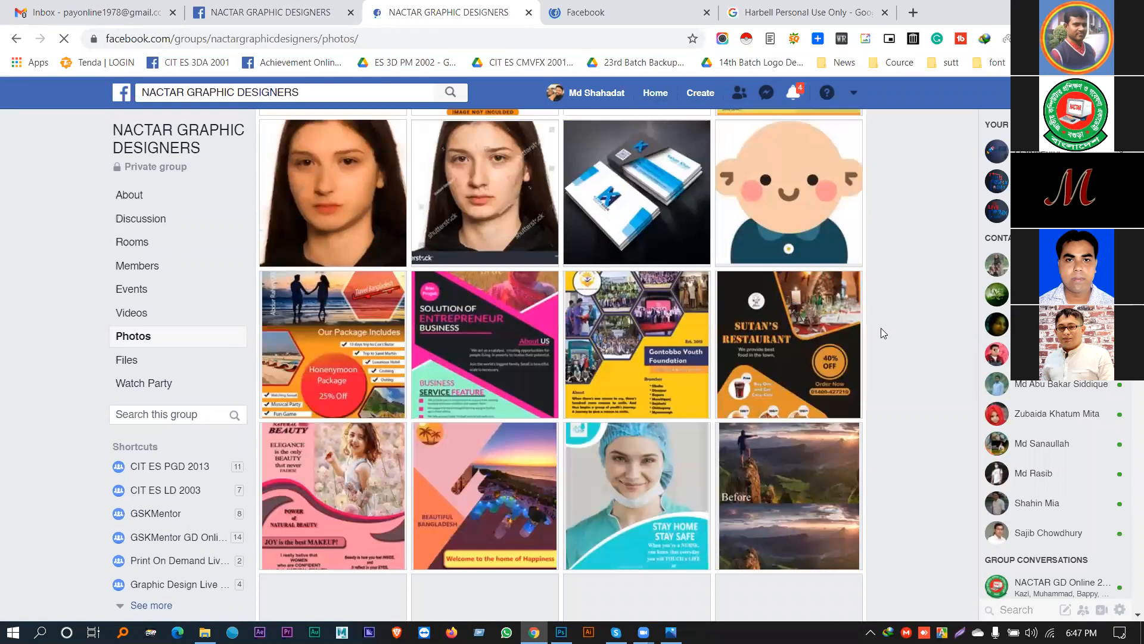
scroll(881, 327, down, 5)
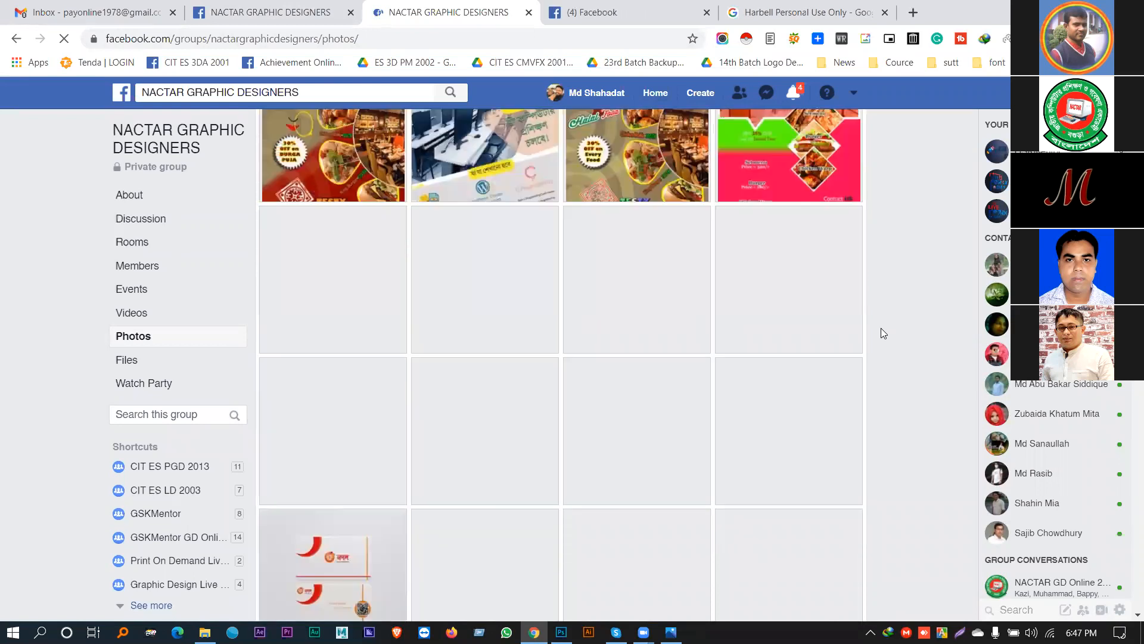
scroll(881, 332, down, 3)
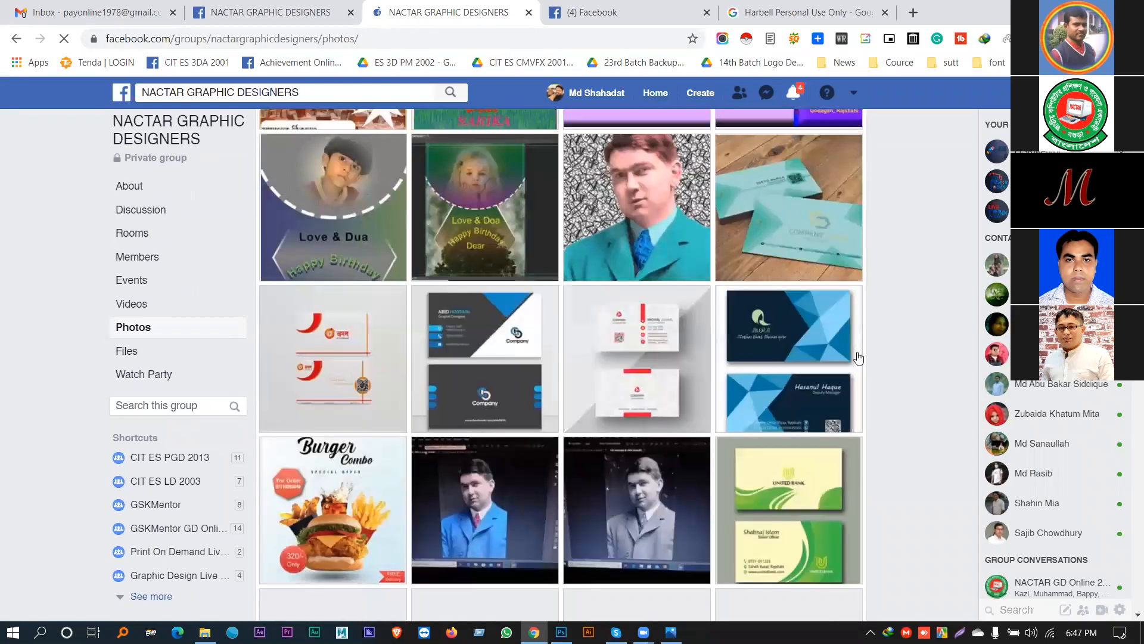
scroll(719, 229, down, 5)
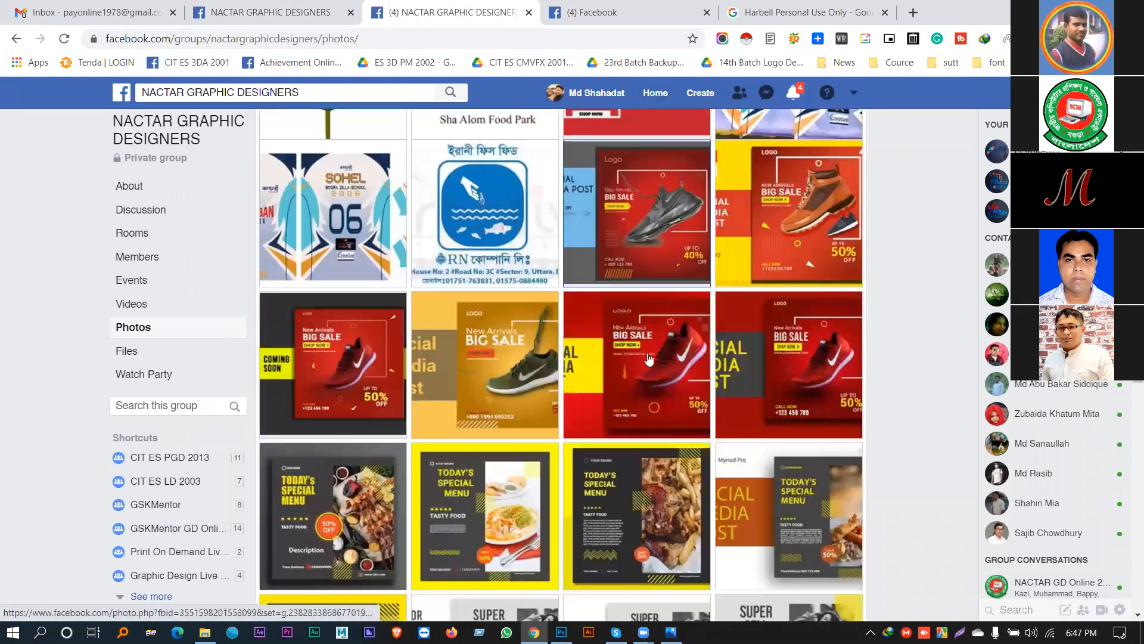
scroll(341, 402, down, 2)
scroll(341, 402, down, 1)
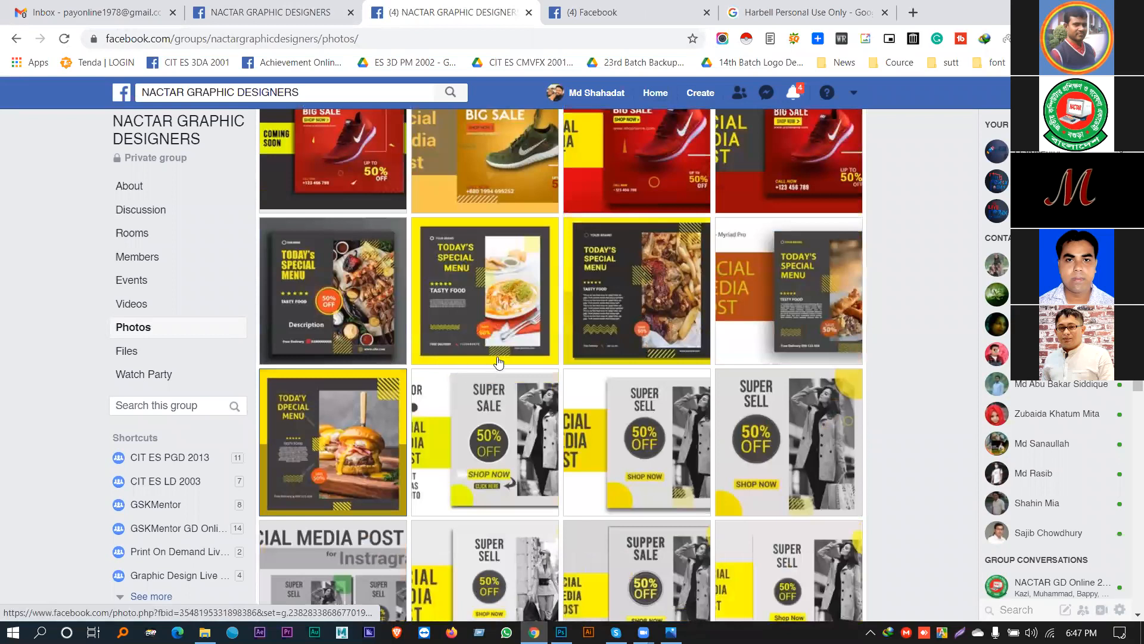
Step: View the yellow "Super Sell" social media posts and the Cathouse logo mockup enlarged, then return to the photo grid
click(355, 382)
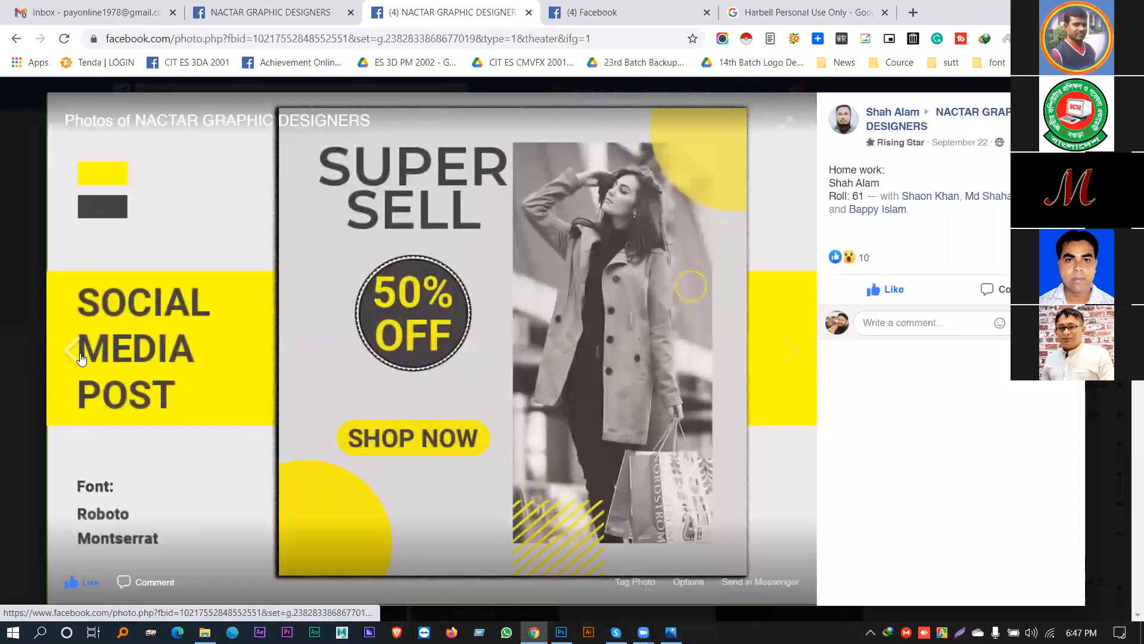
click(775, 355)
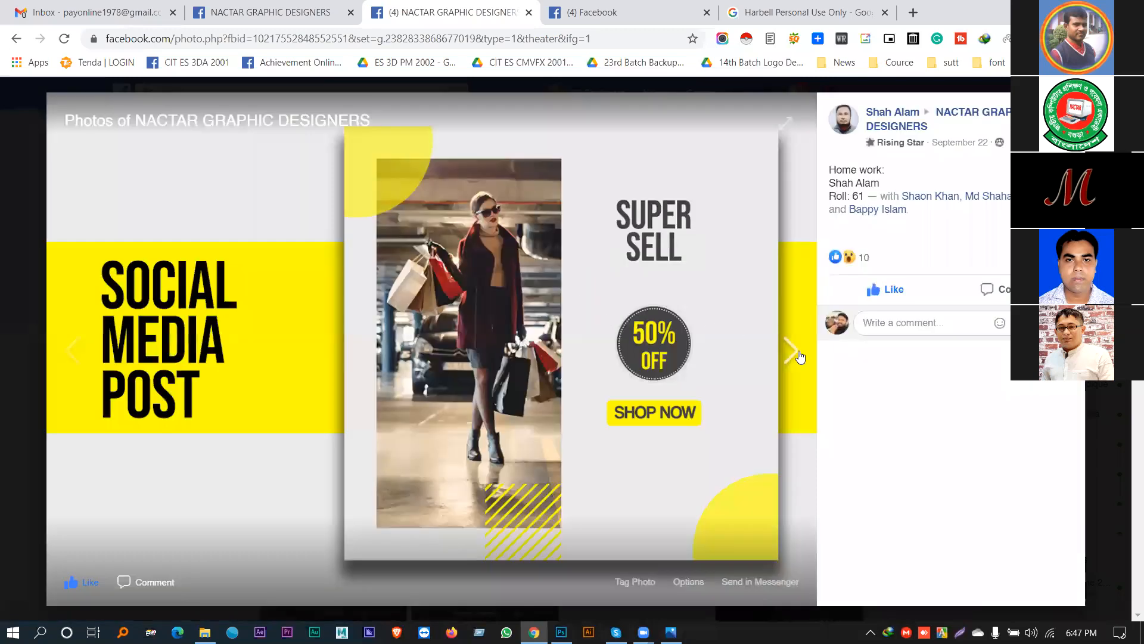
click(600, 323)
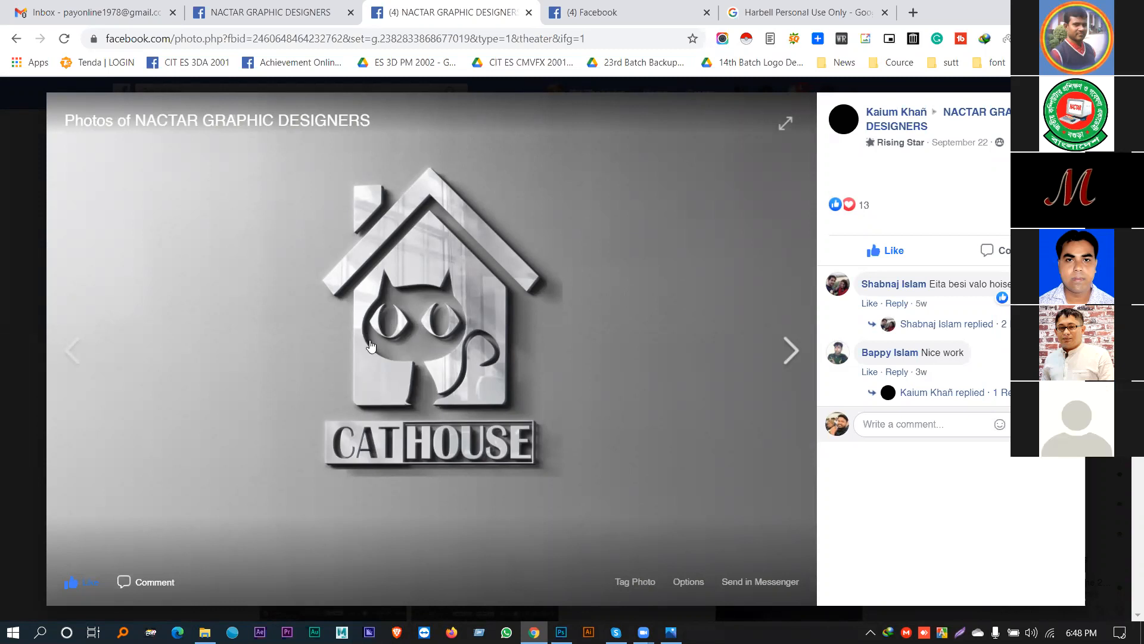
click(90, 353)
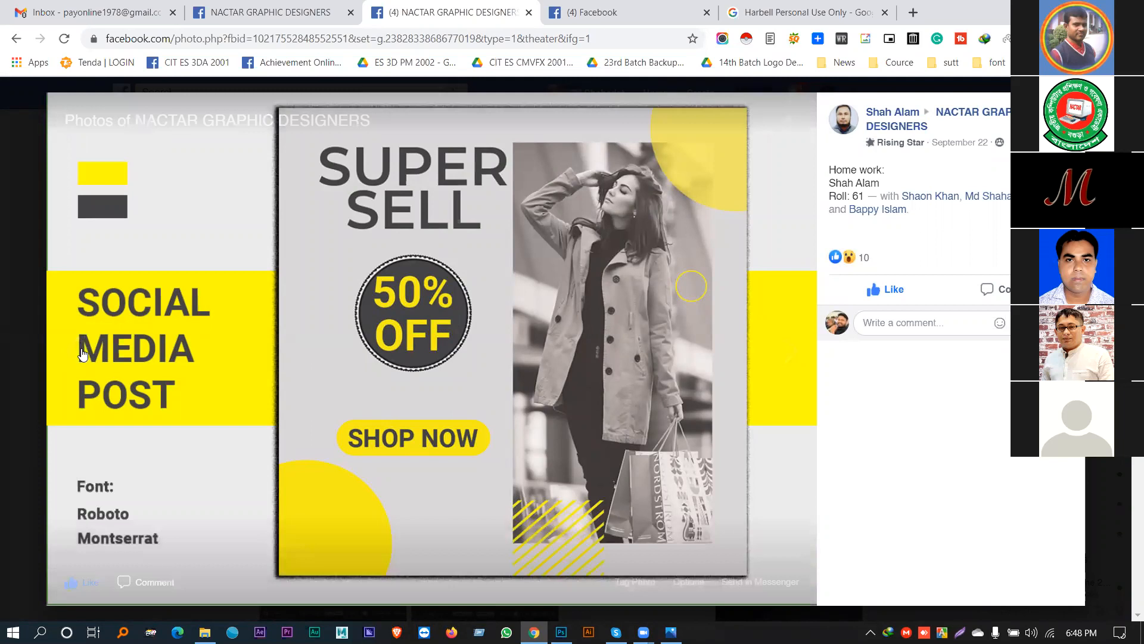
click(74, 351)
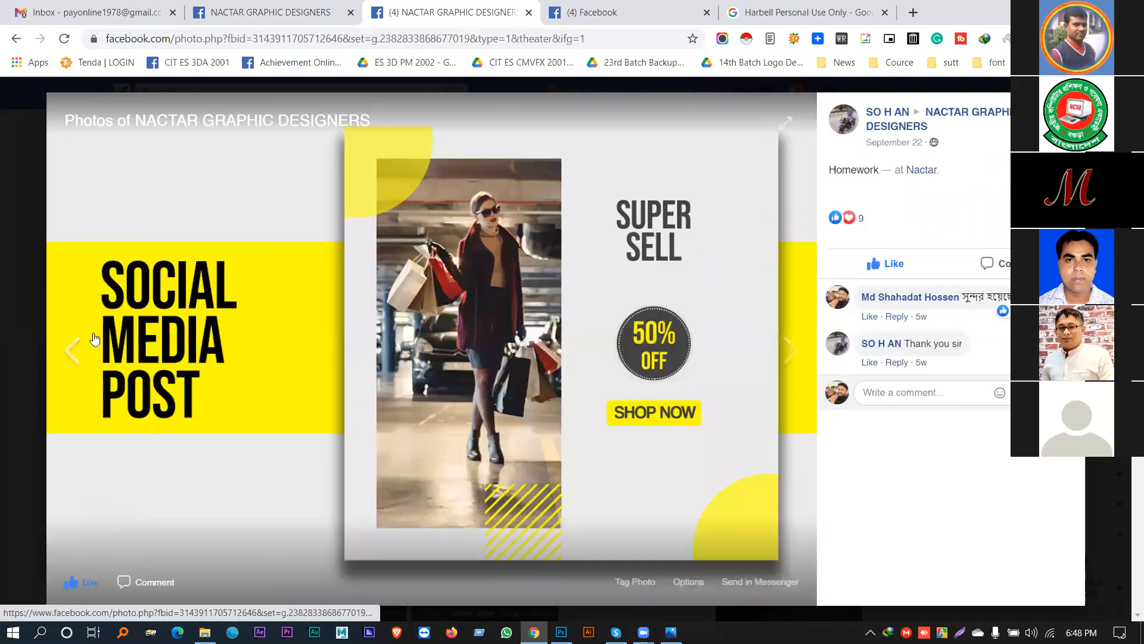
key(Escape)
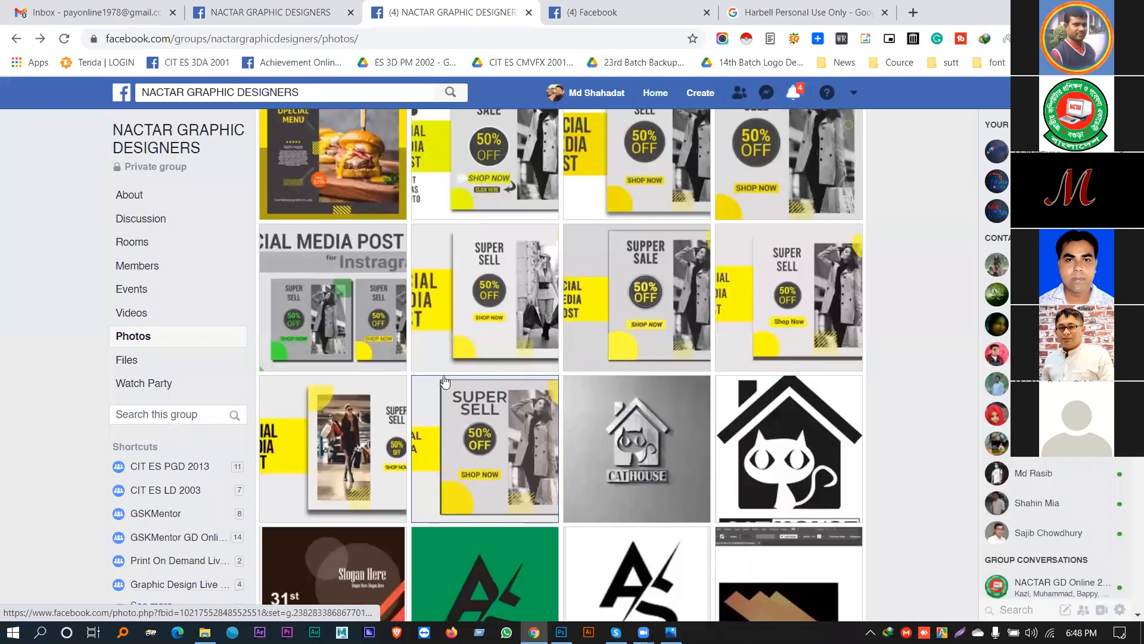
click(507, 441)
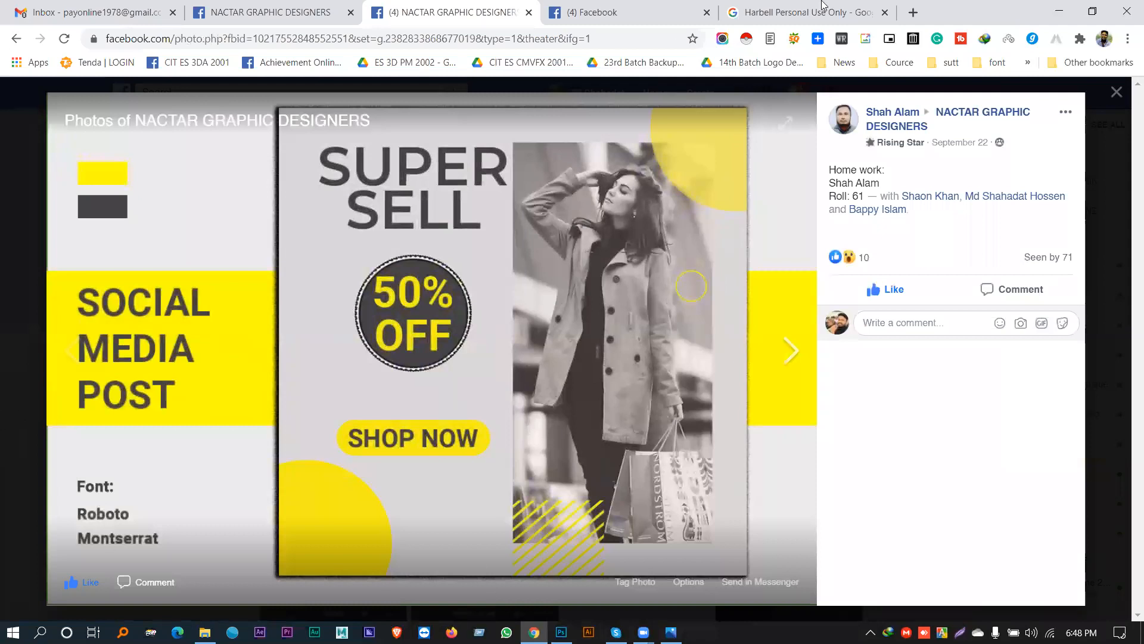
key(Escape)
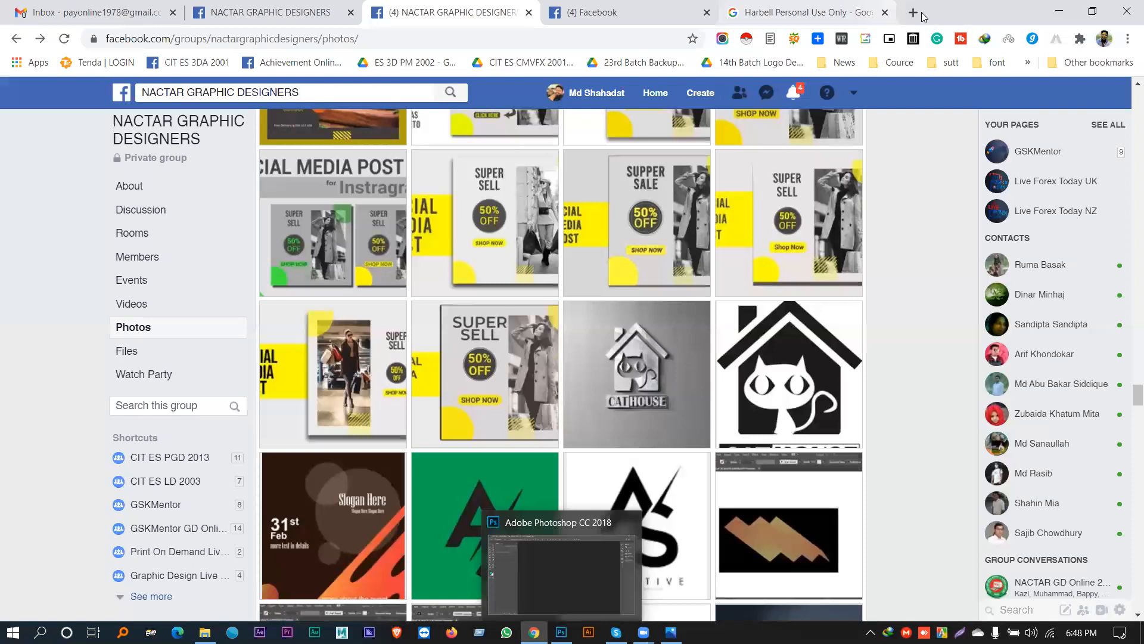
Step: Search Google for "instragram post size" in a new browser tab
click(922, 16)
text(inst)
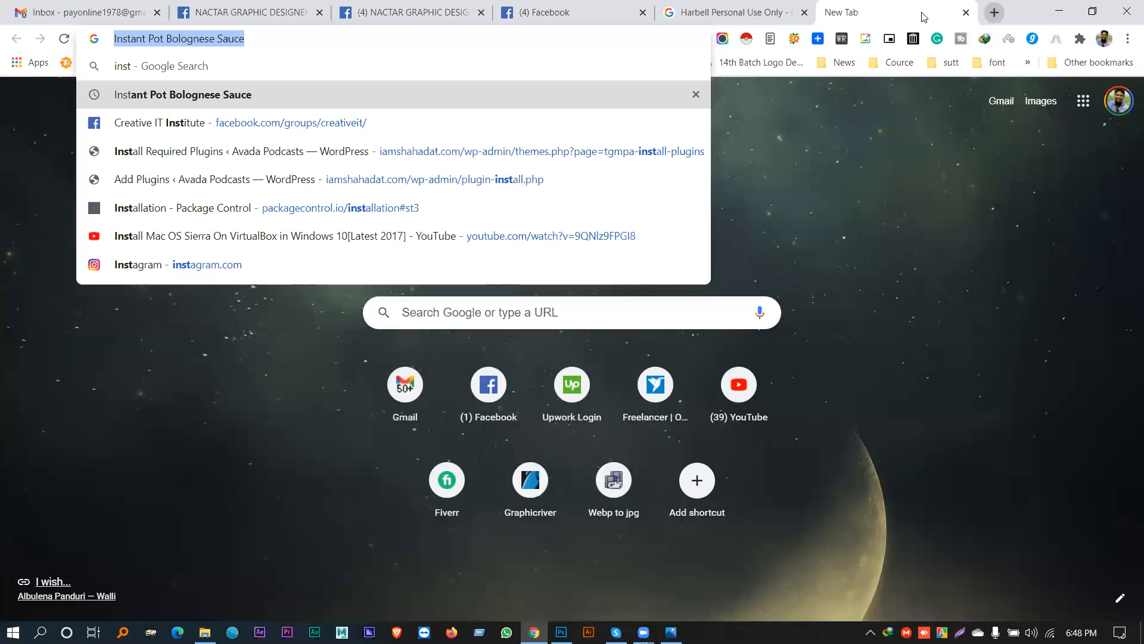
text(ragra)
key(Down)
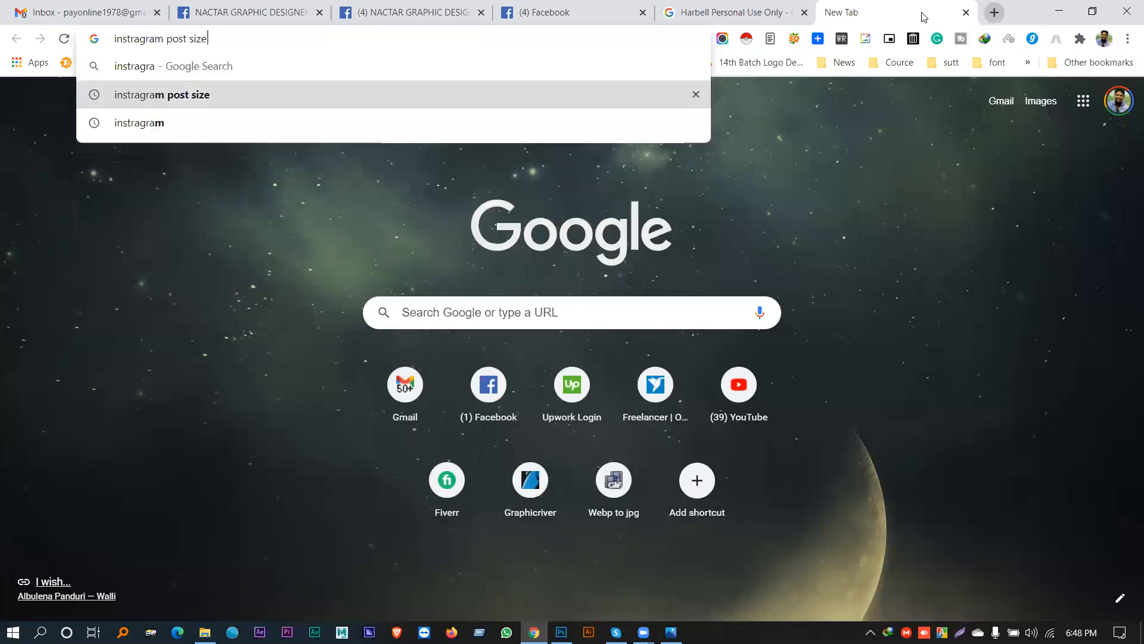
key(Return)
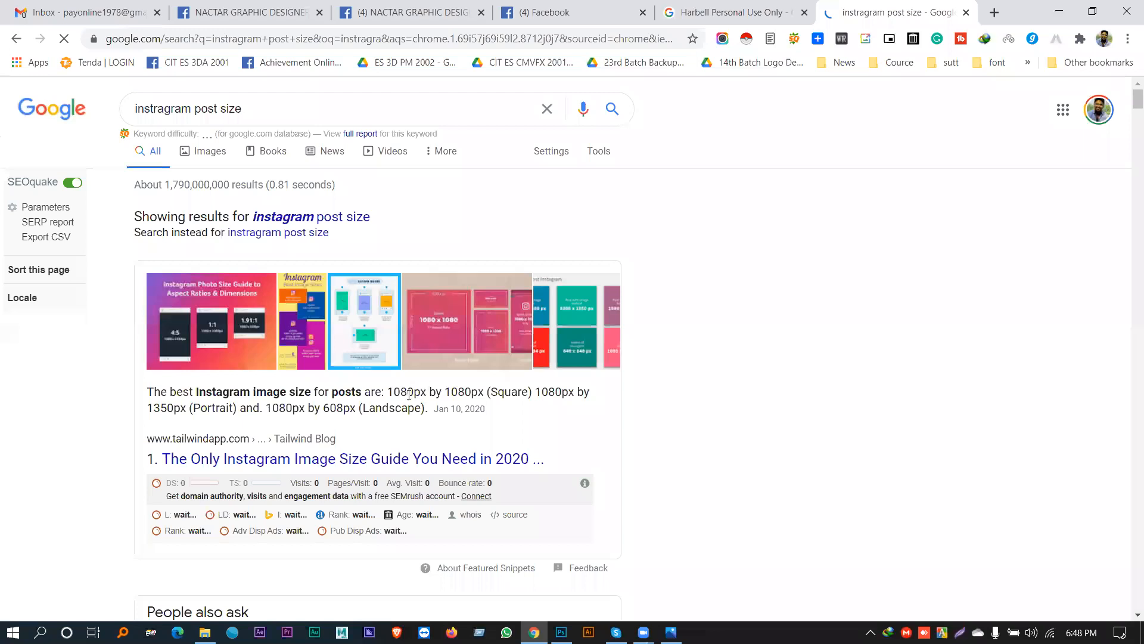
Step: Highlight the square, portrait and landscape Instagram post dimensions in the featured search result, ending on the square size
drag(423, 393, 482, 393)
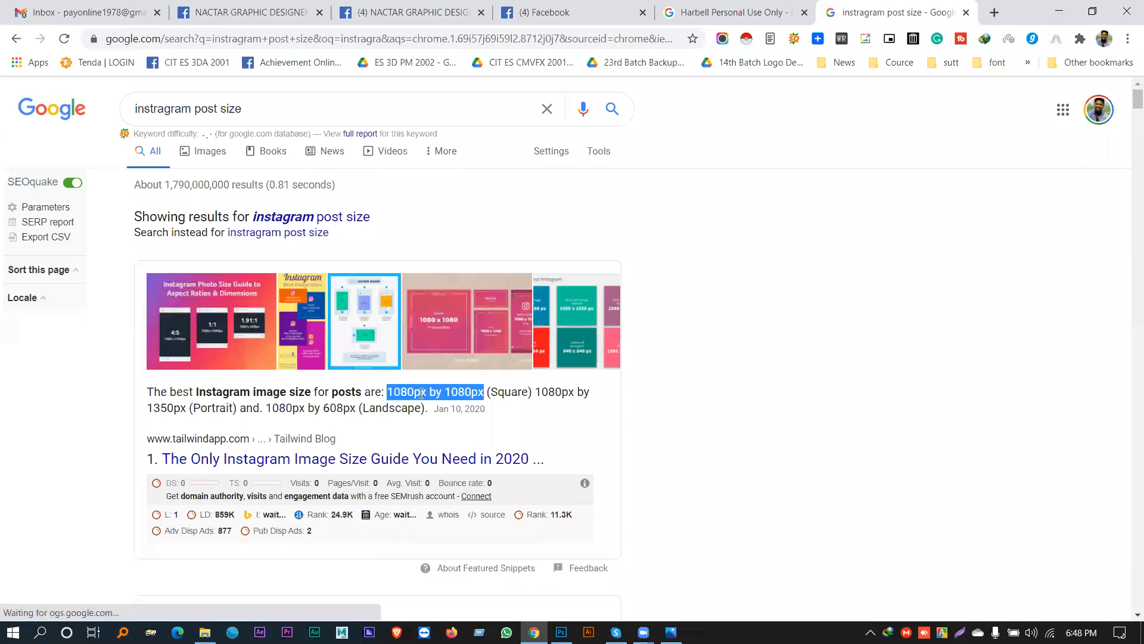
double_click(505, 393)
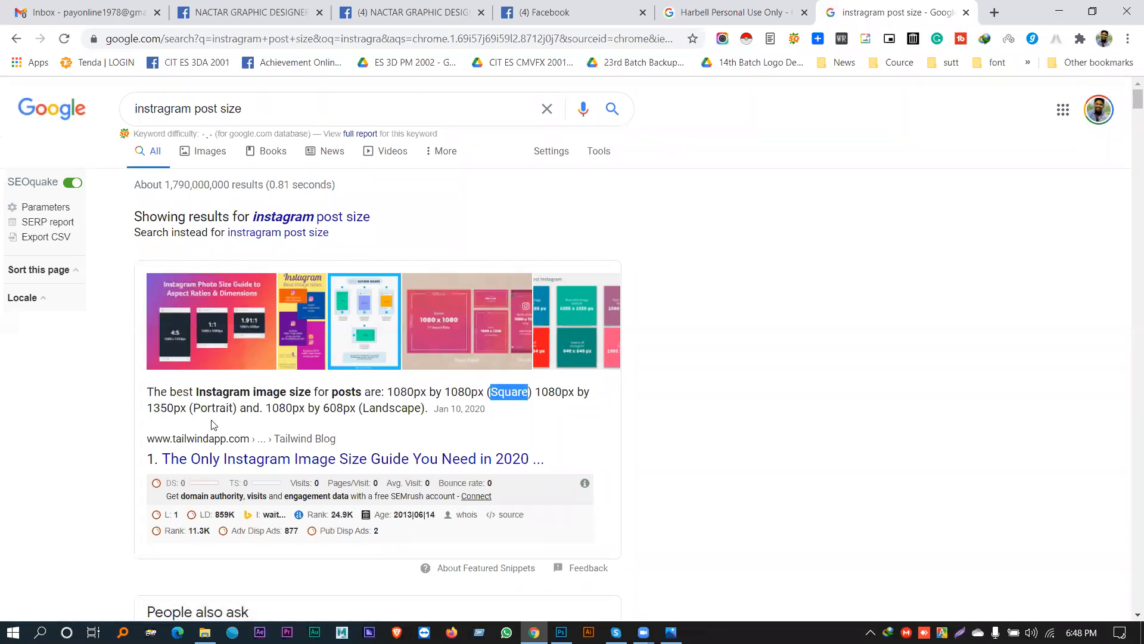
drag(534, 392, 616, 397)
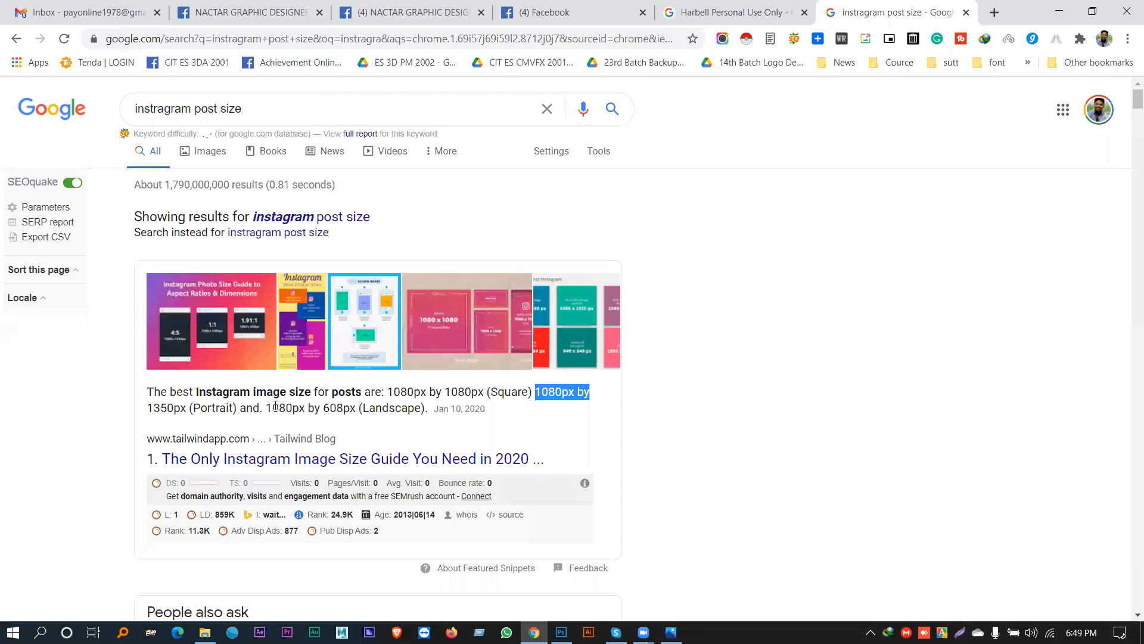
drag(266, 409, 355, 409)
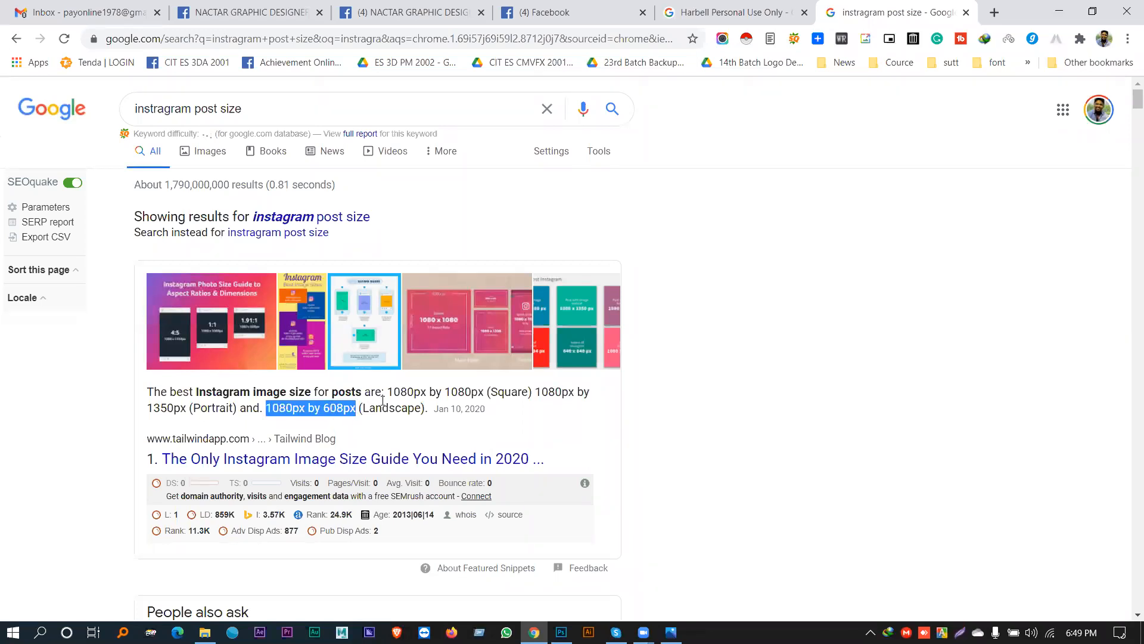
drag(387, 392, 504, 388)
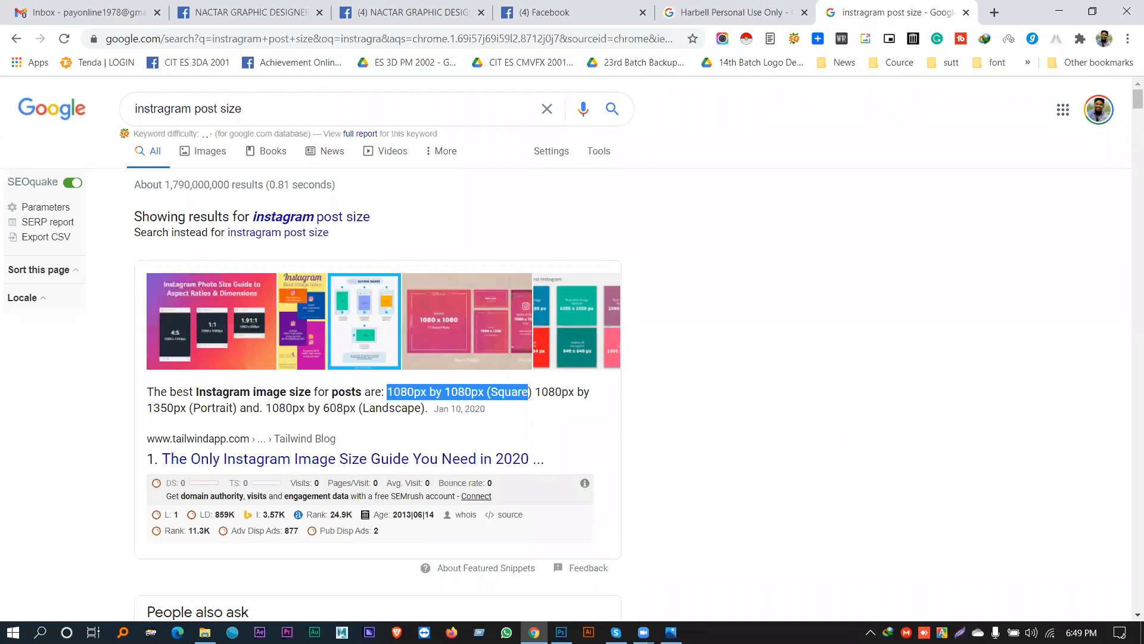
Step: Switch to Photoshop and start a new document with the width set to 1080 pixels
key(alt+Tab)
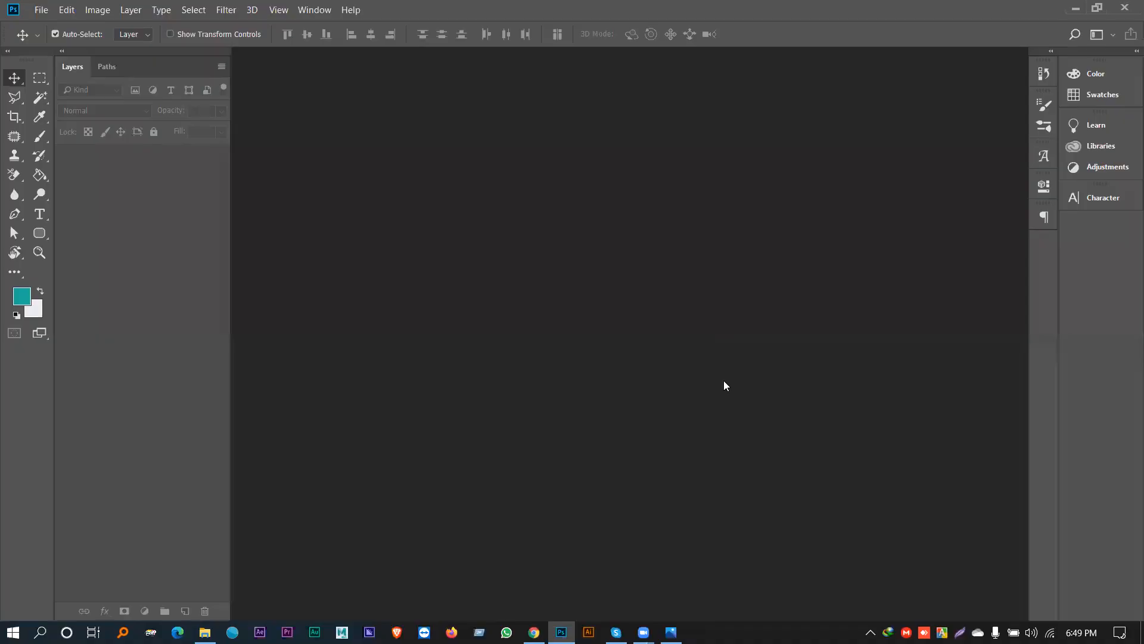
click(39, 11)
click(42, 26)
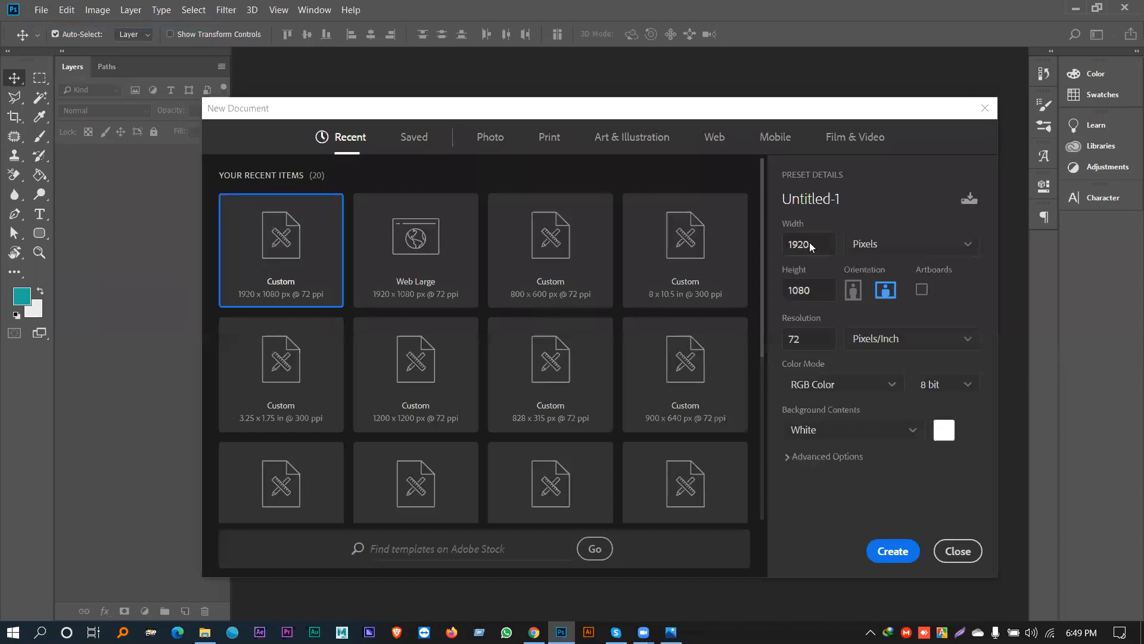
text(10)
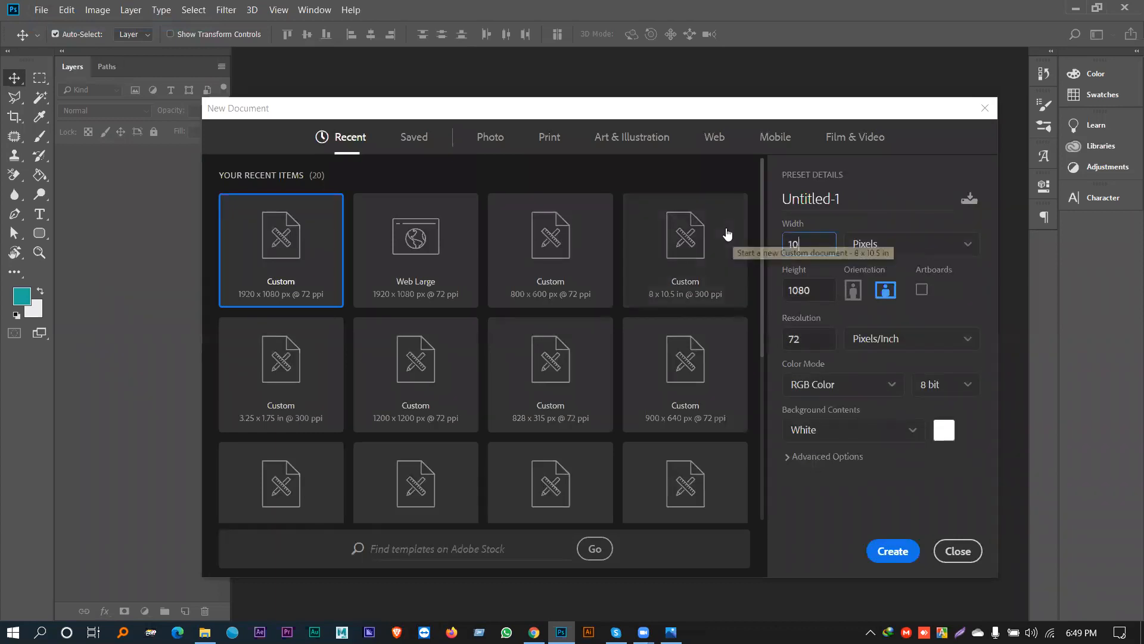
text(80)
key(Tab)
Step: Set the new document's resolution to 300 pixels/inch and its color mode to CMYK Color
key(Tab)
text(300)
click(820, 386)
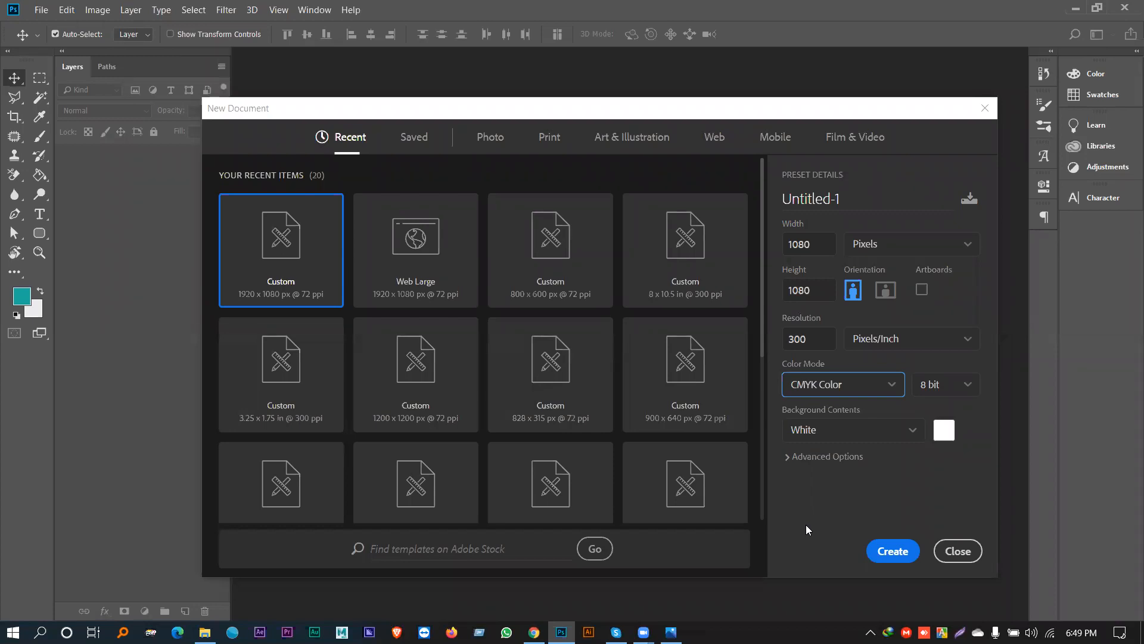
Step: Set the color mode to RGB Color and the resolution to 72 pixels/inch, and create the document
click(850, 382)
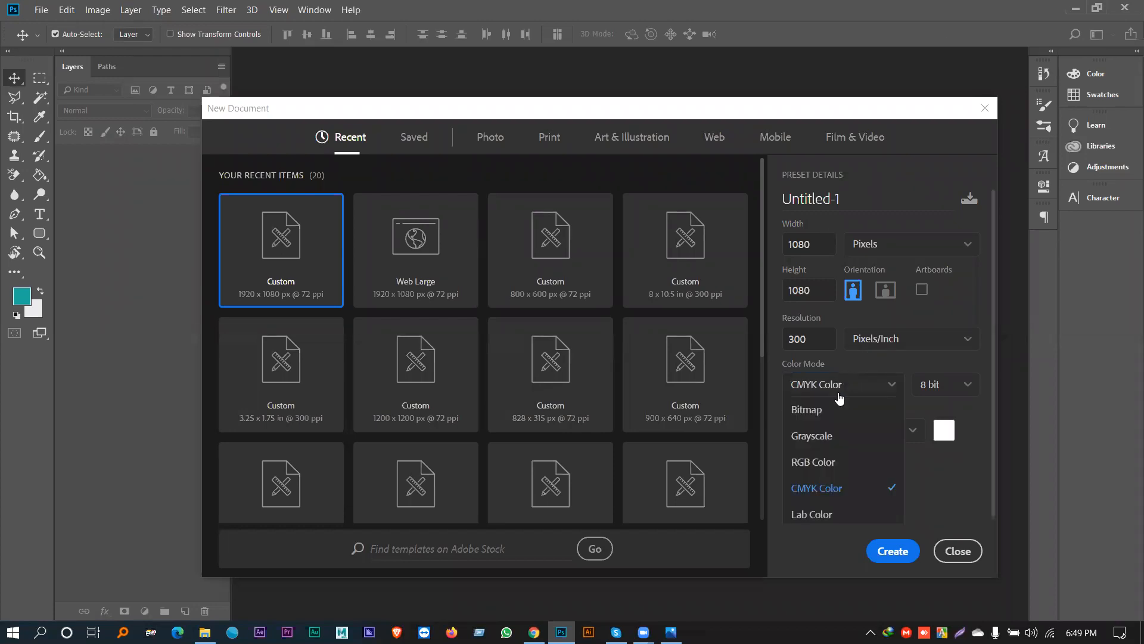
click(819, 465)
double_click(810, 339)
text(72)
click(819, 511)
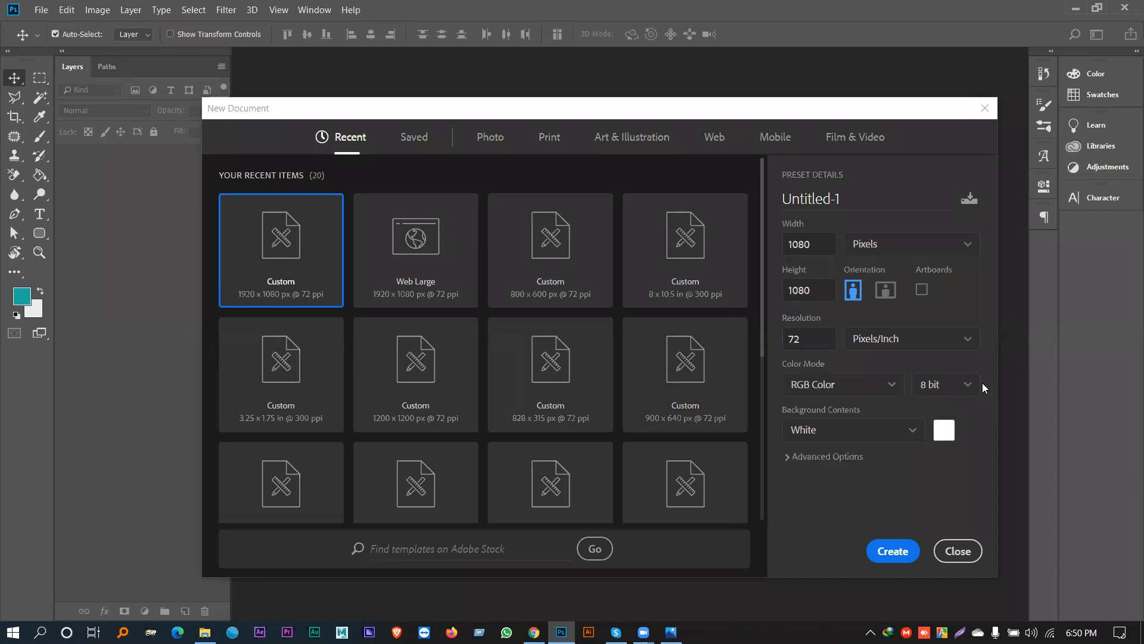
click(896, 553)
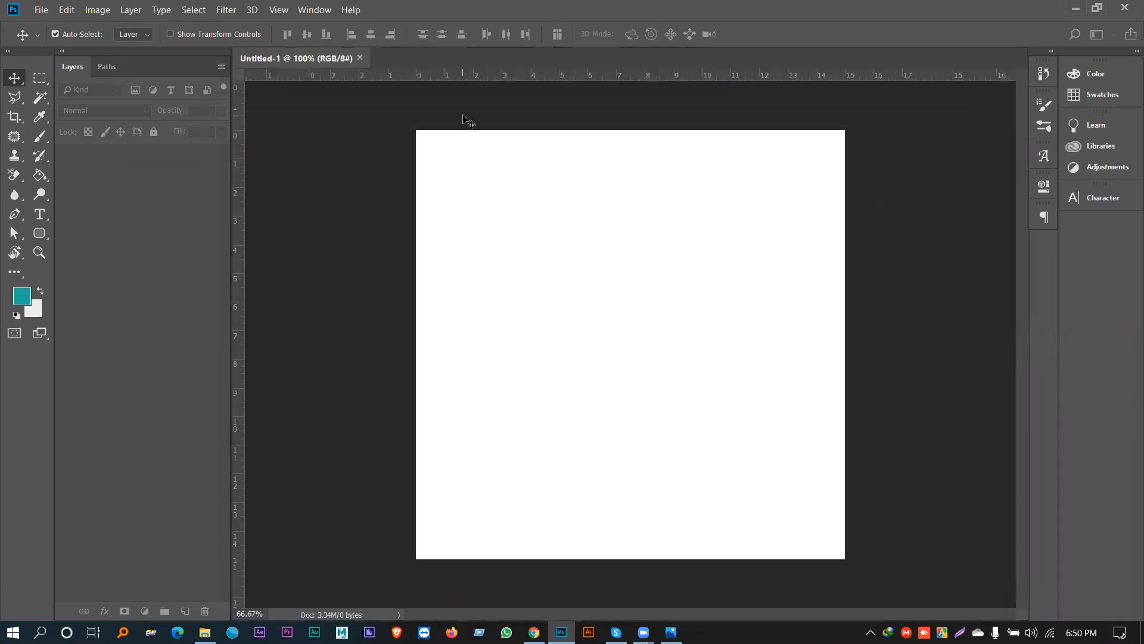
Step: Place guides along all four edges of the canvas
drag(499, 74, 504, 129)
drag(517, 75, 845, 265)
drag(766, 75, 826, 555)
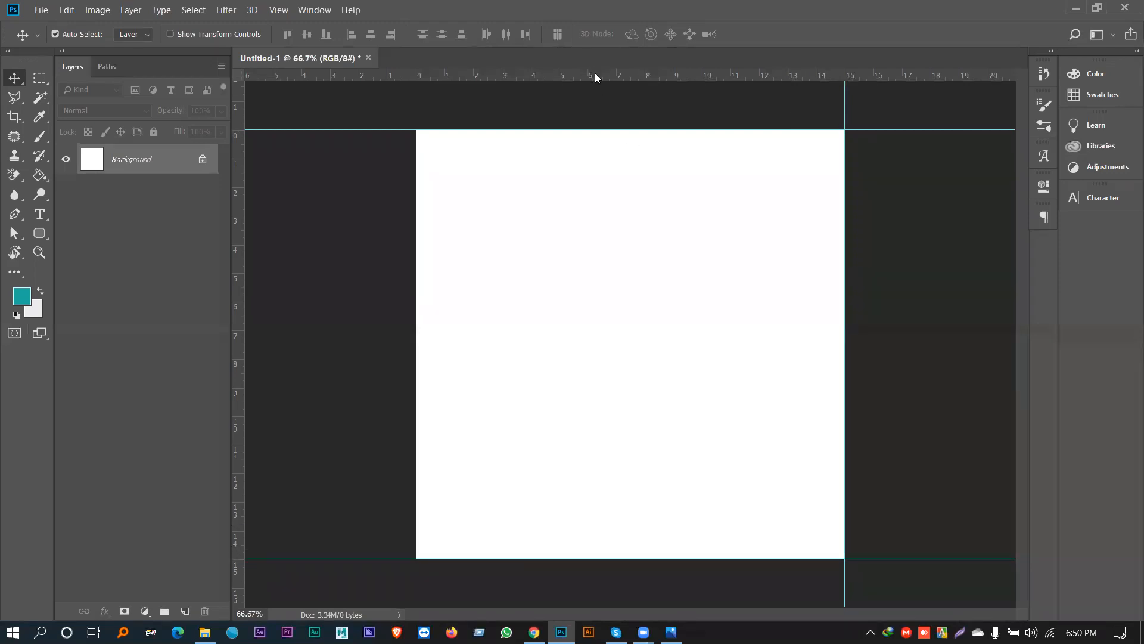
drag(573, 107, 416, 171)
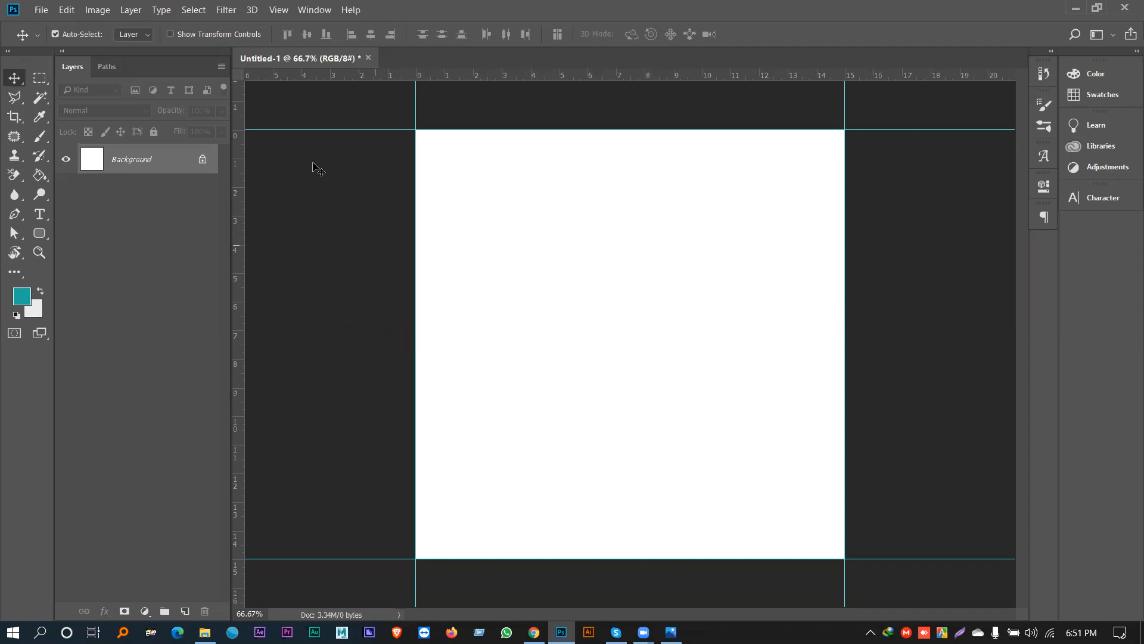
Step: Change the ruler units to Pixels
click(41, 83)
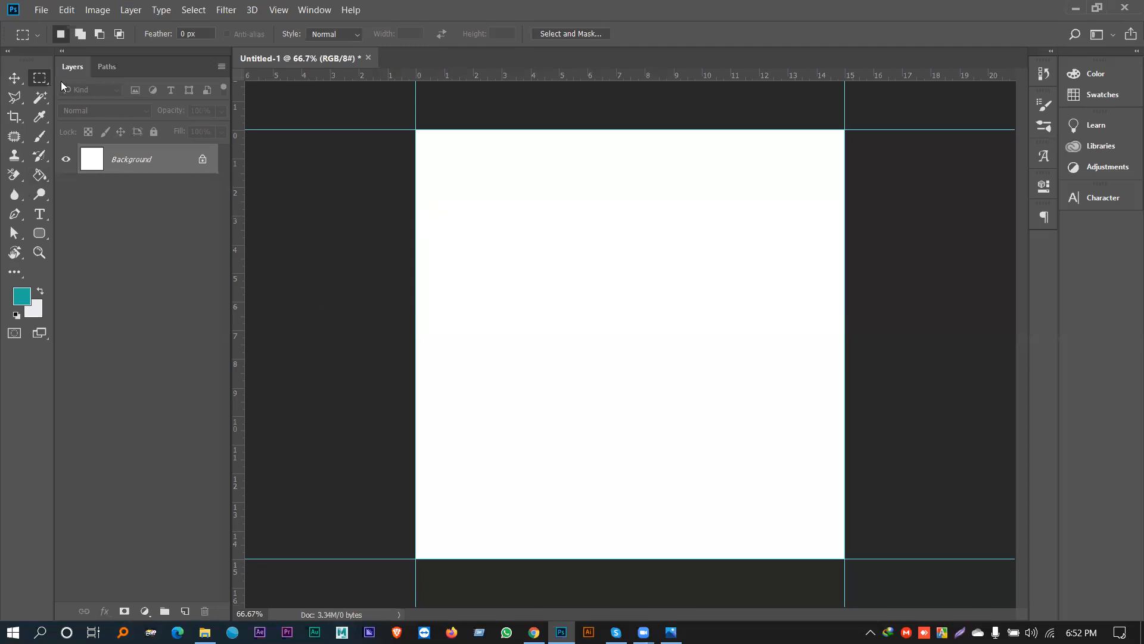
click(40, 234)
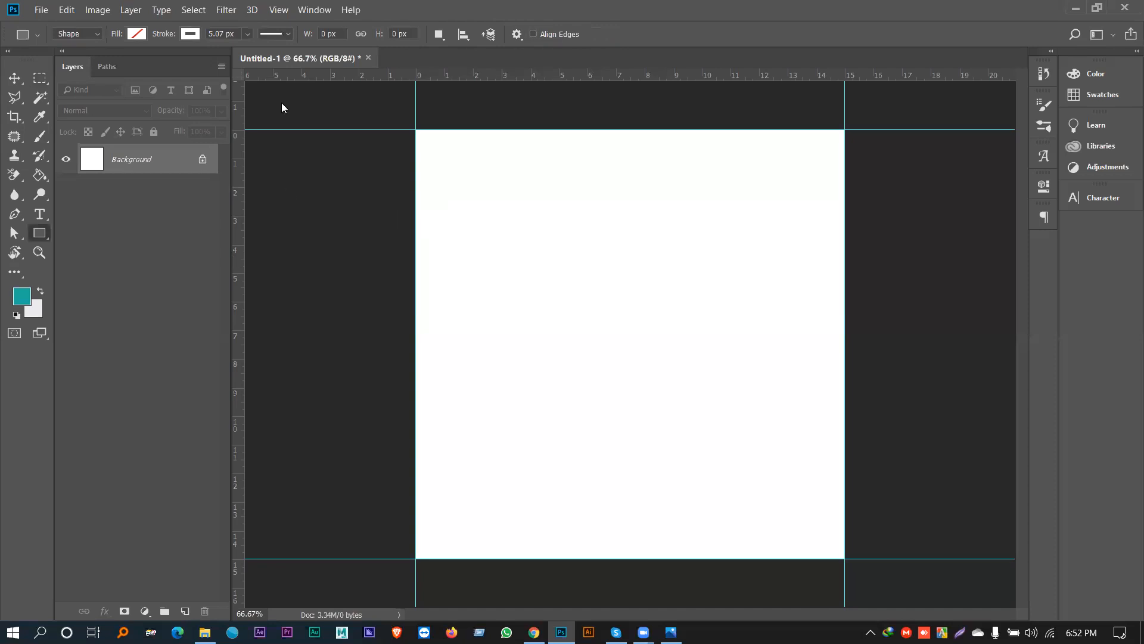
right_click(446, 79)
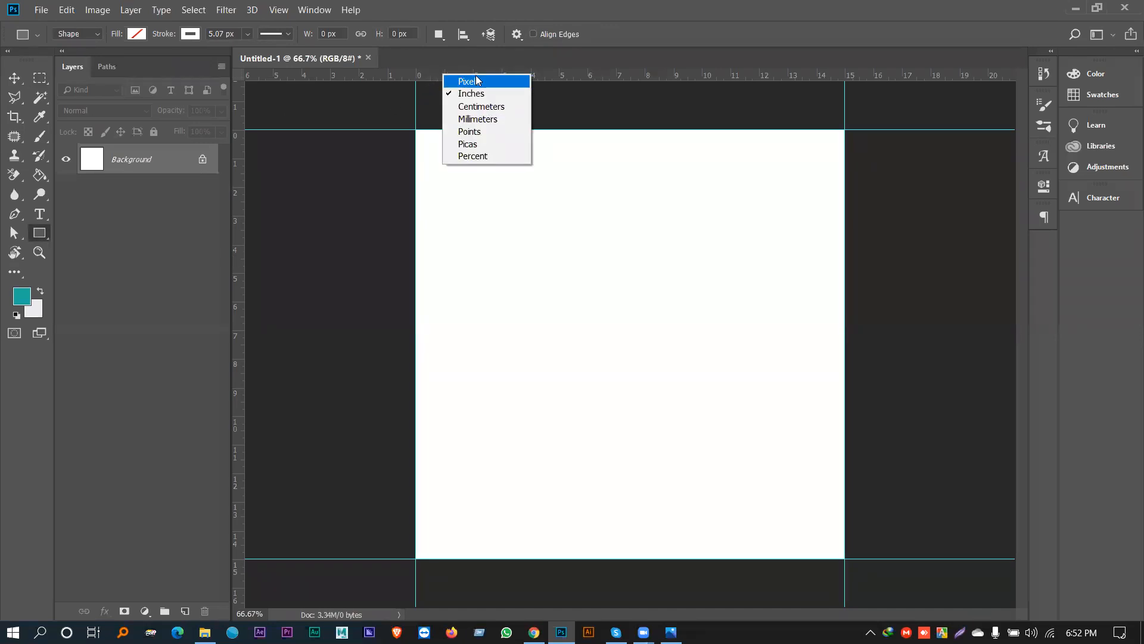
click(477, 81)
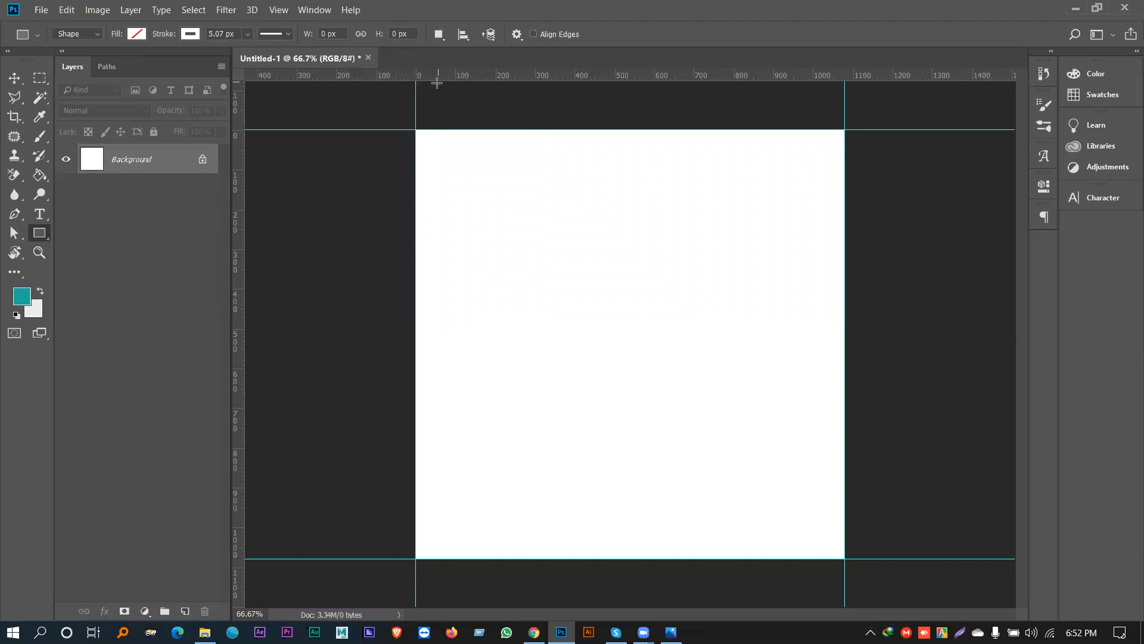
mouse_move(242, 137)
mouse_down()
mouse_move(450, 137)
mouse_move(233, 146)
mouse_up()
click(16, 80)
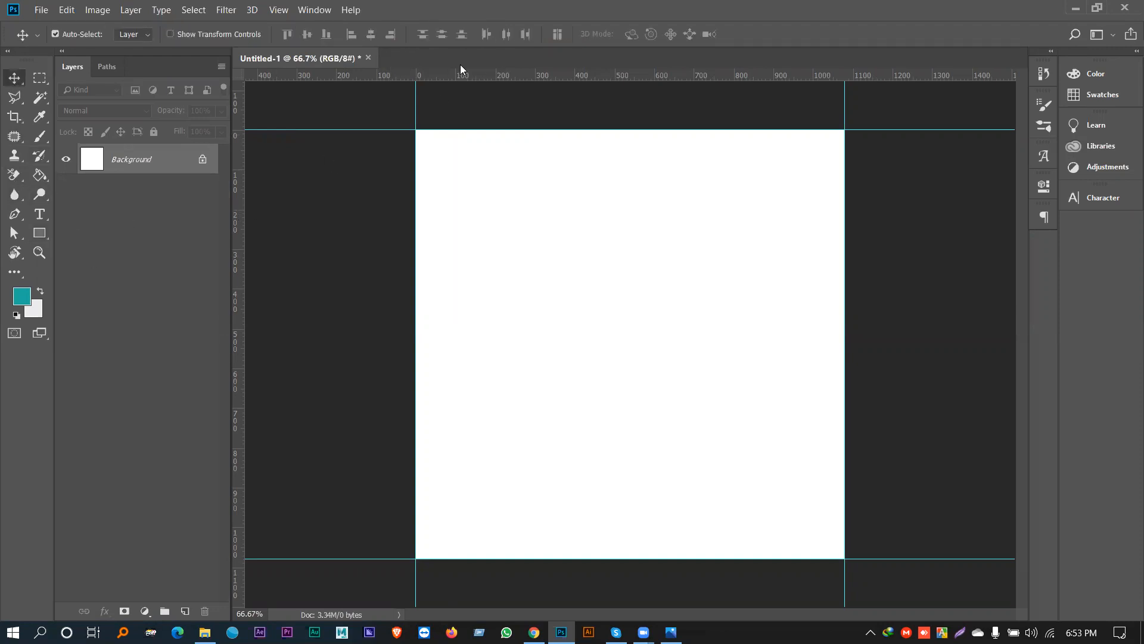
Step: Try several freehand selections across the blank canvas with the Rectangular Marquee tool
click(41, 79)
drag(647, 364, 744, 435)
drag(511, 214, 618, 457)
click(644, 296)
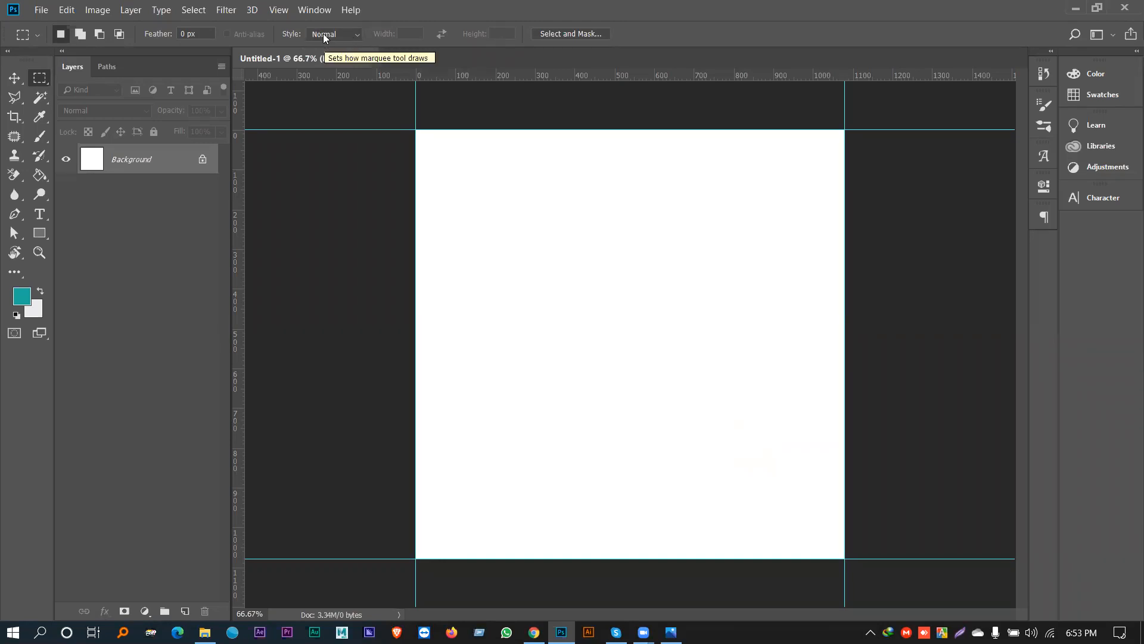
drag(435, 159, 613, 278)
drag(674, 202, 799, 453)
drag(529, 333, 611, 544)
drag(480, 501, 898, 523)
mouse_move(547, 231)
mouse_down()
mouse_move(677, 519)
mouse_move(679, 559)
mouse_up()
drag(747, 230, 777, 517)
drag(563, 237, 597, 486)
drag(703, 146, 688, 465)
drag(527, 139, 683, 481)
drag(698, 244, 751, 464)
drag(505, 260, 849, 317)
drag(659, 202, 750, 516)
drag(562, 261, 918, 345)
drag(603, 168, 669, 475)
drag(503, 245, 835, 283)
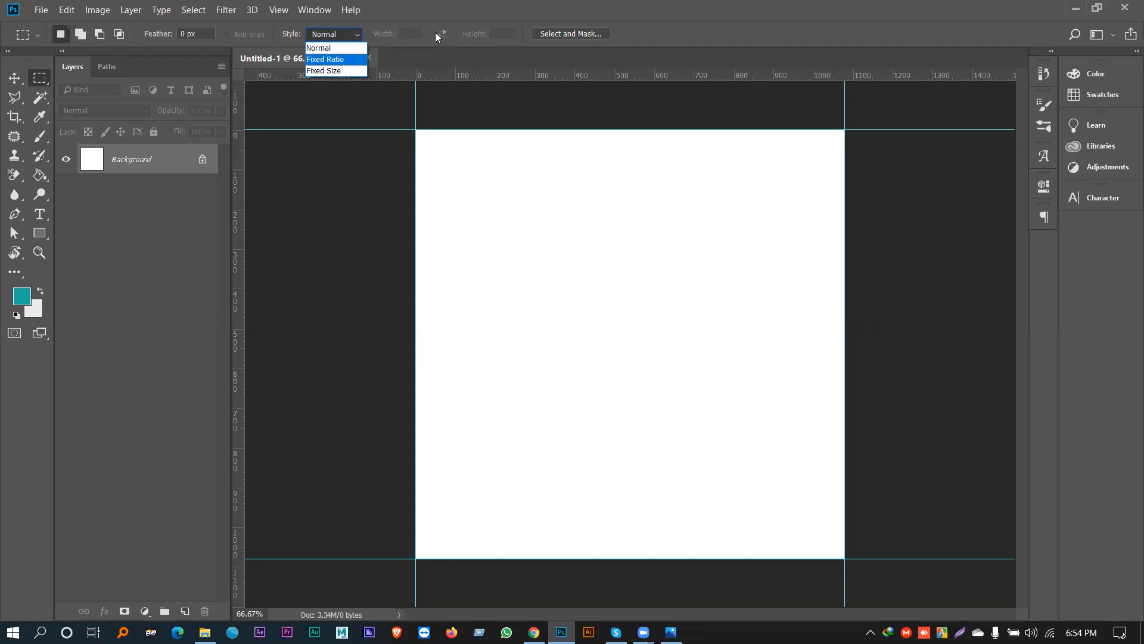
Step: Set the Rectangular Marquee to a Fixed Size of 80 px by 80 px and place a selection on the canvas
click(408, 36)
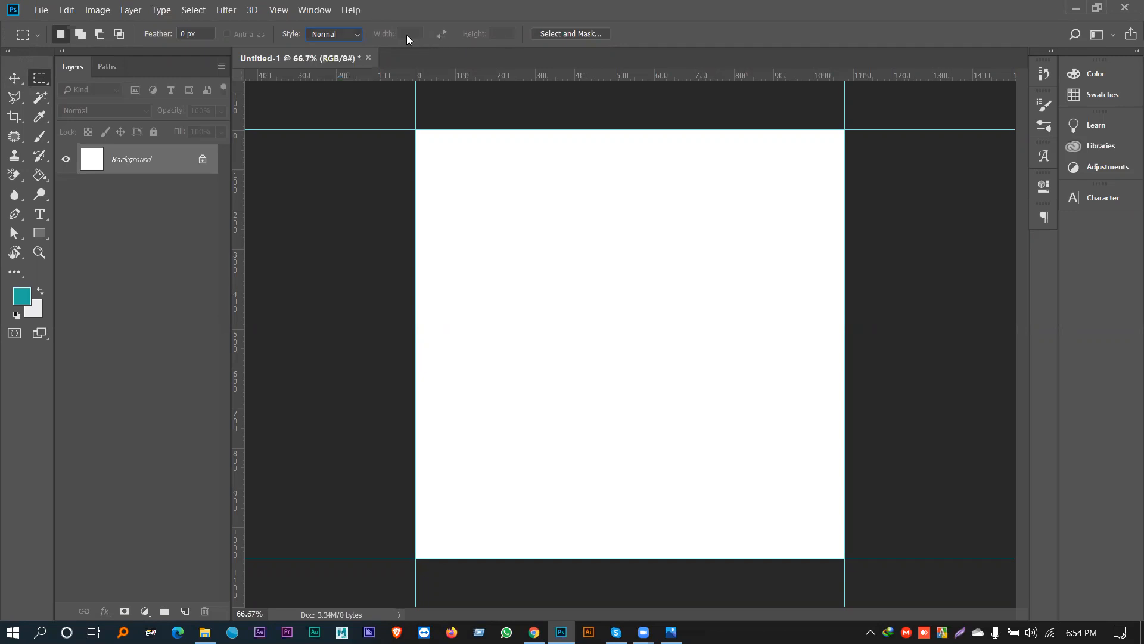
click(352, 37)
click(323, 71)
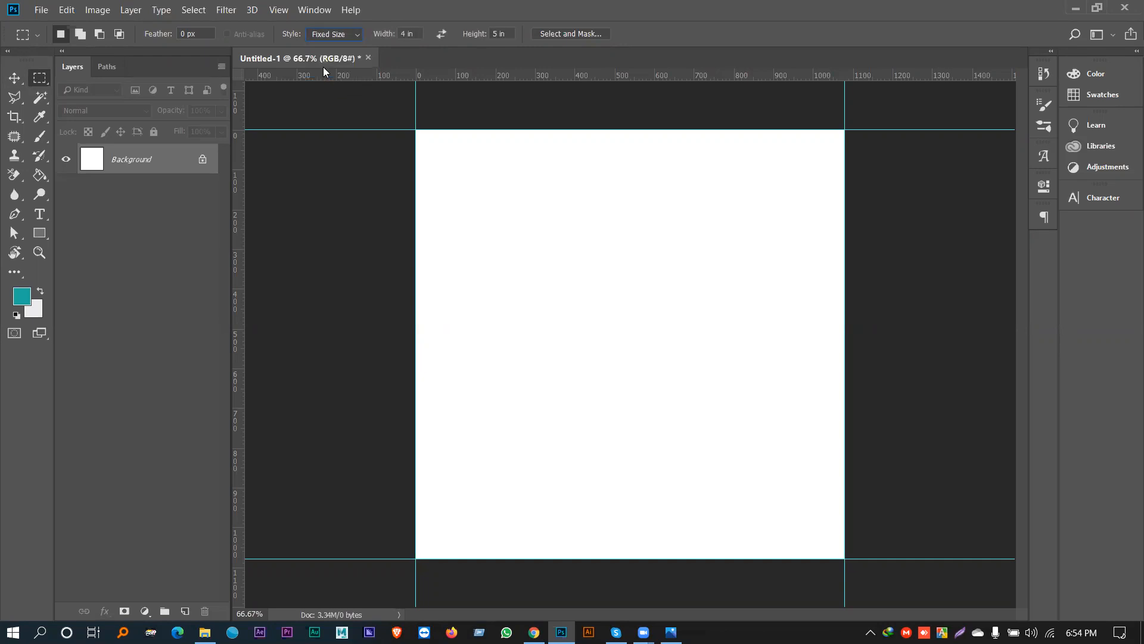
click(399, 35)
text(80px)
click(508, 33)
text(80px)
click(542, 169)
click(542, 169)
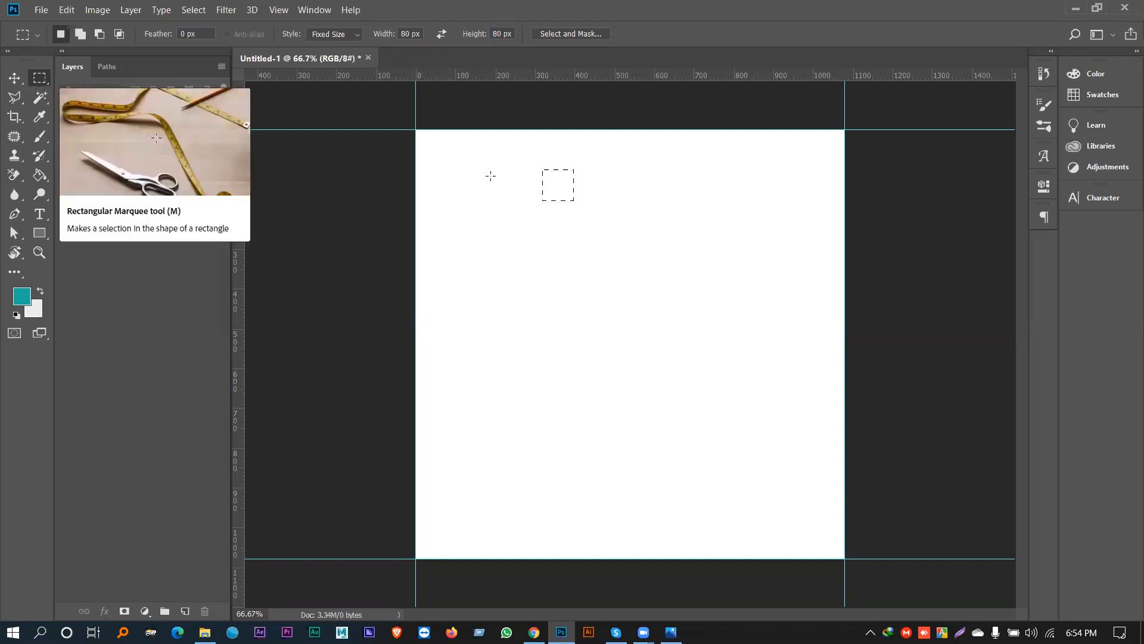
Step: Move the square selection into the canvas's upper-left corner and place guides along its bottom and right edges as margins
drag(560, 184, 434, 148)
drag(500, 77, 488, 162)
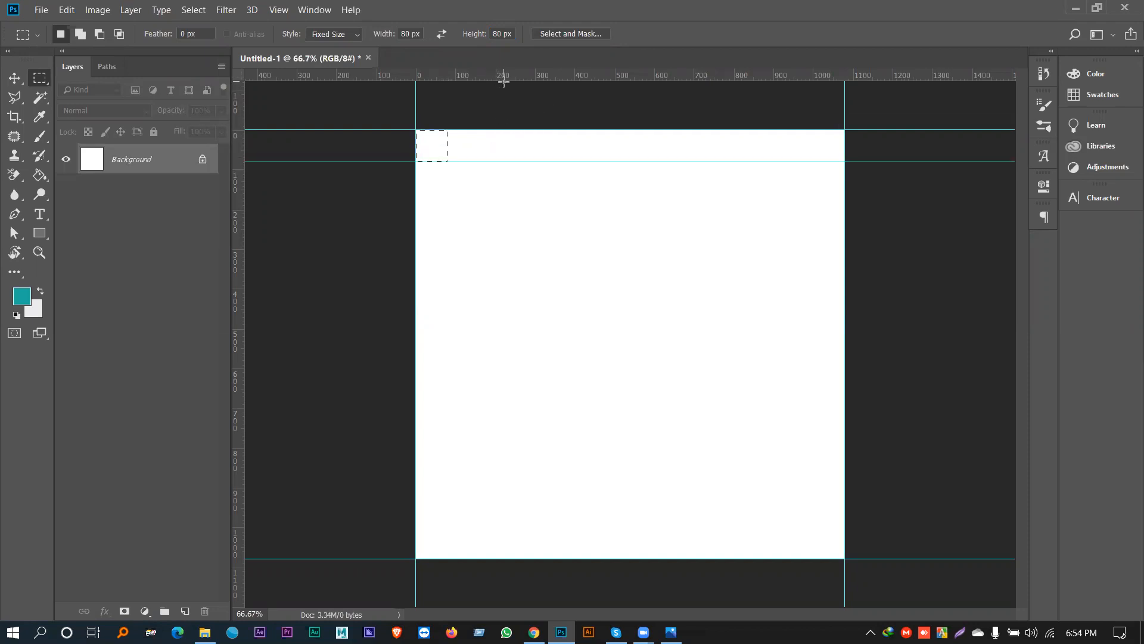
drag(499, 77, 451, 135)
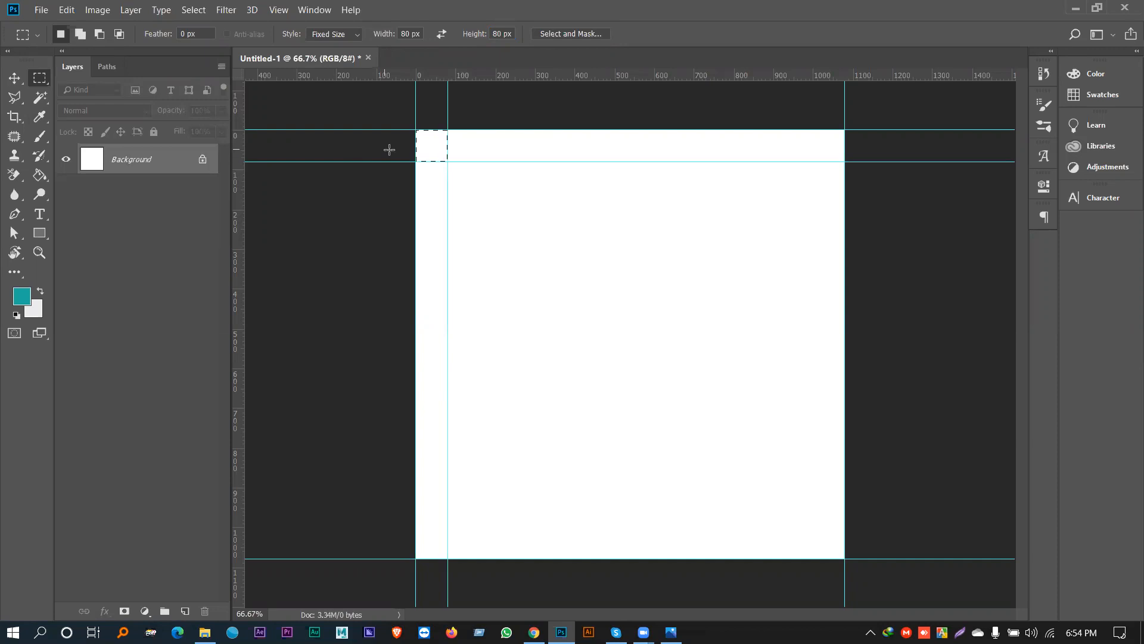
Step: Move the square selection into the canvas's lower-right corner, place guides along its top and left edges, and deselect it
drag(437, 146, 831, 540)
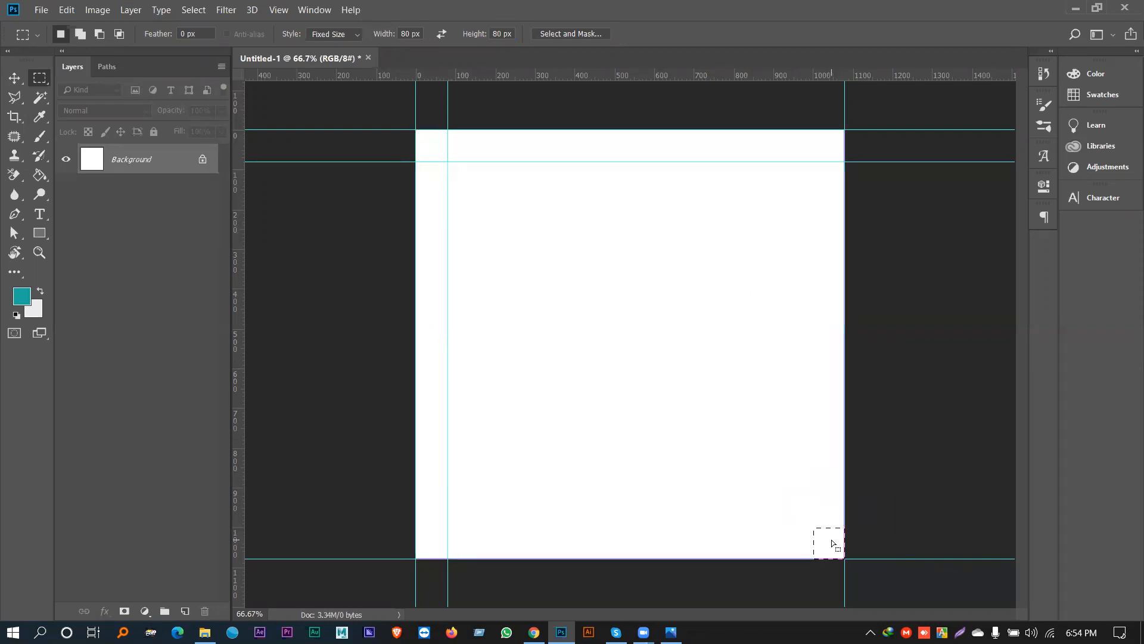
drag(635, 75, 724, 508)
drag(741, 77, 809, 463)
key(alt)
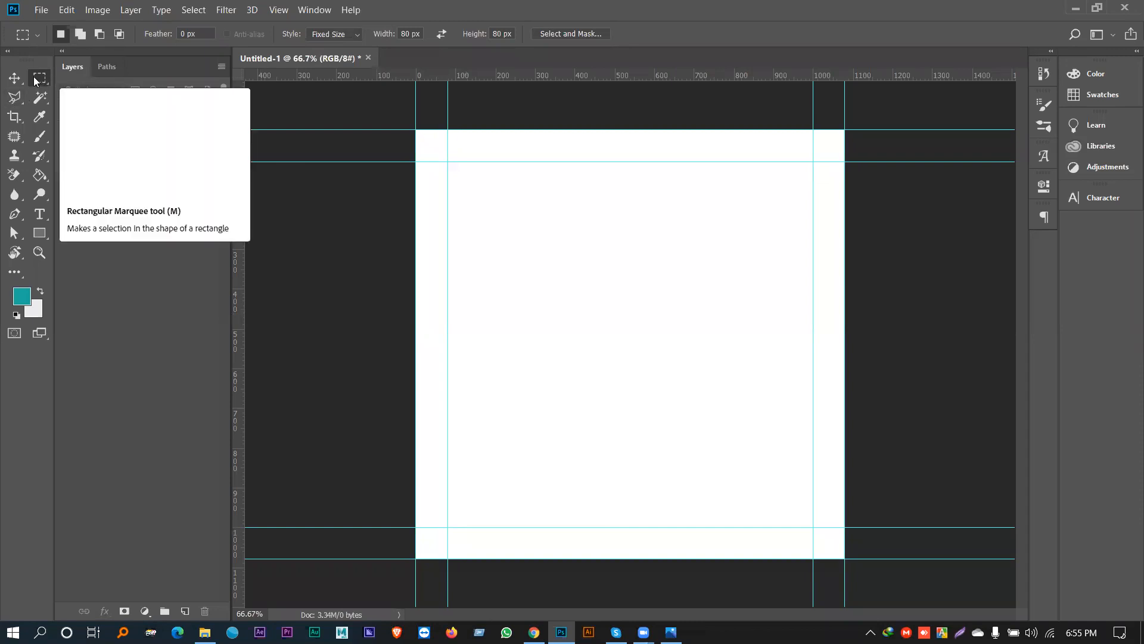
Step: Mark the canvas's vertical centre line with a guide, using a 540 px wide selection from the left edge, and deselect it
double_click(406, 34)
text(540)
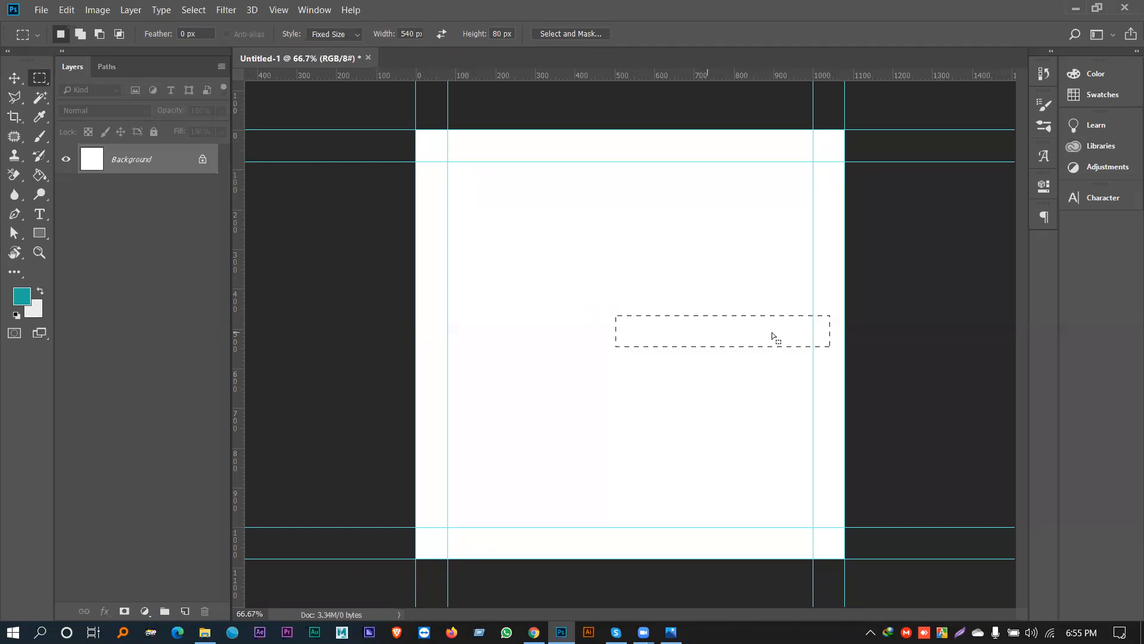
drag(756, 335, 566, 337)
drag(242, 306, 630, 348)
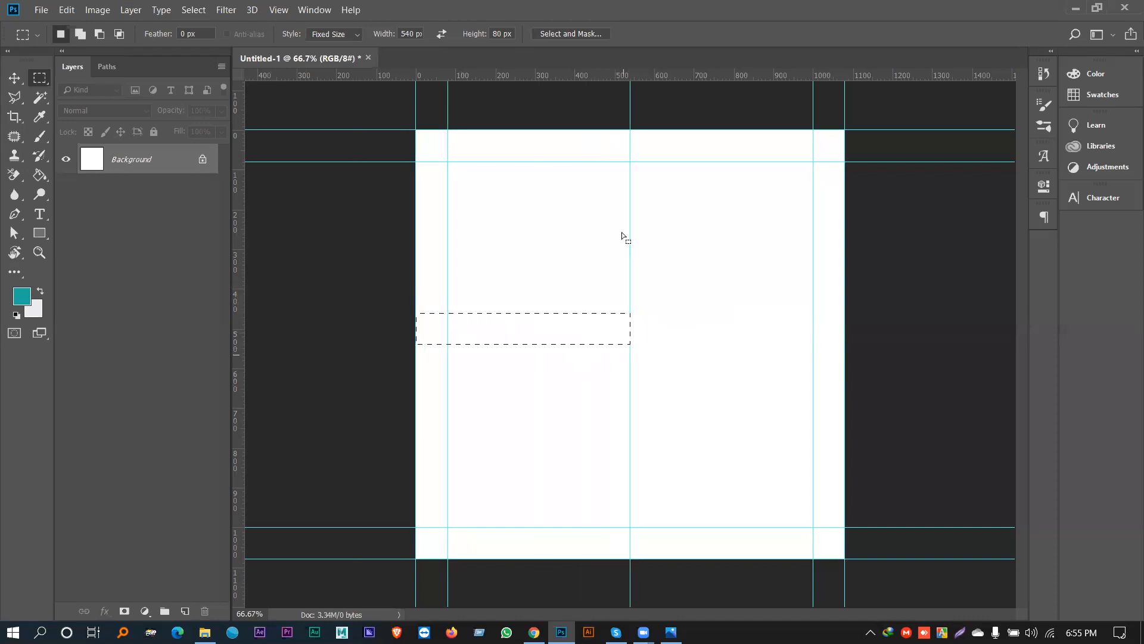
key(ctrl+d)
drag(420, 34, 397, 34)
click(14, 78)
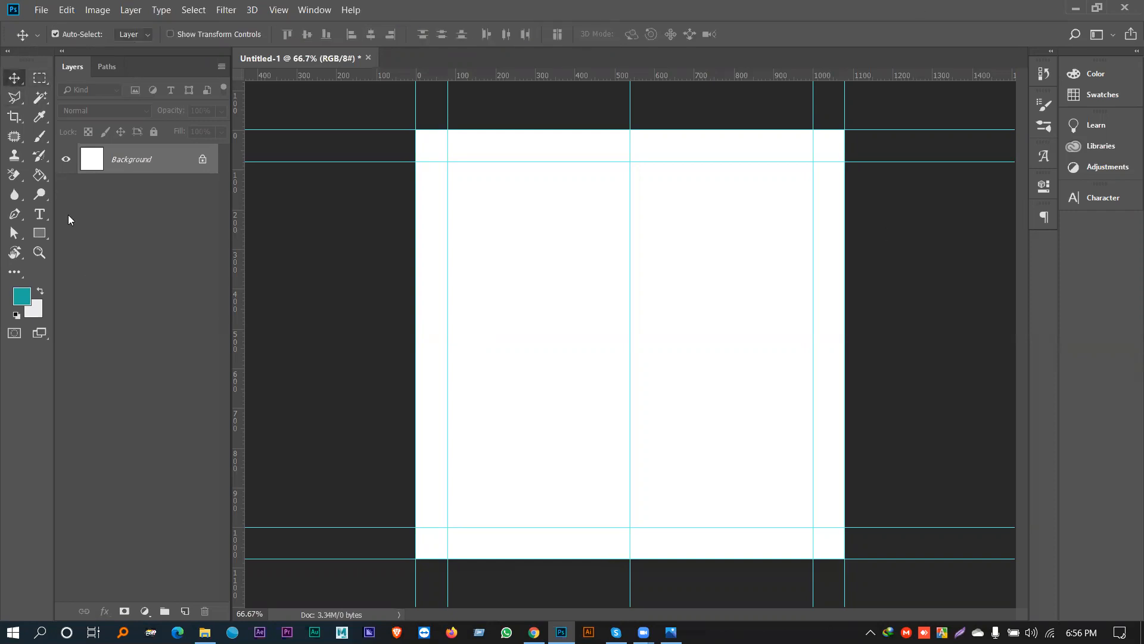
Step: Draw a 1080 by 1080 px rectangle shape covering the whole canvas
click(40, 233)
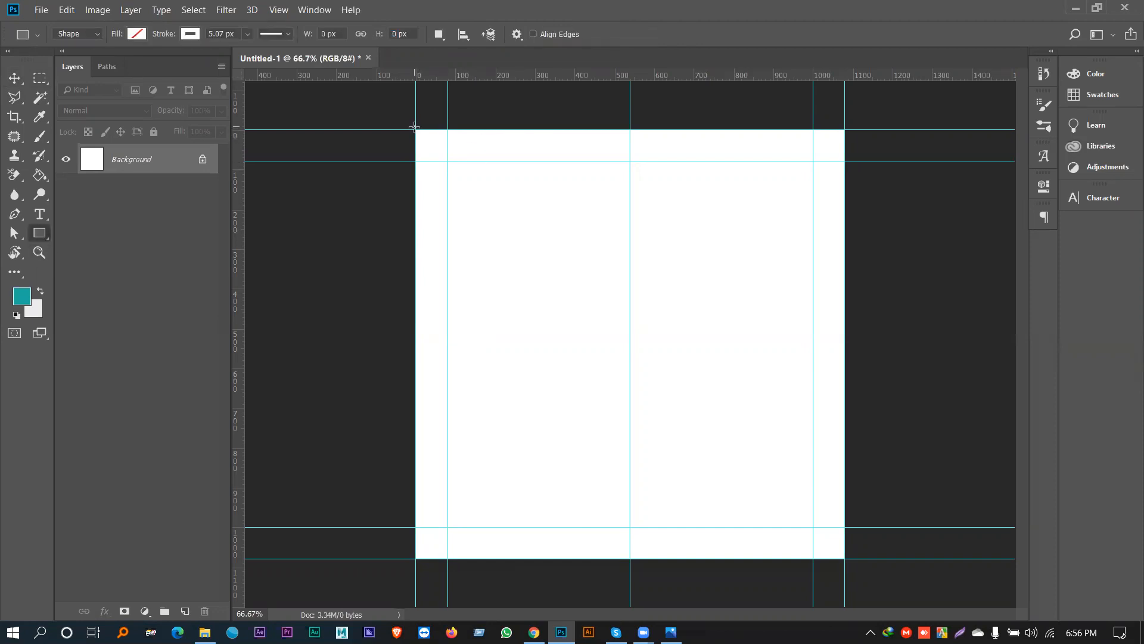
drag(416, 131, 845, 559)
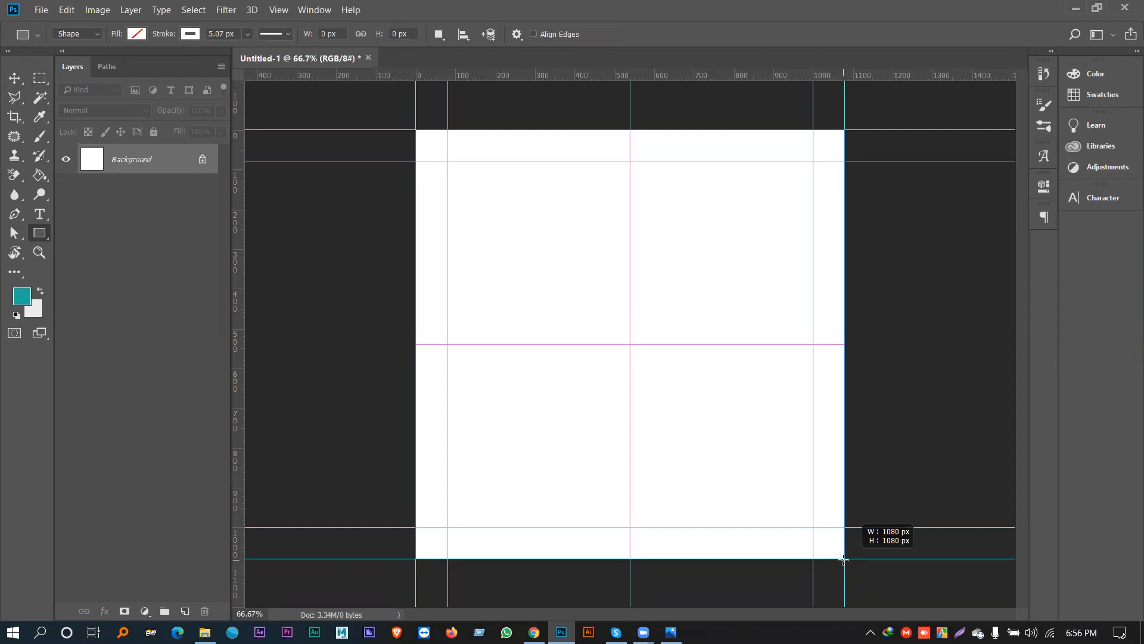
drag(843, 559, 845, 558)
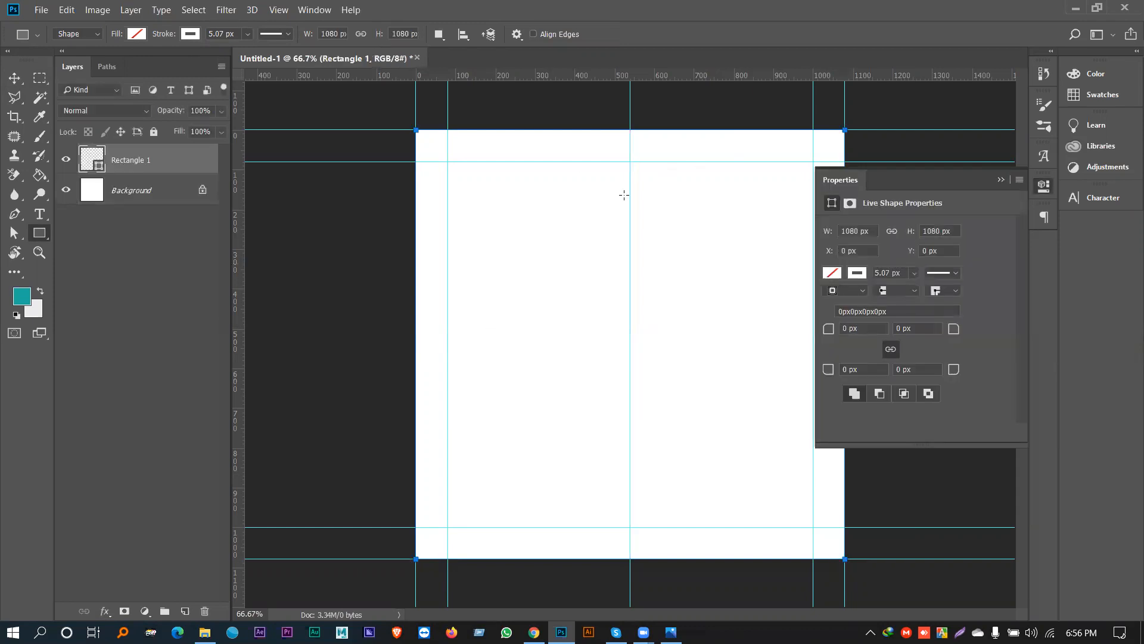
Step: Remove the rectangle's stroke and give it a very light grey fill
click(861, 273)
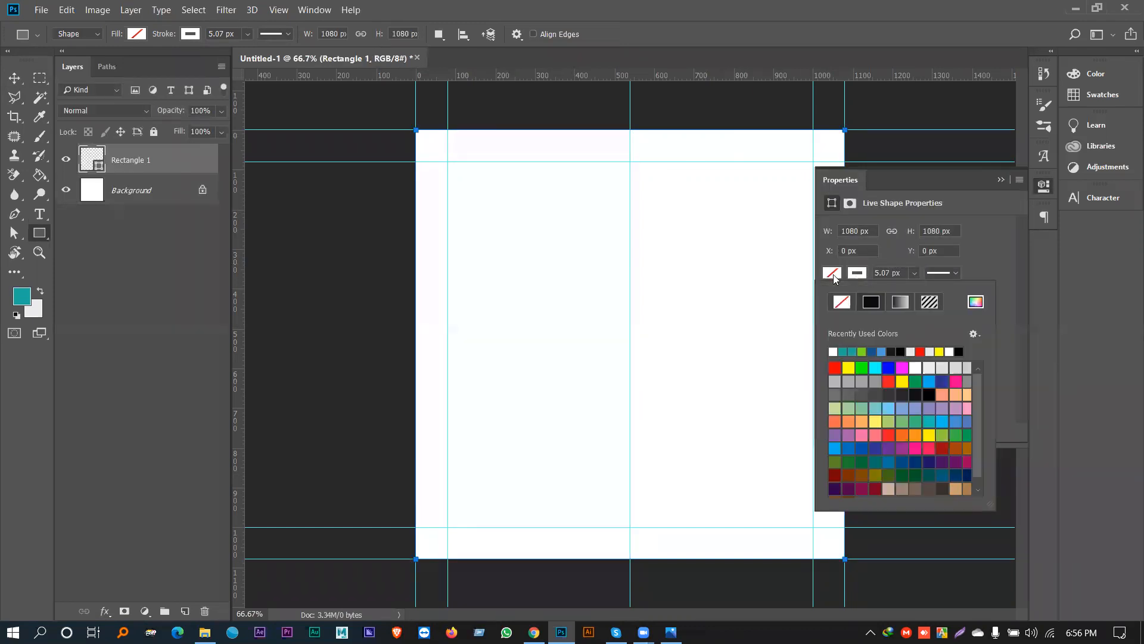
click(842, 303)
click(967, 367)
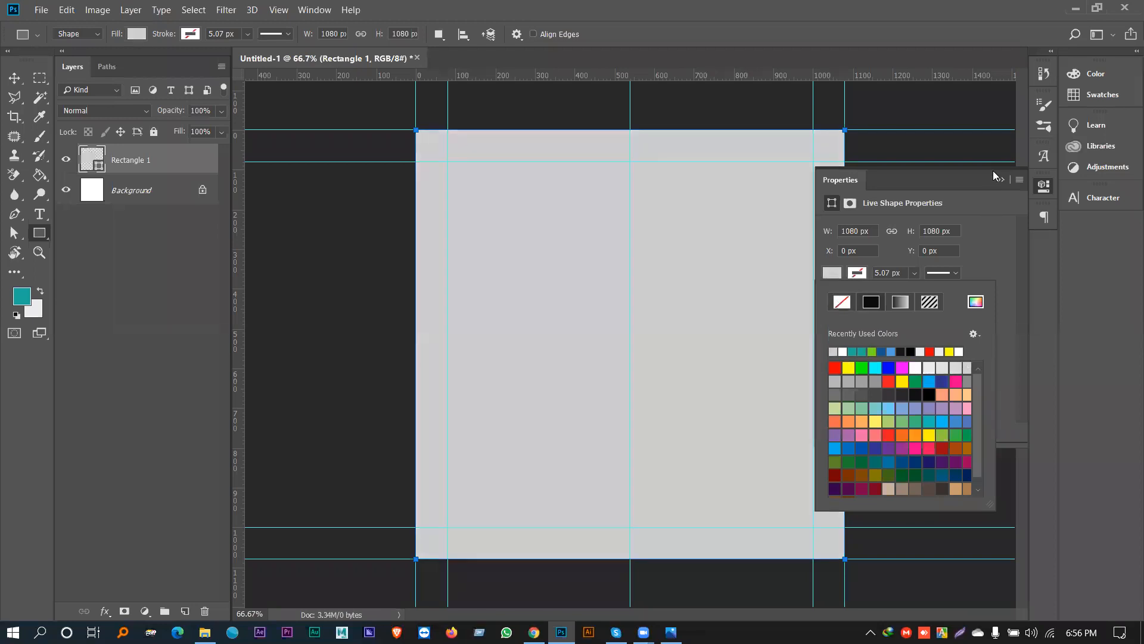
click(942, 368)
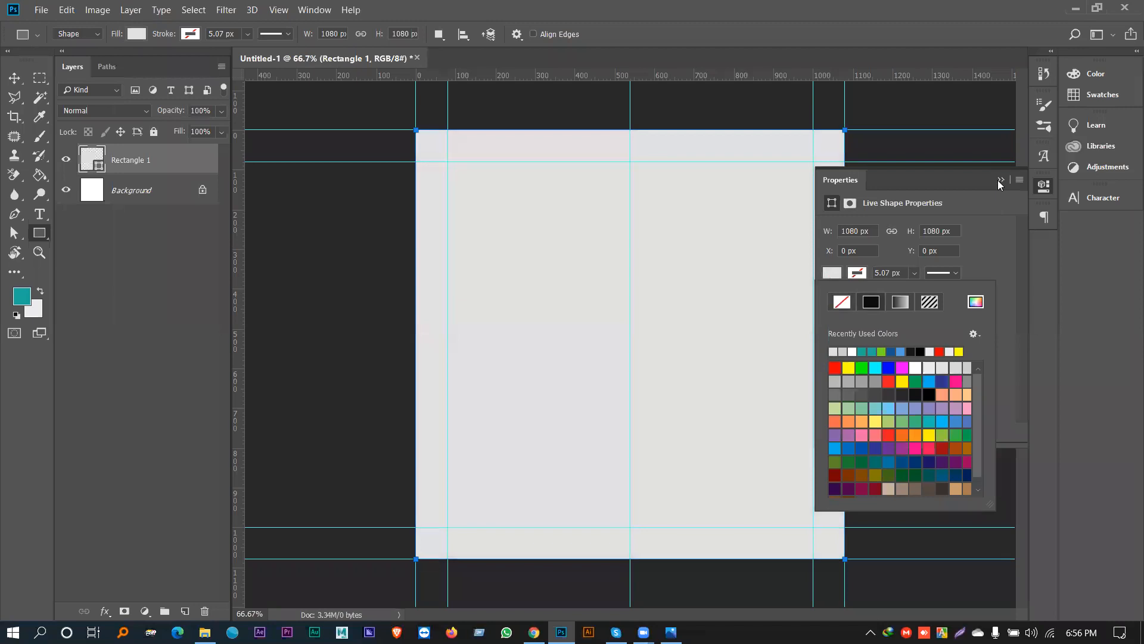
click(1001, 179)
Step: Delete the Background layer and rename the rectangle's layer as BG
click(165, 194)
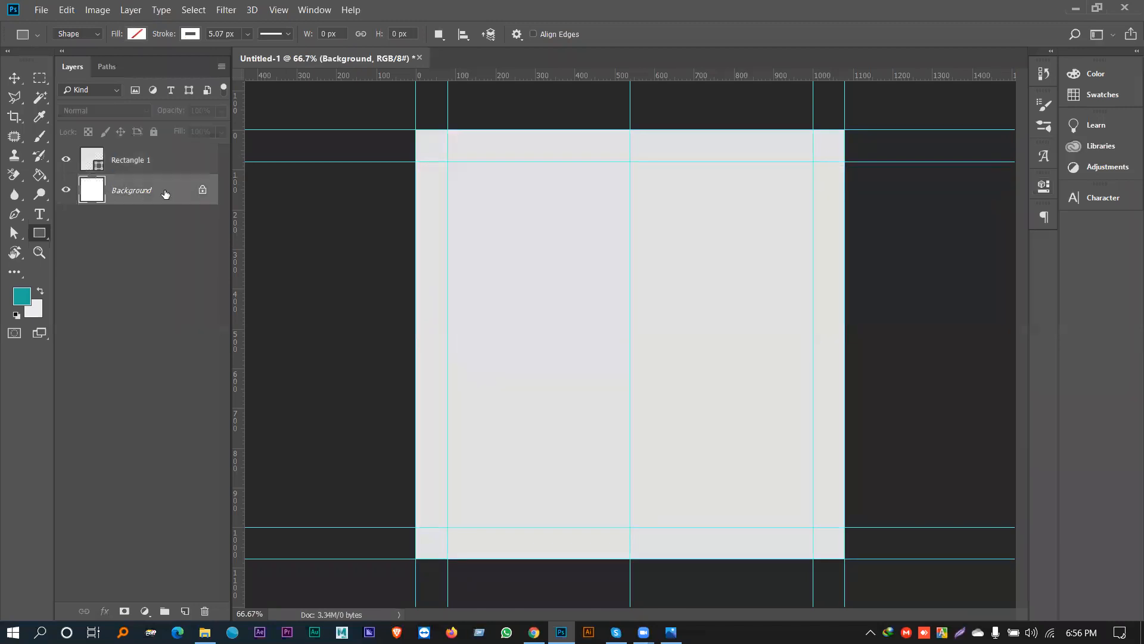
key(Delete)
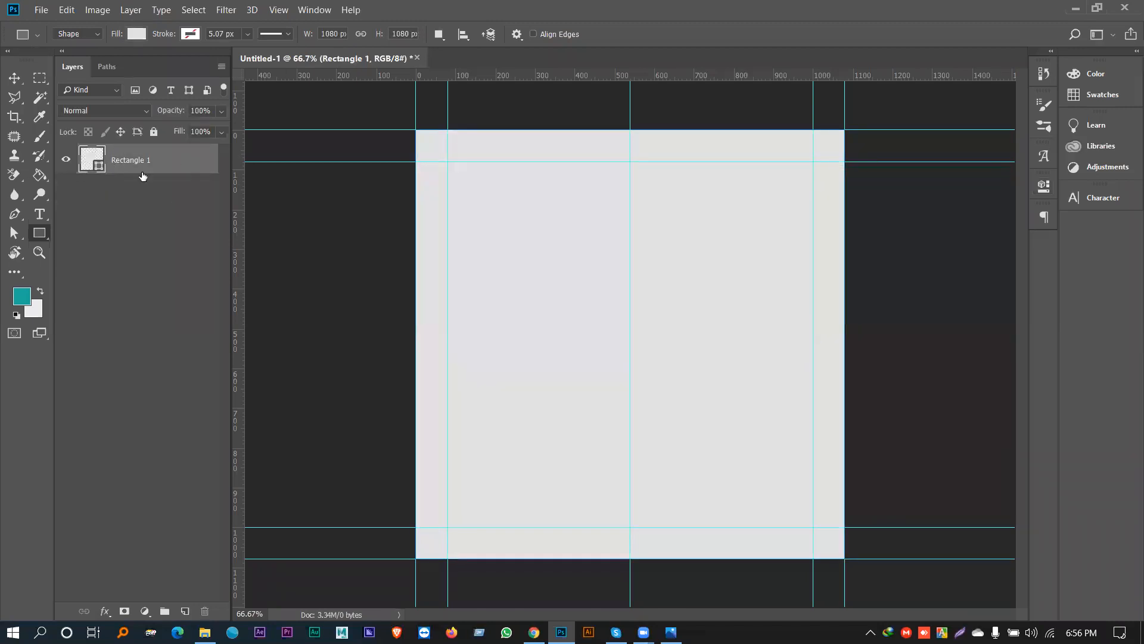
double_click(130, 160)
text(BG)
click(113, 222)
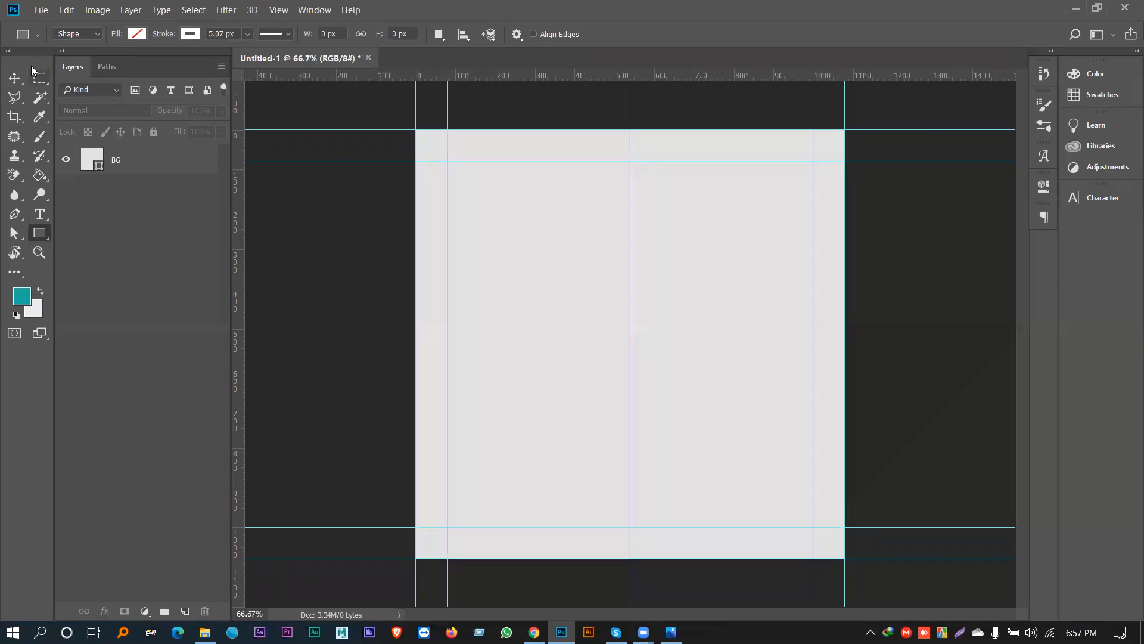
Step: Draw a 460 by 920 px rectangle from the vertical centre guide to the right margin guide, between the top and bottom margin guides
click(14, 77)
click(140, 171)
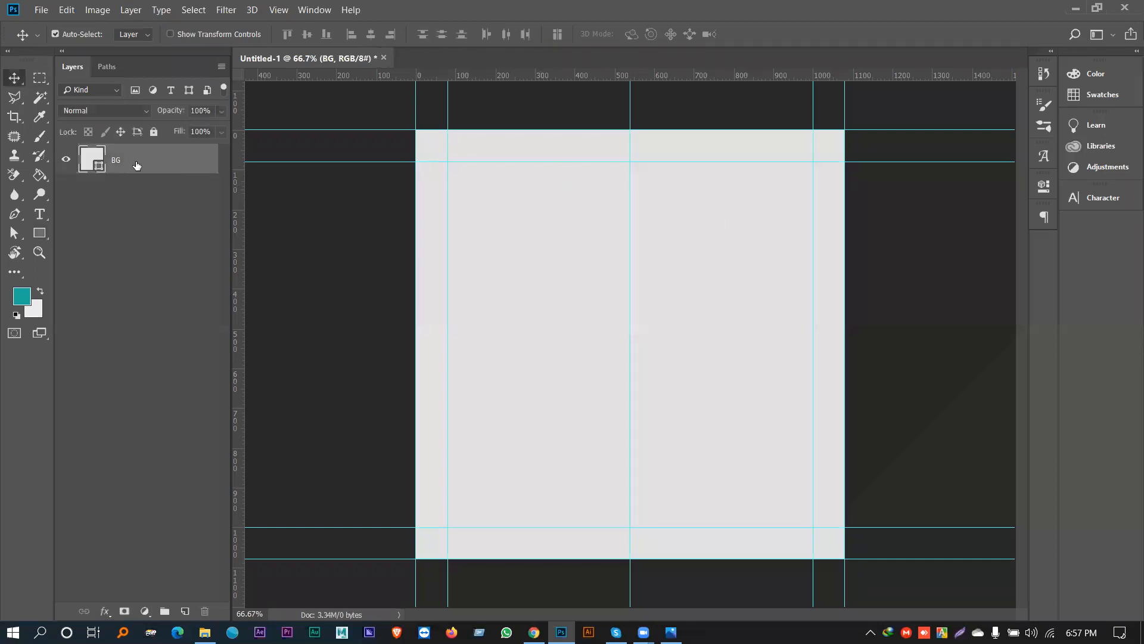
click(141, 291)
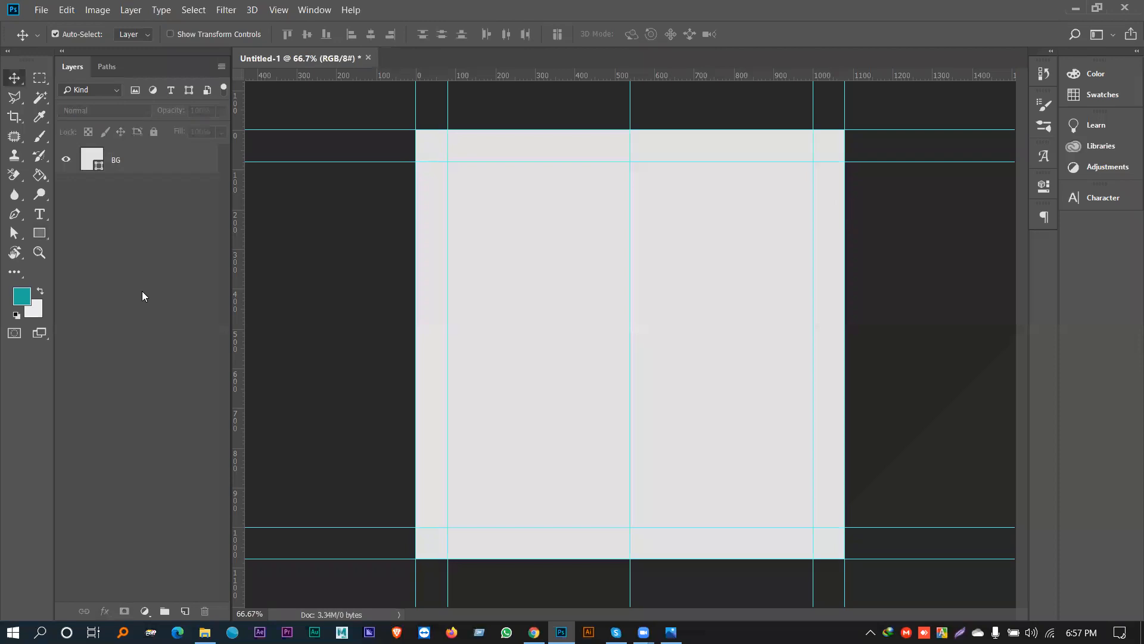
click(40, 234)
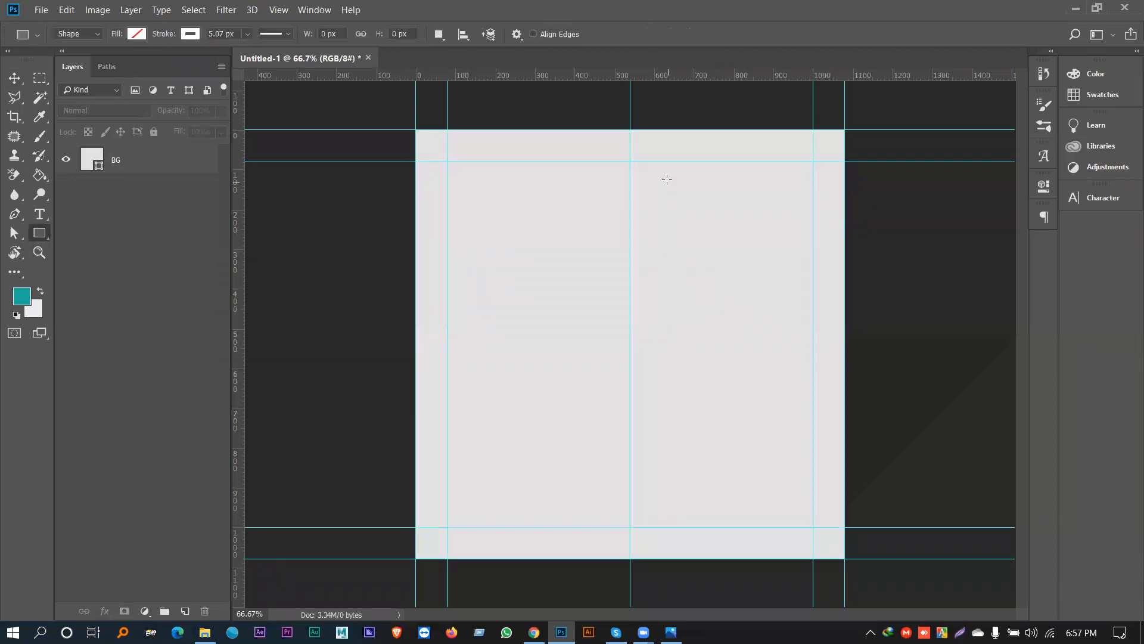
drag(628, 161, 814, 527)
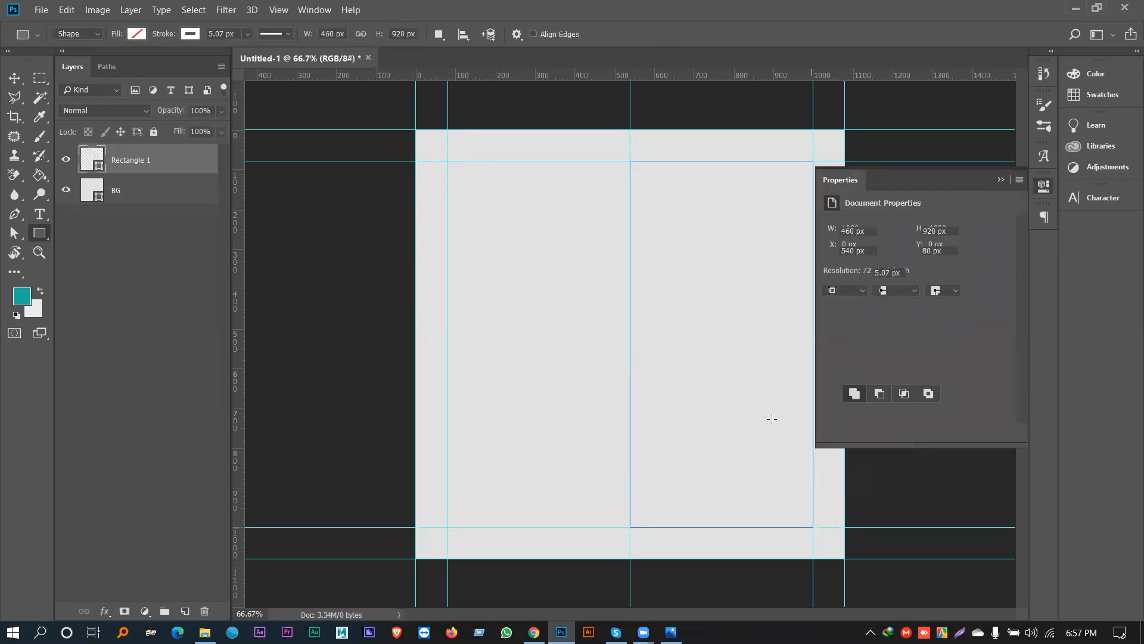
Step: Give the new rectangle a red fill and no stroke, and deselect it
click(832, 272)
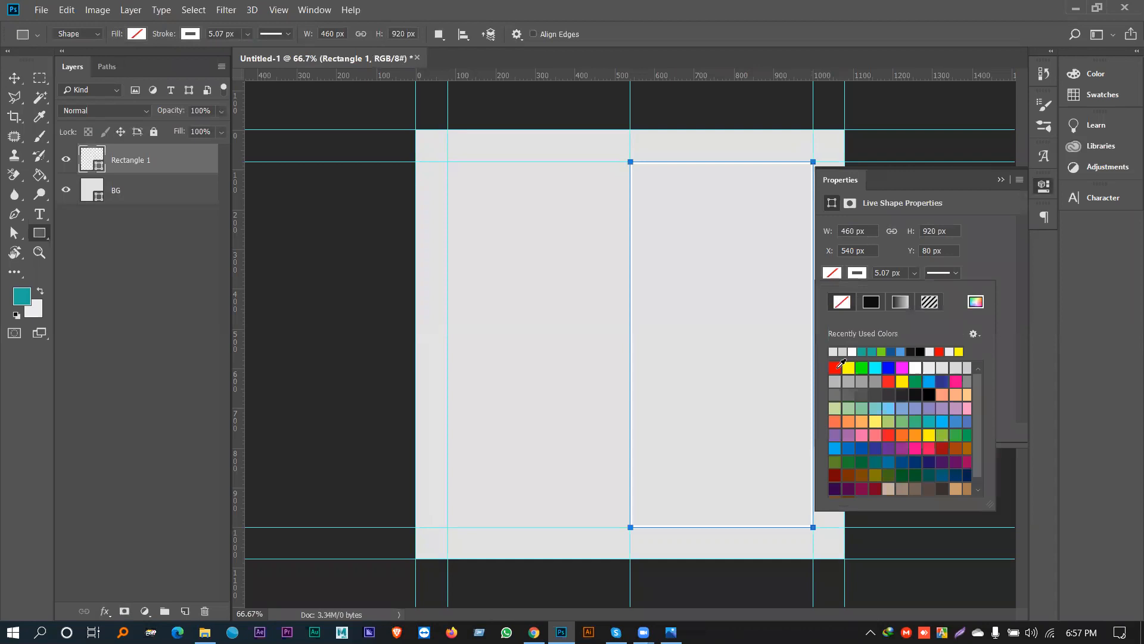
click(835, 367)
click(858, 273)
click(841, 301)
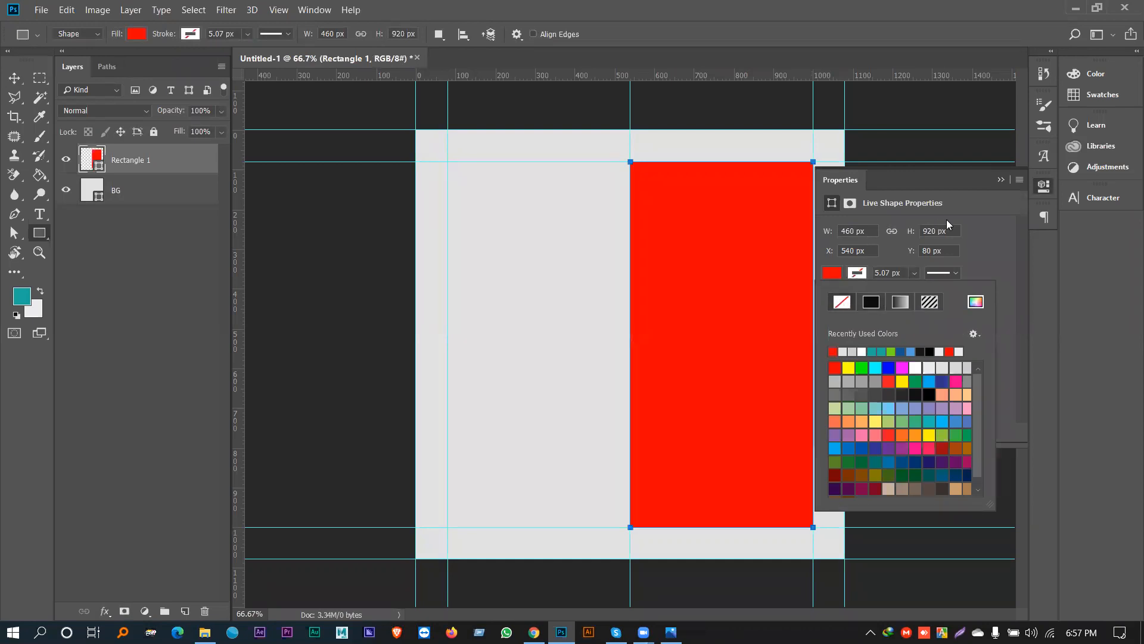
click(995, 179)
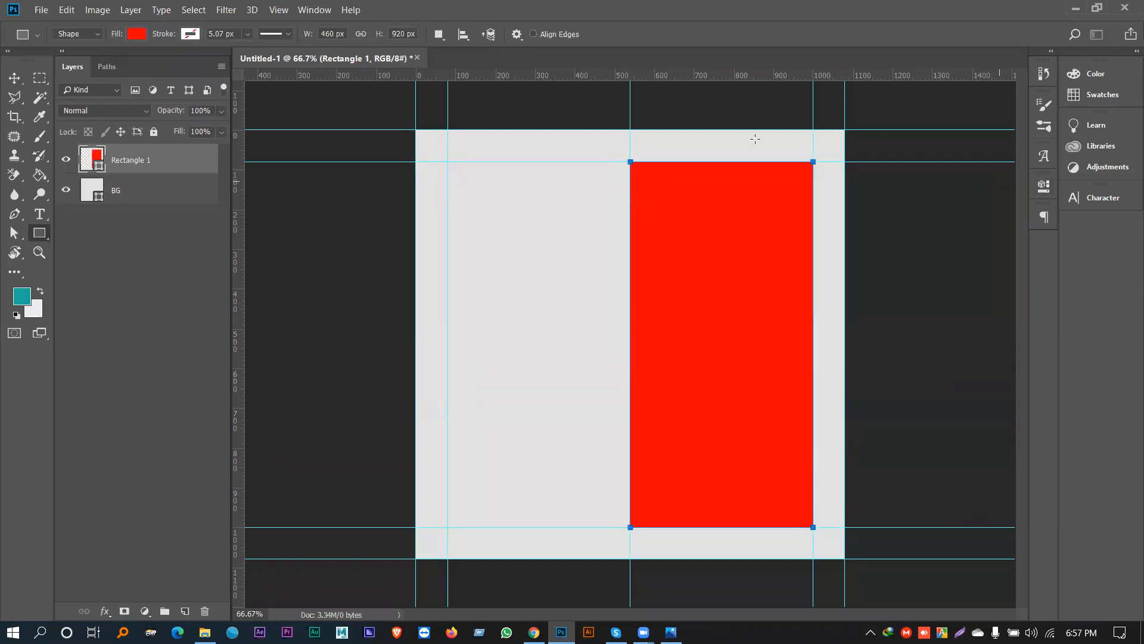
click(18, 77)
click(115, 357)
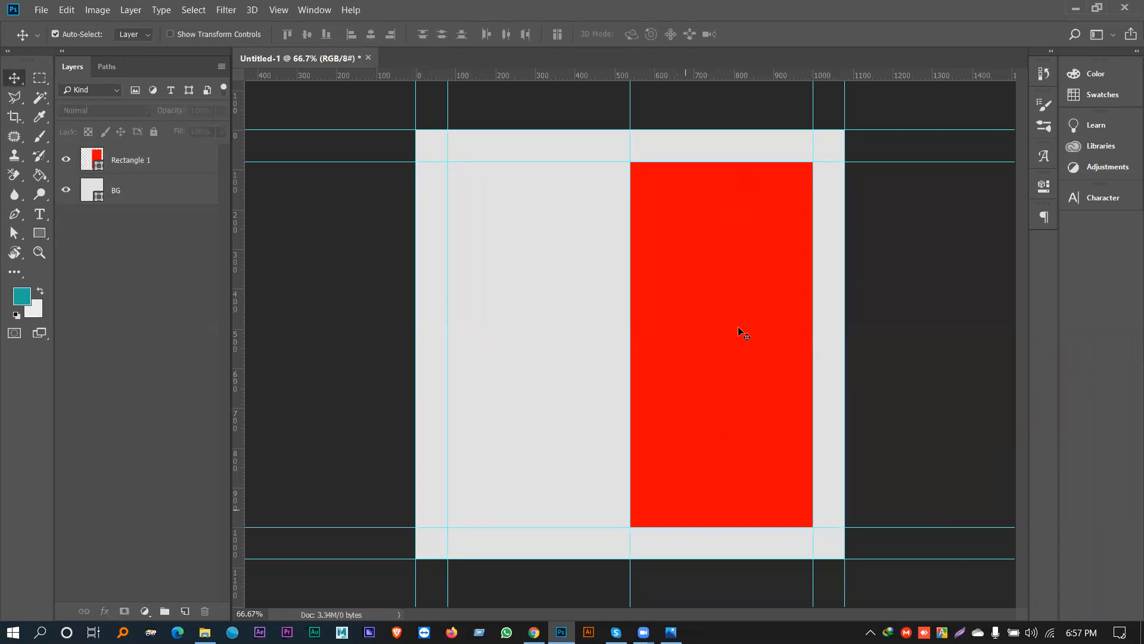
Step: Switch to Chrome and open unsplash.com in a new tab
mouse_move(534, 630)
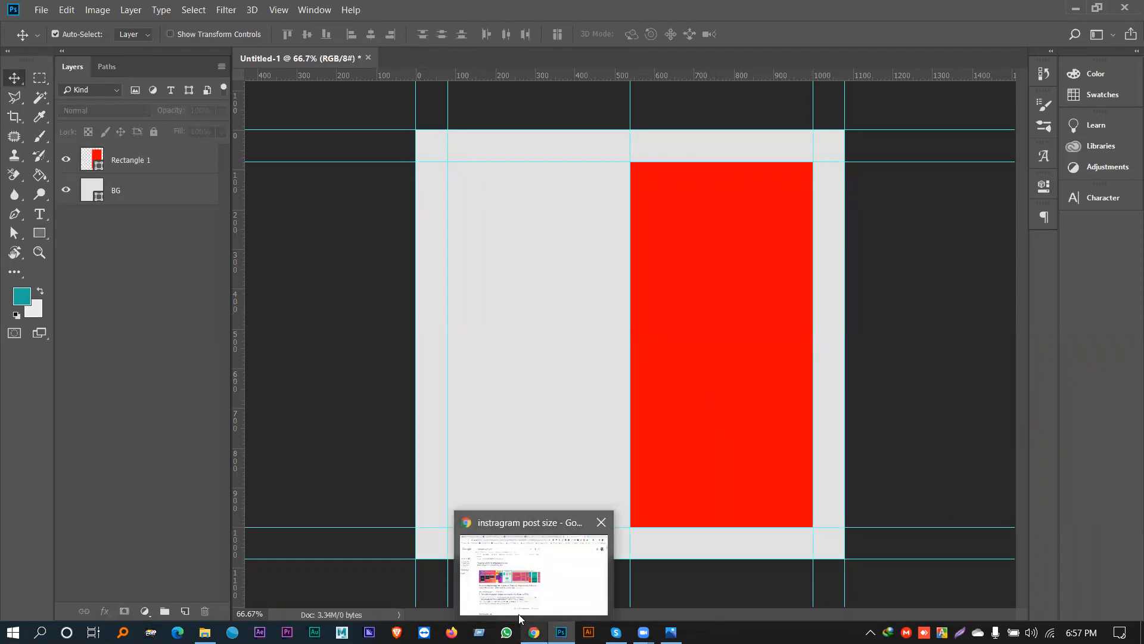
click(524, 587)
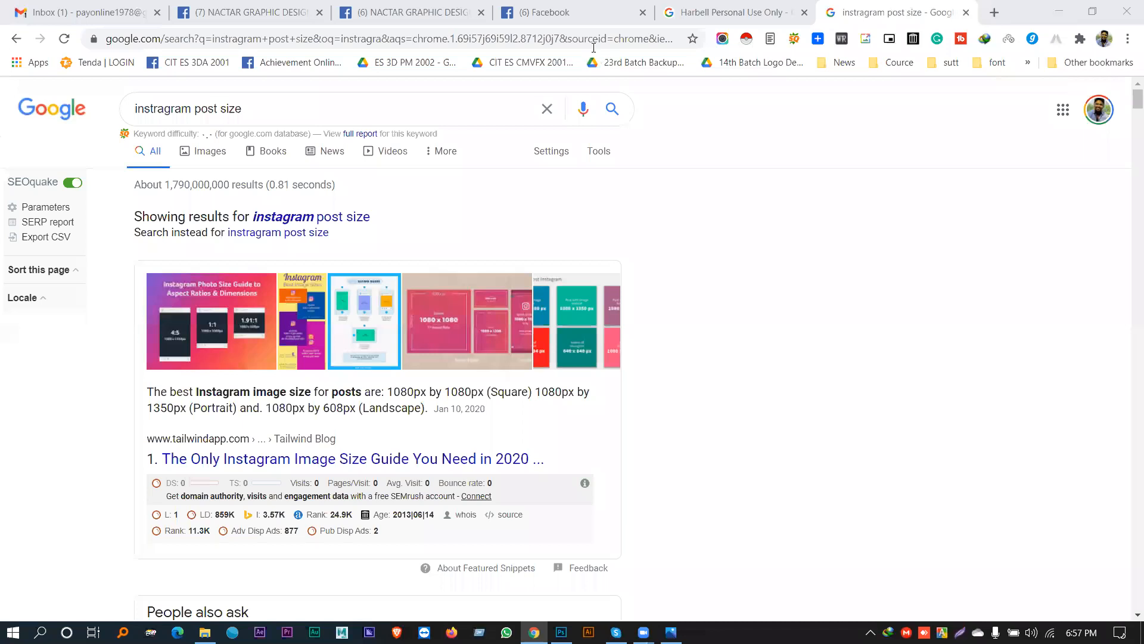
key(ctrl+t)
text(unsplash.com)
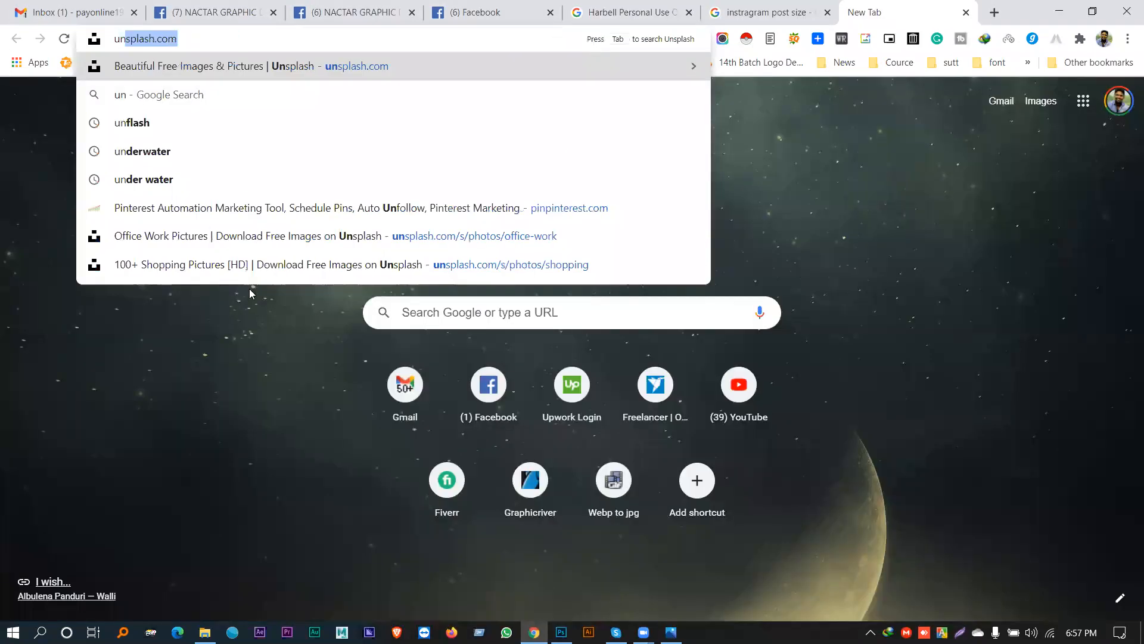
key(Return)
Step: Open pexels.com in another new tab and browse its free stock photos
click(994, 12)
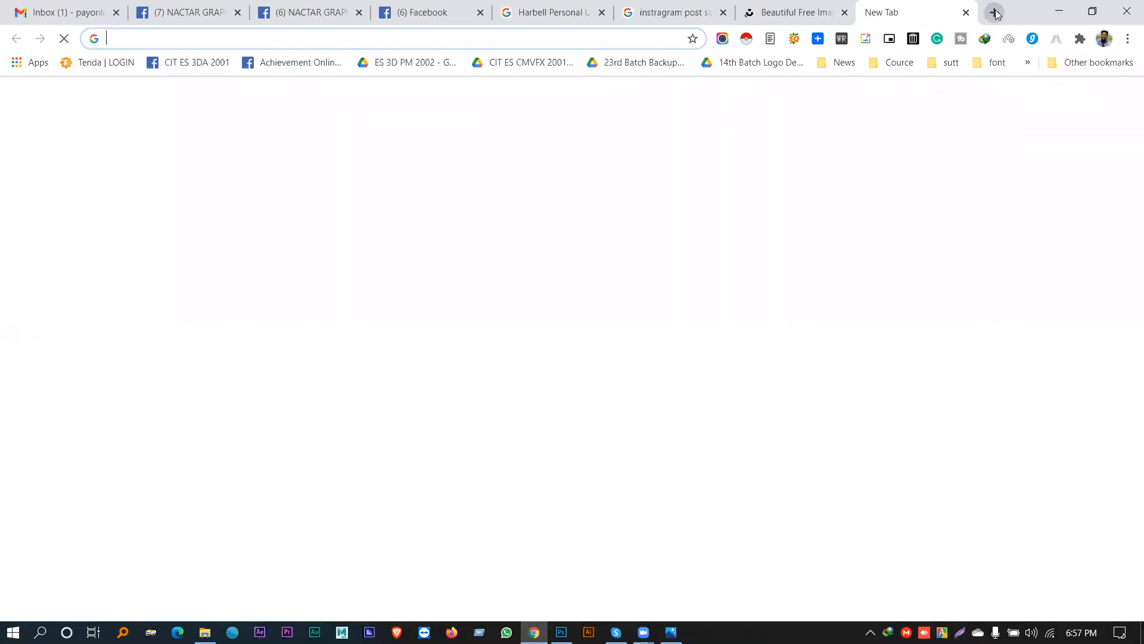
text(pe)
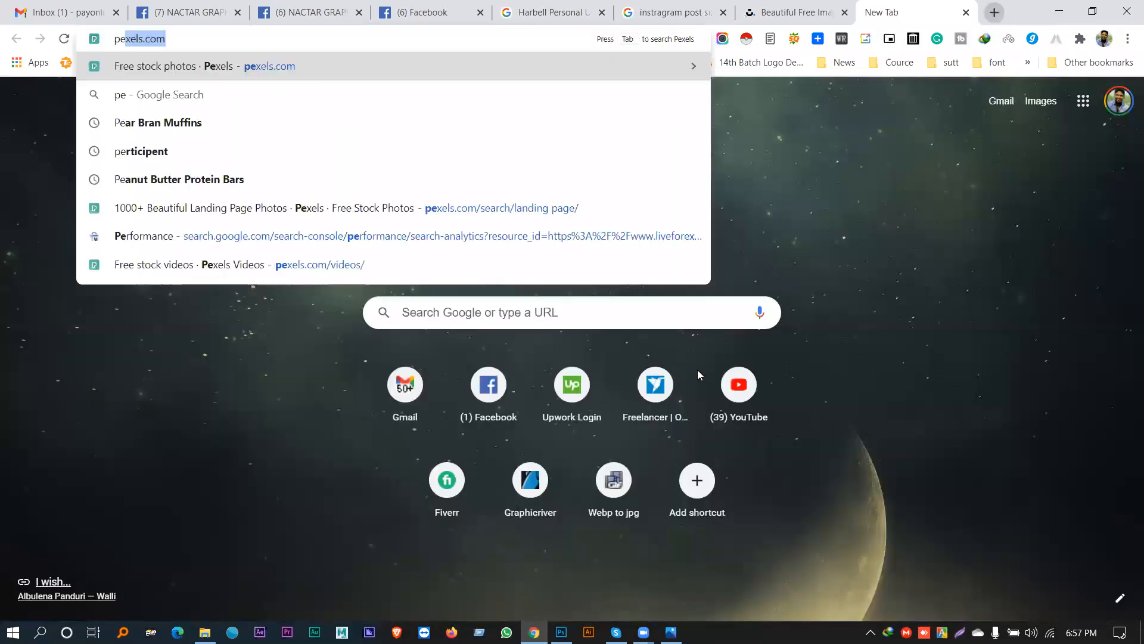
key(Return)
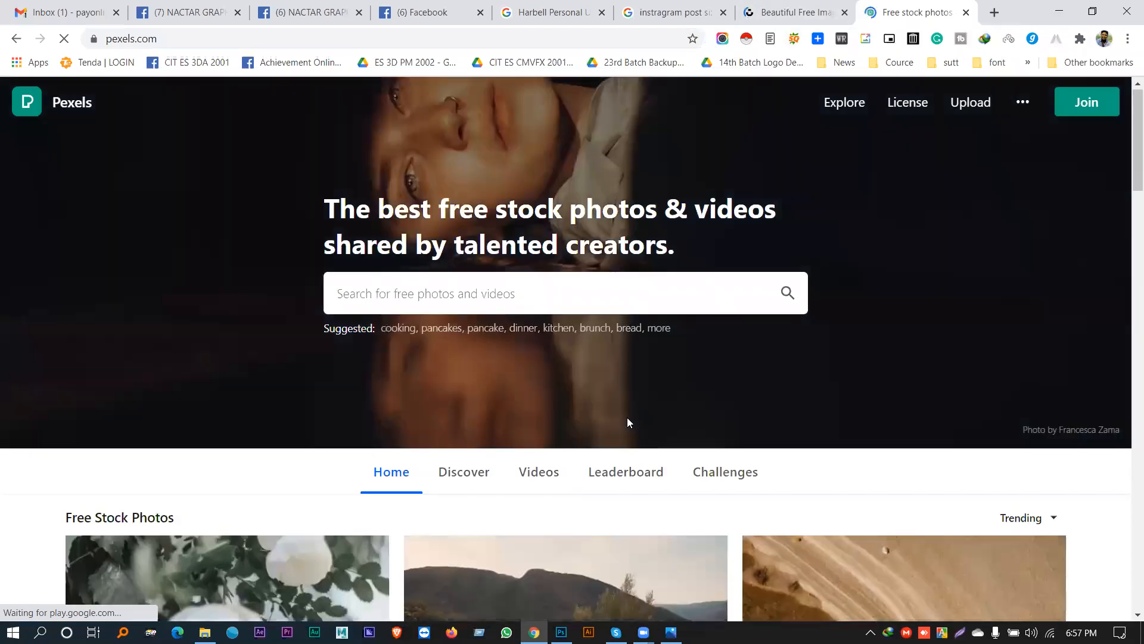
scroll(720, 409, down, 9)
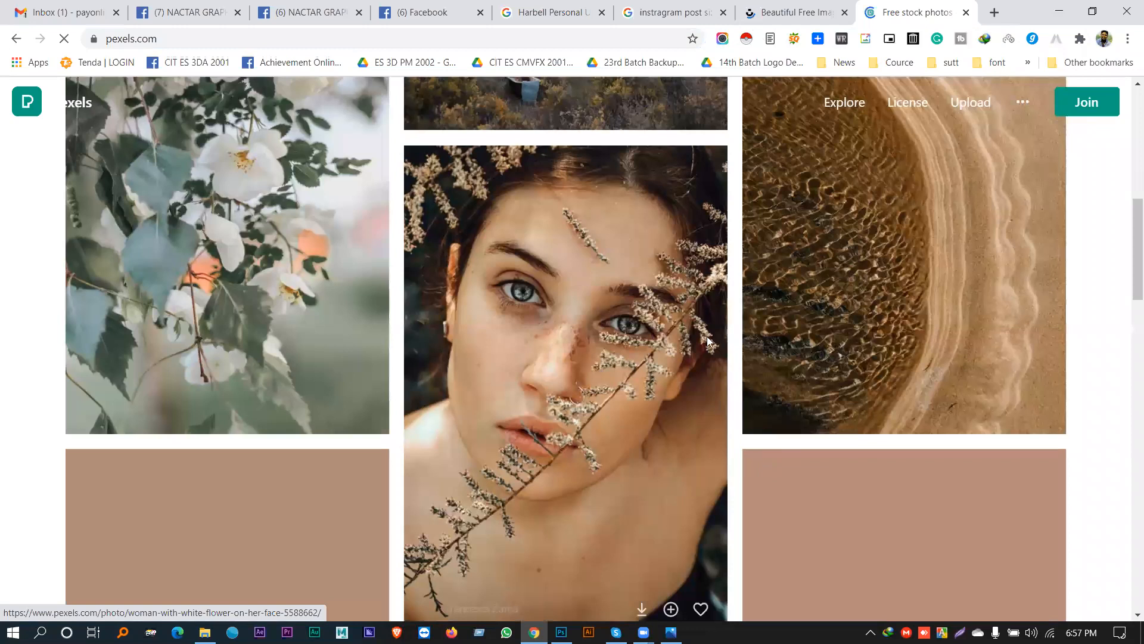
key(ctrl+shift+Tab)
scroll(728, 341, up, 1)
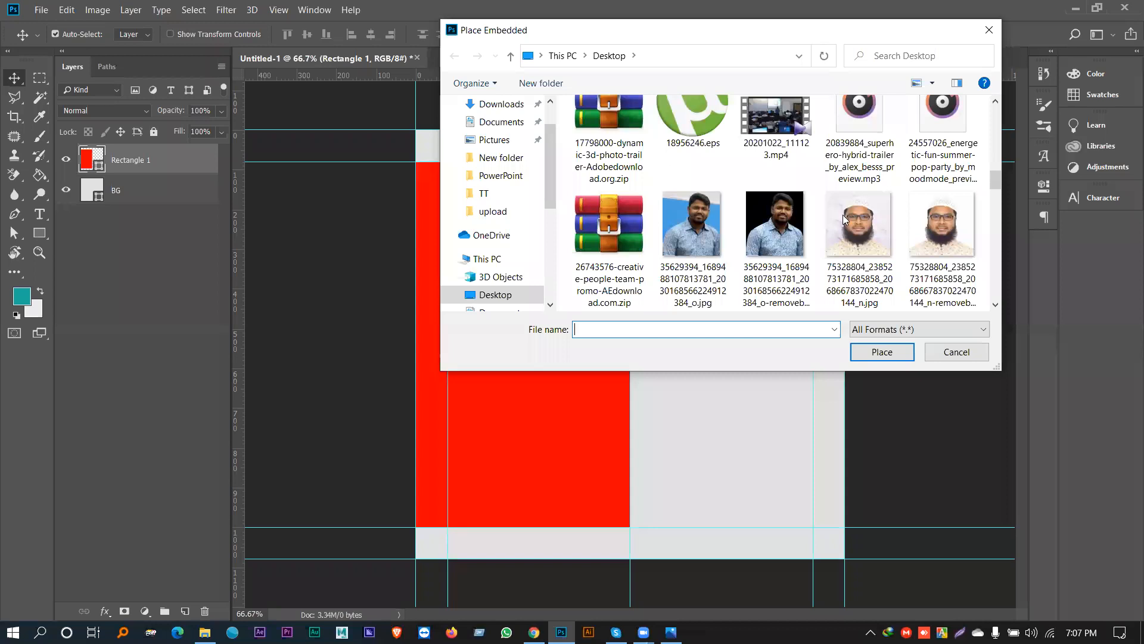
Step: Place the embedded UYDXTLSO8L shopping photo, enlarge it to about 260%, and shift it so the woman sits over the canvas's left half
double_click(703, 134)
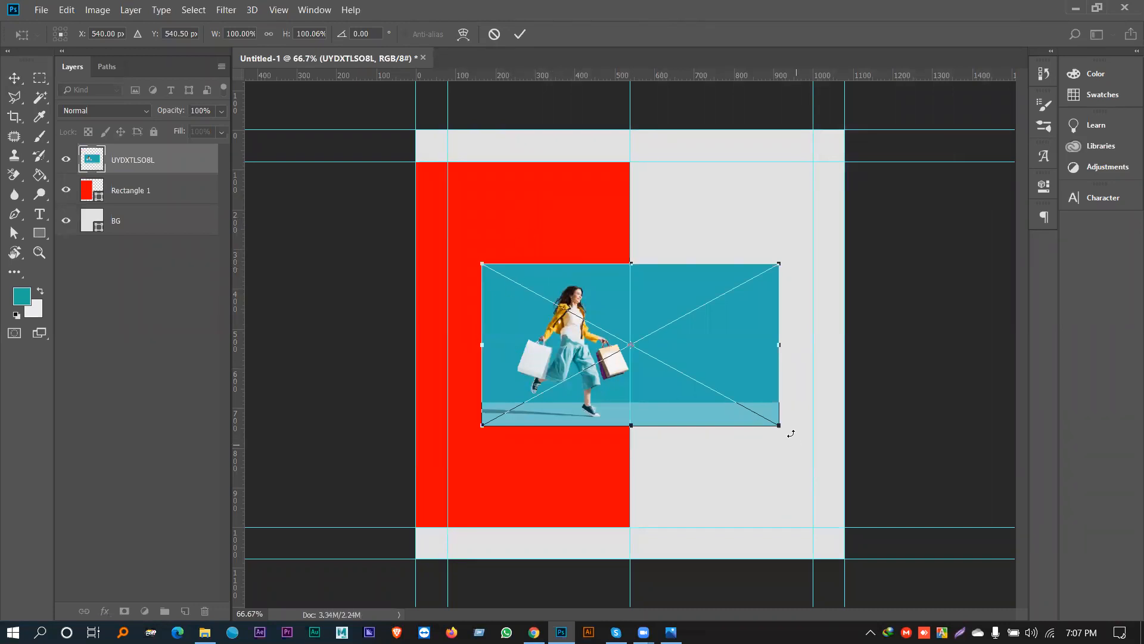
drag(781, 428, 1014, 557)
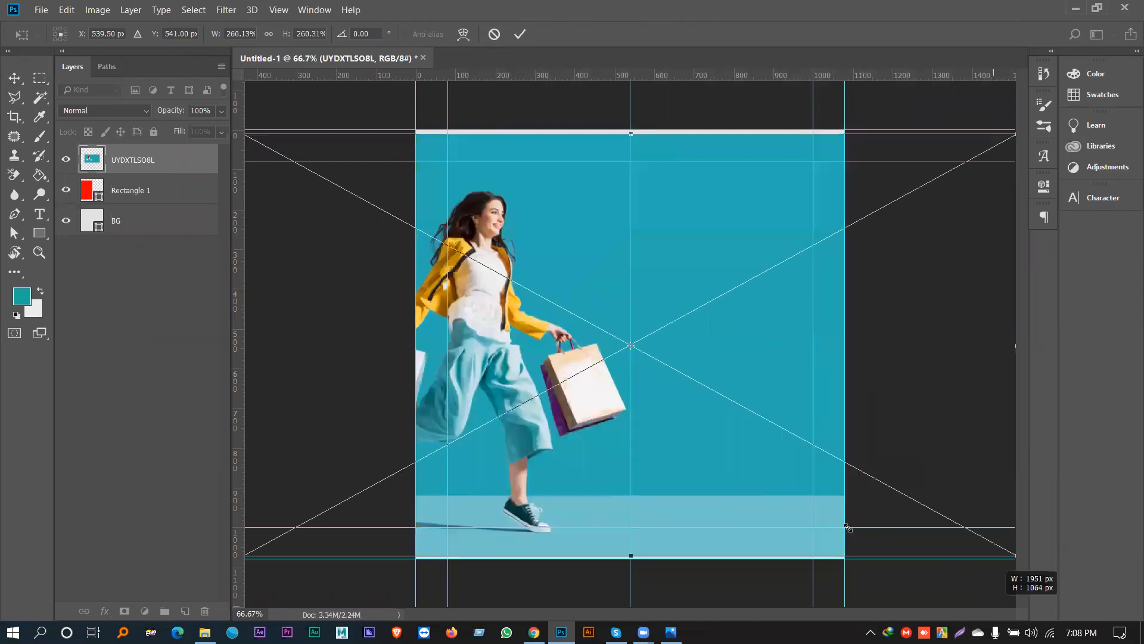
drag(484, 341, 514, 338)
key(Return)
drag(551, 283, 503, 276)
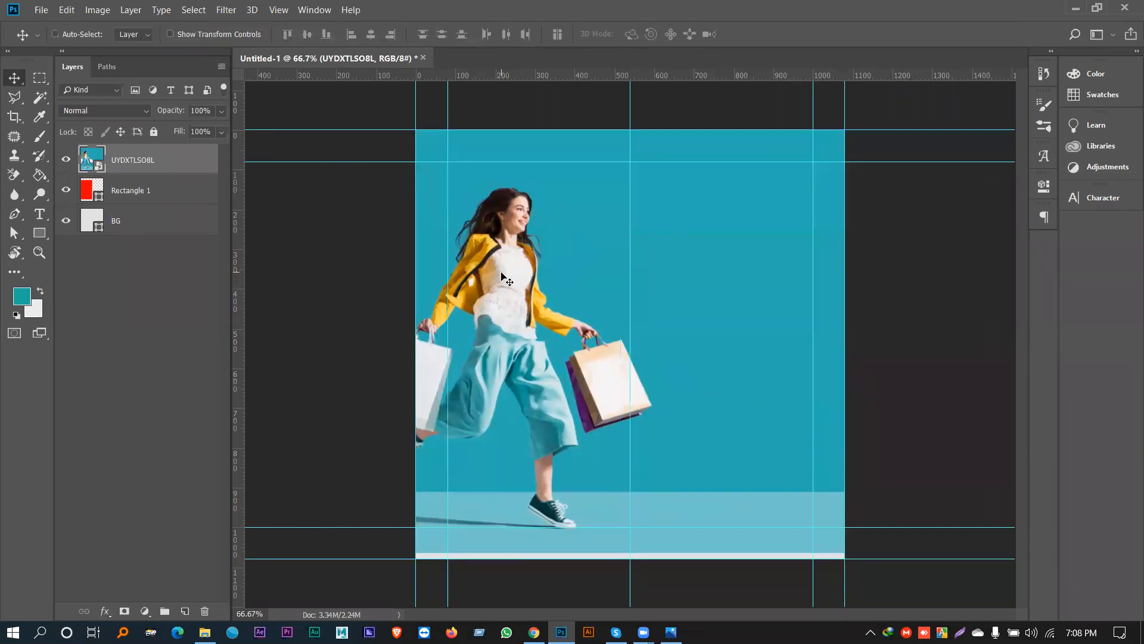
Step: Scale the placed photo down slightly to about 256%
key(ctrl+t)
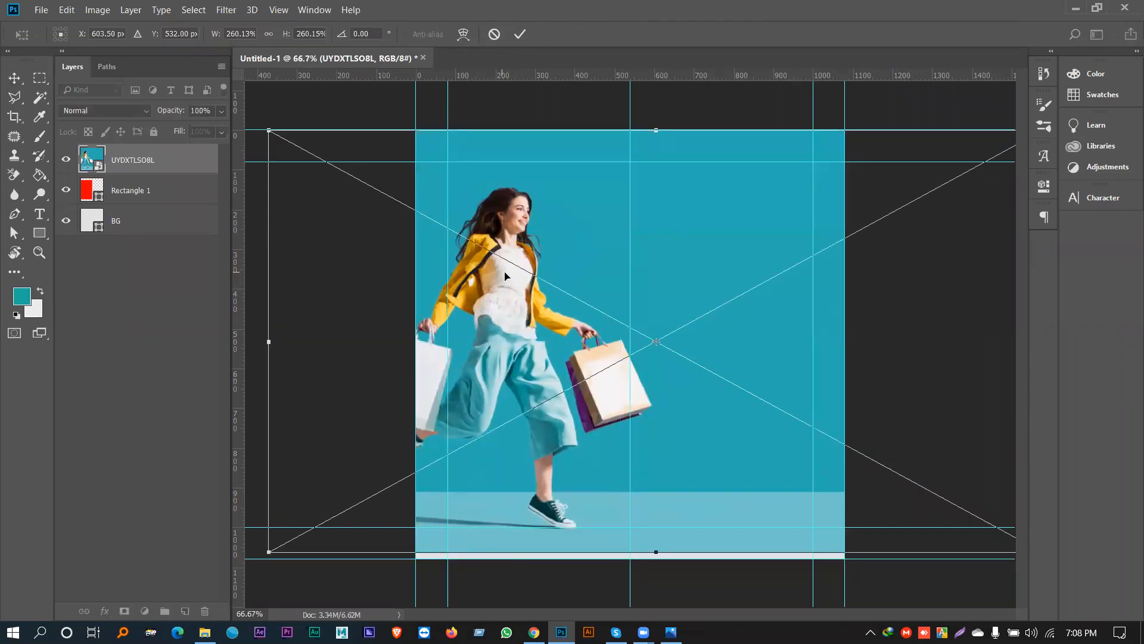
drag(269, 129, 274, 132)
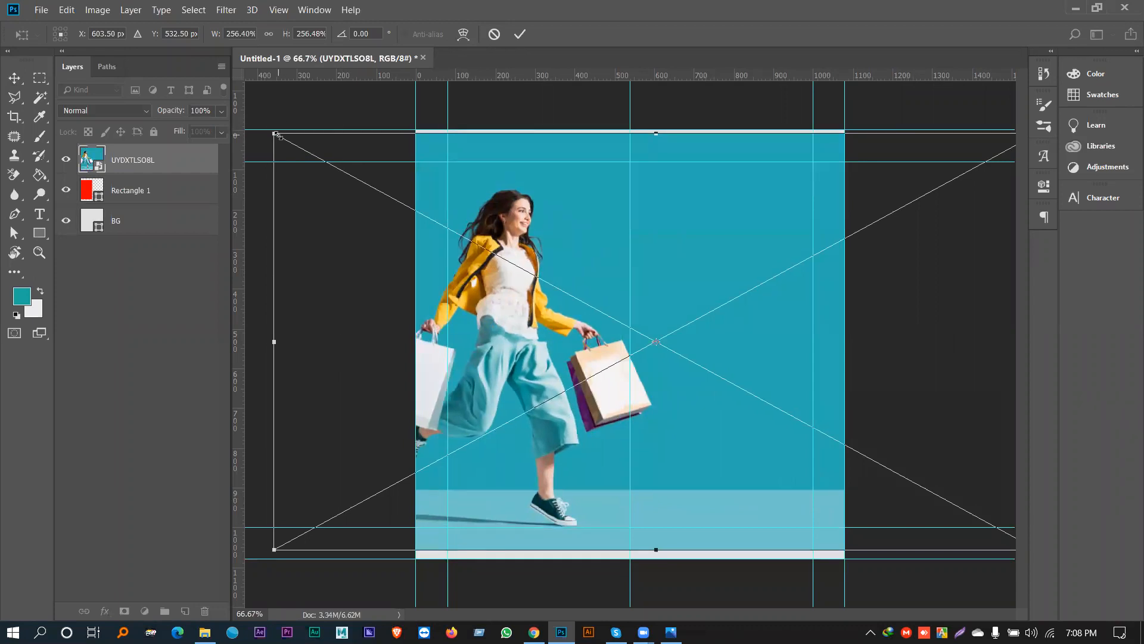
key(Return)
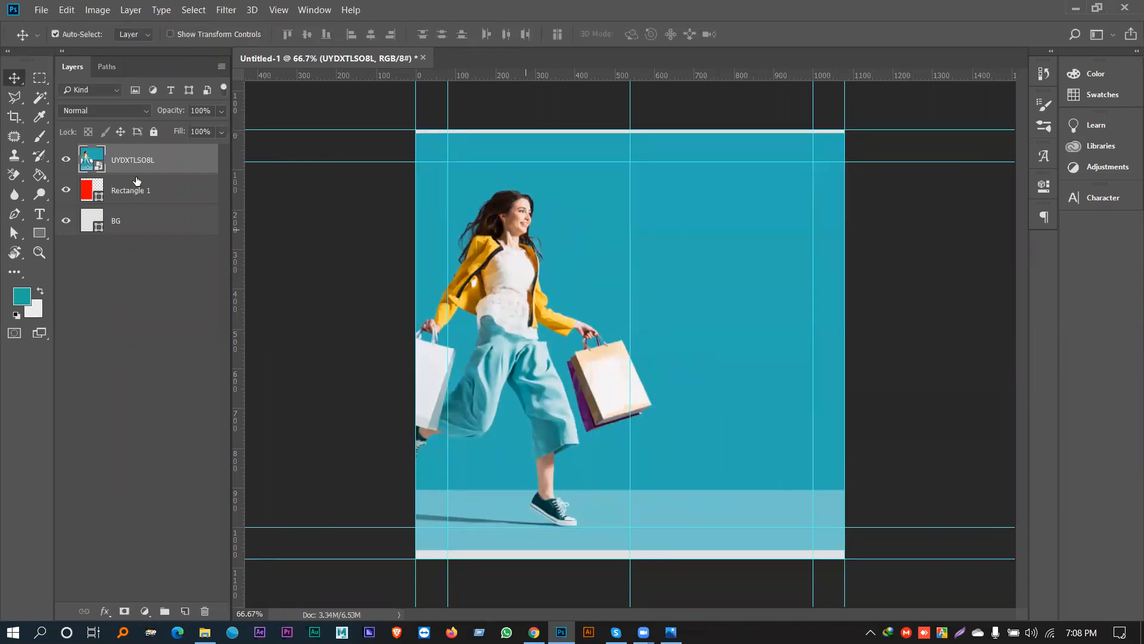
Step: Lower the photo layer's opacity to 49%, and shrink and move the photo so the woman fits within the red rectangle
click(222, 111)
drag(189, 128, 184, 129)
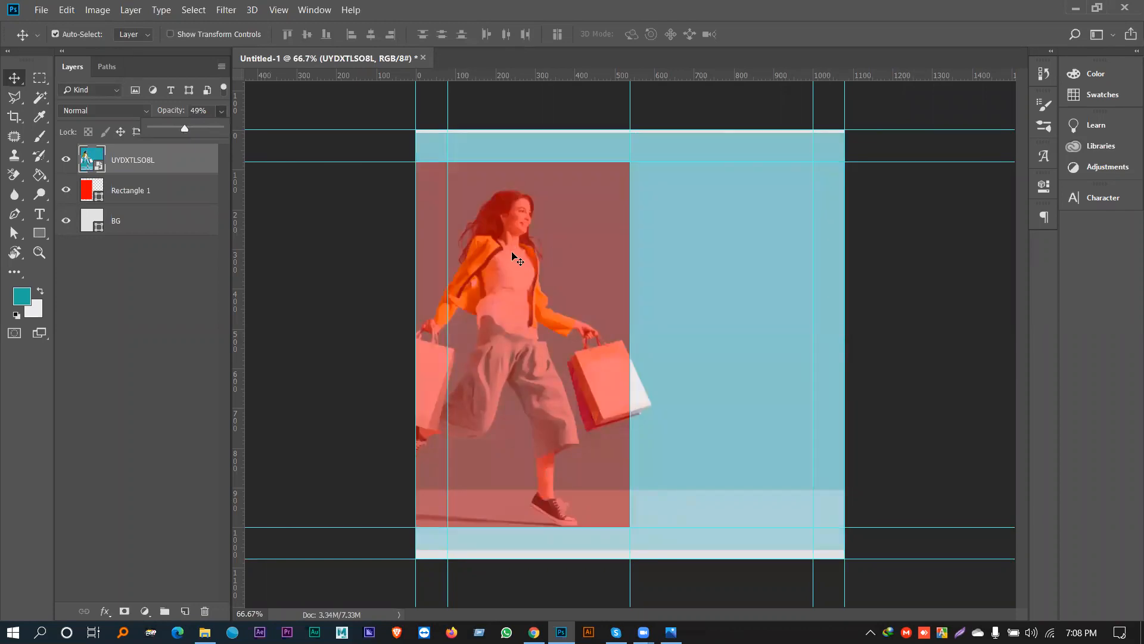
key(ctrl+t)
drag(275, 134, 300, 147)
drag(510, 266, 537, 295)
key(Return)
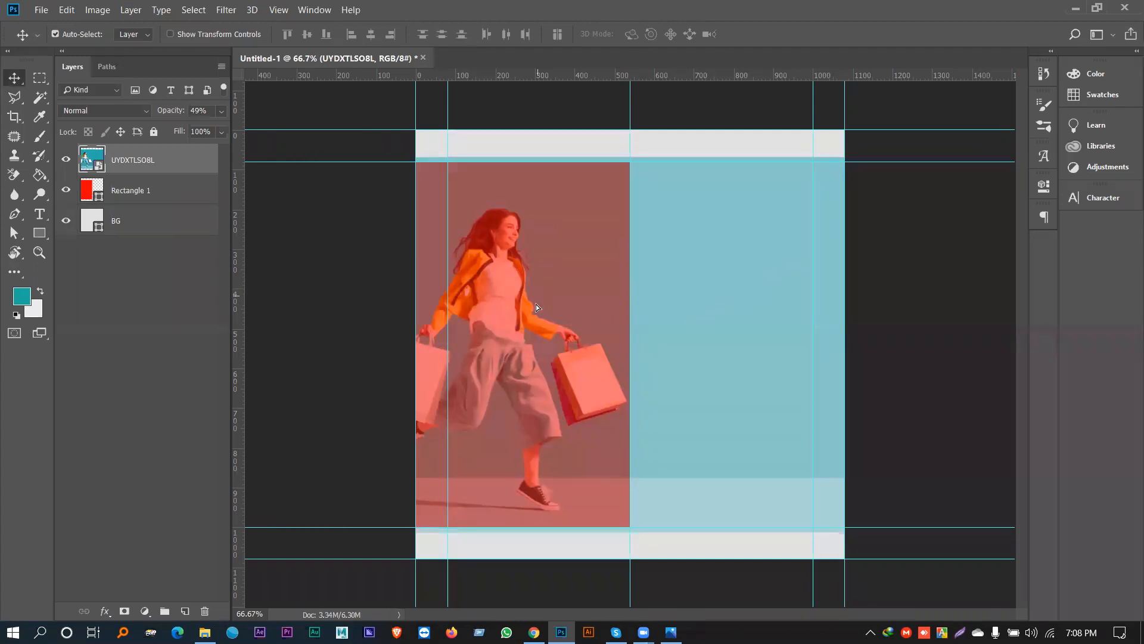
key(shift+Down)
Step: Clip the photo layer to the red rectangle with a clipping mask and set its opacity to 100%
right_click(149, 161)
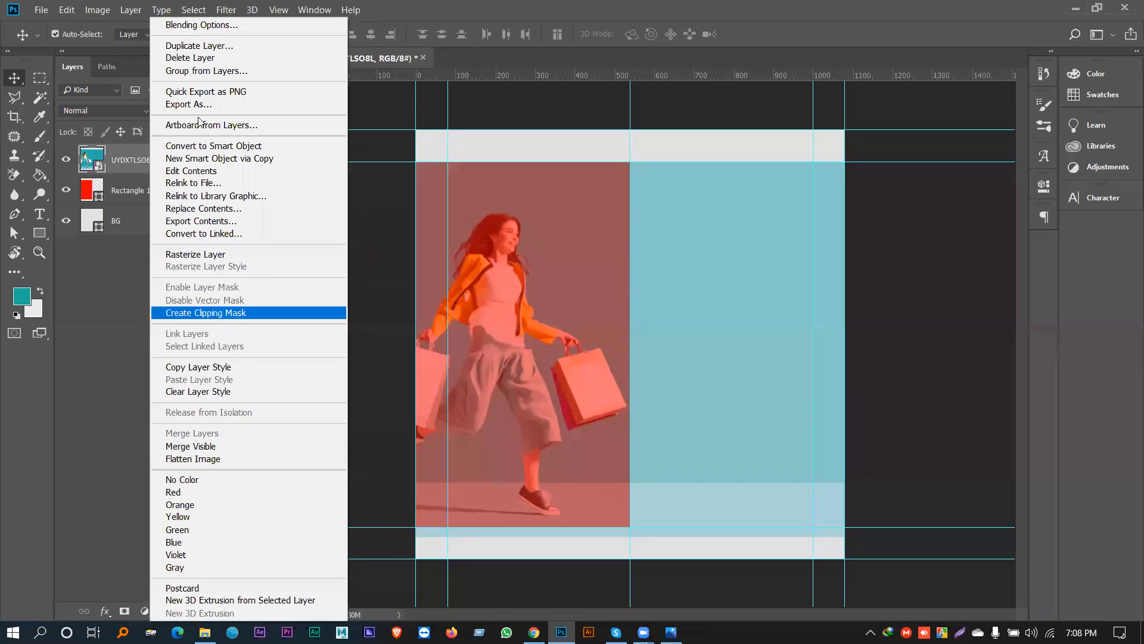
key(Return)
drag(185, 131, 278, 160)
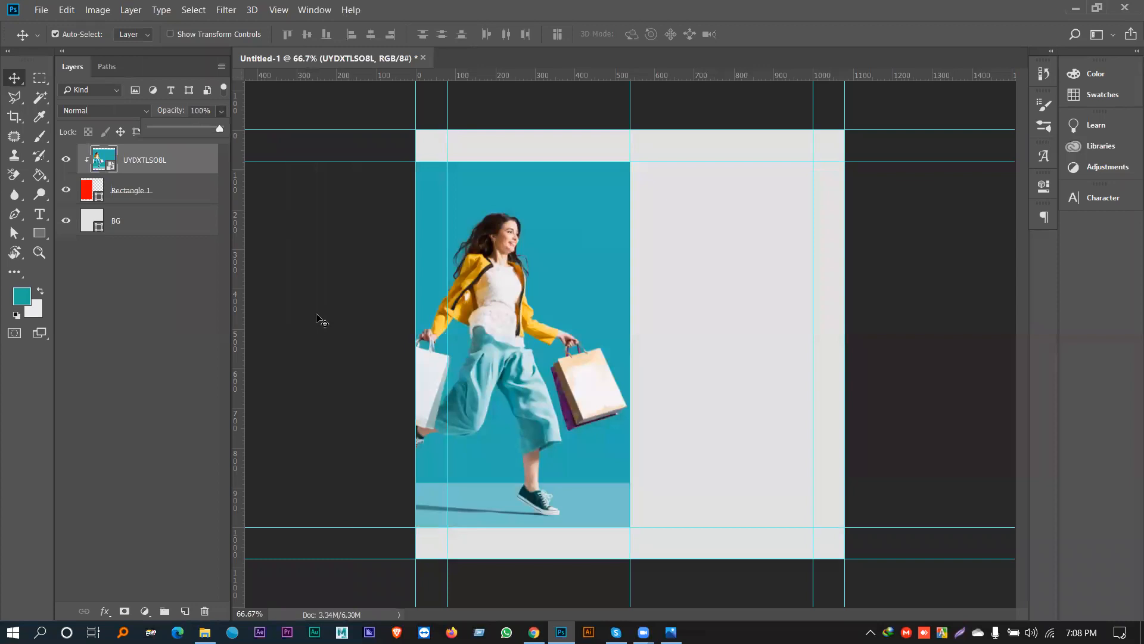
click(311, 320)
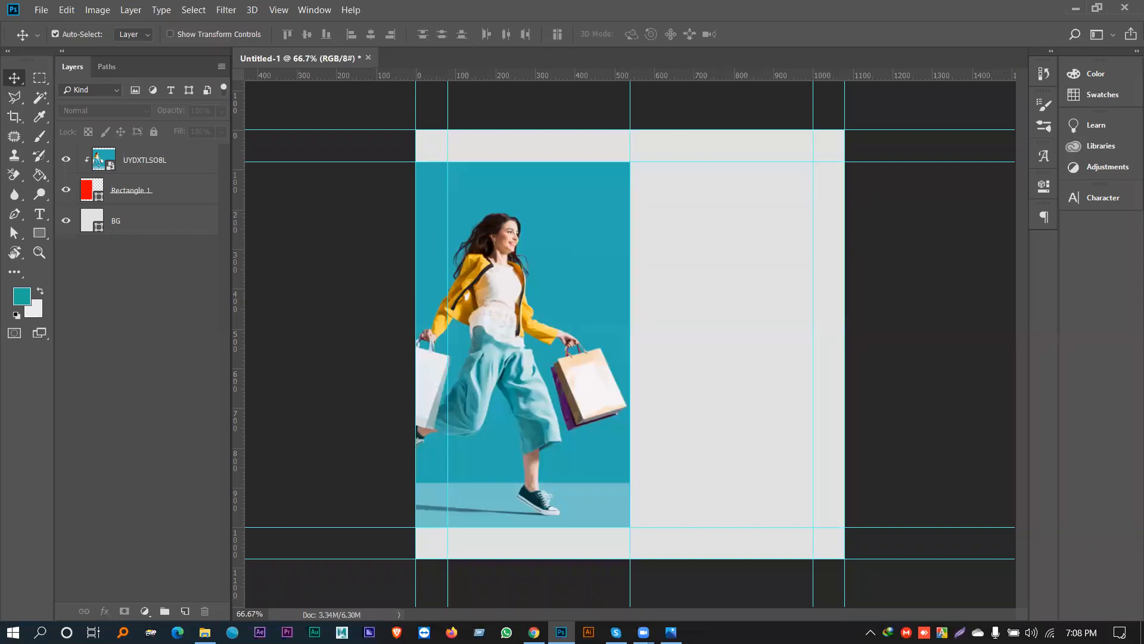
Step: Examine the Super Sell social media post on Facebook in Chrome as a design reference, and return to Photoshop
click(534, 632)
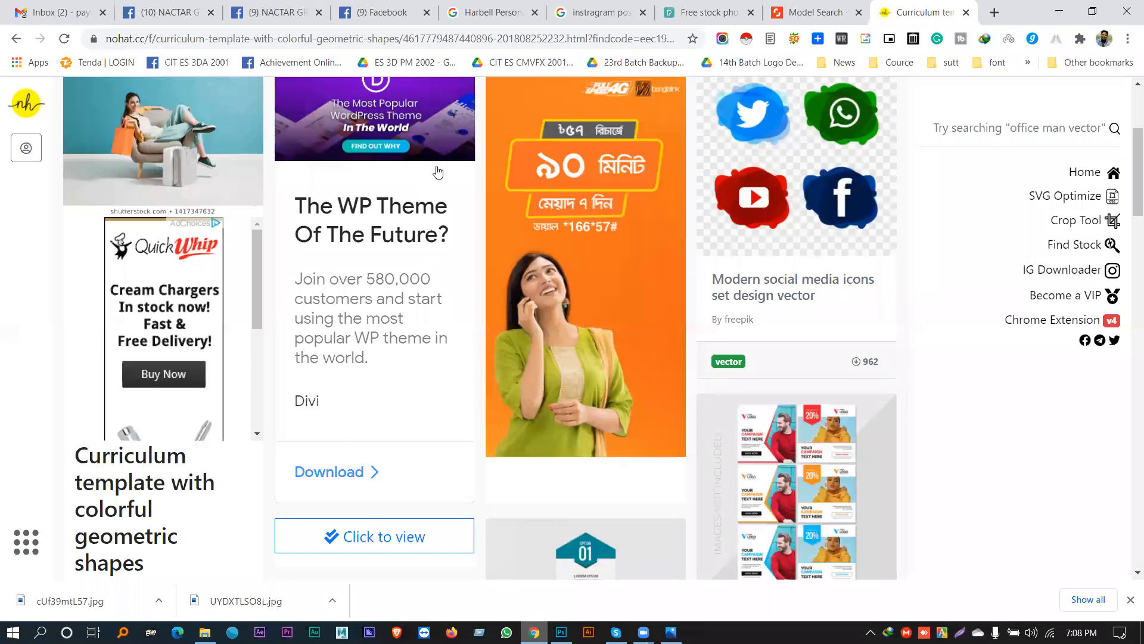
key(ctrl+3)
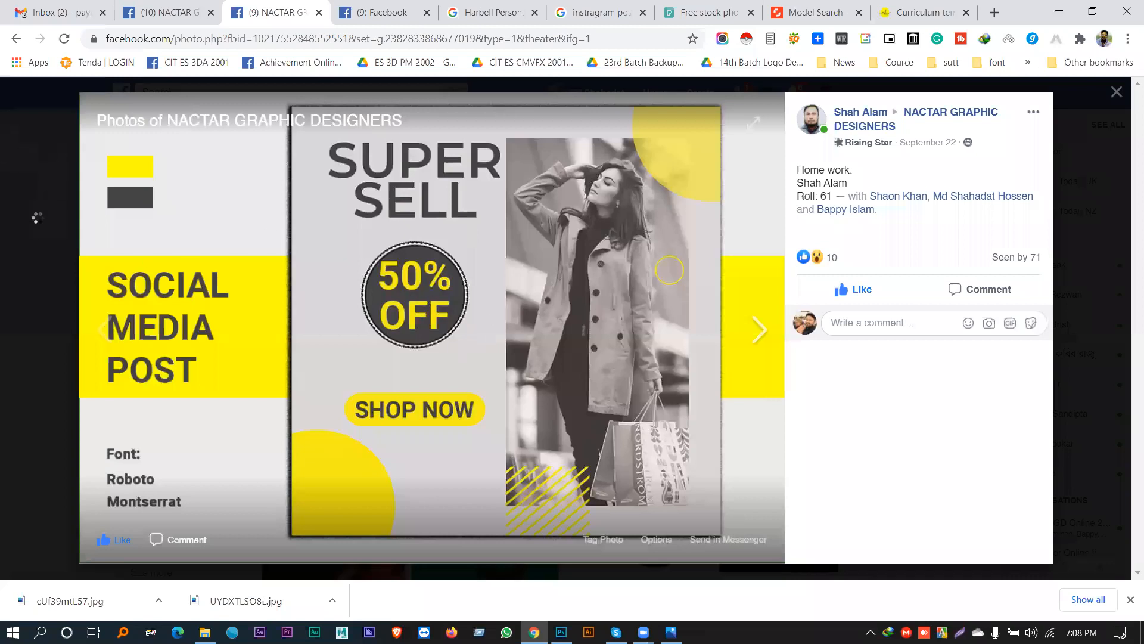
key(alt+Tab)
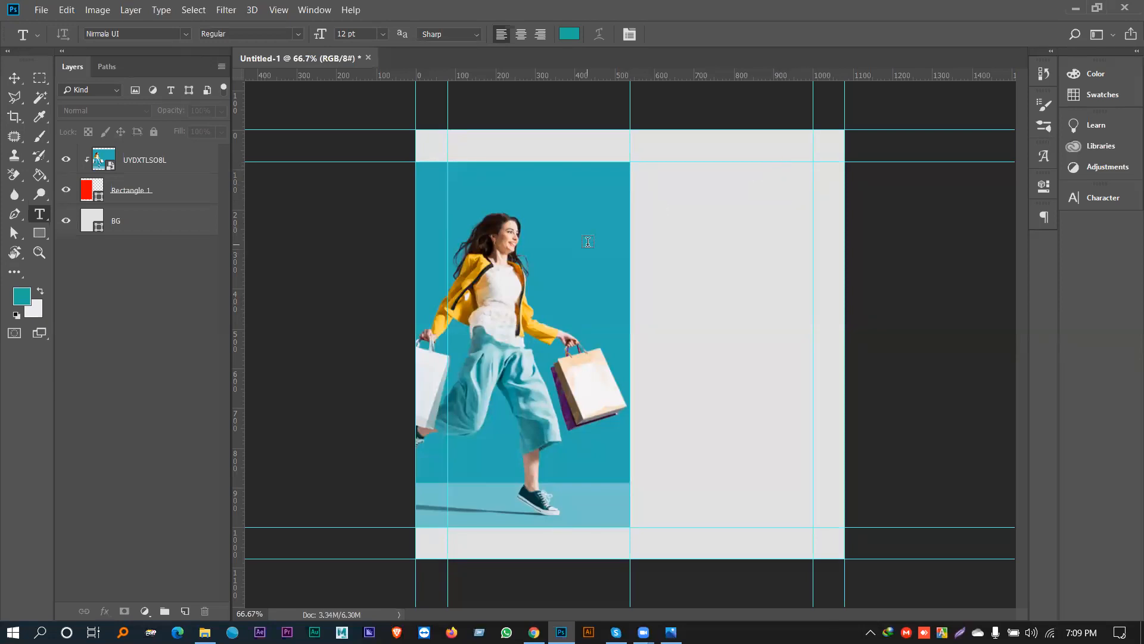
Step: Preview the layout with the guides hidden, and show the guides again
click(14, 77)
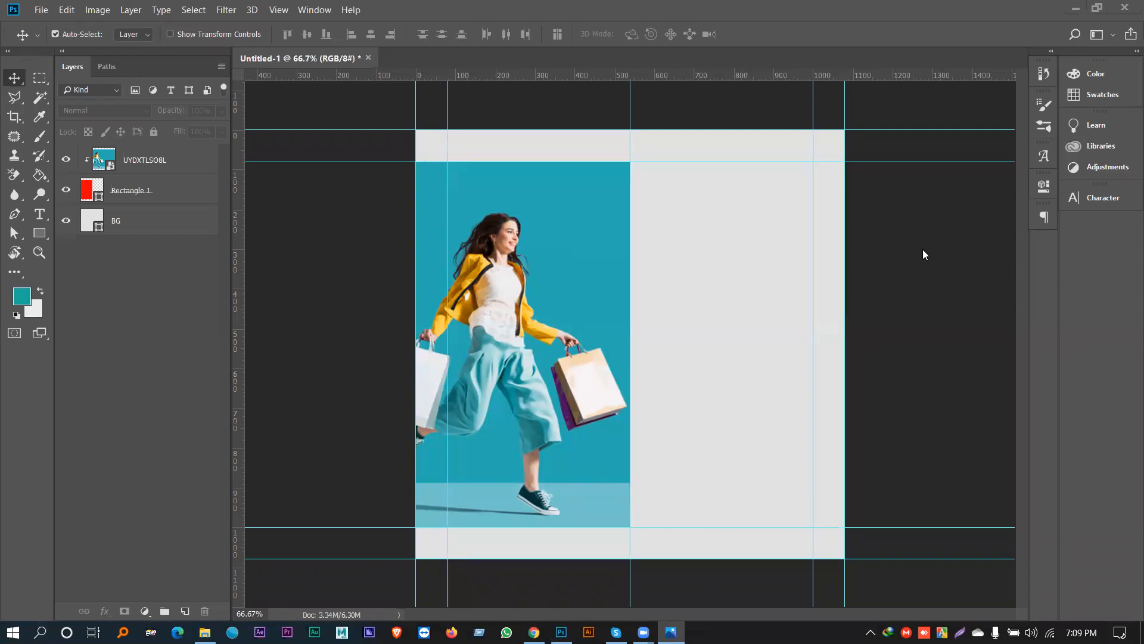
click(905, 276)
key(ctrl+semicolon)
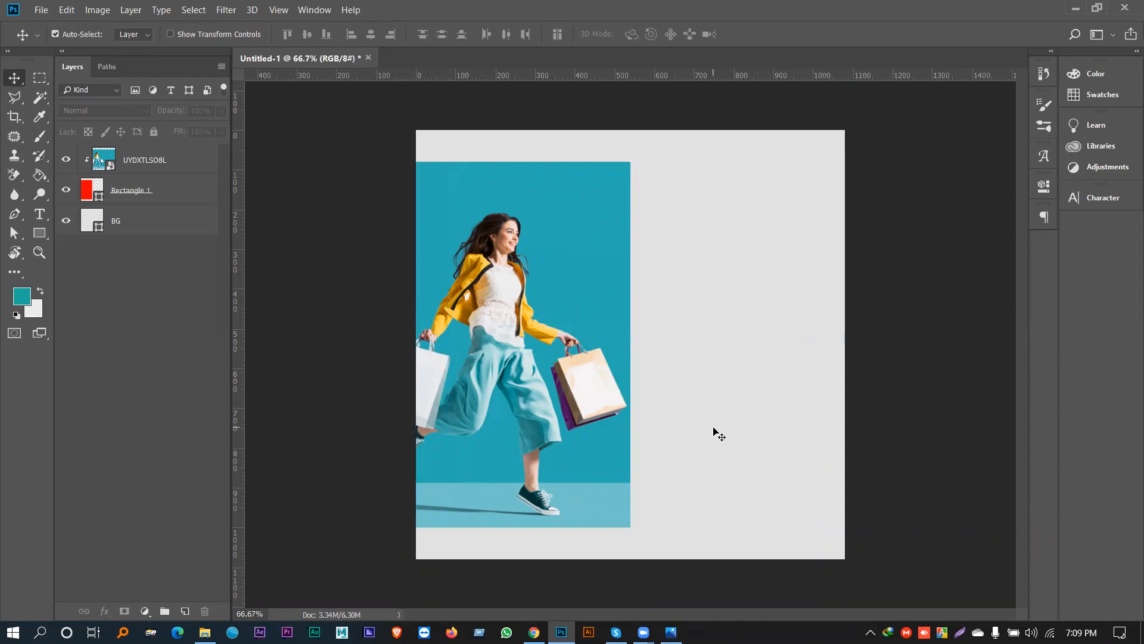
key(alt+Tab)
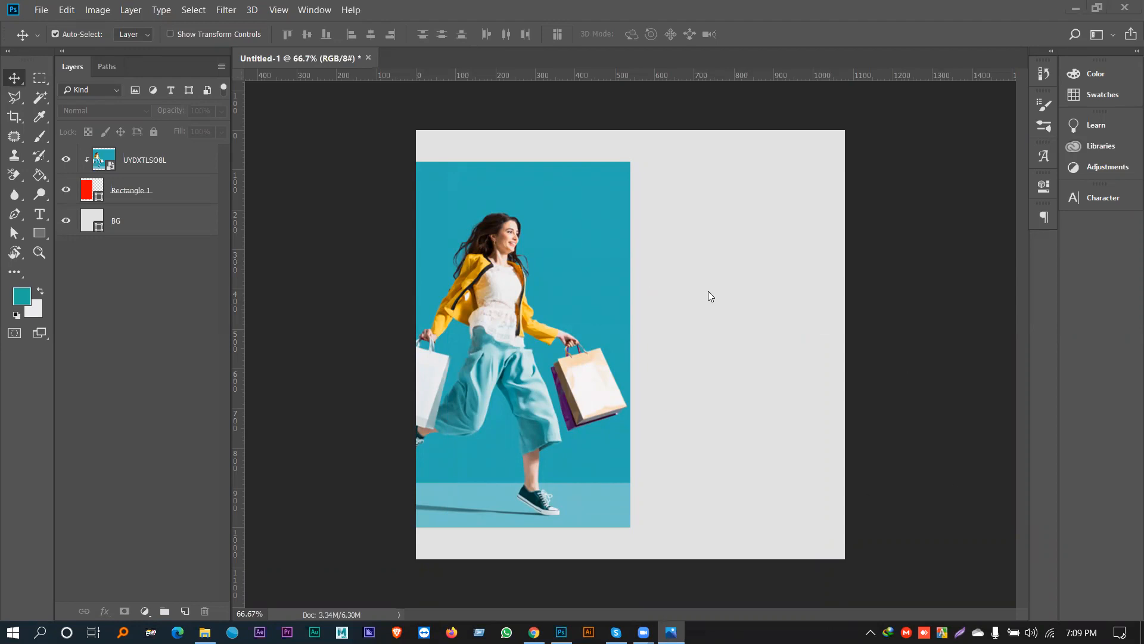
key(alt+Tab)
key(ctrl+semicolon)
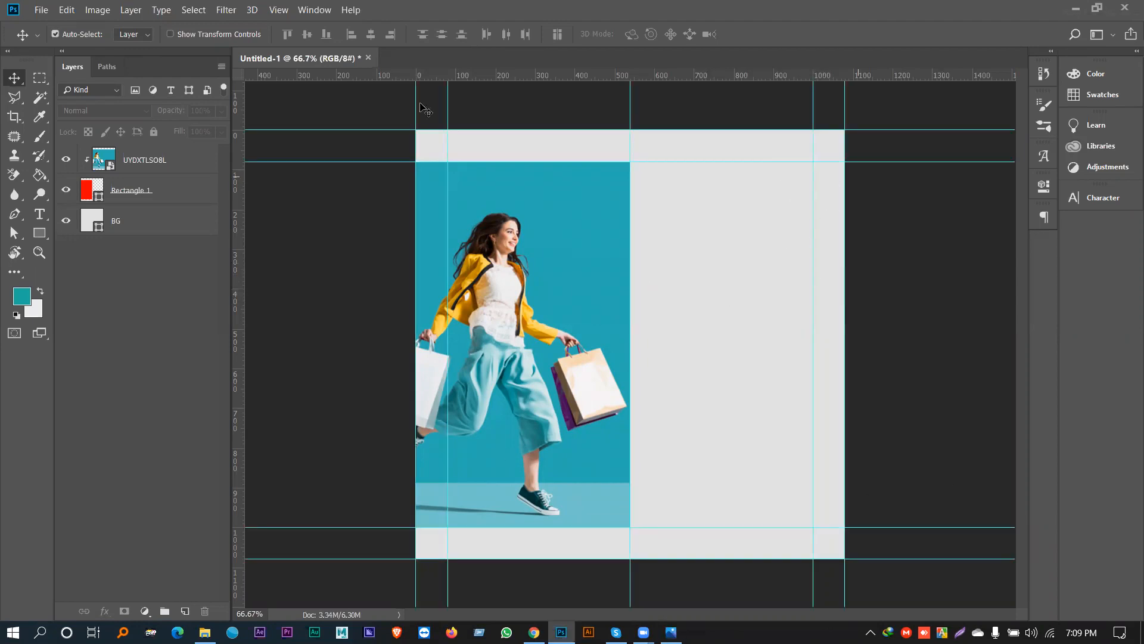
Step: Add the point text "Supper Sell" in the grey area beside the photo
click(40, 214)
click(674, 211)
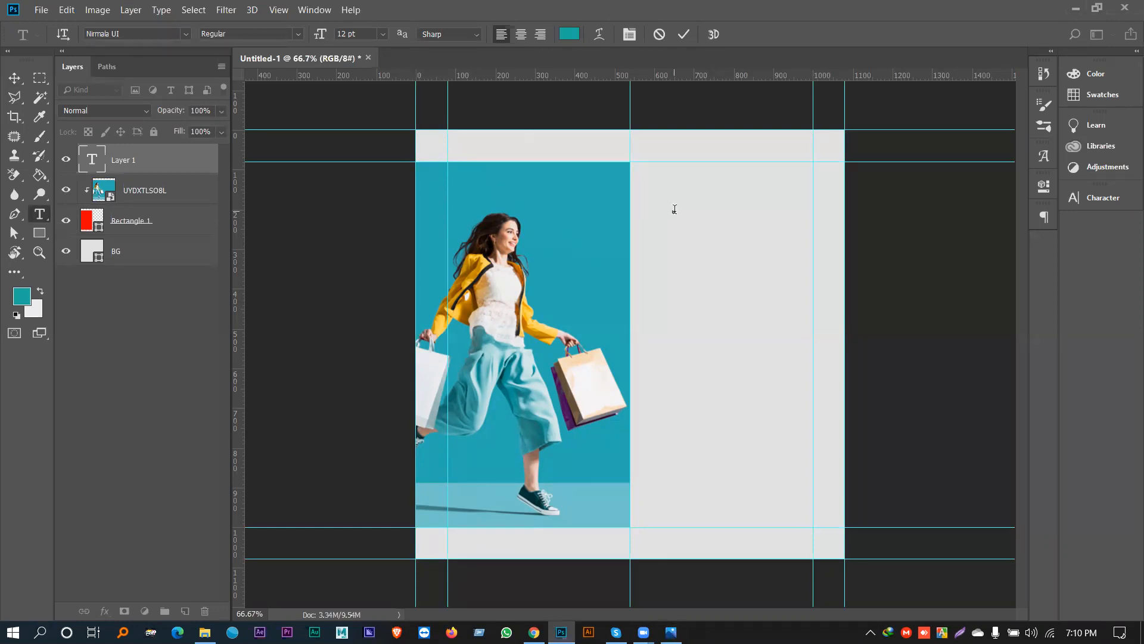
text(Summer)
text( Sell)
Step: Scale the Supper Sell text up to about 78 pt and place it near the top of the grey area
click(13, 77)
key(ctrl+t)
drag(698, 214, 791, 223)
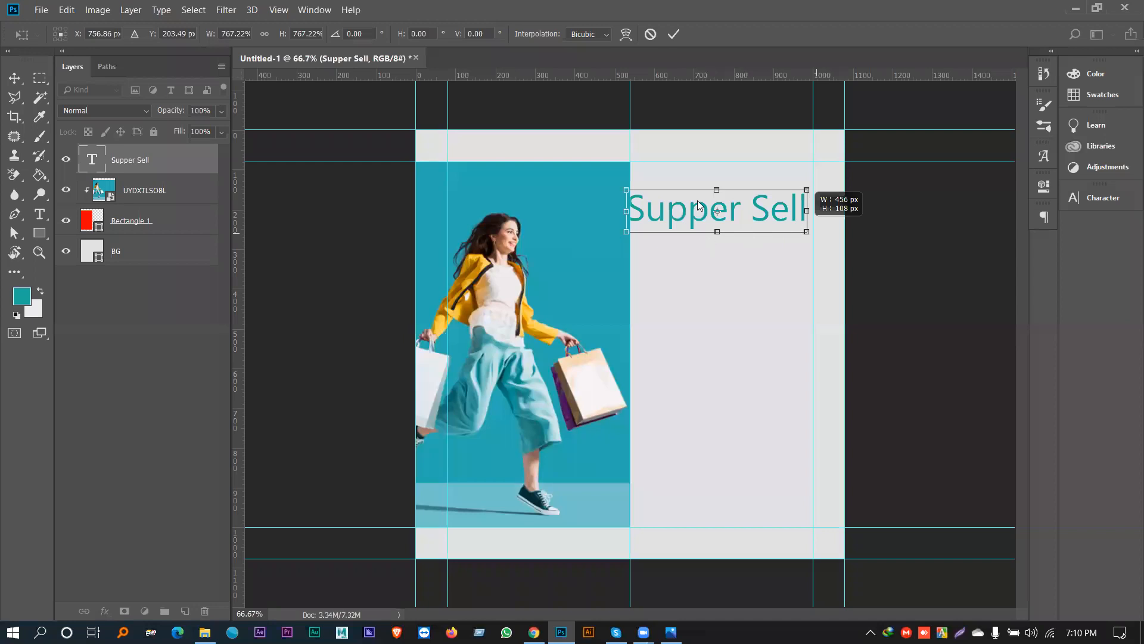
key(Return)
key(alt+Tab)
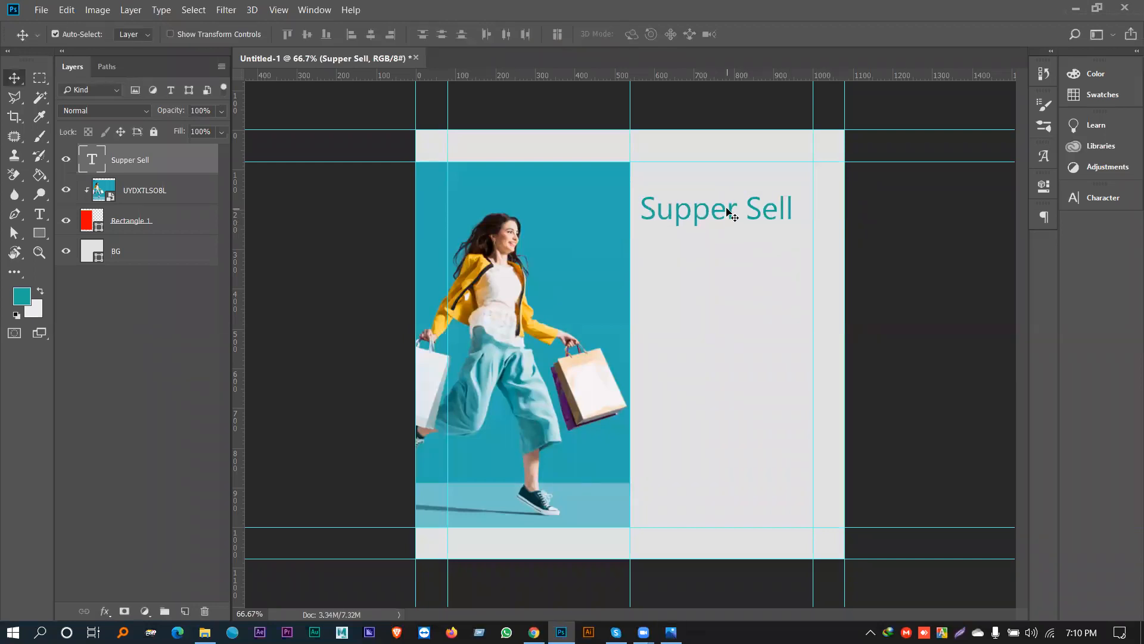
drag(730, 207, 737, 214)
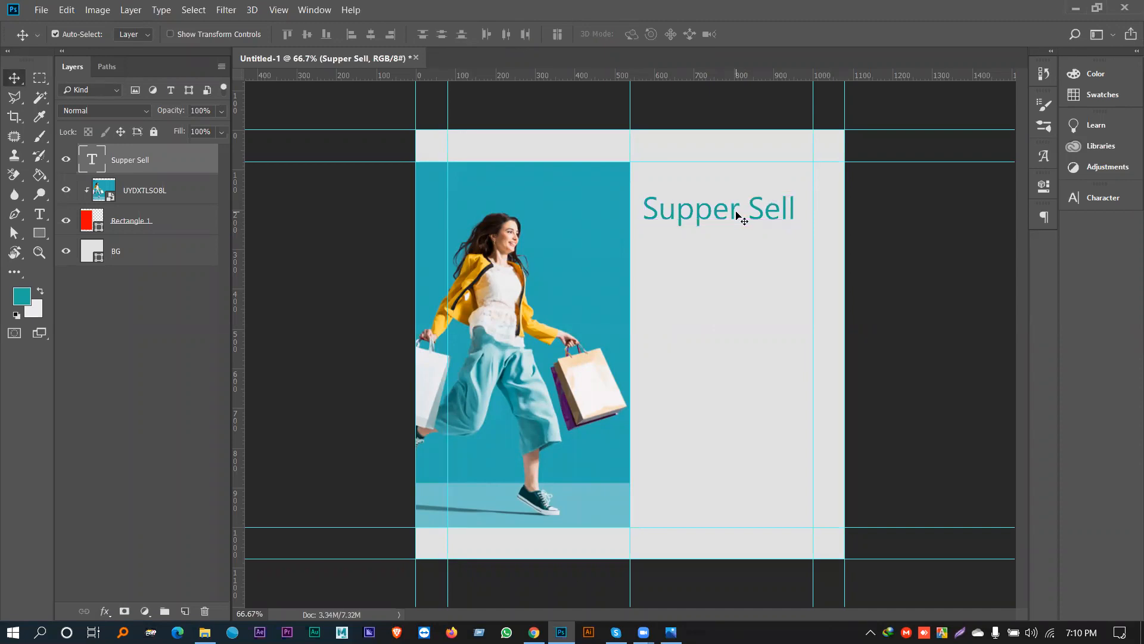
Step: Center-align the Supper Sell text and try black (000000) as its color
click(39, 213)
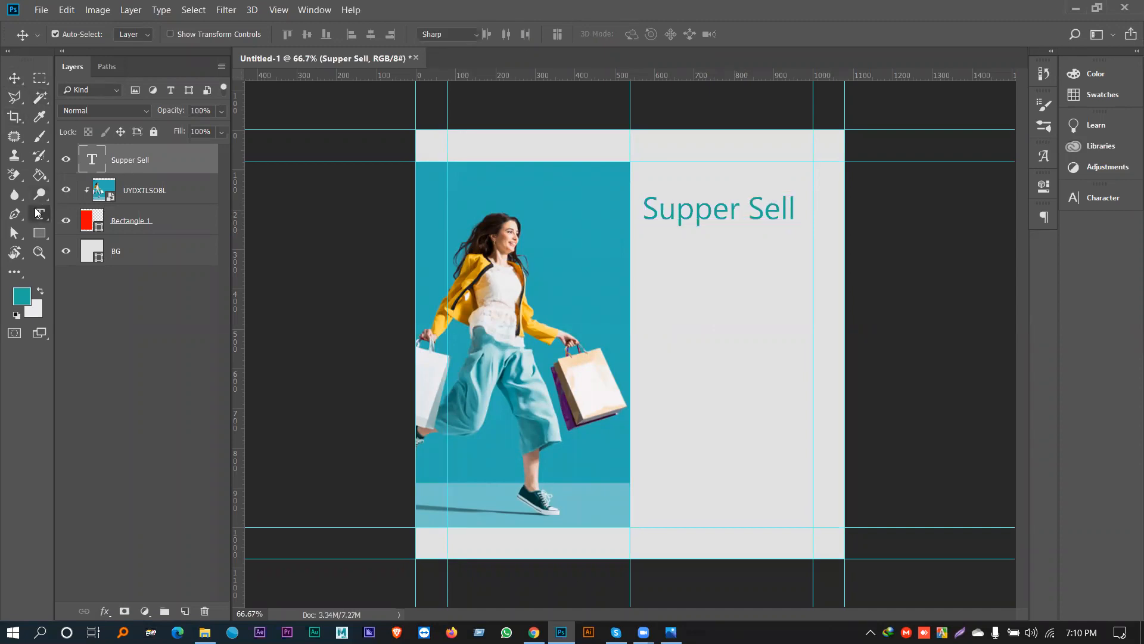
click(522, 35)
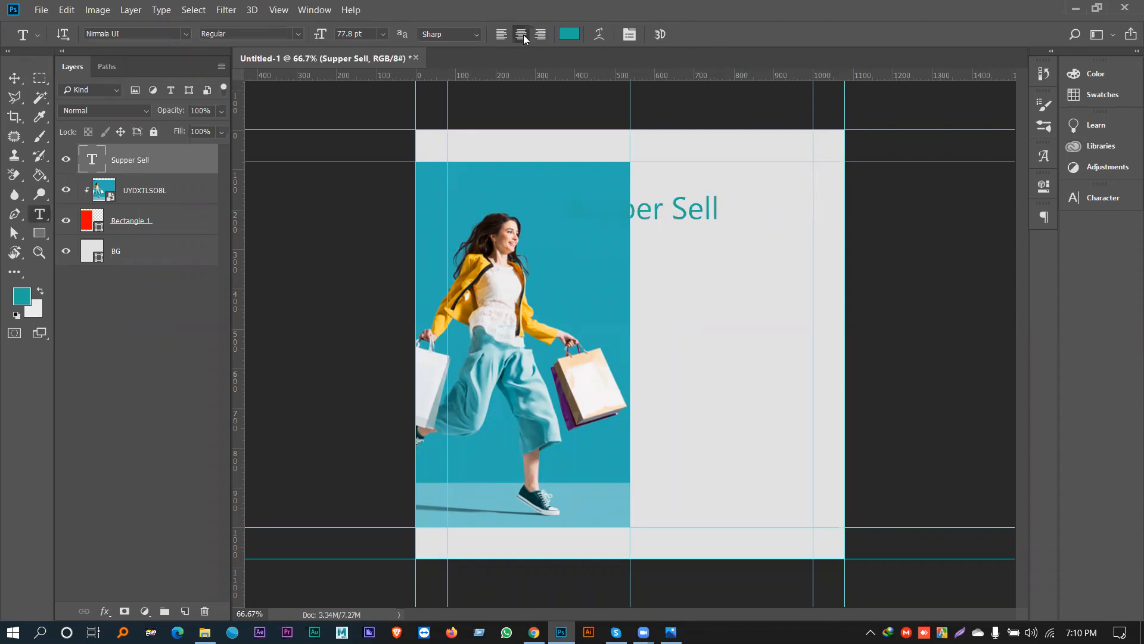
click(569, 34)
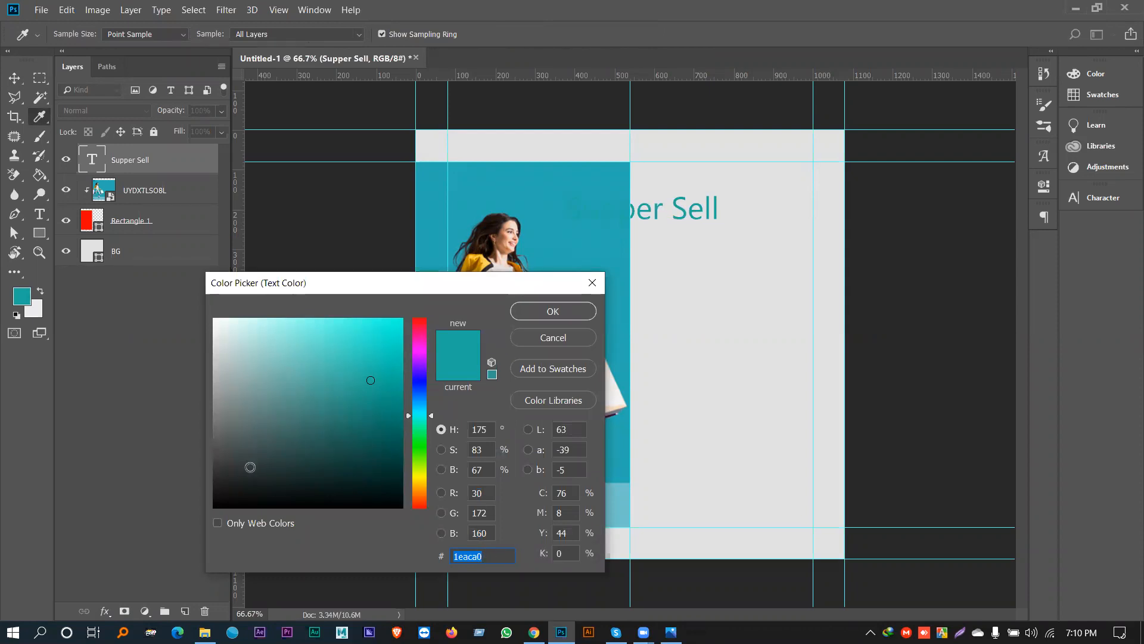
text(000000)
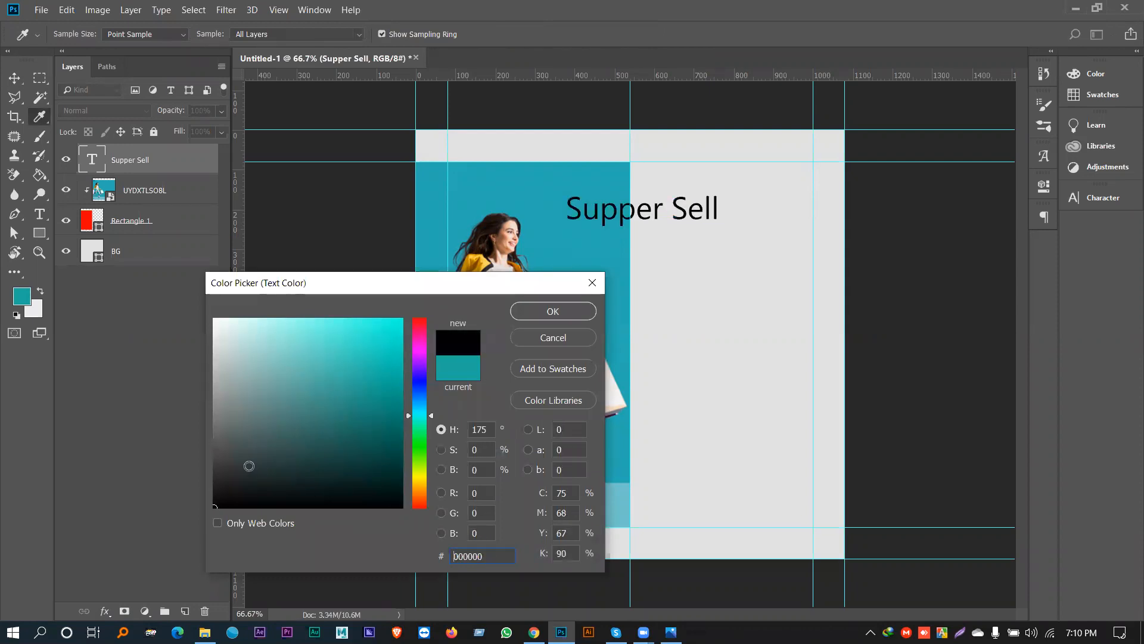
drag(330, 283, 355, 256)
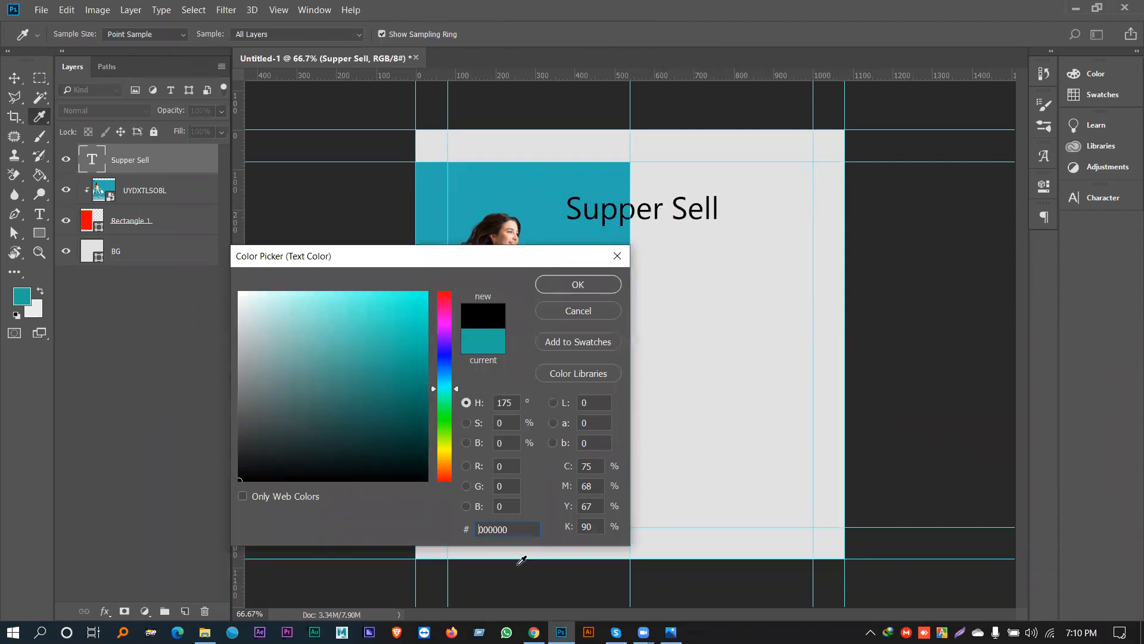
Step: Set the heading's color to 222222 and move the heading back into the grey area beside the photo
double_click(507, 530)
text(2222222)
key(Return)
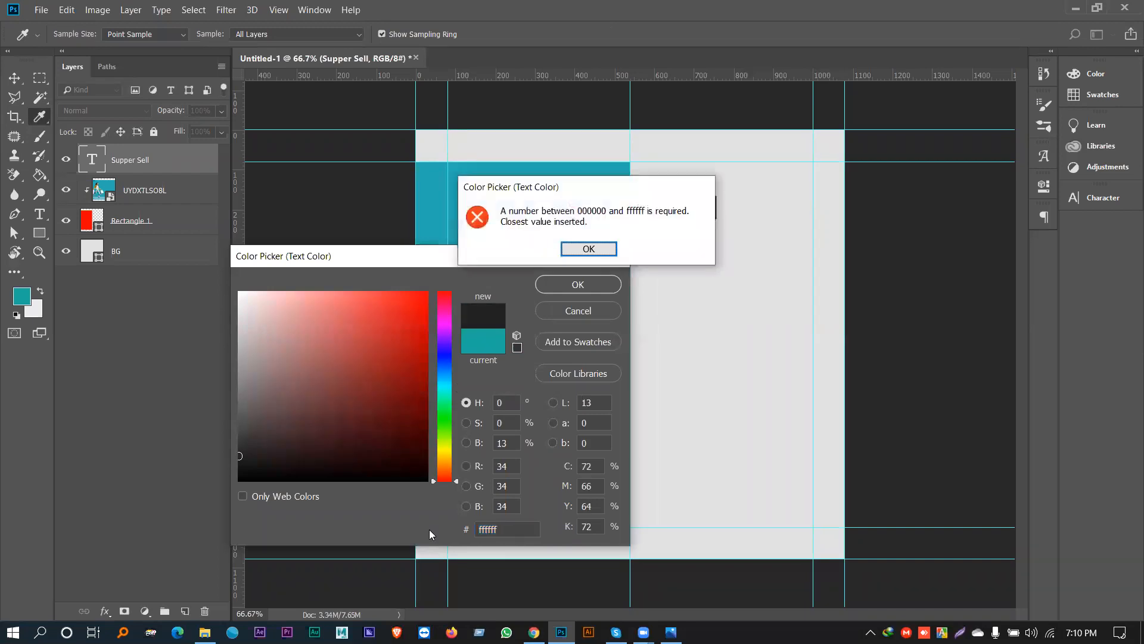
click(588, 248)
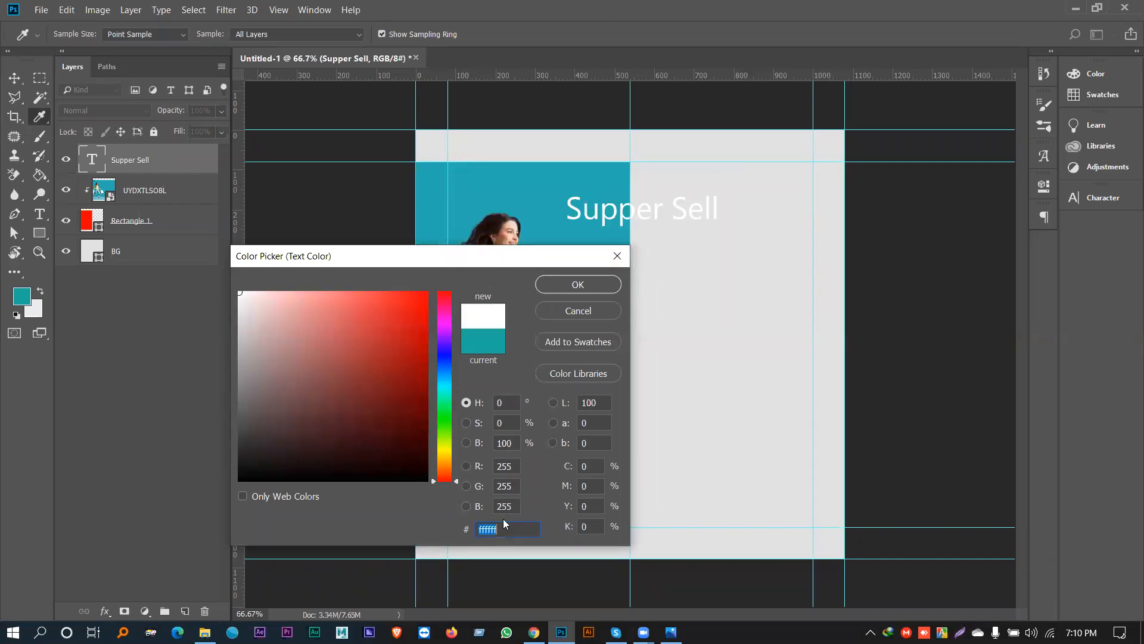
text(222222)
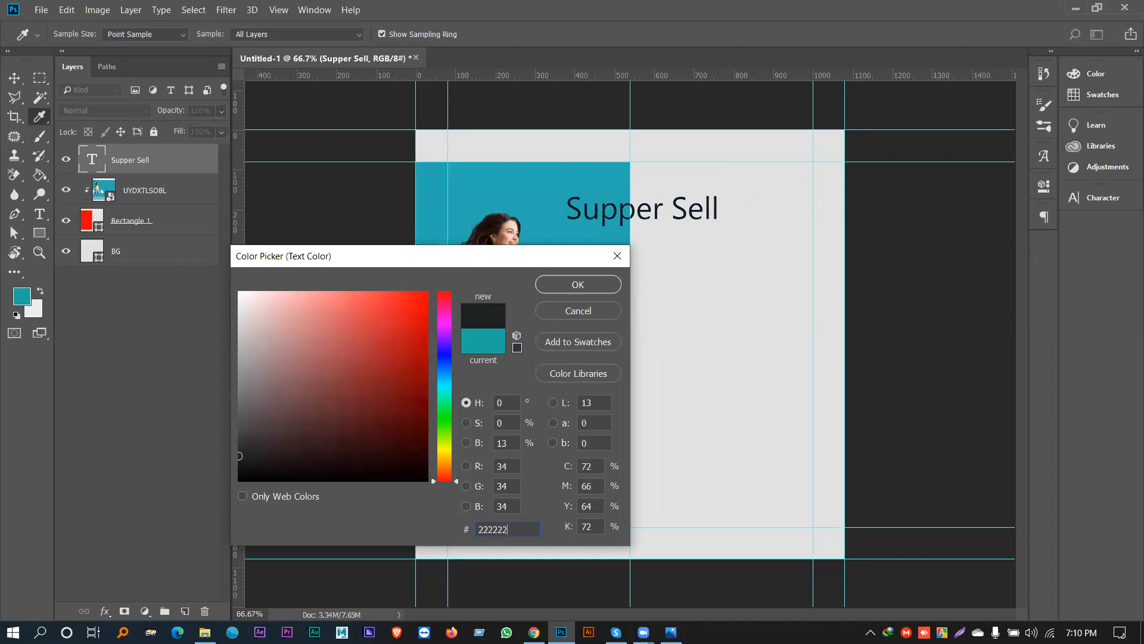
key(Return)
key(v)
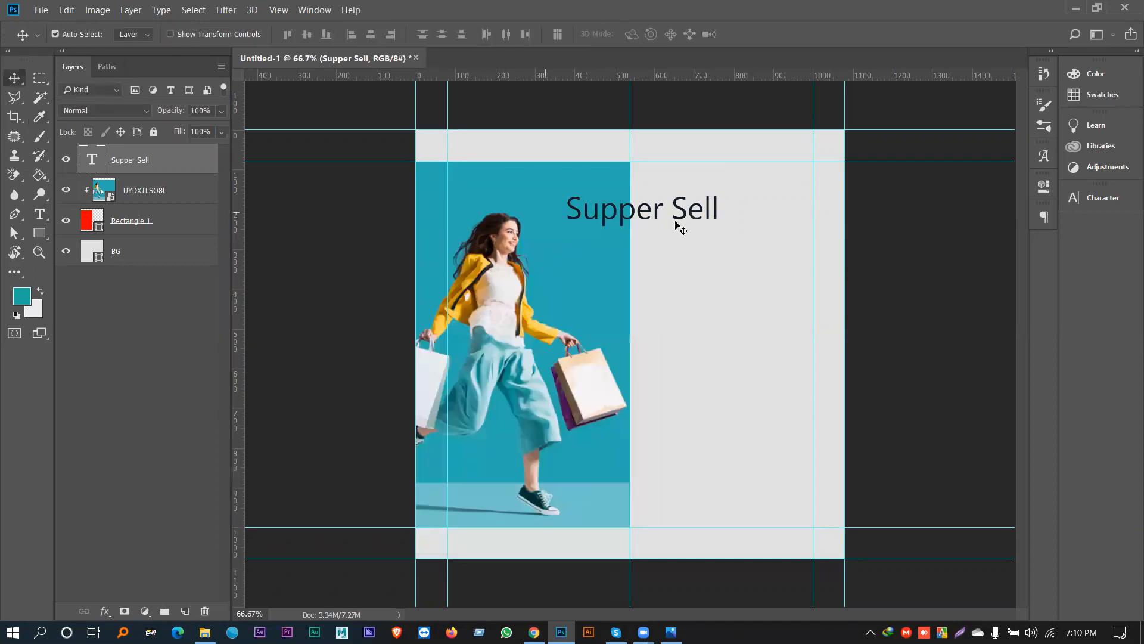
drag(685, 214, 761, 213)
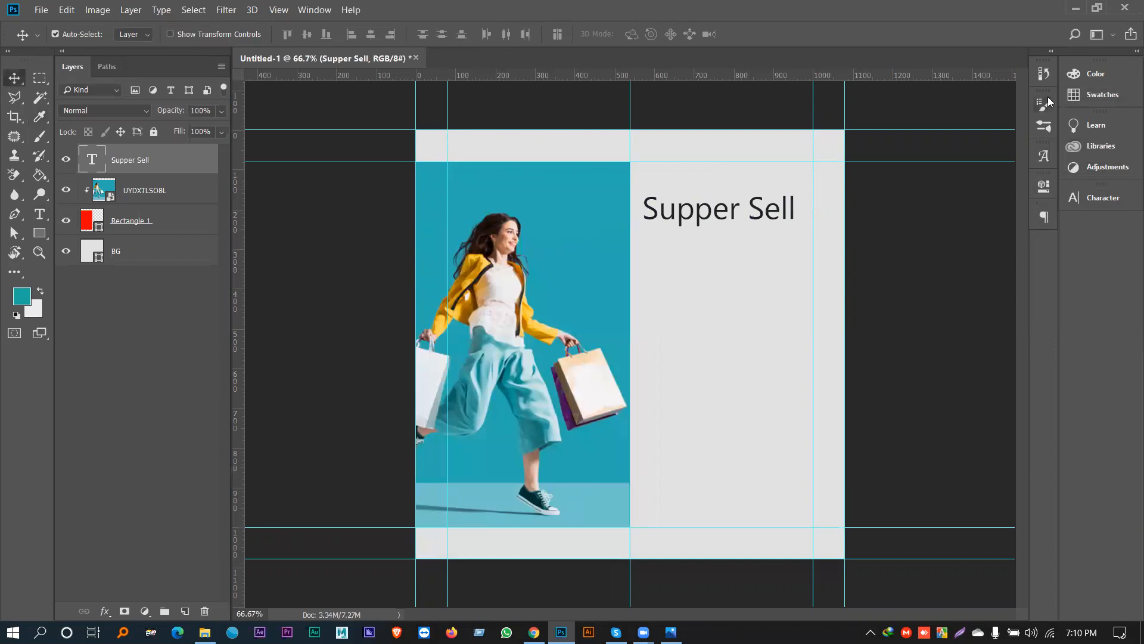
Step: Set the heading's font to Roboto Black with faux bold and all caps
click(314, 10)
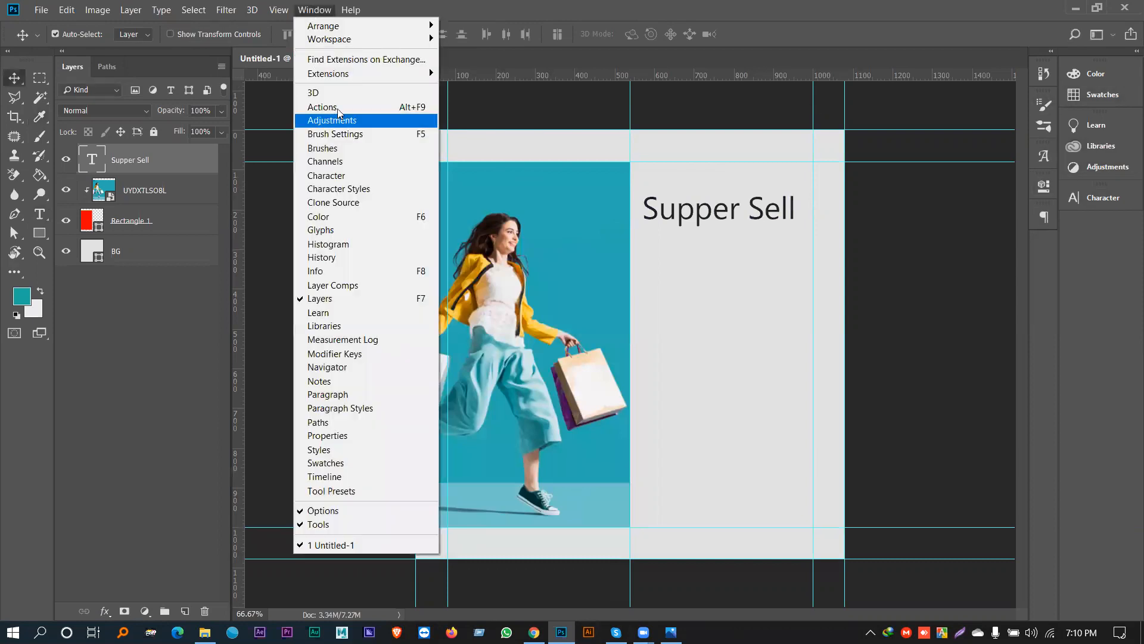
click(350, 175)
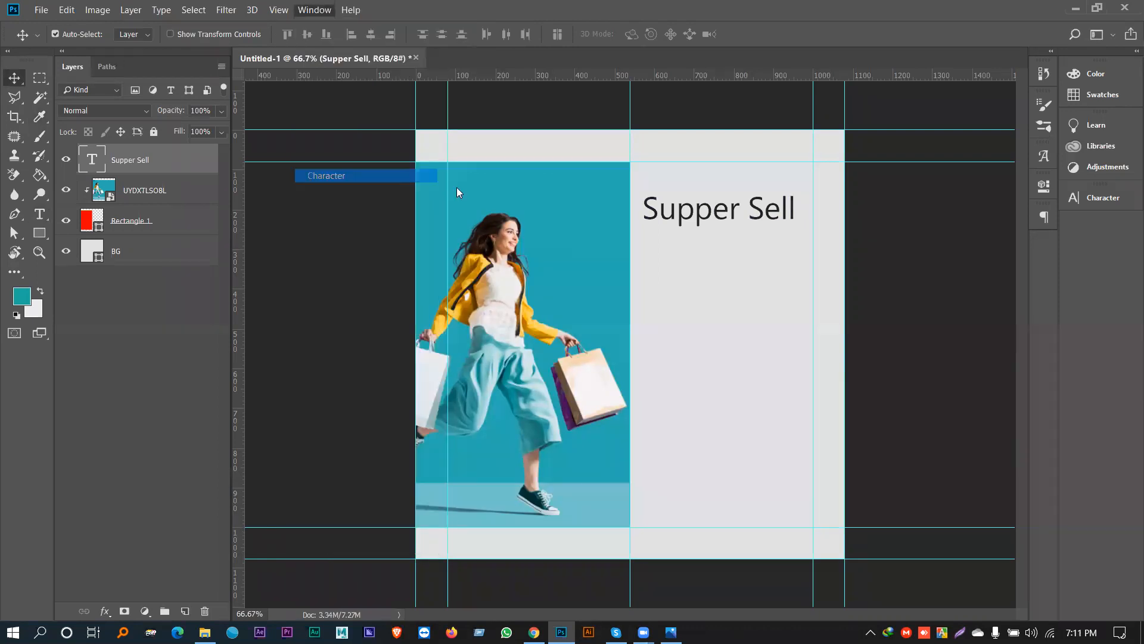
click(983, 213)
scroll(980, 417, down, 10)
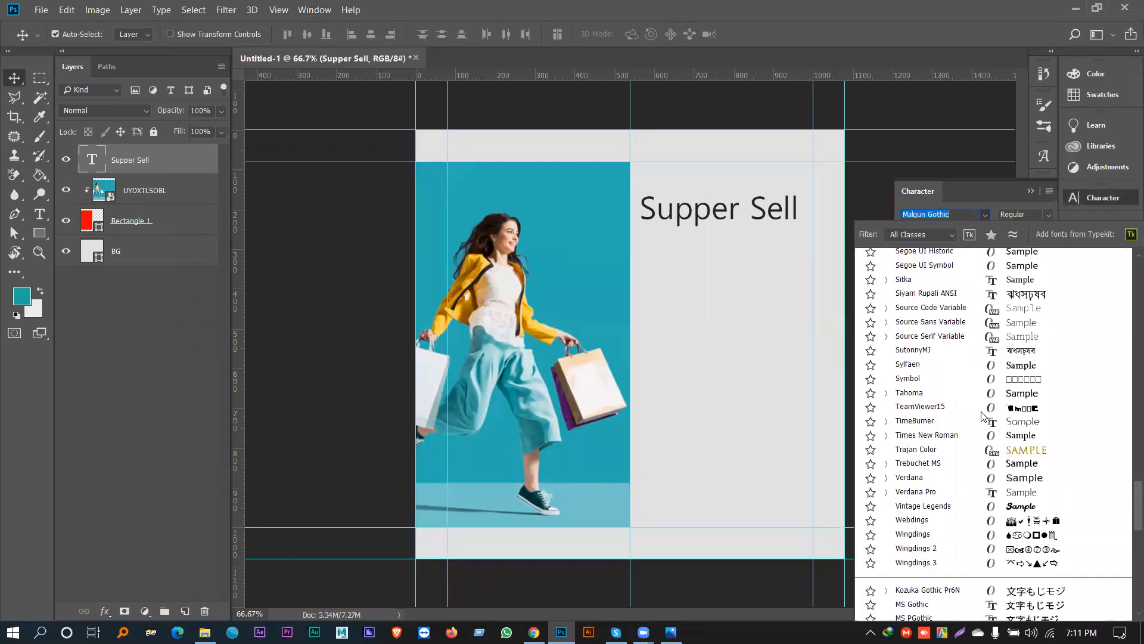
scroll(1127, 471, up, 7)
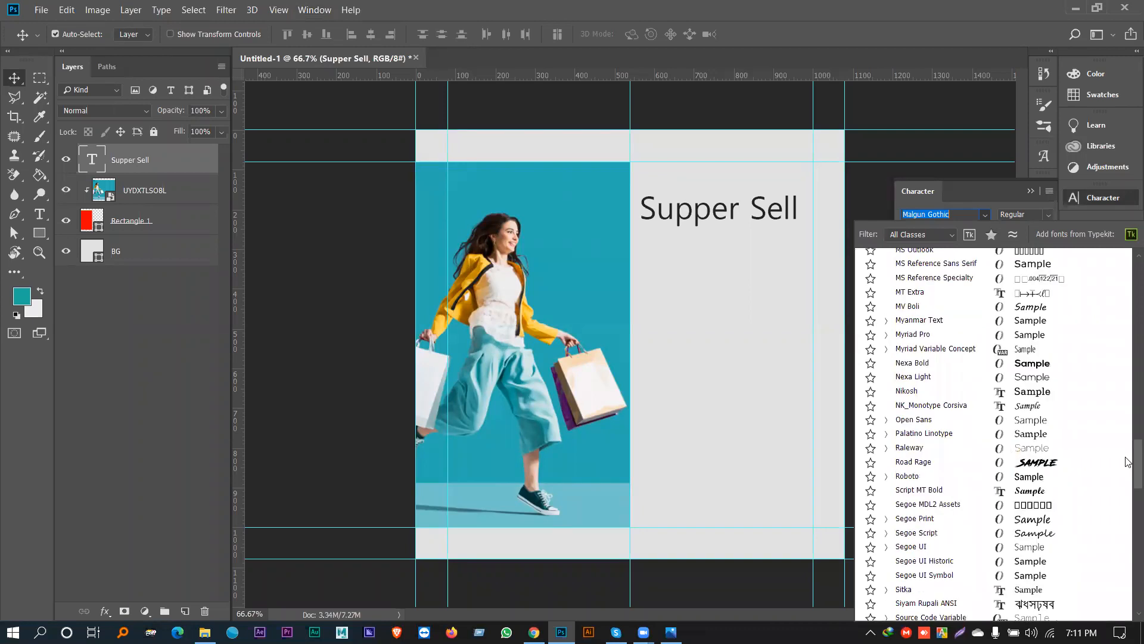
text(probo)
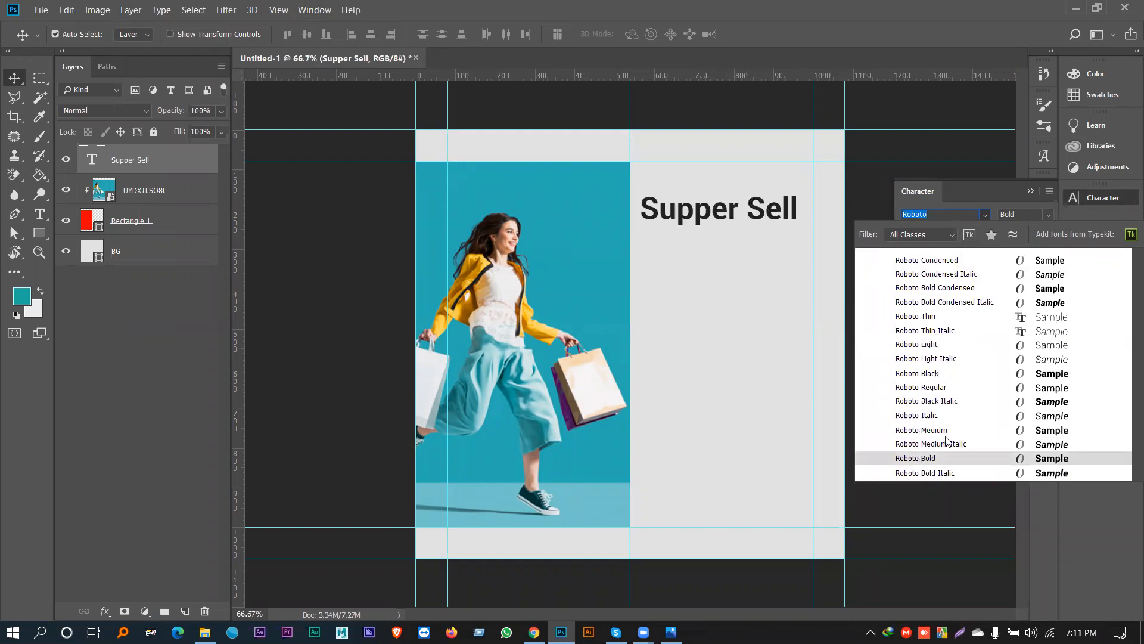
click(963, 372)
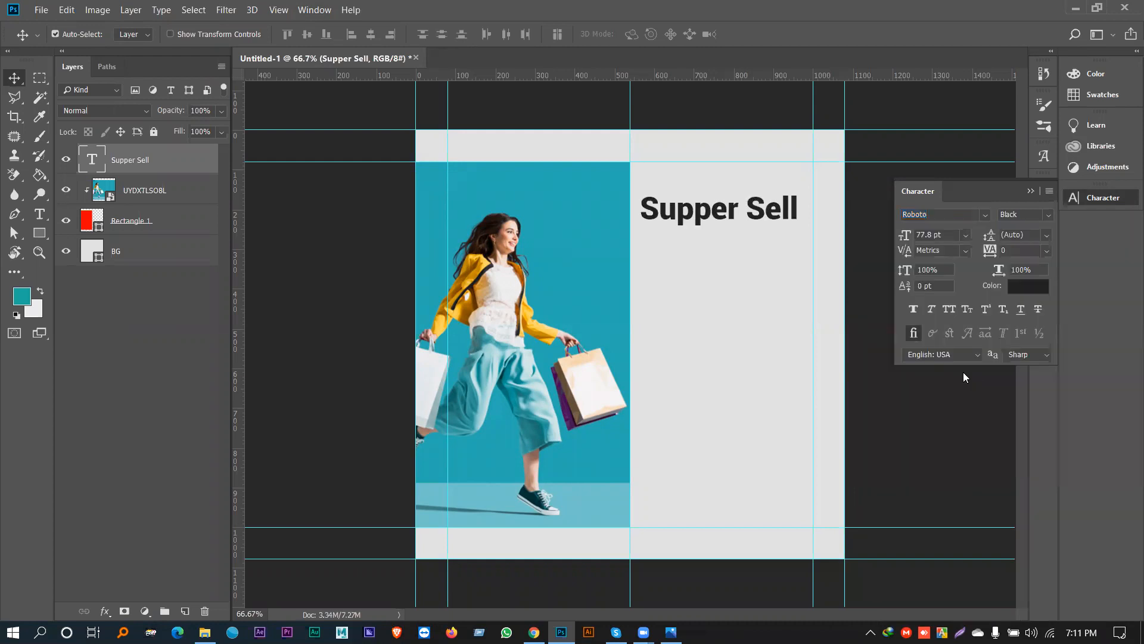
click(913, 309)
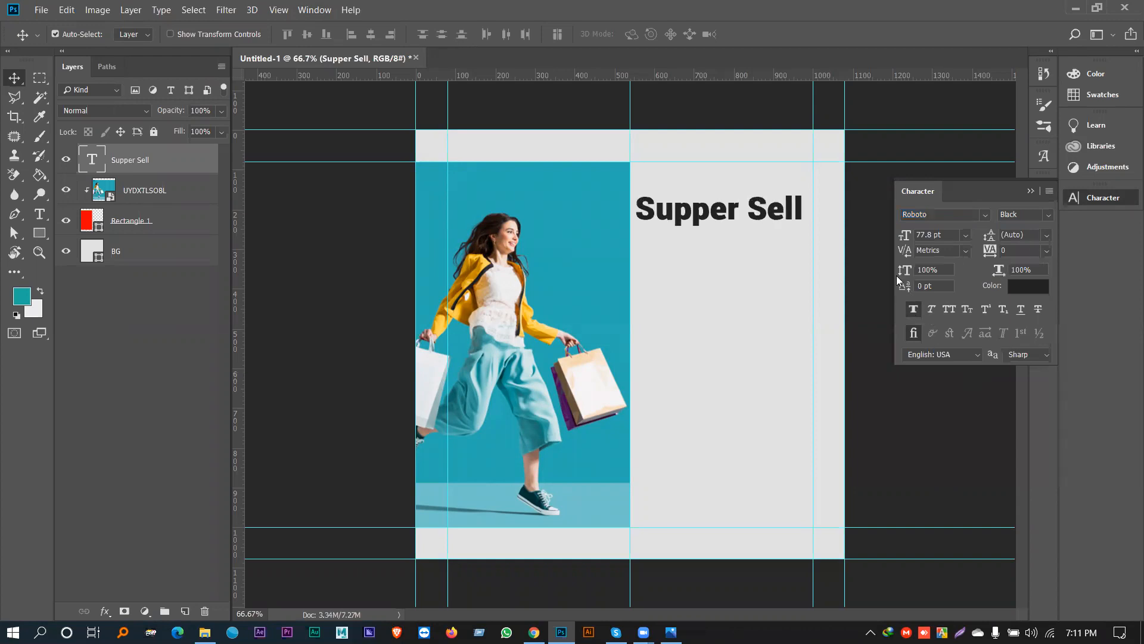
click(951, 308)
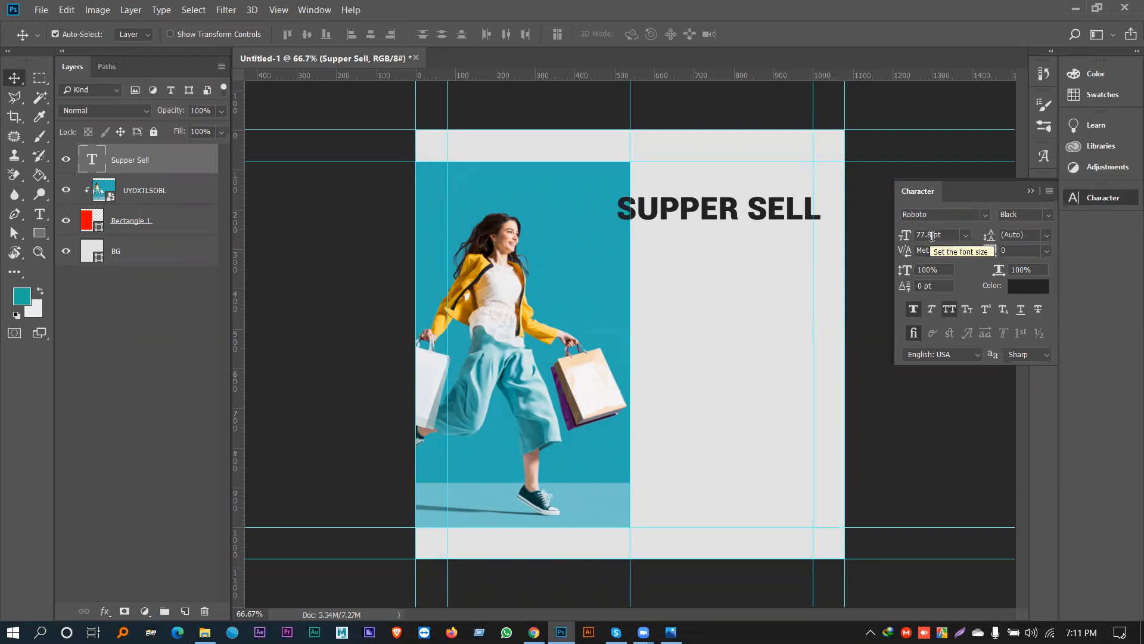
Step: Set the heading's font size to 80 pt and move it so its right edge meets the right margin guide
drag(933, 236, 914, 235)
text(80)
key(Return)
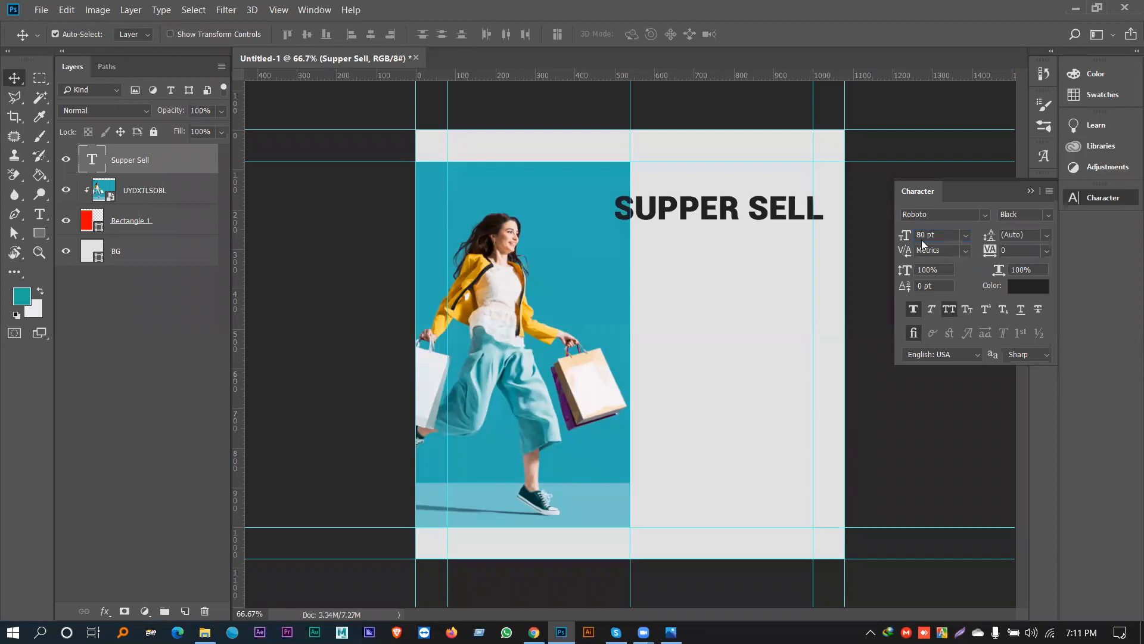
mouse_move(749, 208)
mouse_down()
mouse_move(734, 205)
mouse_move(748, 207)
mouse_up()
click(693, 318)
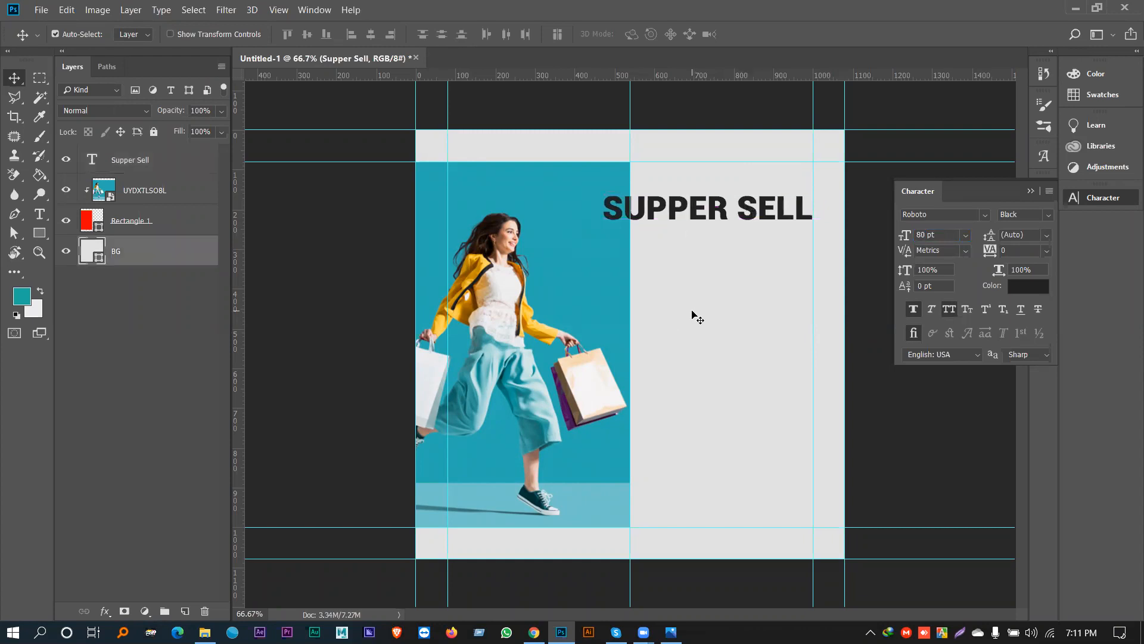
Step: Set the heading's font size to 60 pt and move it between the center guide and the right margin guide
click(695, 212)
click(926, 235)
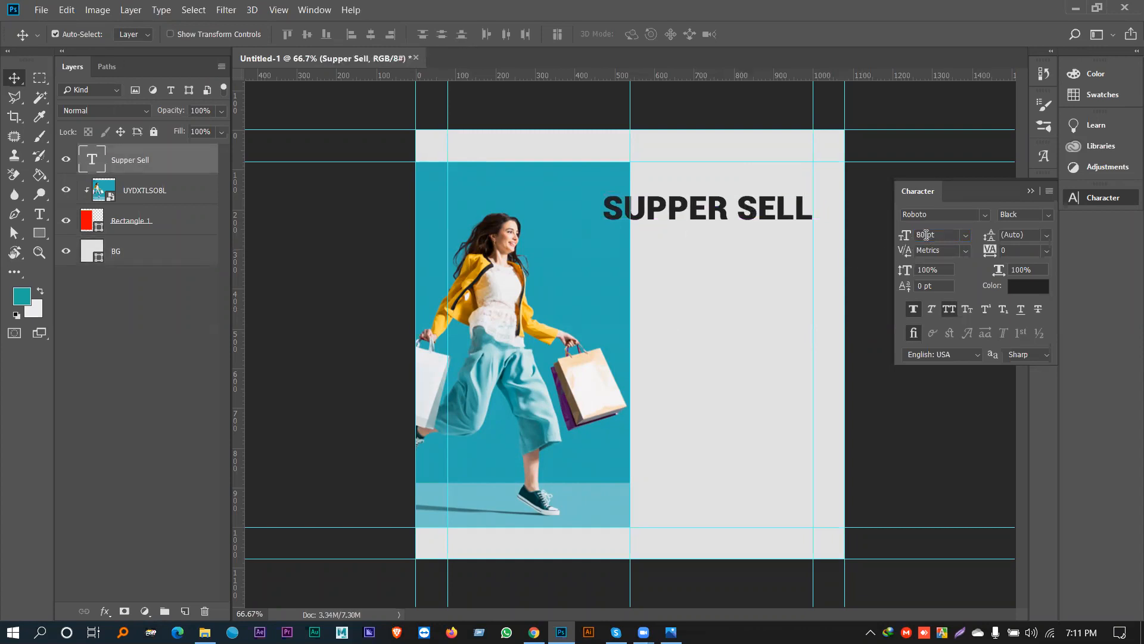
text(60)
key(Return)
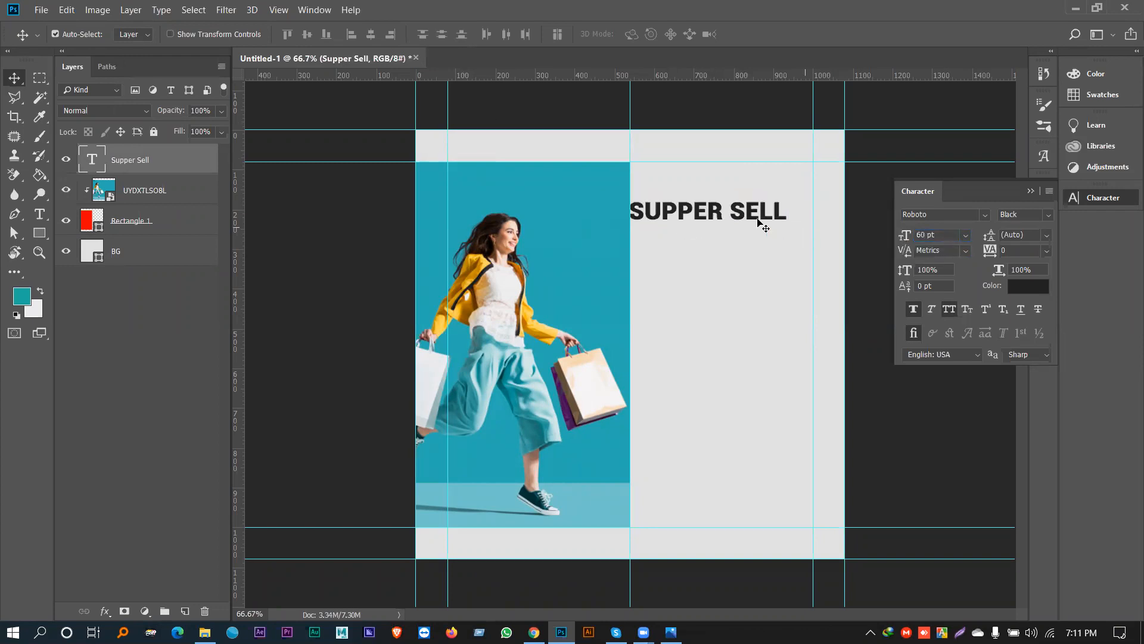
drag(717, 214, 736, 204)
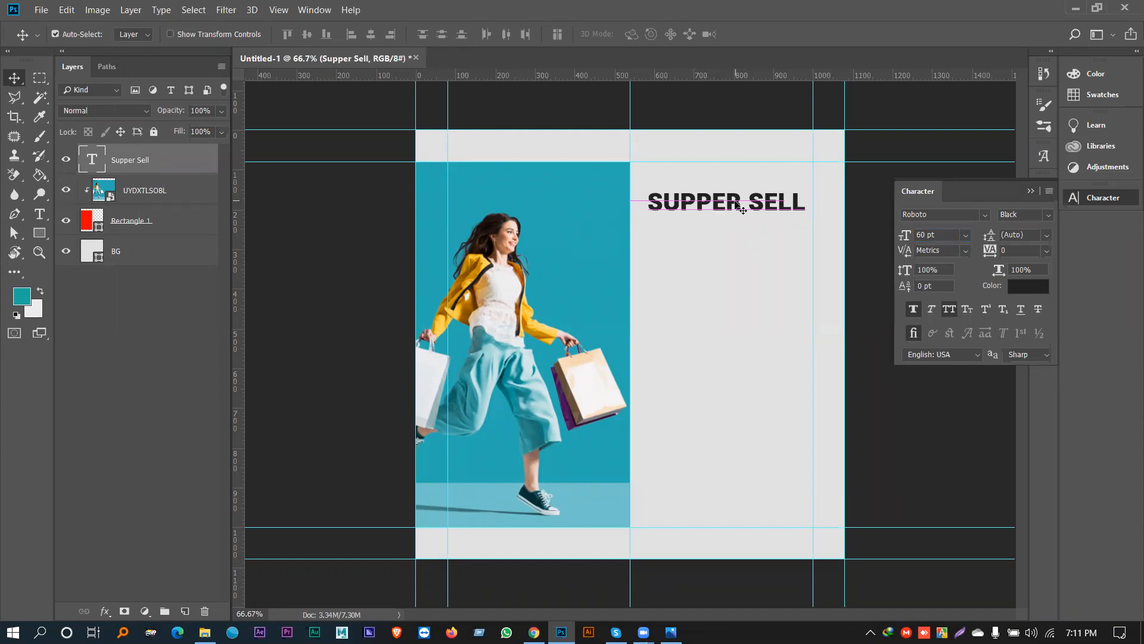
click(1030, 191)
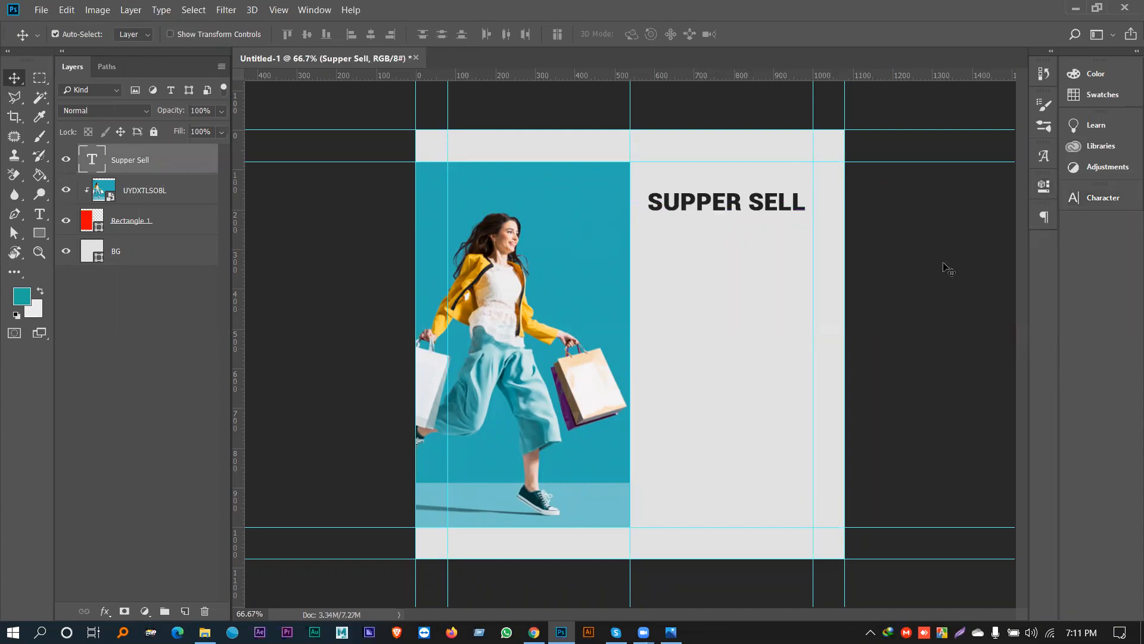
Step: Set the Rectangular Marquee style to Normal and select the area between the center, right, top and bottom margin guides
click(721, 286)
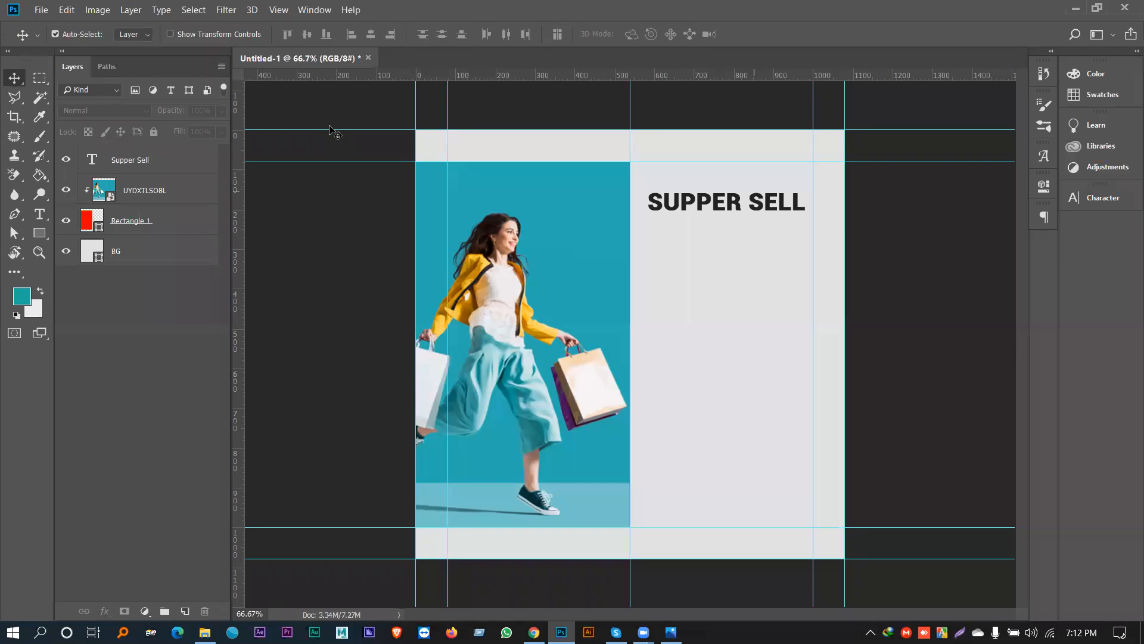
click(36, 83)
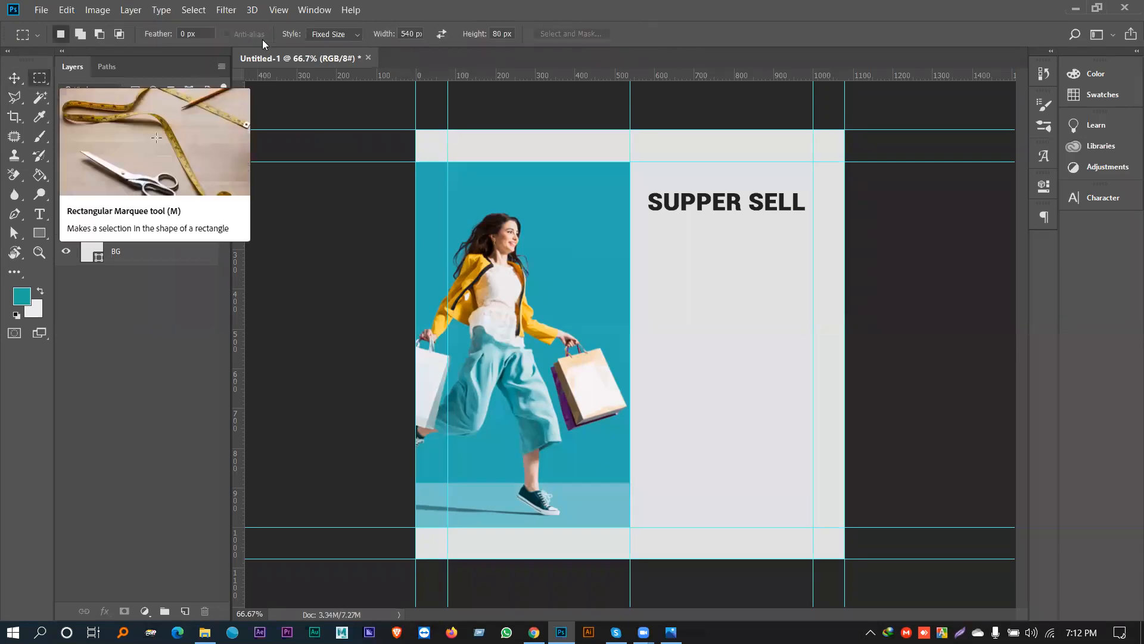
click(344, 34)
click(339, 46)
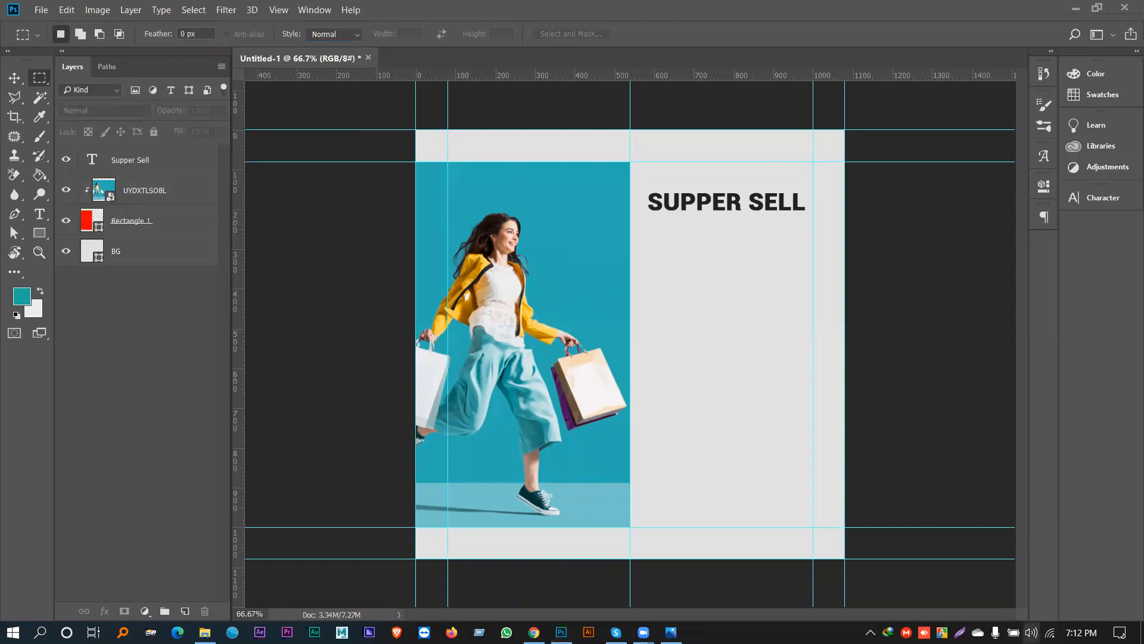
click(1031, 631)
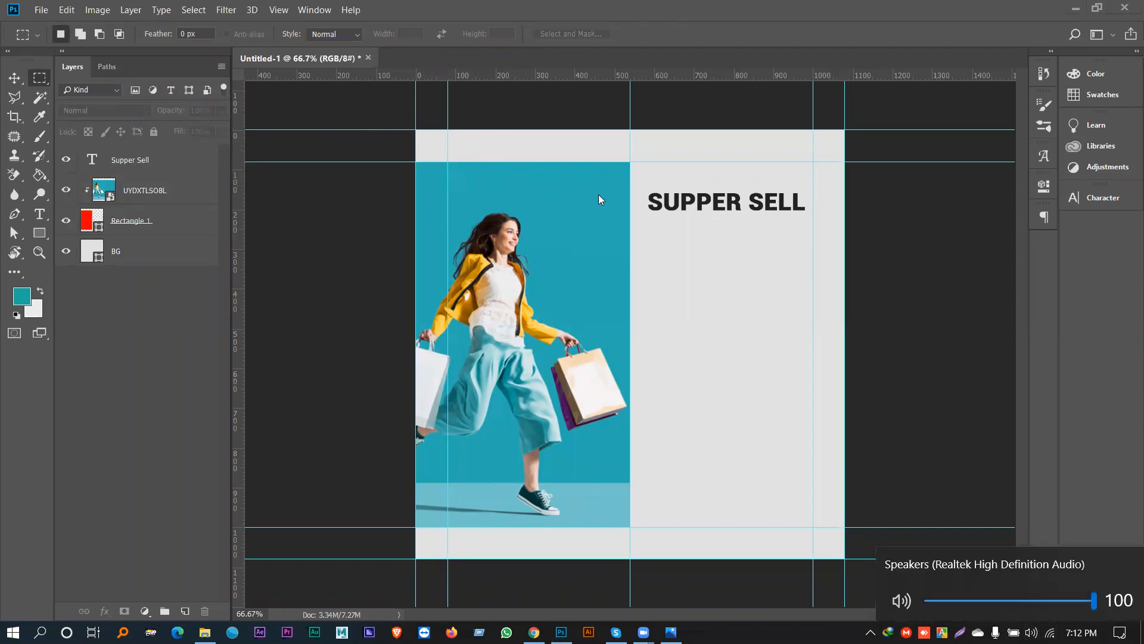
drag(631, 161, 814, 527)
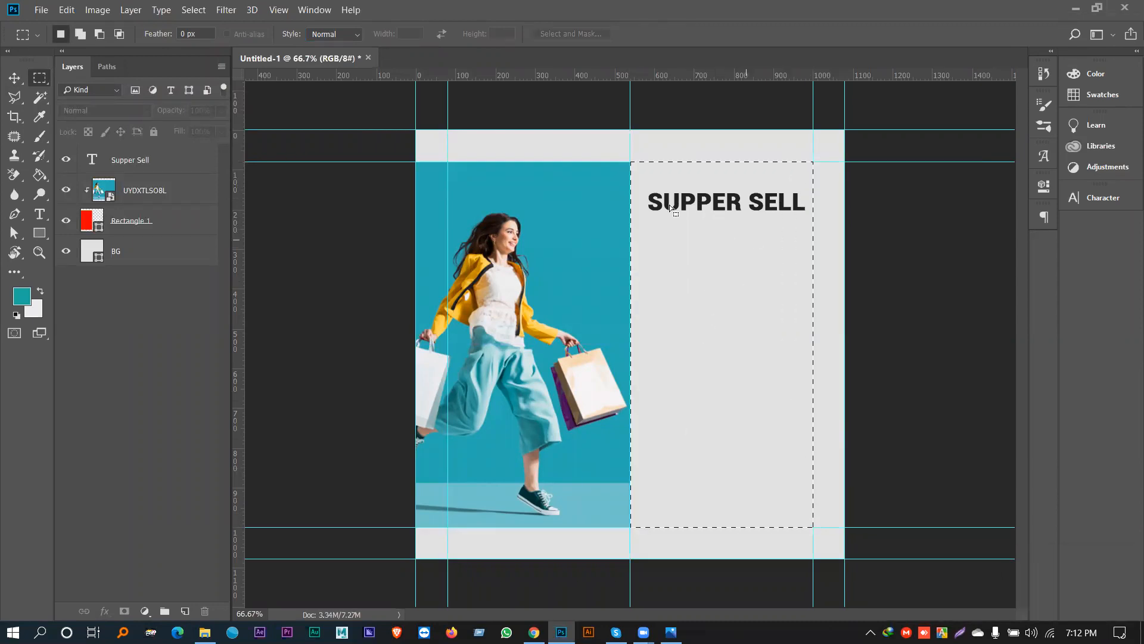
Step: Try aligning the heading to the selection's vertical centre, horizontal centre and top edge
click(109, 157)
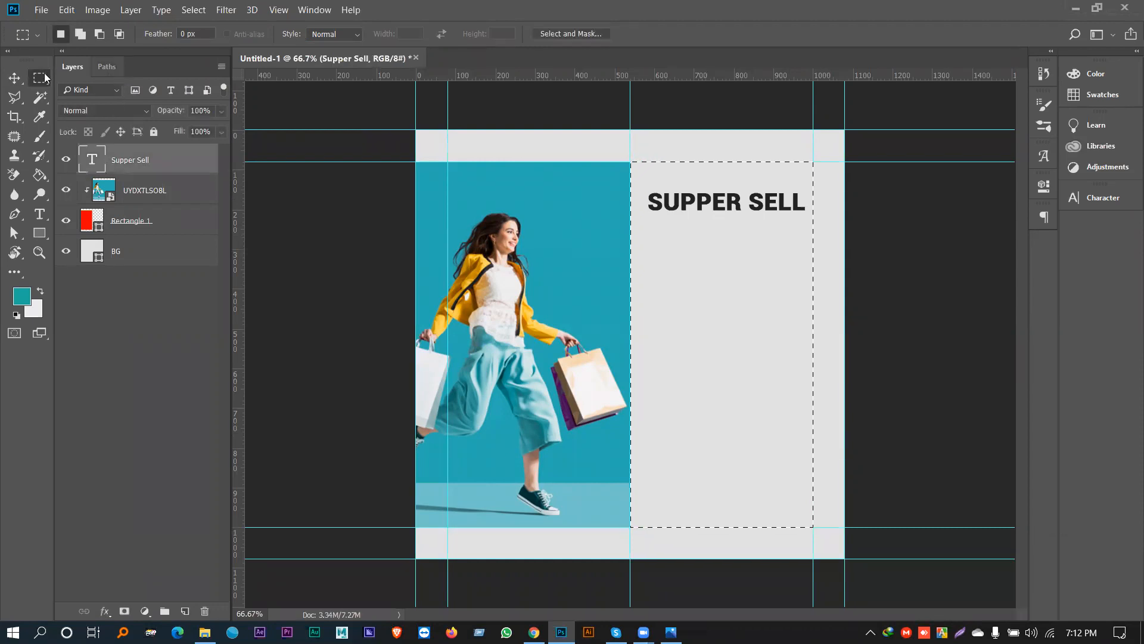
click(8, 79)
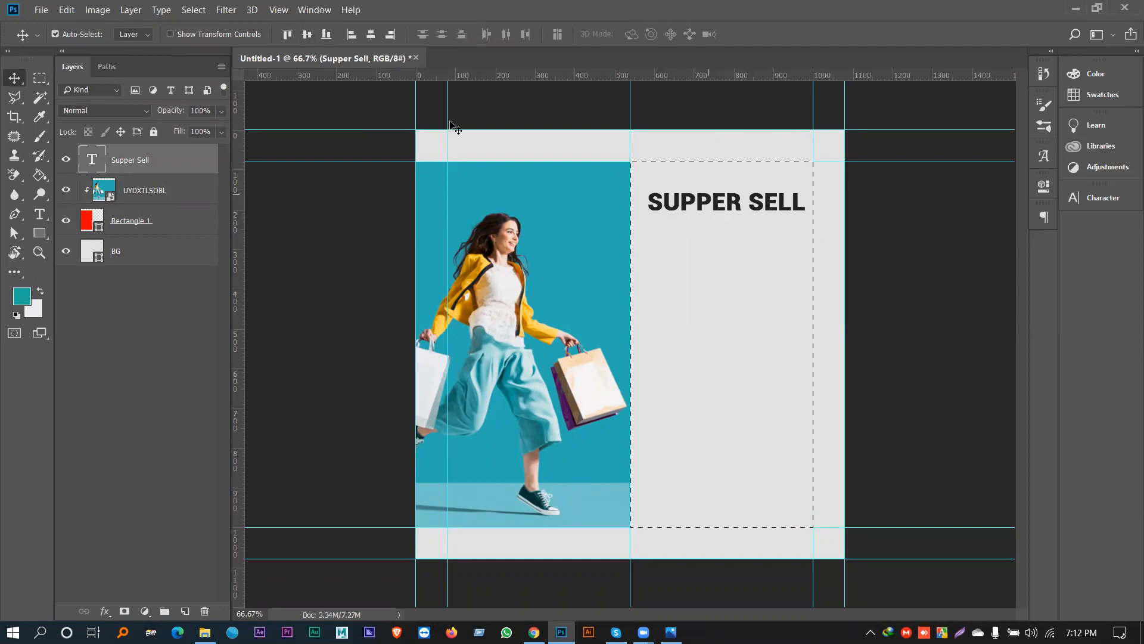
click(307, 35)
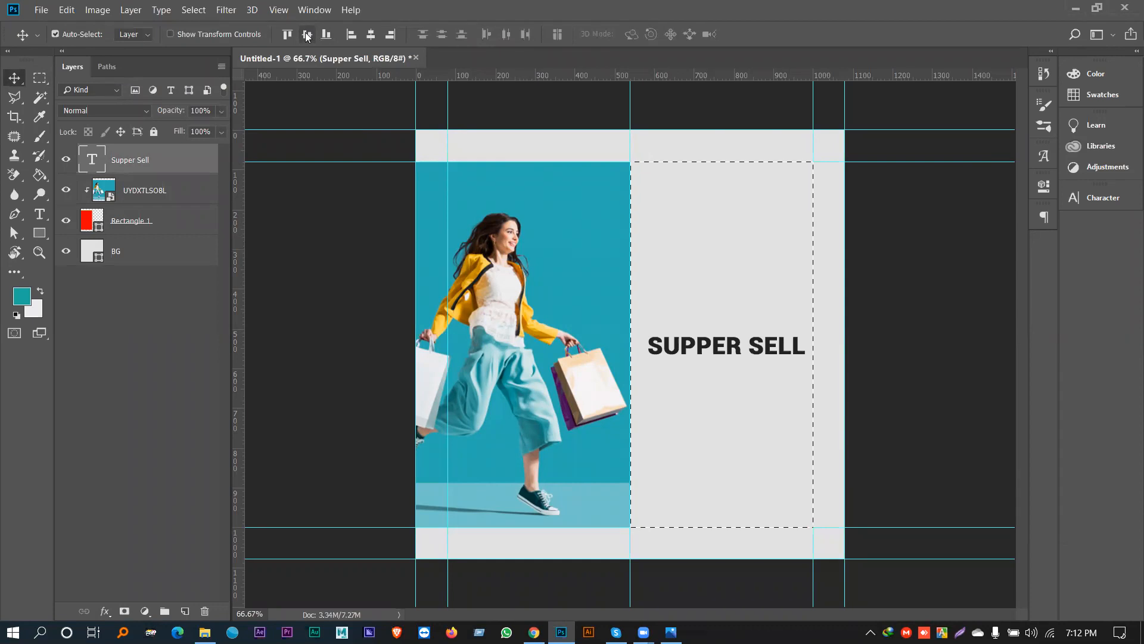
click(371, 34)
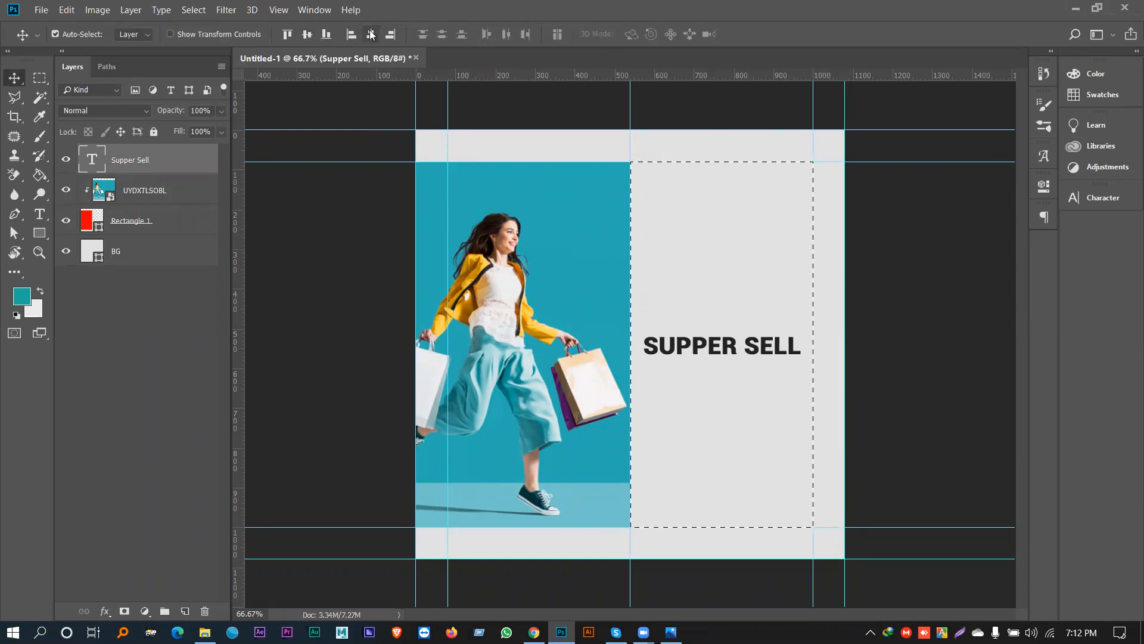
click(288, 34)
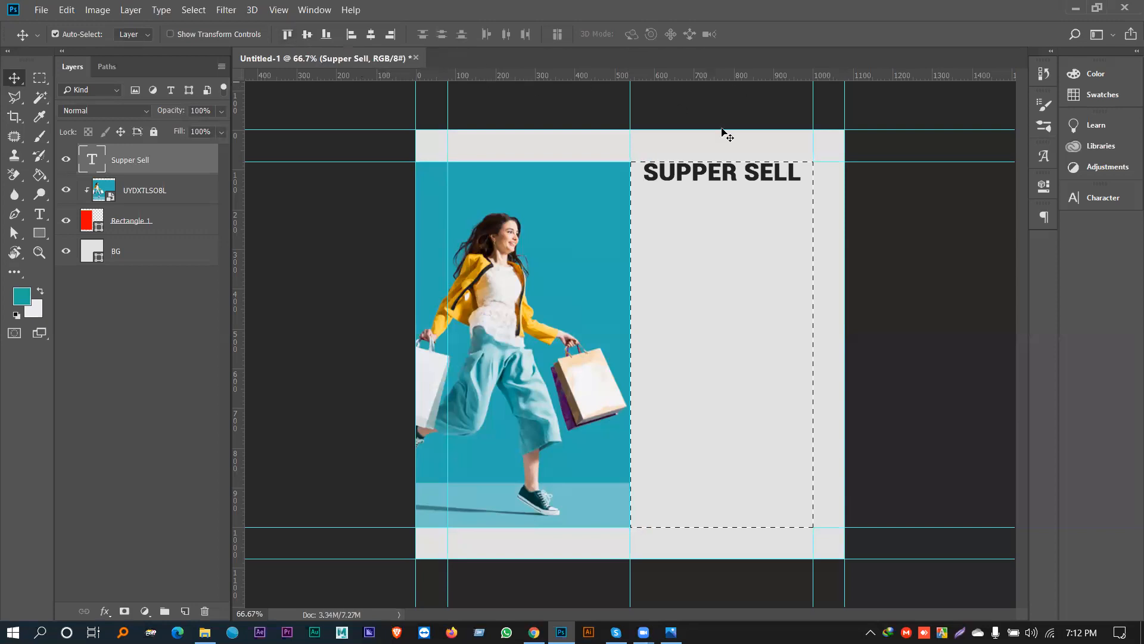
click(370, 38)
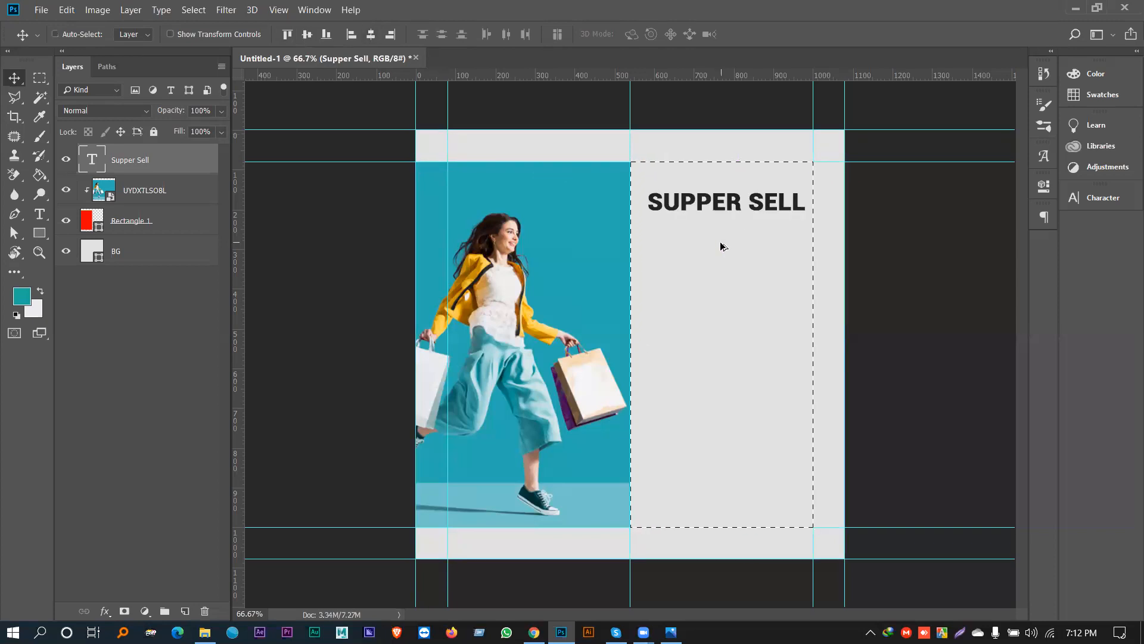
key(ctrl+d)
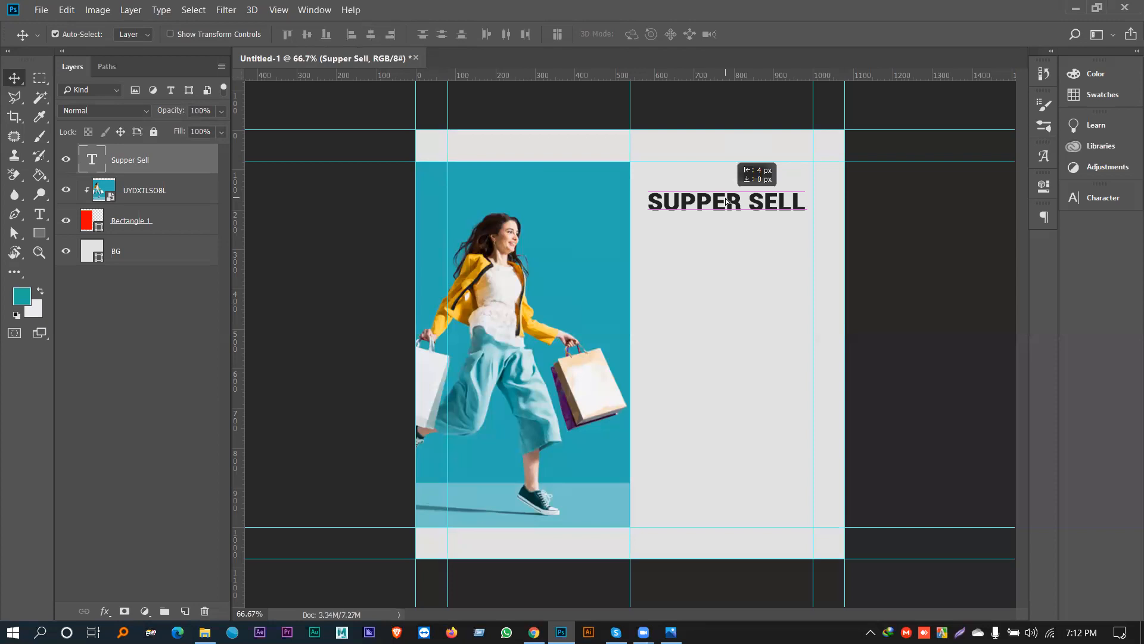
drag(724, 201, 724, 201)
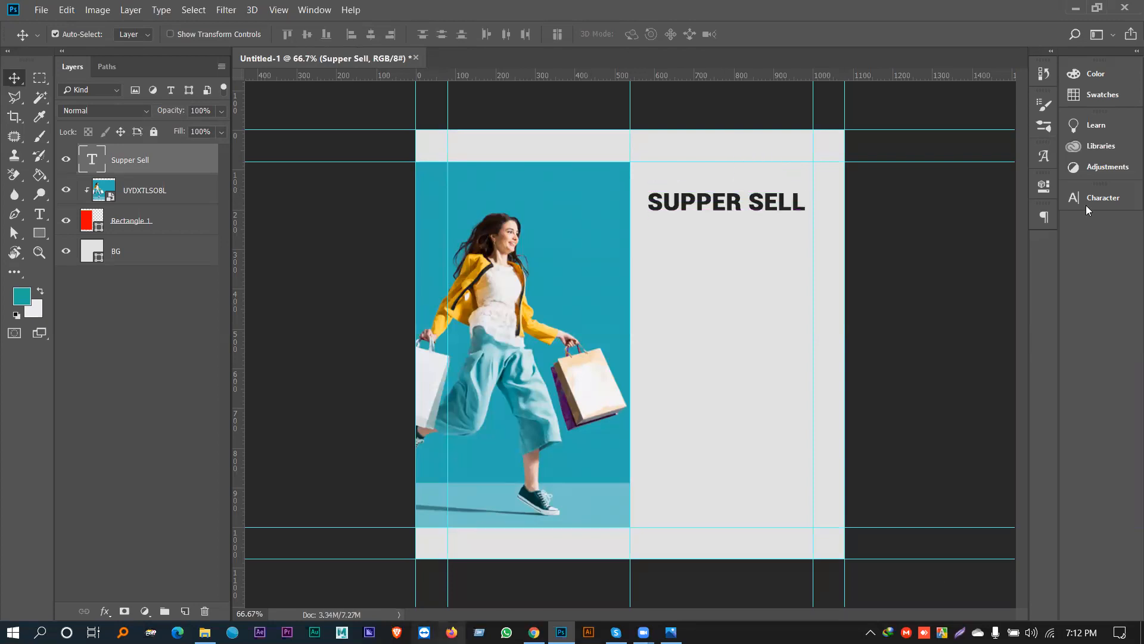
Step: Select the area between the center, right, top and bottom margin guides, centre the heading horizontally within it, and deselect
click(40, 76)
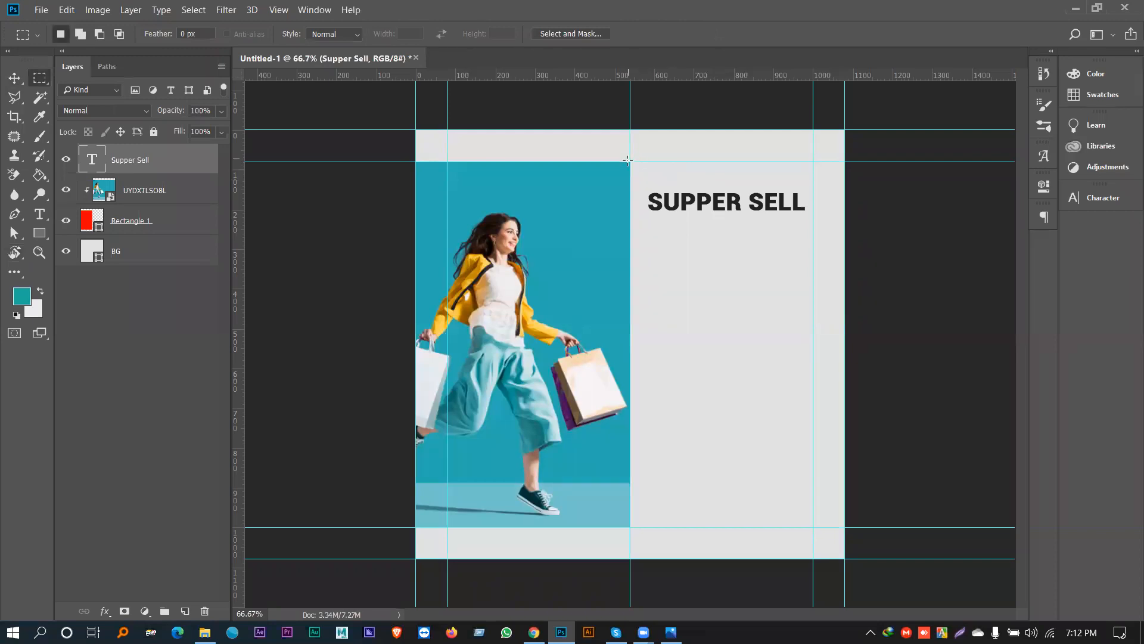
drag(629, 159, 788, 528)
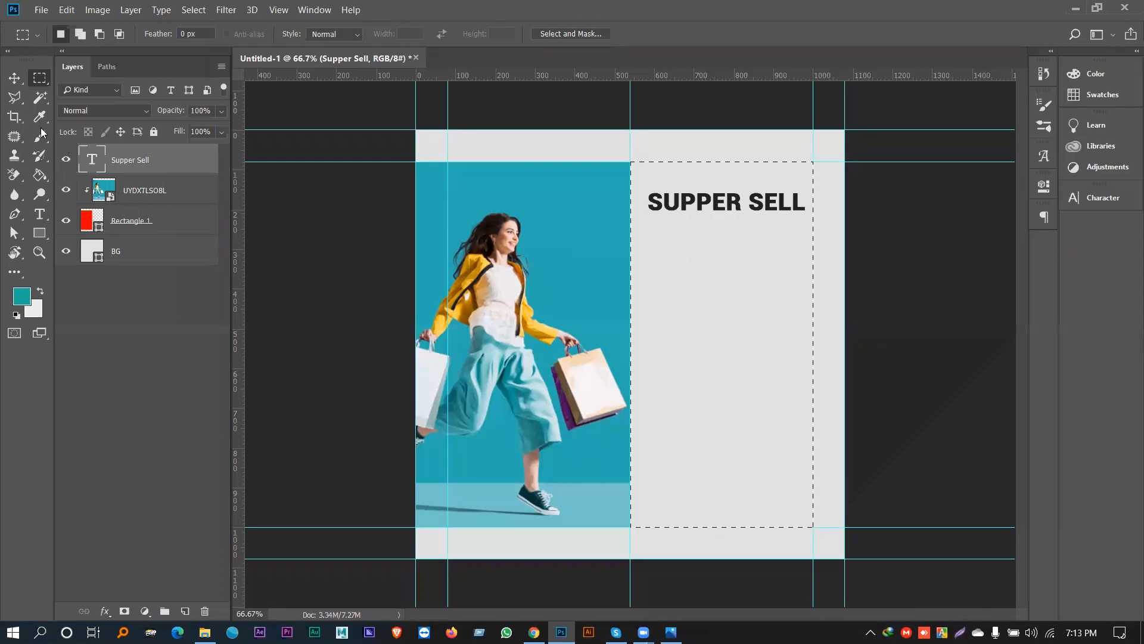
click(13, 81)
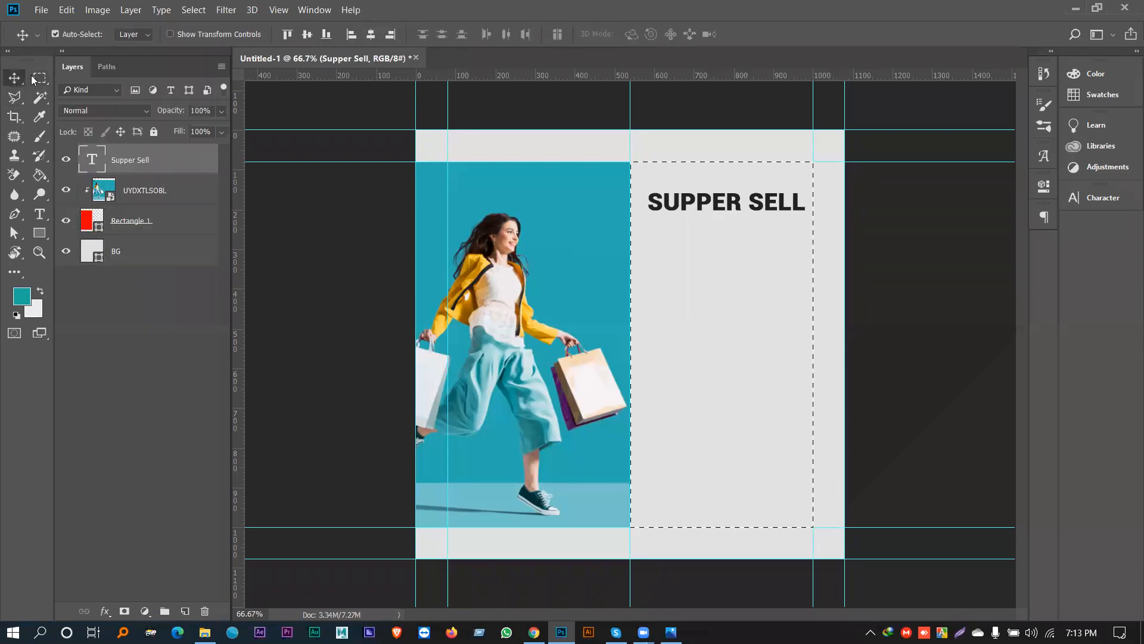
click(370, 35)
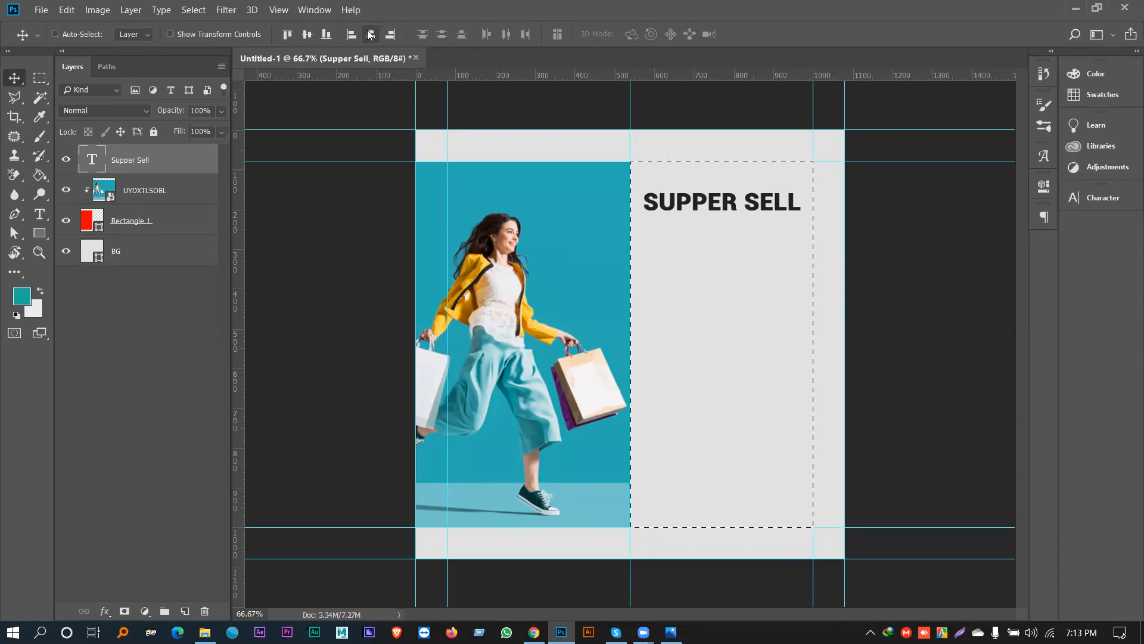
key(ctrl+d)
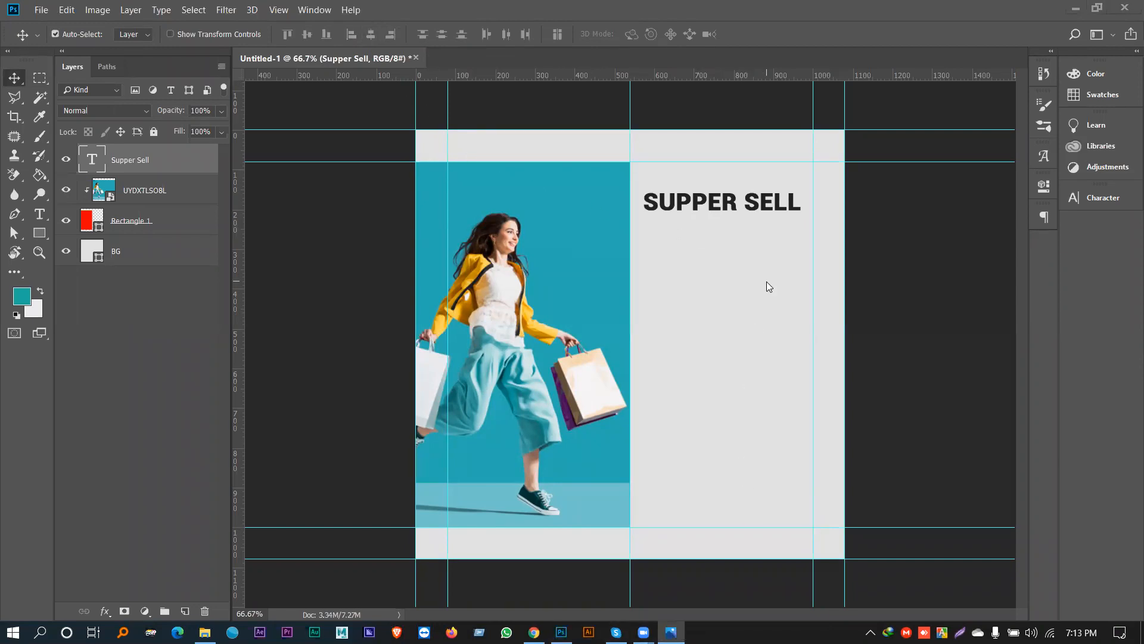
Step: Break the heading into two lines, with SUPPER above SELL
key(alt+Tab)
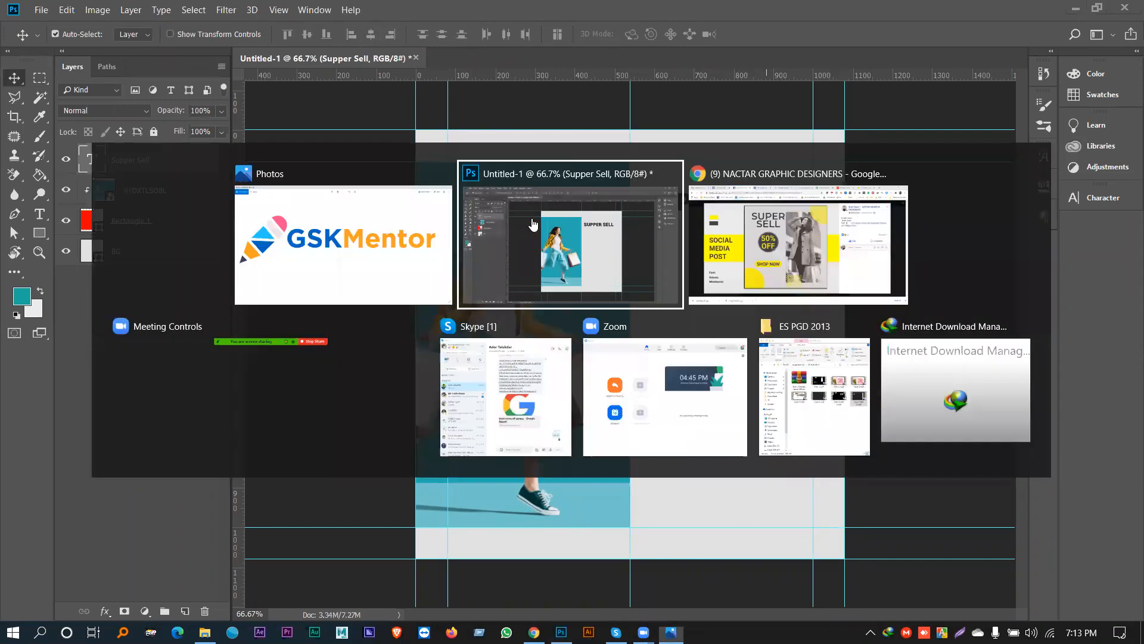
key(alt+Tab)
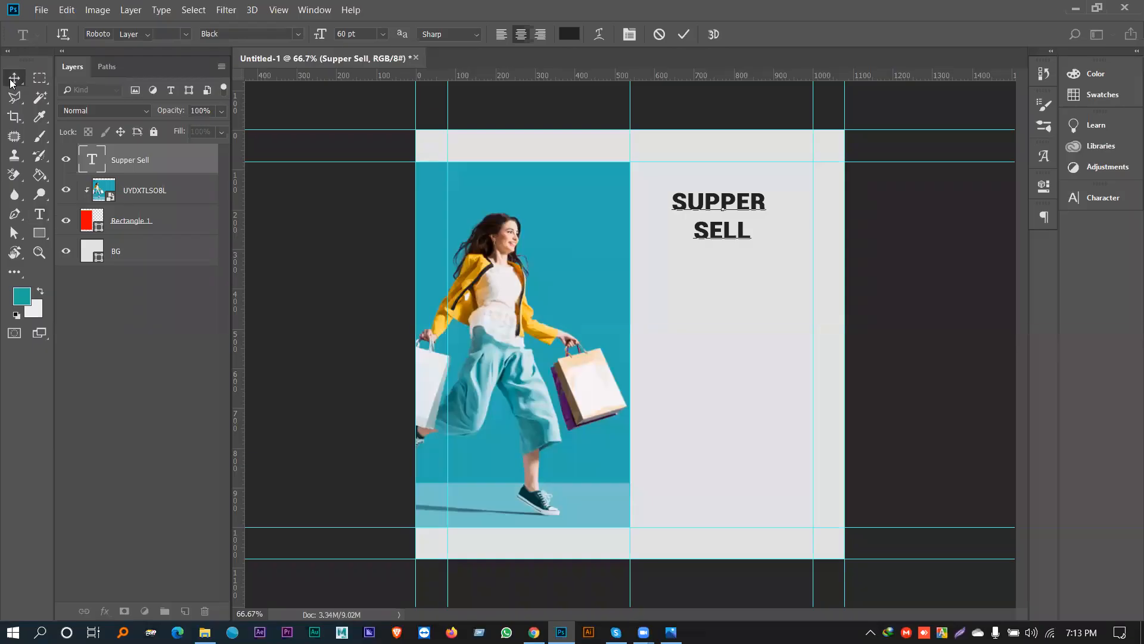
click(793, 238)
key(ctrl+Return)
key(v)
Step: Set the two-line heading's font size to 80 pt
click(1092, 198)
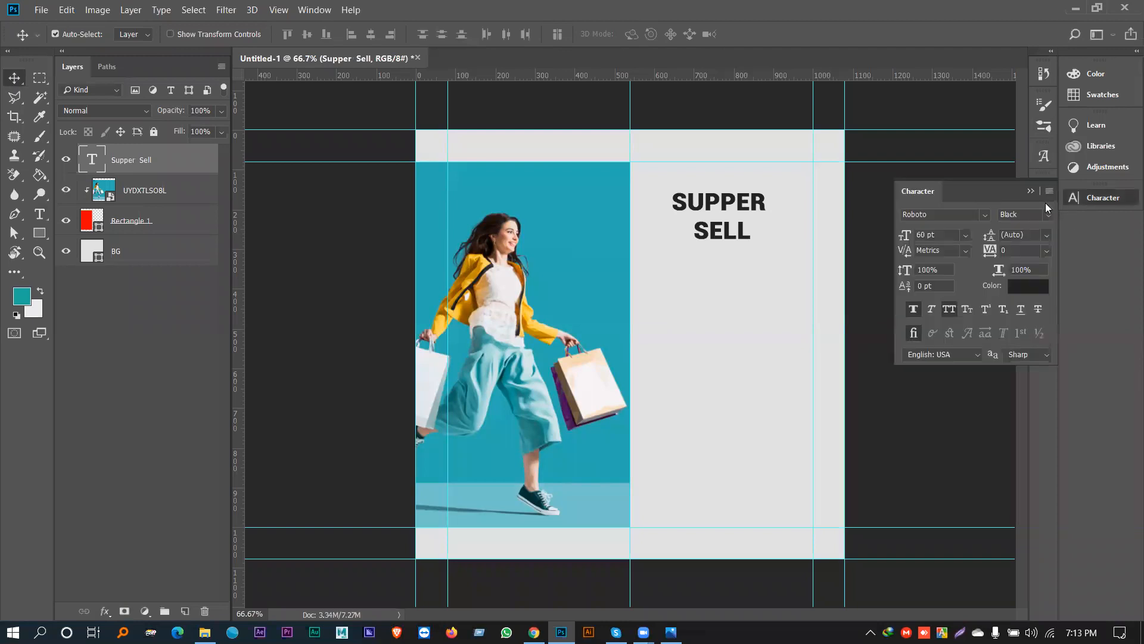
double_click(916, 235)
text(80)
key(Return)
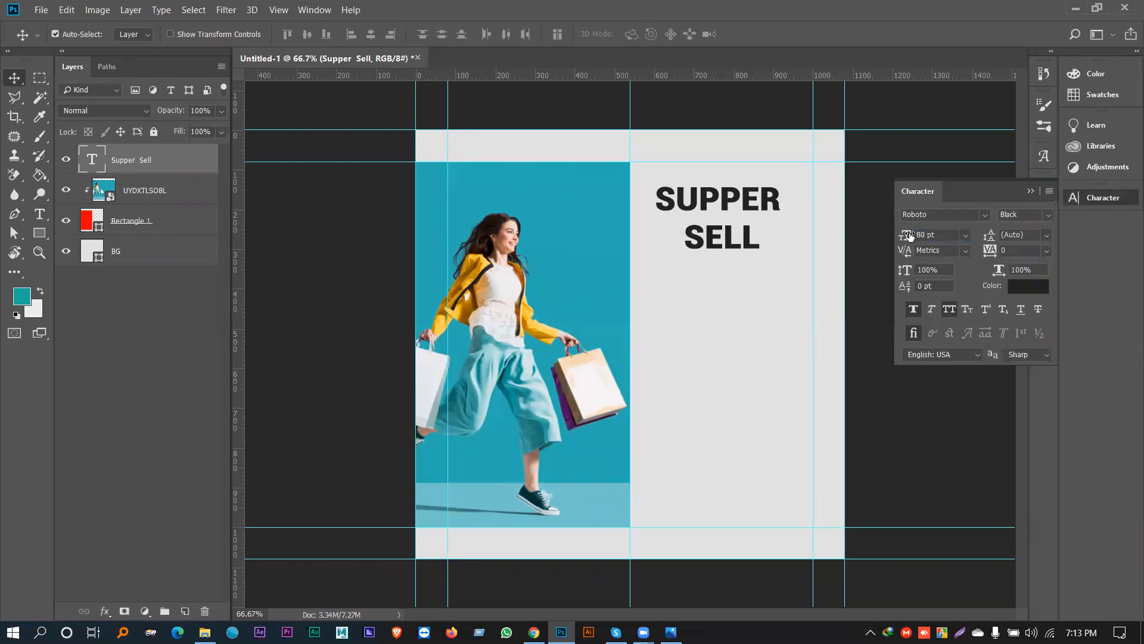
Step: Select all of the heading's text and set its leading to 94 pt
double_click(92, 161)
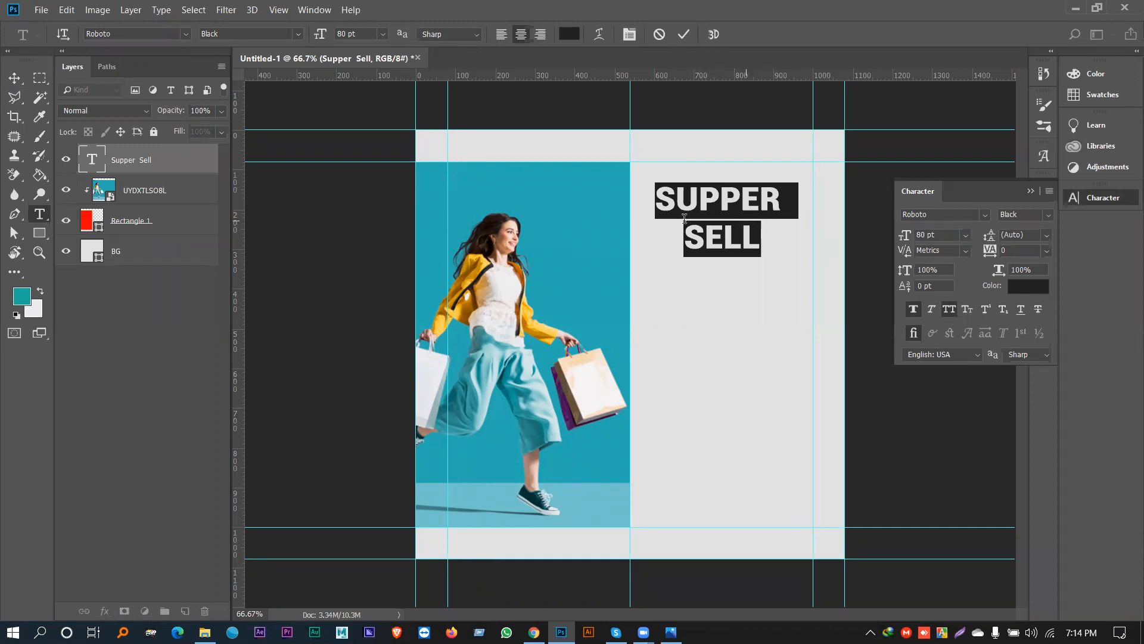
drag(988, 234, 1011, 238)
click(1016, 237)
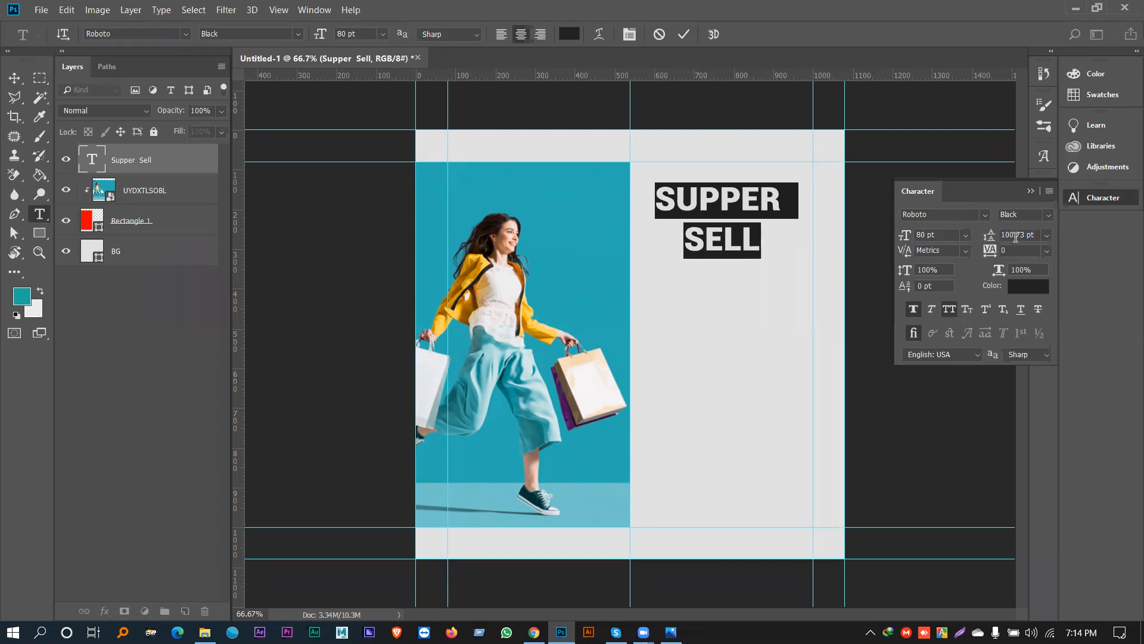
key(Return)
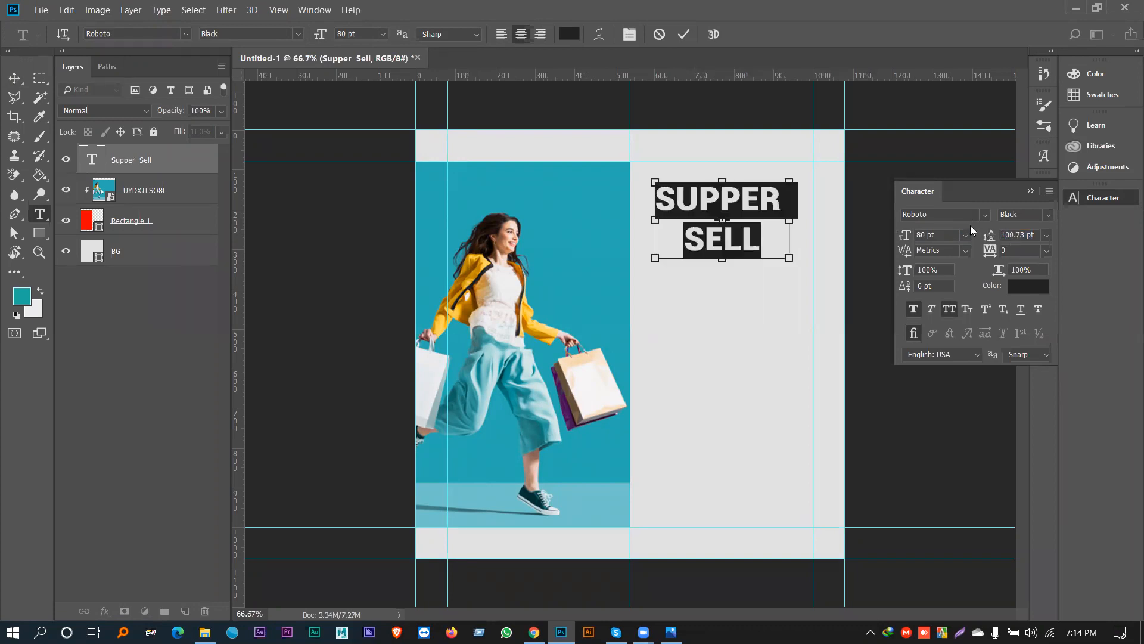
key(Down)
key(Down)
key(Down)
key(Down)
key(Down)
key(Down)
key(Down)
key(Down)
key(Down)
key(Down)
key(Down)
key(Down)
key(Down)
key(Down)
key(Down)
key(Down)
key(Down)
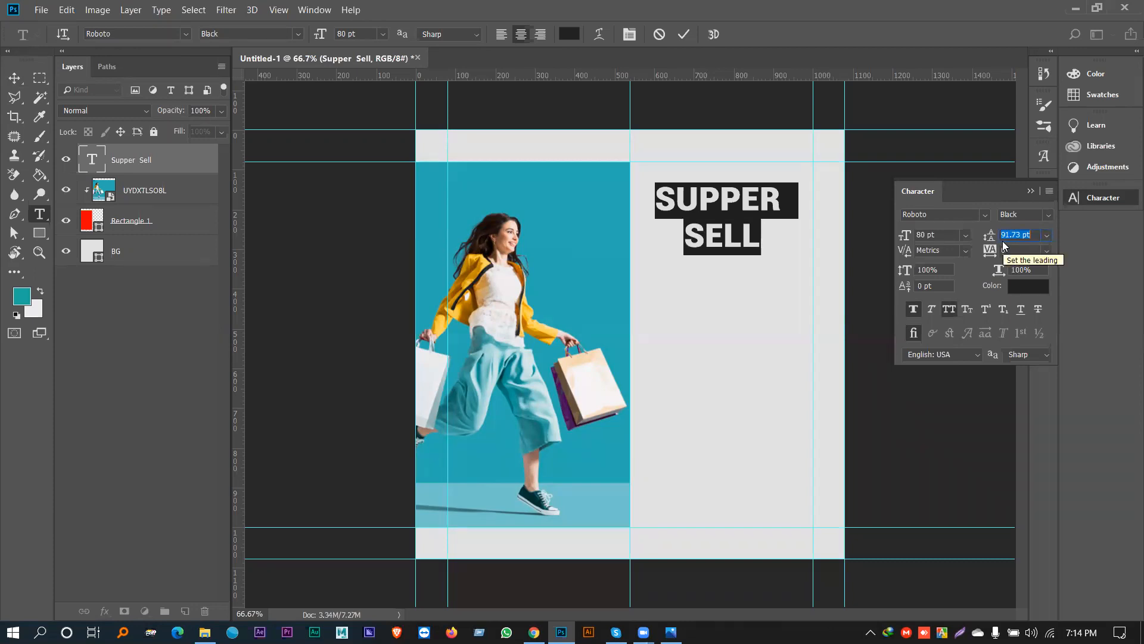
text(92)
key(Return)
key(Up)
key(Up)
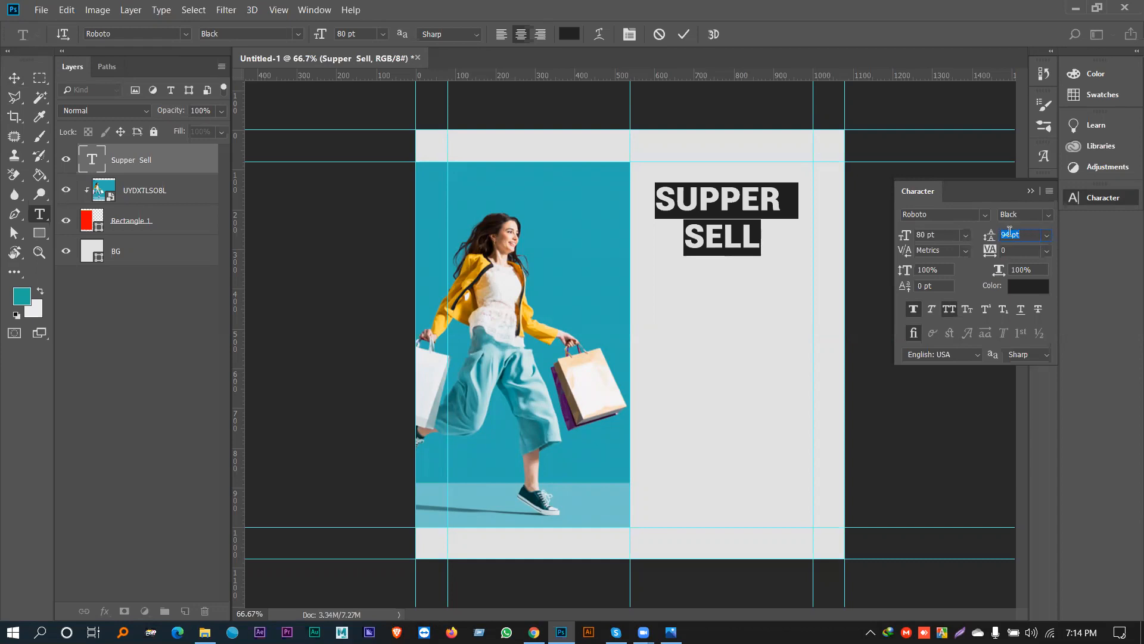
Step: Commit the text edit and set the heading's font size to 90 pt
click(14, 77)
click(749, 199)
double_click(921, 234)
text(9)
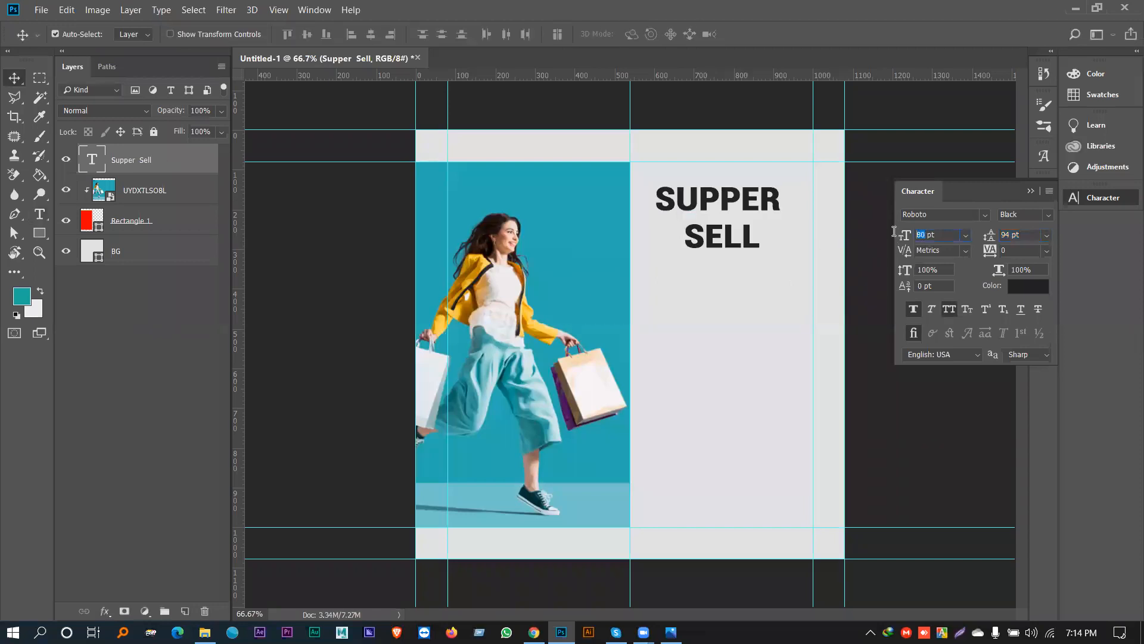
text(0)
key(Return)
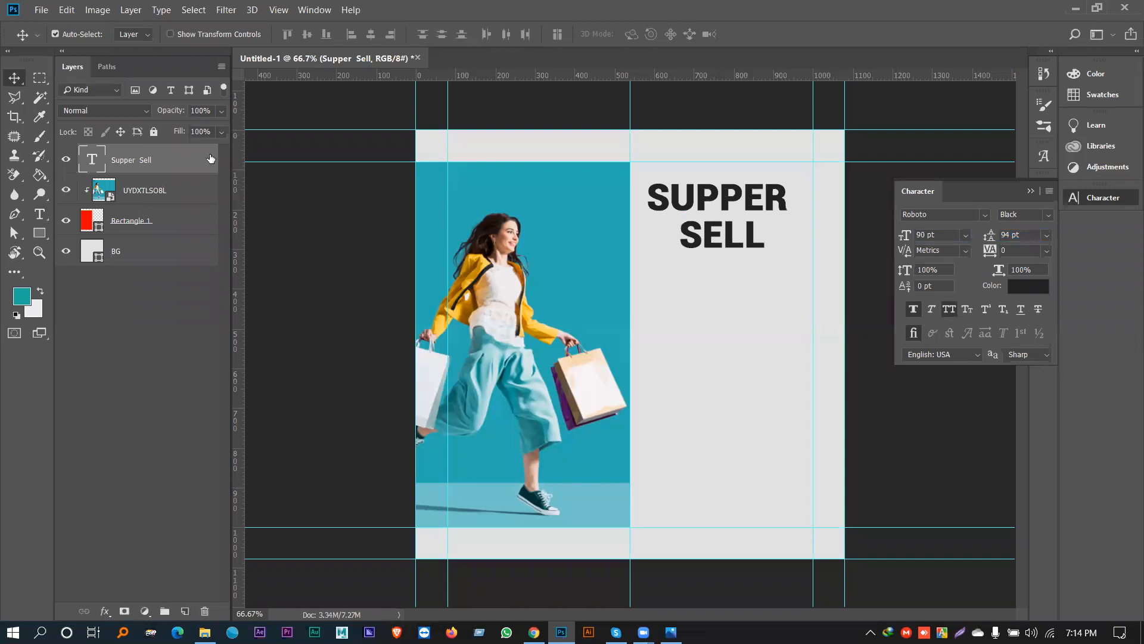
Step: Correct the heading's first line from SUPPER to SUPER
key(alt+Tab)
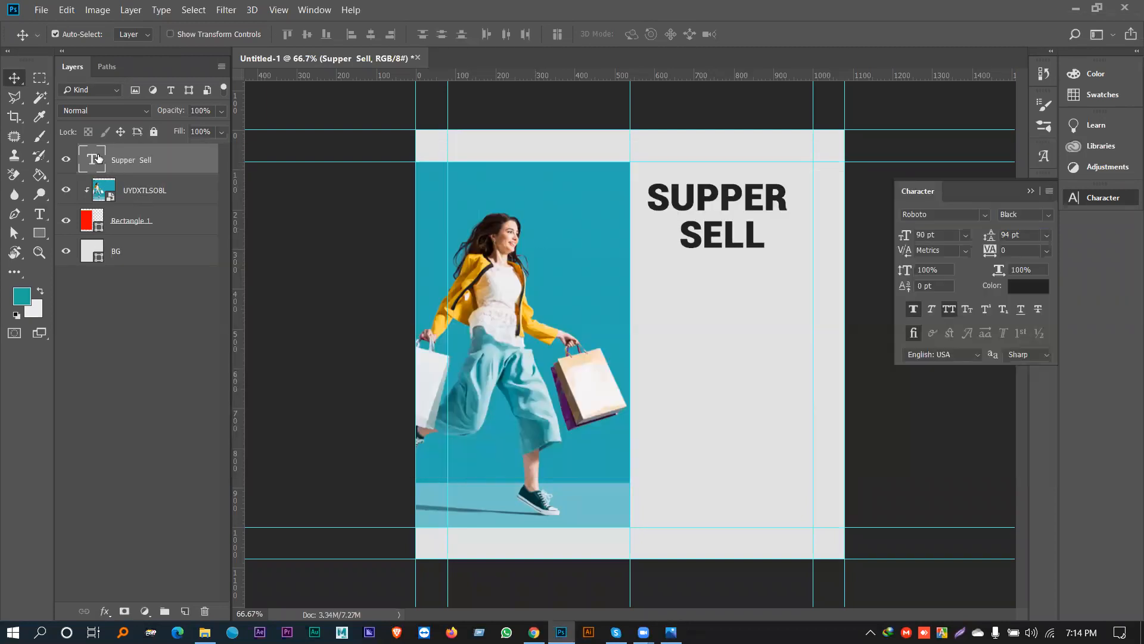
double_click(99, 158)
click(703, 234)
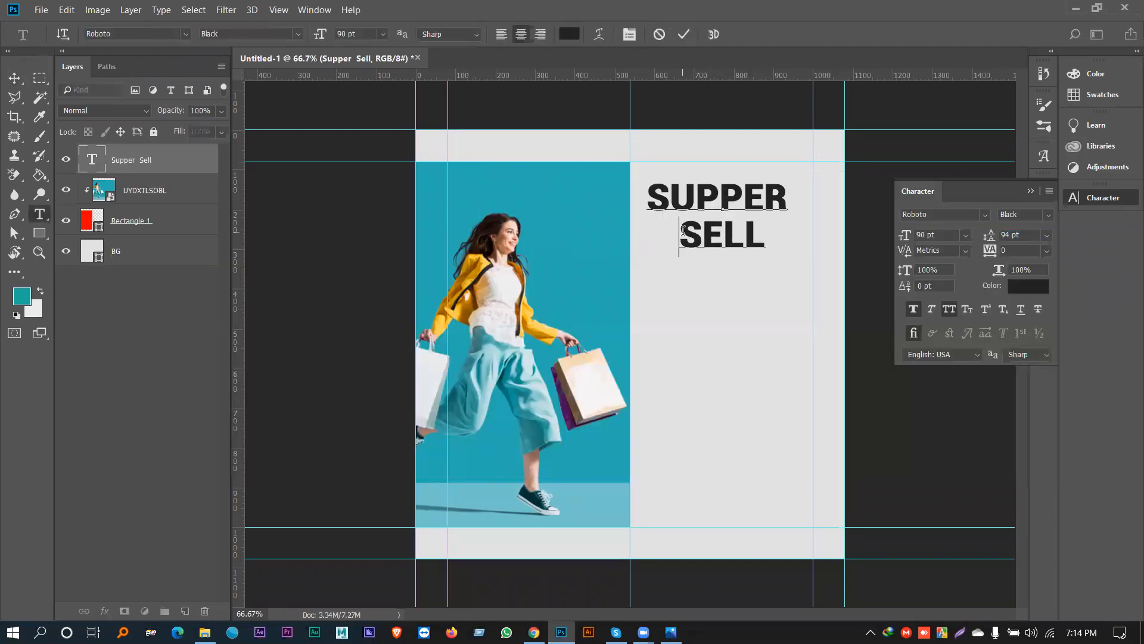
click(703, 234)
click(727, 196)
key(BackSpace)
Step: Change the heading's second line from SELL to SALE and commit the text
click(705, 235)
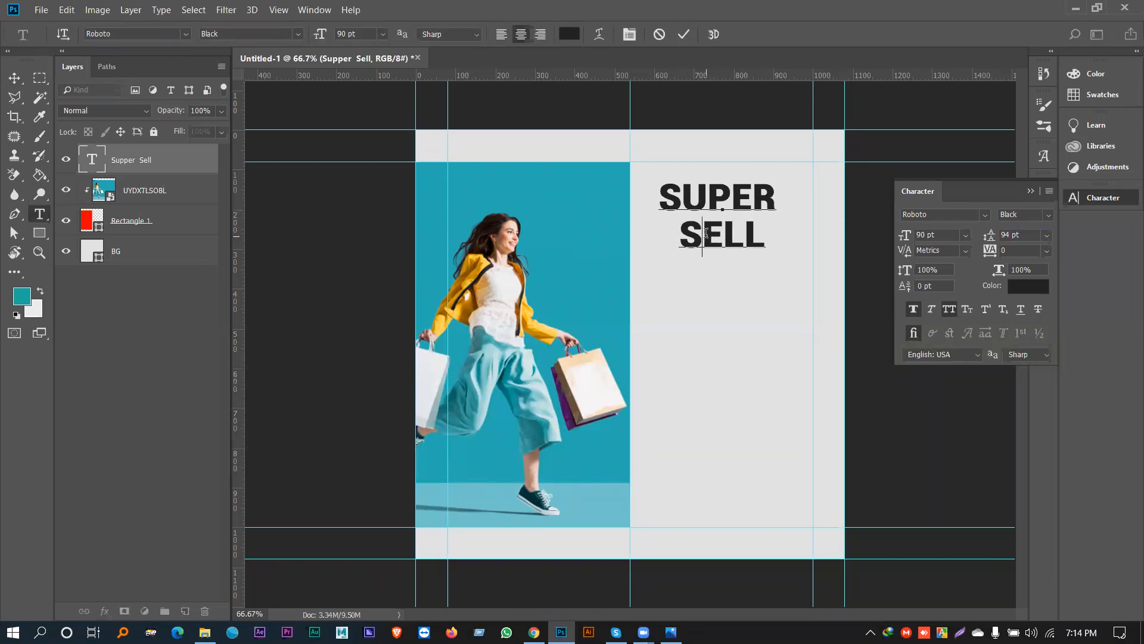
click(736, 232)
key(BackSpace)
drag(734, 233, 721, 233)
text(A)
click(755, 235)
text(E)
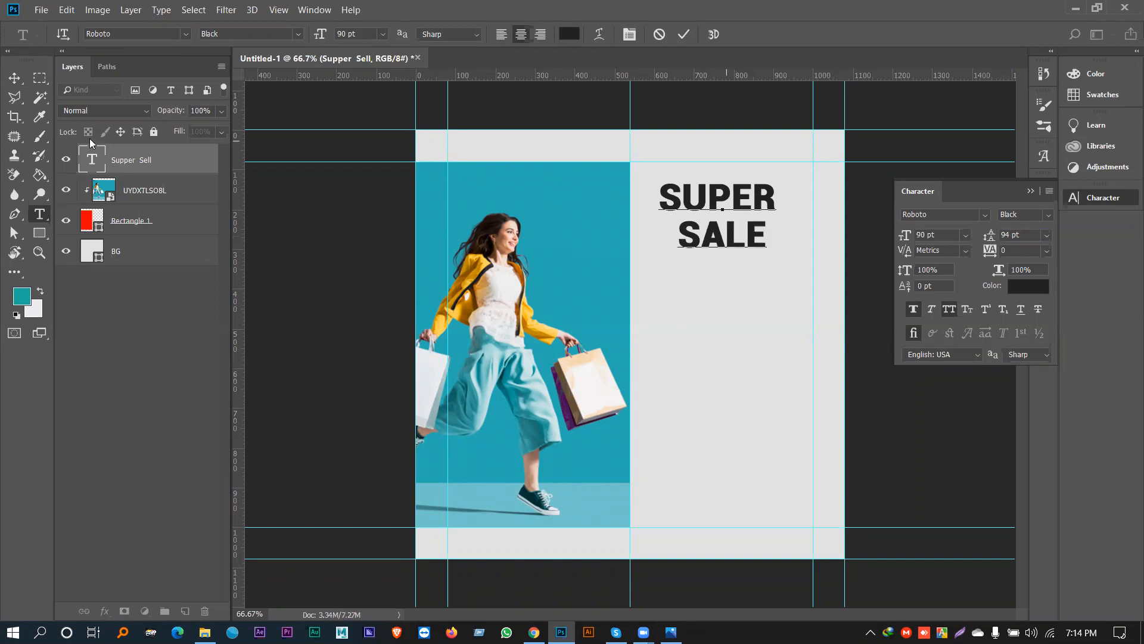
click(12, 77)
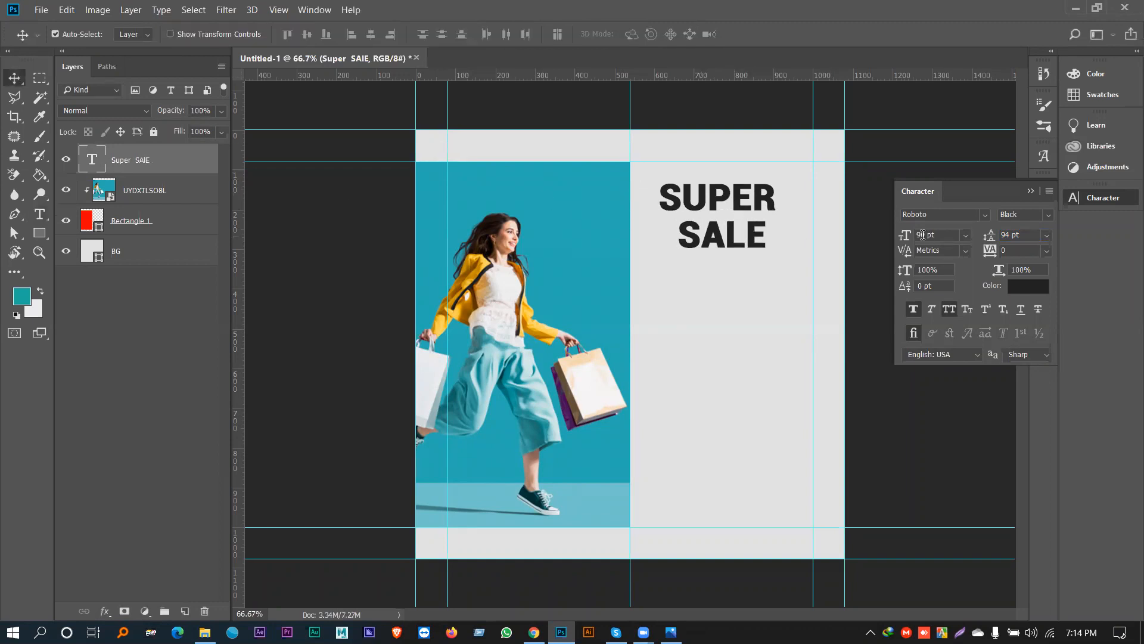
Step: Set the SUPER SALE heading's font size to 100 pt
key(BackSpace)
key(BackSpace)
text(100)
key(Return)
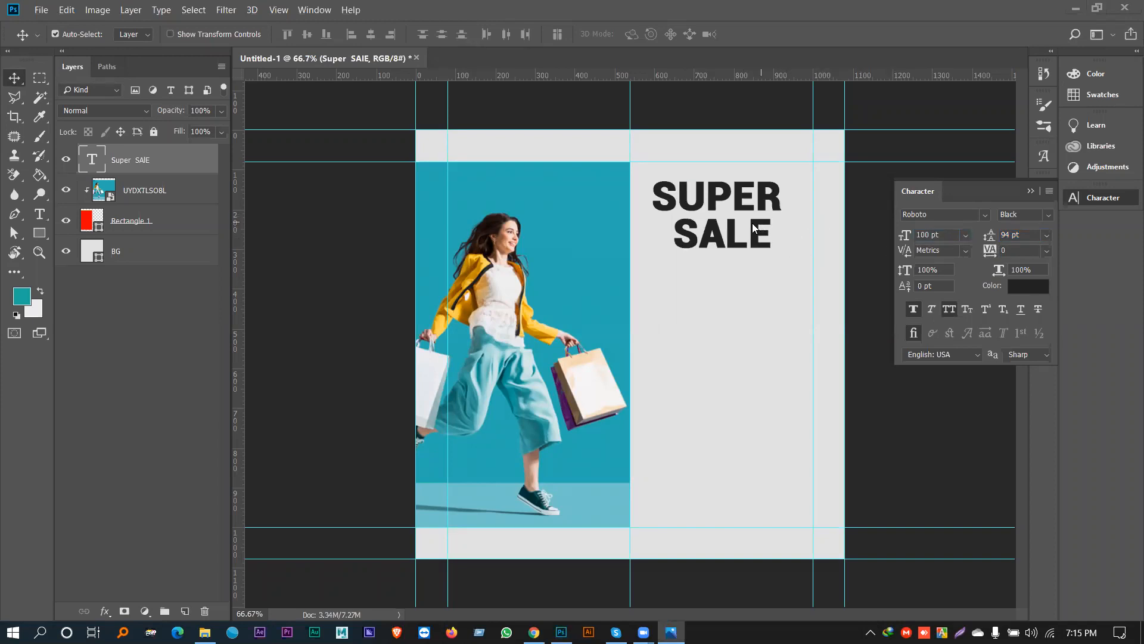
Step: Check the reference post in Chrome, then draw an ellipse beneath the heading on the canvas, layered directly above BG
key(alt+Tab)
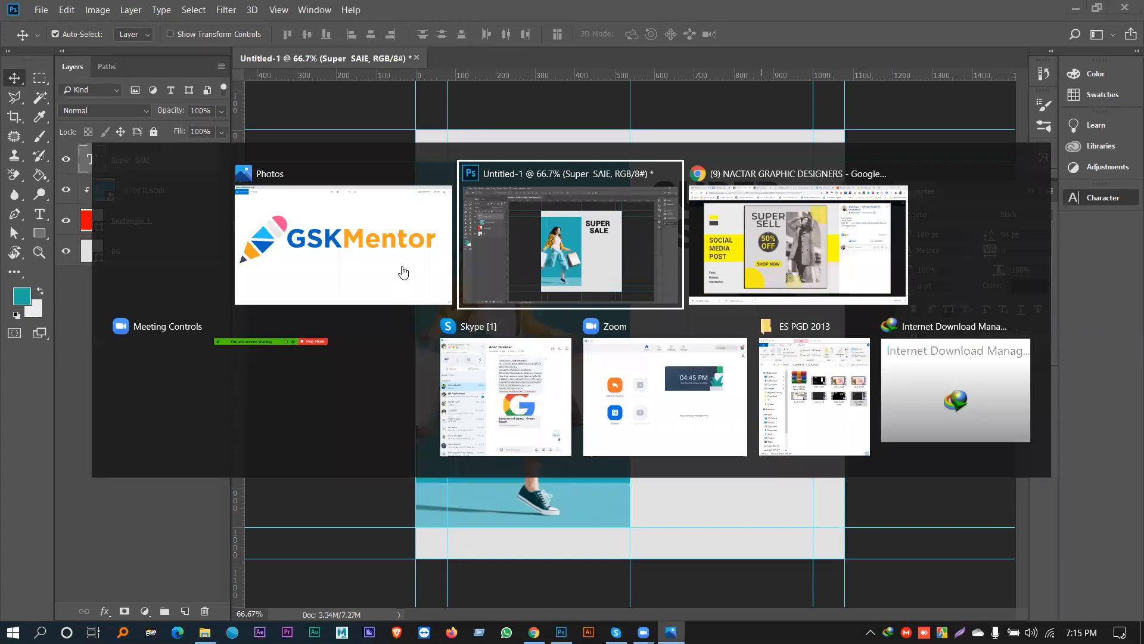
key(alt+Tab)
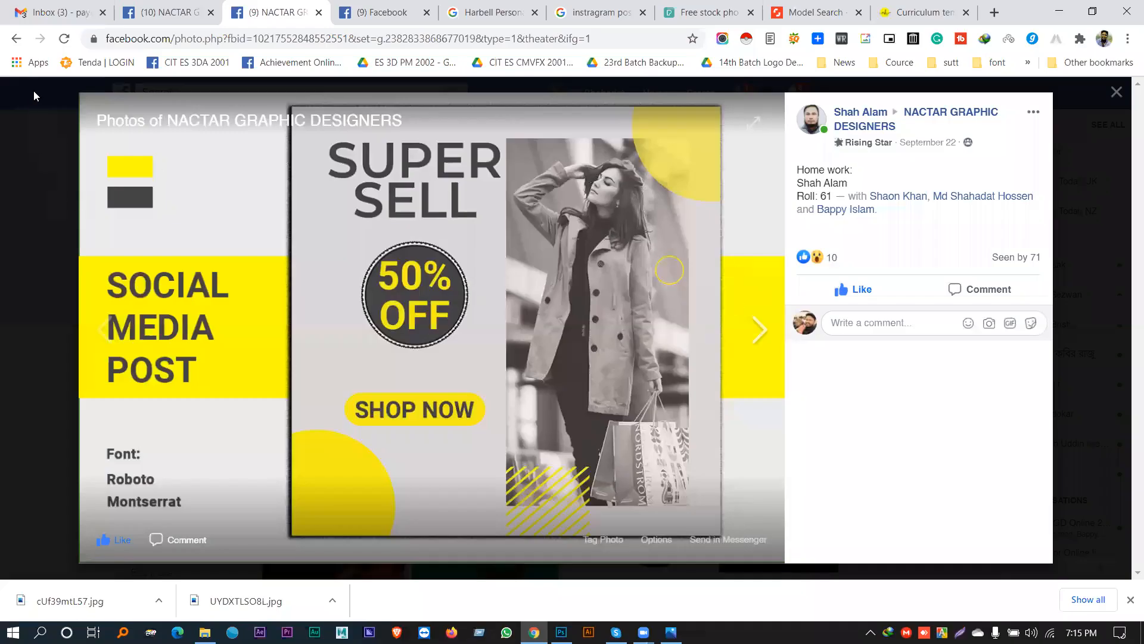
key(alt+Tab)
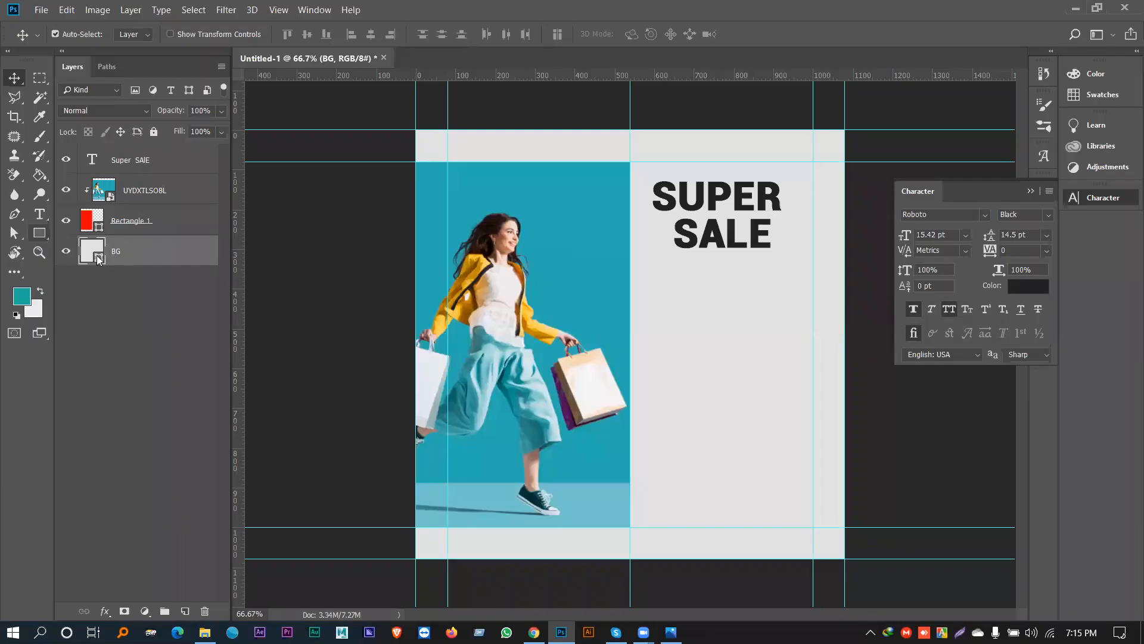
key(shift+u)
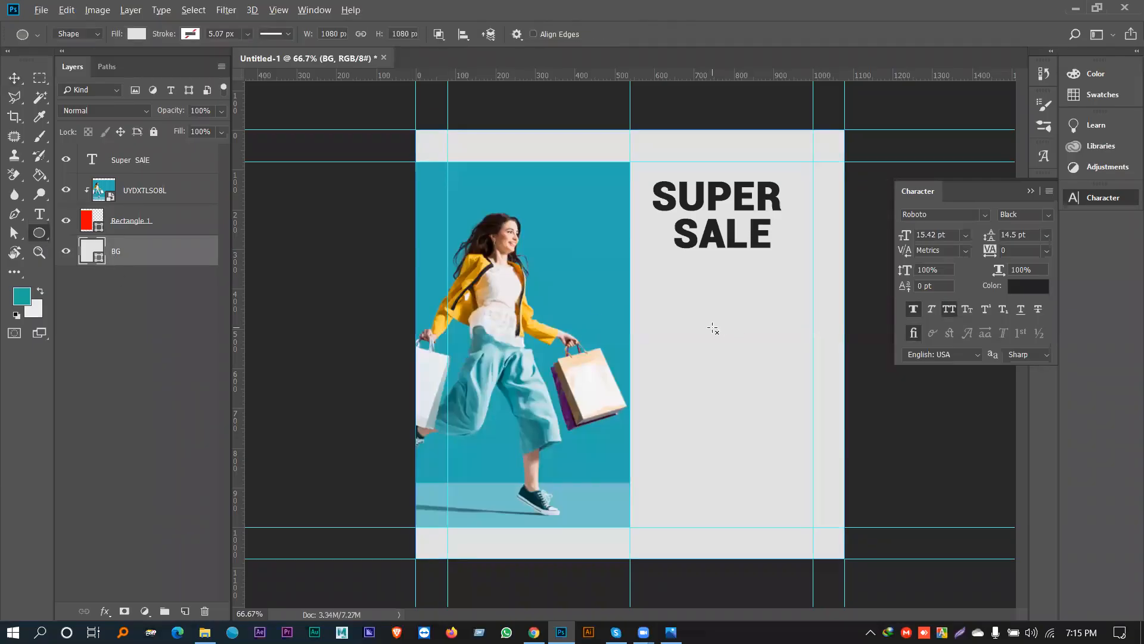
drag(713, 326, 779, 386)
click(21, 80)
Step: Remove the trailing space after SUPER in the heading's first line and commit the text
double_click(91, 160)
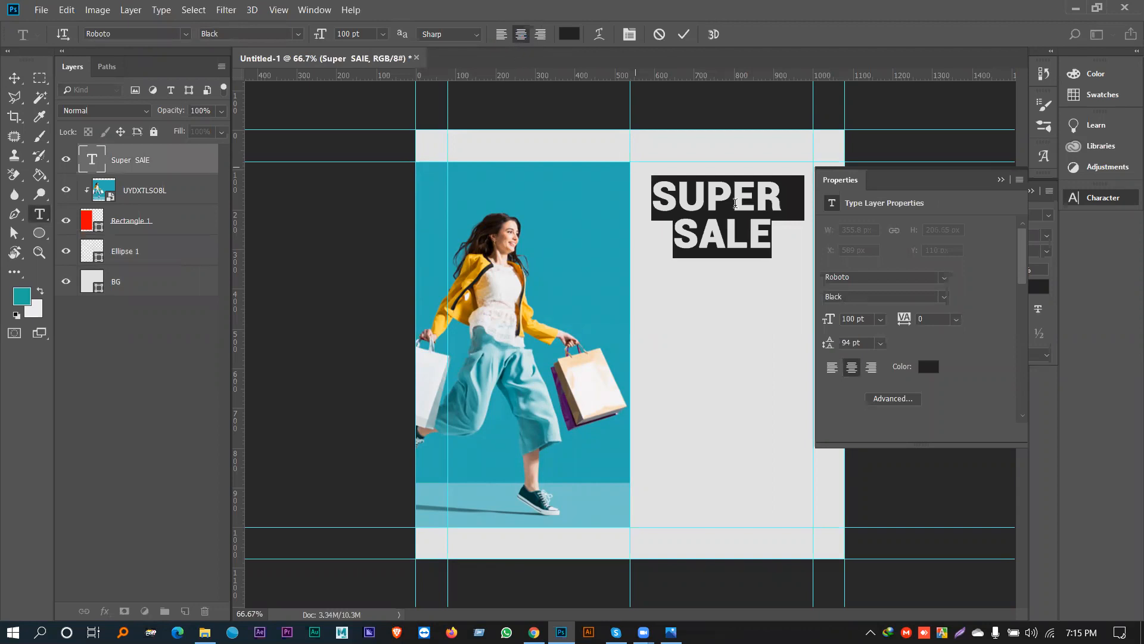
click(779, 203)
key(BackSpace)
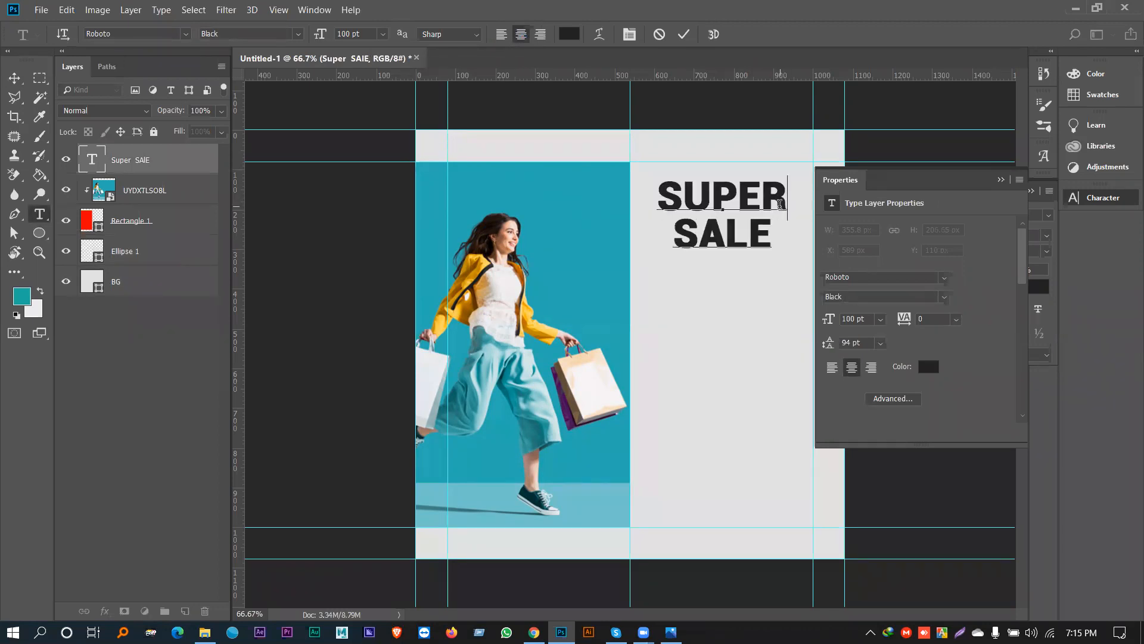
click(14, 78)
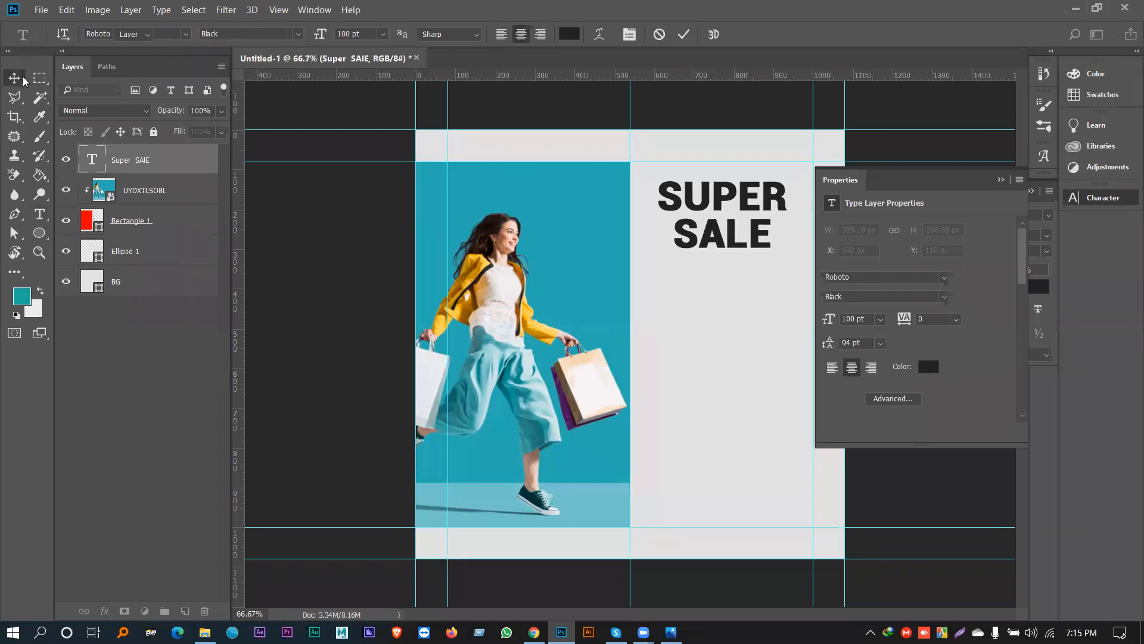
click(1001, 179)
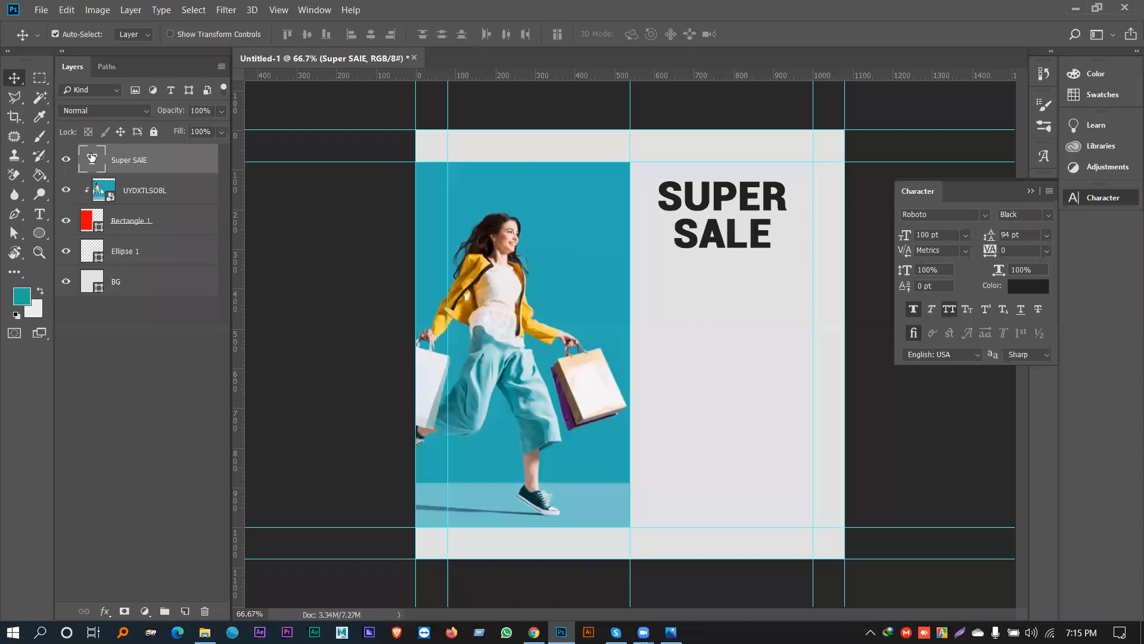
key(t)
click(786, 201)
key(Delete)
key(Return)
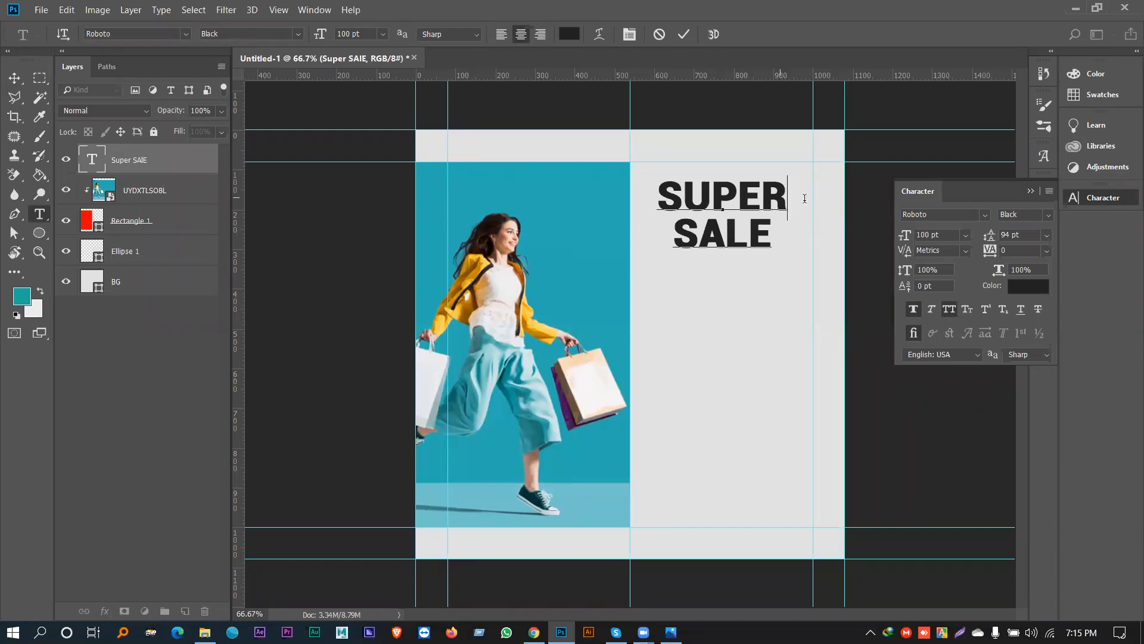
double_click(768, 195)
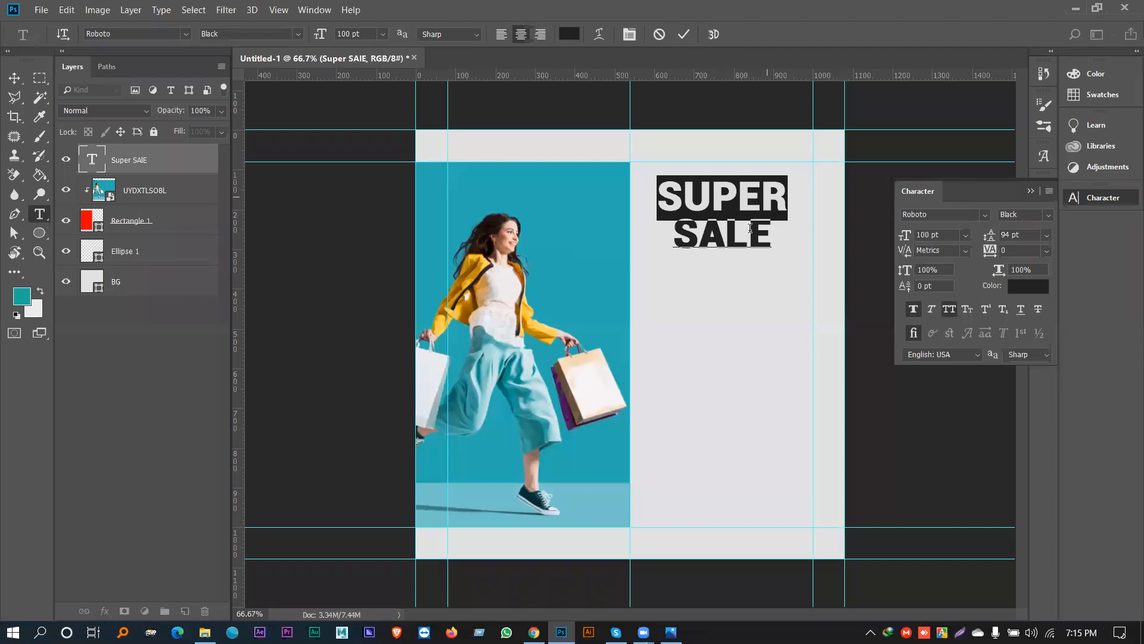
key(ctrl+Return)
key(v)
Step: Delete the existing ellipse and draw a new circle about 308 px wide below the heading, above all other layers
click(723, 324)
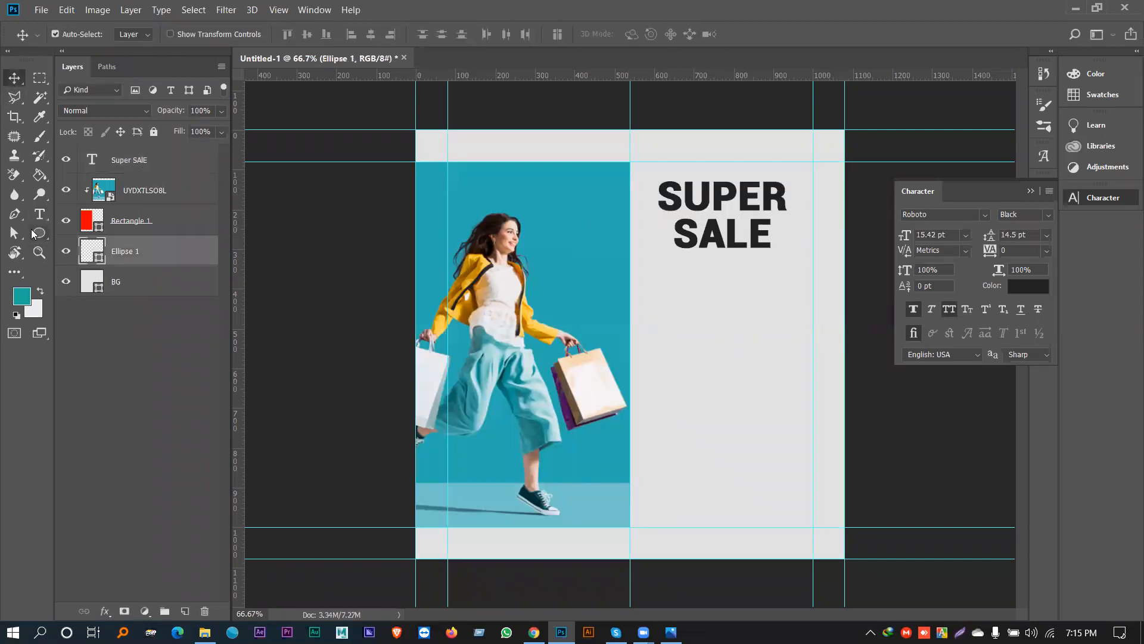
click(36, 233)
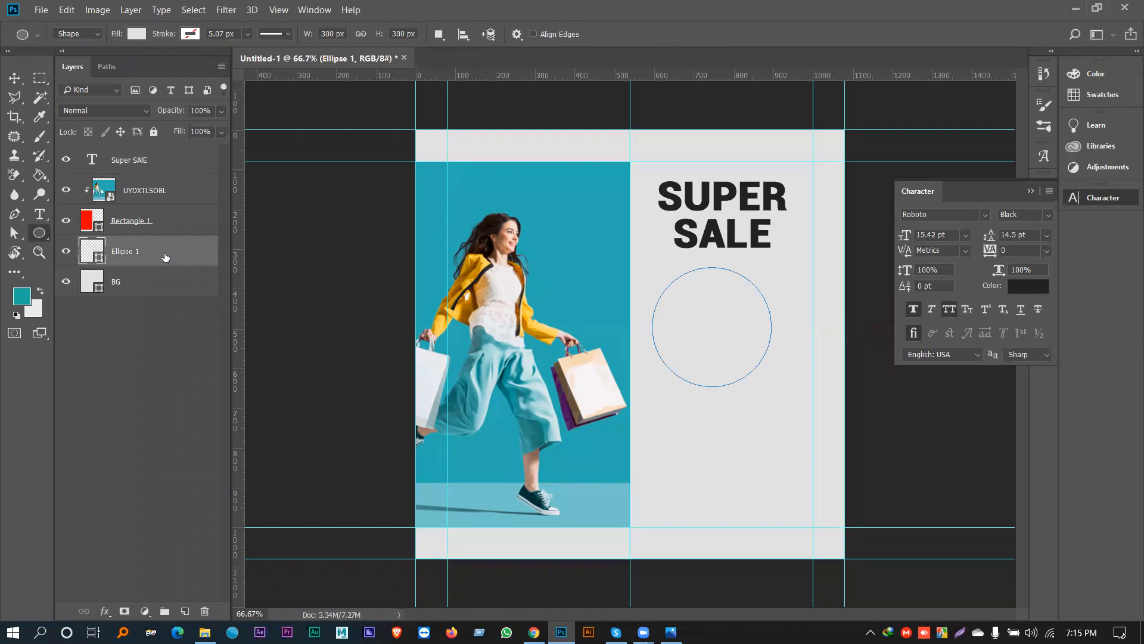
key(Delete)
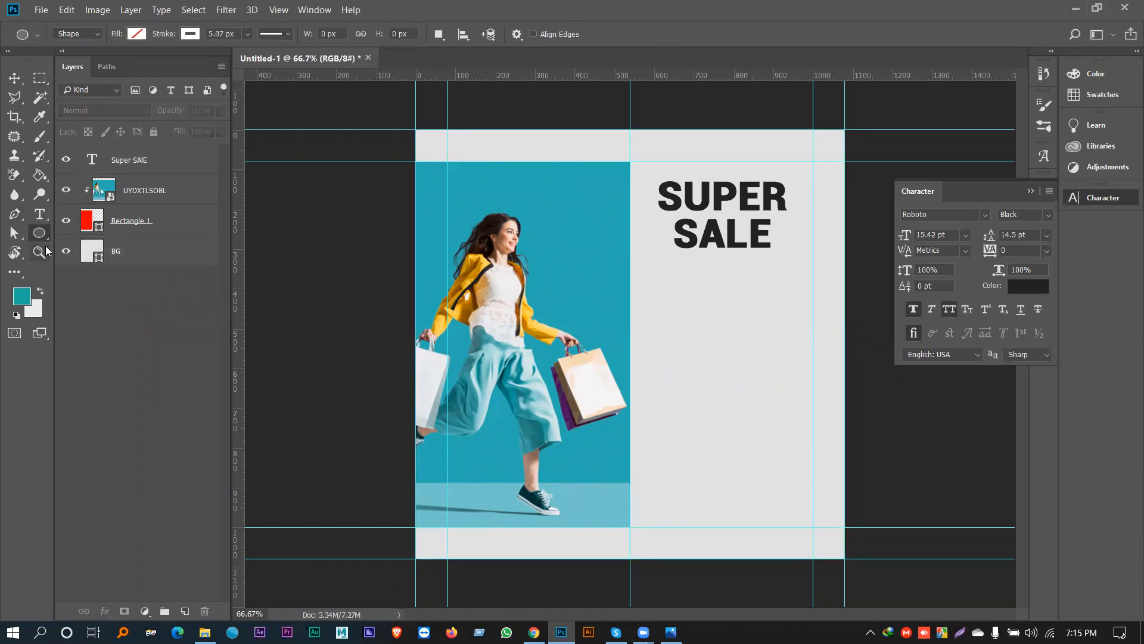
drag(718, 320, 793, 380)
key(v)
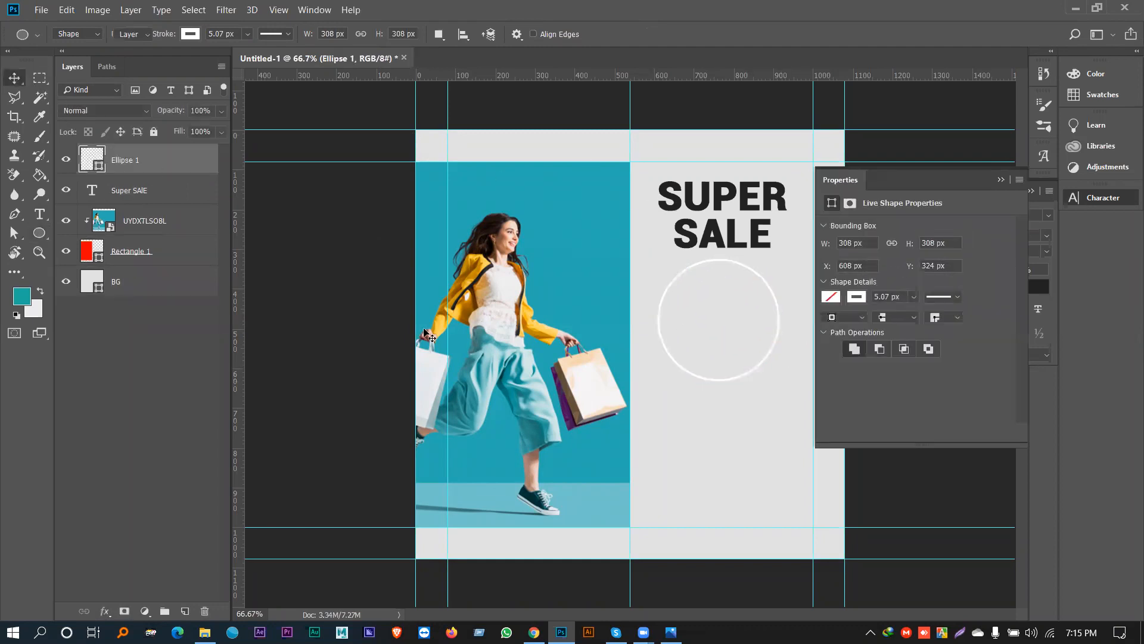
drag(727, 314, 727, 338)
key(ctrl+z)
click(855, 275)
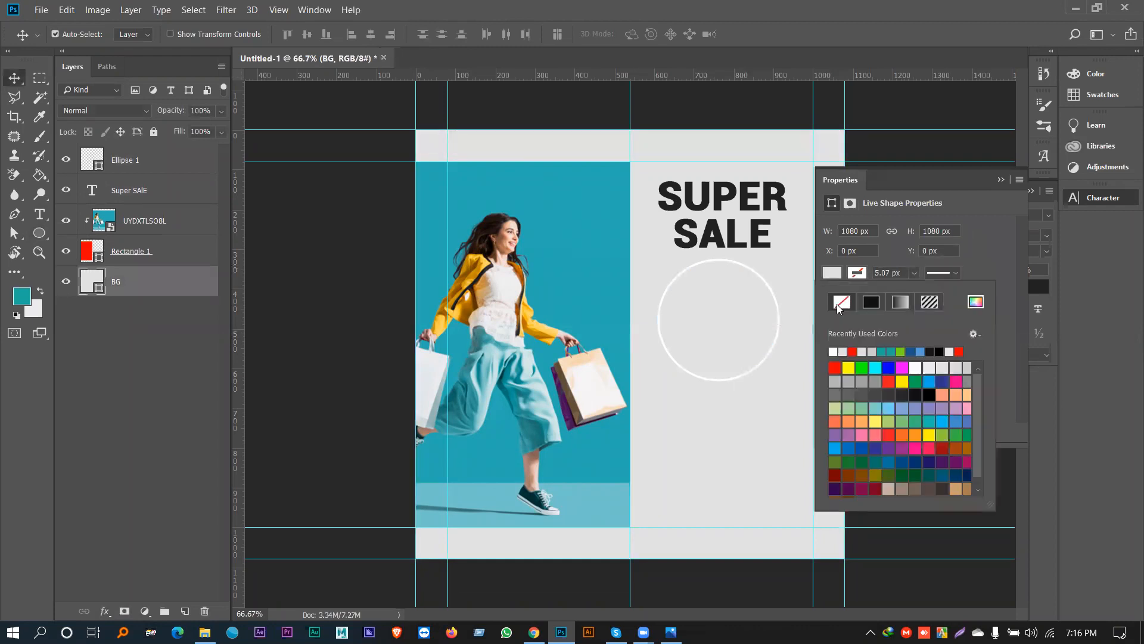
click(832, 272)
click(832, 272)
click(893, 351)
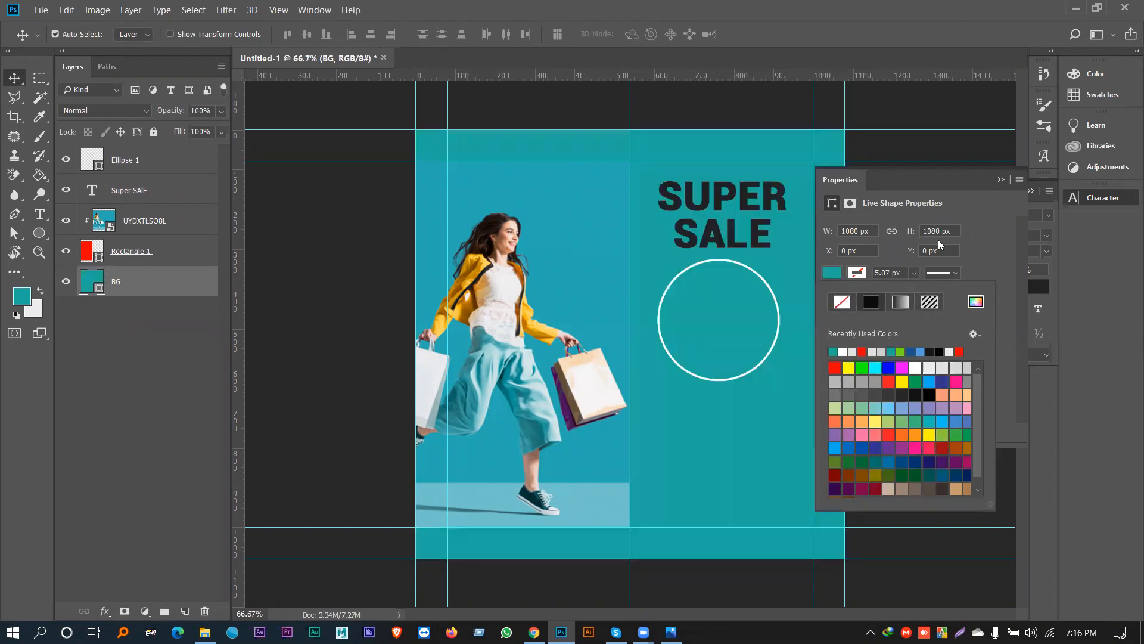
click(655, 247)
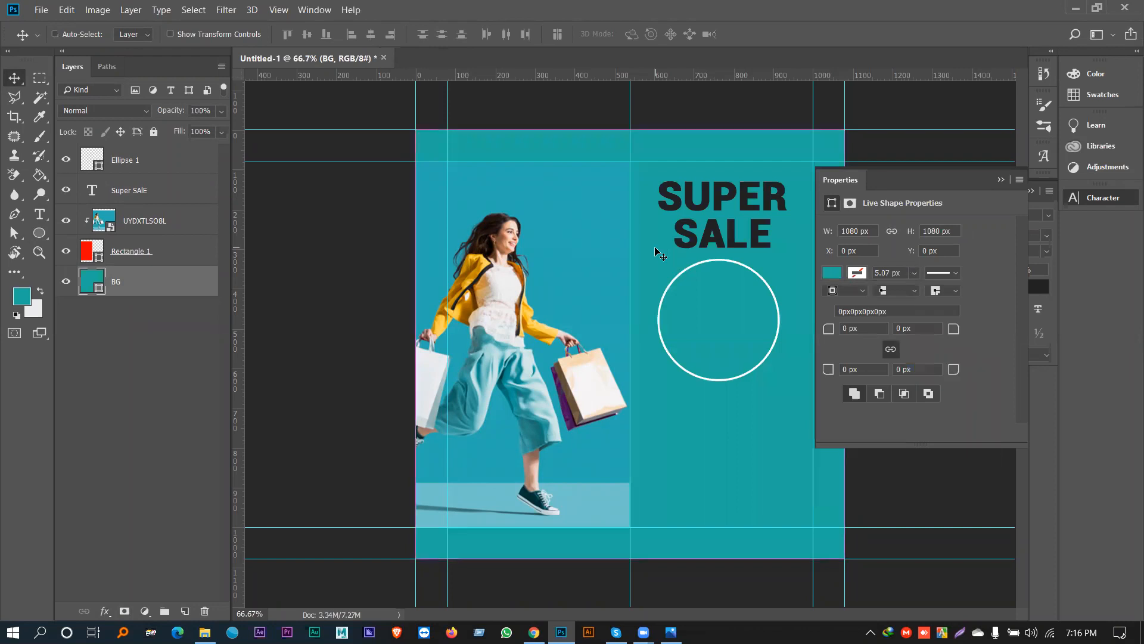
key(ctrl+z)
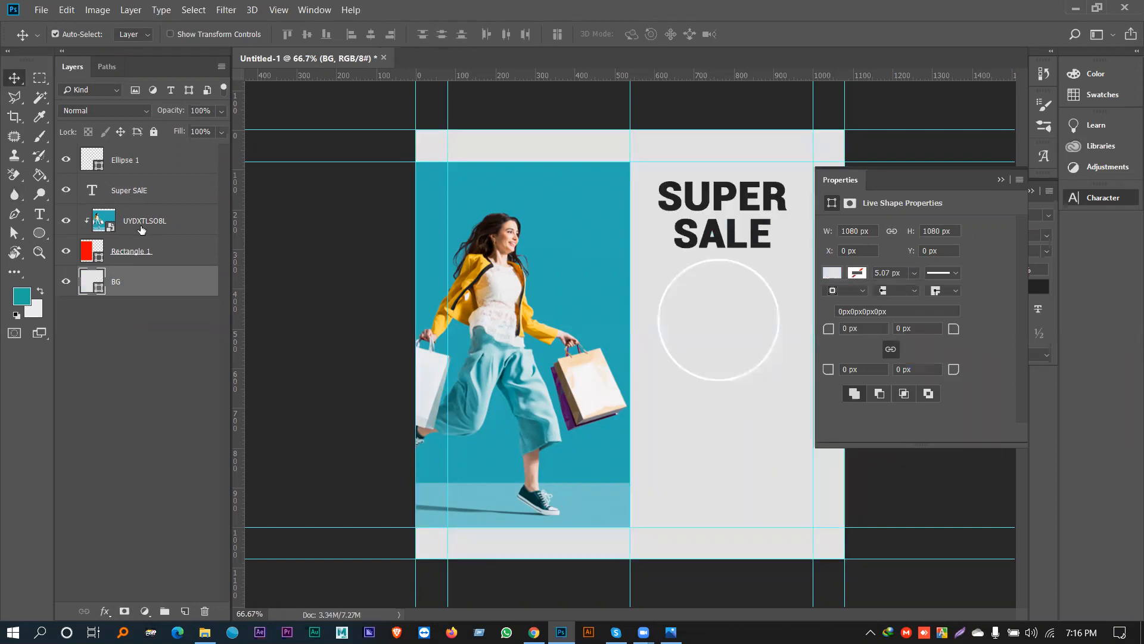
Step: Fill the circle with teal, remove its stroke, and move it slightly lower beneath the heading
click(117, 162)
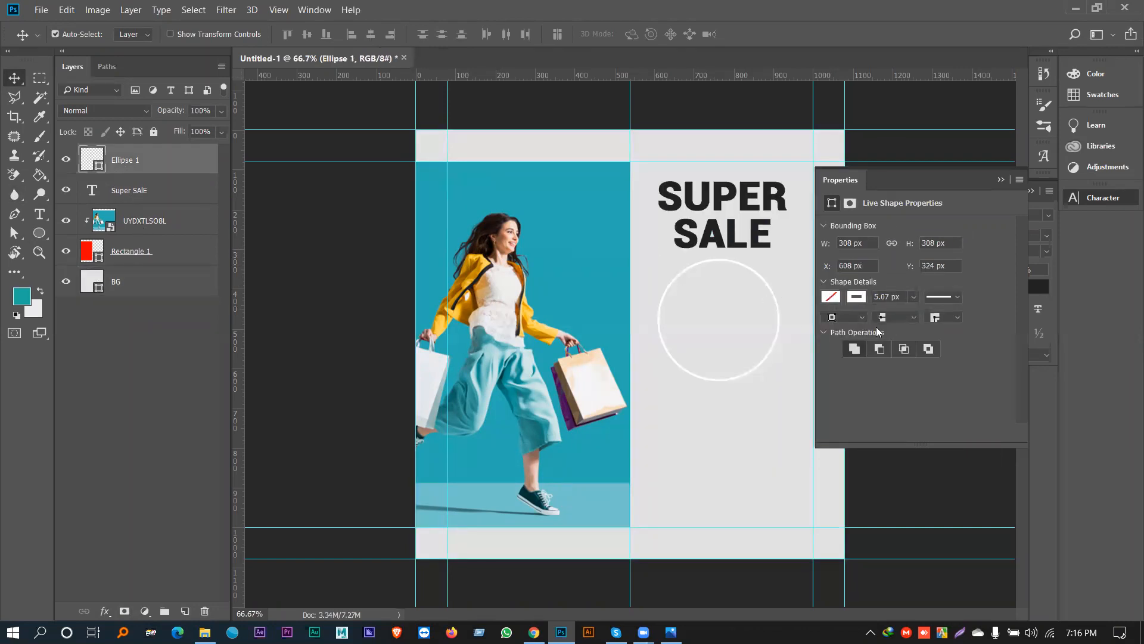
click(833, 298)
click(833, 376)
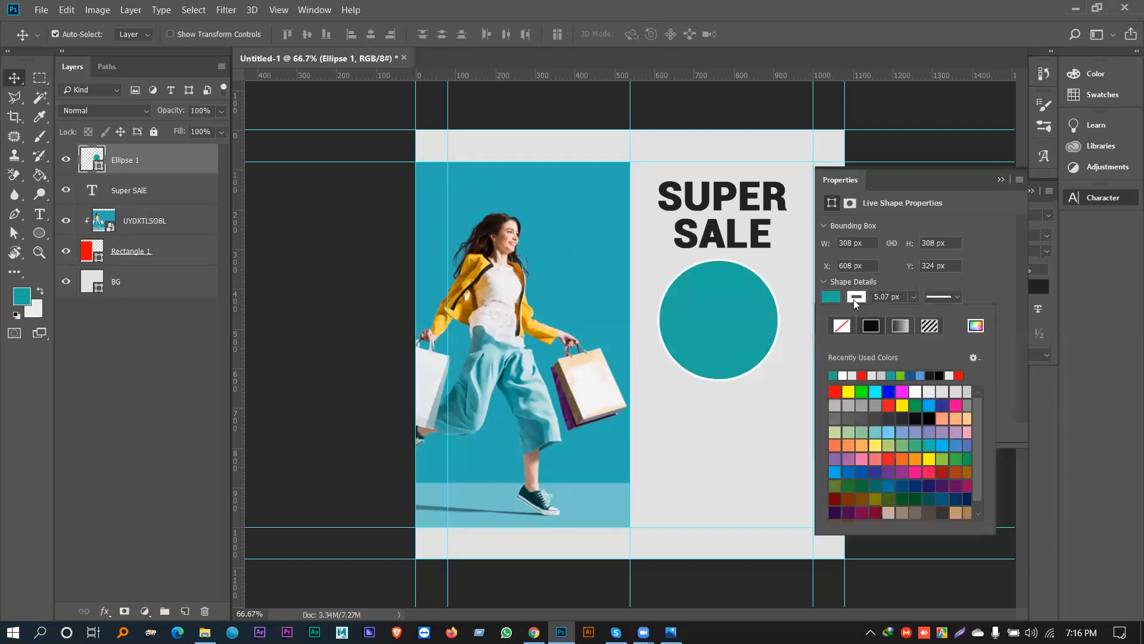
click(841, 325)
click(1001, 180)
drag(742, 311, 738, 338)
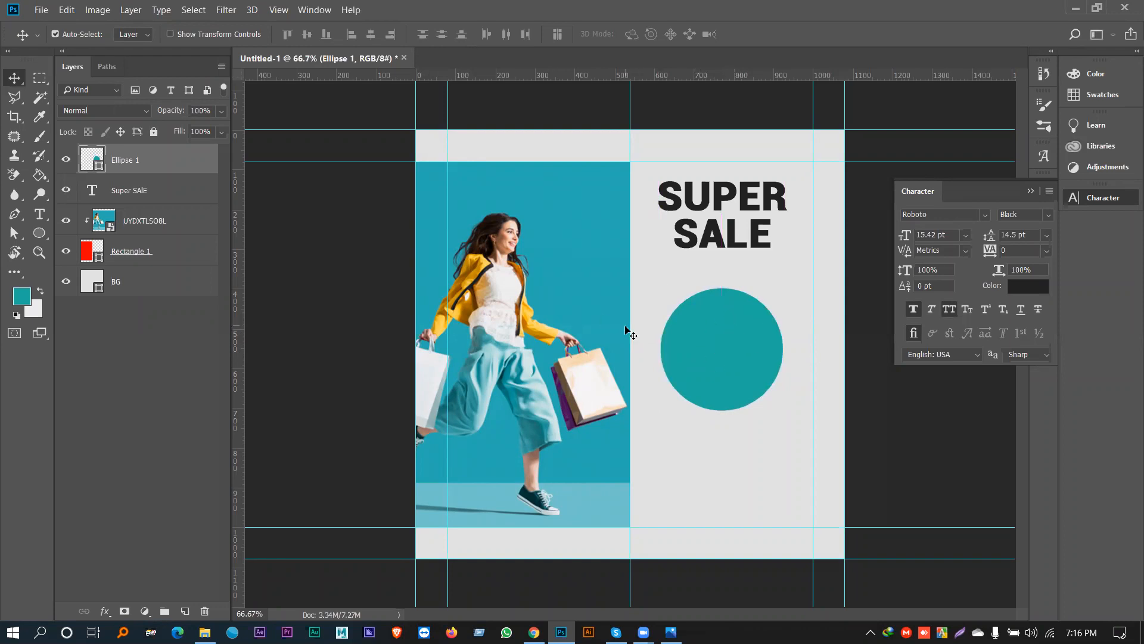
Step: Check the reference post in Chrome, then recolor the circle with the blue sampled from the photo's background
key(alt+Tab)
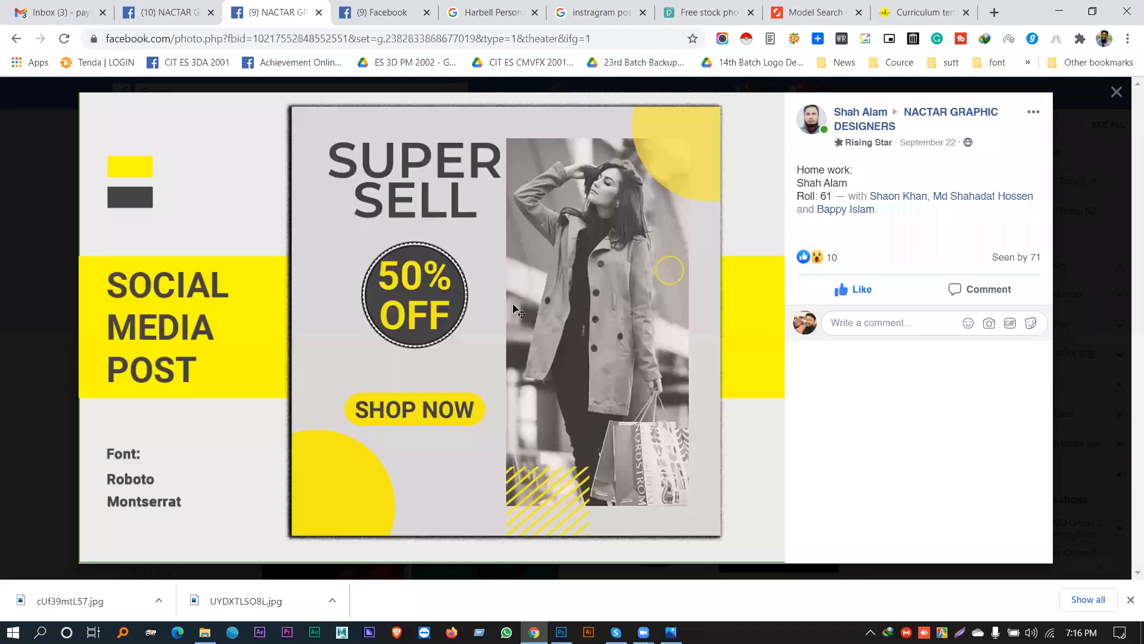
key(alt+Tab)
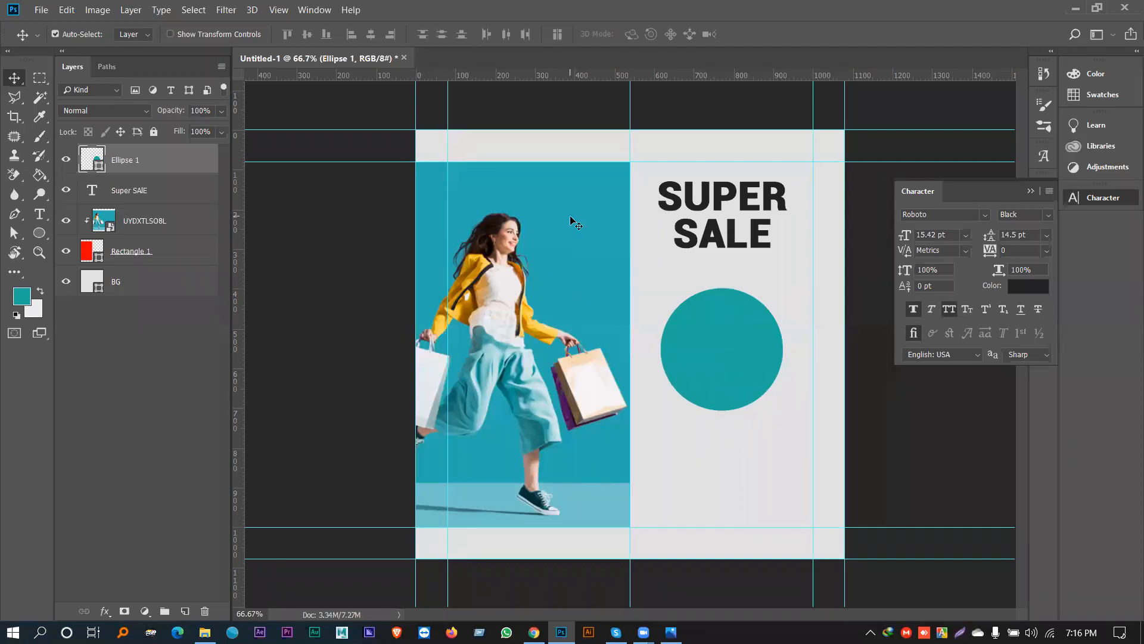
key(i)
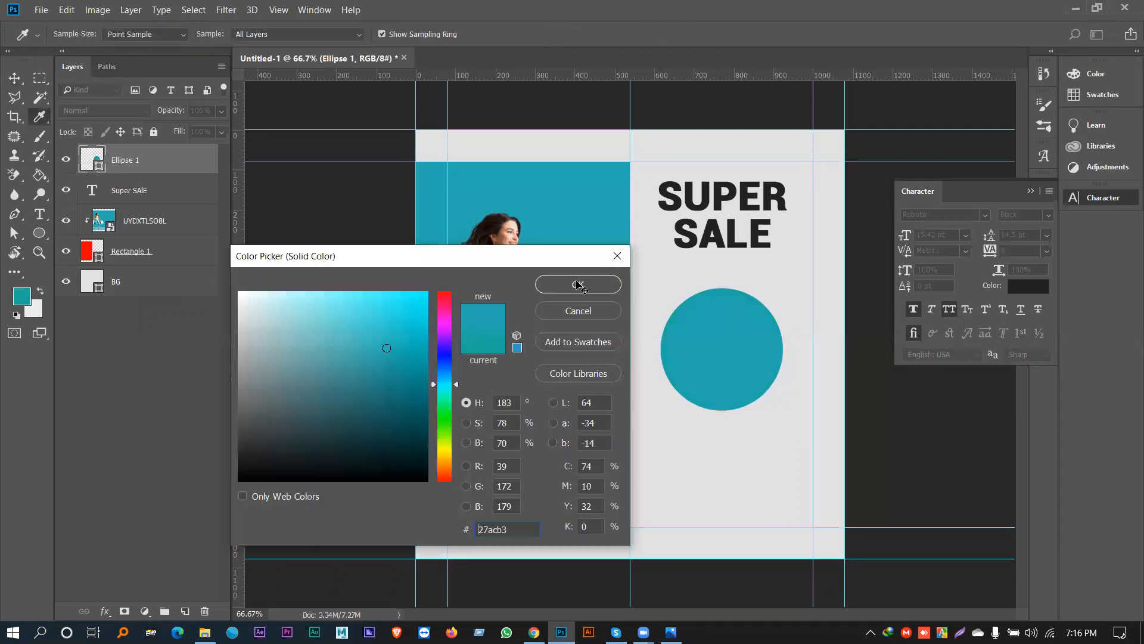
click(578, 284)
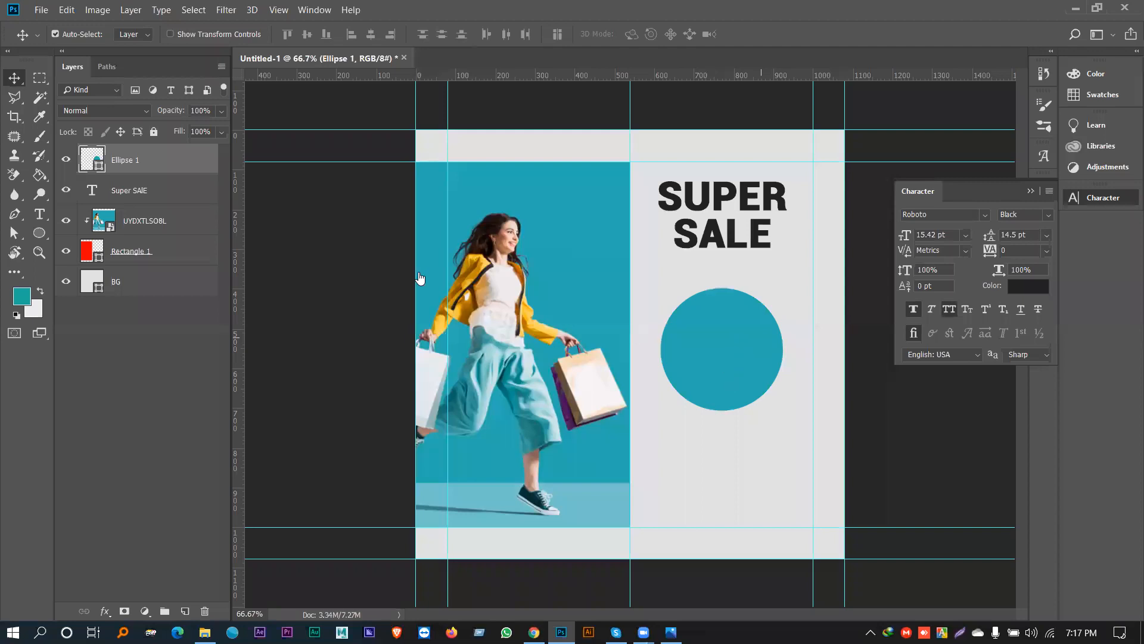
Step: Check the reference post's badge, then duplicate the circle and scale the copy to 113.31% around its center
key(alt+Tab)
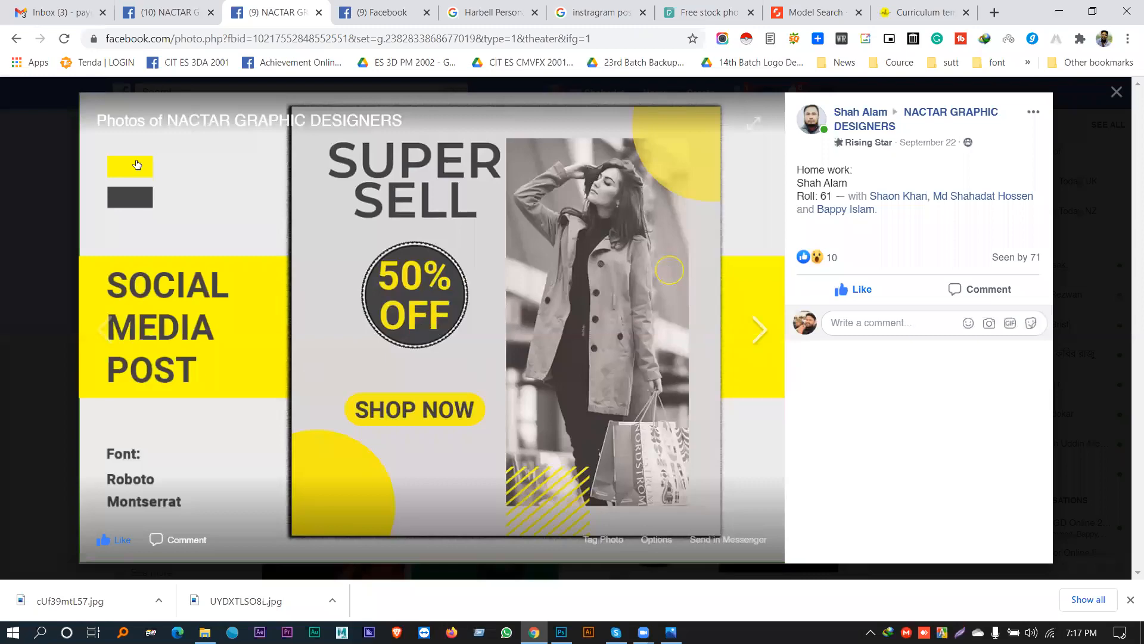
key(alt+Tab)
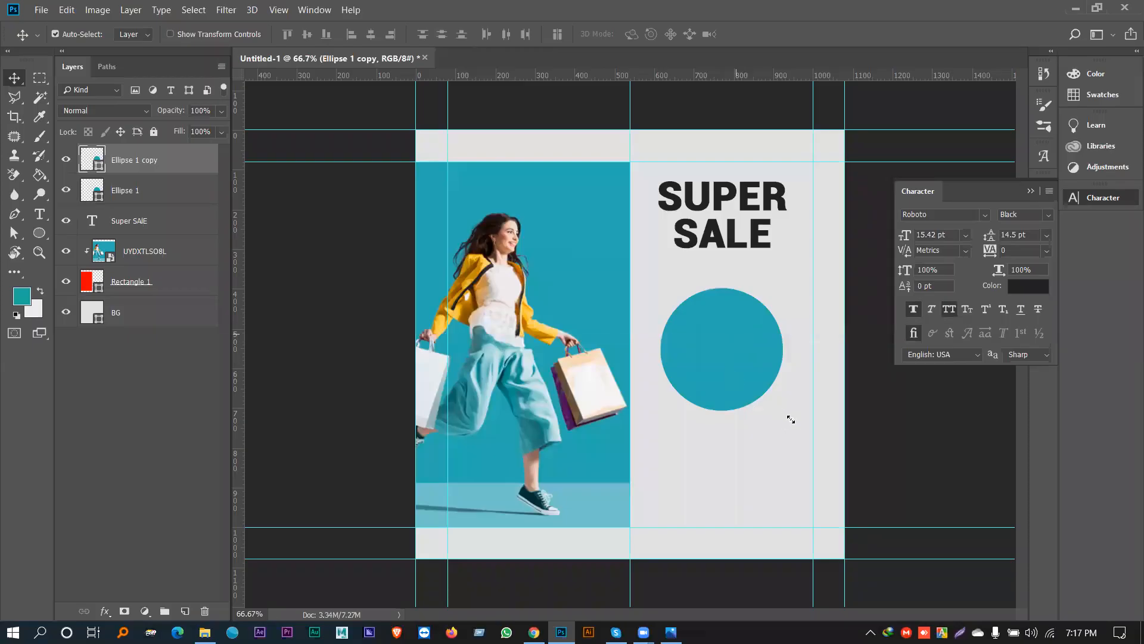
drag(791, 419, 781, 424)
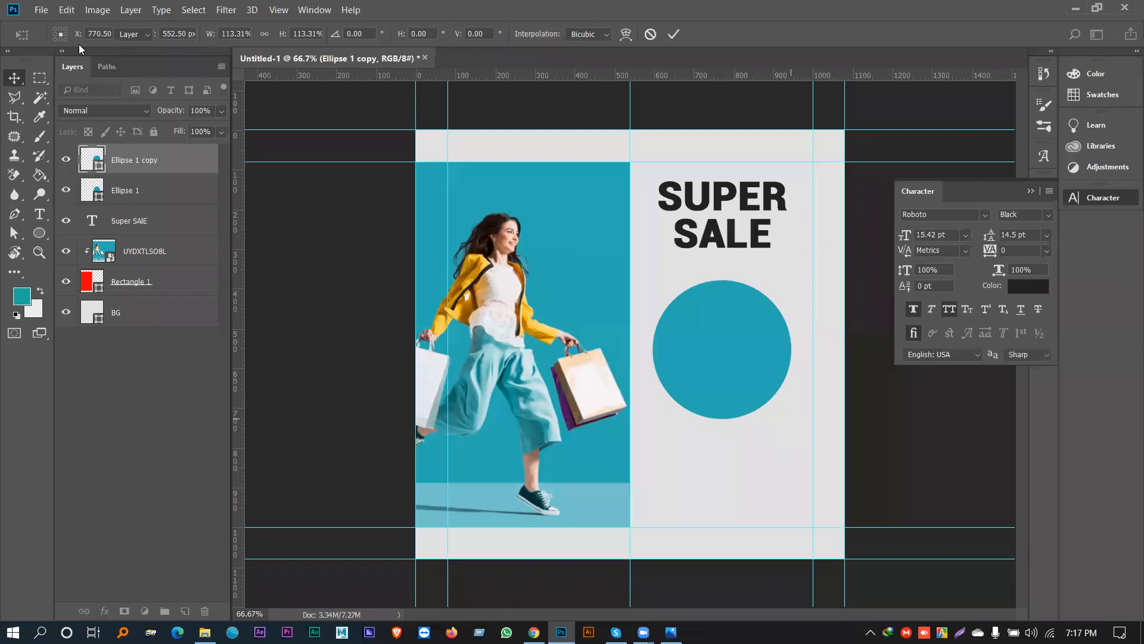
key(Return)
Step: Remove the enlarged circle copy's fill and give it a near-black outline
key(u)
click(136, 34)
click(73, 62)
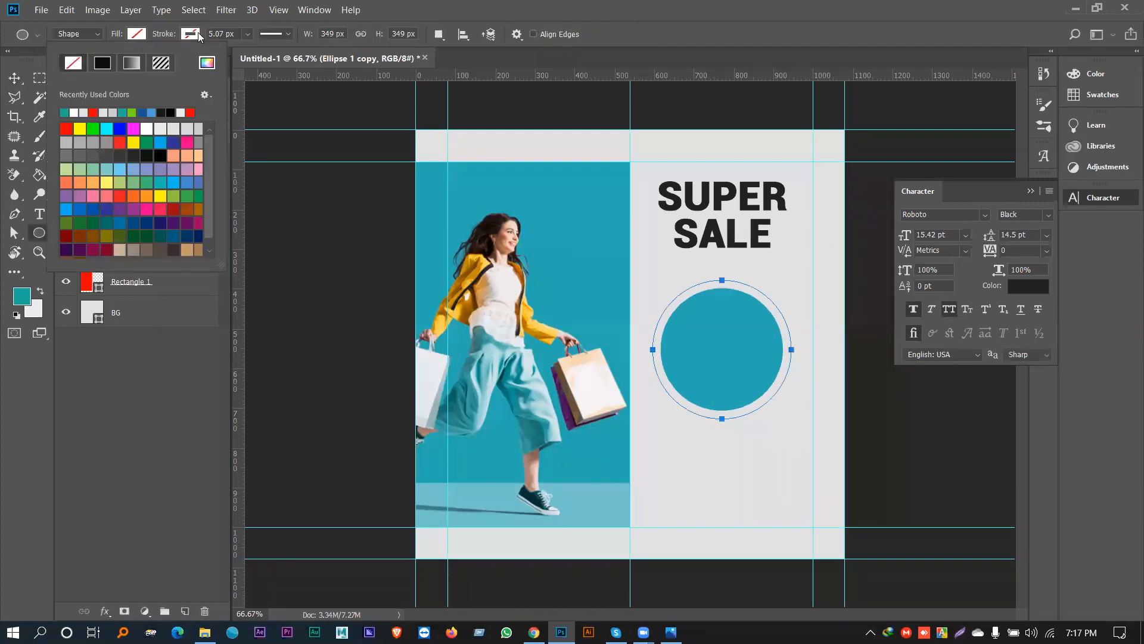
click(188, 34)
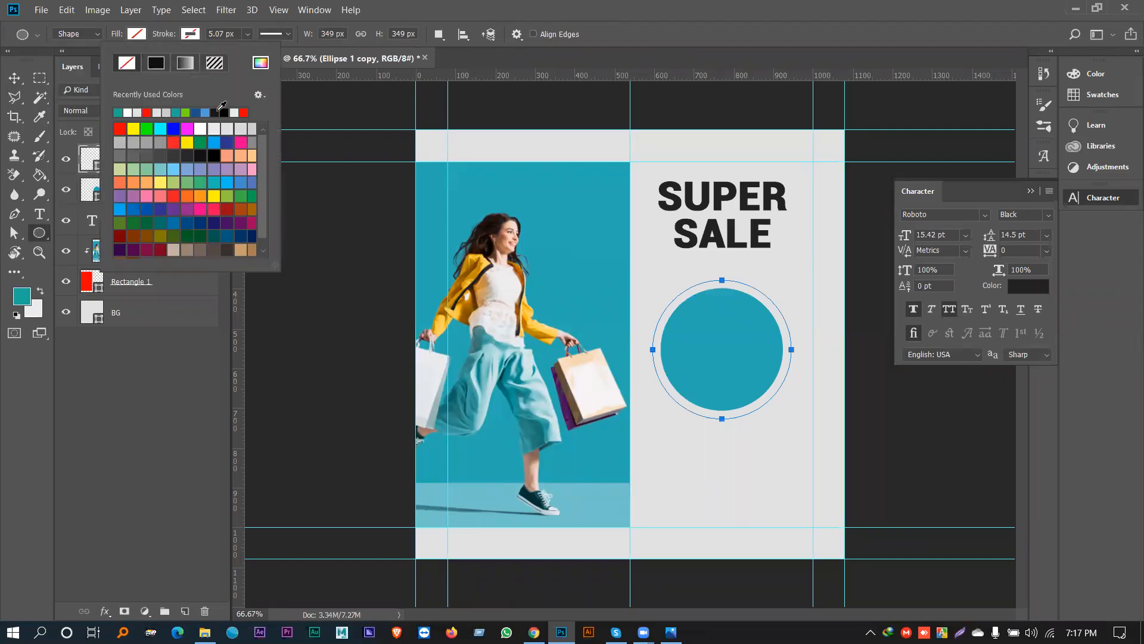
click(215, 111)
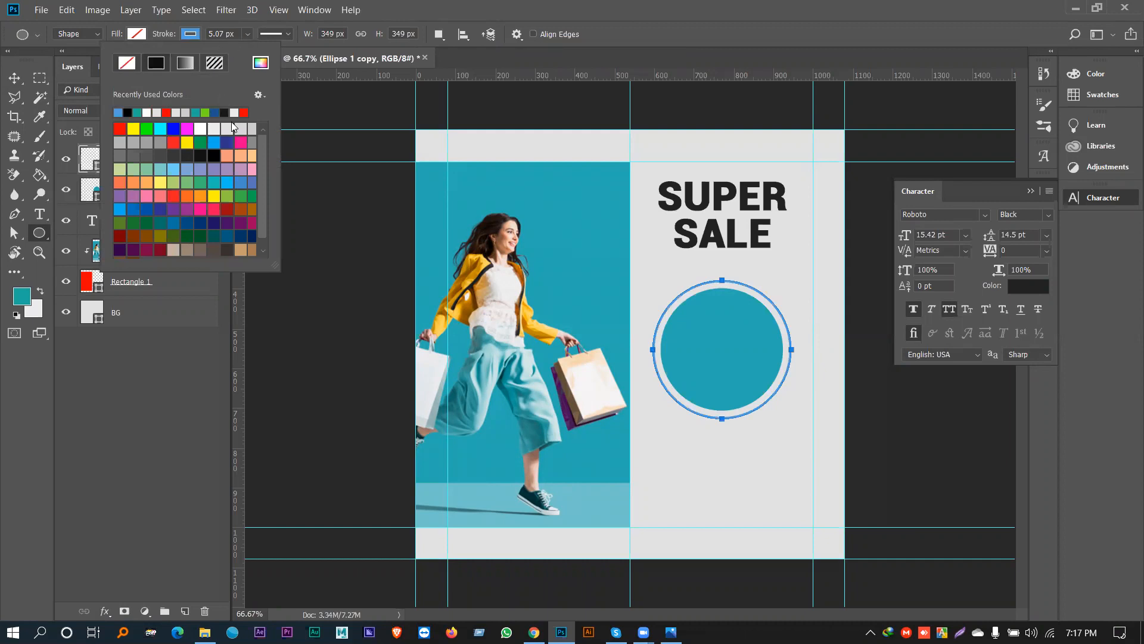
click(225, 112)
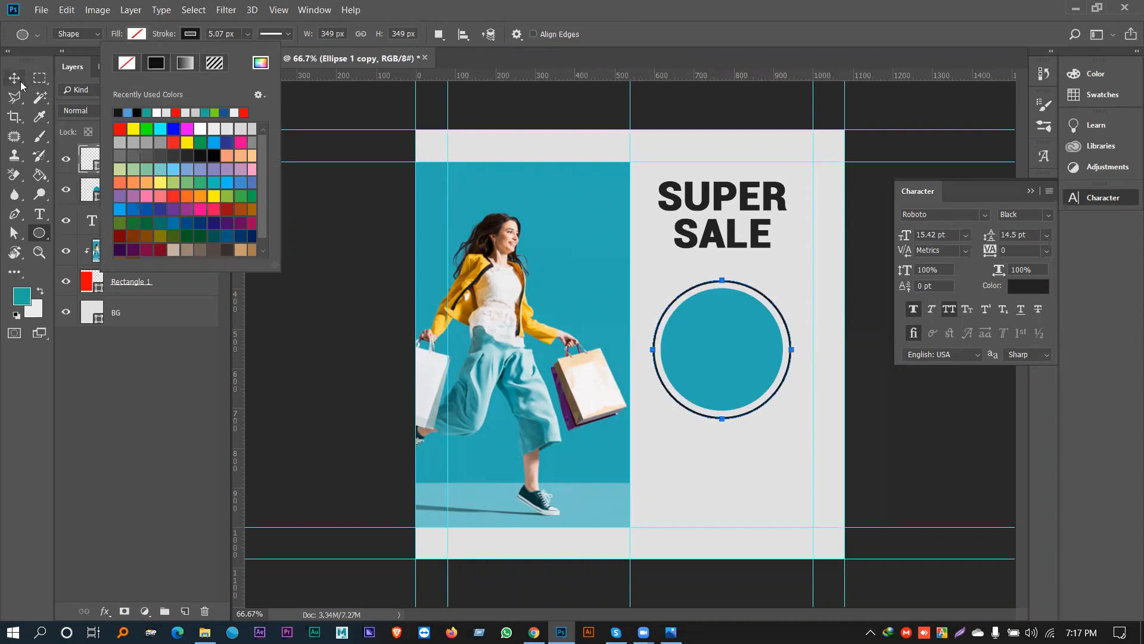
key(Escape)
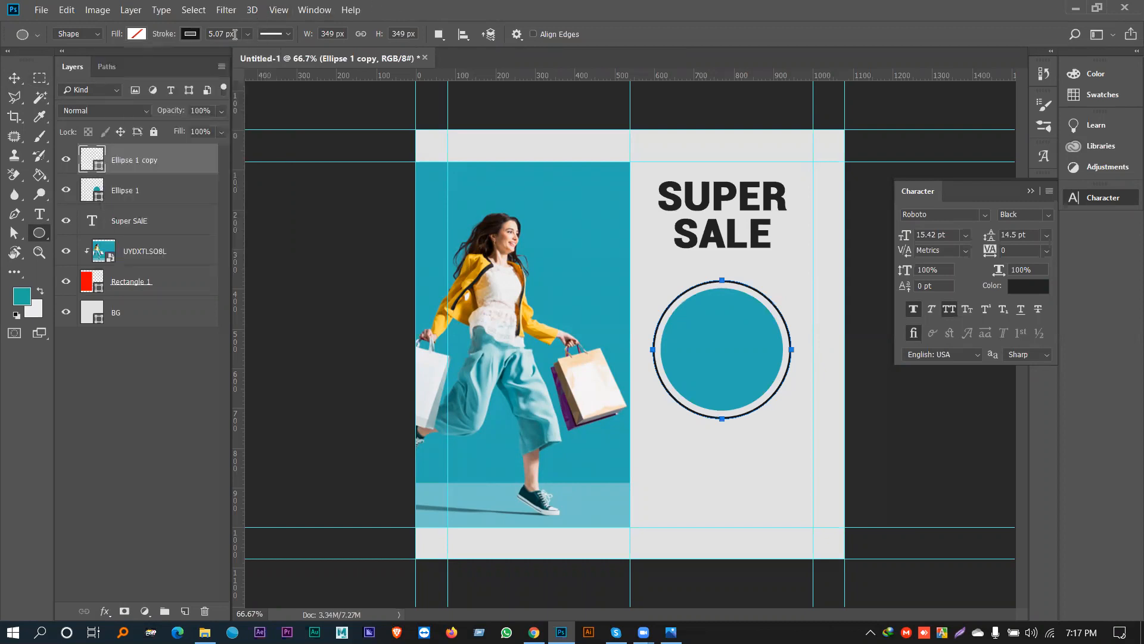
Step: Change the outer ring's stroke style to dashed and deselect it
click(184, 38)
click(168, 35)
click(274, 33)
click(260, 105)
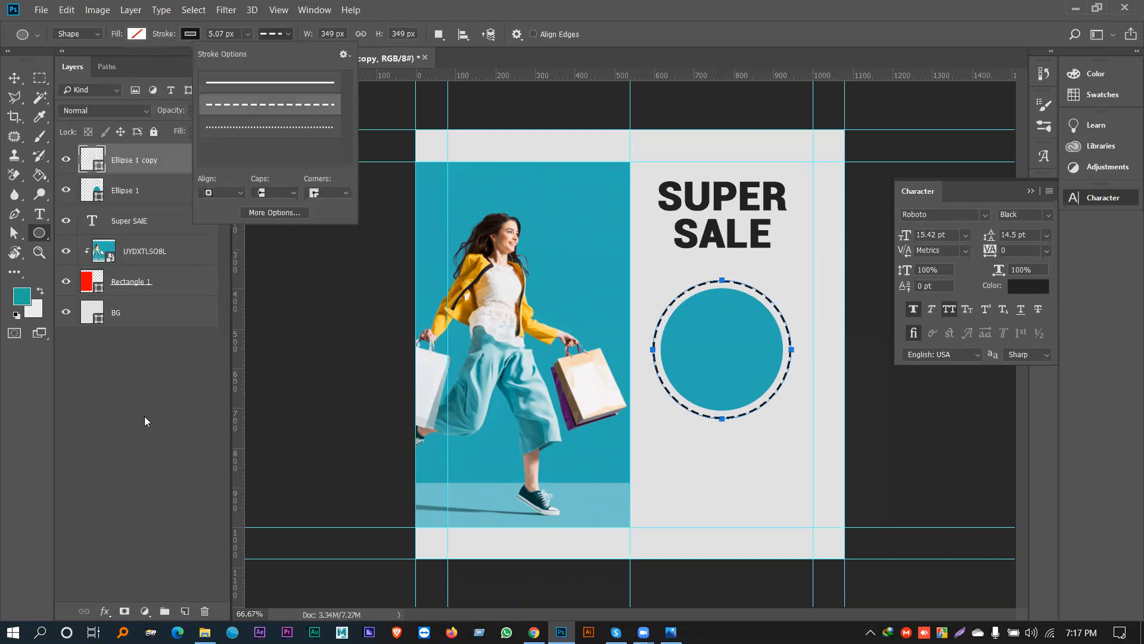
click(151, 371)
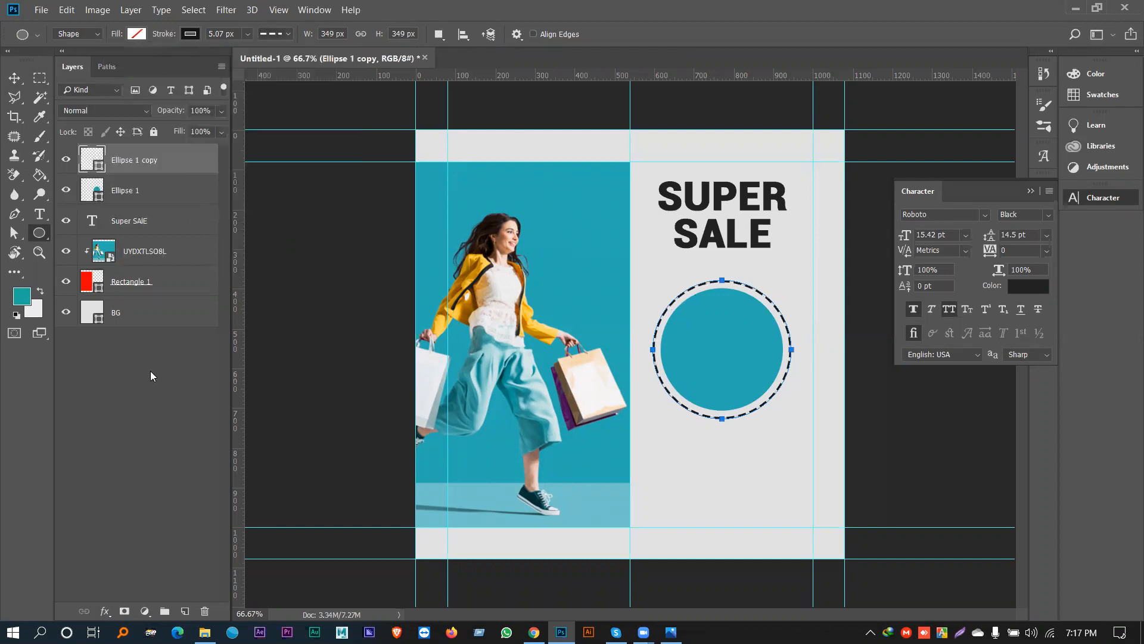
click(14, 79)
click(314, 331)
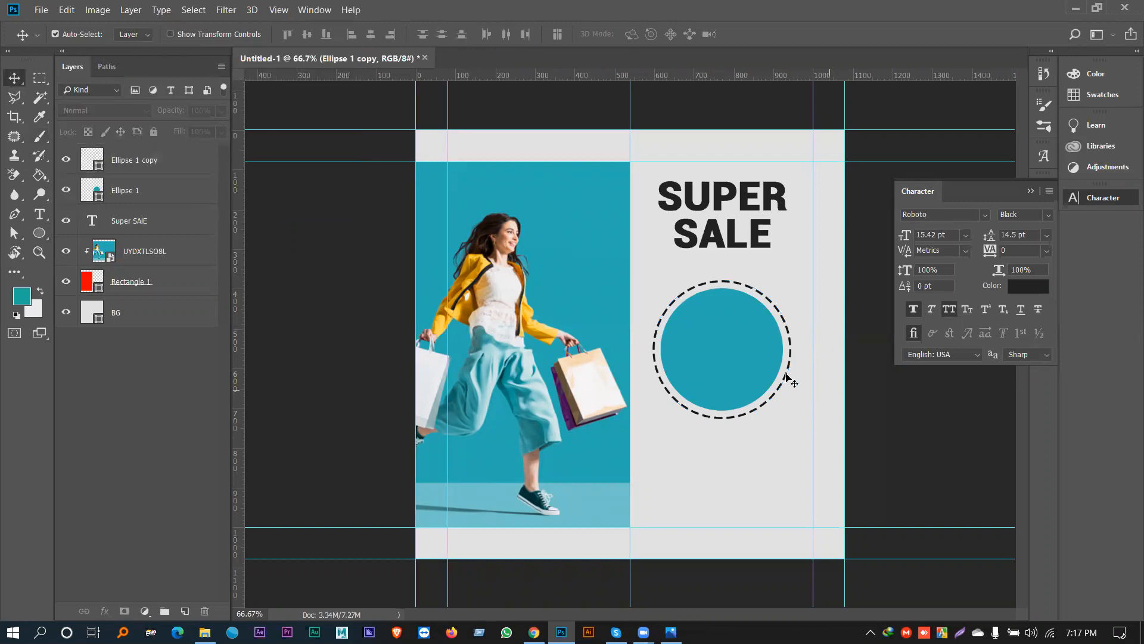
Step: Duplicate the filled blue circle and scale the copy to 87.01% around its center
click(713, 349)
key(ctrl+j)
key(ctrl+t)
drag(780, 408, 771, 404)
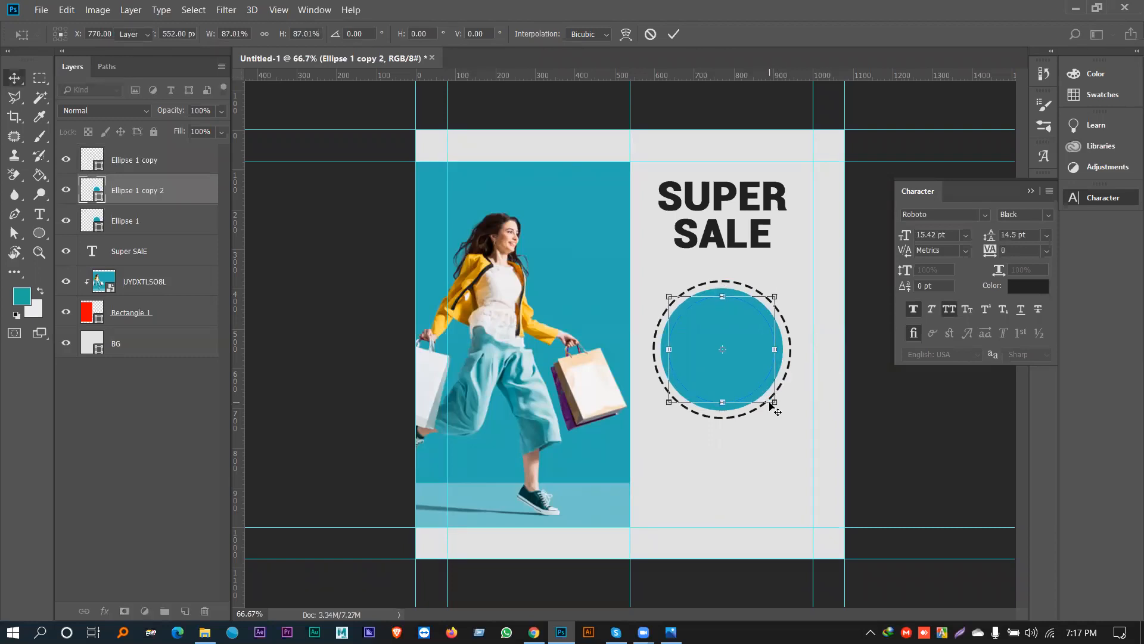
key(Return)
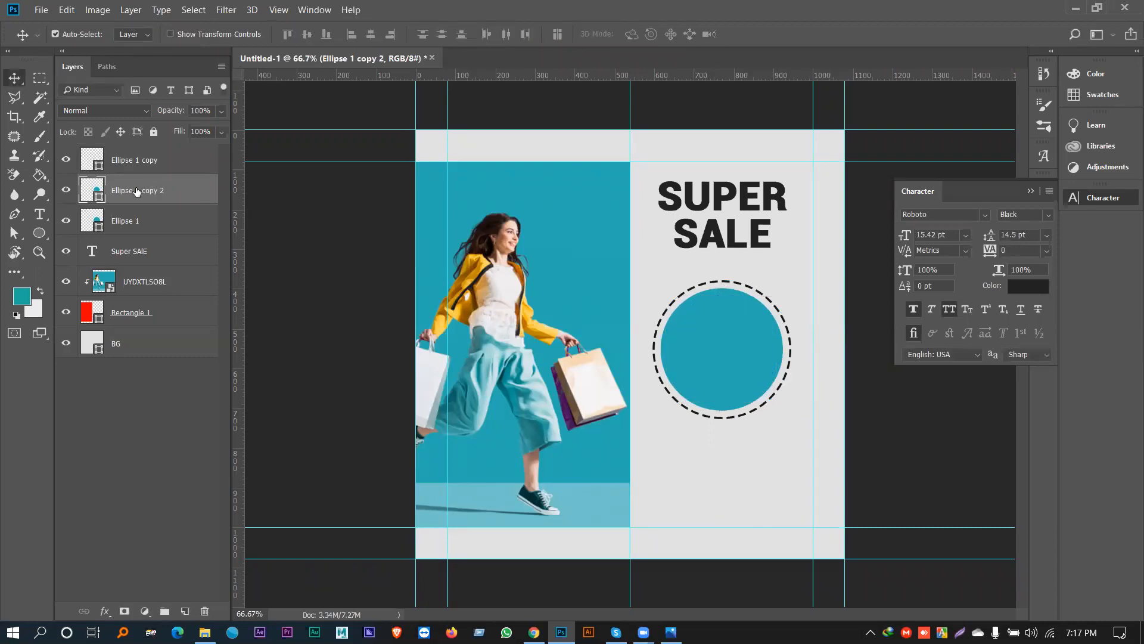
Step: Remove the smaller inner circle copy's fill and give it a white outline
click(39, 233)
click(188, 37)
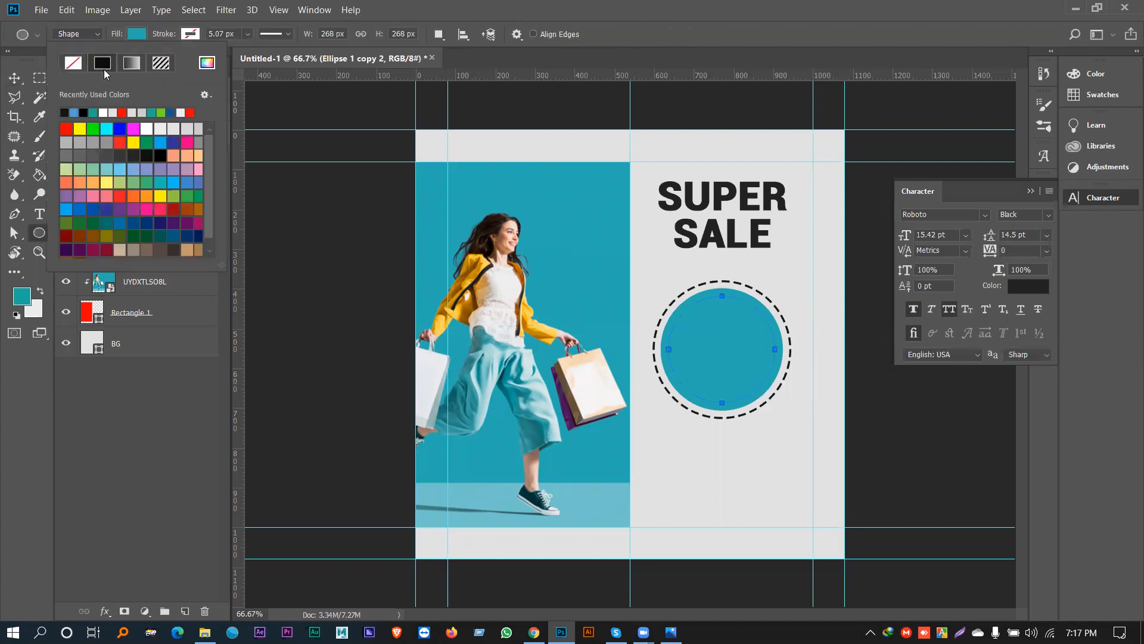
click(137, 34)
click(134, 67)
click(156, 112)
Step: Change the inner ring's stroke style to dotted and deselect it
click(275, 34)
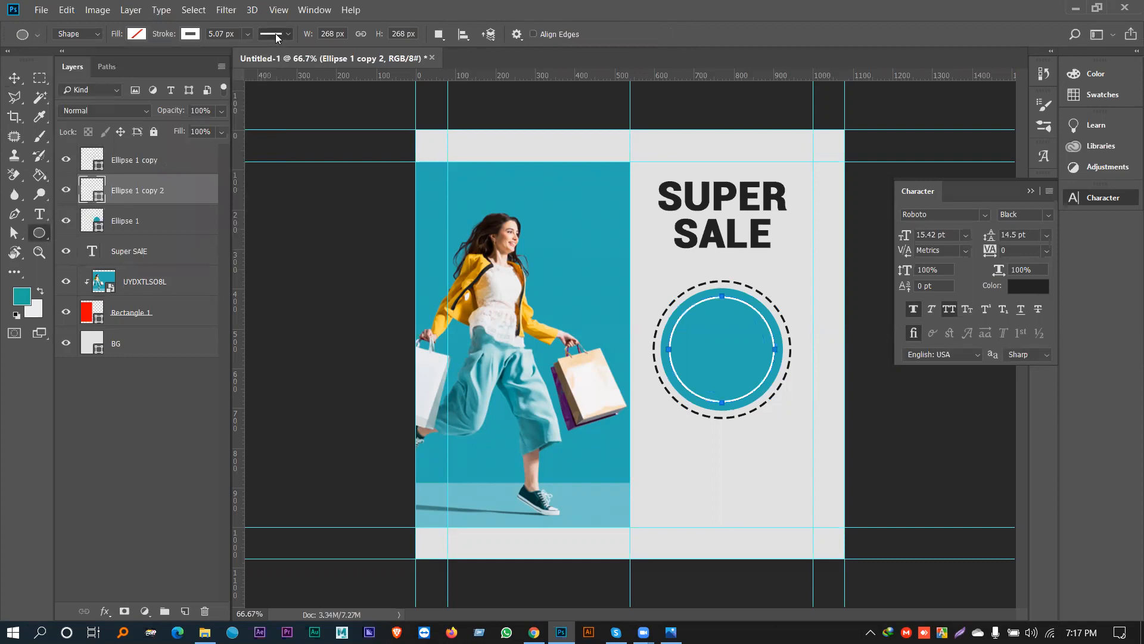
click(275, 33)
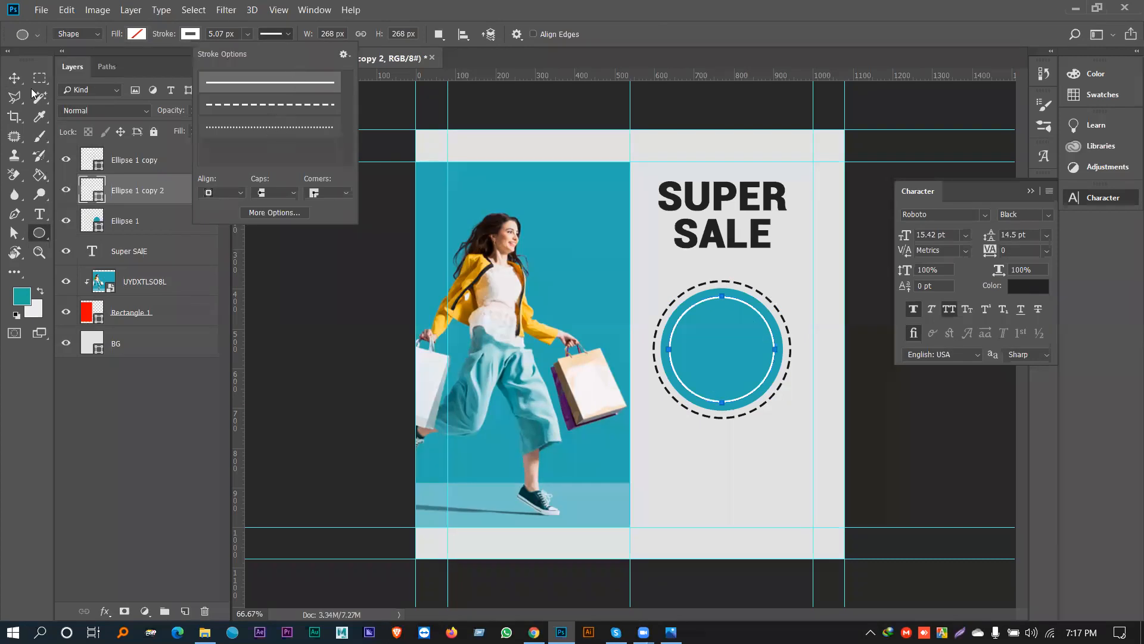
click(302, 345)
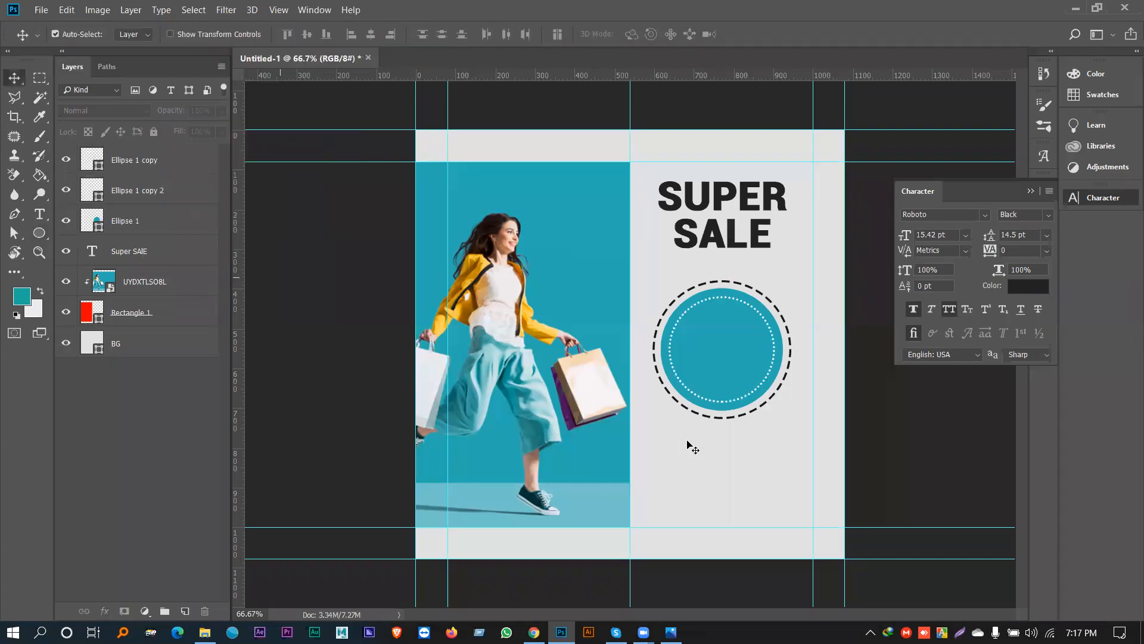
Step: Scale the dashed outer ring down to 96.28% around its center
click(144, 162)
key(ctrl+t)
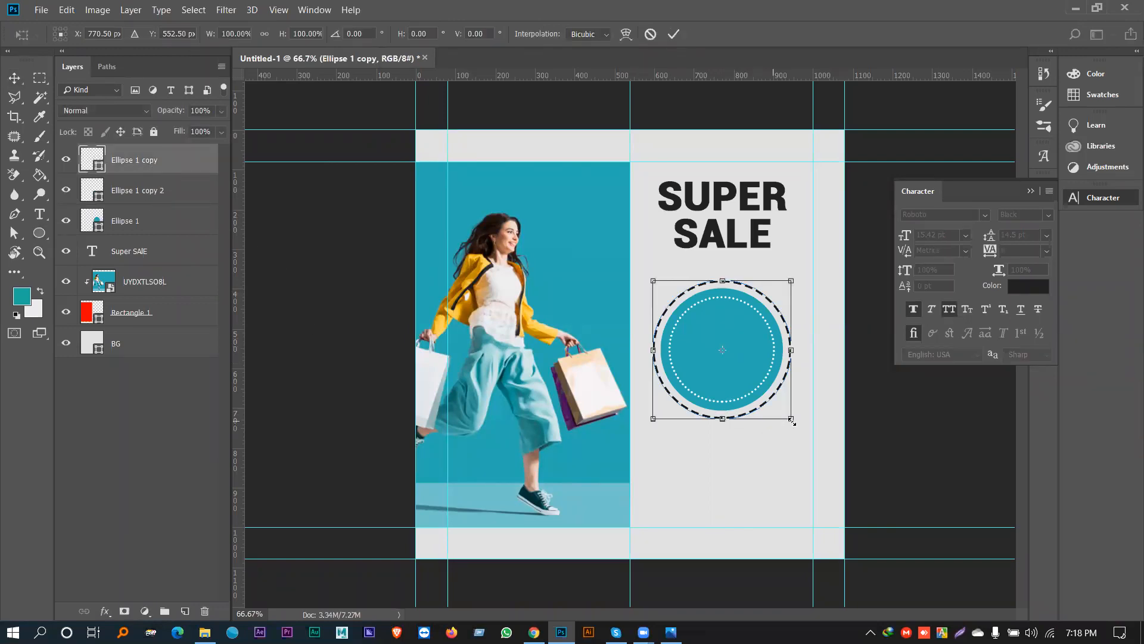
drag(790, 419, 790, 416)
key(ctrl+z)
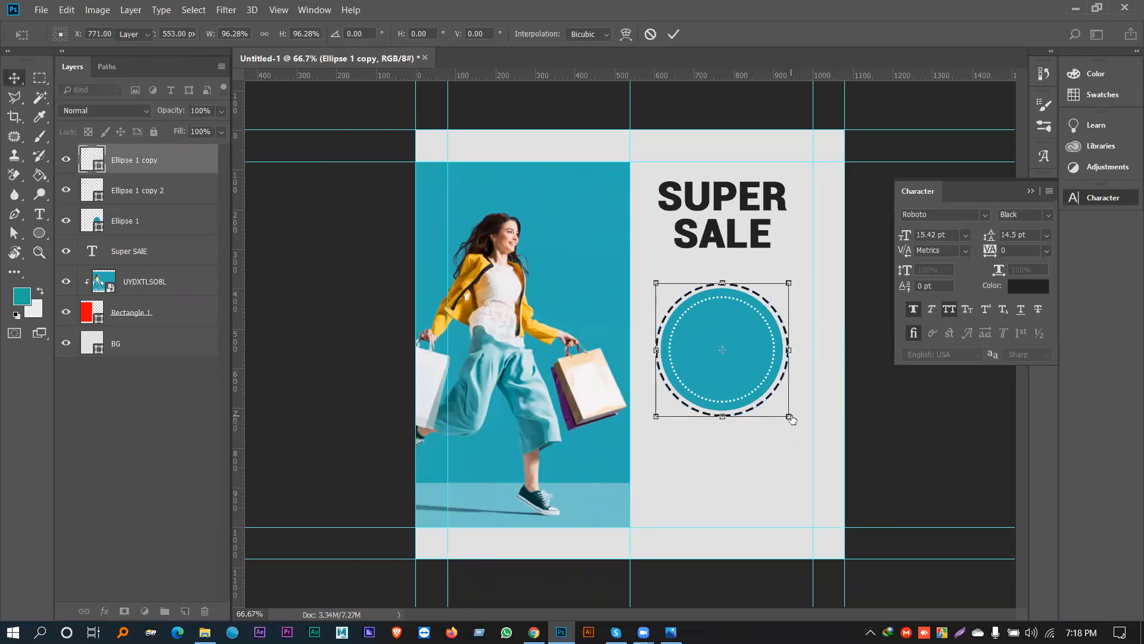
key(Return)
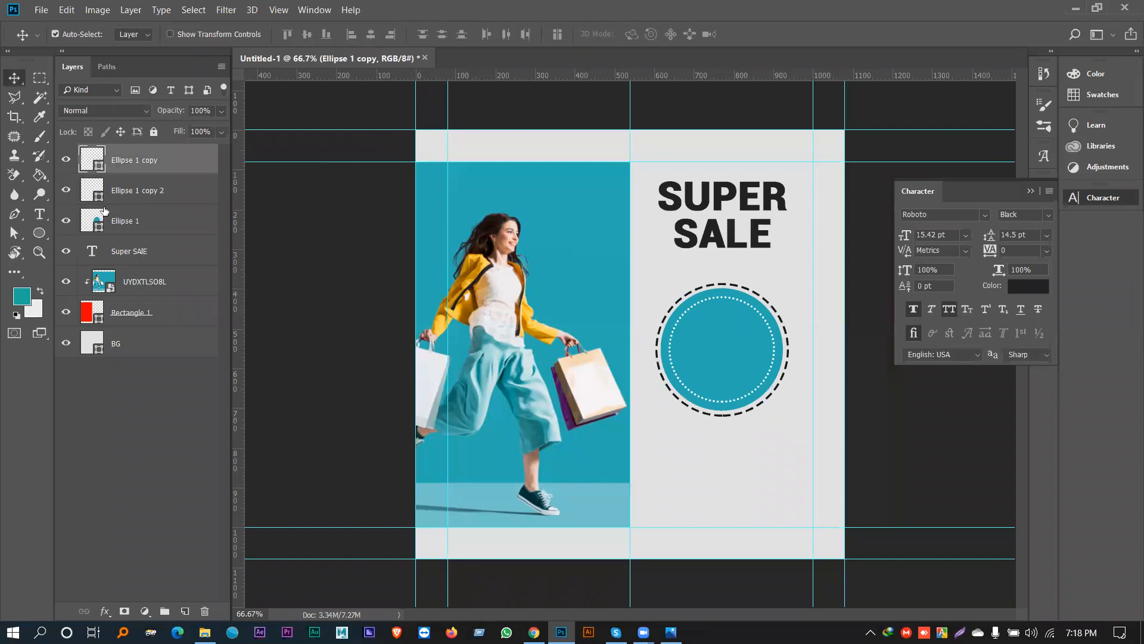
click(91, 190)
double_click(92, 159)
click(677, 197)
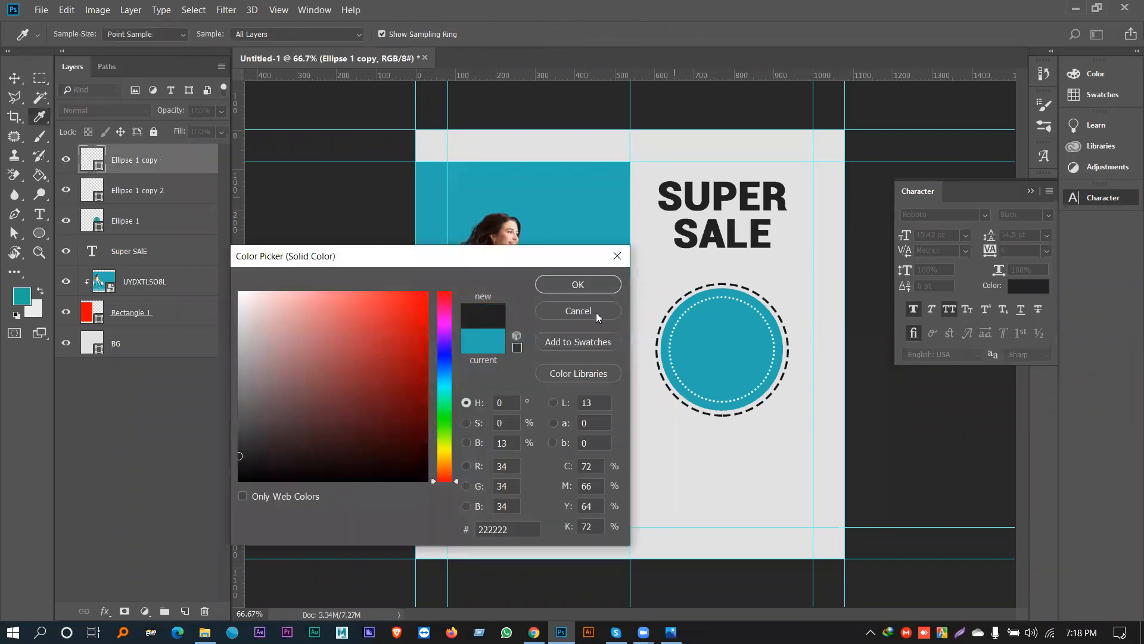
click(578, 285)
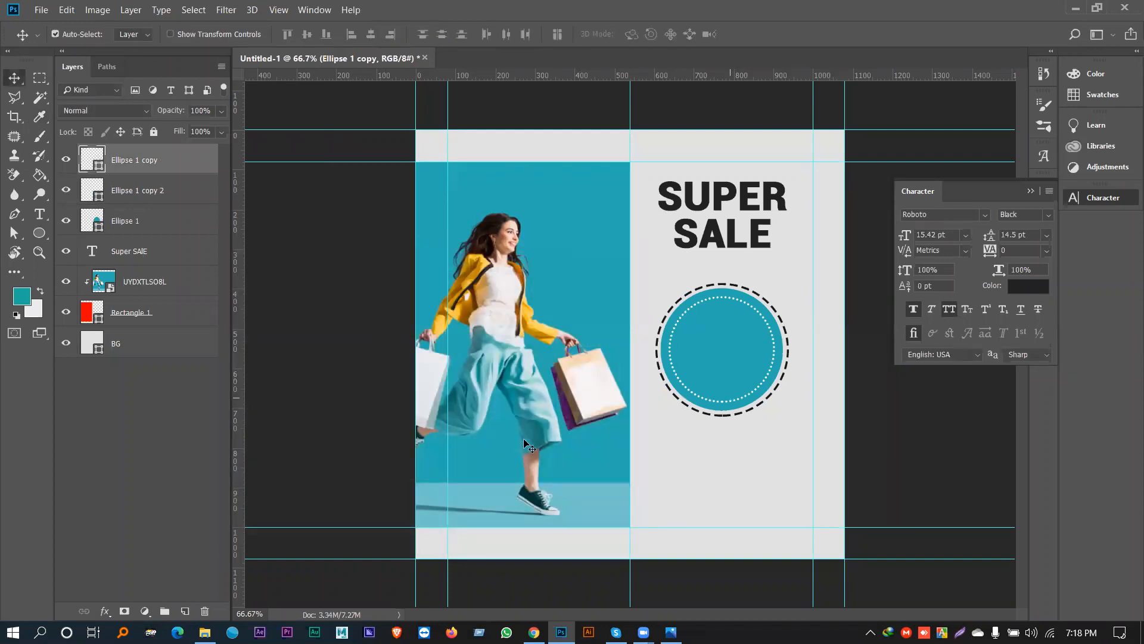
Step: Check the reference post's badge wording and add the text "50% OFF" in the empty area below the badge
key(alt+Tab)
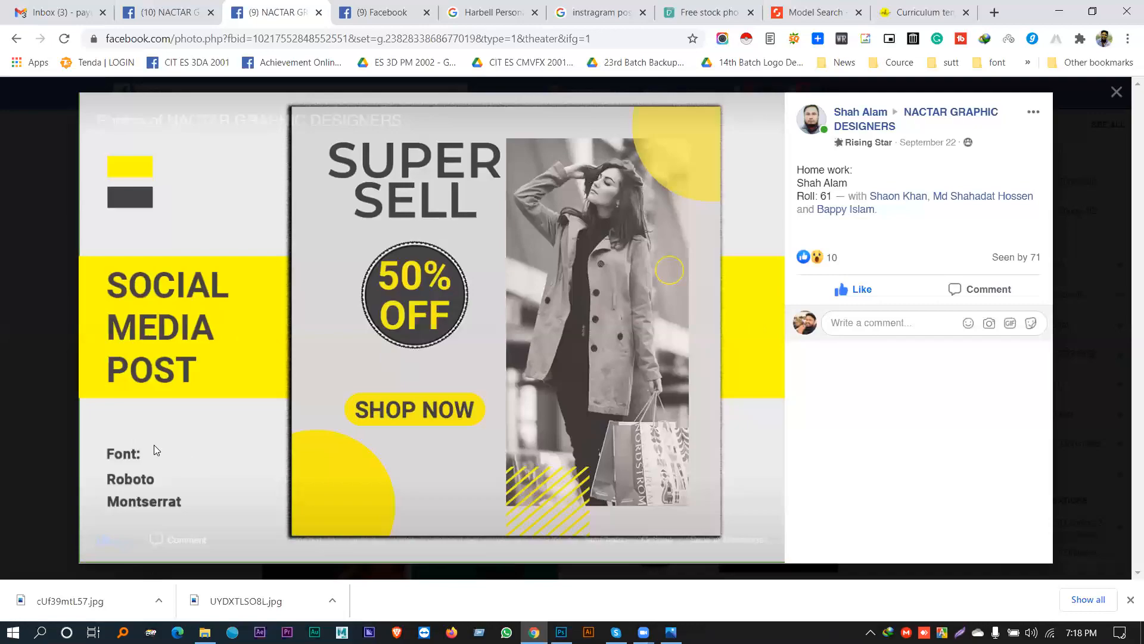
key(alt+Tab)
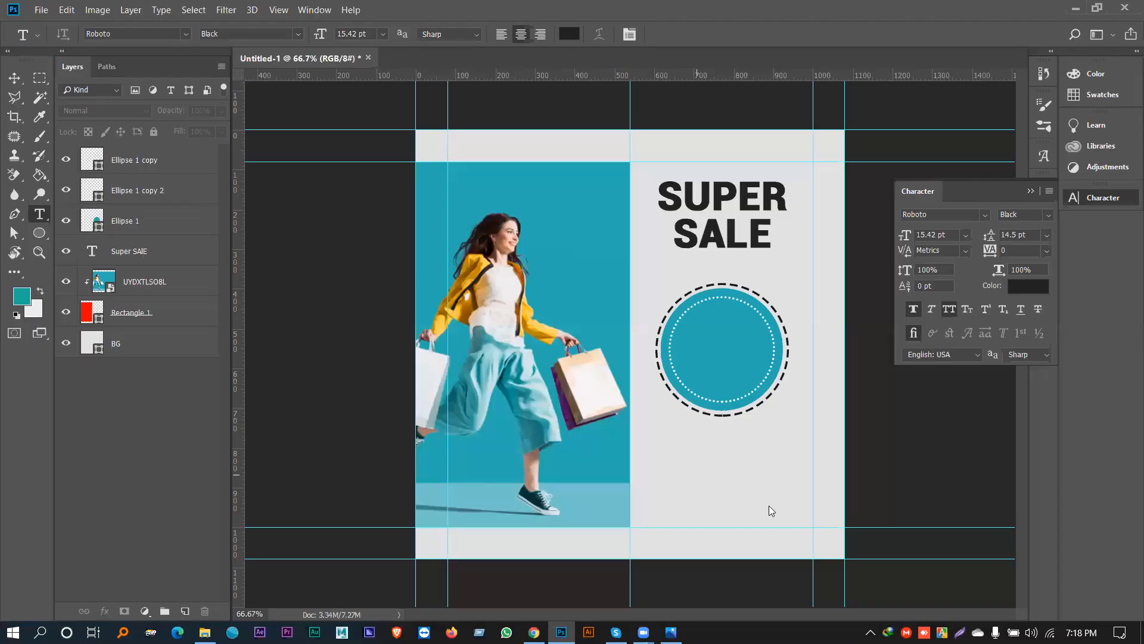
click(696, 475)
text(50% OFF)
key(alt+Tab)
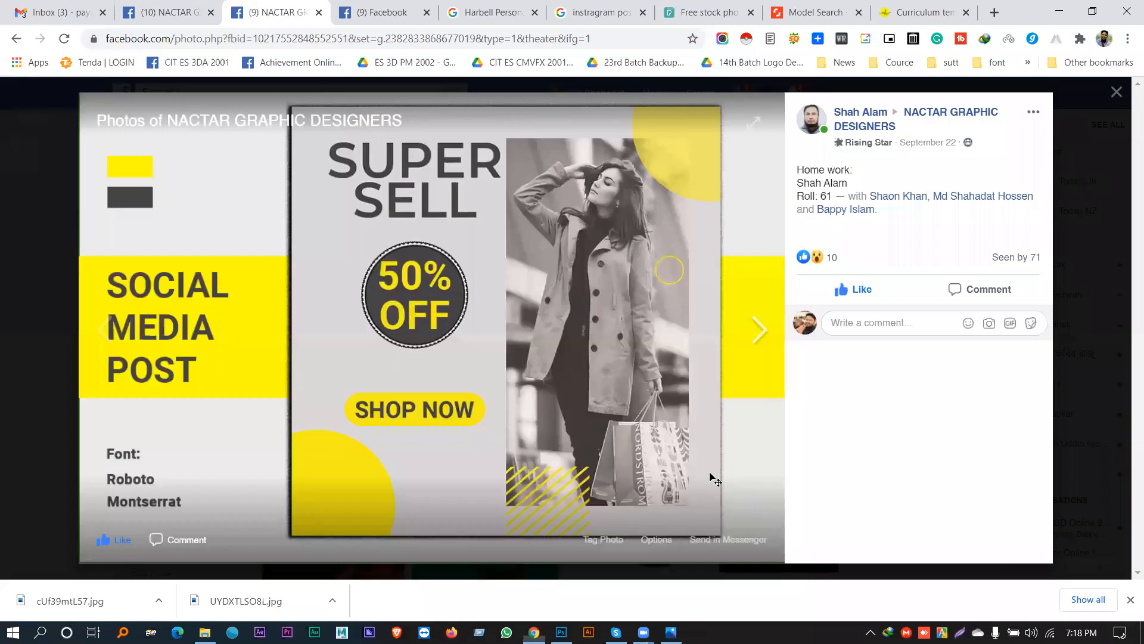
key(alt+Tab)
Step: Move the 50% OFF text onto the circular badge and set its font size to 90 pt
drag(722, 475, 728, 356)
double_click(937, 234)
text(90)
key(Return)
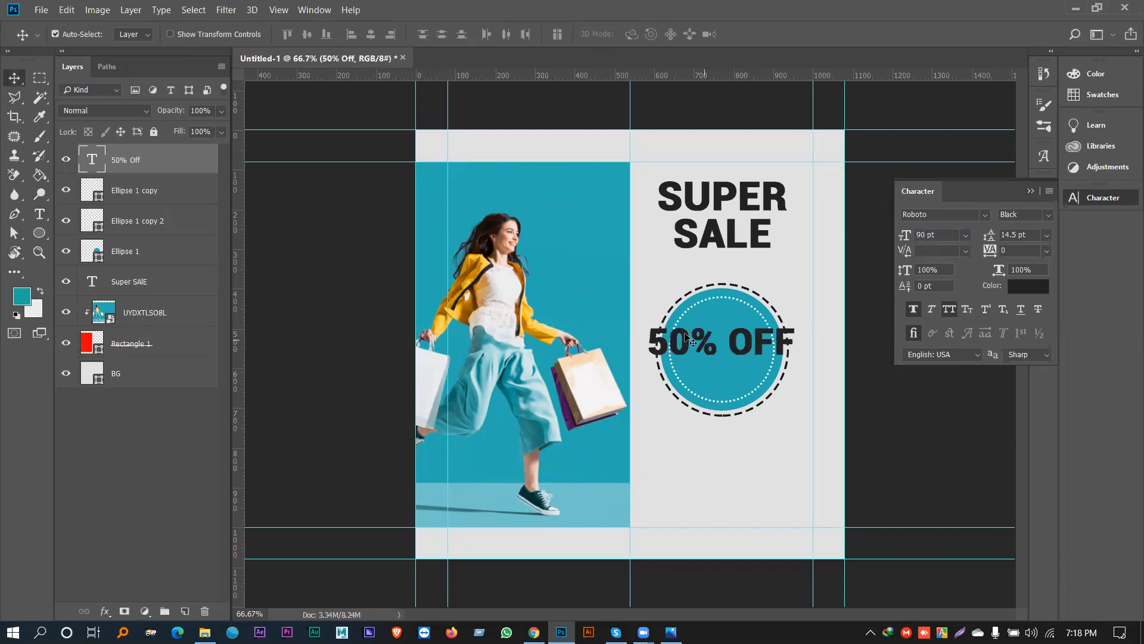
Step: Break the badge text into two lines, with 50% above OFF
double_click(102, 162)
click(721, 339)
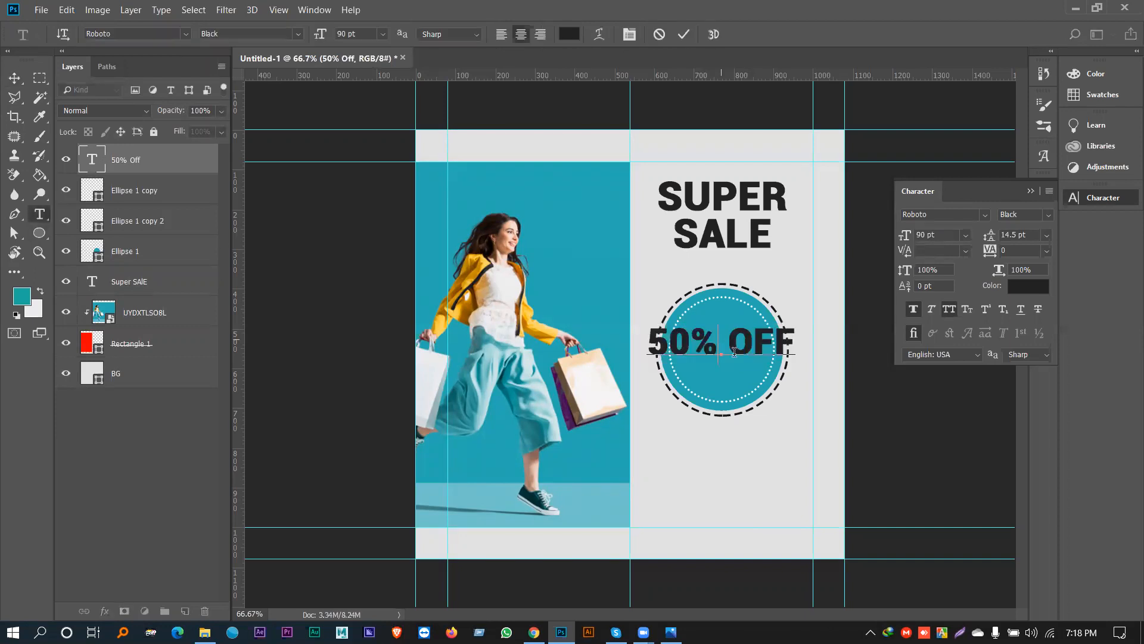
key(Return)
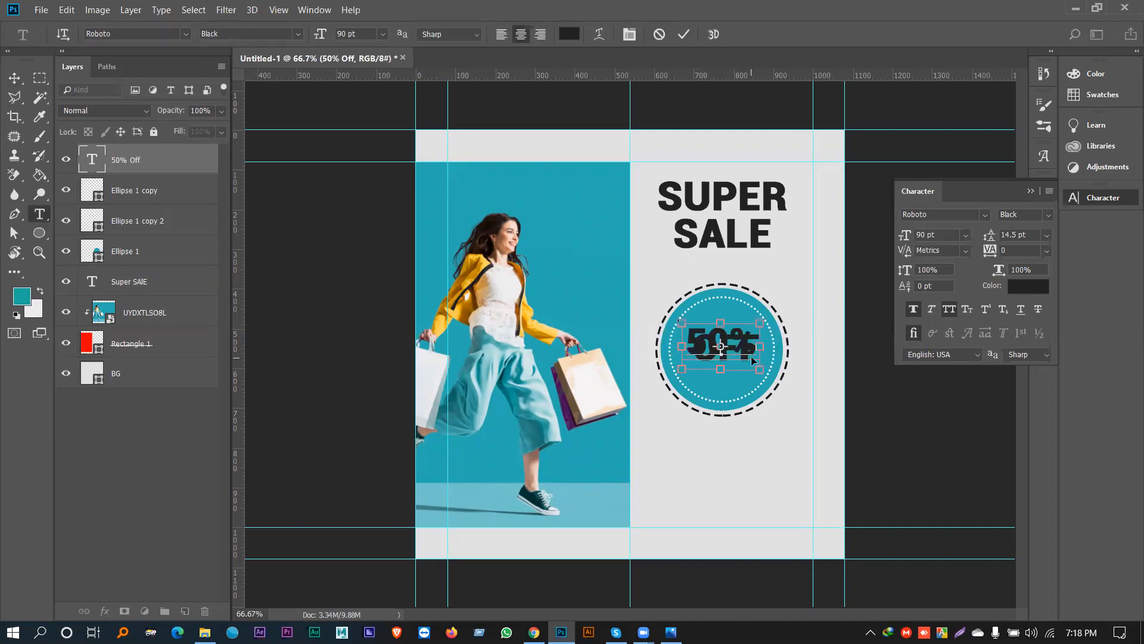
Step: Set the line spacing of the whole two-line badge text to 100 pt
key(ctrl+a)
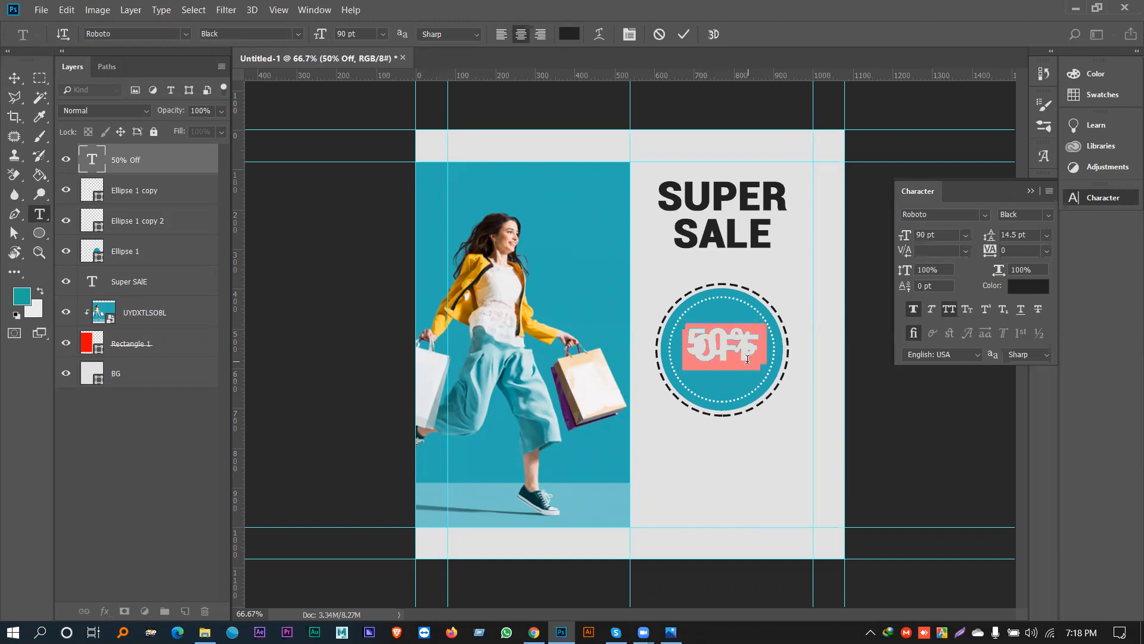
click(734, 367)
double_click(730, 356)
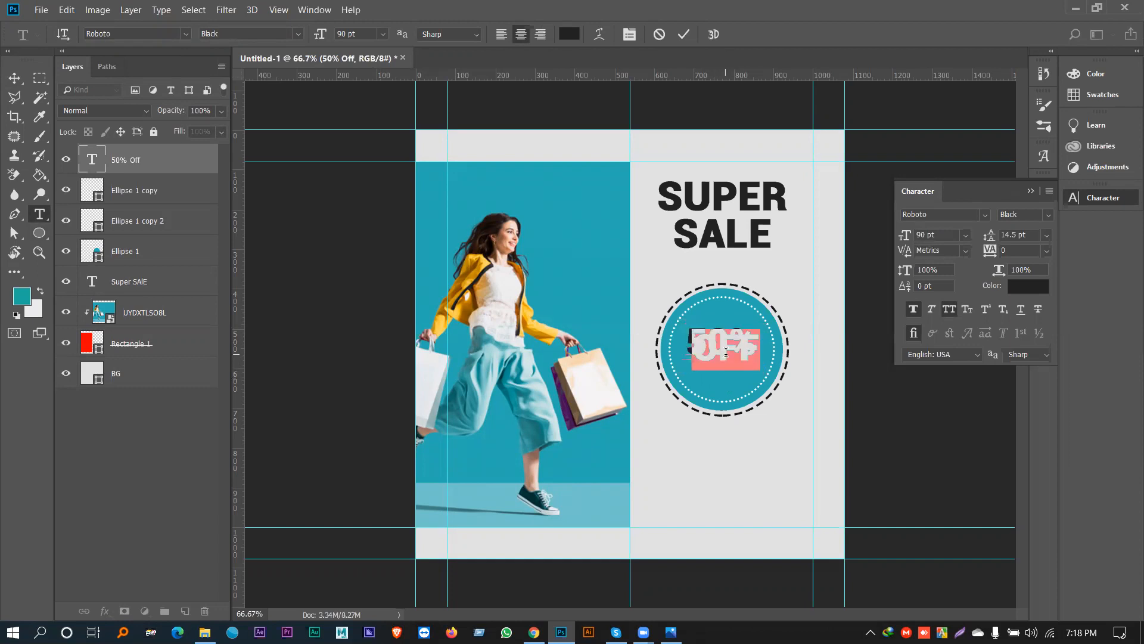
key(ctrl+a)
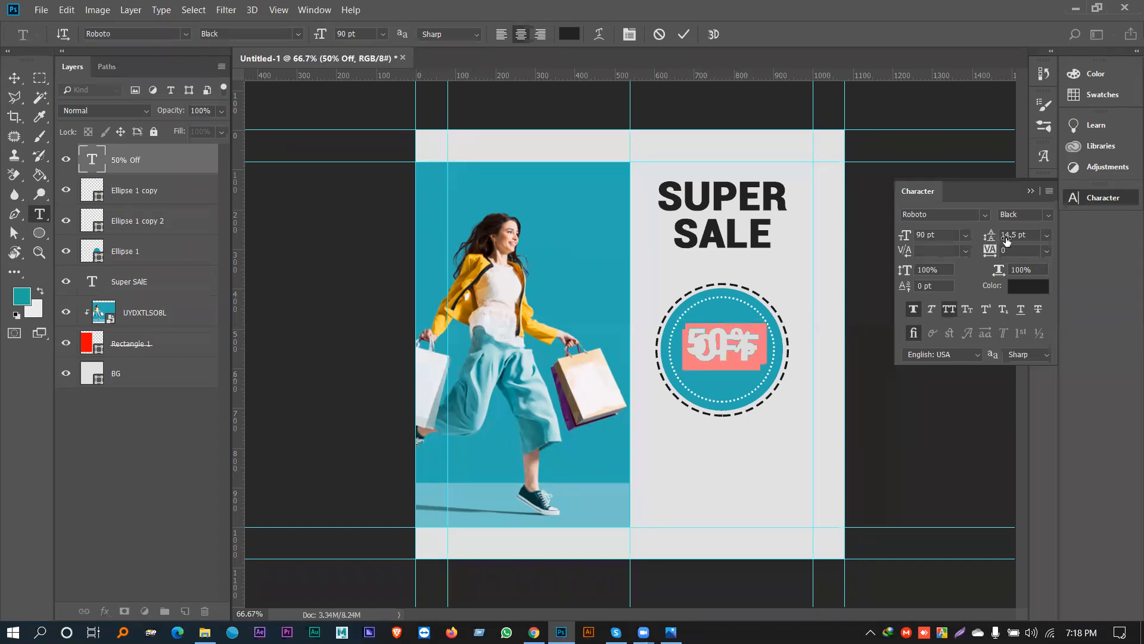
drag(994, 240, 1003, 240)
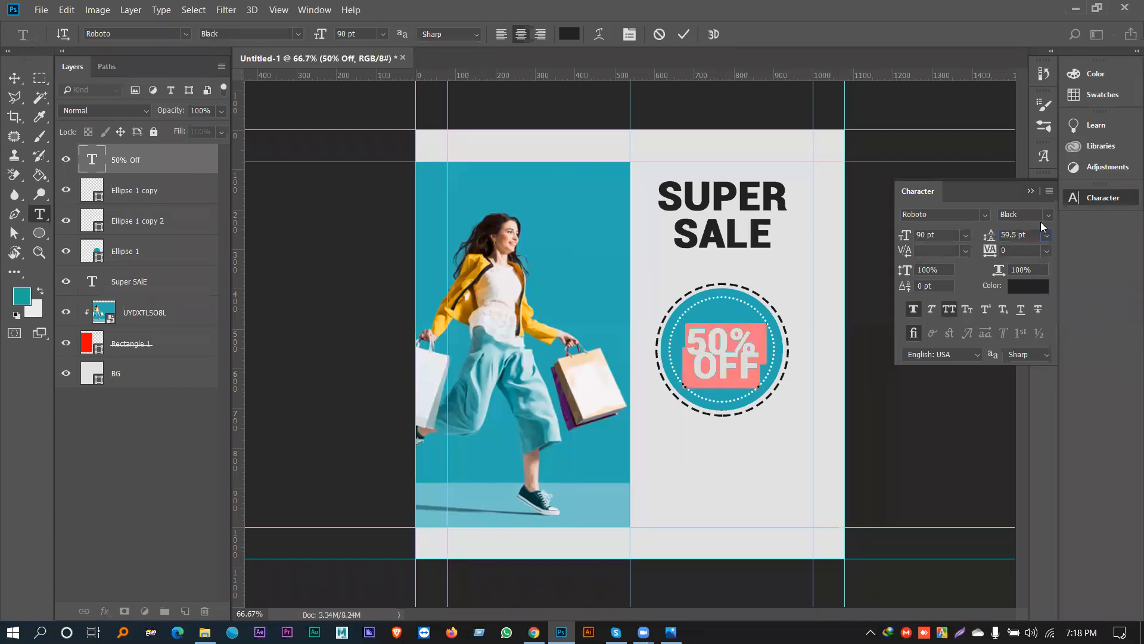
key(Up)
key(Up)
key(Up)
key(Up)
key(Up)
key(Up)
key(Up)
key(Up)
key(Up)
key(Up)
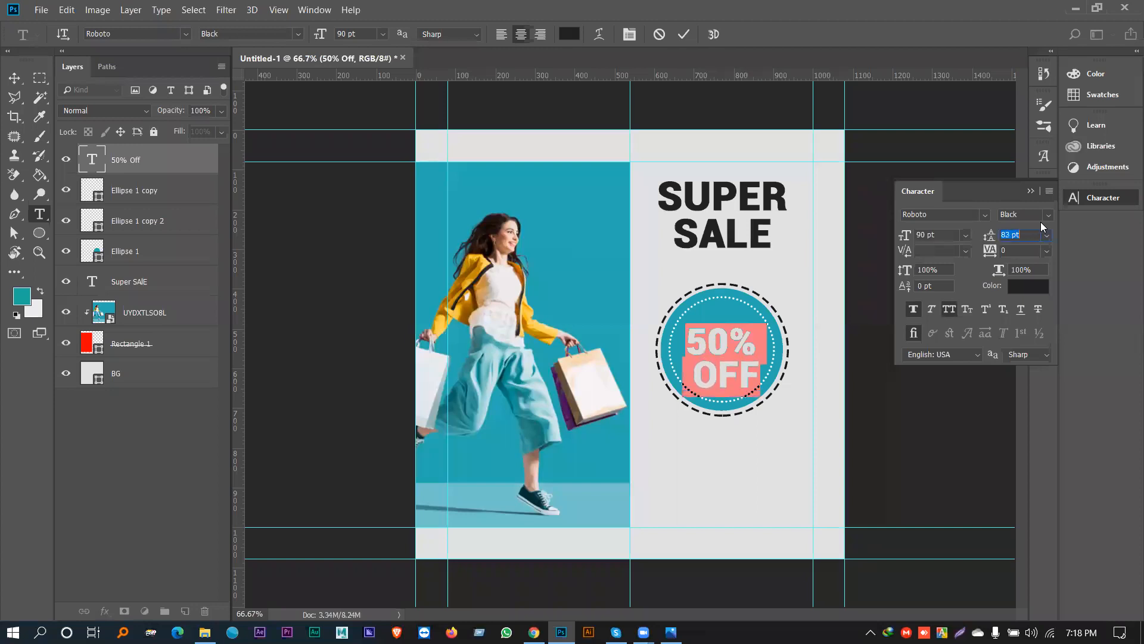
key(Up)
key(Up)
key(Up)
key(Up)
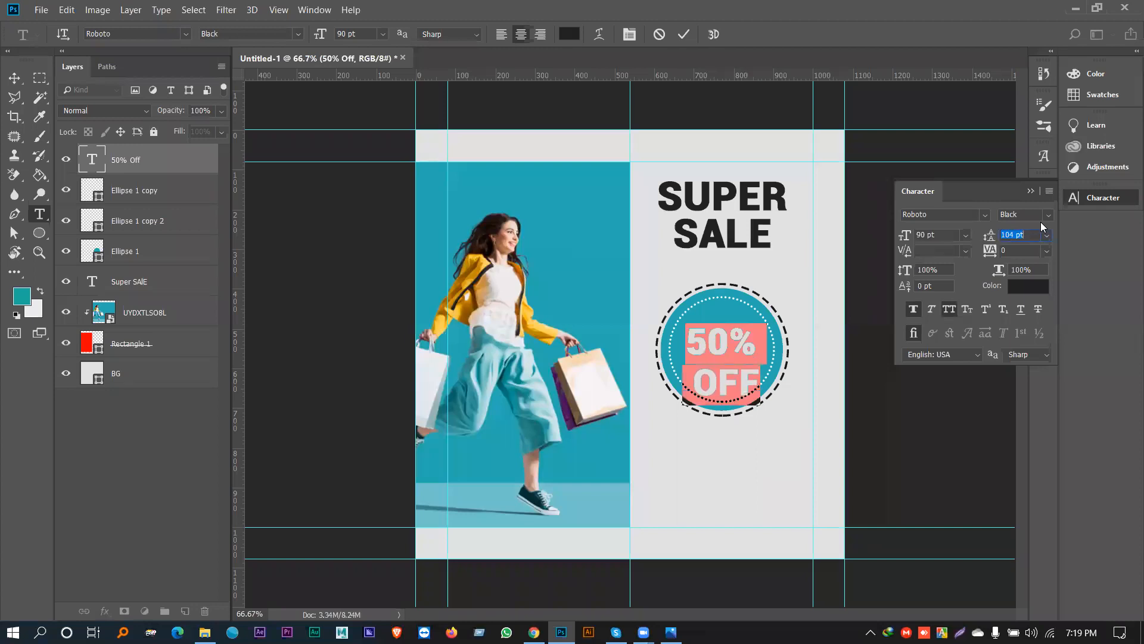
key(Down)
key(Down)
key(Down)
Step: Remove the extra space before OFF, keep it on its own line, and center the text inside the badge
click(695, 378)
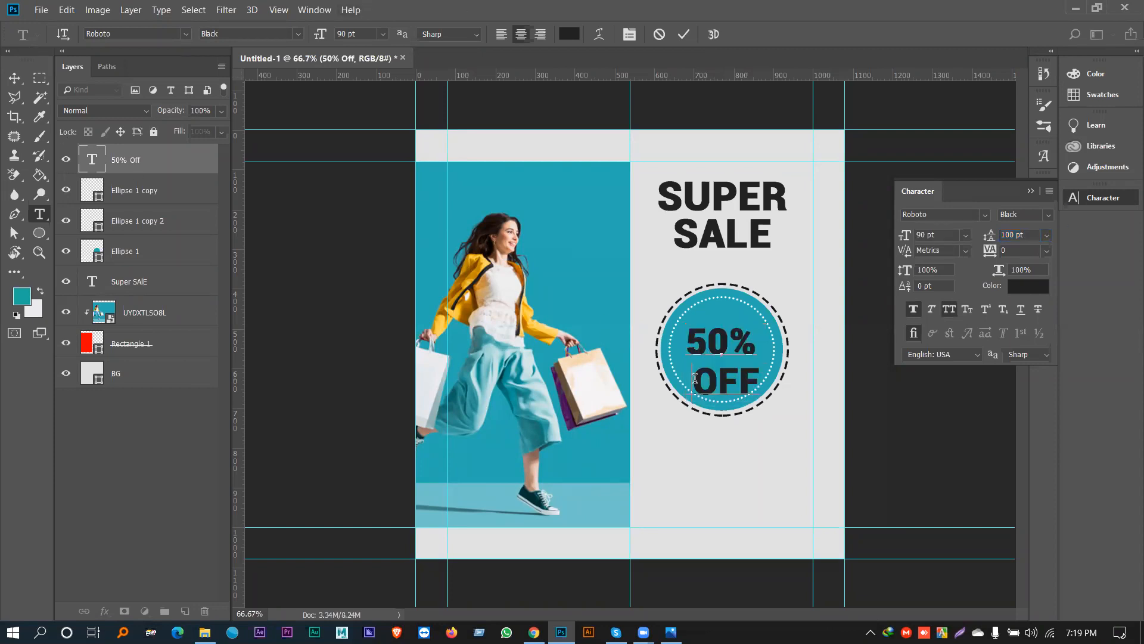
key(BackSpace)
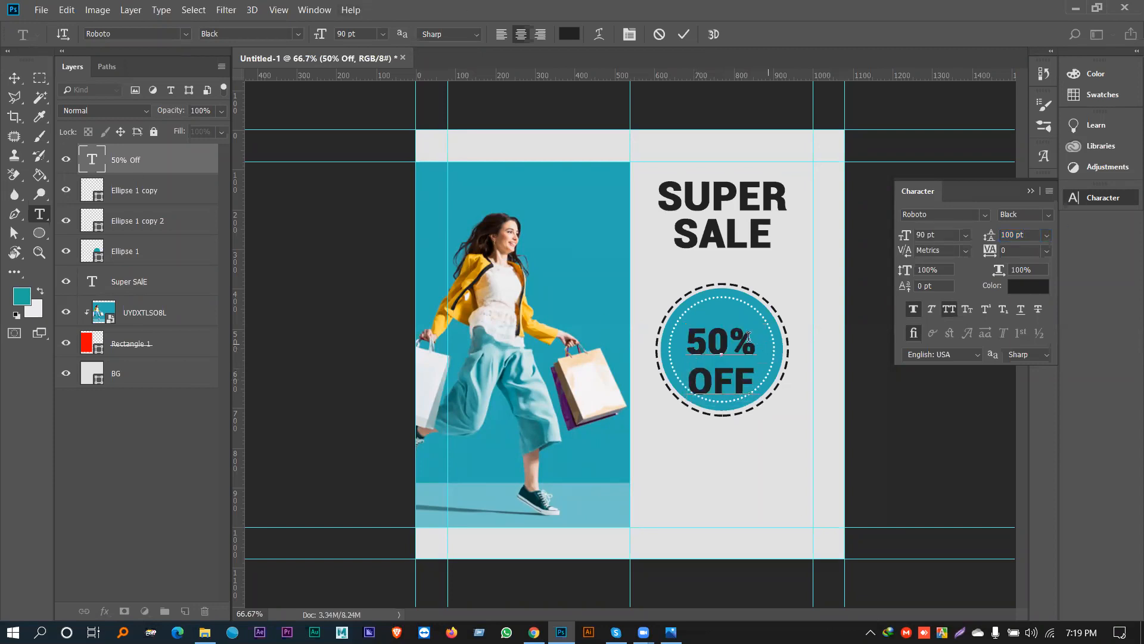
key(BackSpace)
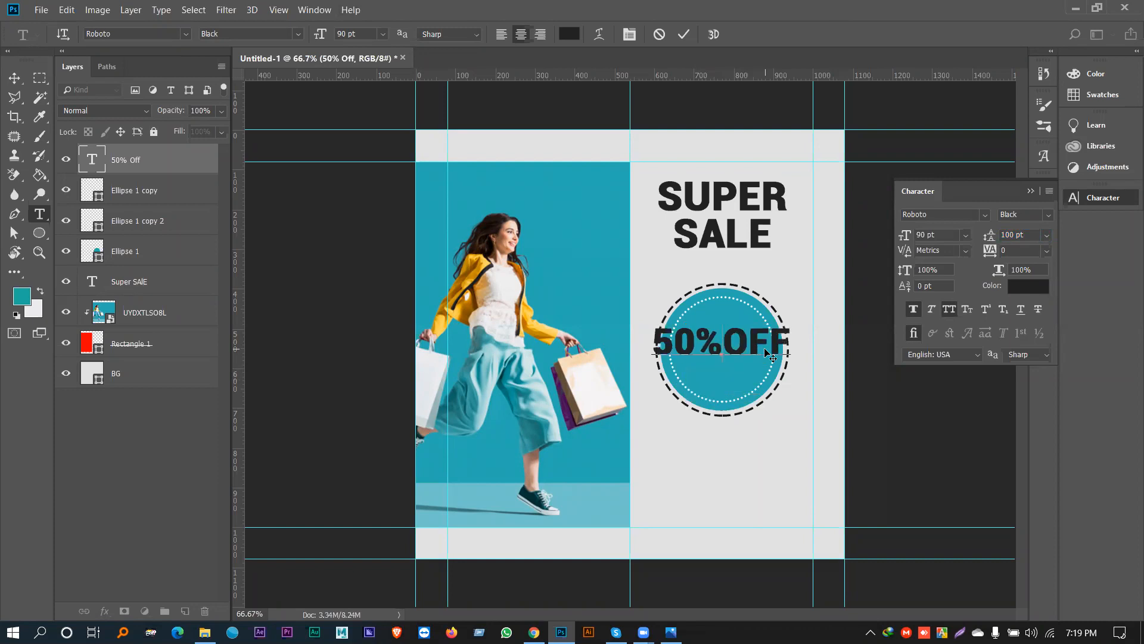
key(Return)
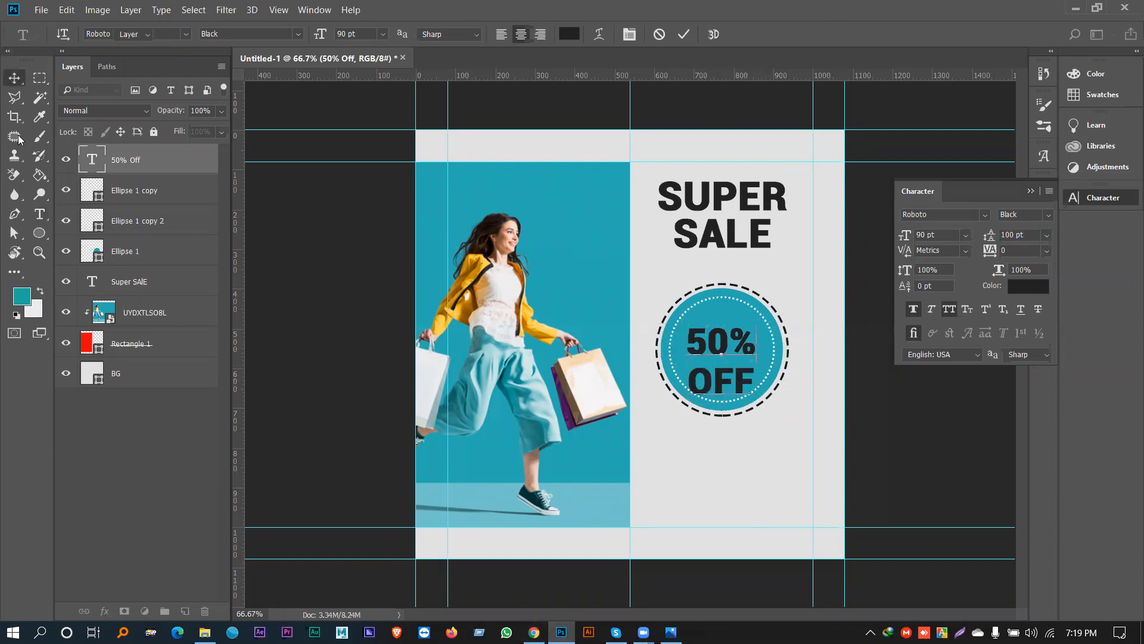
click(14, 78)
drag(726, 345, 727, 330)
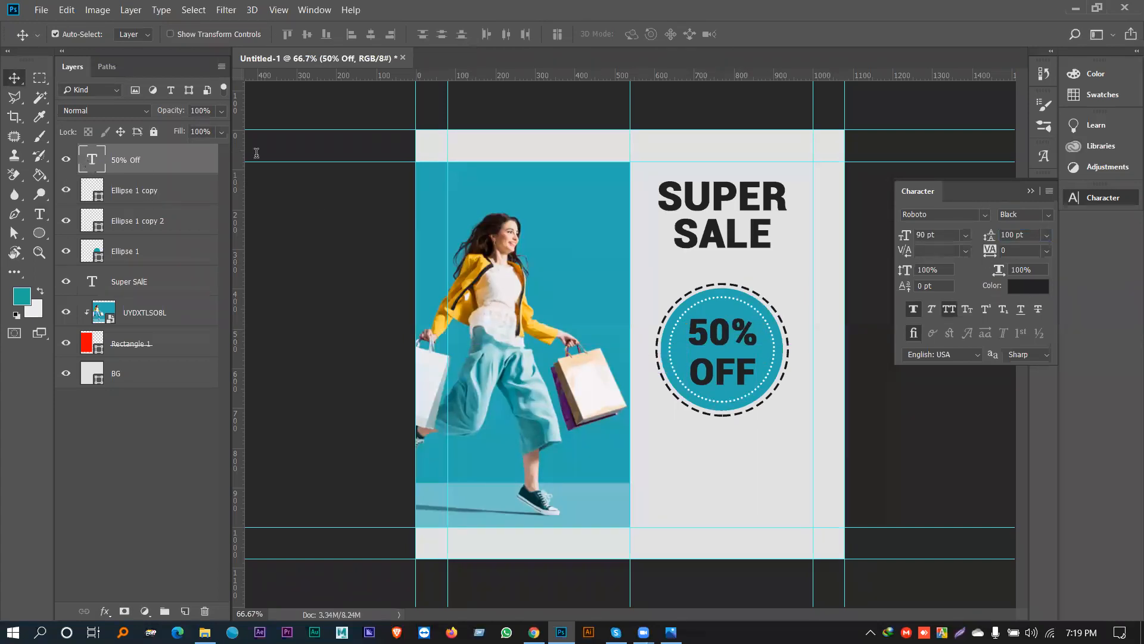
Step: Recolor the 50% OFF text with the yellow sampled from the woman's jacket
click(569, 31)
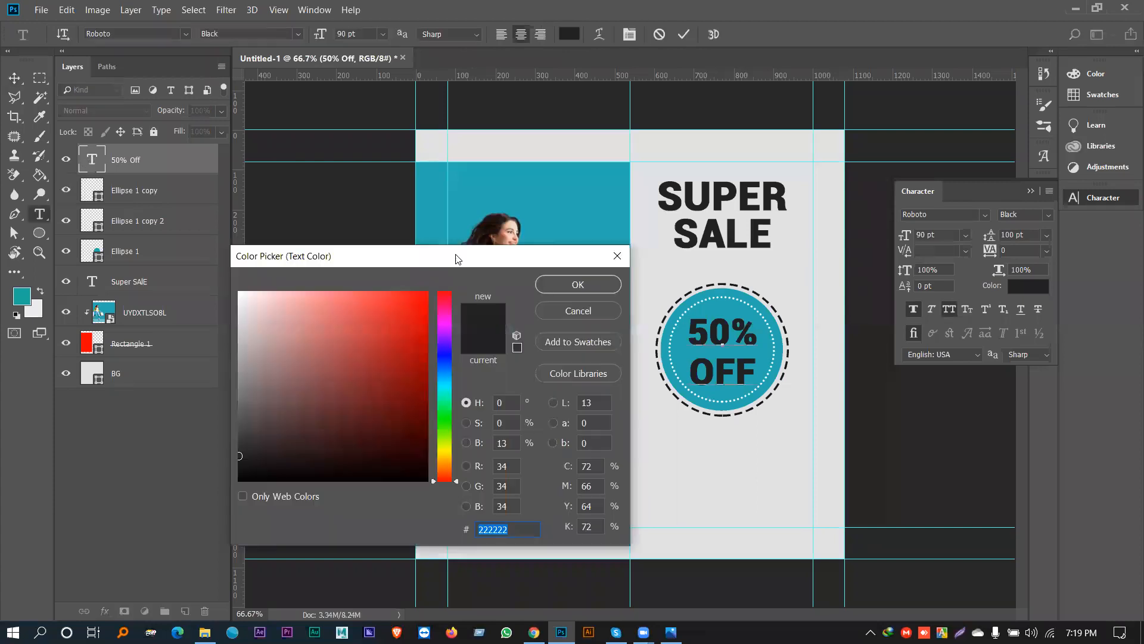
drag(447, 256, 875, 306)
click(533, 311)
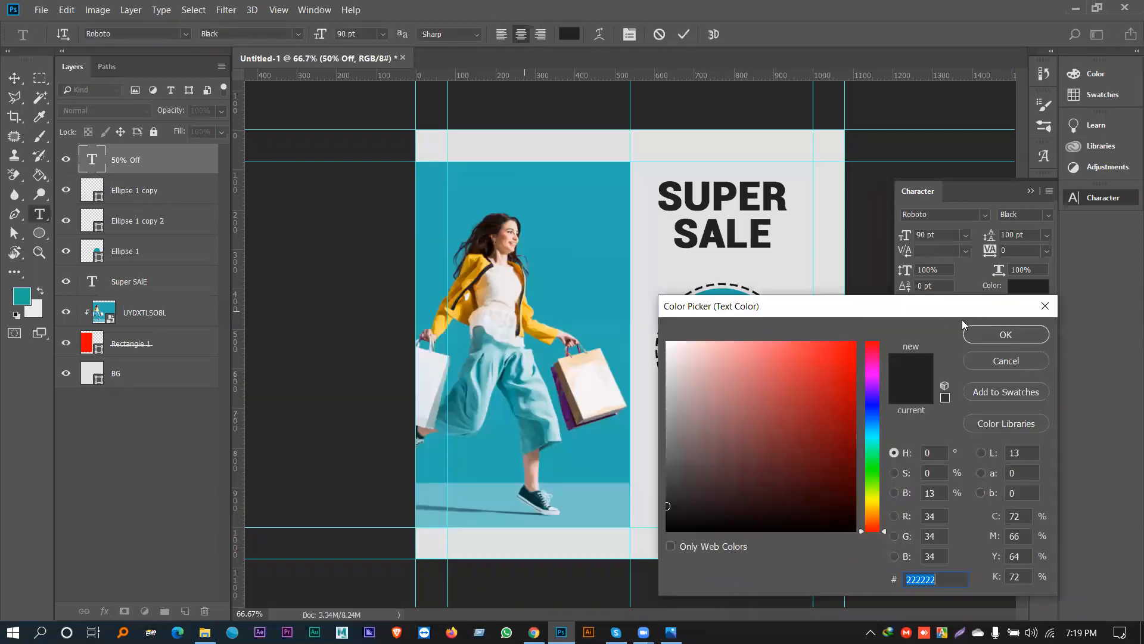
click(982, 338)
click(15, 78)
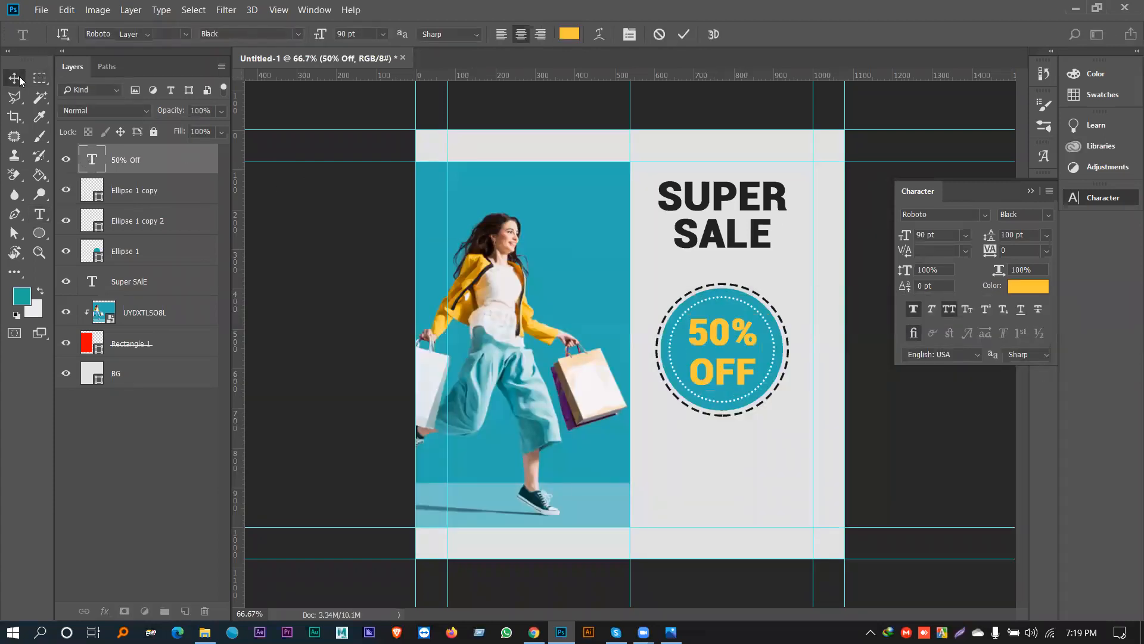
click(723, 373)
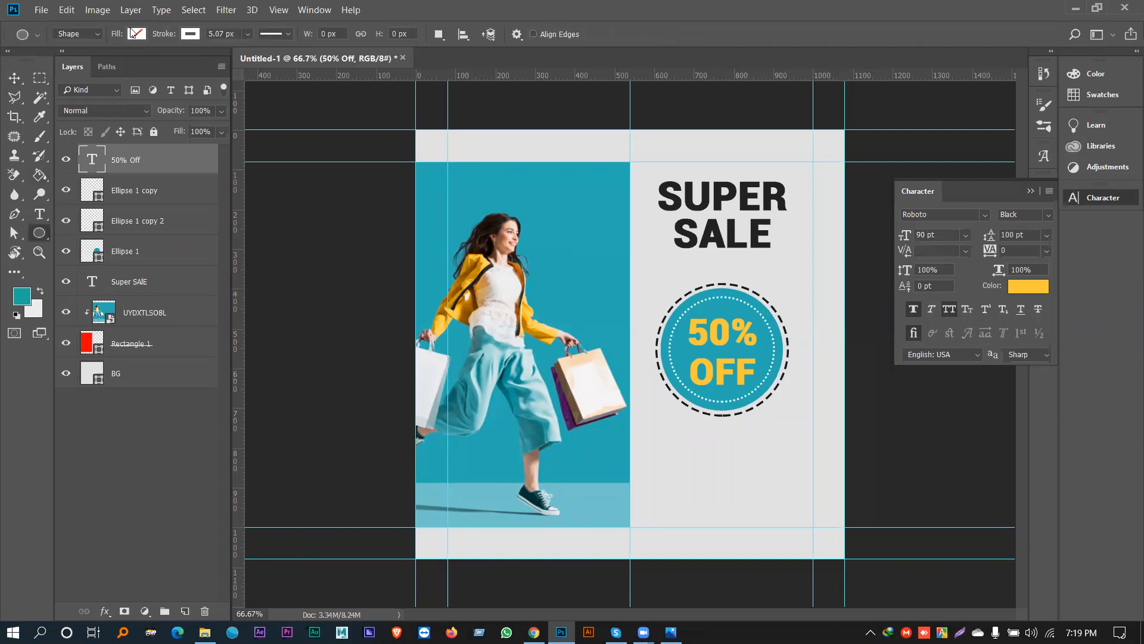
click(136, 34)
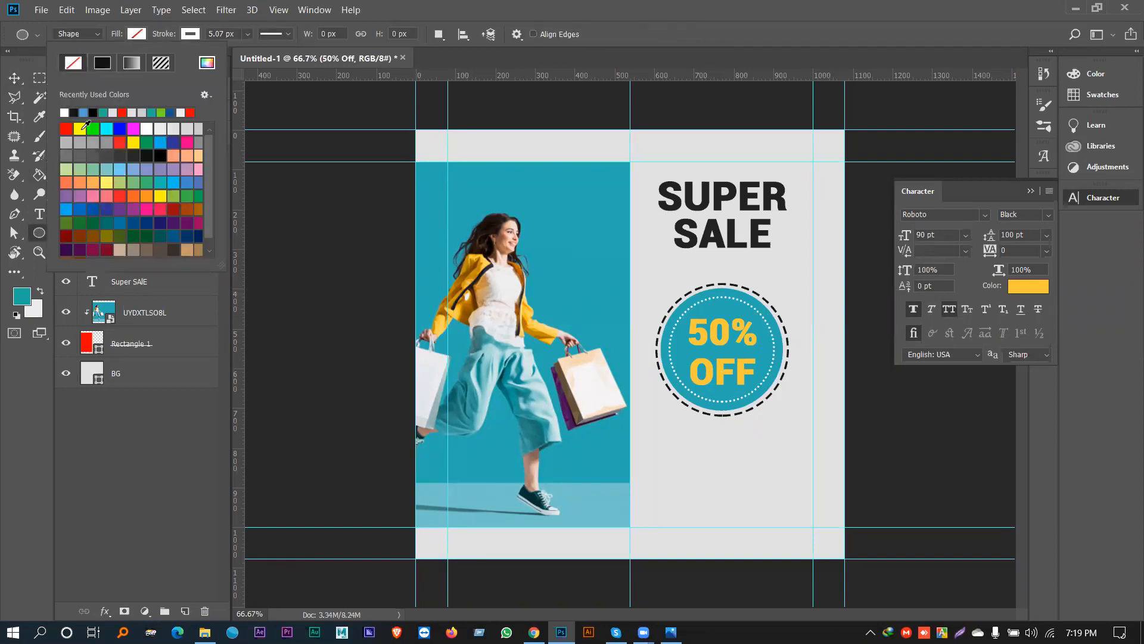
click(80, 128)
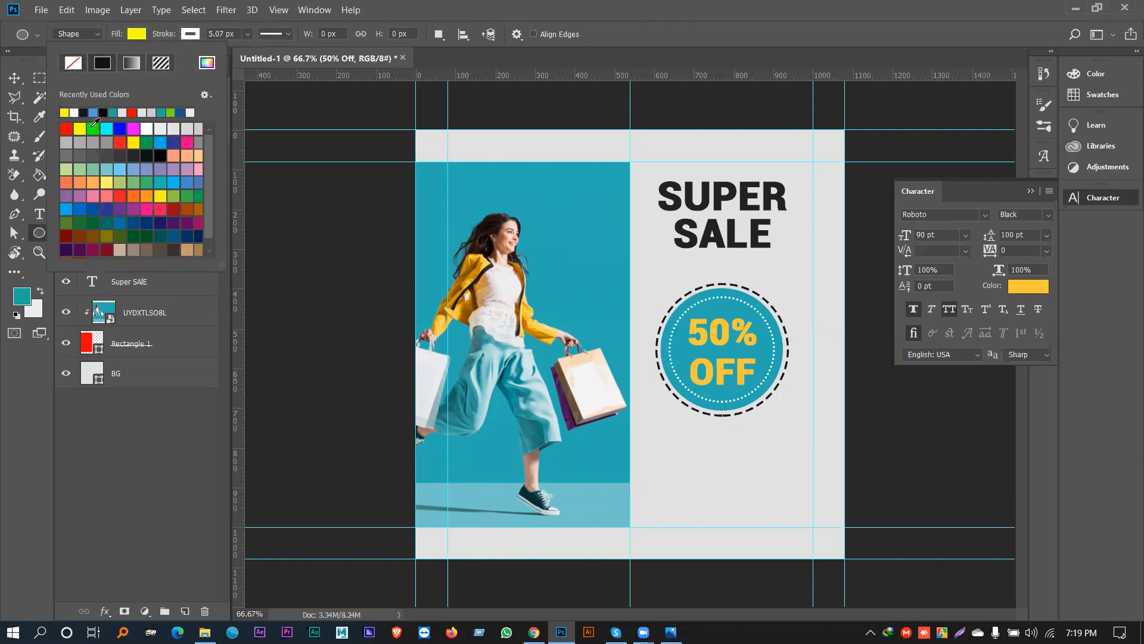
click(14, 78)
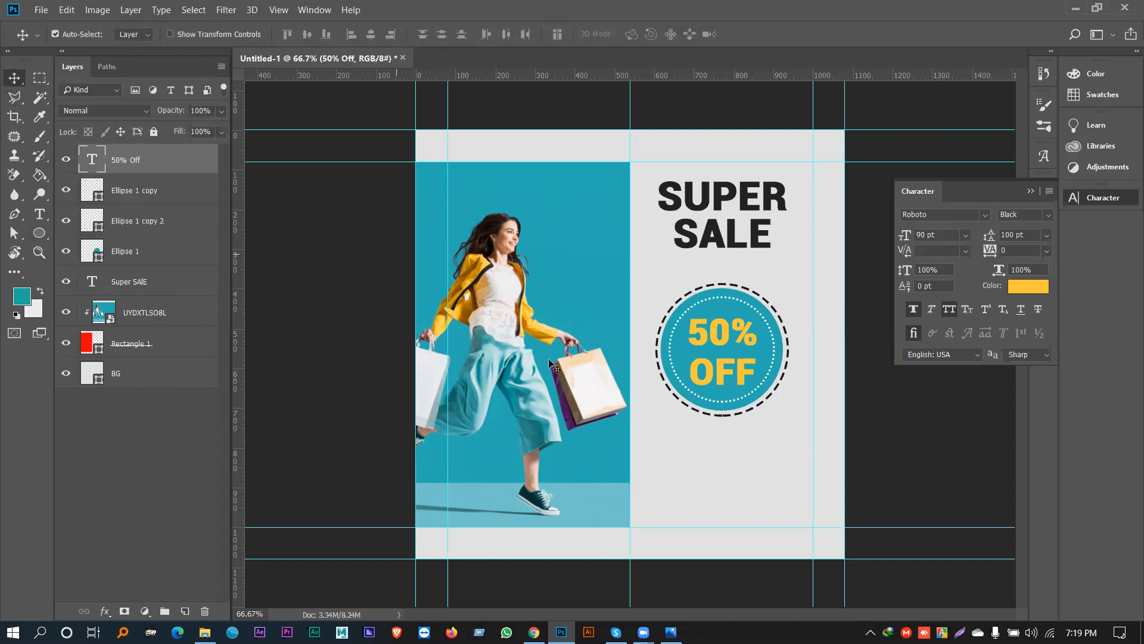
Step: Darken the 50% OFF text's color to a deeper golden yellow
click(1022, 287)
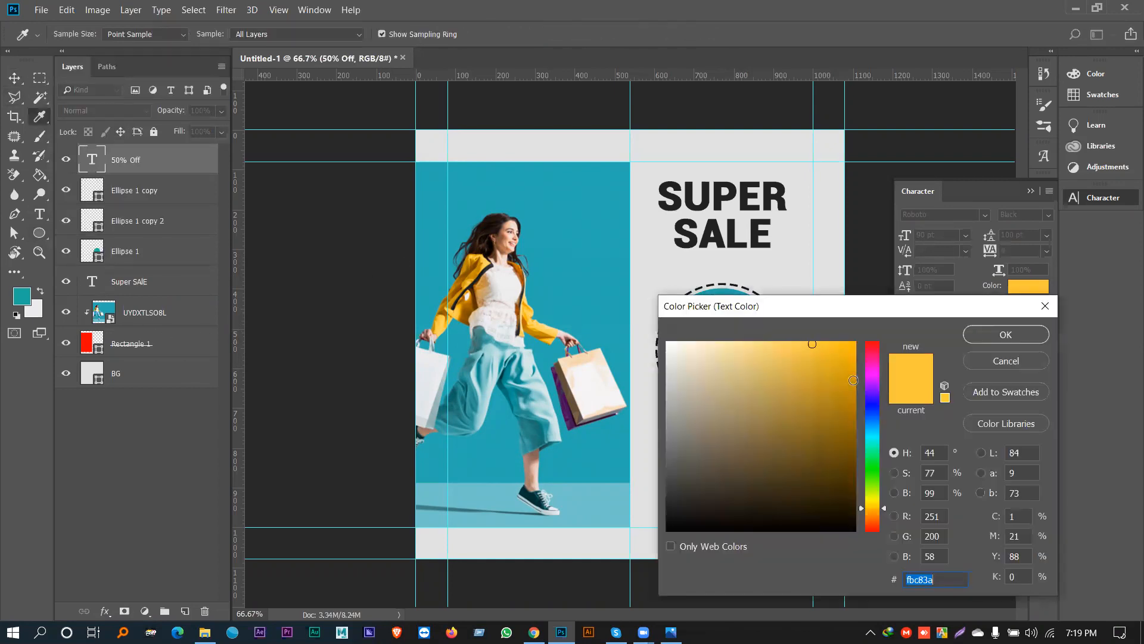
click(1003, 334)
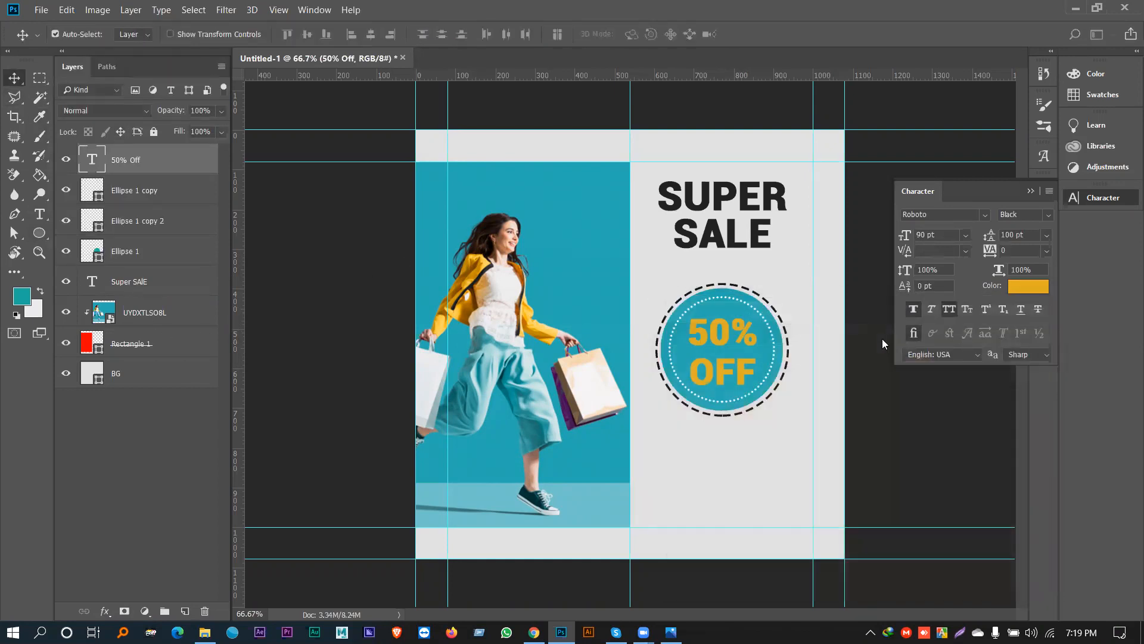
Step: Shift the 50% OFF text's color to a brighter, more saturated golden yellow
click(1013, 287)
click(848, 353)
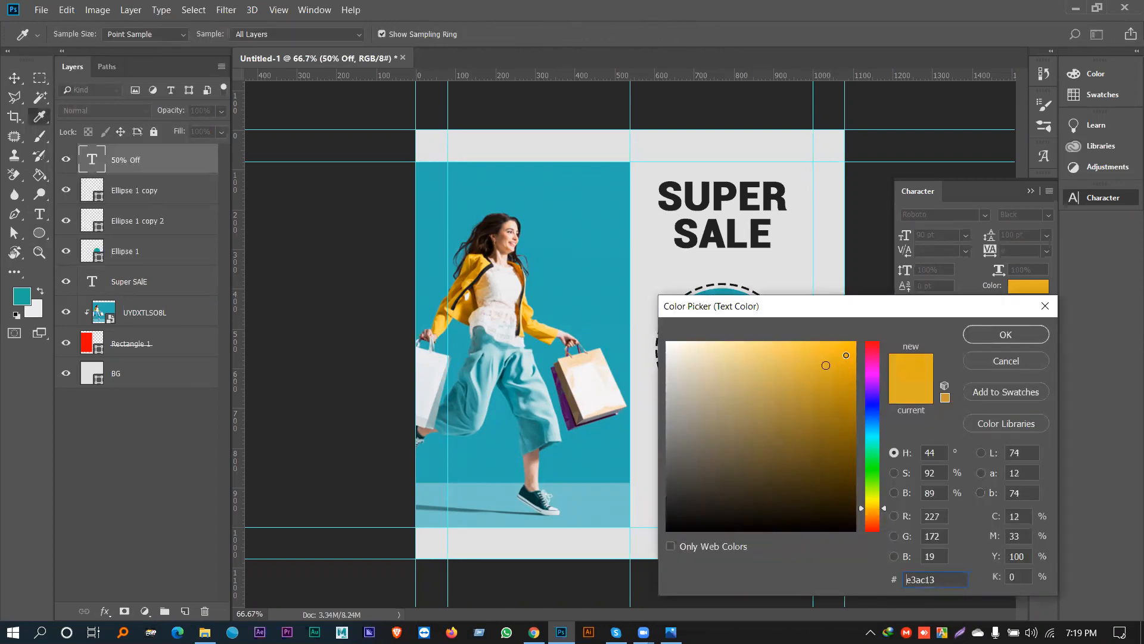
click(986, 338)
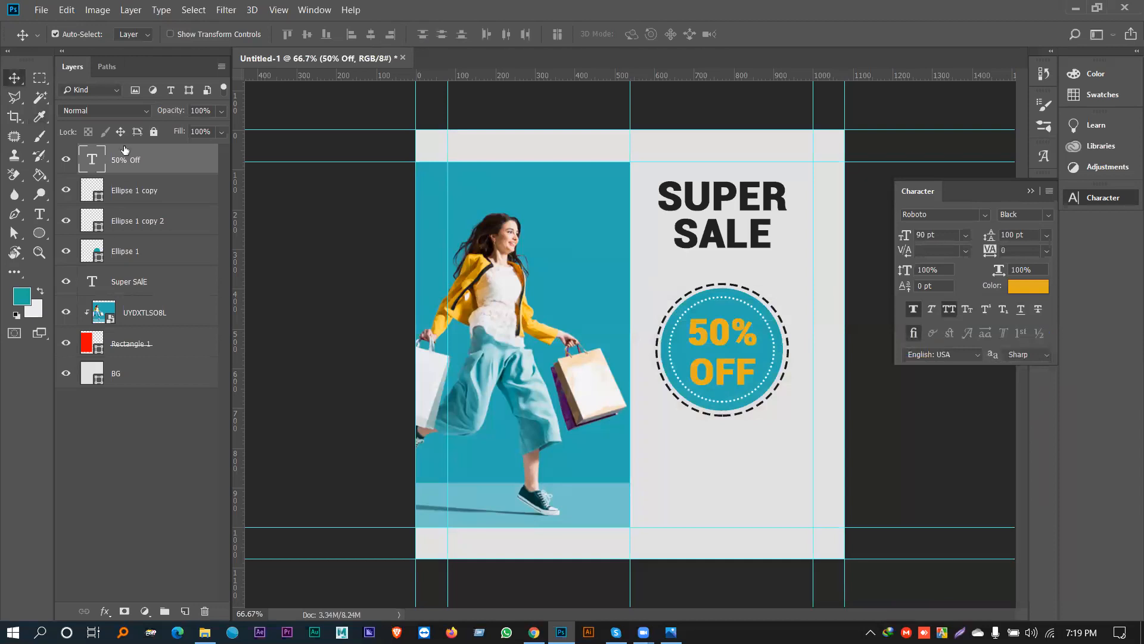
Step: Draw a small yellow ellipse of about 88 x 78 px below the 50% OFF badge as a color sample
key(u)
mouse_move(690, 461)
mouse_down()
mouse_move(728, 471)
mouse_move(724, 490)
mouse_up()
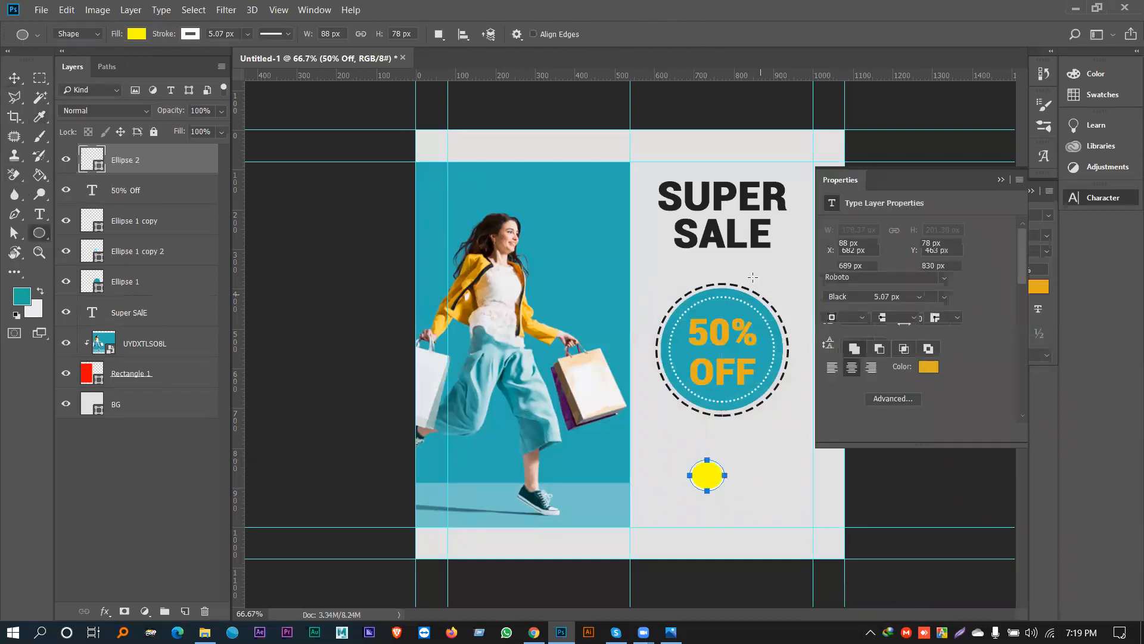
click(831, 297)
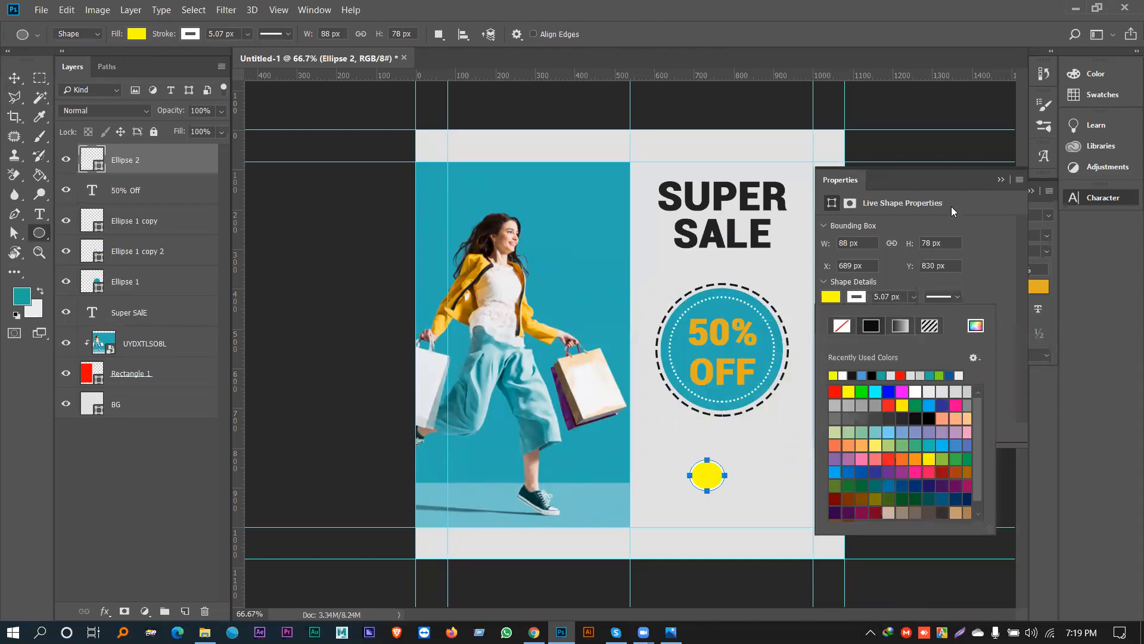
click(999, 185)
click(1001, 179)
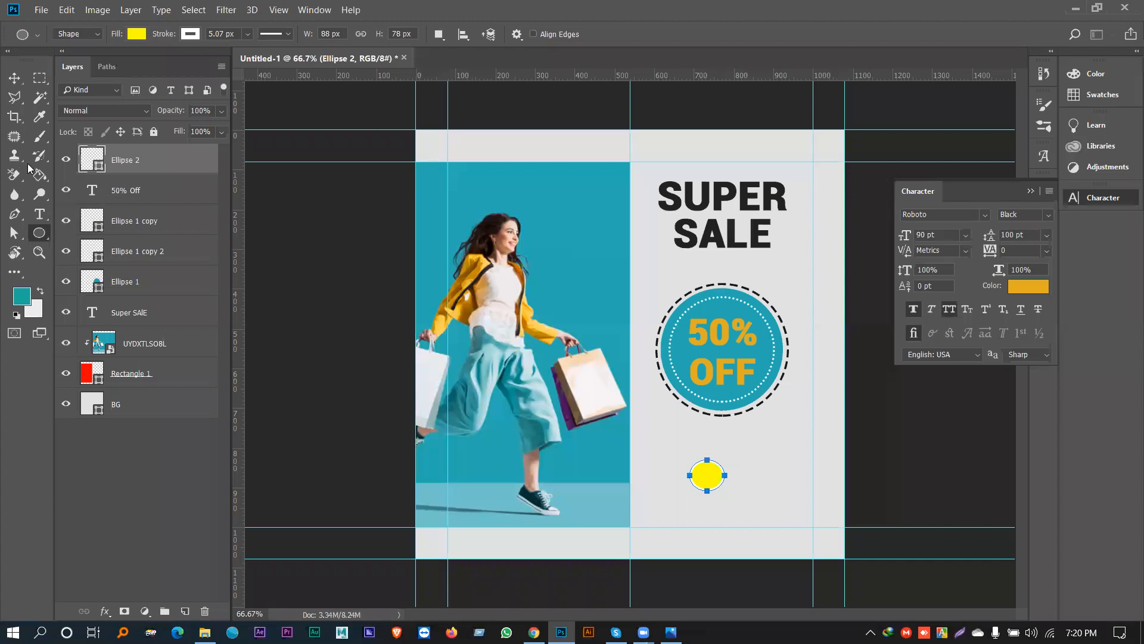
Step: Recolor the 50% OFF text with the bright yellow sampled from the small ellipse, #ffff00
click(40, 217)
click(126, 190)
click(569, 34)
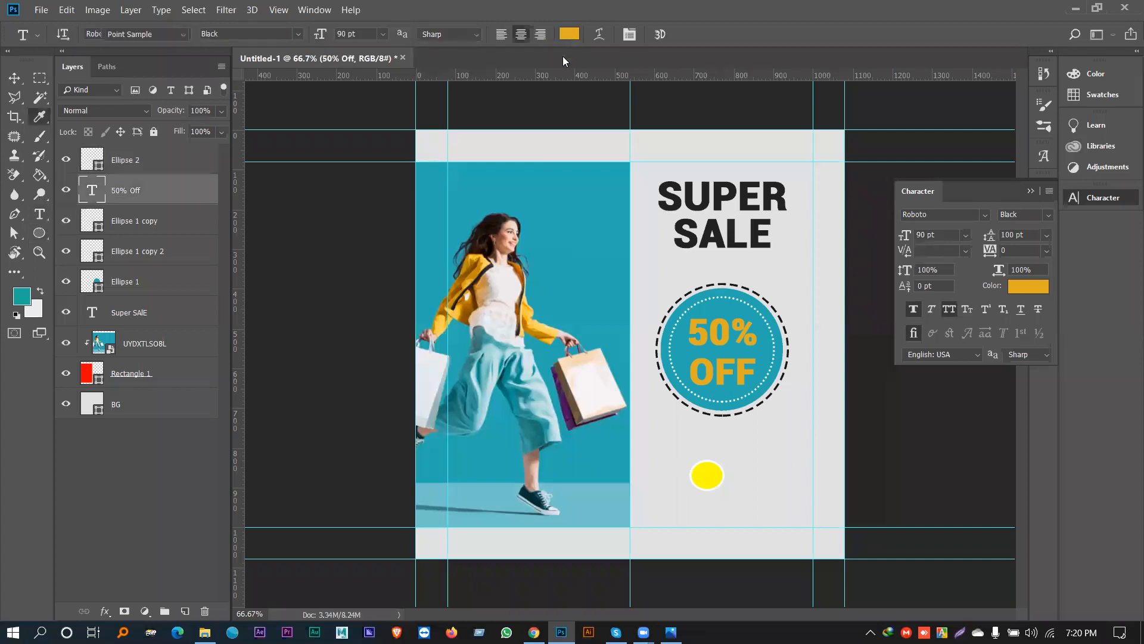
drag(735, 307, 789, 13)
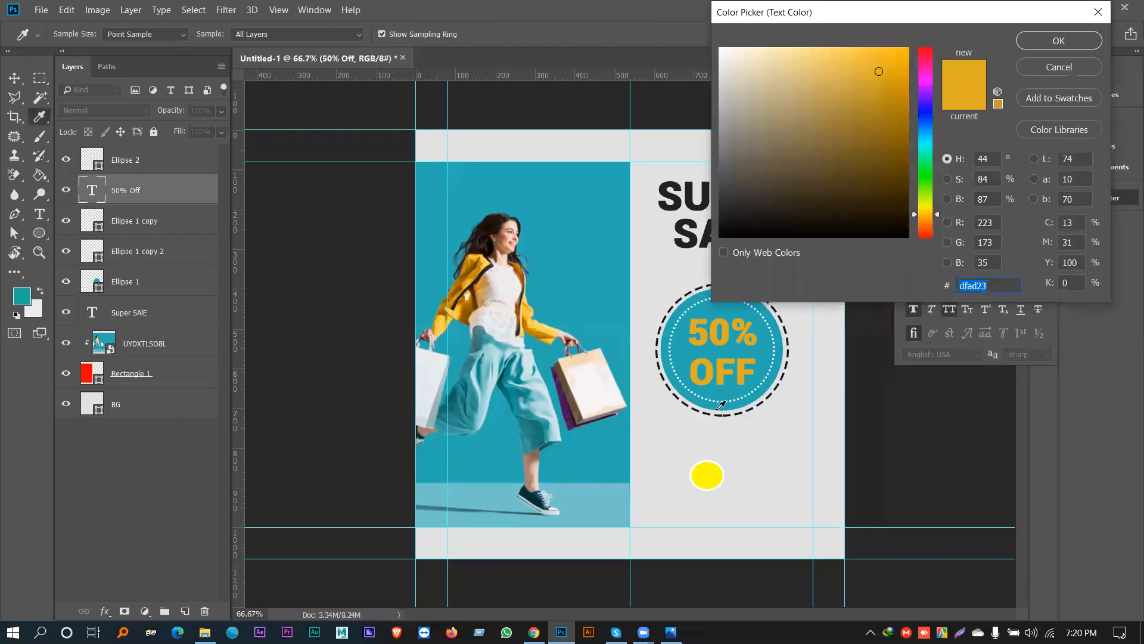
click(713, 466)
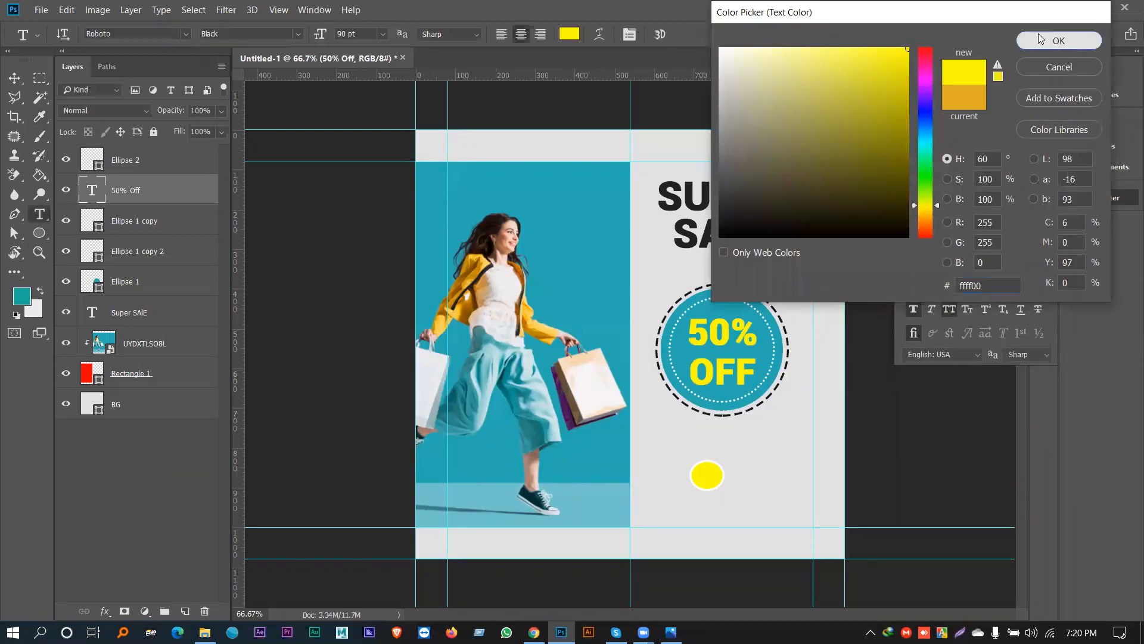
click(1040, 38)
Step: Delete the small yellow sample ellipse
click(158, 162)
key(Delete)
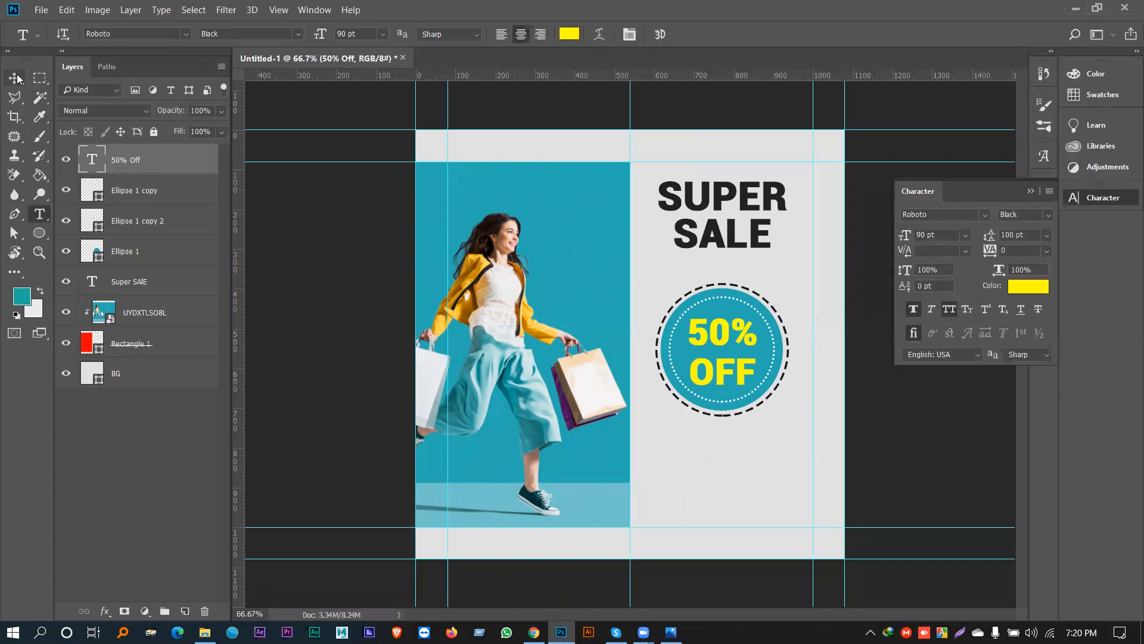
click(17, 77)
Step: Draw a yellow rounded-rectangle button of about 288 x 86 px below the badge, with no stroke and 43 px corner radii
key(alt+Tab)
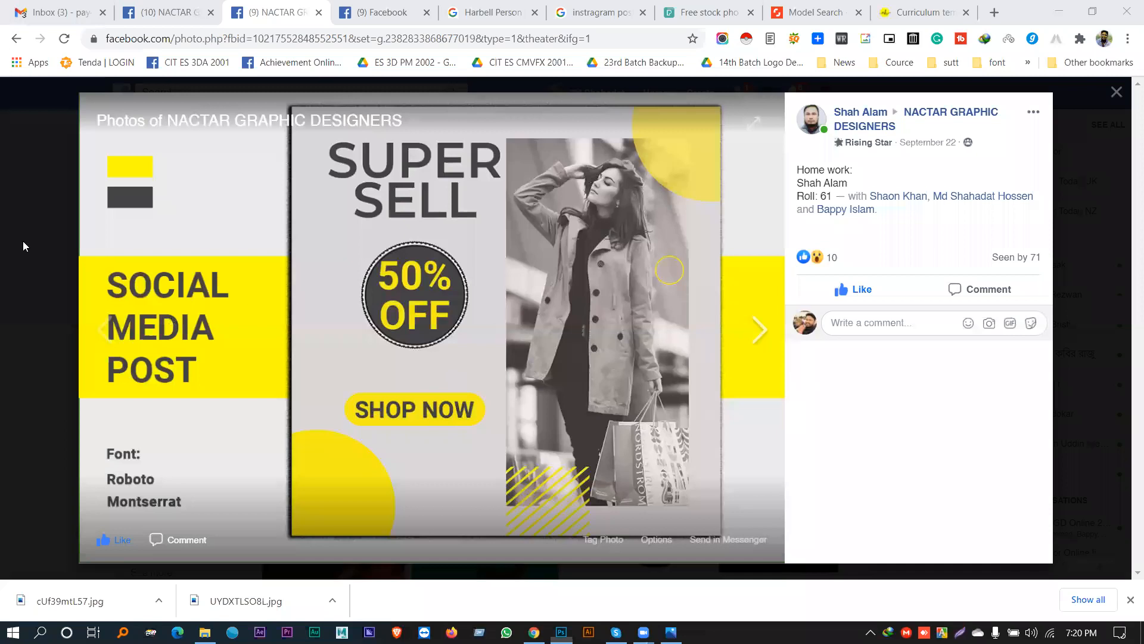
key(alt+Tab)
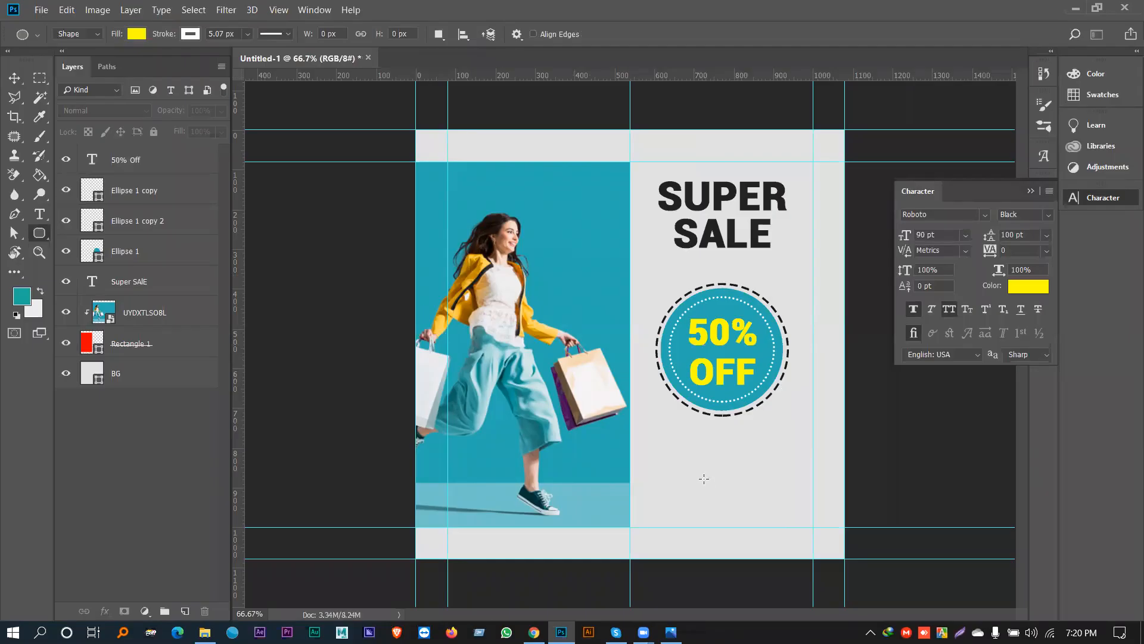
drag(685, 459, 787, 485)
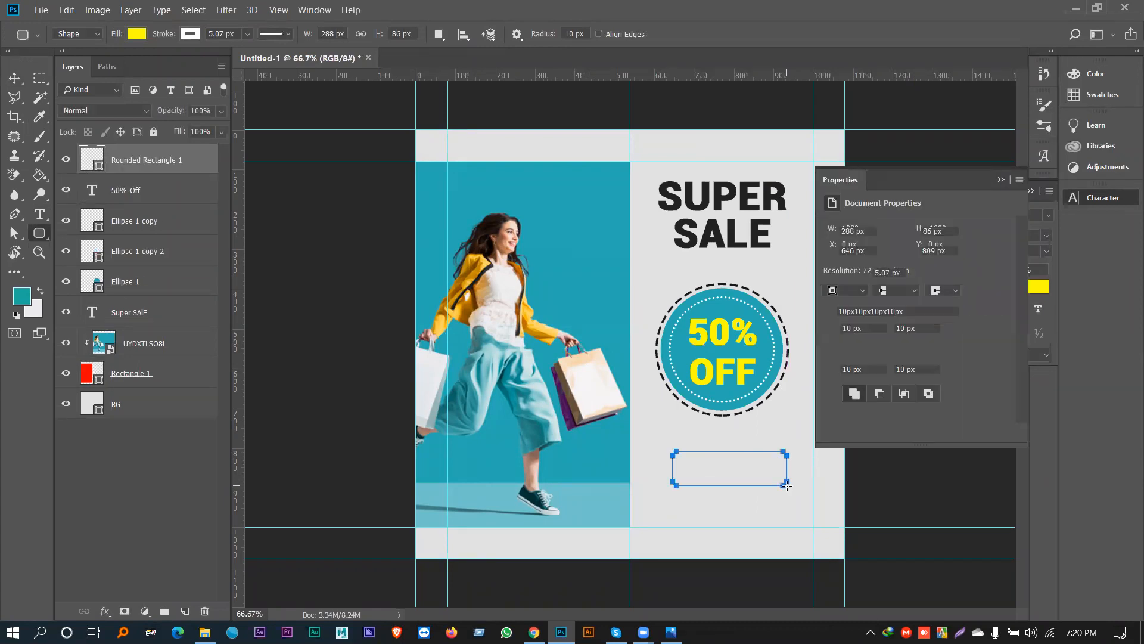
click(856, 275)
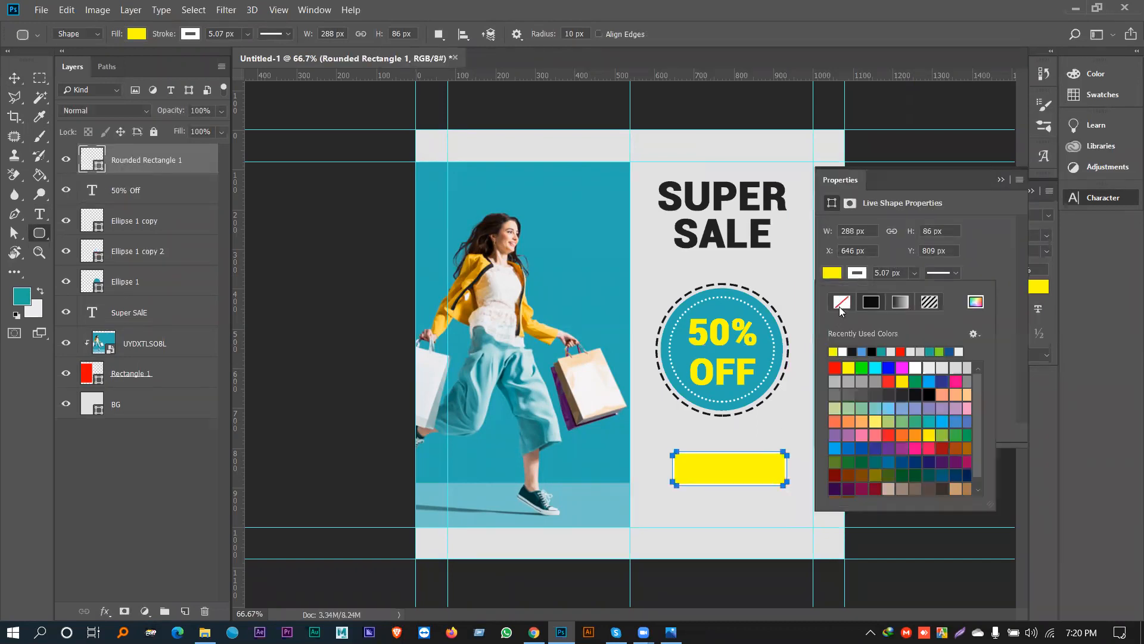
click(841, 302)
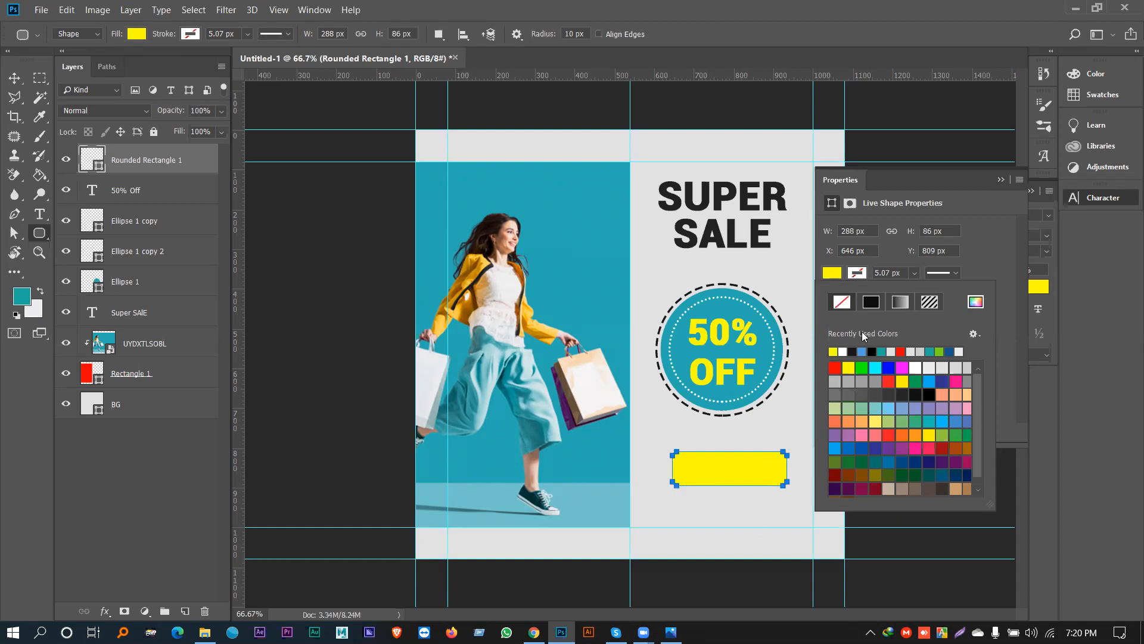
click(992, 260)
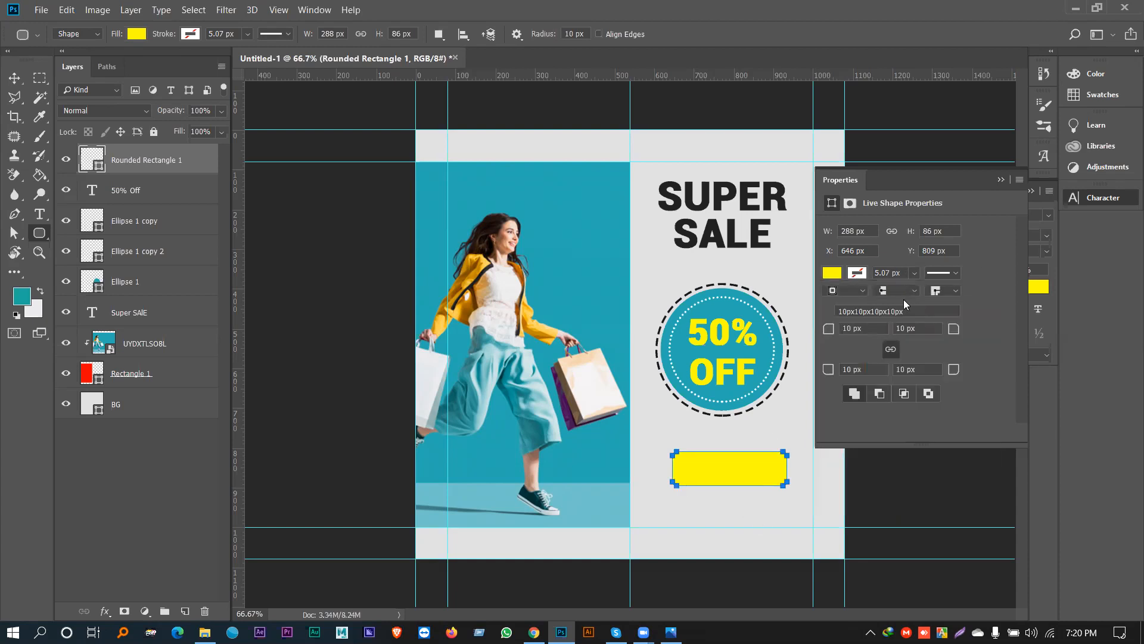
drag(831, 334, 863, 338)
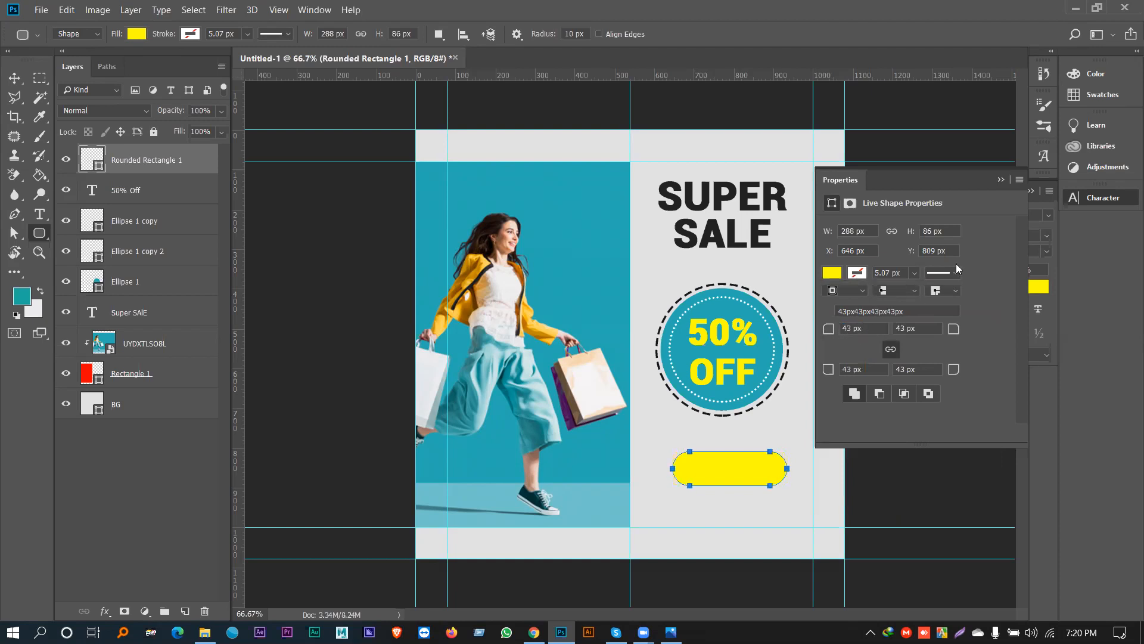
click(1001, 179)
Step: Enlarge the yellow button to about 134% and center it beneath the 50% OFF badge
click(17, 77)
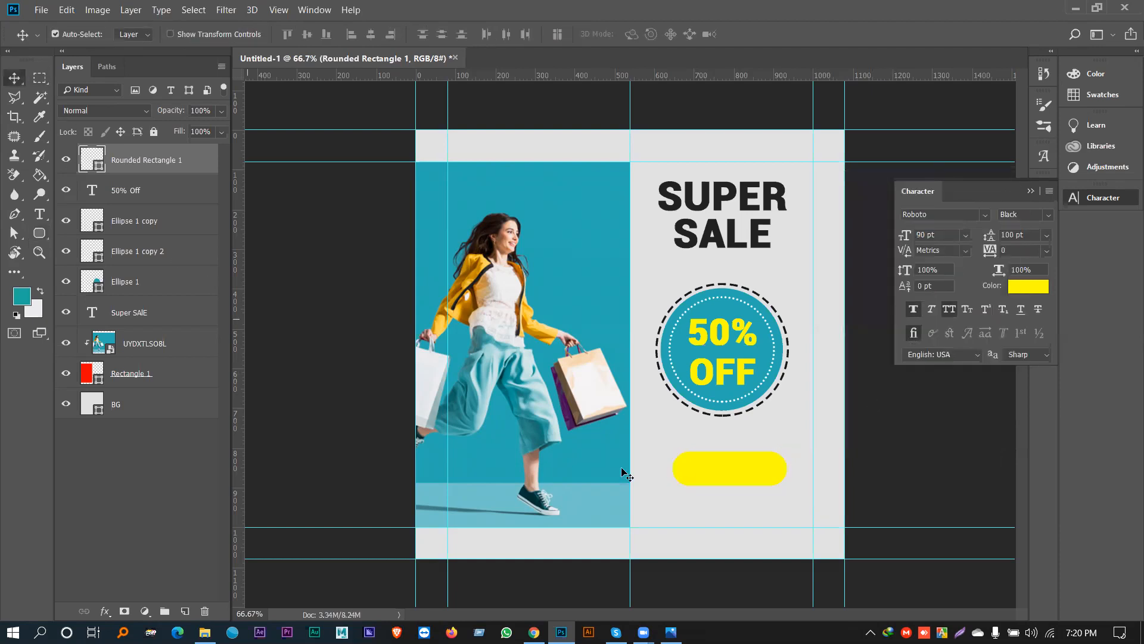
mouse_move(728, 477)
mouse_down()
mouse_move(733, 465)
mouse_move(723, 469)
mouse_up()
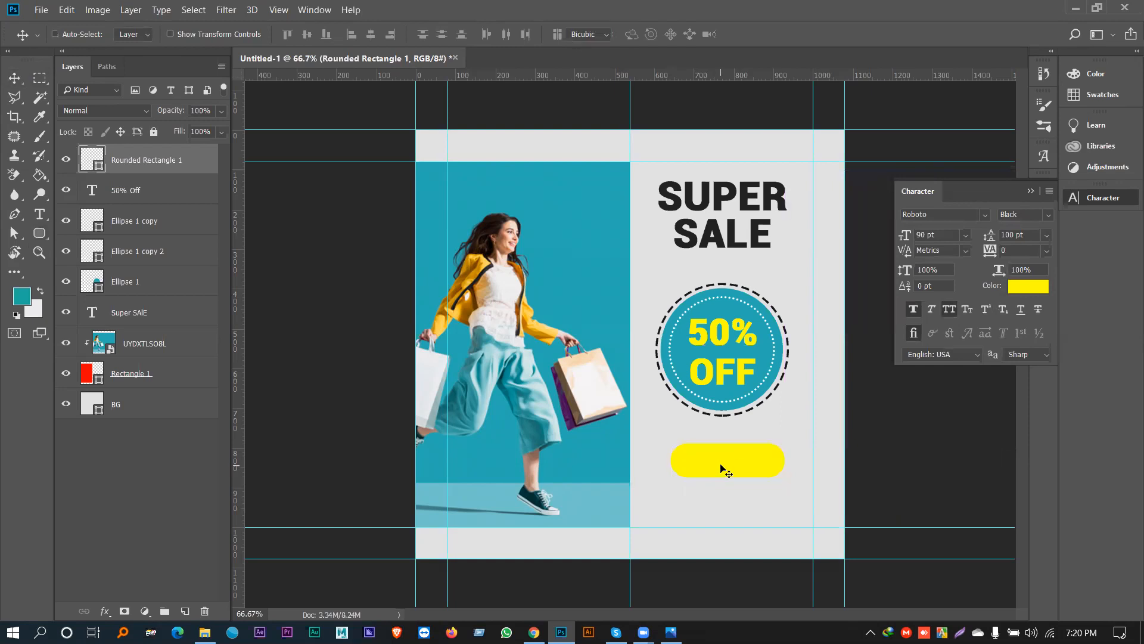
key(ctrl+t)
drag(792, 480, 804, 483)
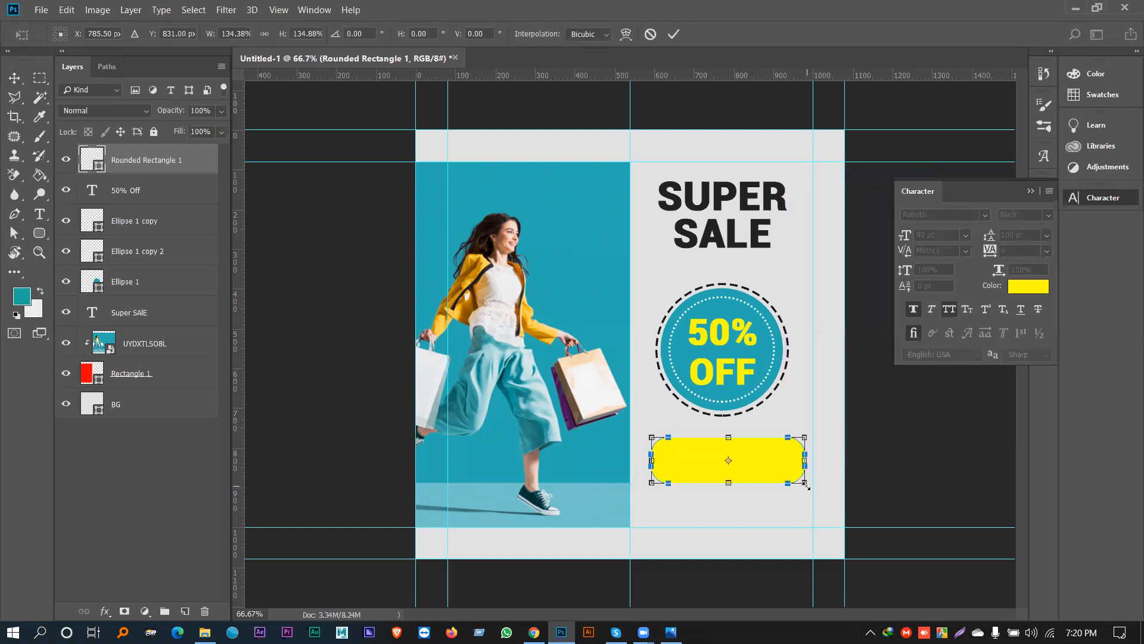
key(Return)
drag(747, 452, 741, 450)
click(727, 504)
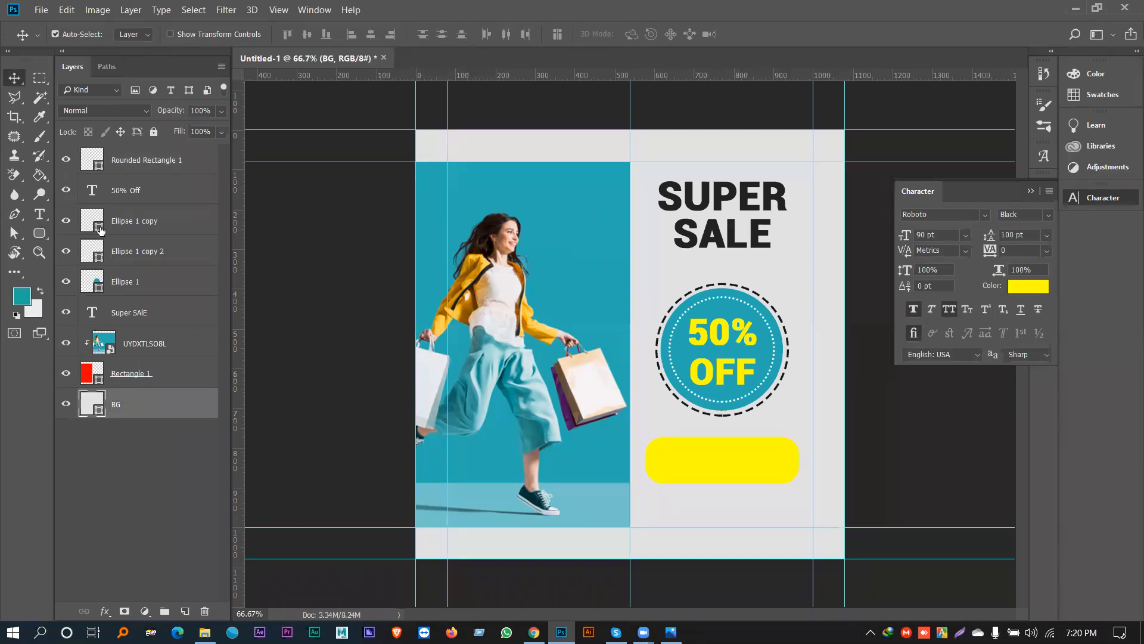
click(707, 520)
click(342, 330)
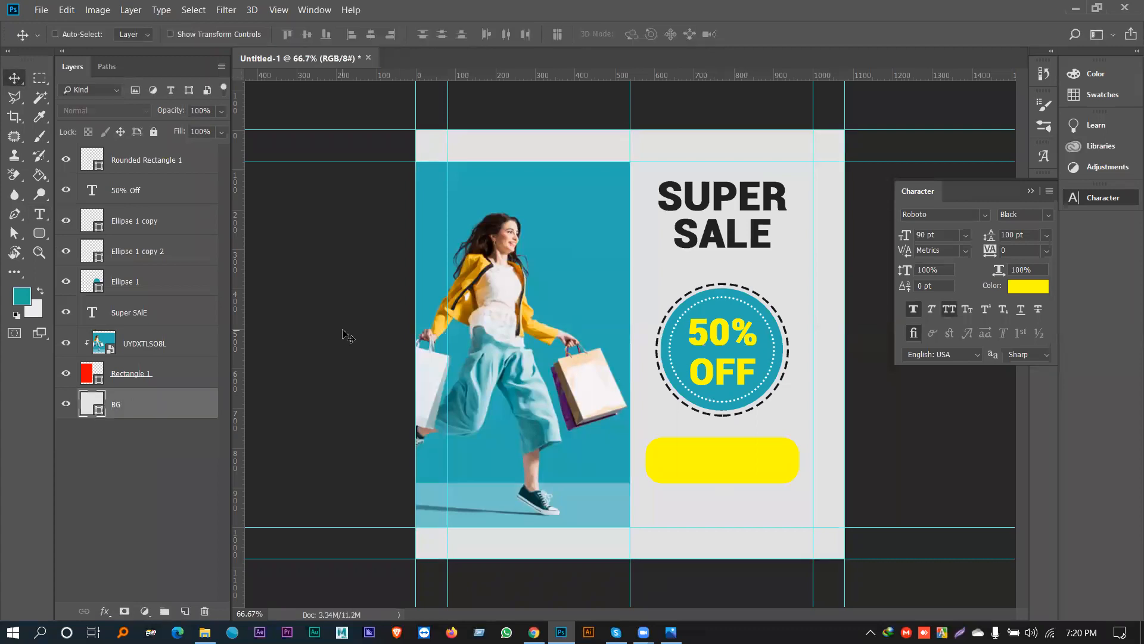
Step: Add a new SHOP NOW text line just below the yellow button
click(149, 455)
click(43, 213)
click(709, 516)
text(S)
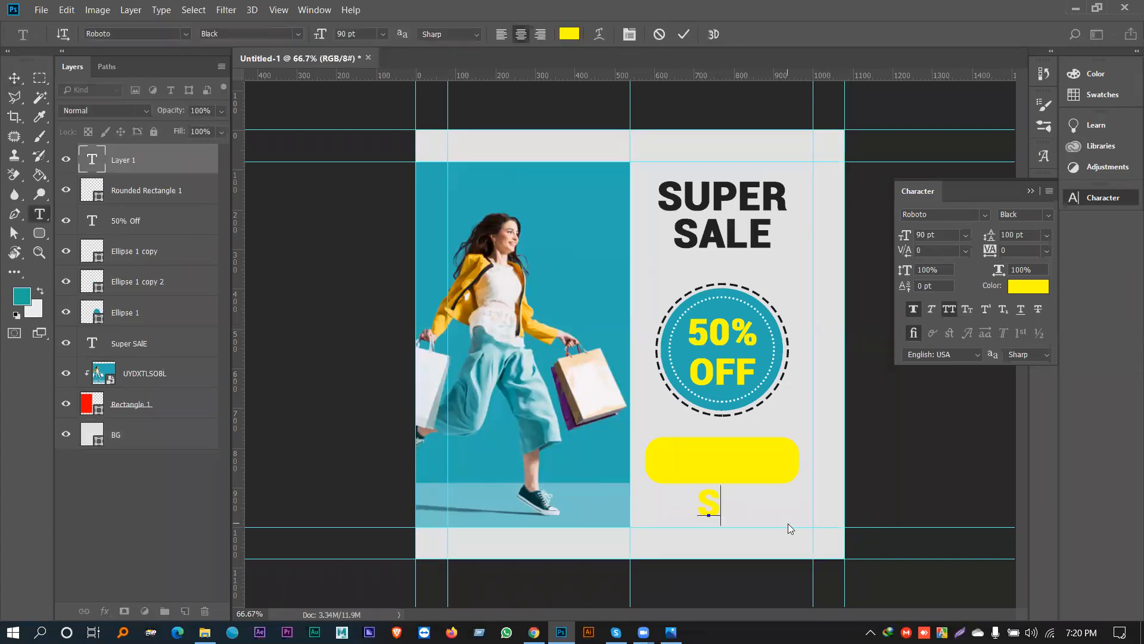
text(HOP NOW)
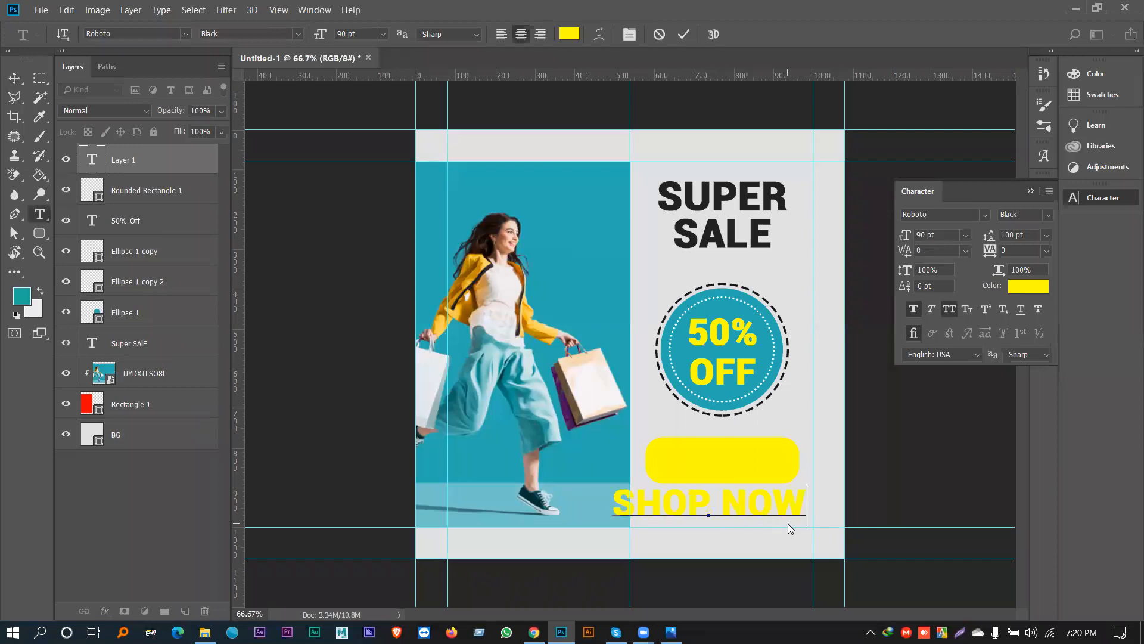
Step: Recolor the SHOP NOW text with the dark gray #222222 sampled from the SUPER SALE heading
key(ctrl+a)
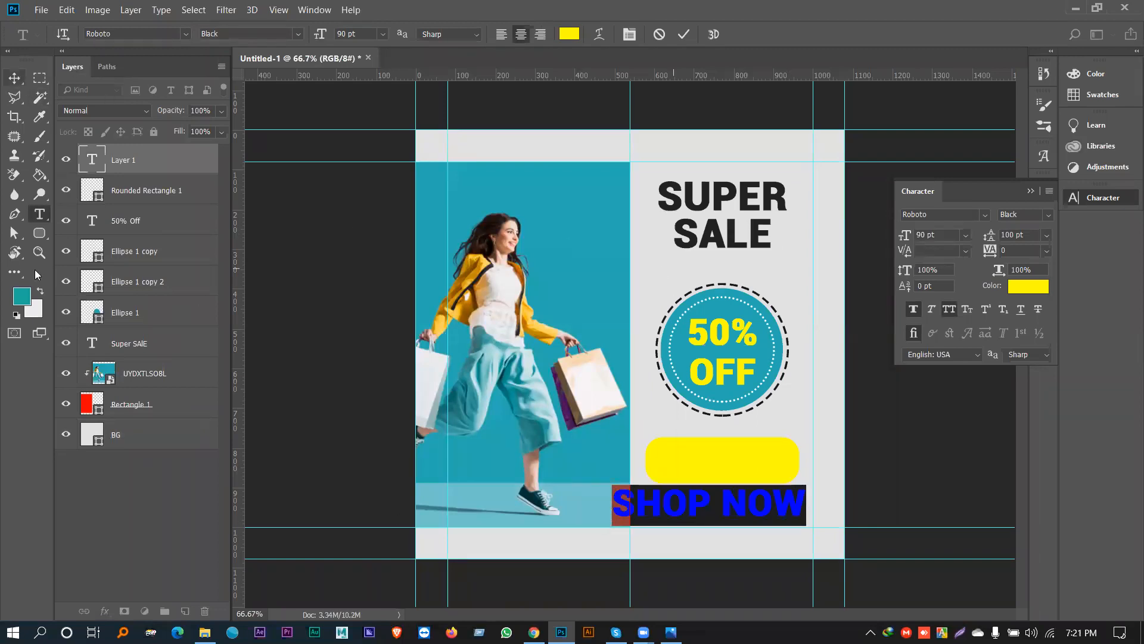
click(569, 34)
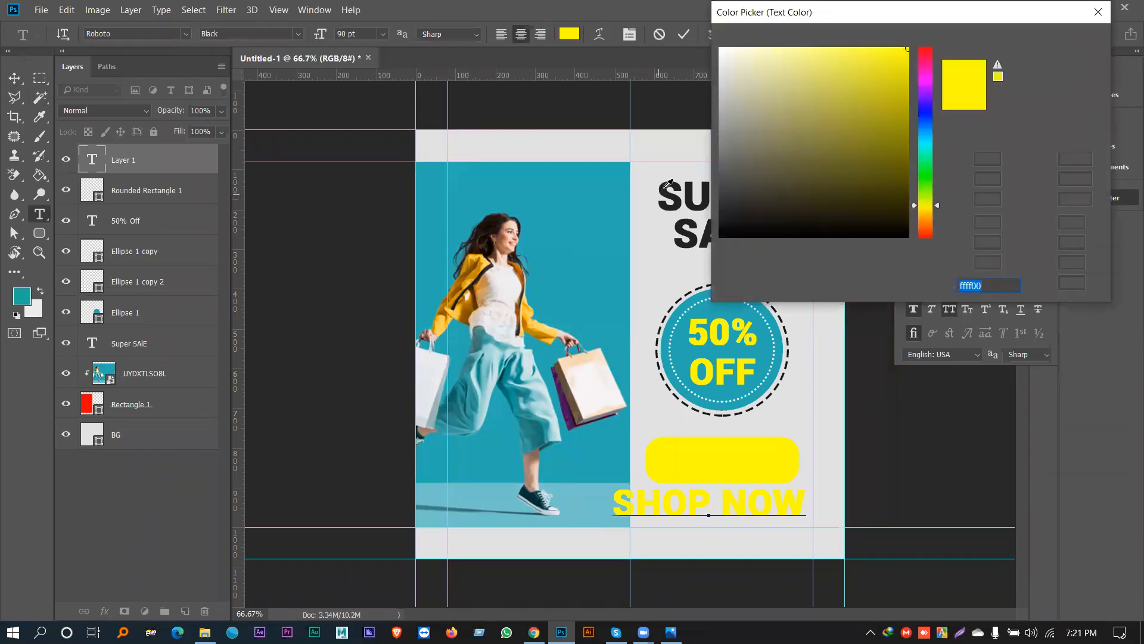
click(665, 188)
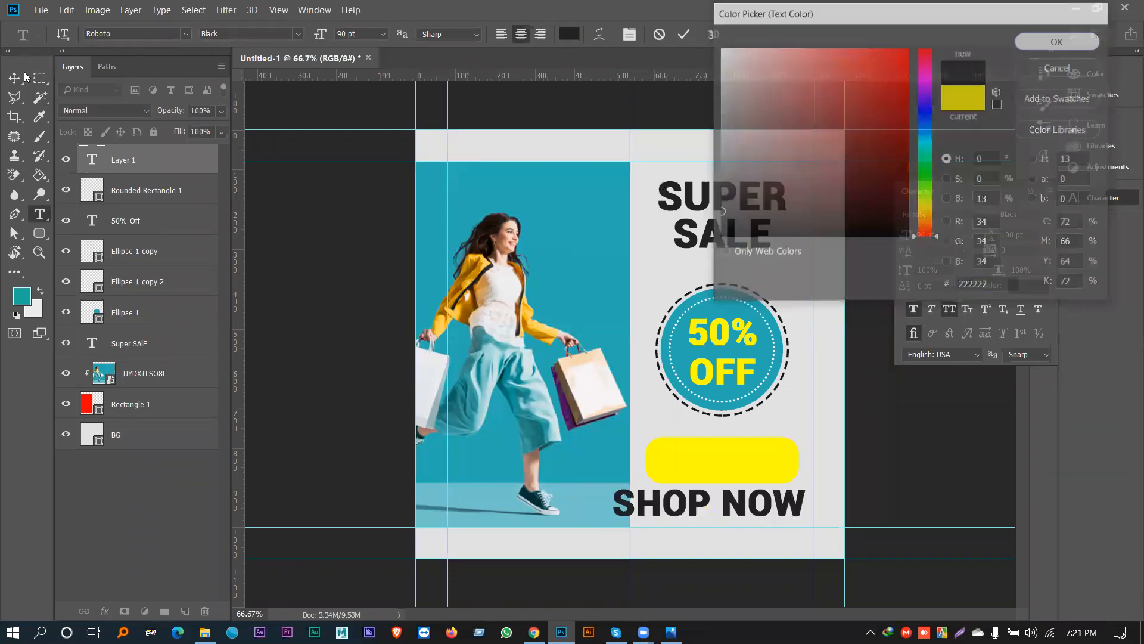
key(ctrl+Return)
Step: Scale the SHOP NOW text down to about 57 pt and place it on the yellow button
key(ctrl+t)
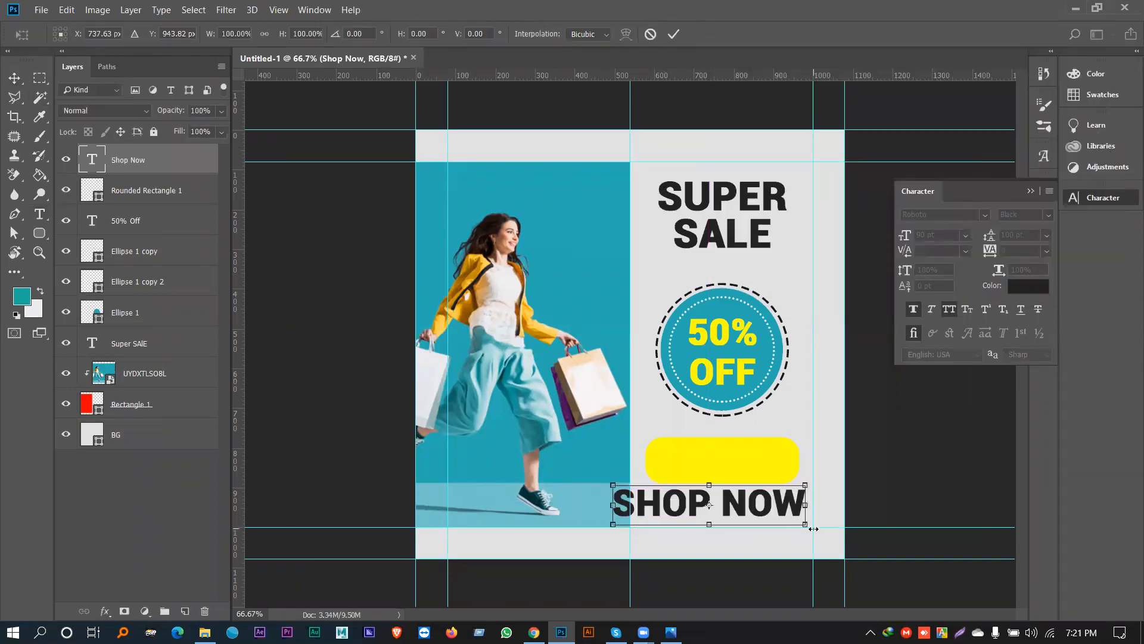
drag(804, 522, 776, 464)
key(Return)
key(ctrl+t)
key(Return)
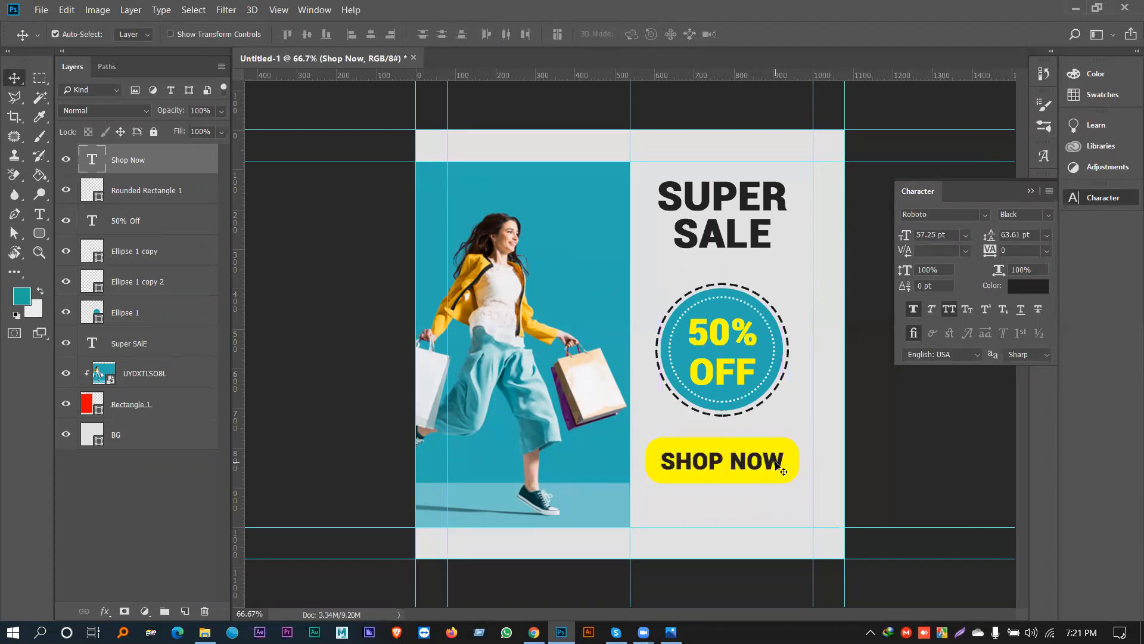
Step: Align the SHOP NOW text and the yellow button on their vertical and horizontal centers
shift+click(149, 191)
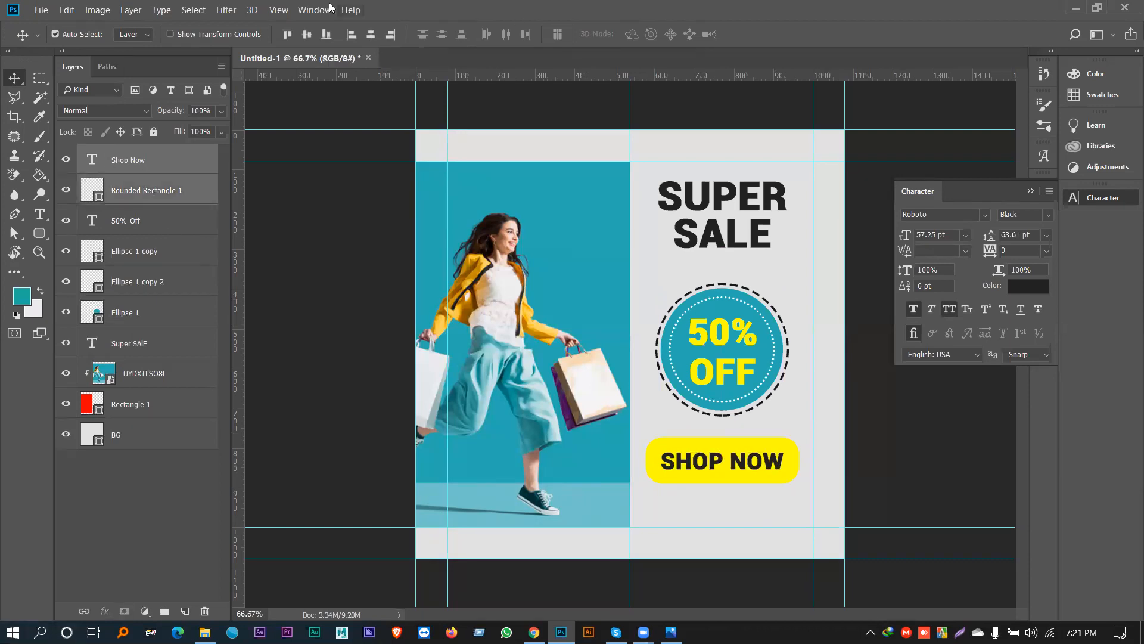
click(308, 35)
click(370, 35)
click(359, 347)
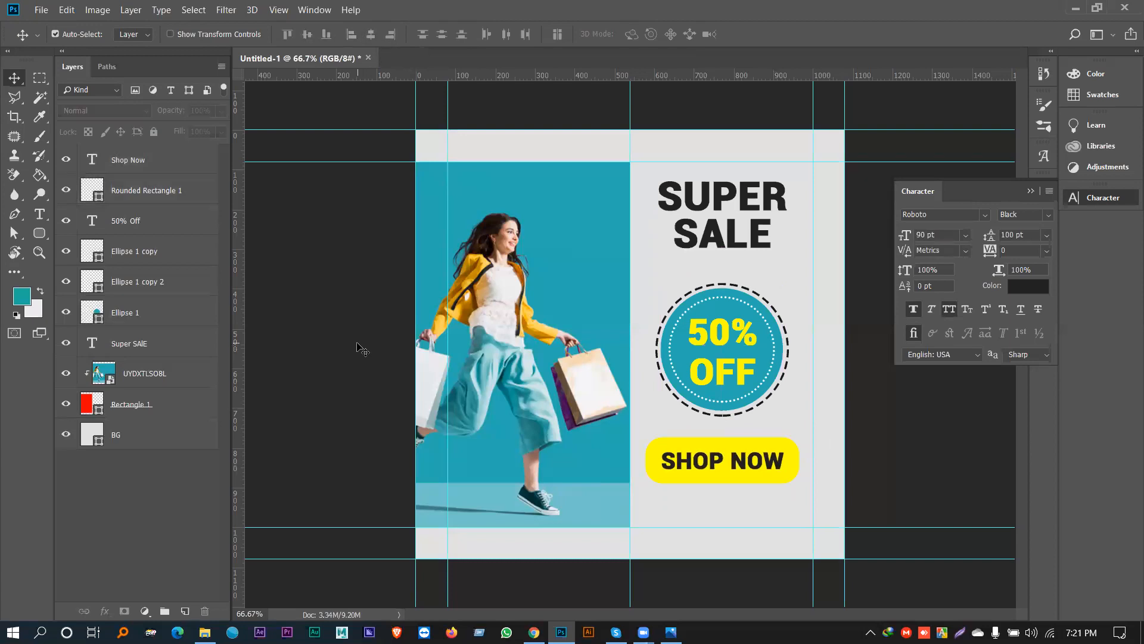
Step: Align the 50% OFF text and the badge's two outline rings on their vertical centers
click(153, 225)
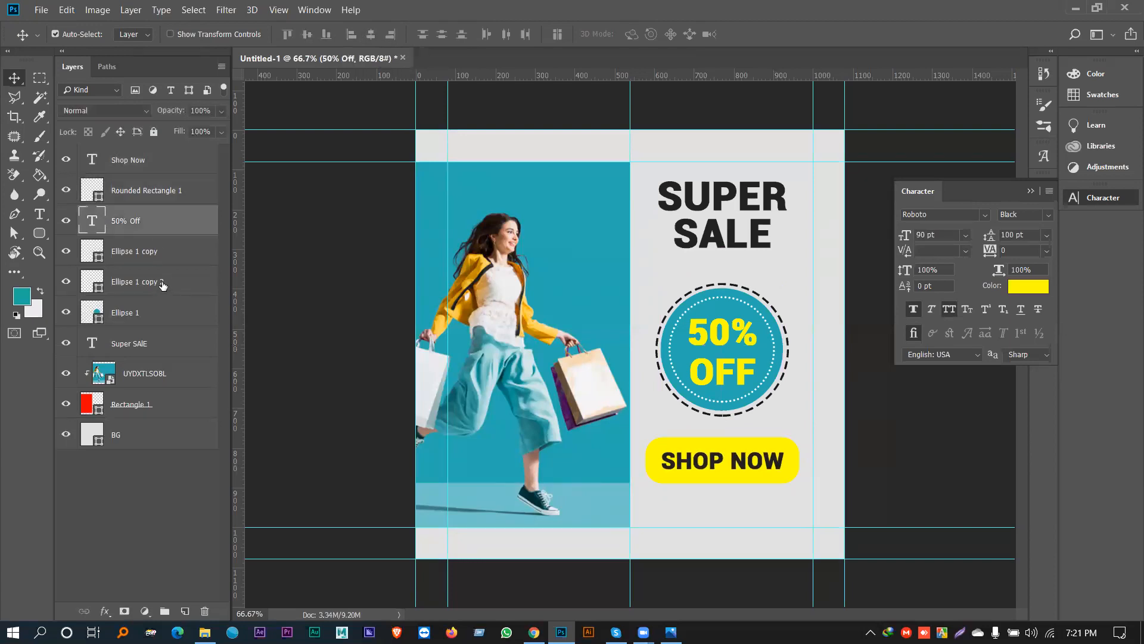
shift+click(162, 285)
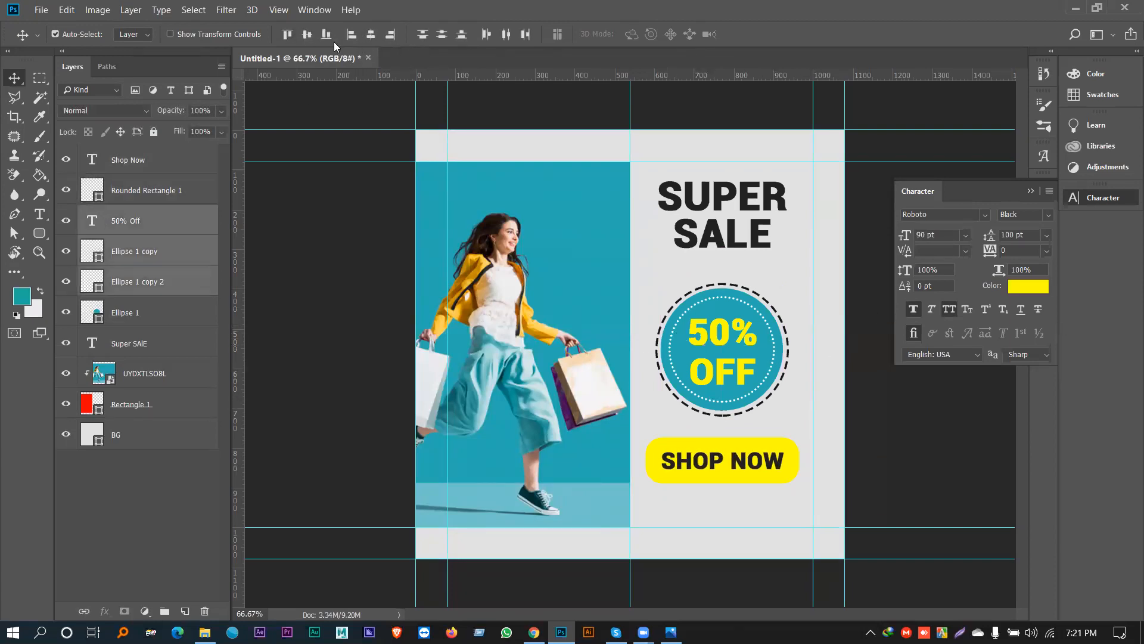
click(307, 35)
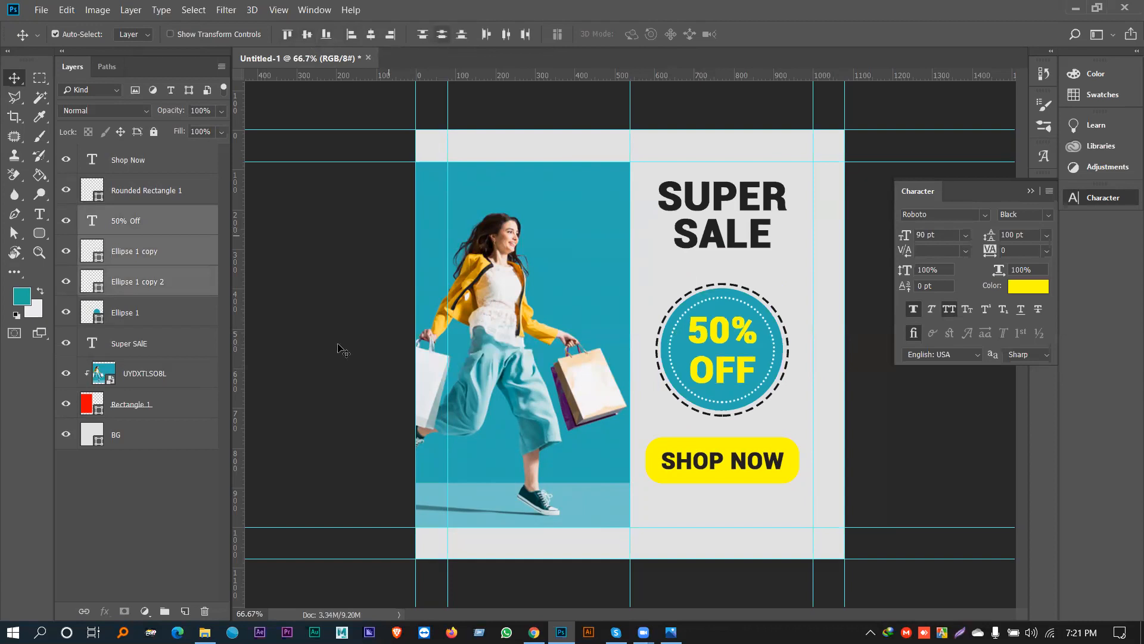
click(314, 304)
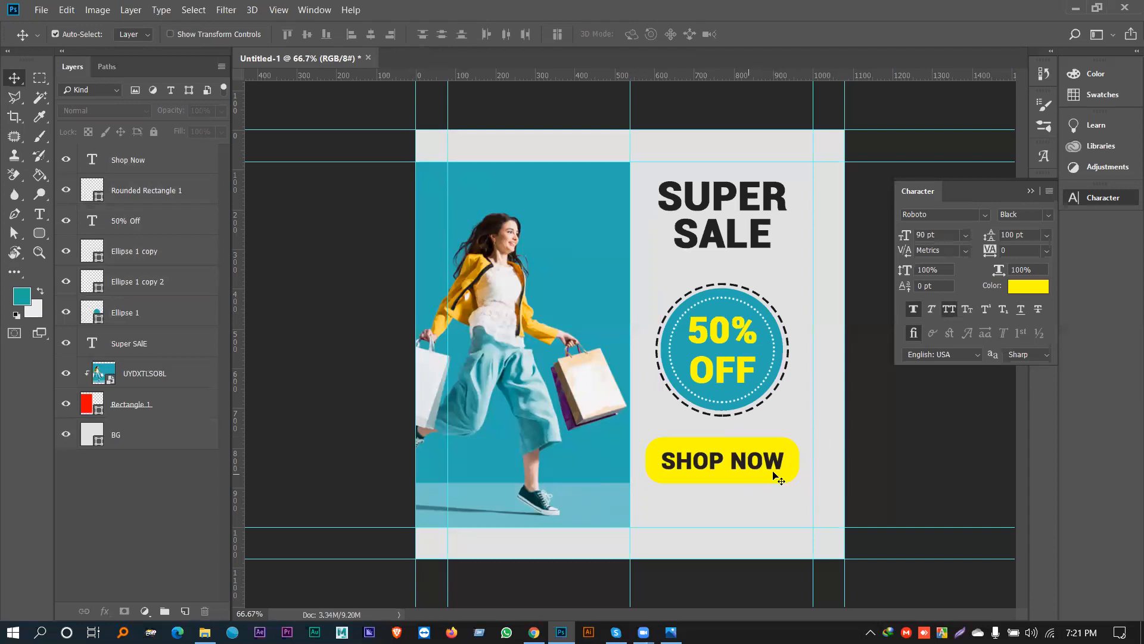
Step: Switch to Chrome and run a Google Images search in a new tab for "mouse click icon png"
key(alt+Tab)
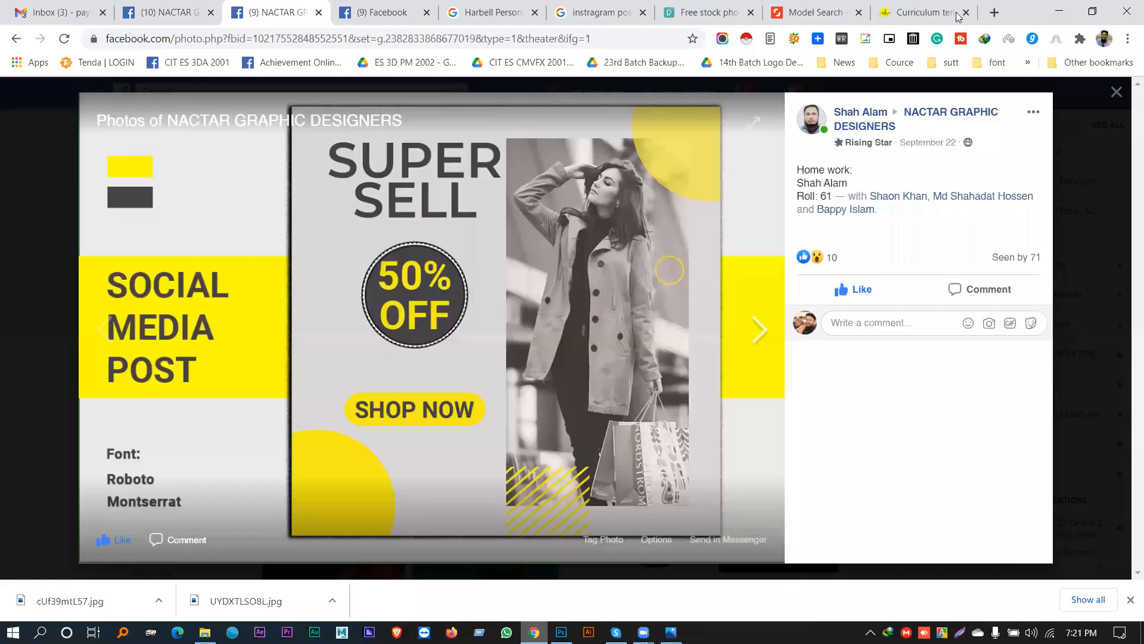
click(991, 13)
text(mouse c)
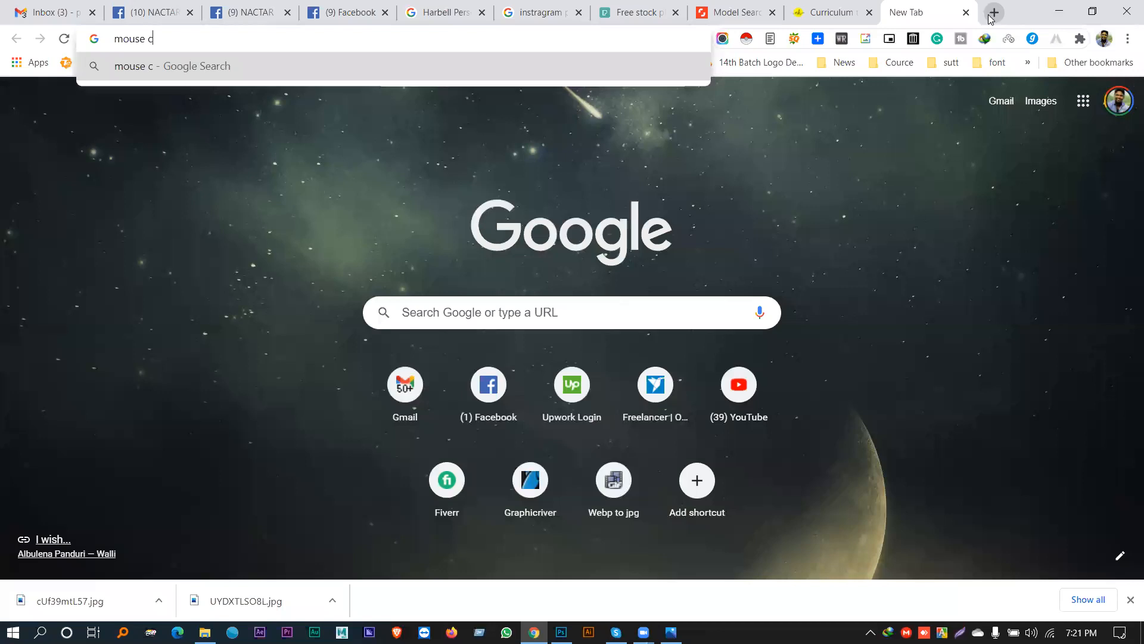
text(lick icon)
key(Return)
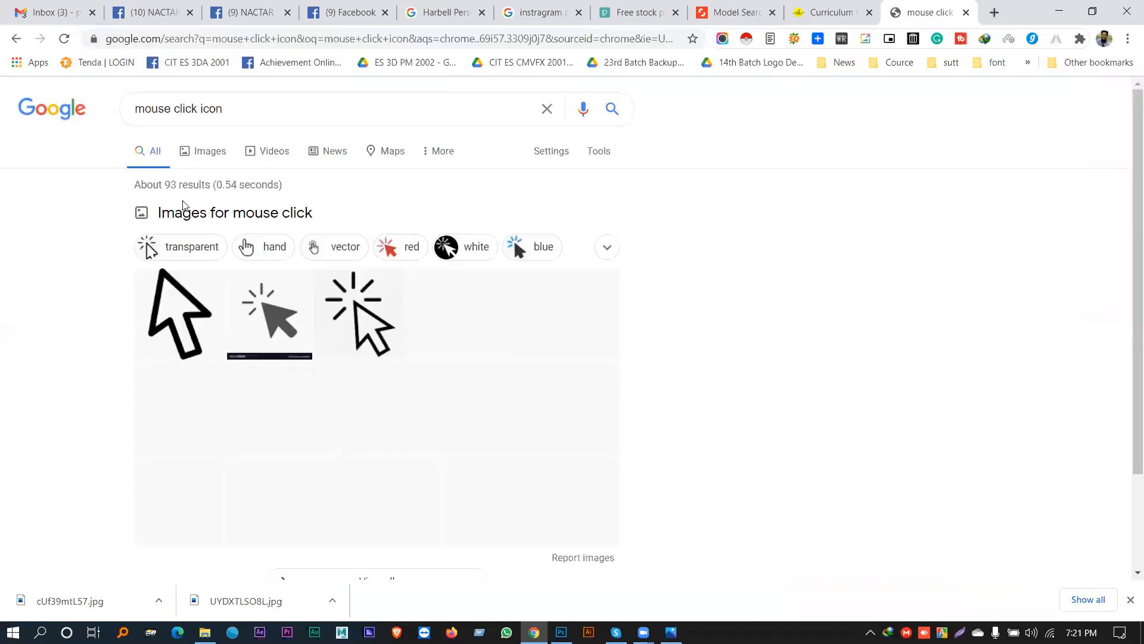
click(211, 151)
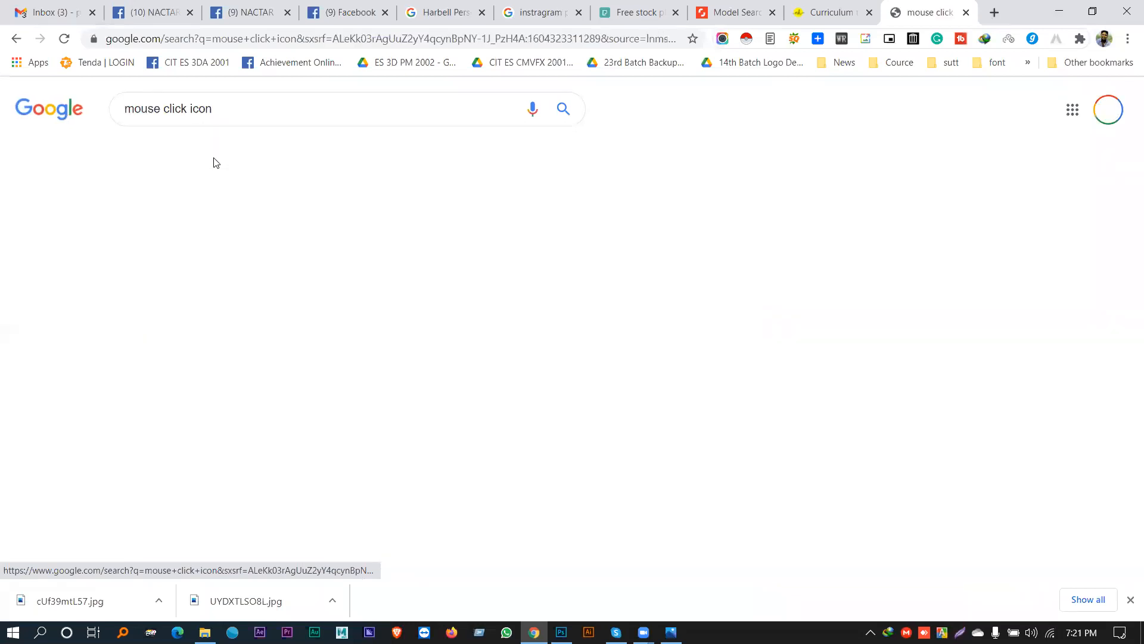
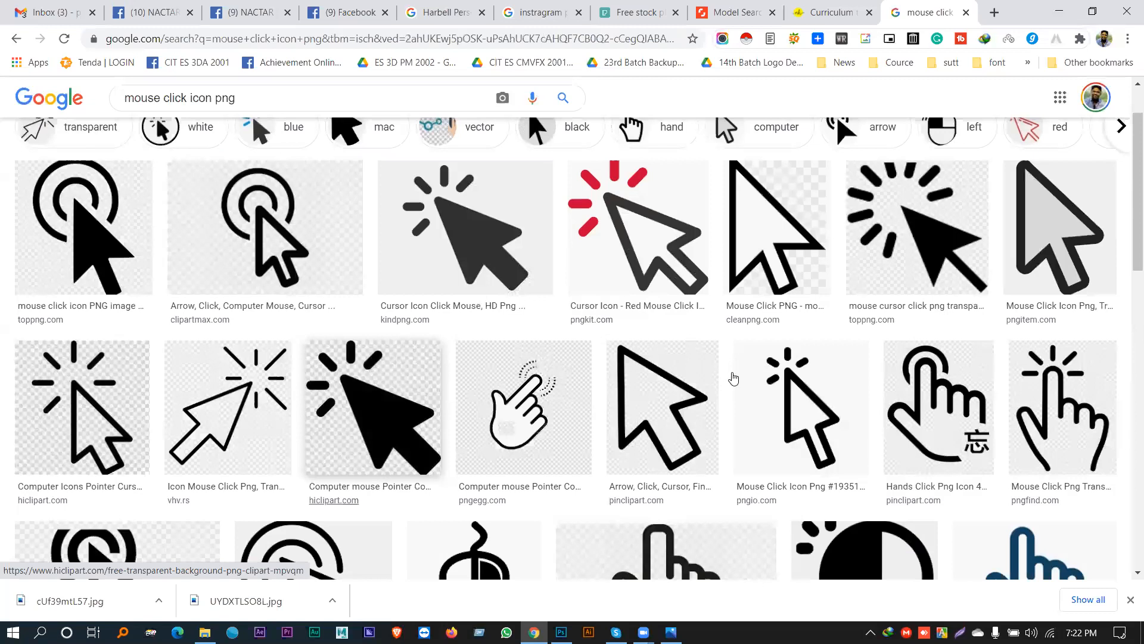
Step: Save the Clipart Library image of two pointing hands from the results as unnamed.jpg and open it in Photoshop
scroll(733, 378, down, 8)
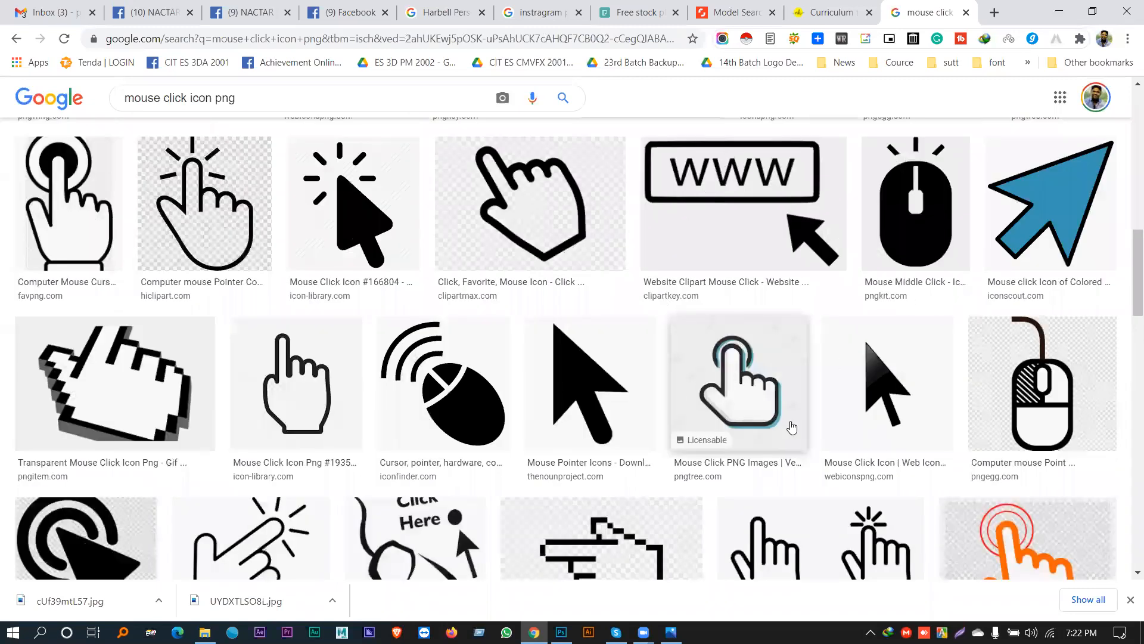
click(858, 524)
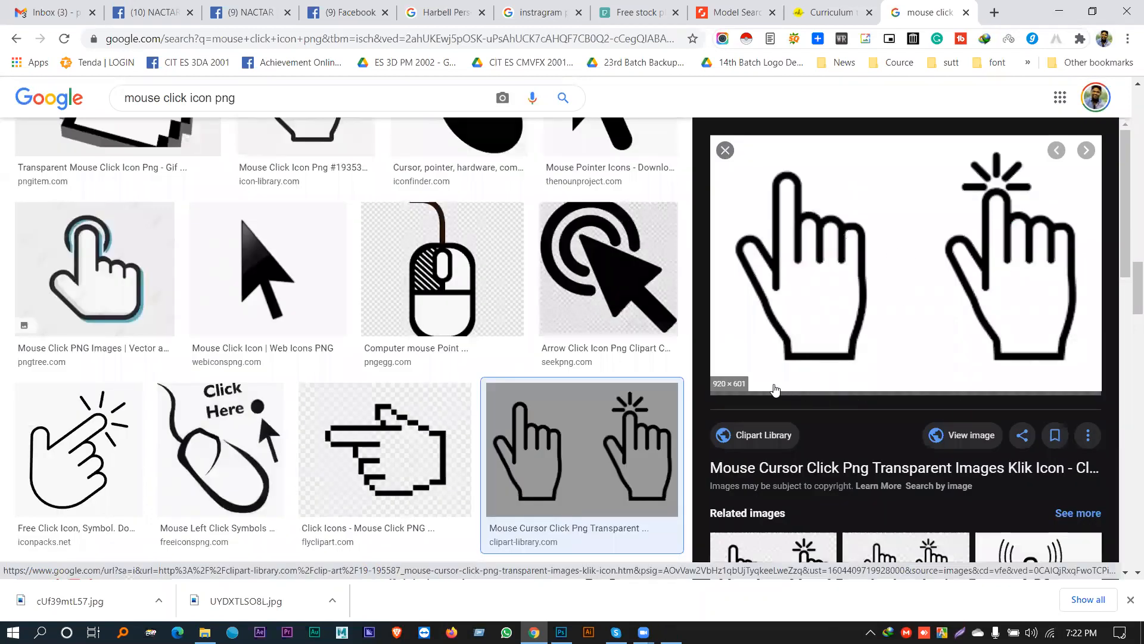
right_click(963, 251)
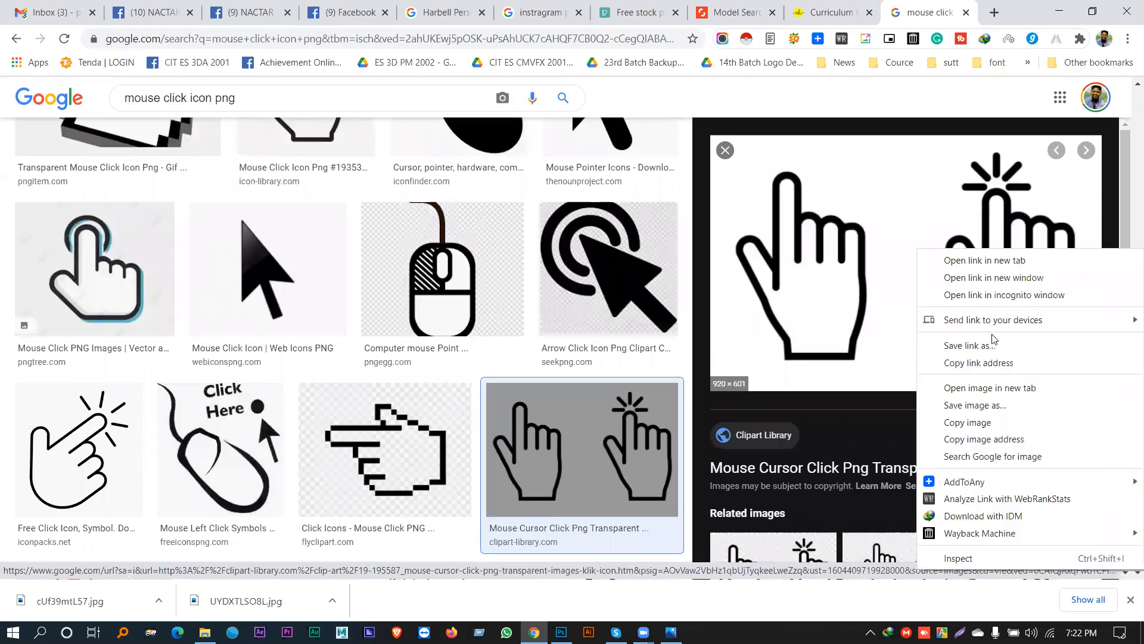
click(996, 406)
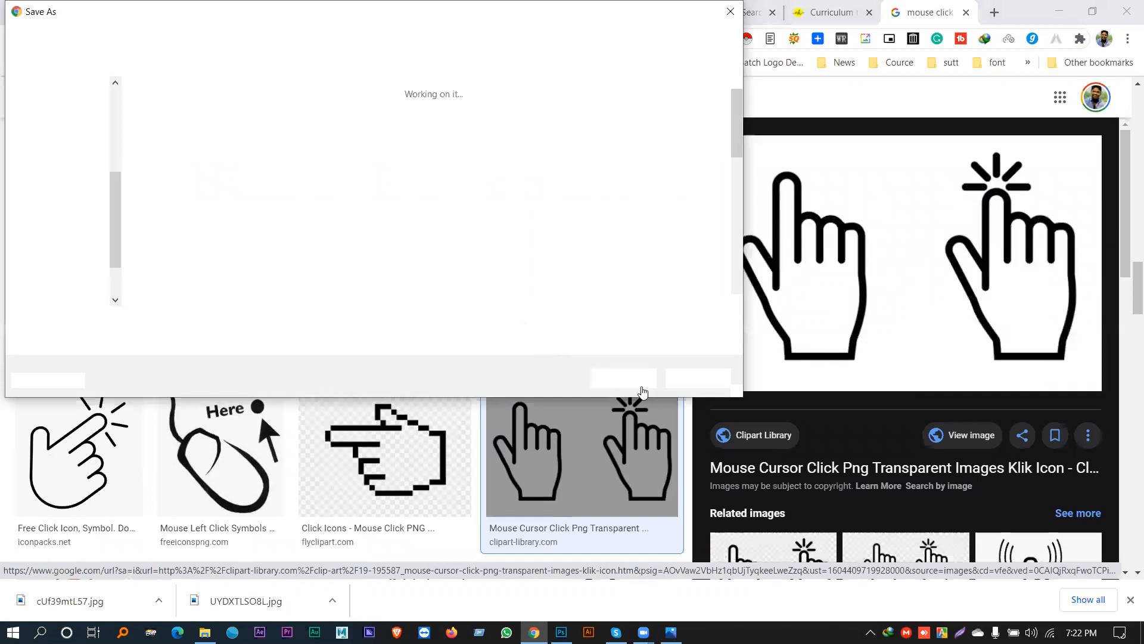
key(Return)
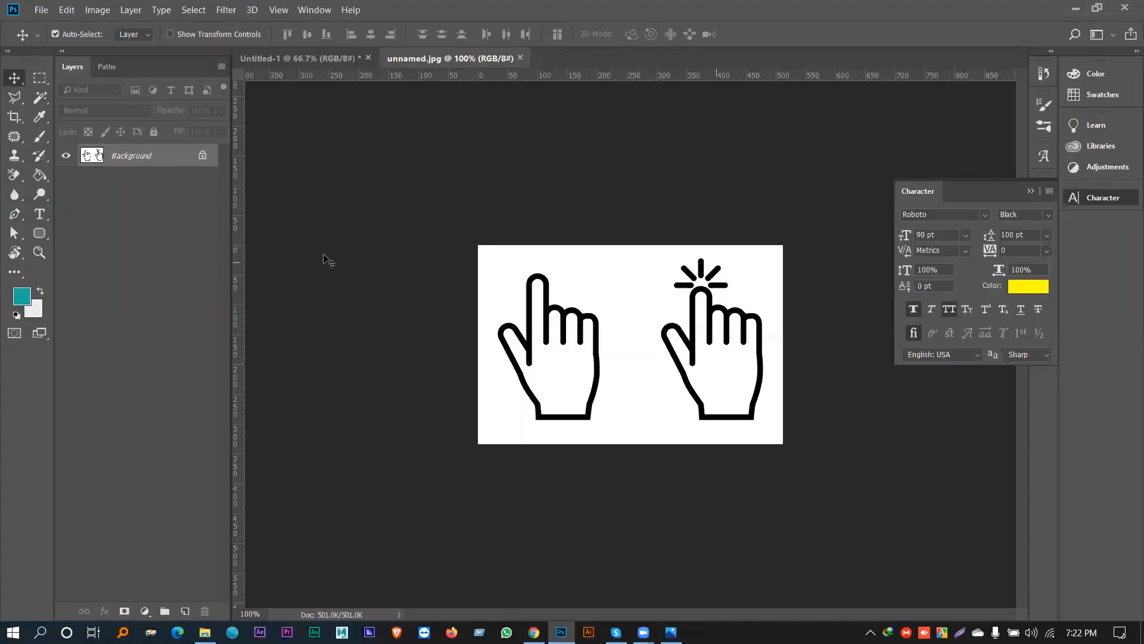
Step: Crop unnamed.jpg to just the hand with the click rays above its finger
key(c)
mouse_move(490, 344)
mouse_down()
mouse_move(575, 344)
mouse_move(562, 344)
mouse_up()
key(Return)
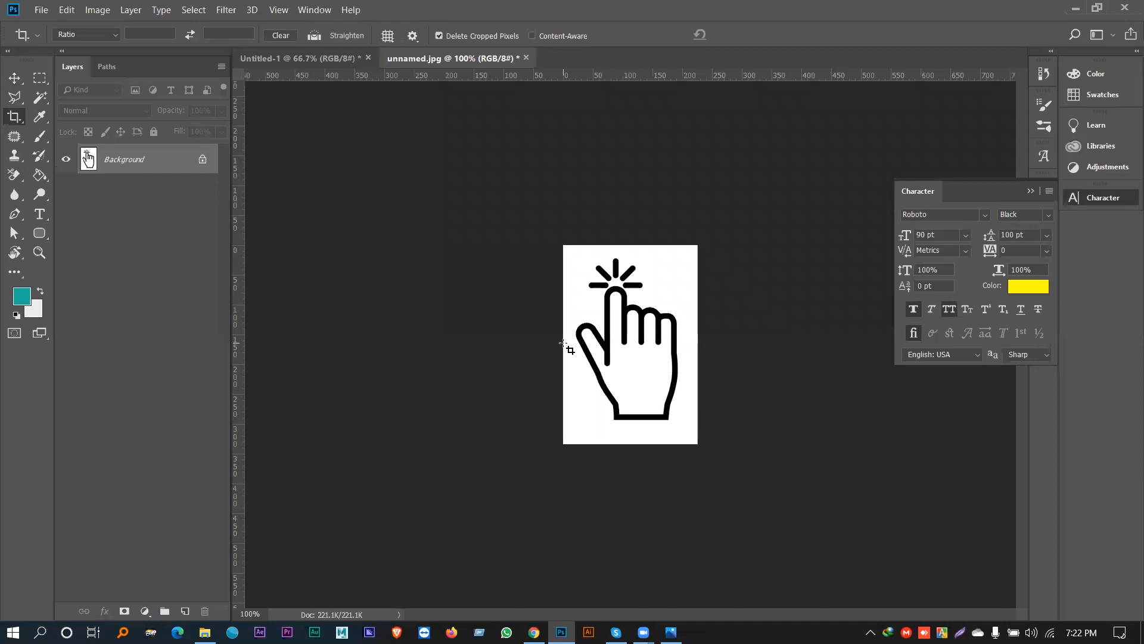
Step: Select the white area around the hand with the Magic Wand, unlock the background layer, and delete the selected white
key(ctrl+plus)
key(ctrl+plus)
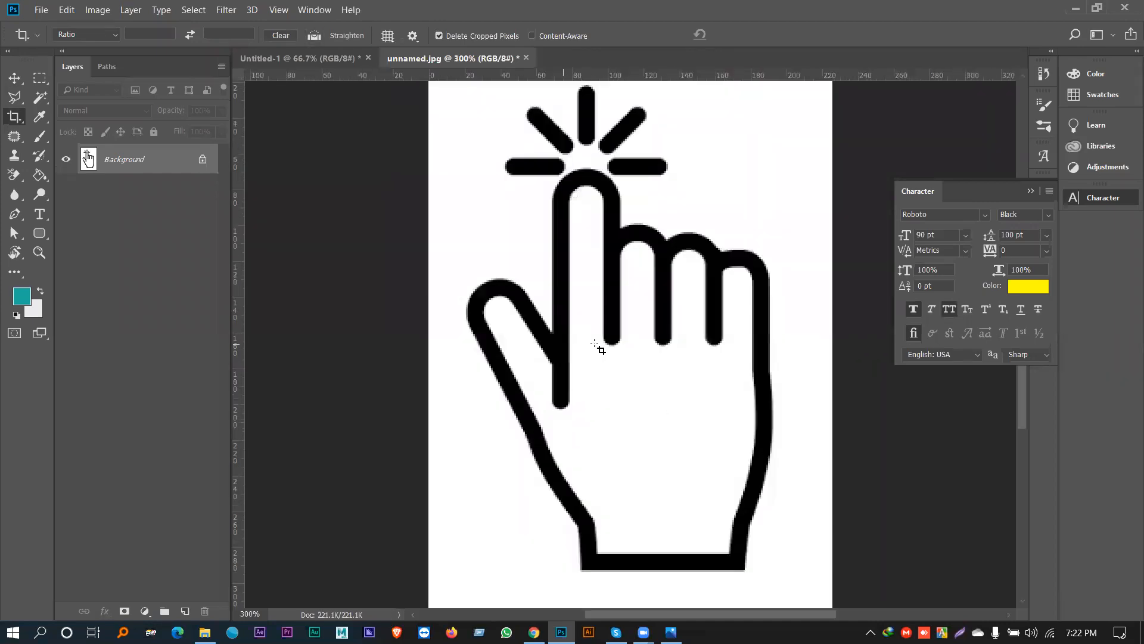
click(39, 97)
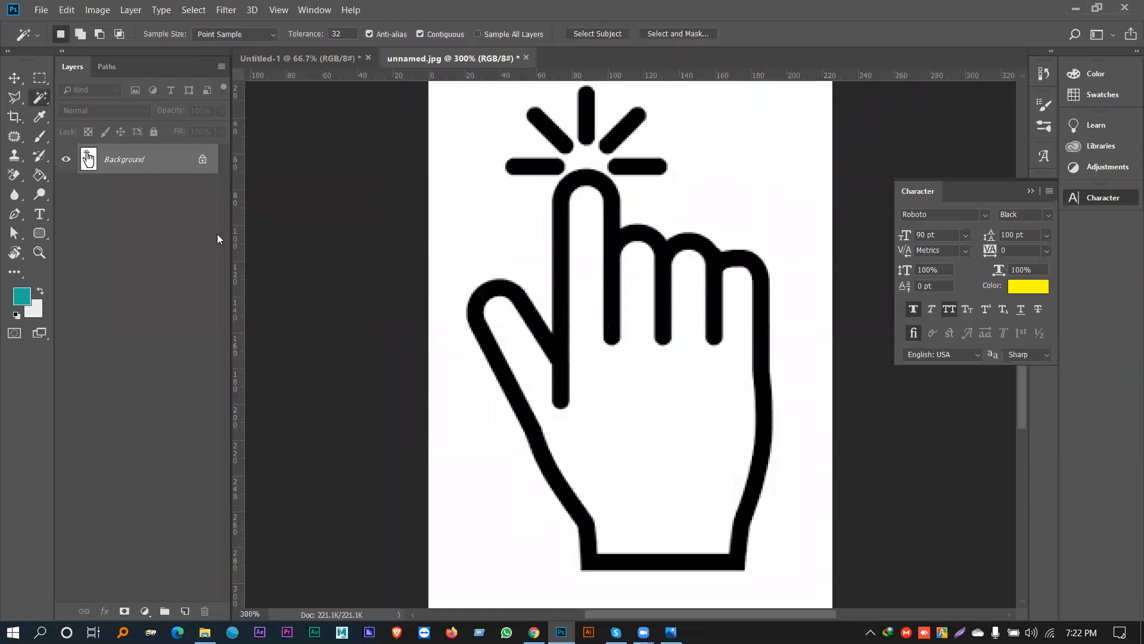
click(457, 183)
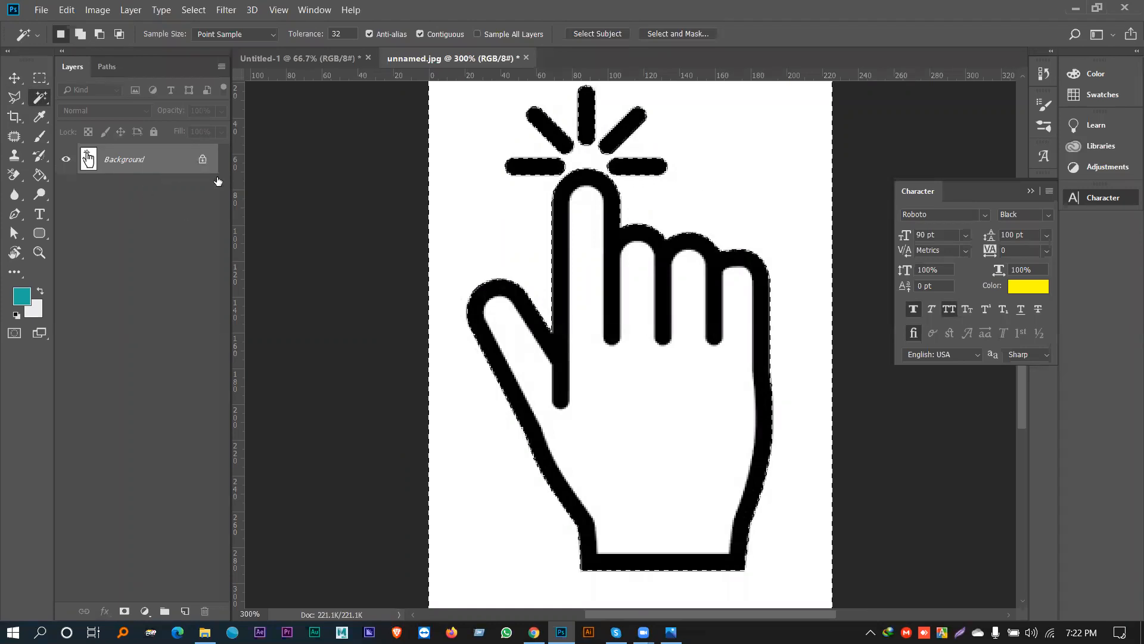
click(202, 159)
key(Delete)
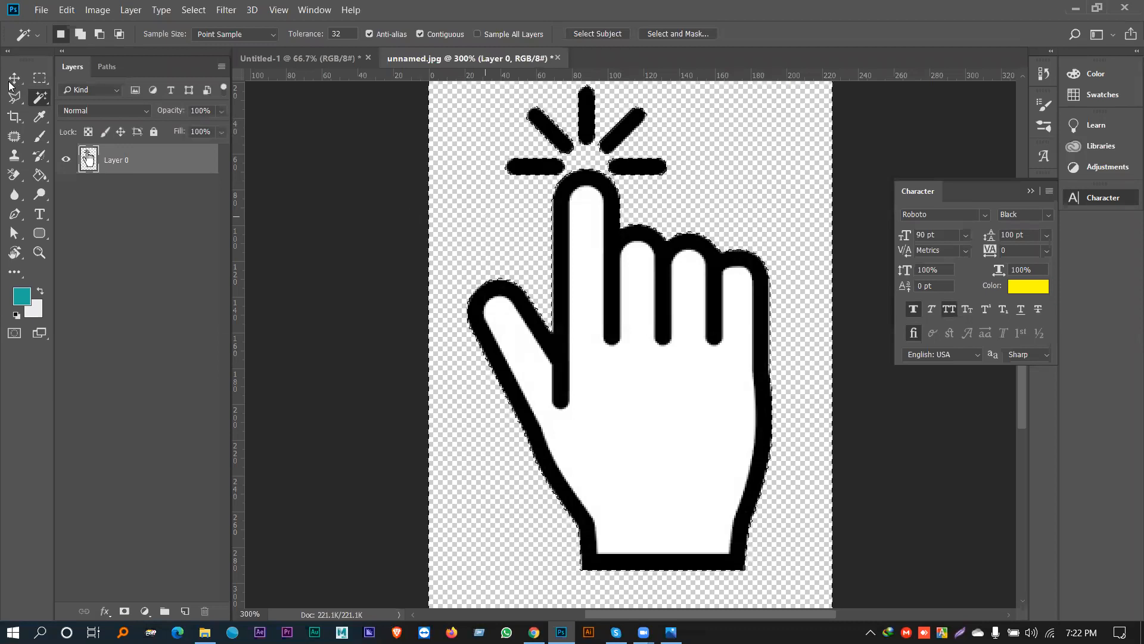
Step: Move the cut-out hand from unnamed.jpg into the Untitled-1 post design, near the SHOP NOW button
click(12, 80)
key(ctrl+shift+s)
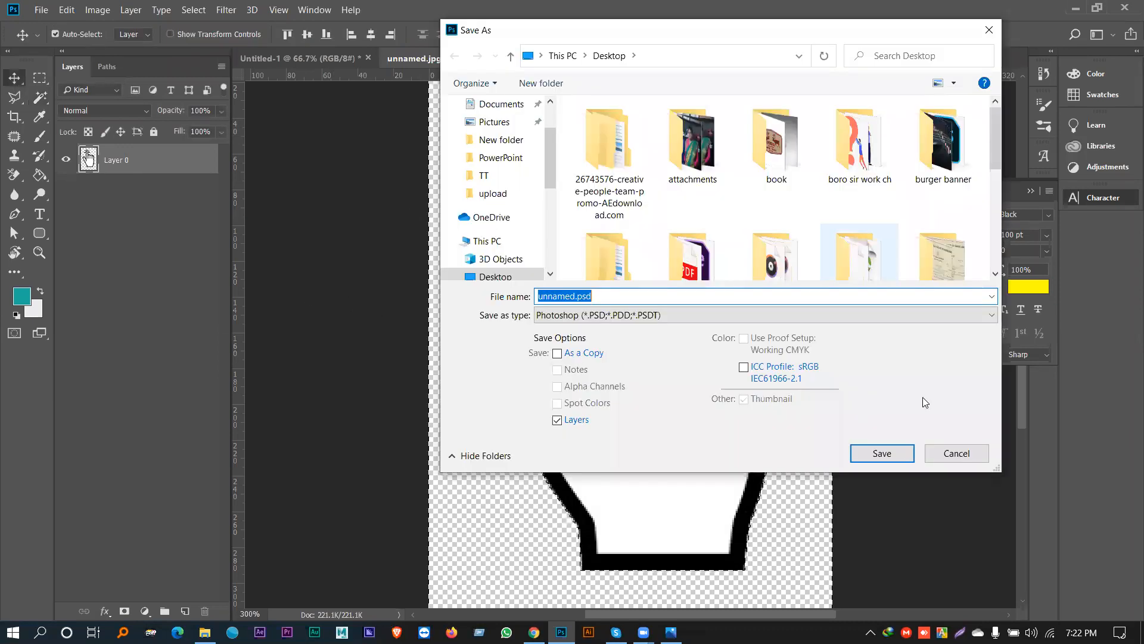
key(Escape)
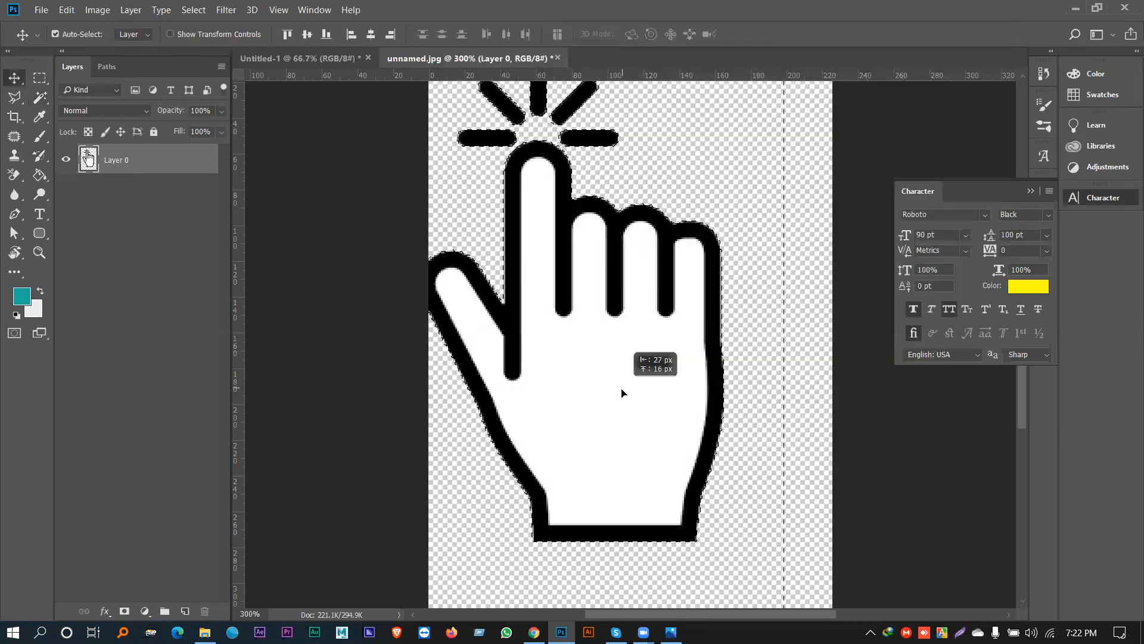
click(325, 60)
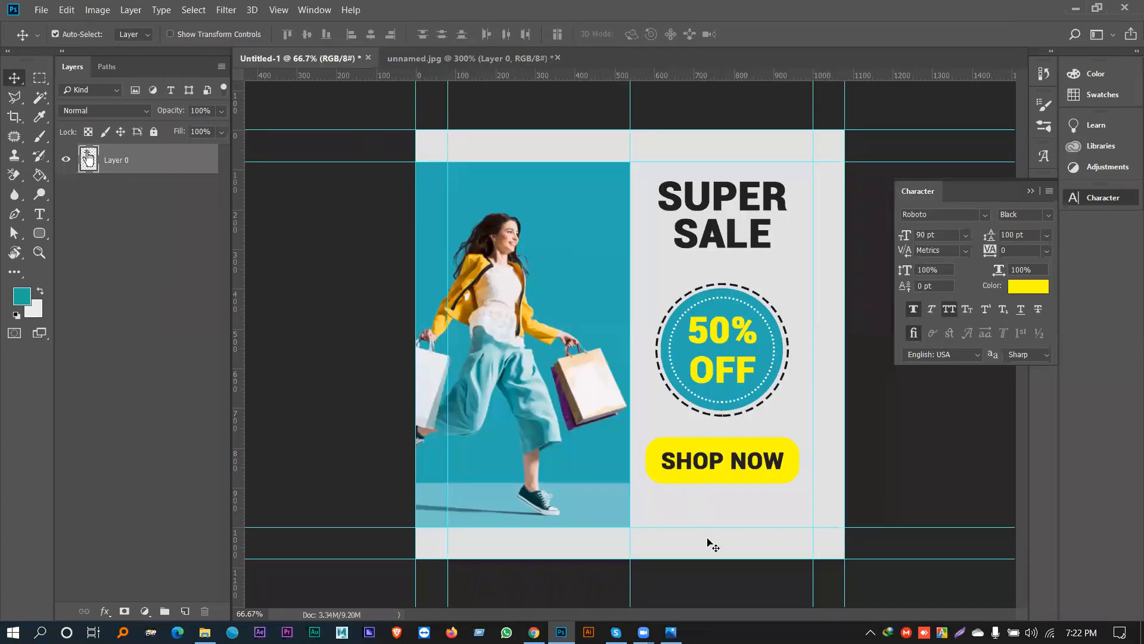
drag(718, 535, 715, 522)
Step: Scale the hand icon to about 27% and place it at the lower edge of the SHOP NOW button
key(ctrl+t)
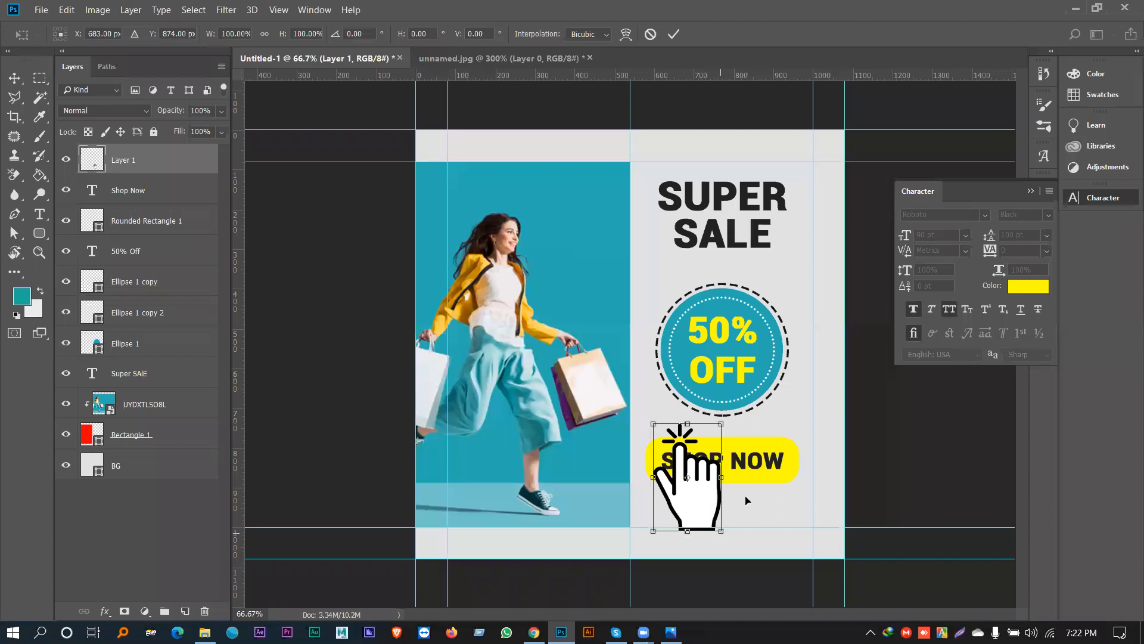
drag(721, 531, 700, 497)
mouse_move(691, 486)
mouse_down()
mouse_move(776, 493)
mouse_move(728, 488)
mouse_move(734, 506)
mouse_move(773, 500)
mouse_up()
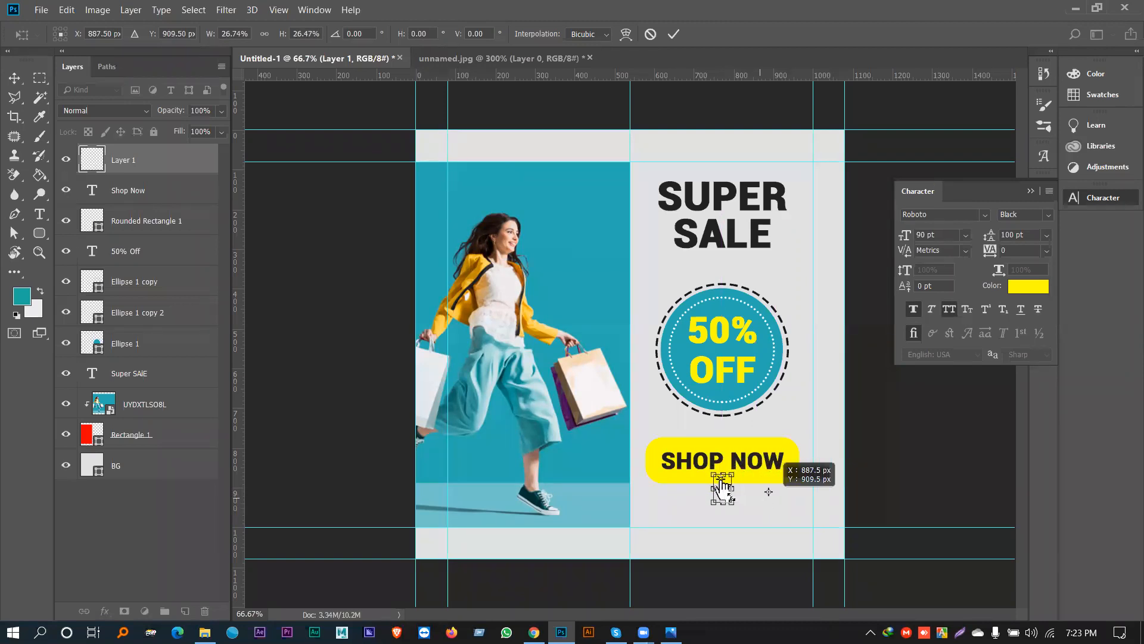
key(Return)
Step: Set the SHOP NOW text to 50 pt and arrange it with the hand icon to its right inside the yellow button
click(739, 463)
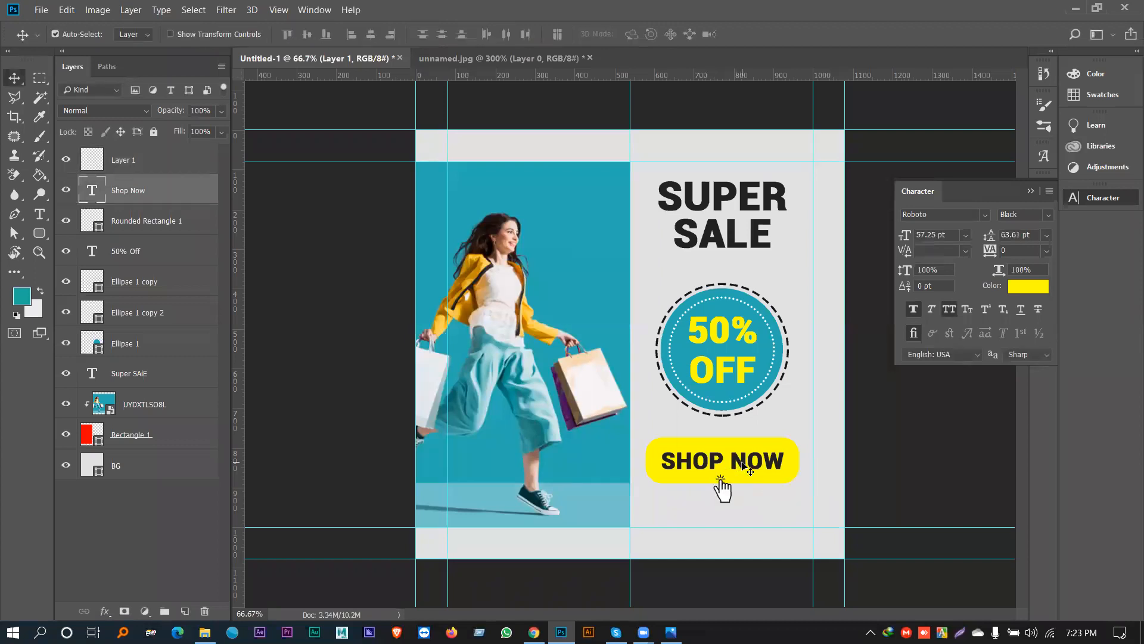
click(886, 234)
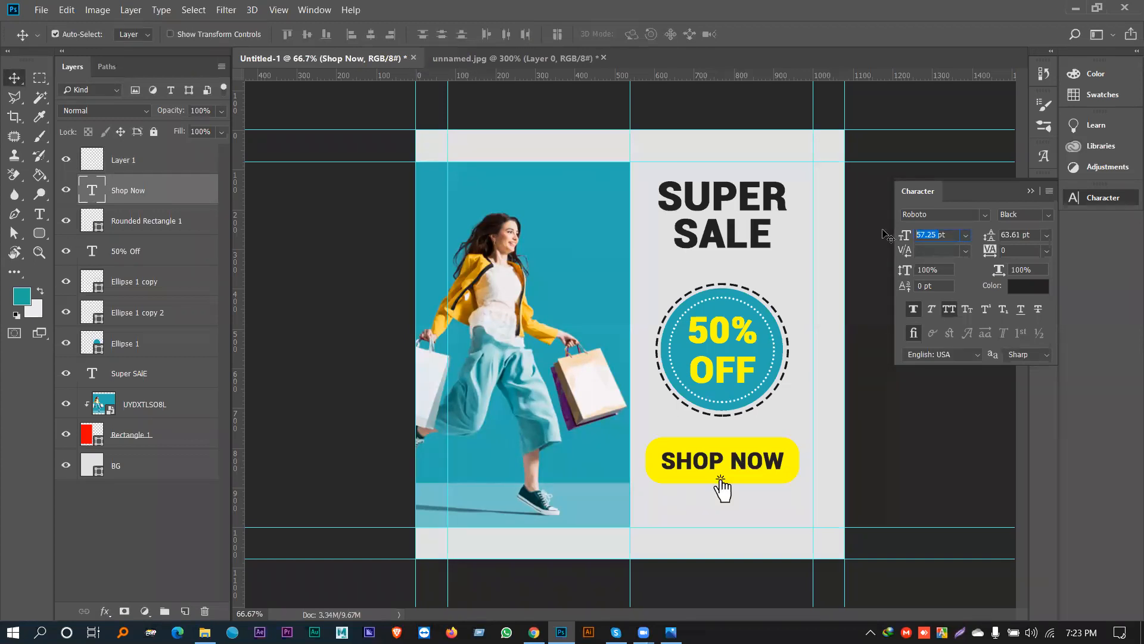
text(50)
drag(719, 464, 781, 467)
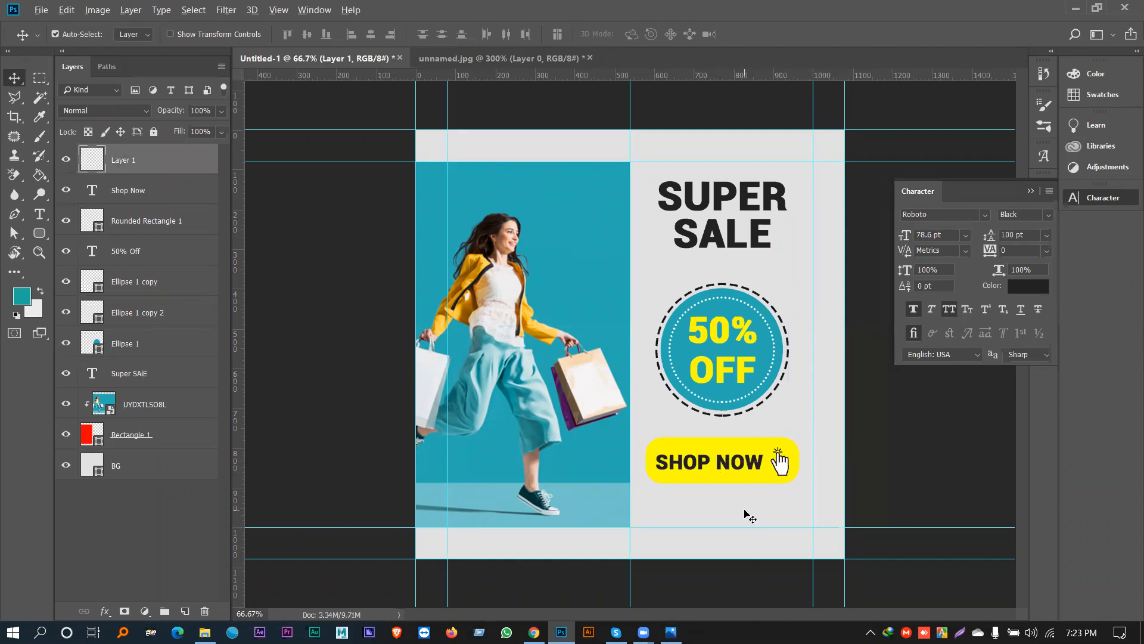
Step: Draw a yellow 640 x 640 px circle over the post's lower-right area and remove its stroke
key(alt+Tab)
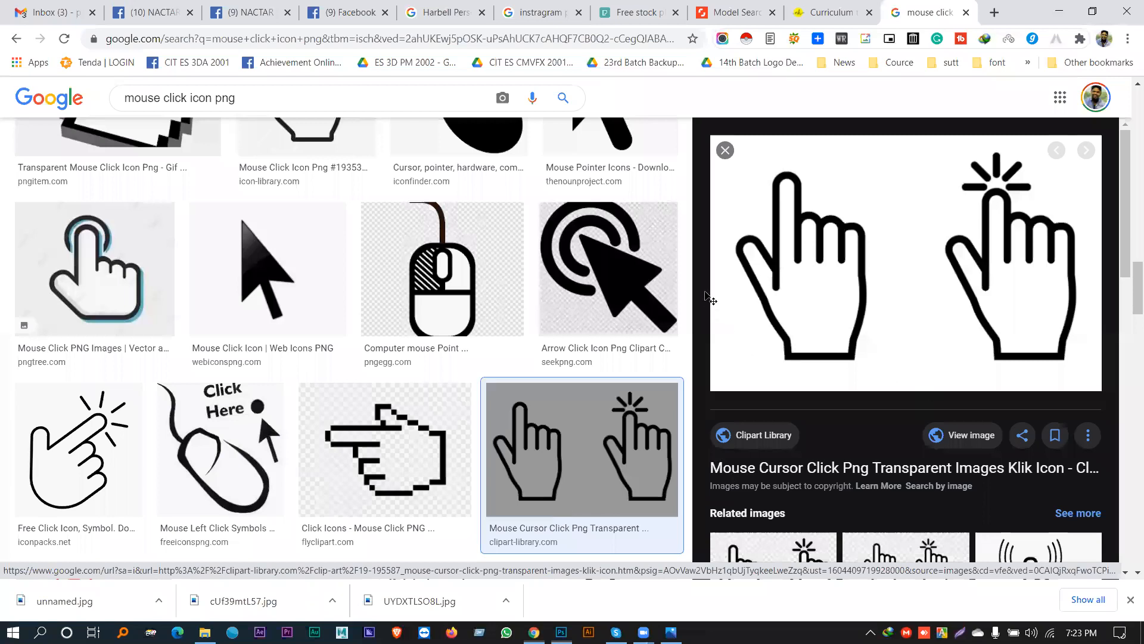
key(alt+Tab)
right_click(41, 234)
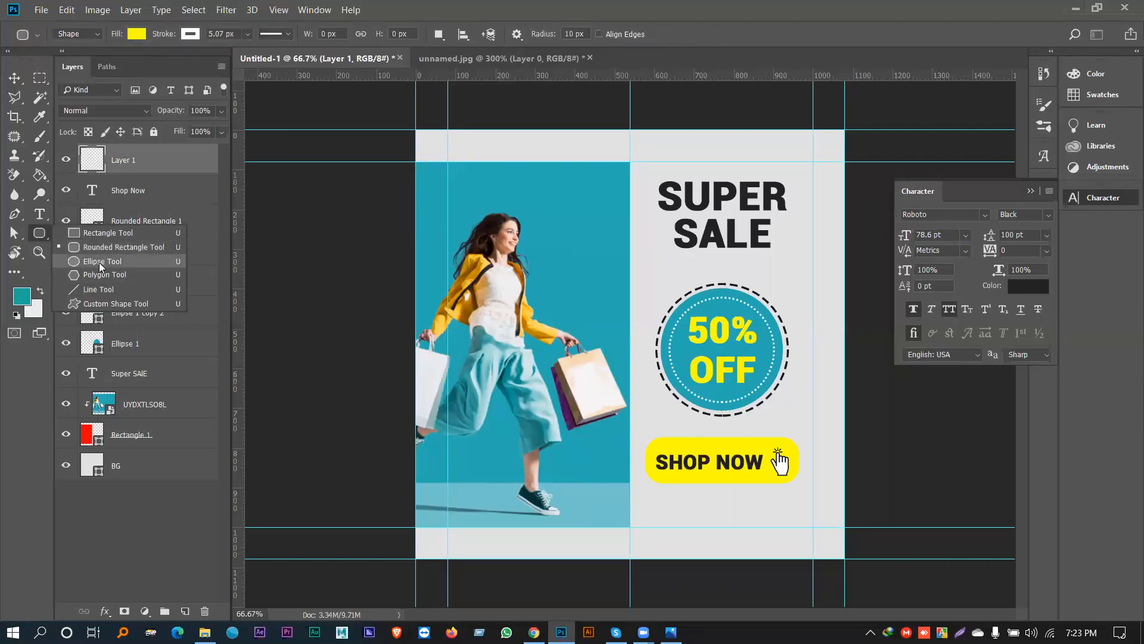
click(101, 265)
drag(786, 507, 942, 620)
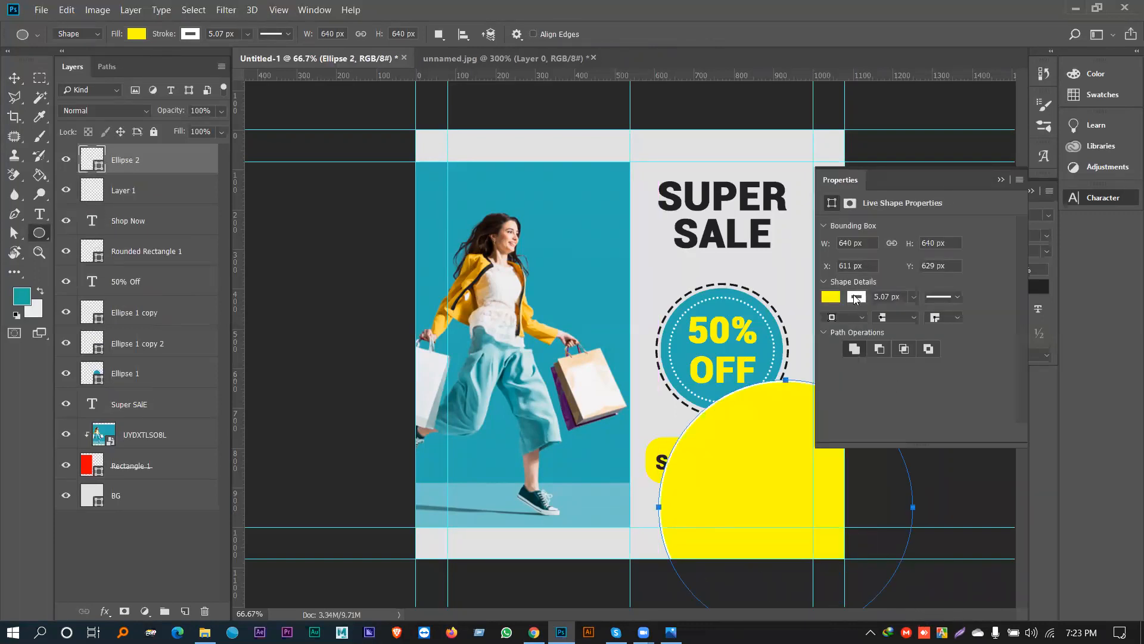
click(856, 297)
click(1000, 180)
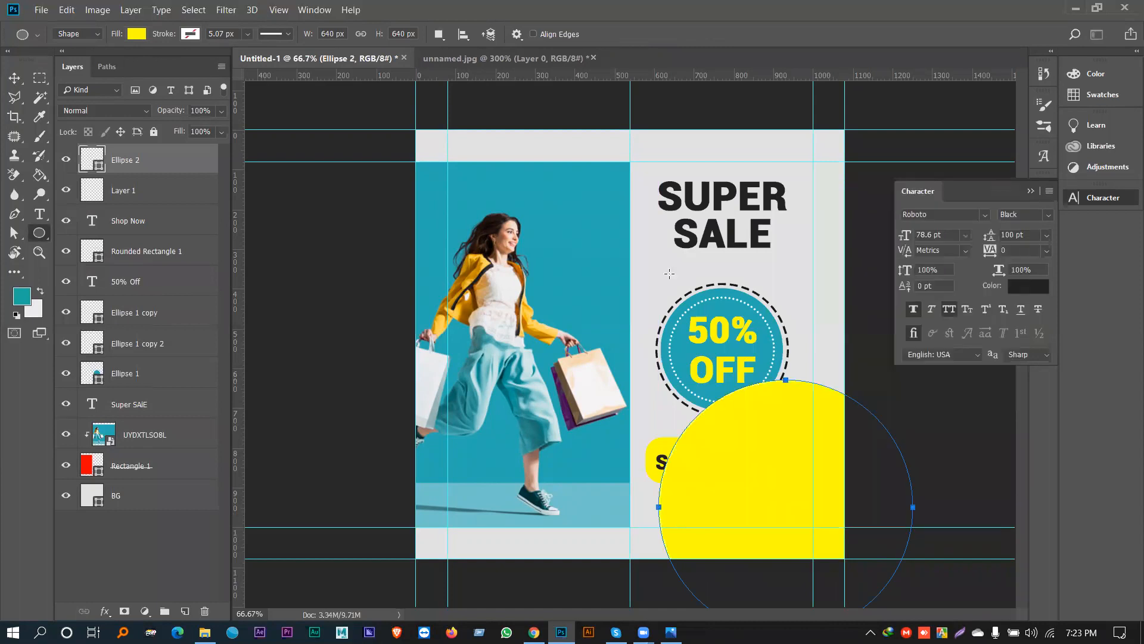
Step: Move the large yellow circle to the post's upper-right corner and place its layer directly above the BG layer
click(14, 78)
drag(777, 436, 823, 164)
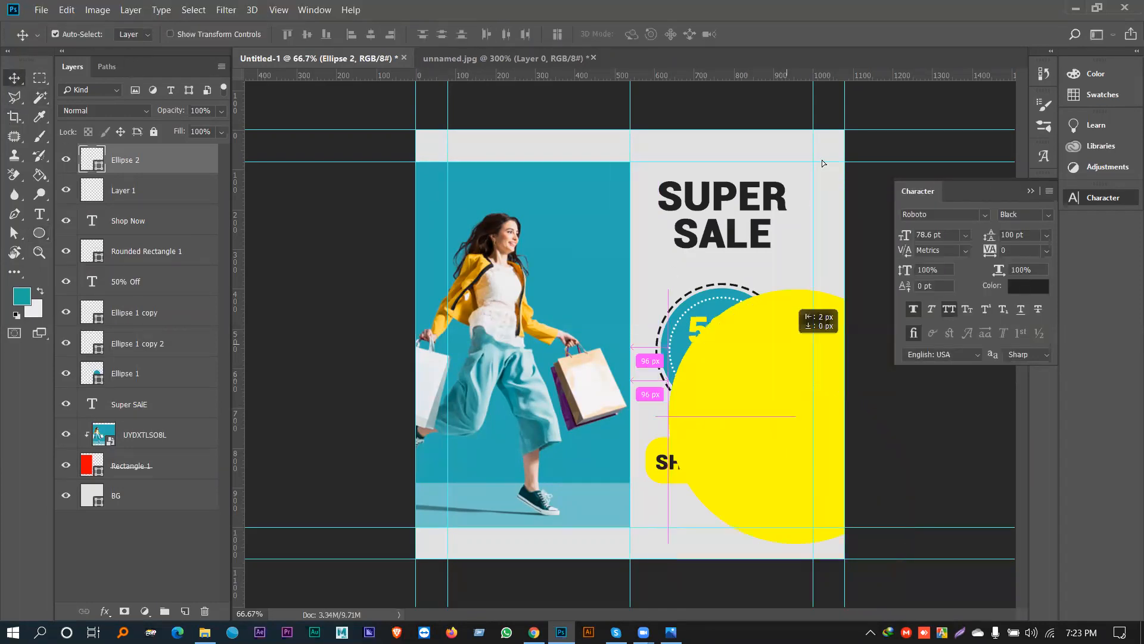
drag(838, 92, 839, 103)
drag(130, 157, 778, 175)
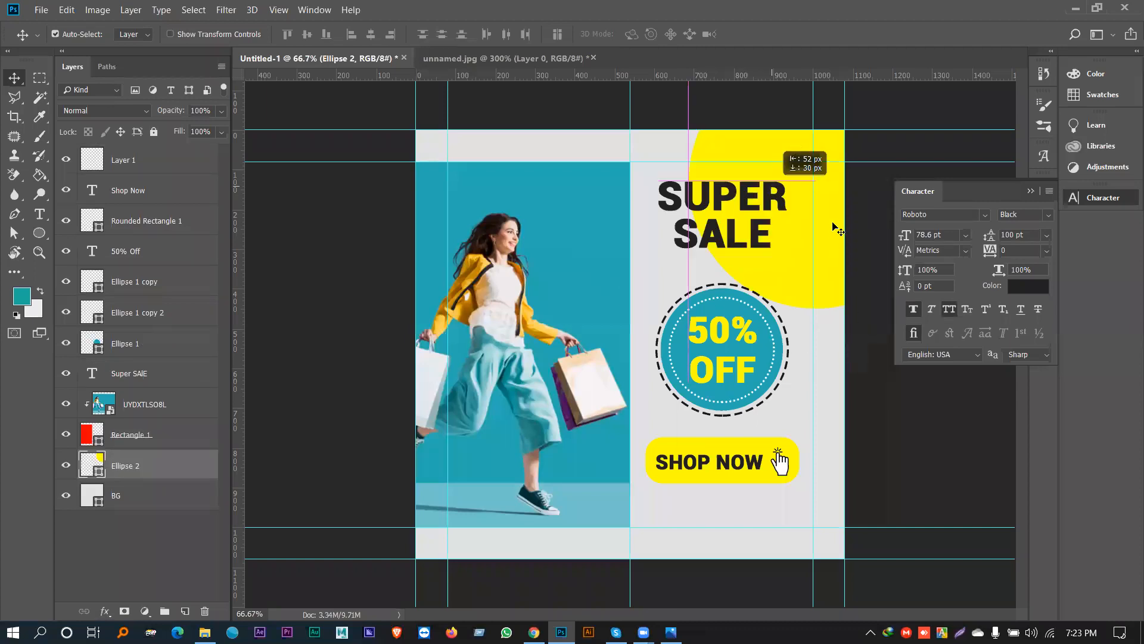
Step: Duplicate the yellow circle into the post's lower-left corner and stack the copy above the shopping photo's layer
drag(826, 236, 414, 581)
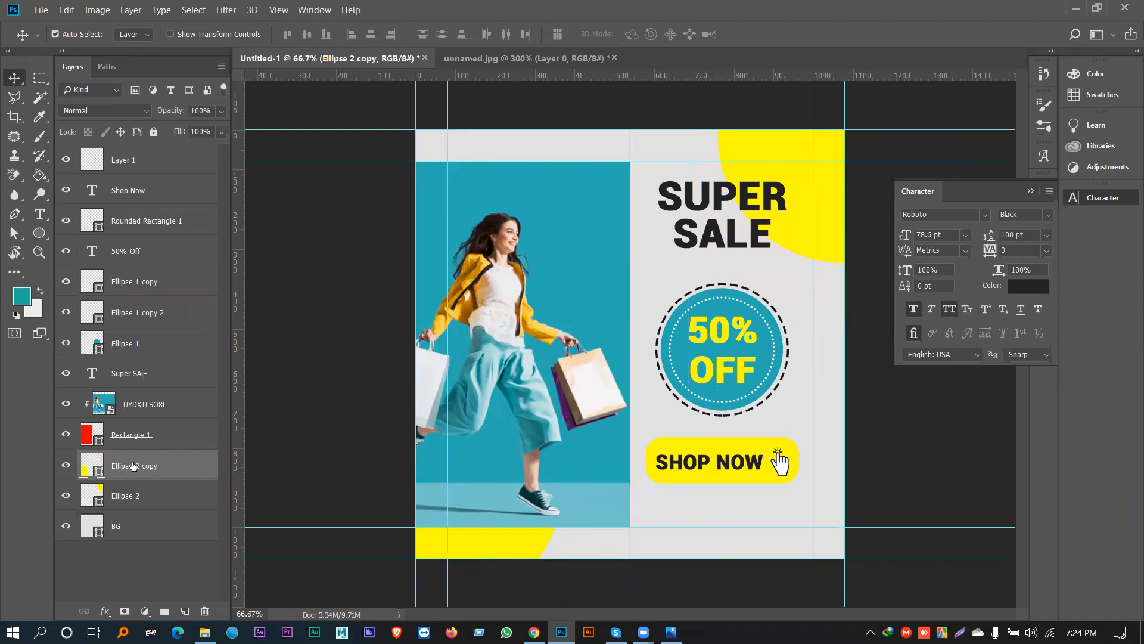
drag(134, 462, 130, 391)
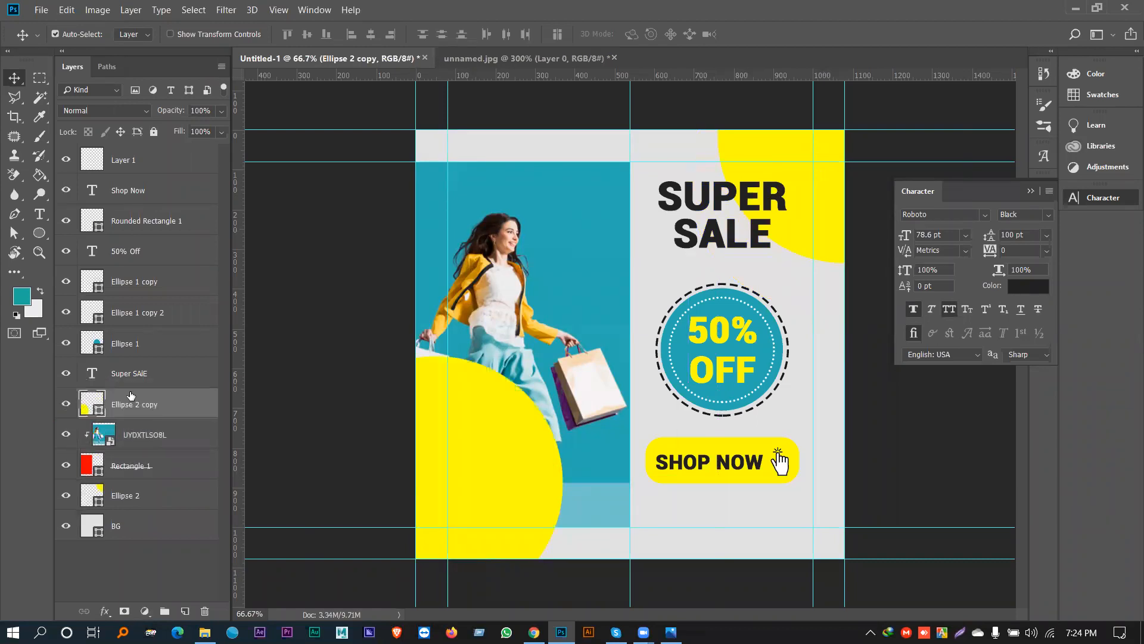
drag(513, 435, 442, 503)
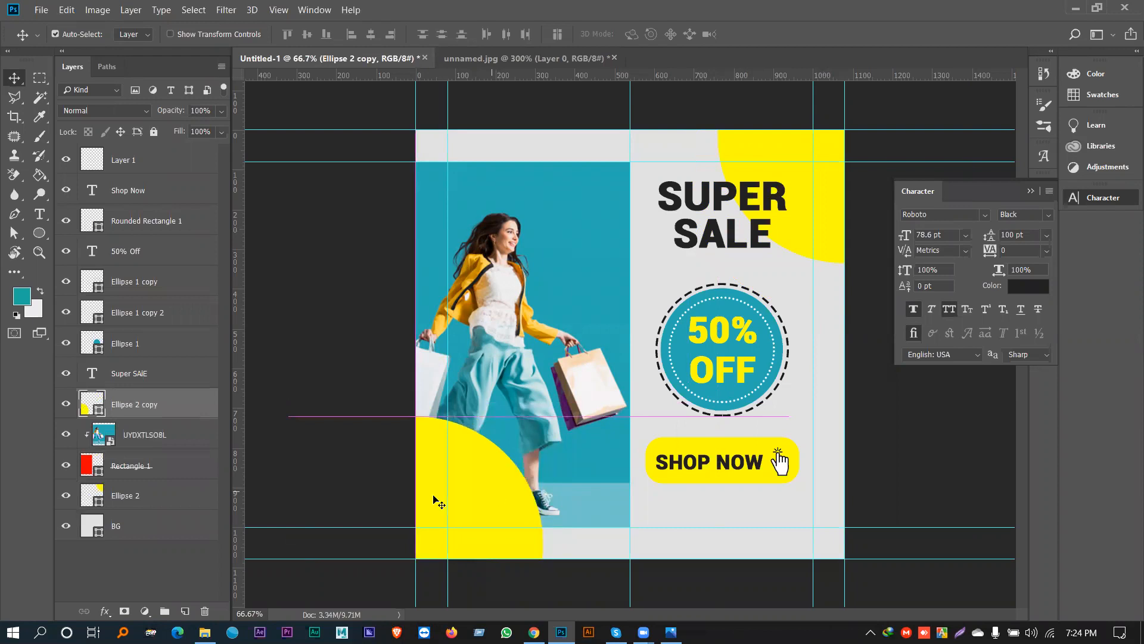
Step: Lower the lower-left circle's opacity to 36% and collapse the character settings
click(221, 112)
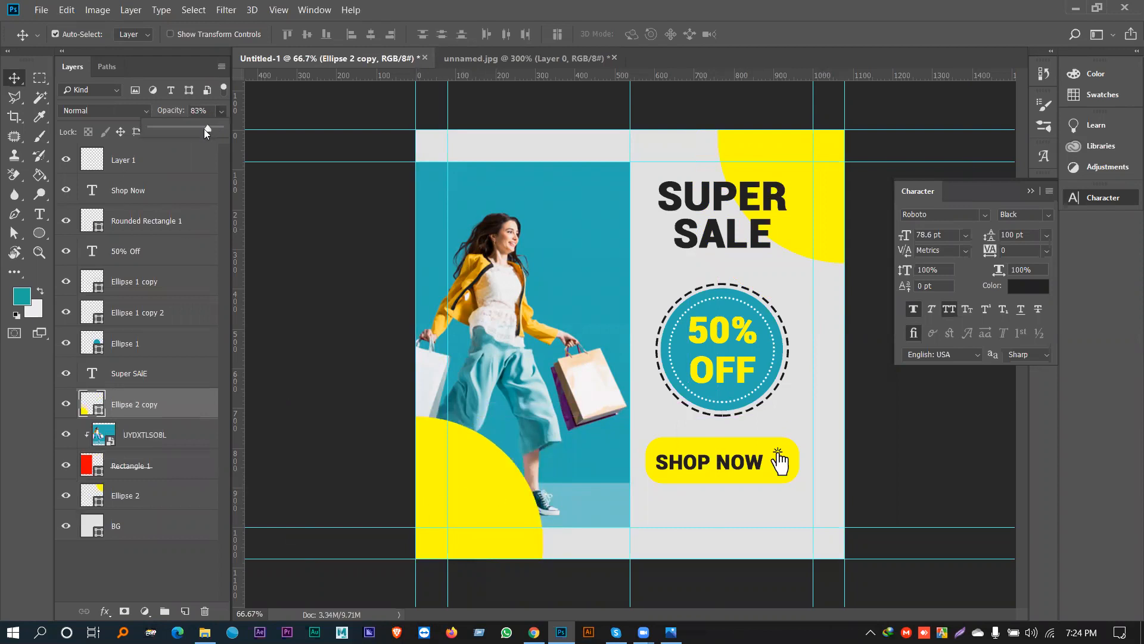
drag(186, 131, 175, 132)
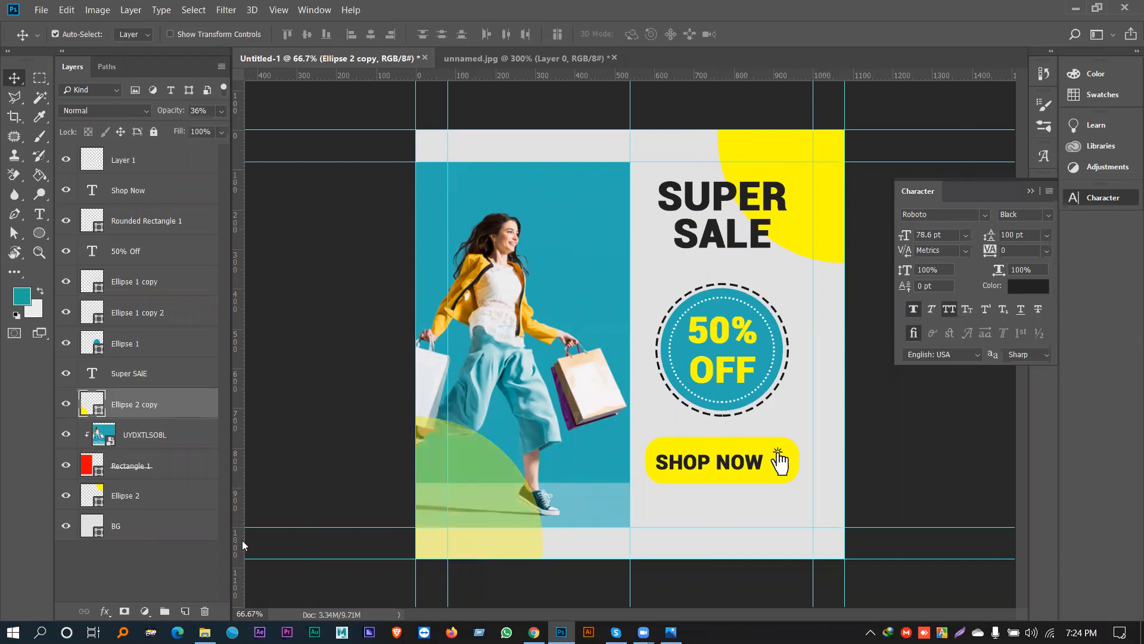
click(1031, 191)
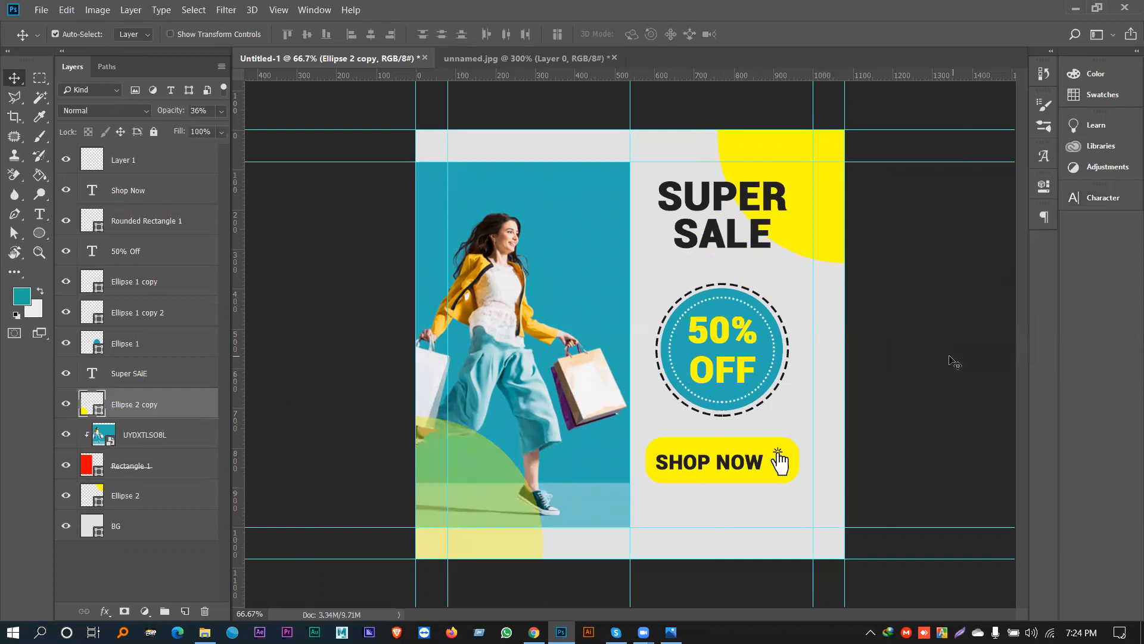
Step: Draw a yellow diagonal-stripe custom shape over the shopping photo's right edge on its own layer and remove its stroke
drag(481, 481, 483, 492)
click(46, 233)
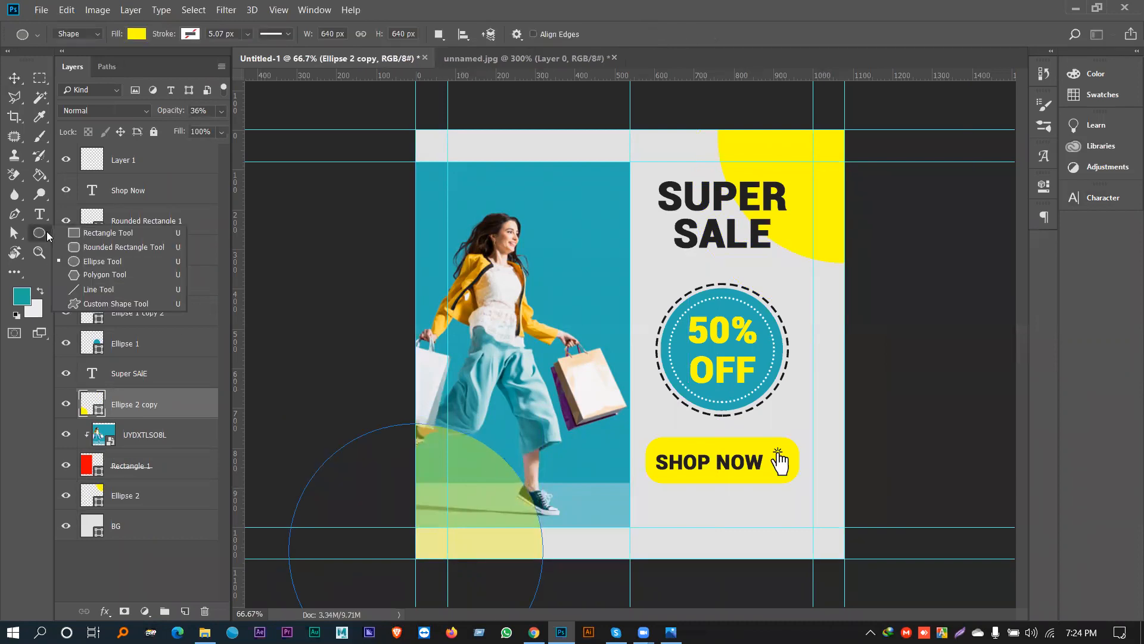
click(14, 78)
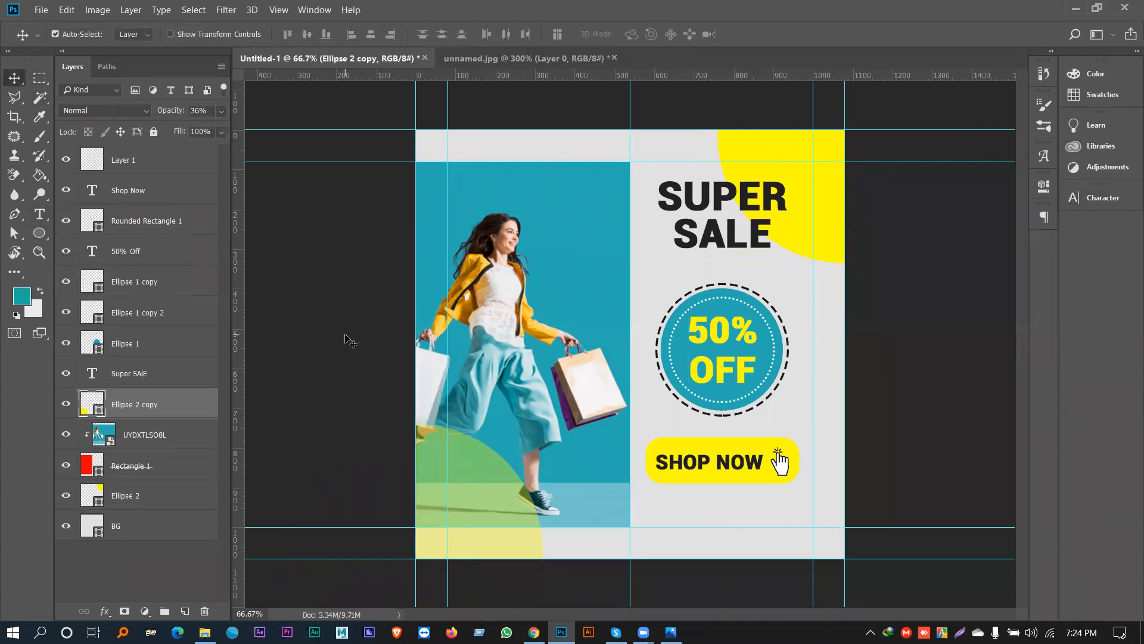
click(350, 339)
click(36, 232)
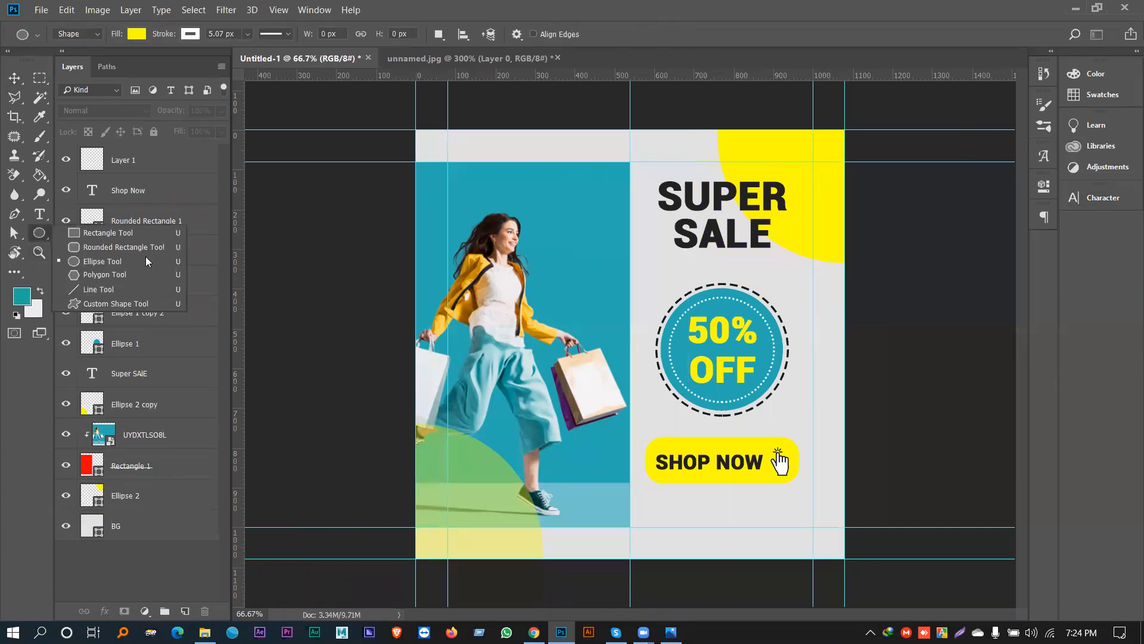
click(114, 304)
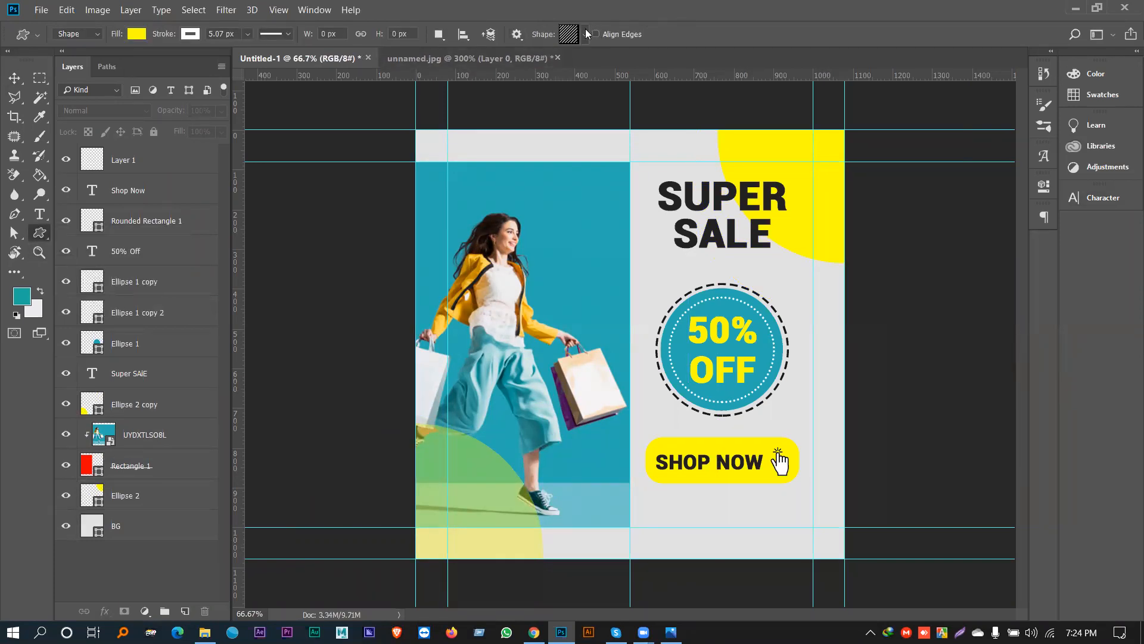
click(585, 33)
scroll(571, 136, down, 5)
scroll(570, 135, down, 2)
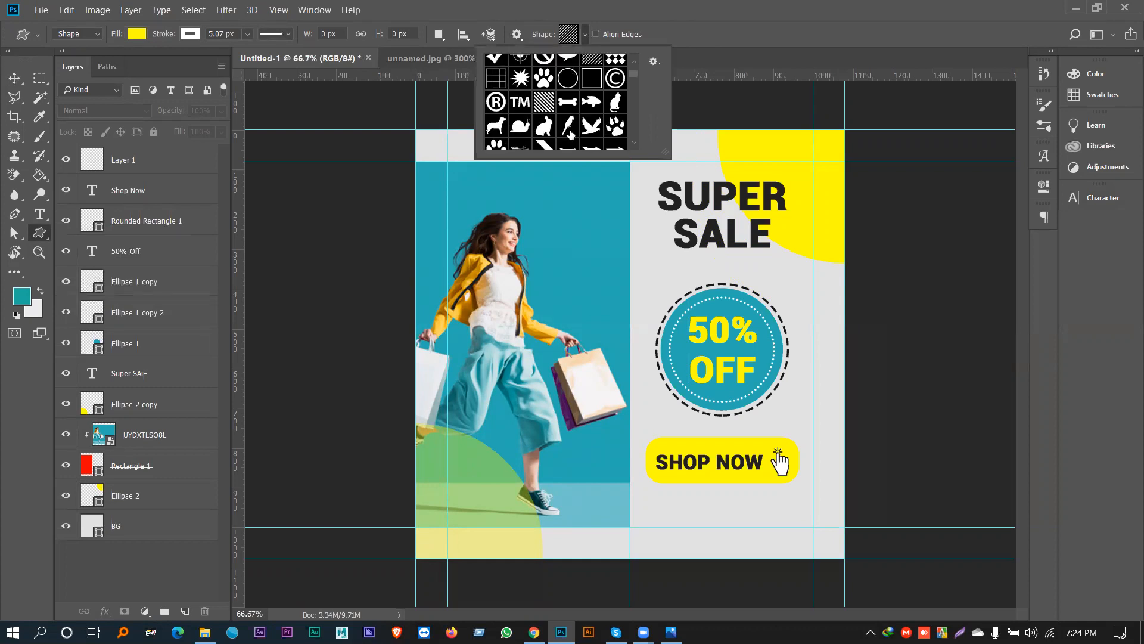
scroll(563, 128, up, 1)
click(543, 105)
click(196, 36)
click(128, 63)
click(17, 75)
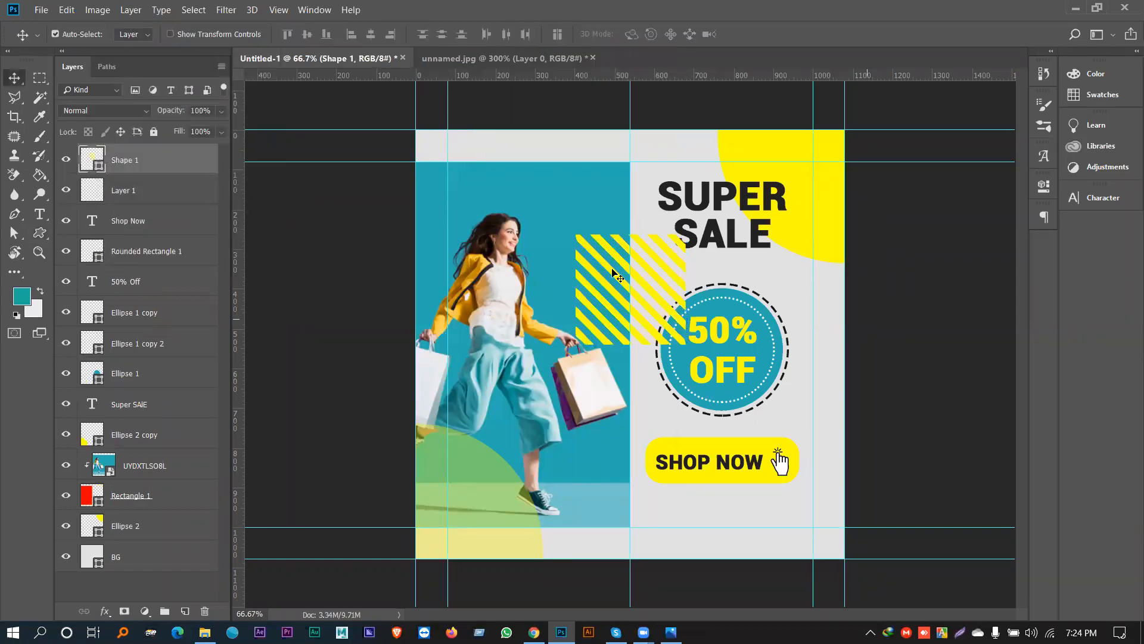
Step: Shrink the striped square to 207 x 207 px and place it across the photo's right edge, above the shopping bag
drag(631, 269, 610, 249)
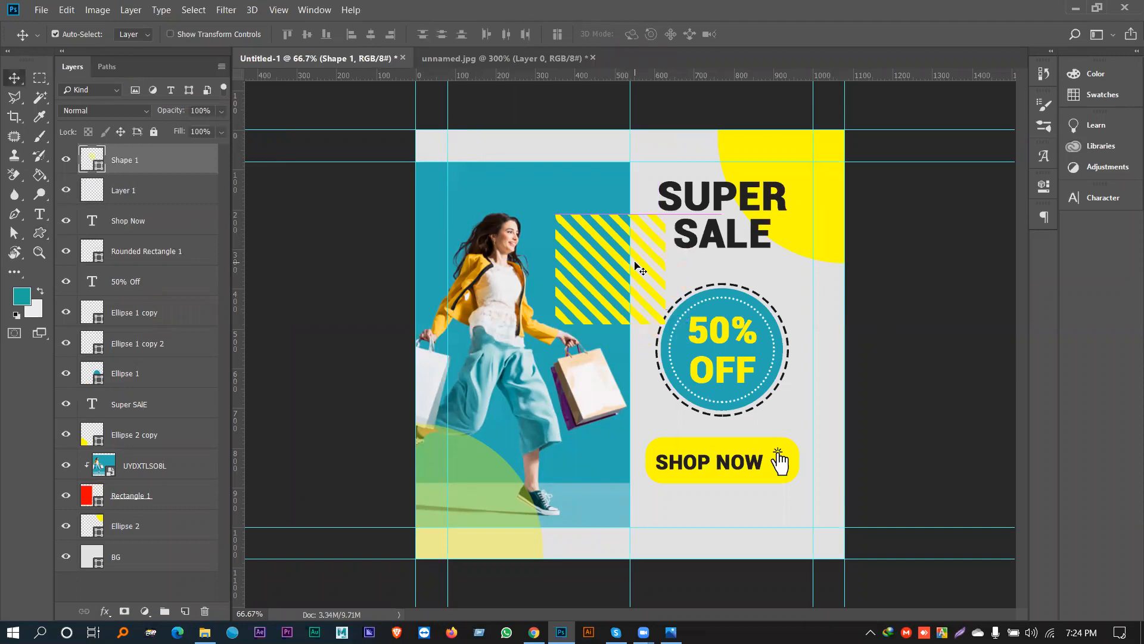
key(ctrl+t)
drag(666, 322, 651, 311)
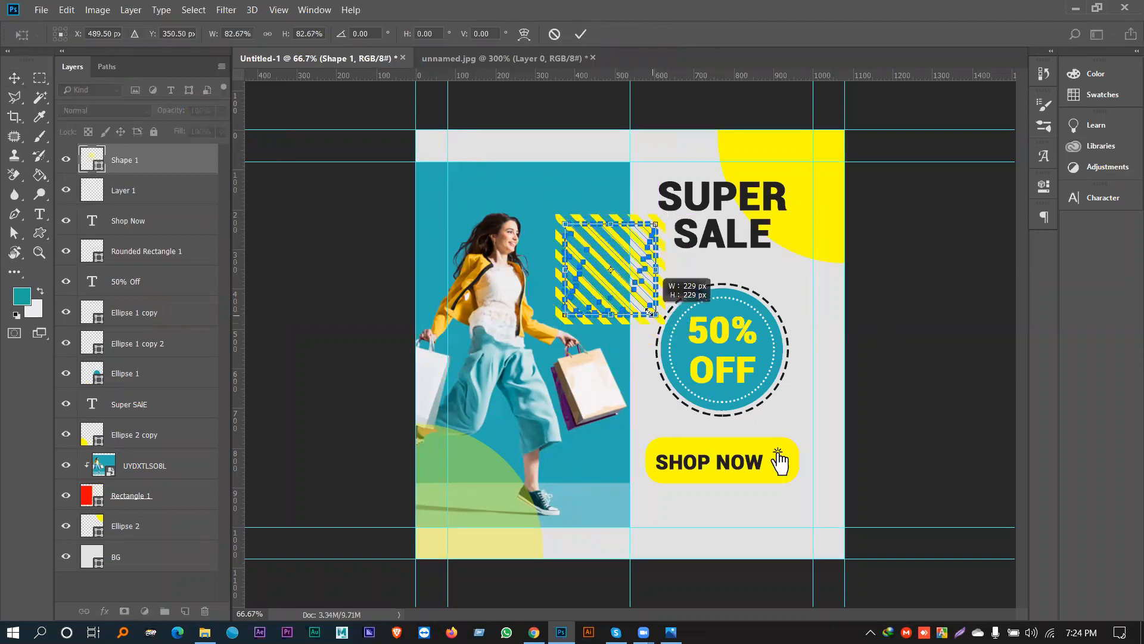
key(Return)
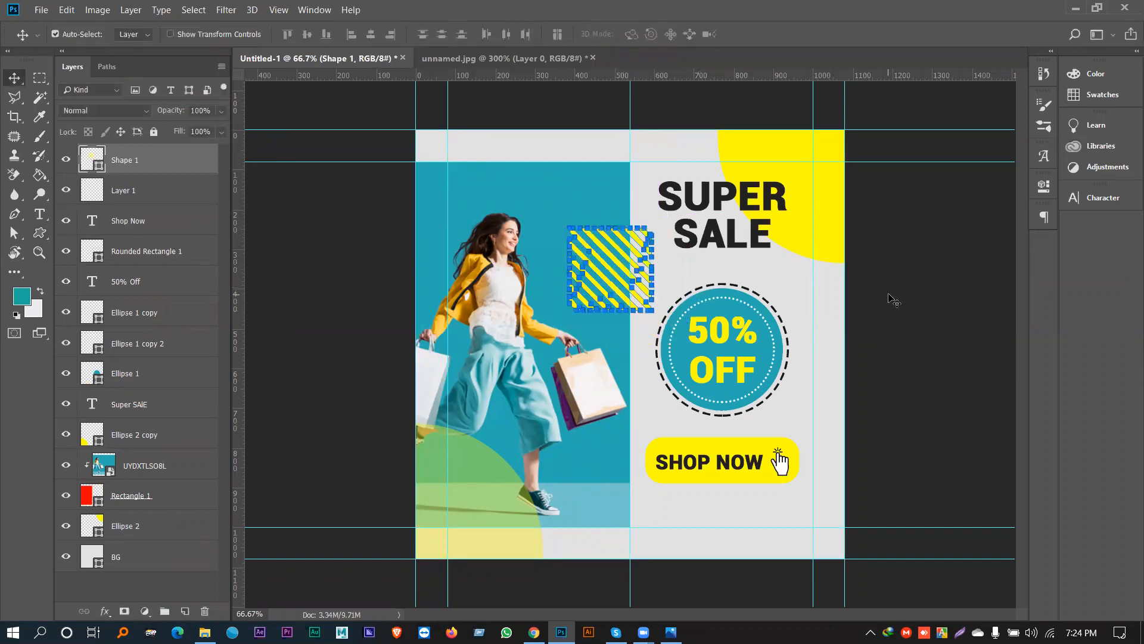
click(643, 281)
drag(641, 288, 638, 294)
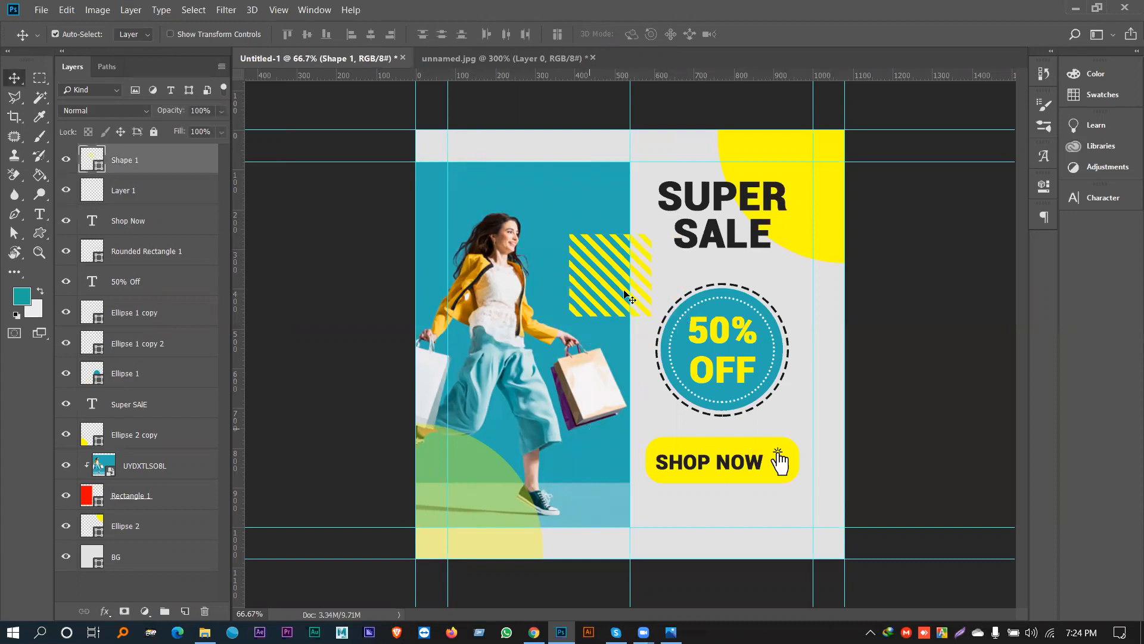
drag(621, 289, 621, 290)
Step: Try to draw a wavy-line custom shape from the shape library across the middle of the post
click(40, 233)
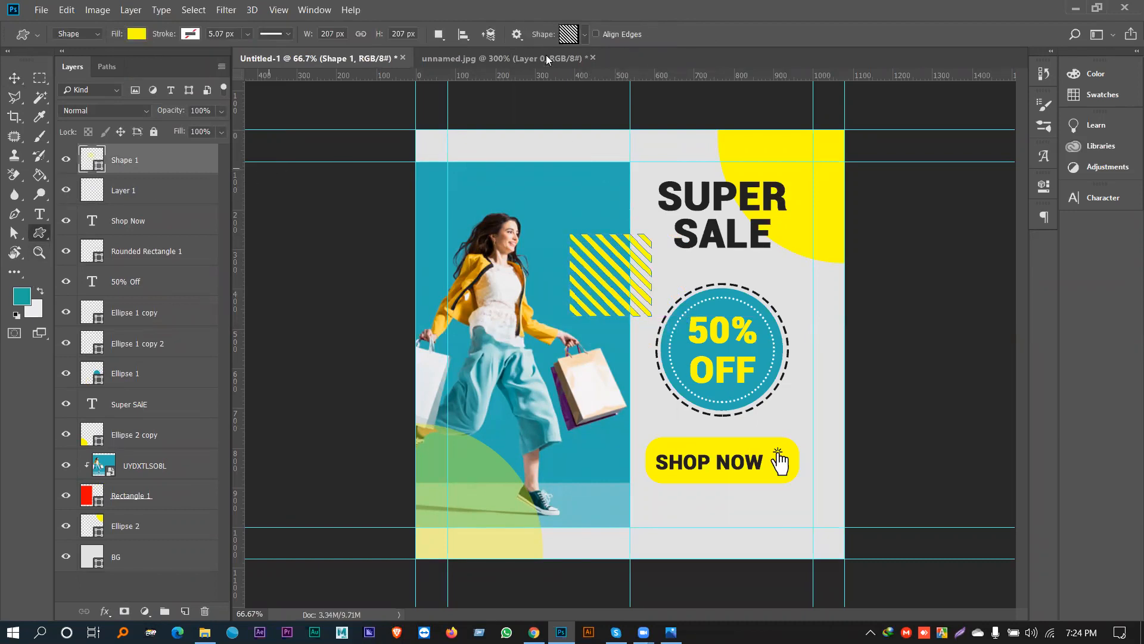
click(583, 35)
scroll(600, 109, down, 8)
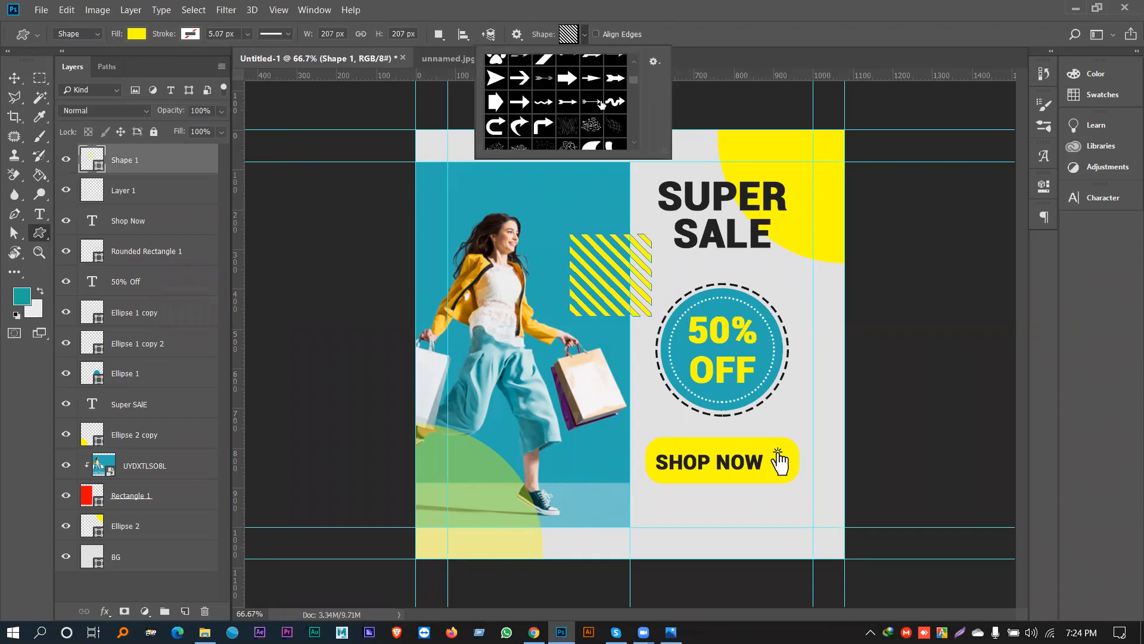
scroll(600, 109, down, 3)
scroll(594, 118, down, 8)
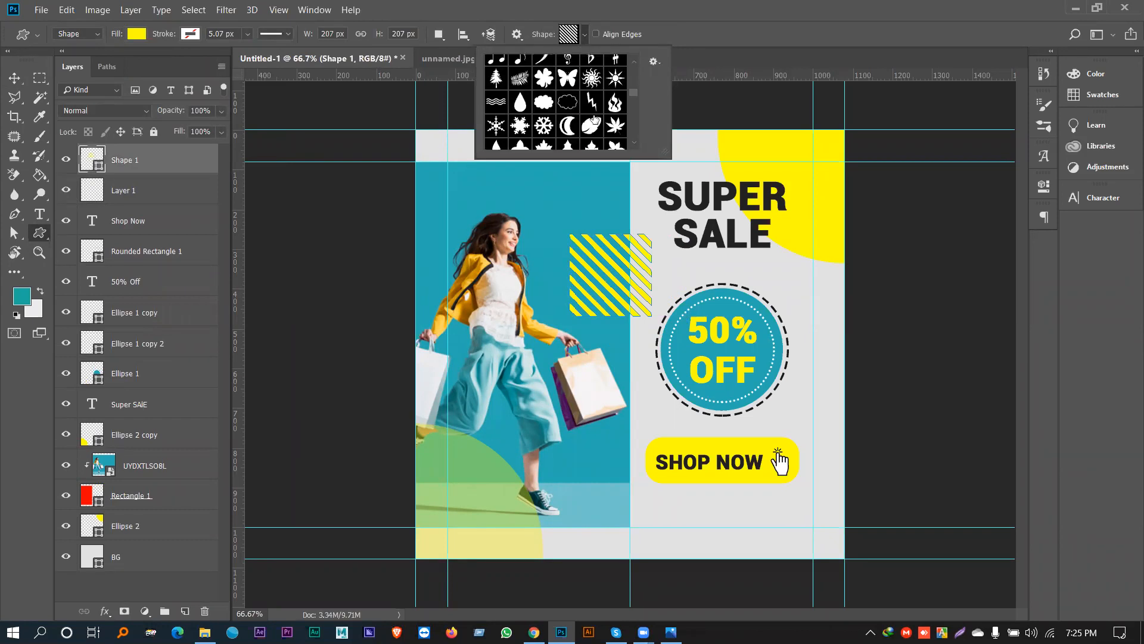
scroll(590, 126, down, 10)
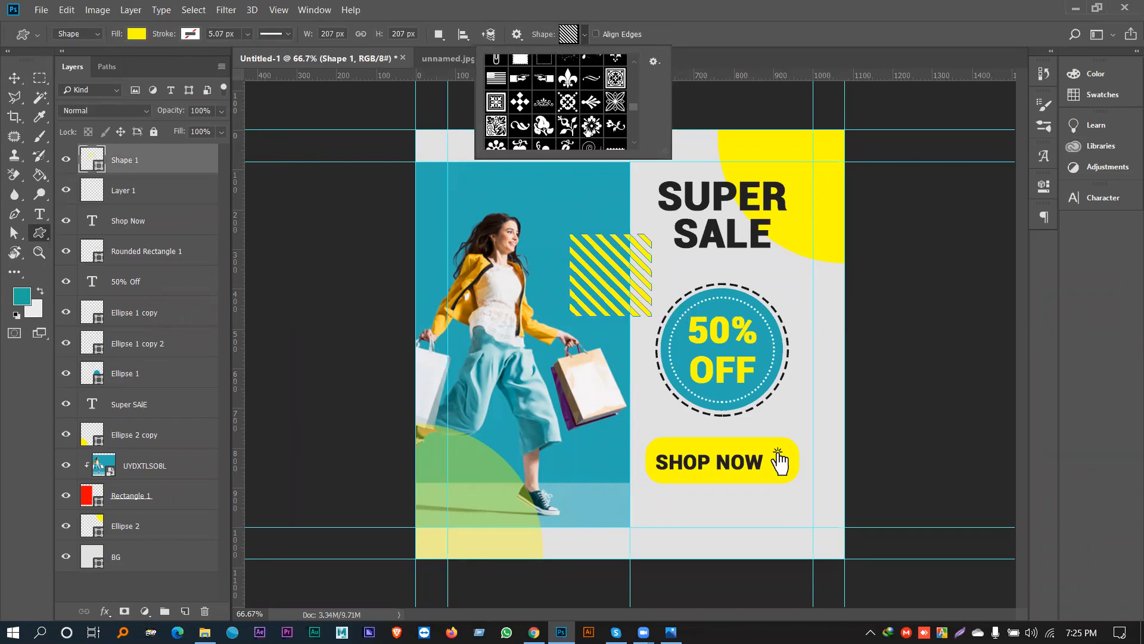
scroll(582, 128, down, 3)
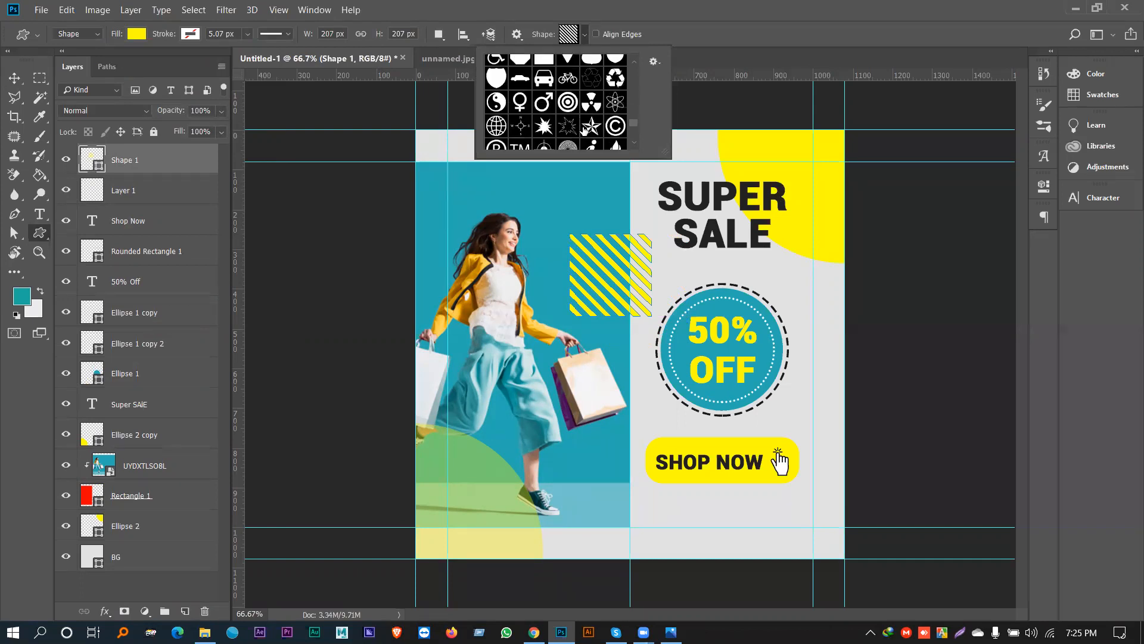
scroll(583, 125, down, 8)
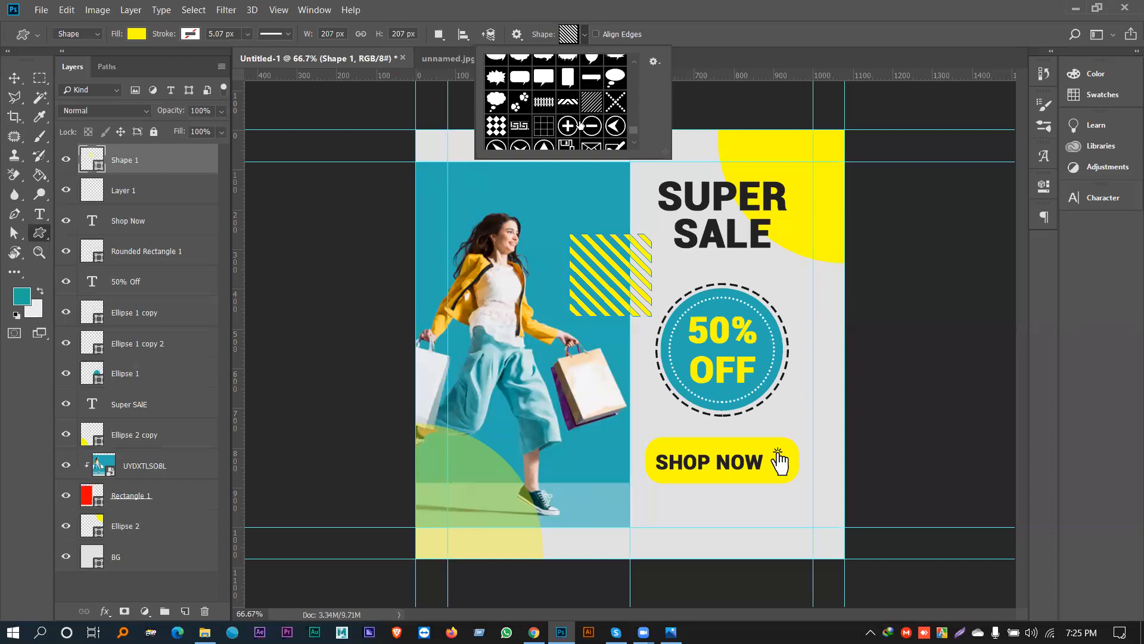
scroll(559, 128, down, 3)
scroll(559, 126, down, 2)
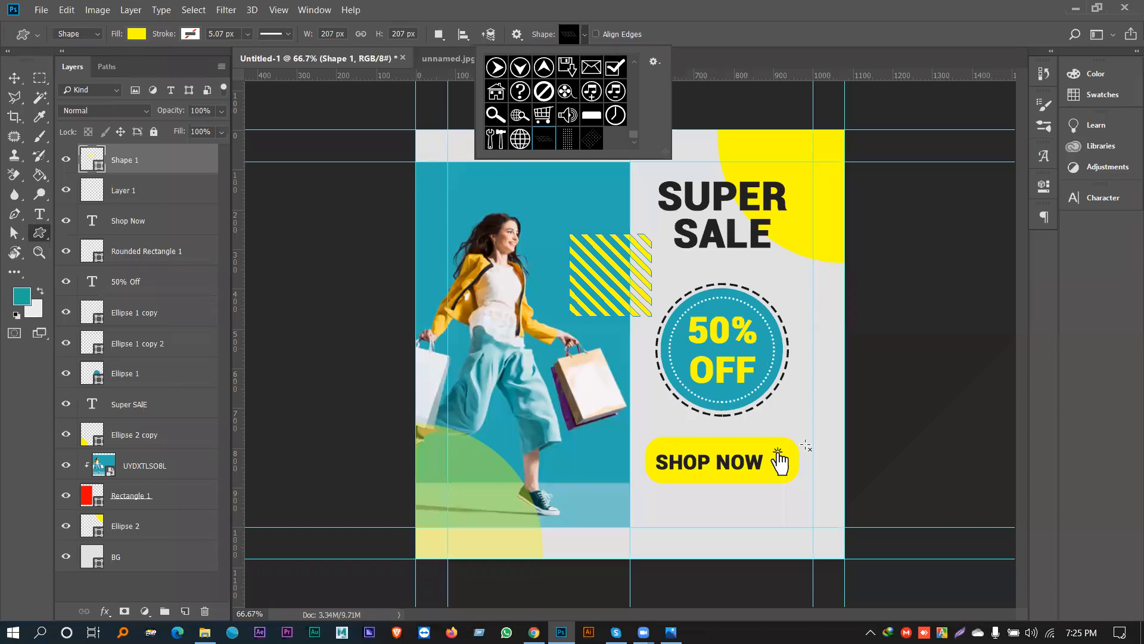
drag(768, 441, 522, 354)
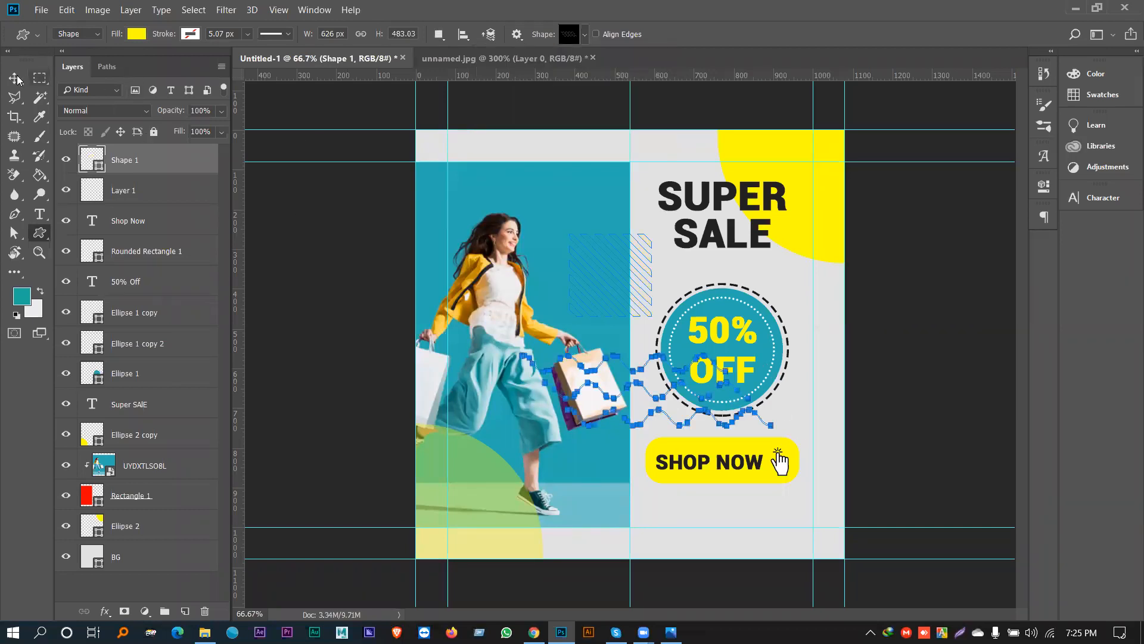
key(v)
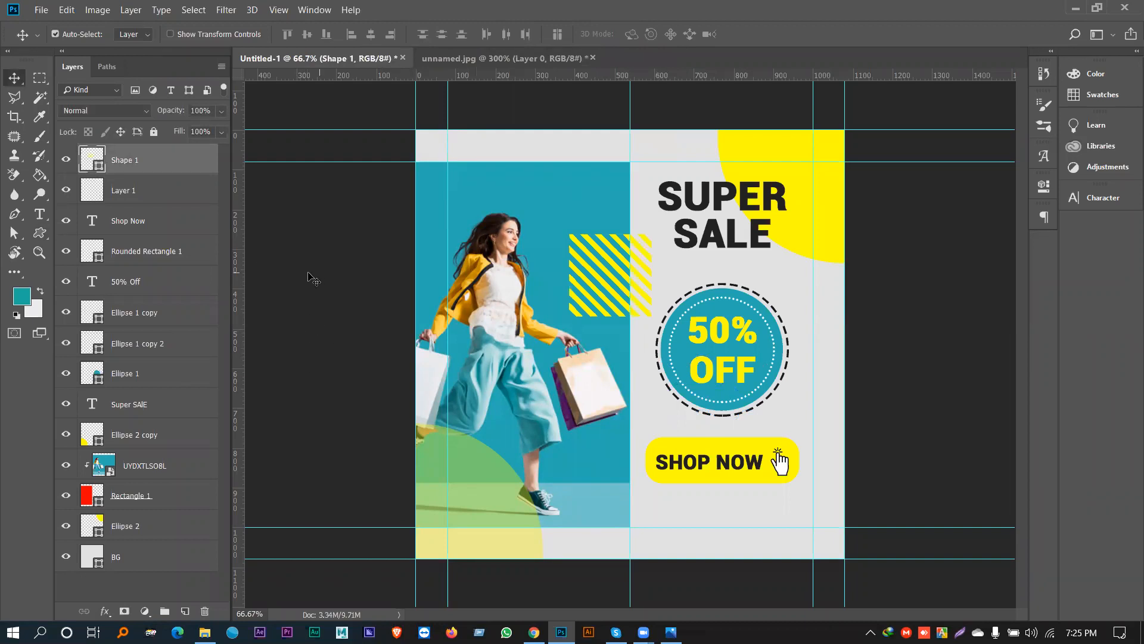
Step: Draw the wavy-line shape about 517 x 148 px on its own layer, with no fill and a yellow stroke
ctrl+click(312, 274)
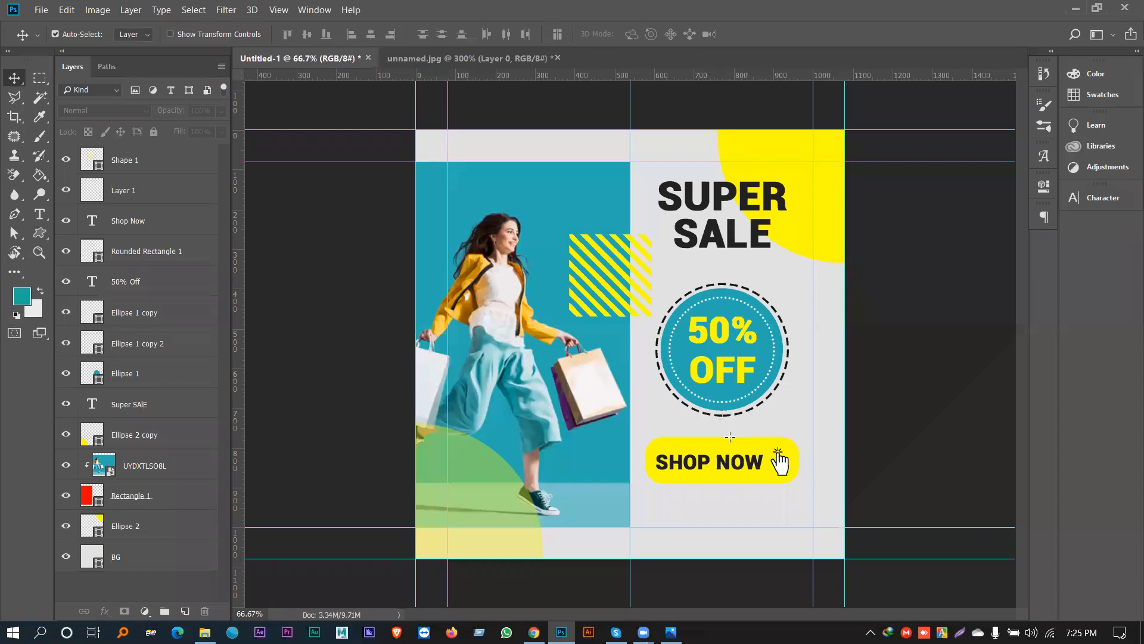
key(u)
mouse_move(637, 417)
mouse_down()
mouse_move(730, 427)
mouse_move(739, 461)
mouse_up()
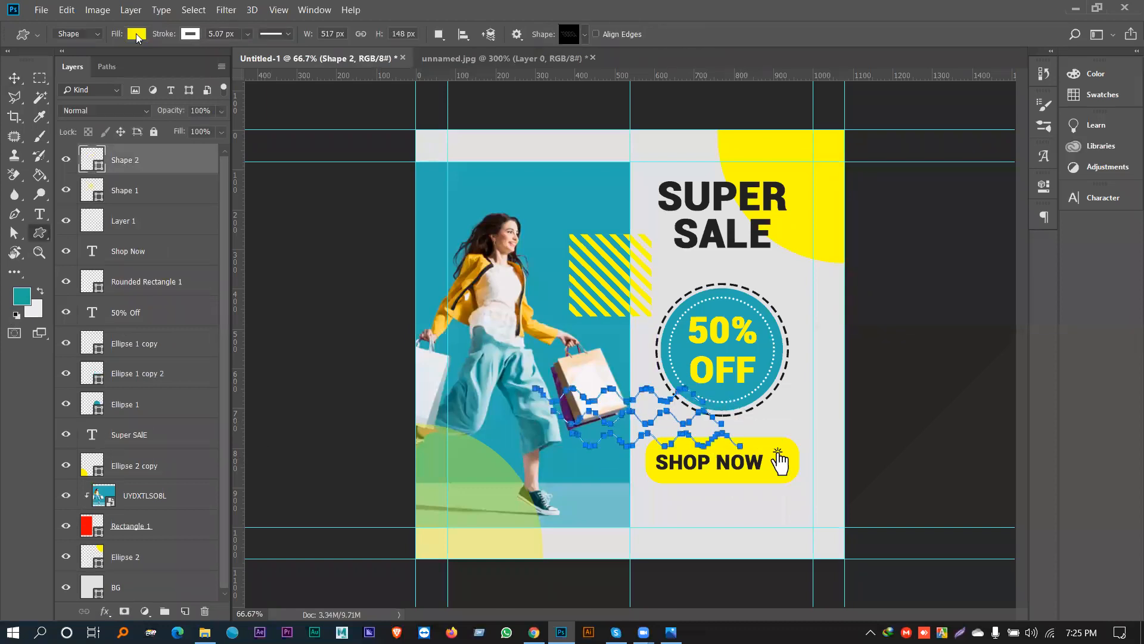
click(136, 34)
click(73, 63)
click(190, 34)
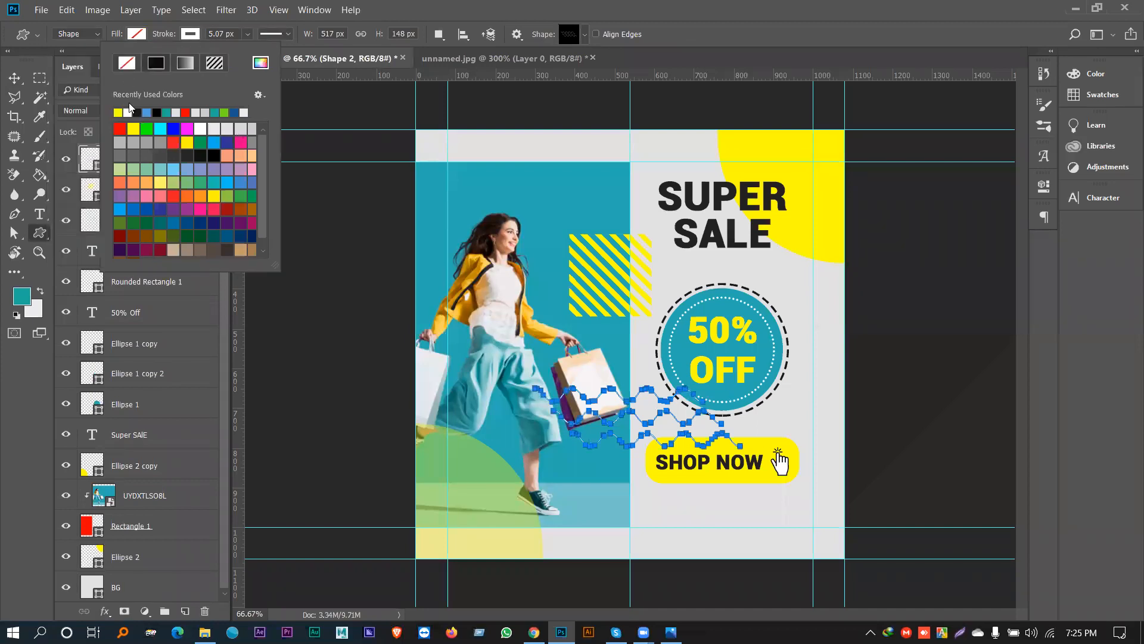
click(118, 112)
click(247, 34)
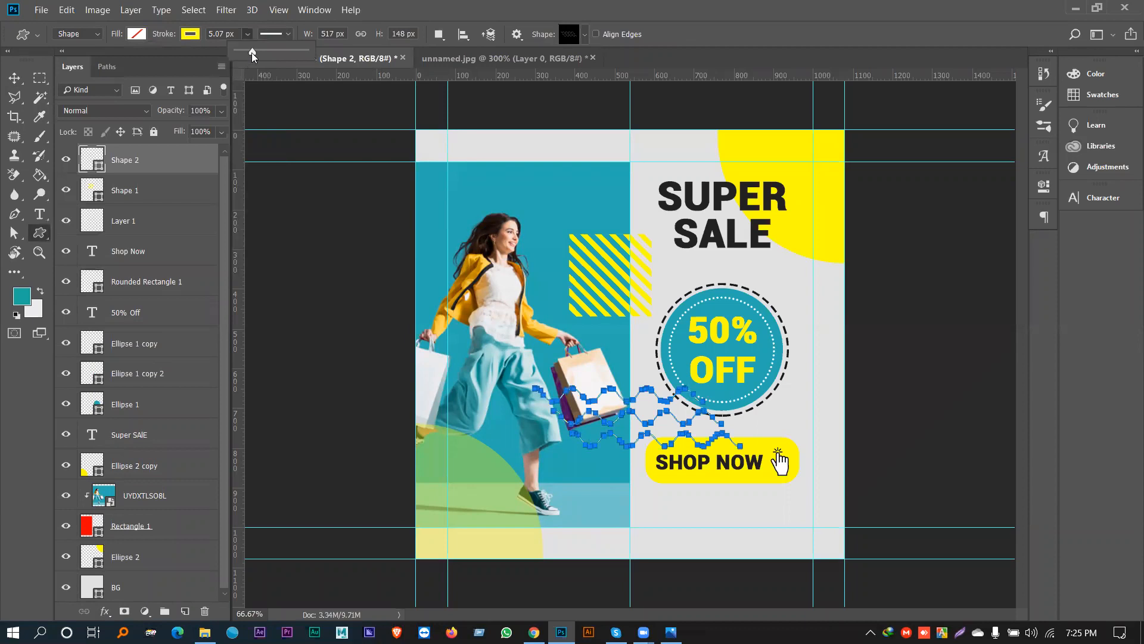
Step: Move the yellow wavy lines toward the post's bottom edge and delete them
click(14, 81)
click(316, 348)
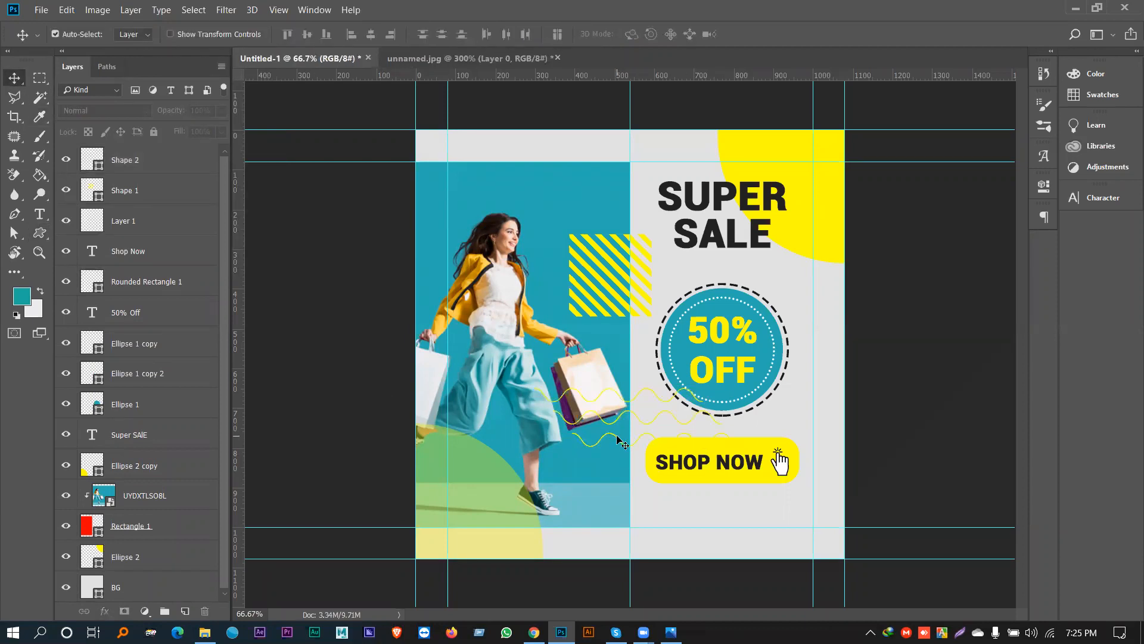
mouse_move(617, 438)
mouse_down()
mouse_move(686, 507)
mouse_move(772, 566)
mouse_up()
key(Delete)
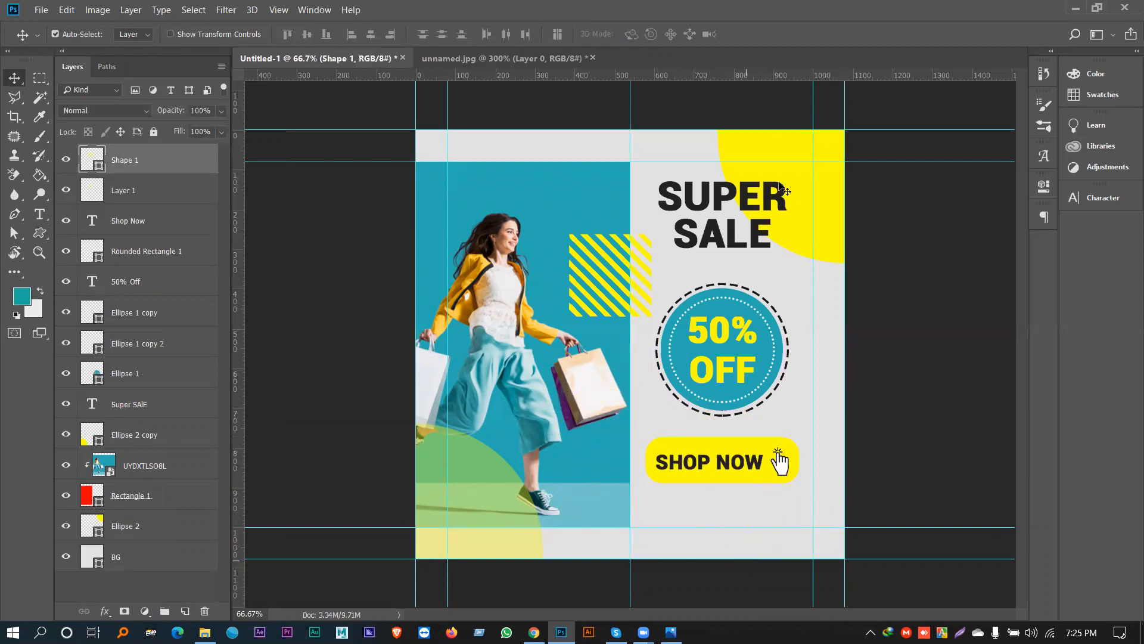
Step: Draw the diamond-shaped dot-pattern custom shape over the post's lower-right area, around the SHOP NOW button
click(39, 233)
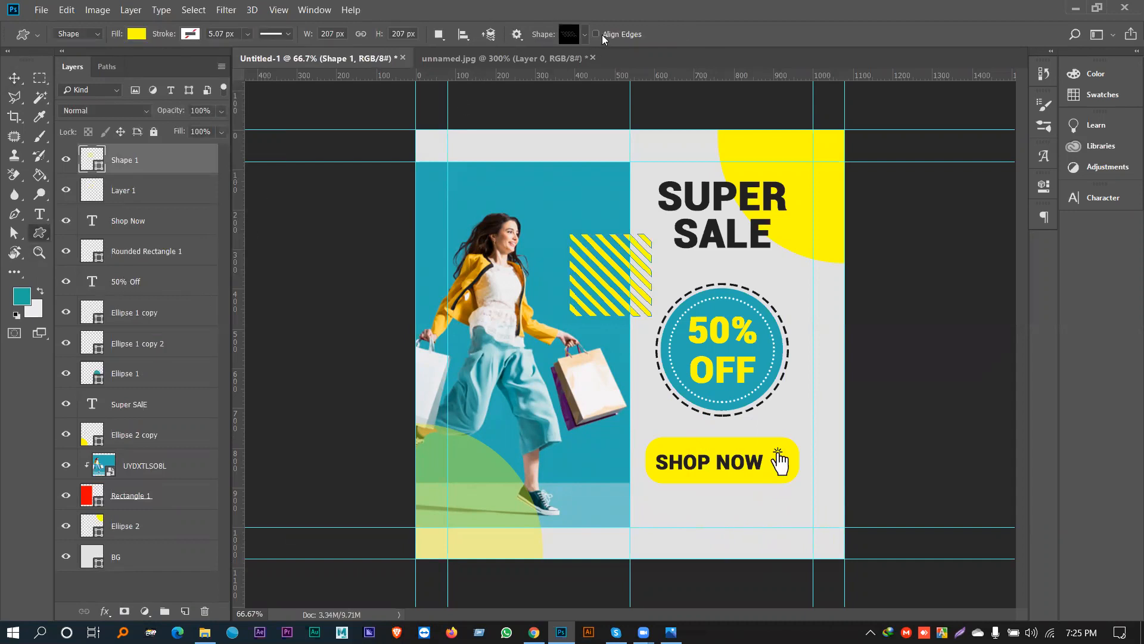
click(584, 35)
click(591, 147)
drag(708, 509, 826, 586)
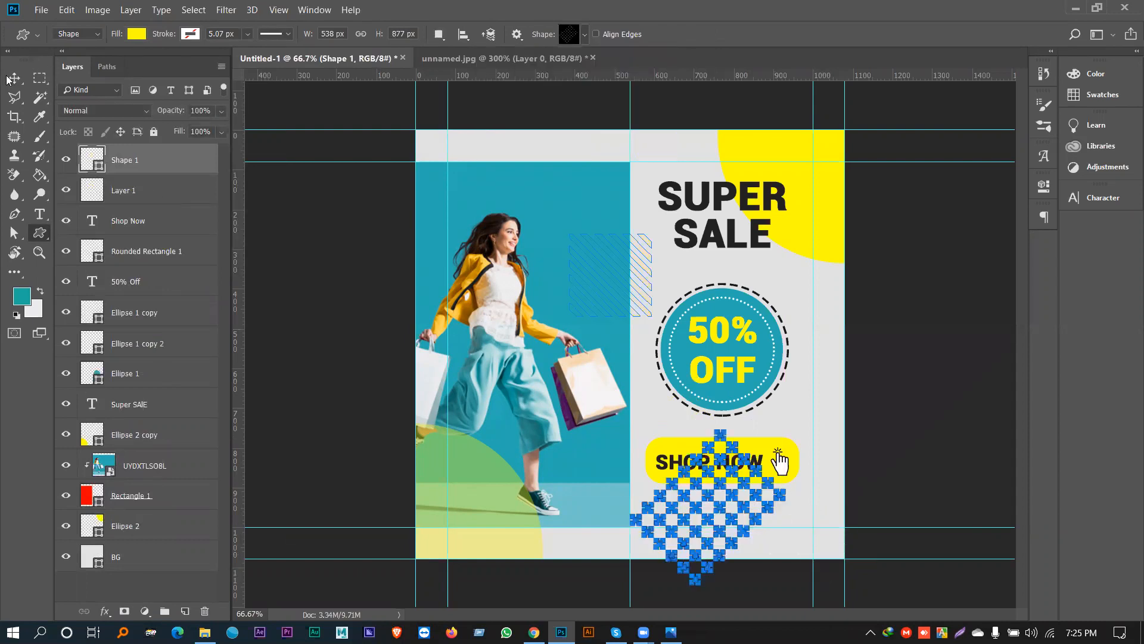
click(11, 78)
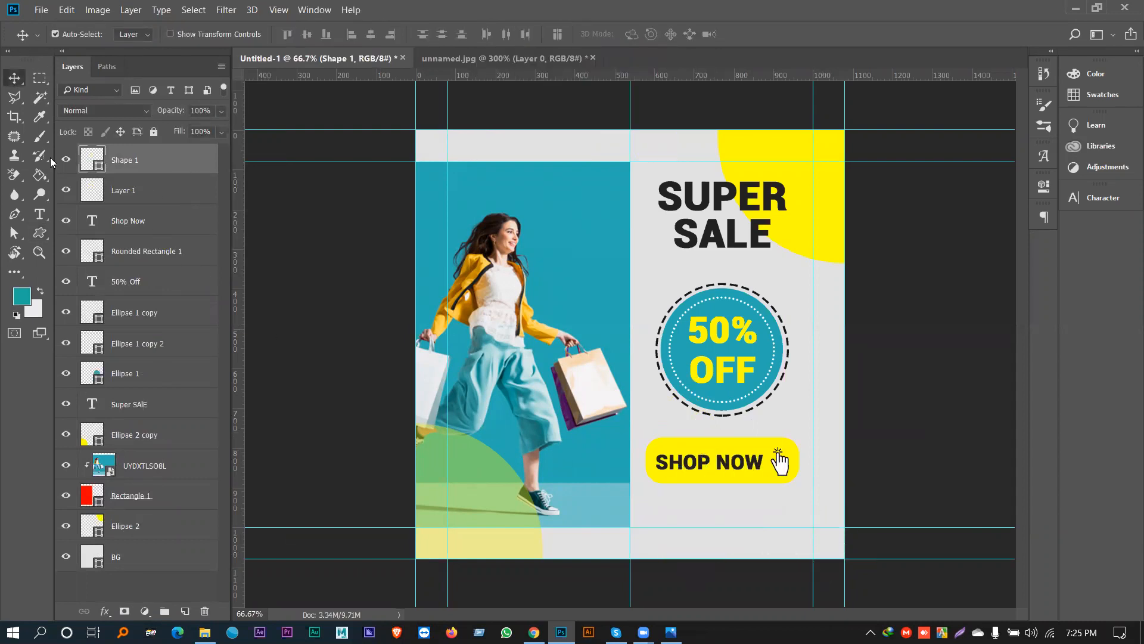
Step: Remove the dot-pattern shape's fill, give it a yellow stroke and increase the stroke width
click(40, 233)
click(135, 36)
click(73, 62)
click(137, 34)
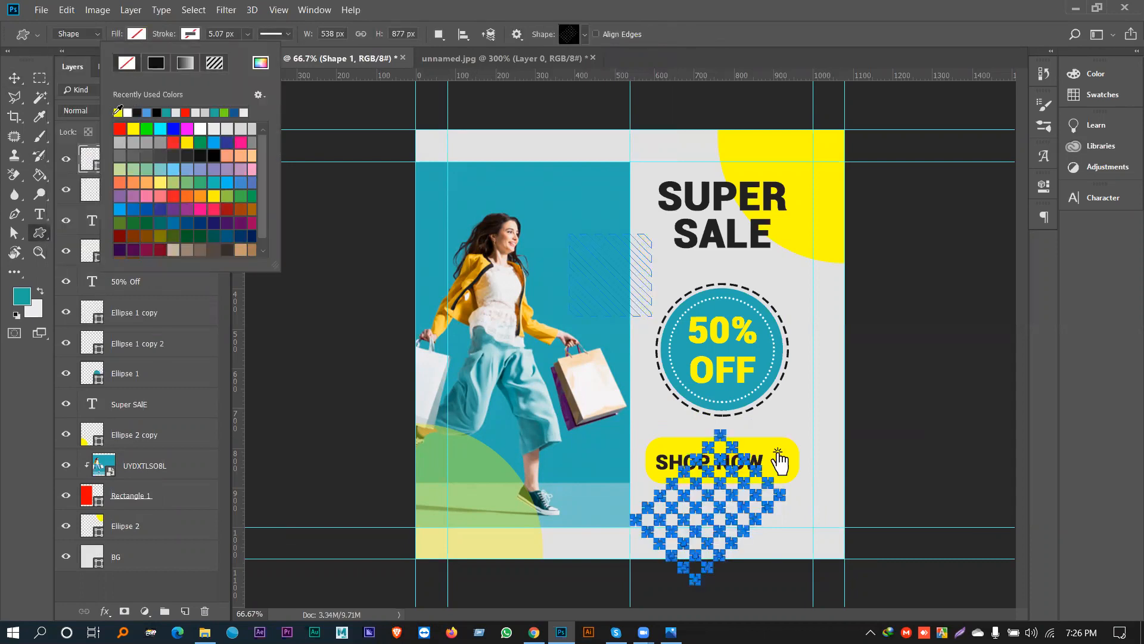
click(118, 112)
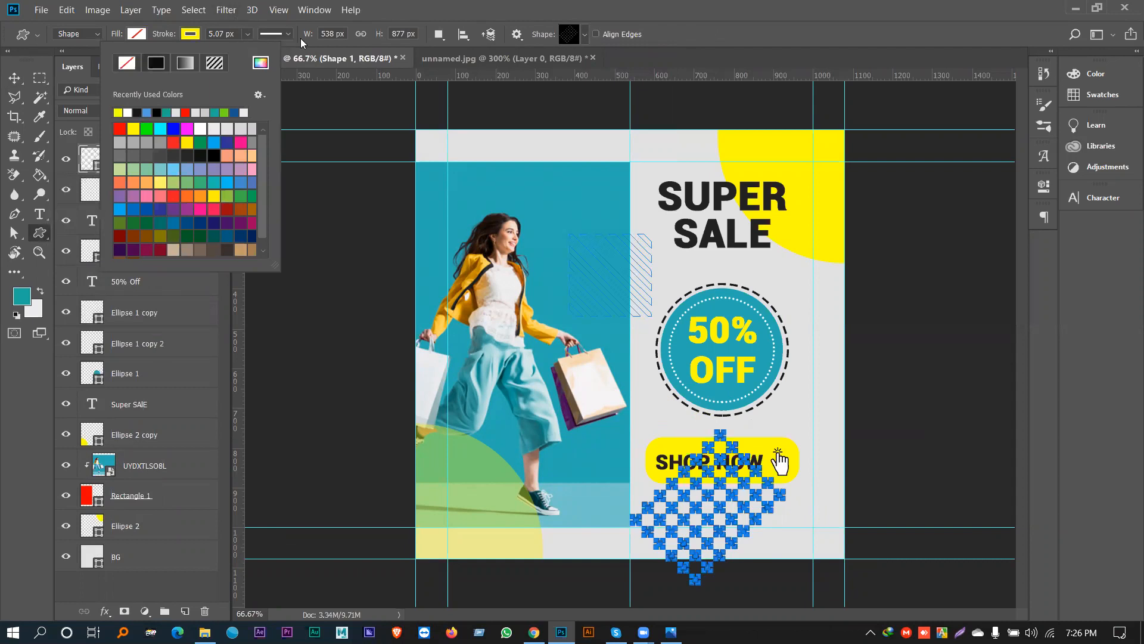
click(42, 79)
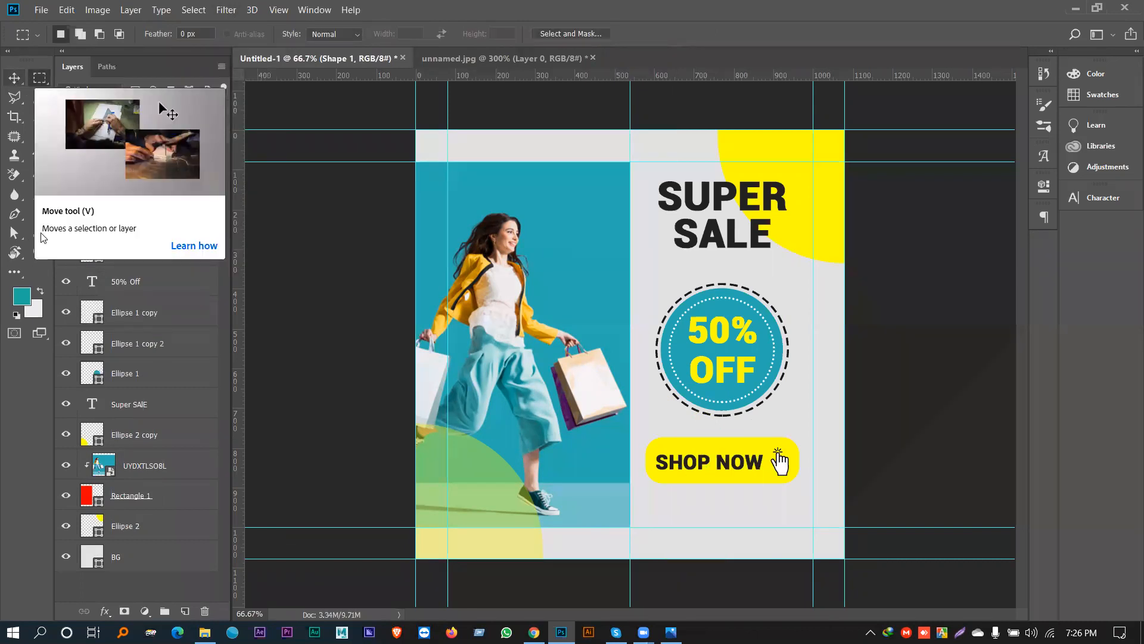
key(u)
click(248, 34)
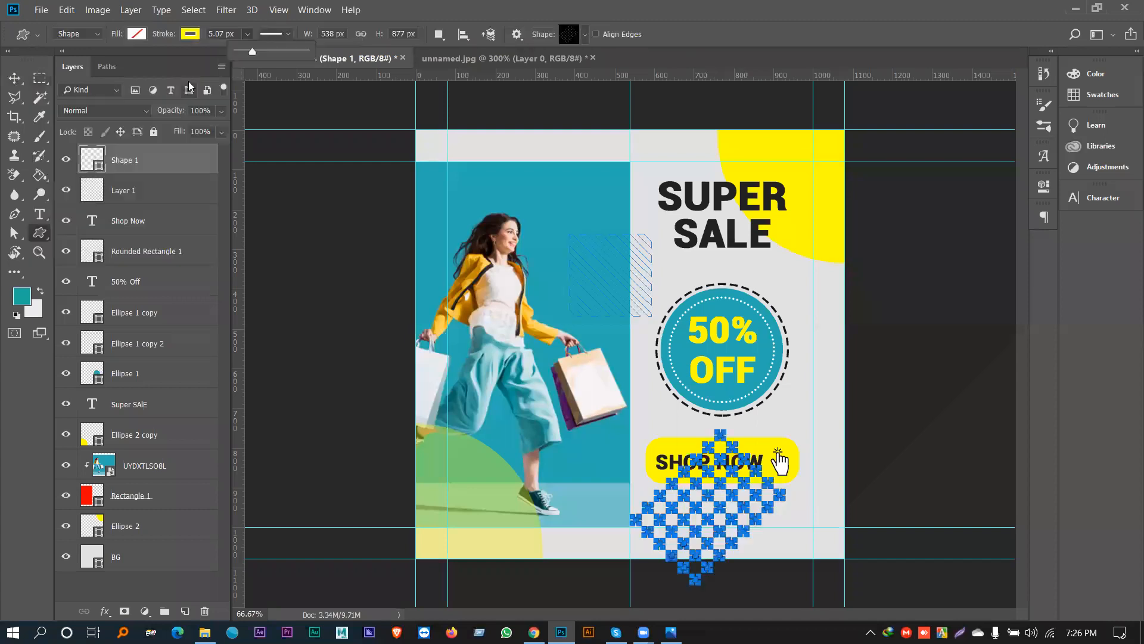
drag(254, 56, 262, 52)
Step: Turn off the Move tool's Auto-Select option and select the Shape 1 layer
click(15, 78)
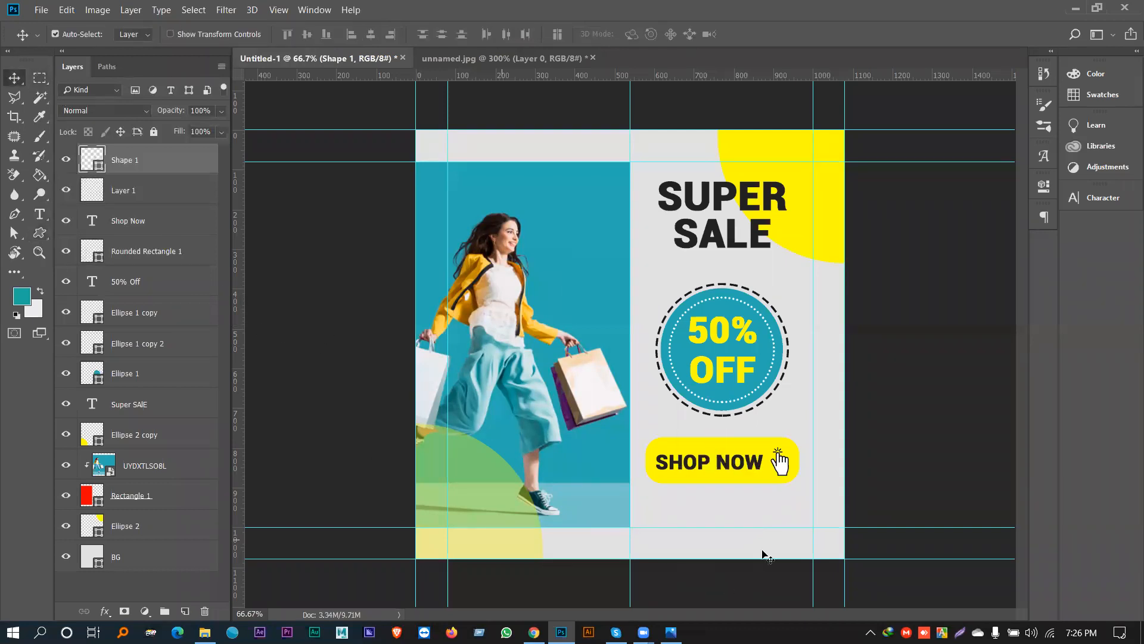
click(760, 529)
click(56, 34)
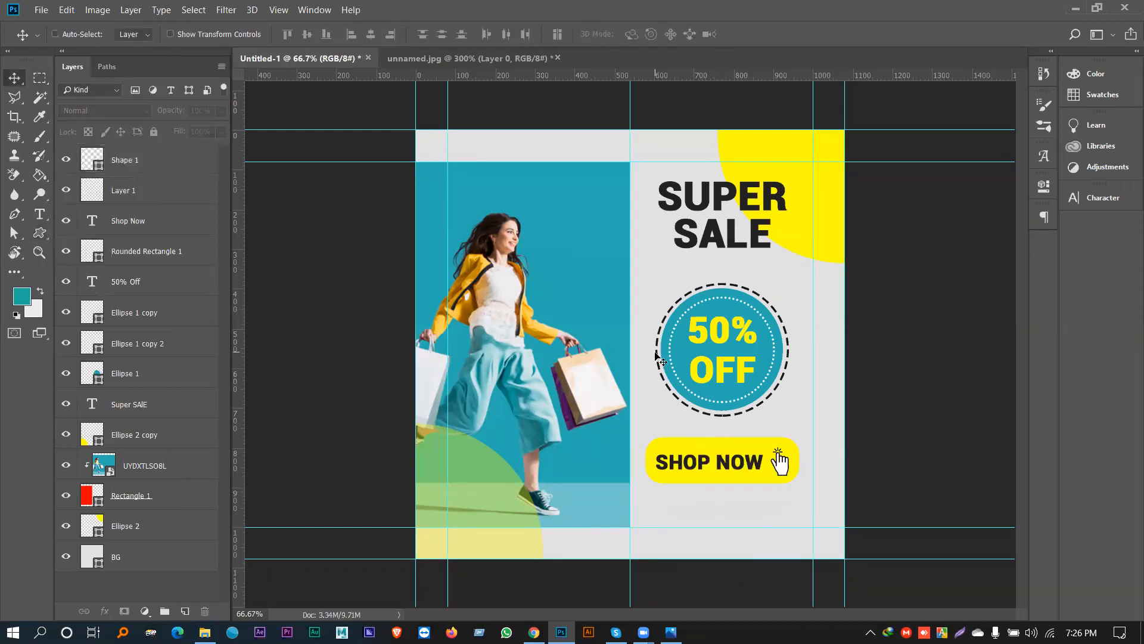
click(197, 160)
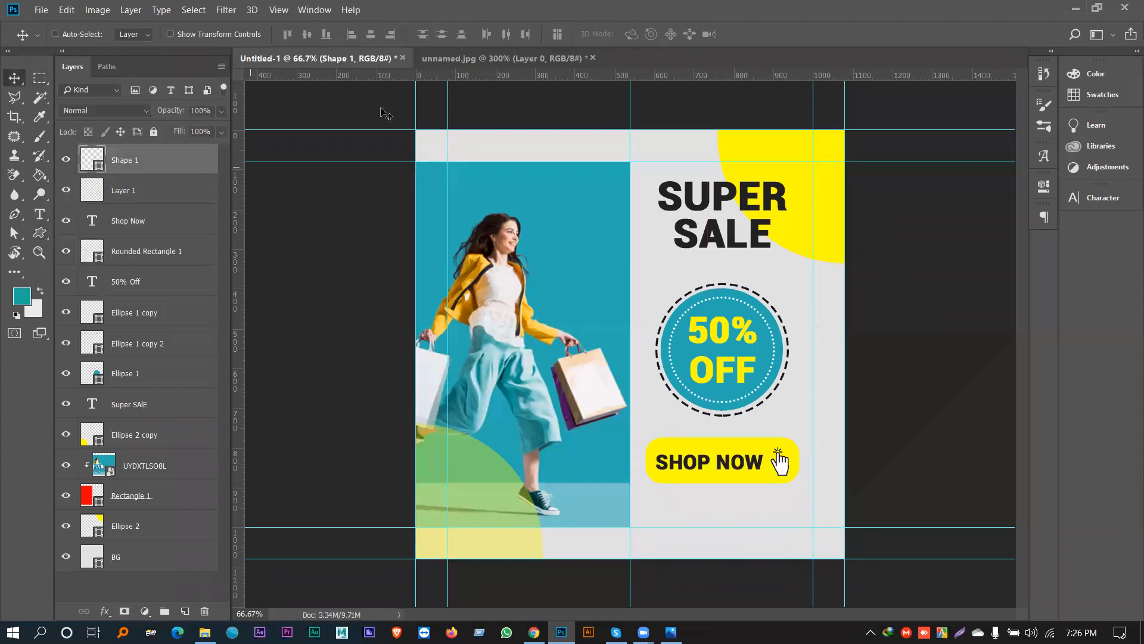
Step: Re-enable Auto-Select for the Move tool, nudge the yellow Ellipse 2 circle slightly toward the post's upper-right corner and hide the guides
click(203, 141)
click(55, 34)
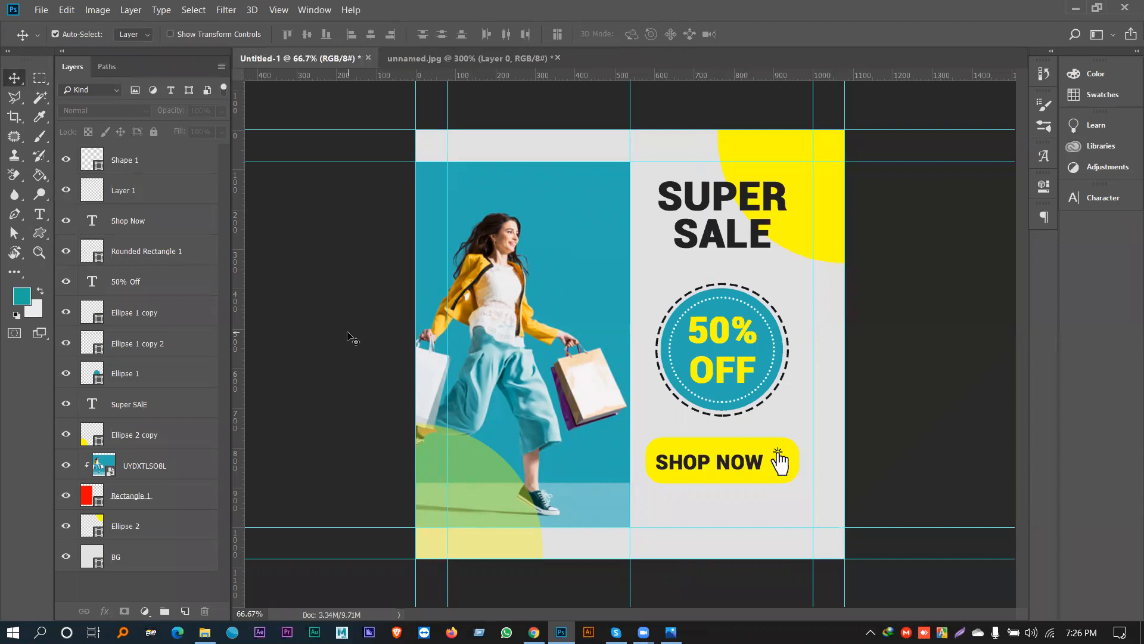
drag(833, 214, 839, 209)
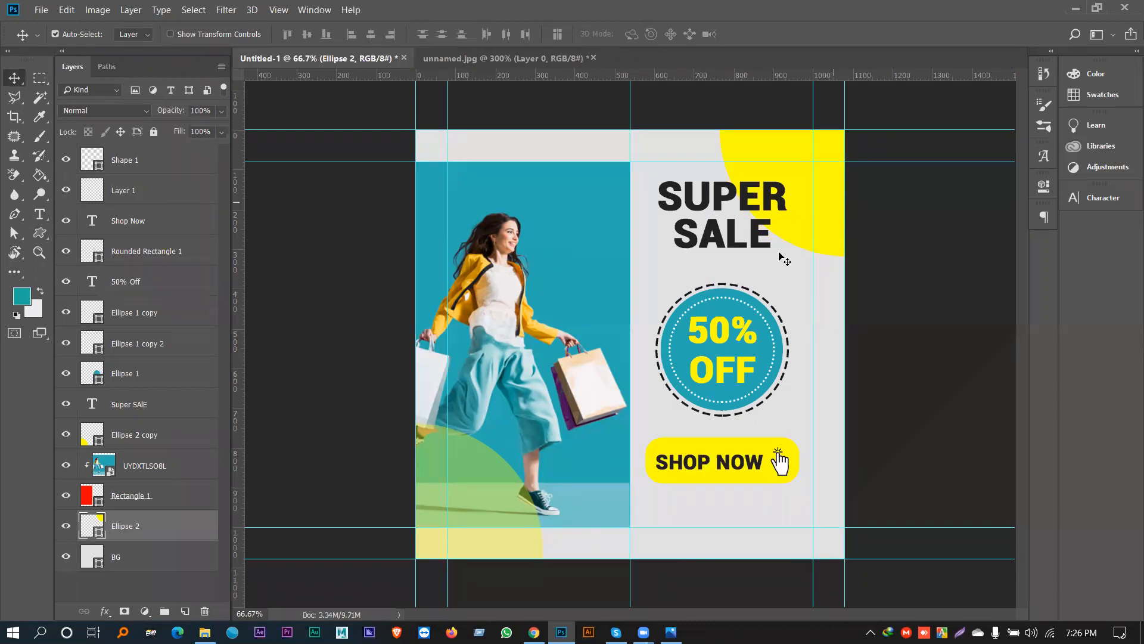
key(ctrl+semicolon)
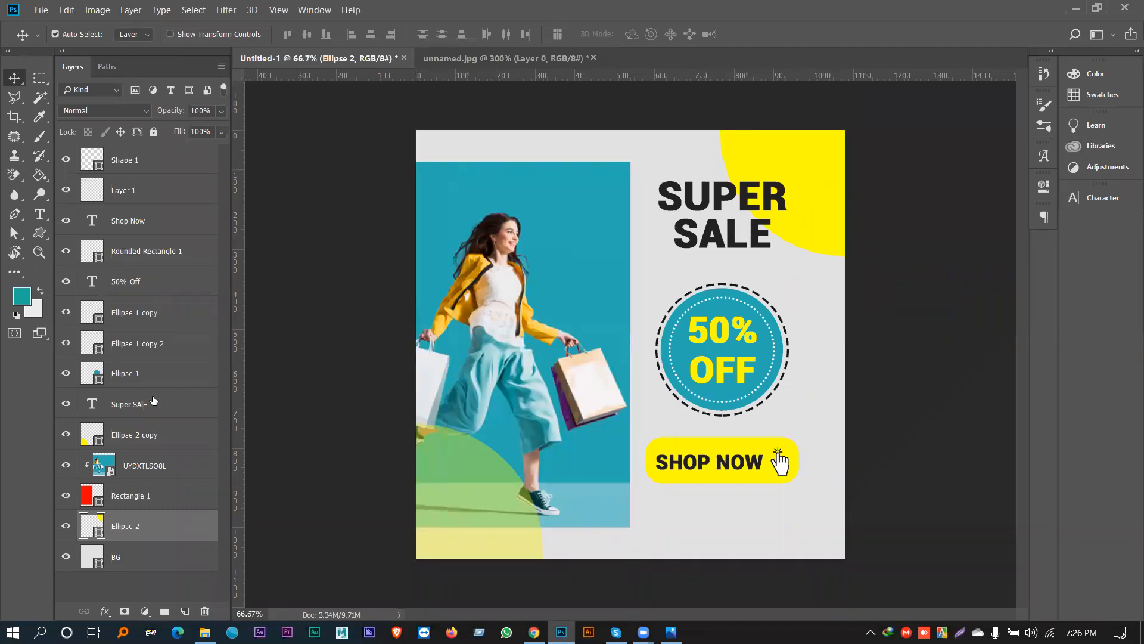
Step: Export the post with Save for Web as bannar.jpg on the Desktop
click(40, 10)
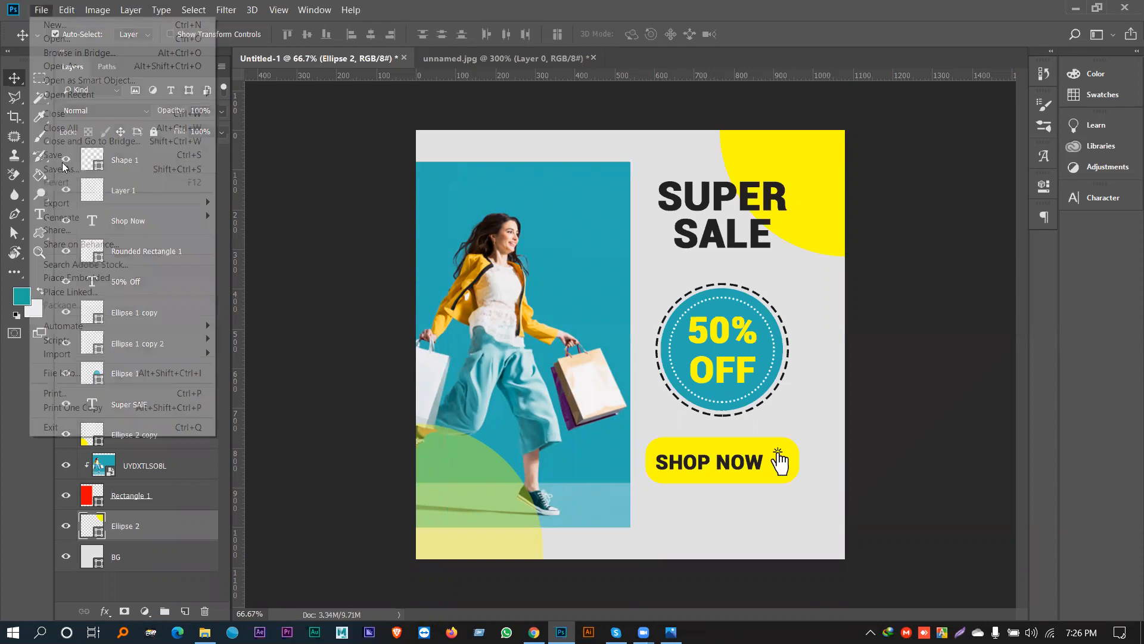
mouse_move(76, 207)
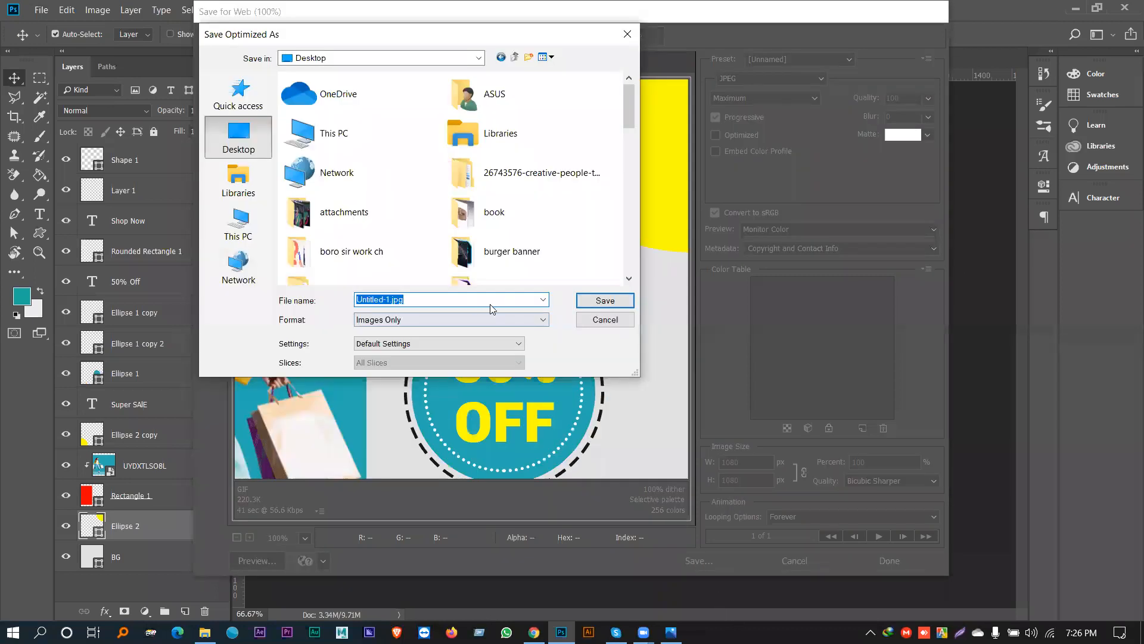
text(ba)
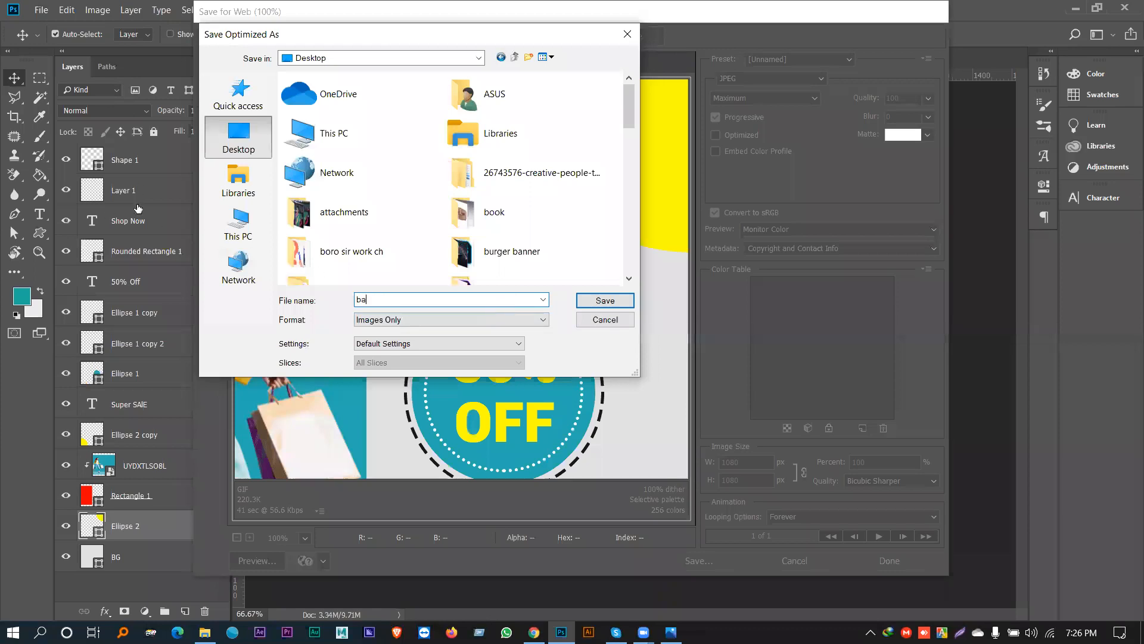
key(Return)
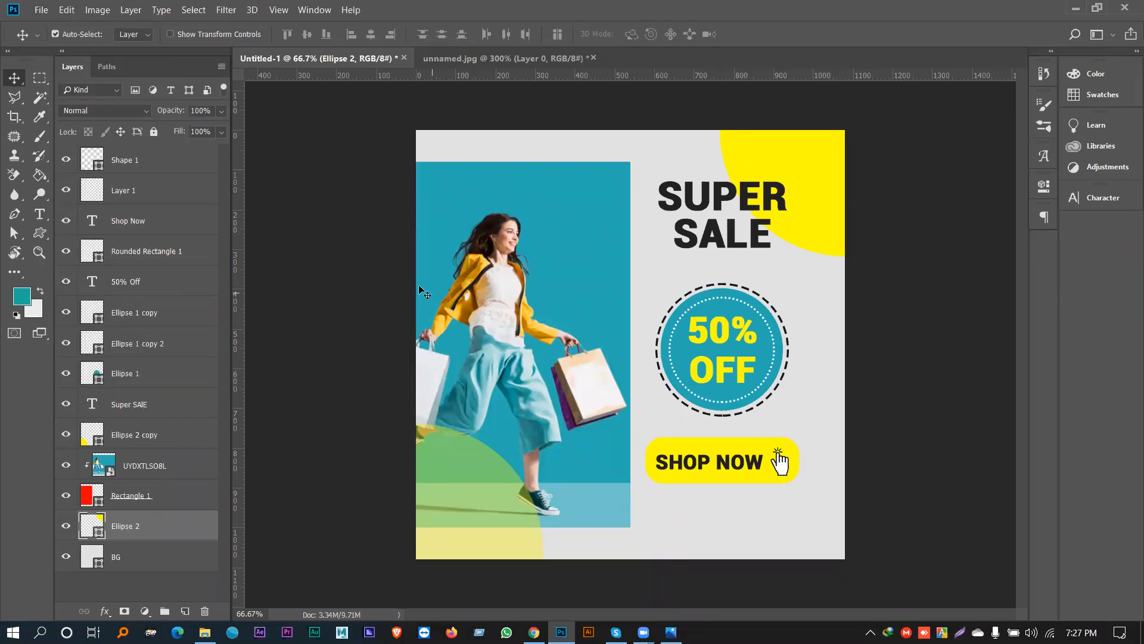
Step: Create a new 1200 x 800 px document at 72 pixels/inch in RGB Color with a white background
click(40, 11)
key(Escape)
key(ctrl+n)
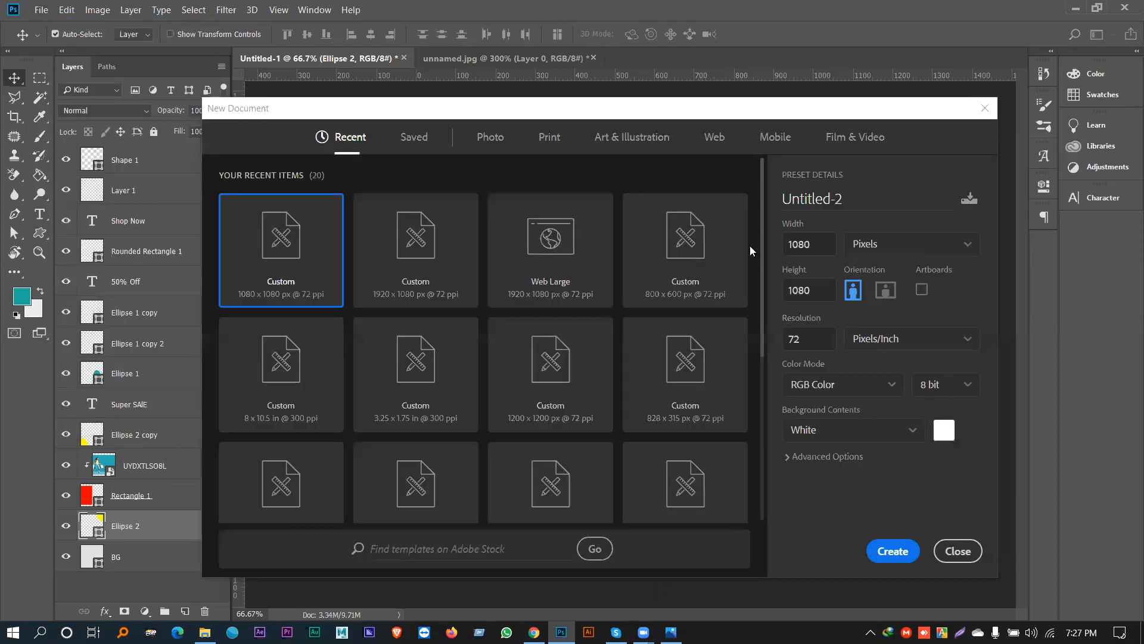
key(Tab)
text(1200)
key(Tab)
text(800)
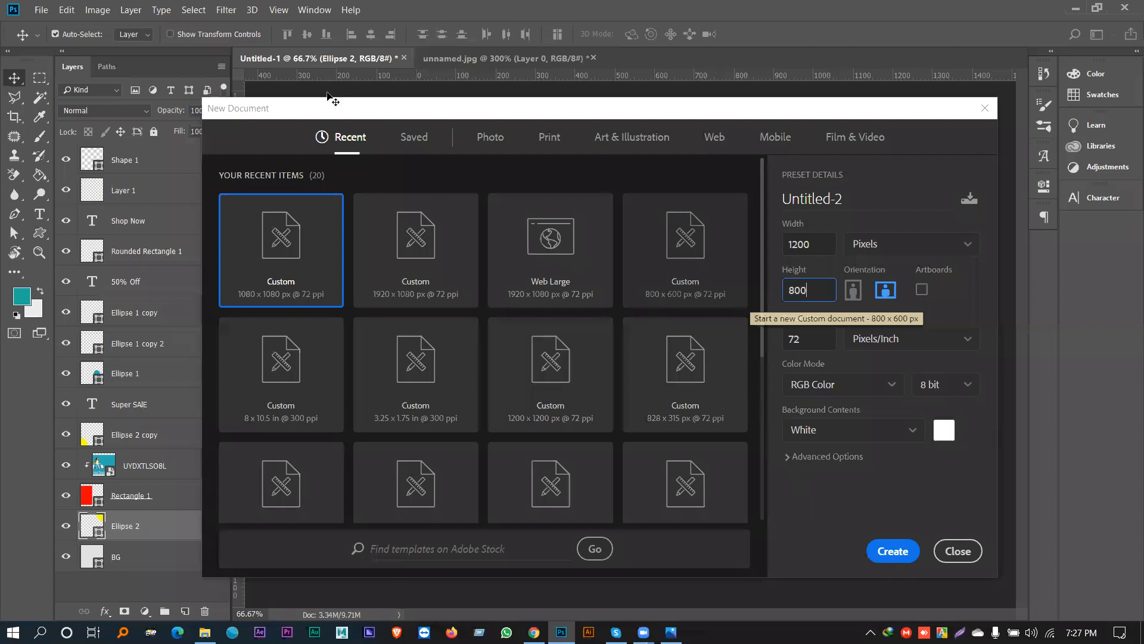
key(Return)
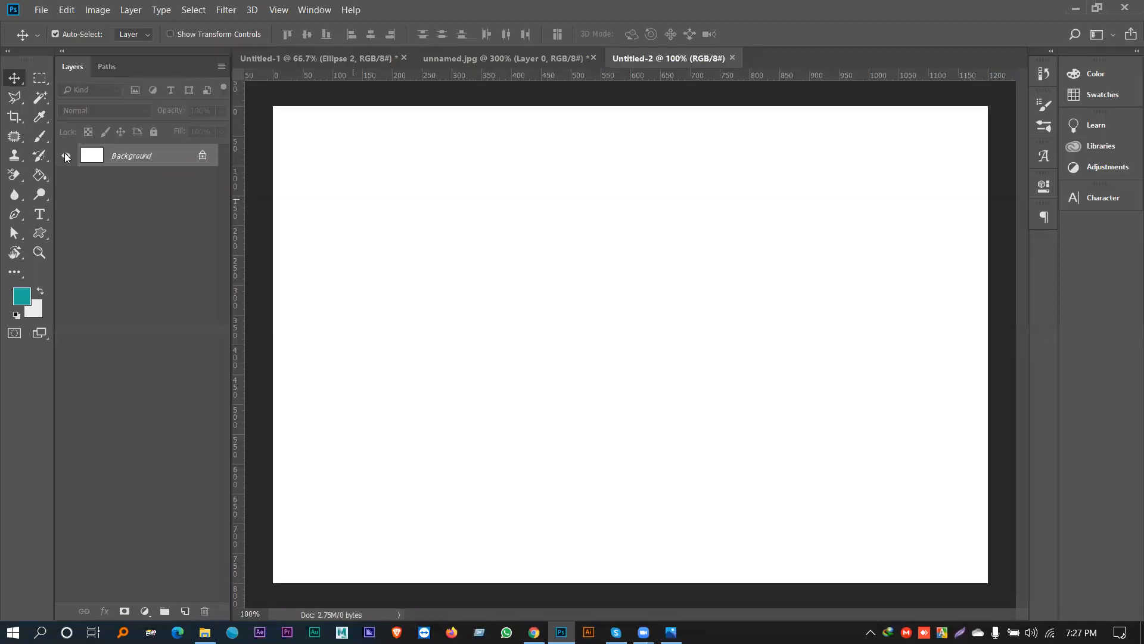
Step: Place bannar.jpg from the Desktop as an embedded image and shift it toward the canvas's right side
key(alt+f)
click(102, 282)
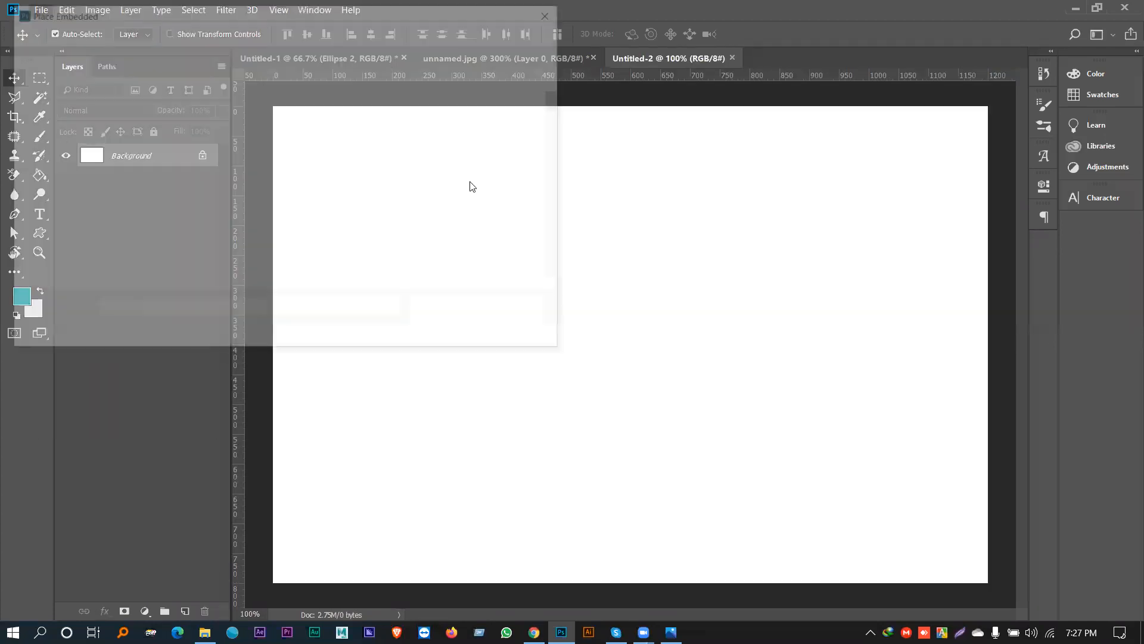
scroll(343, 205, down, 5)
click(504, 118)
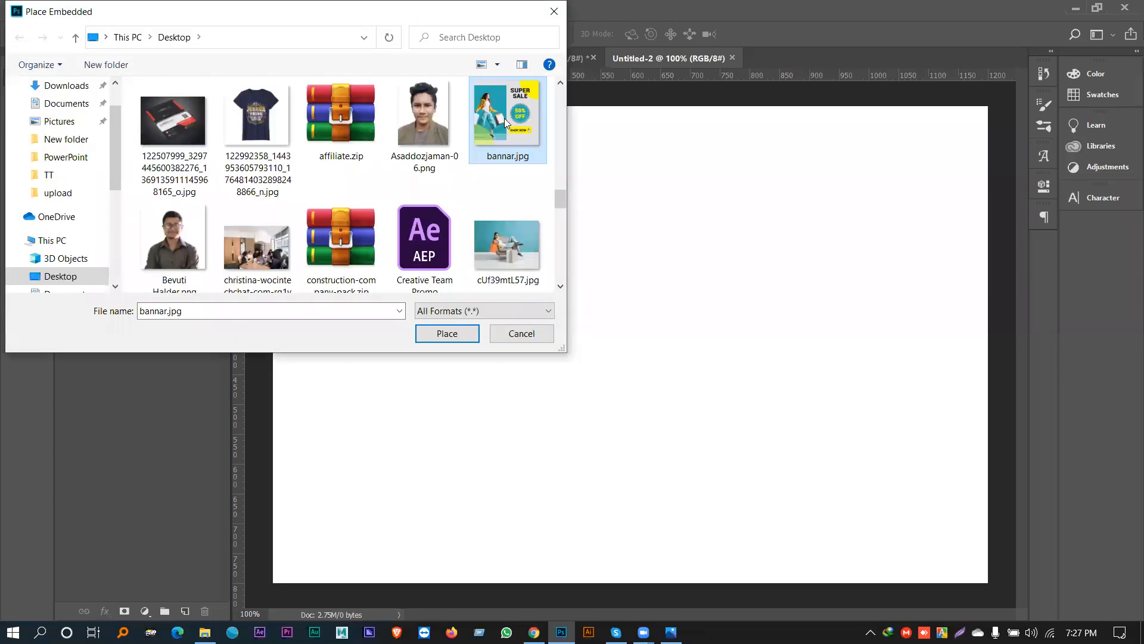
key(Return)
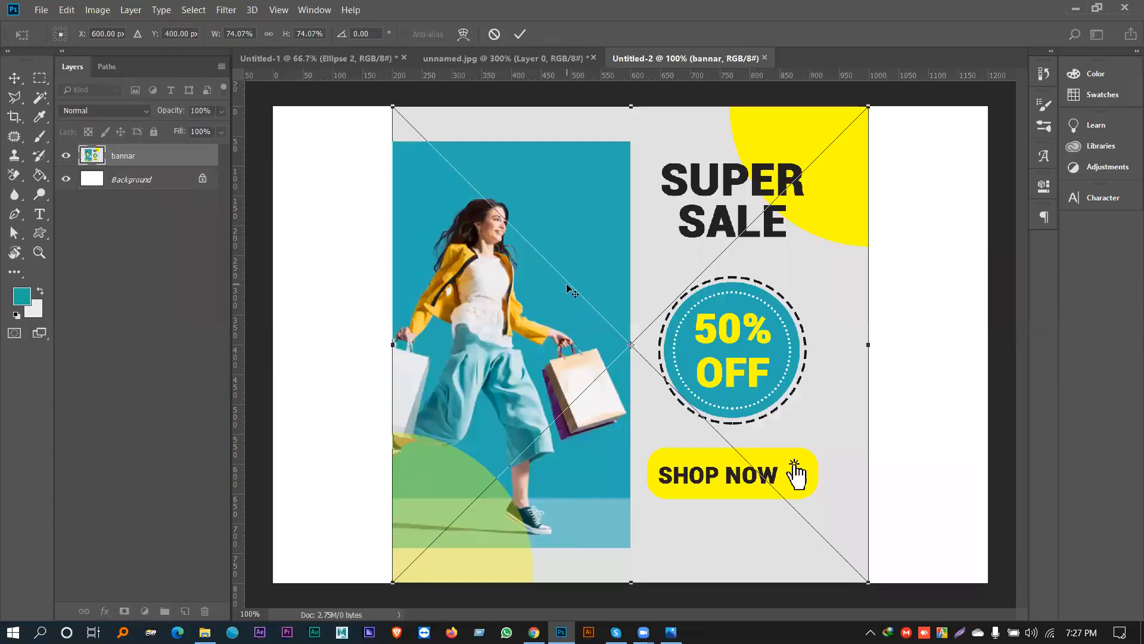
key(Return)
drag(647, 291, 723, 289)
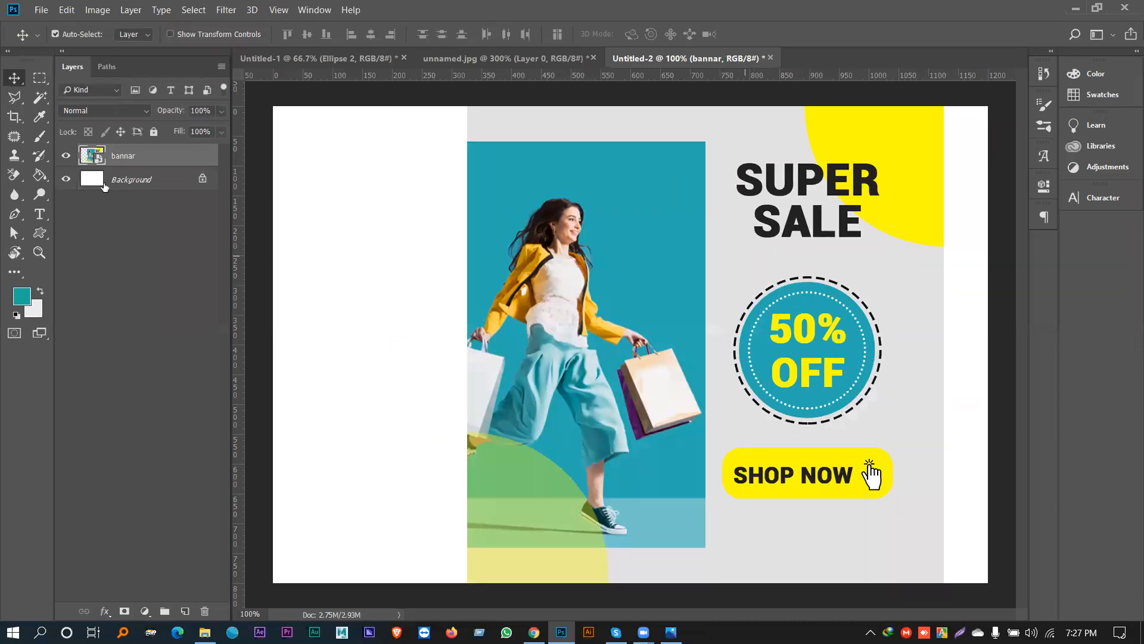
Step: Add two drop shadows to the bannar layer, giving one 54% opacity, 13 px distance, 9% spread and 18 px size
right_click(171, 34)
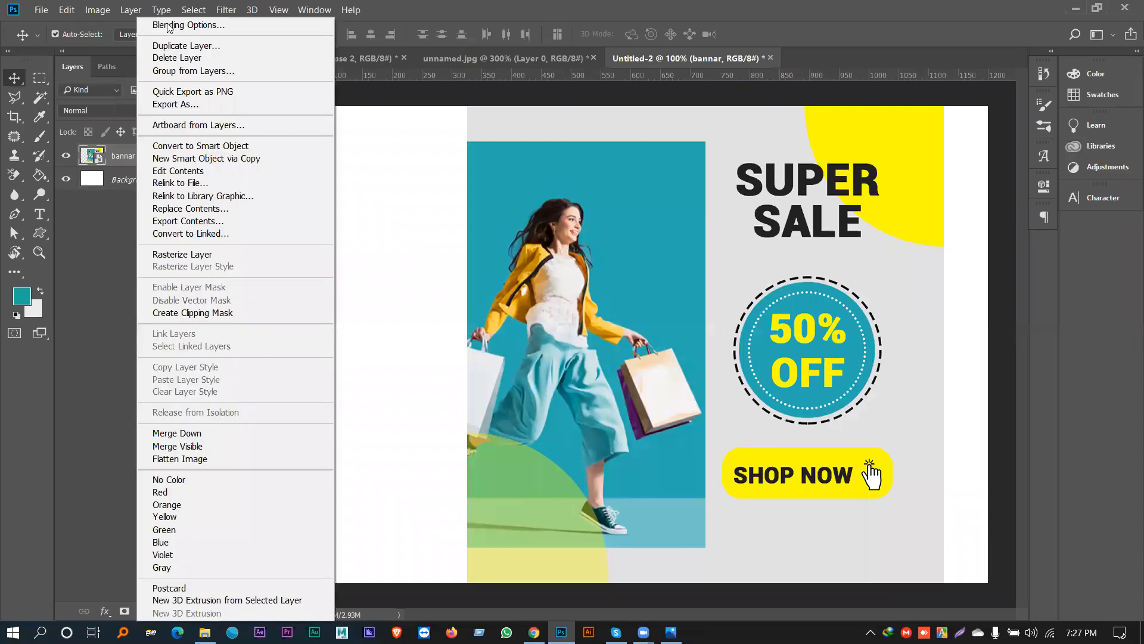
click(626, 179)
key(space)
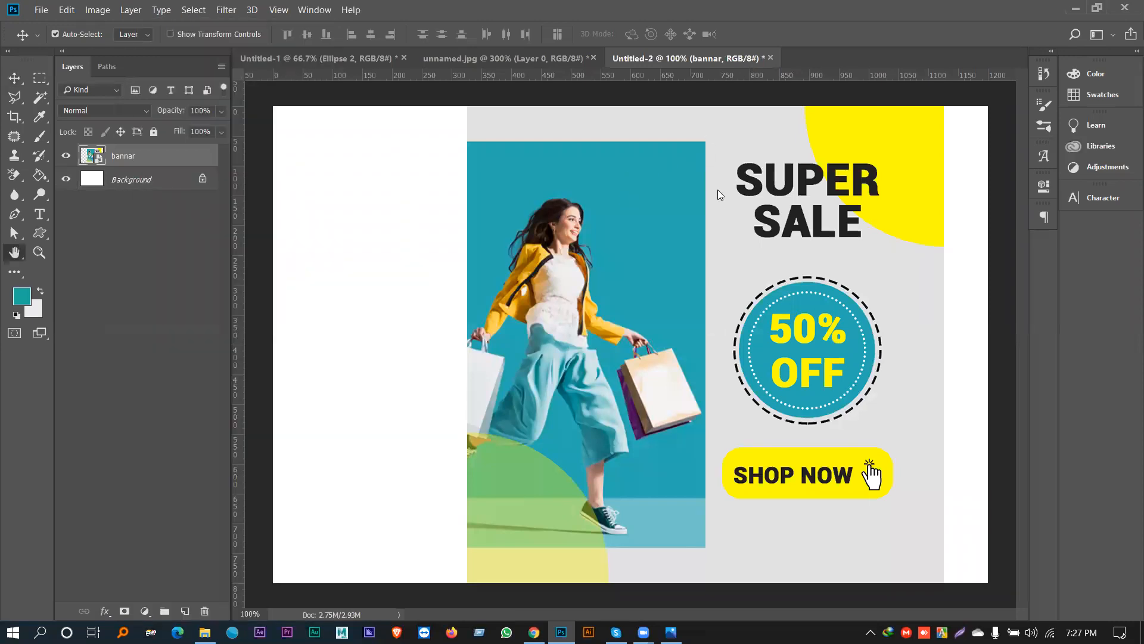
click(487, 337)
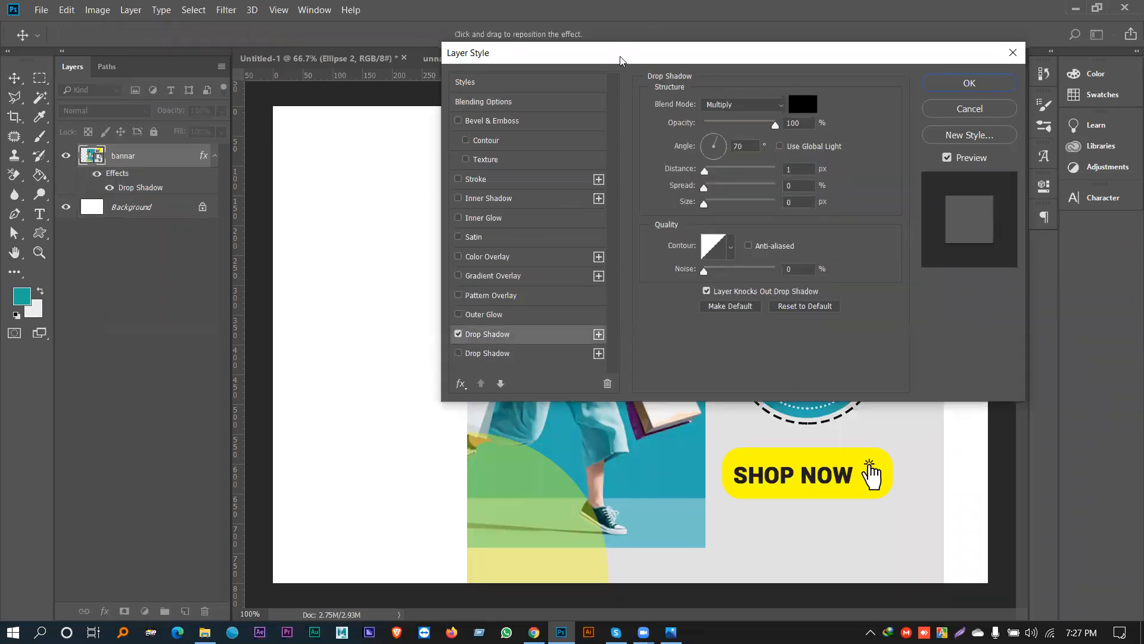
drag(620, 60, 2, 161)
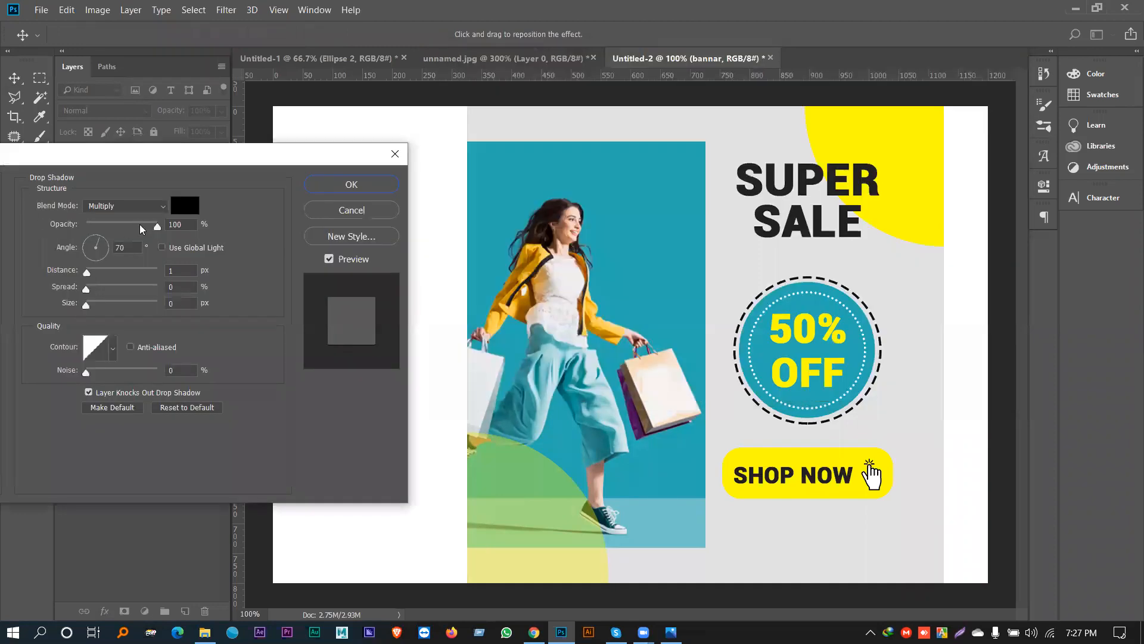
mouse_move(87, 272)
mouse_down()
mouse_move(108, 272)
mouse_move(93, 272)
mouse_up()
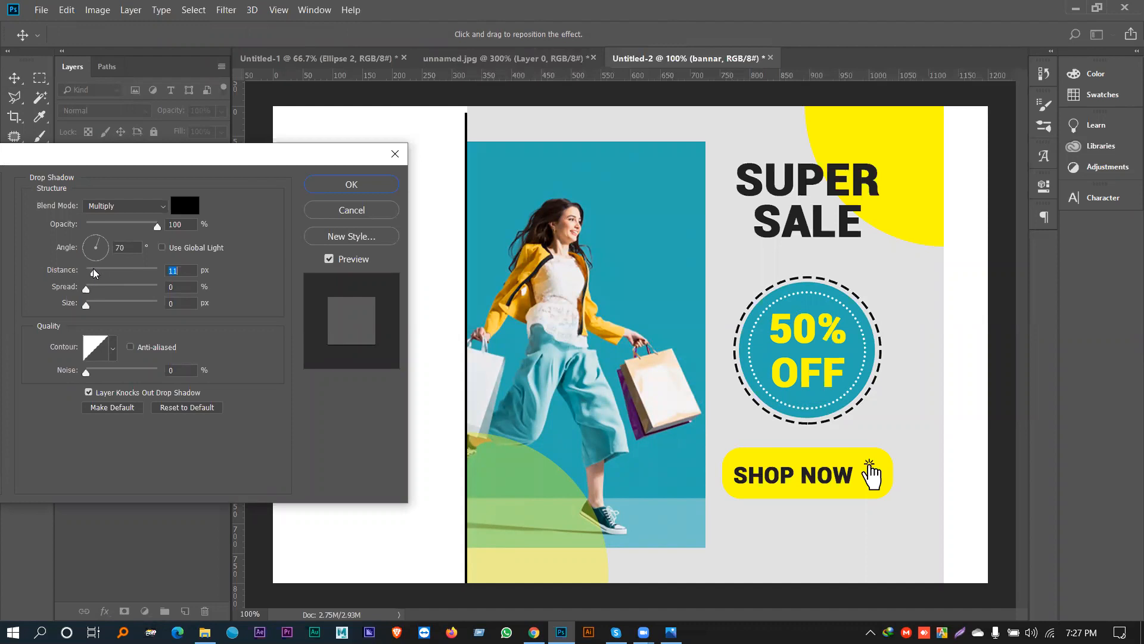
click(96, 305)
drag(115, 159, 326, 135)
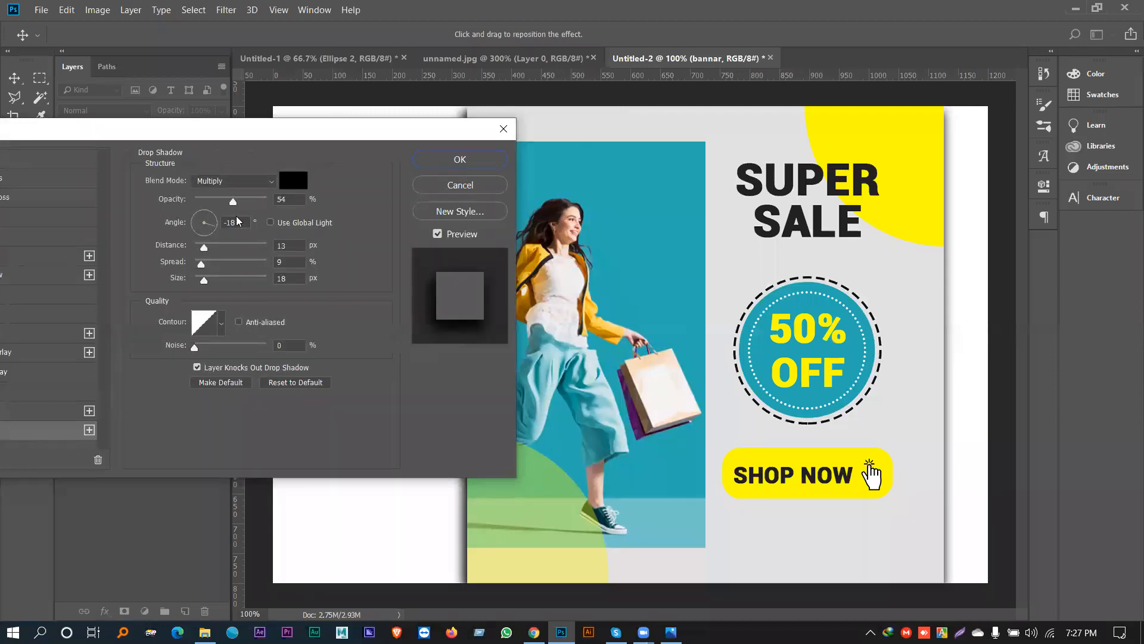
click(456, 160)
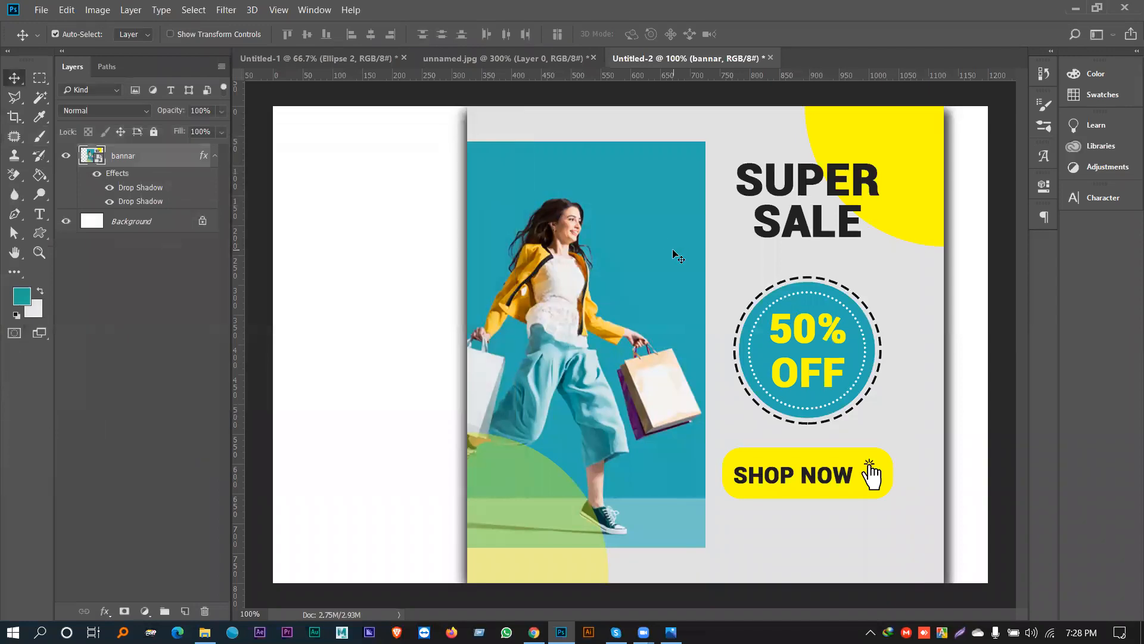
Step: Scale the bannar image down slightly about its centre and move it a little up and to the right
key(ctrl+t)
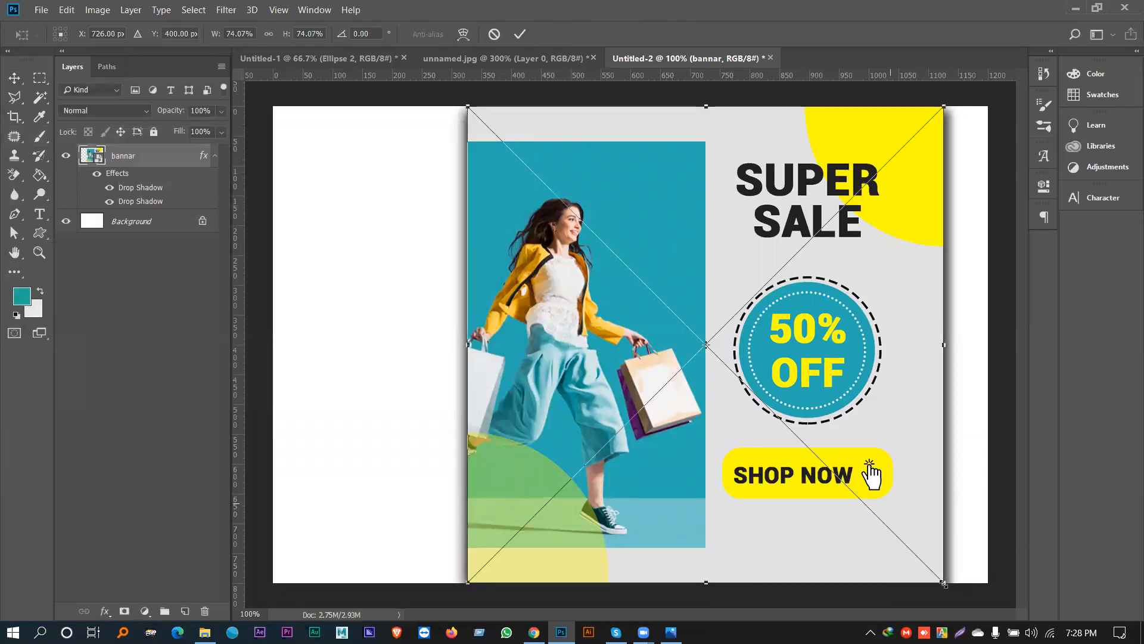
drag(943, 580, 925, 562)
key(Return)
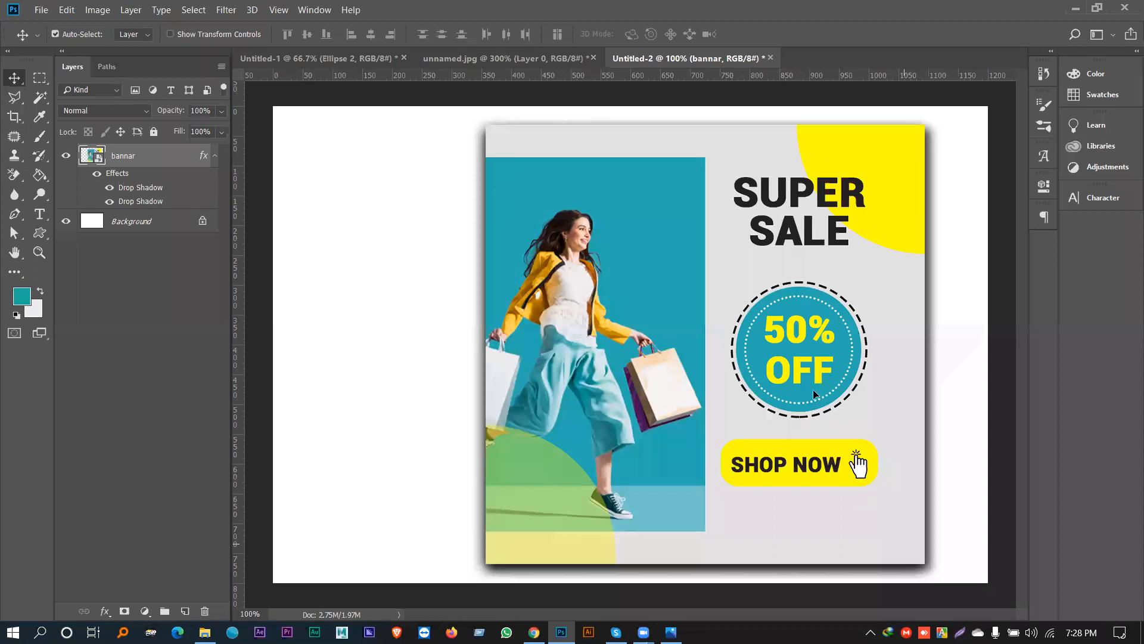
drag(809, 397, 814, 388)
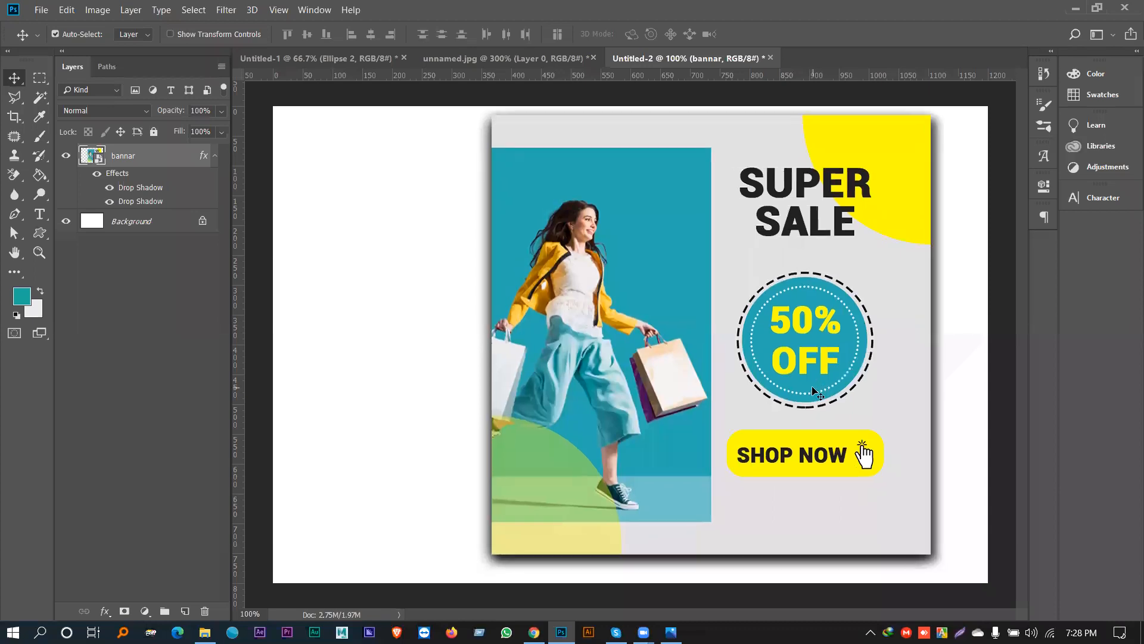
Step: Draw a yellow rectangle about 1262 x 318 px across the canvas's full width and remove its stroke
click(302, 255)
click(42, 233)
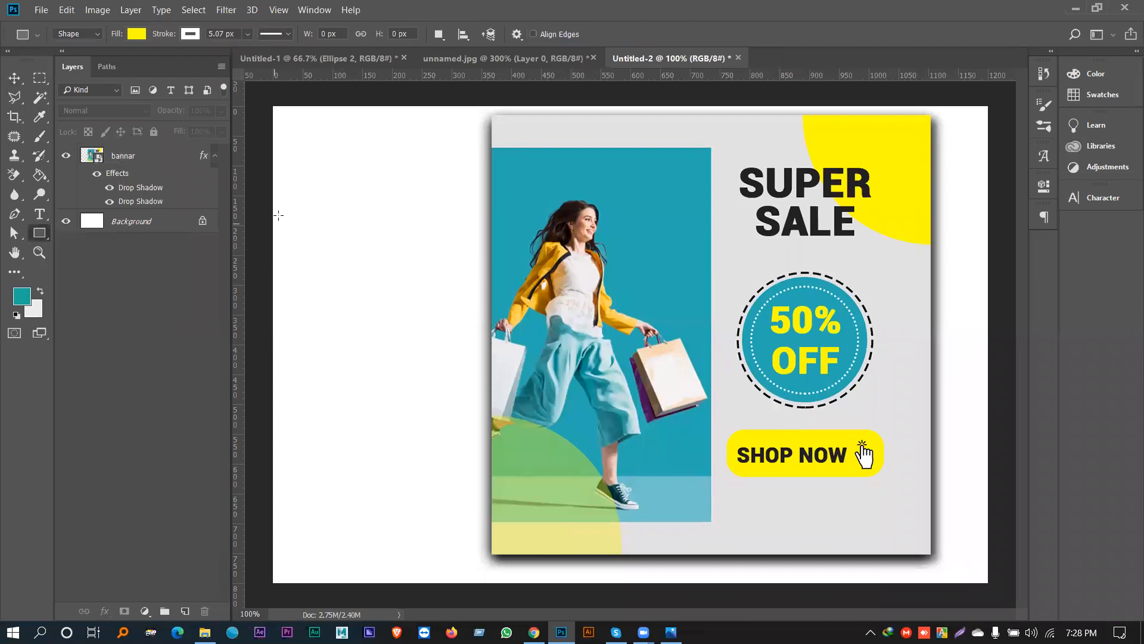
drag(262, 92, 1014, 282)
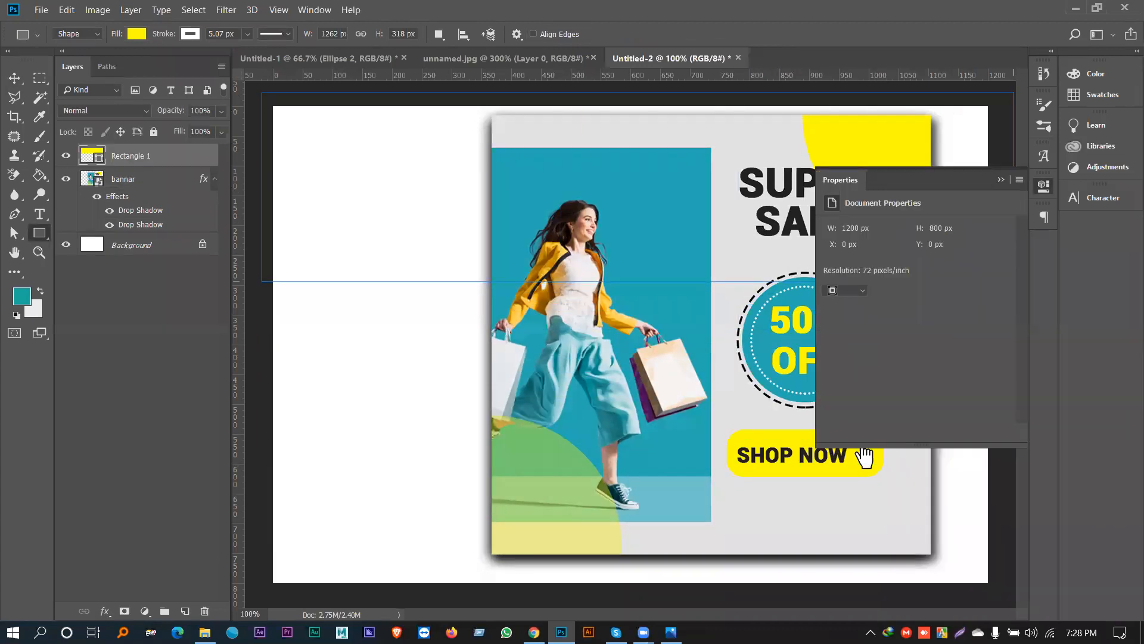
click(857, 272)
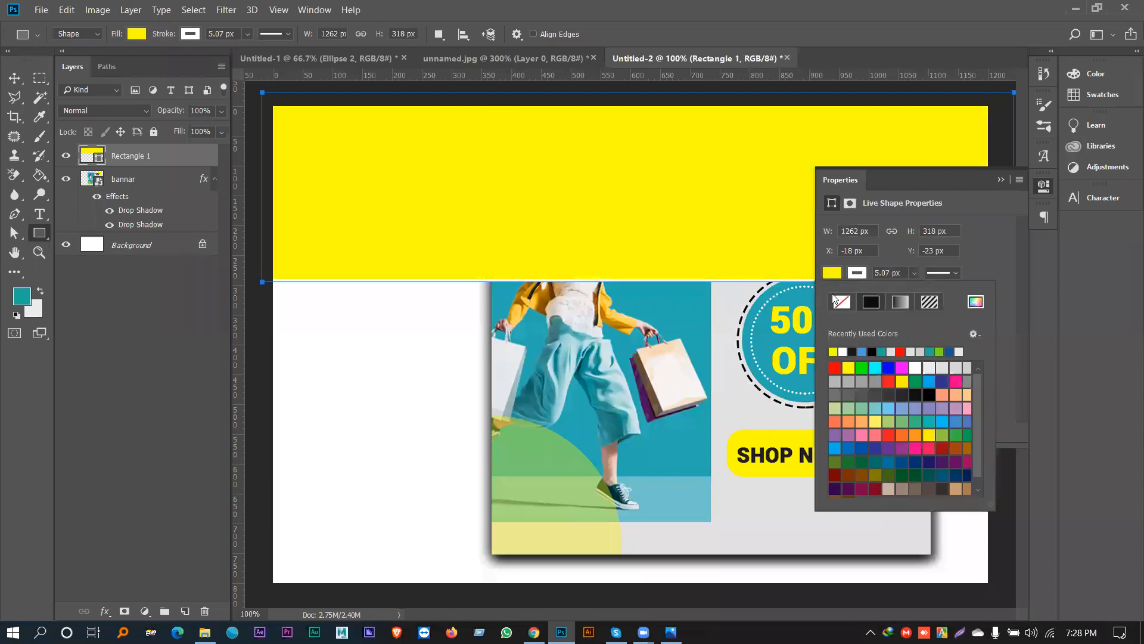
click(841, 301)
Step: Move the Rectangle 1 layer beneath bannar and shift the band down to the canvas's vertical middle
click(14, 78)
click(14, 78)
drag(144, 156, 154, 239)
drag(430, 200, 429, 334)
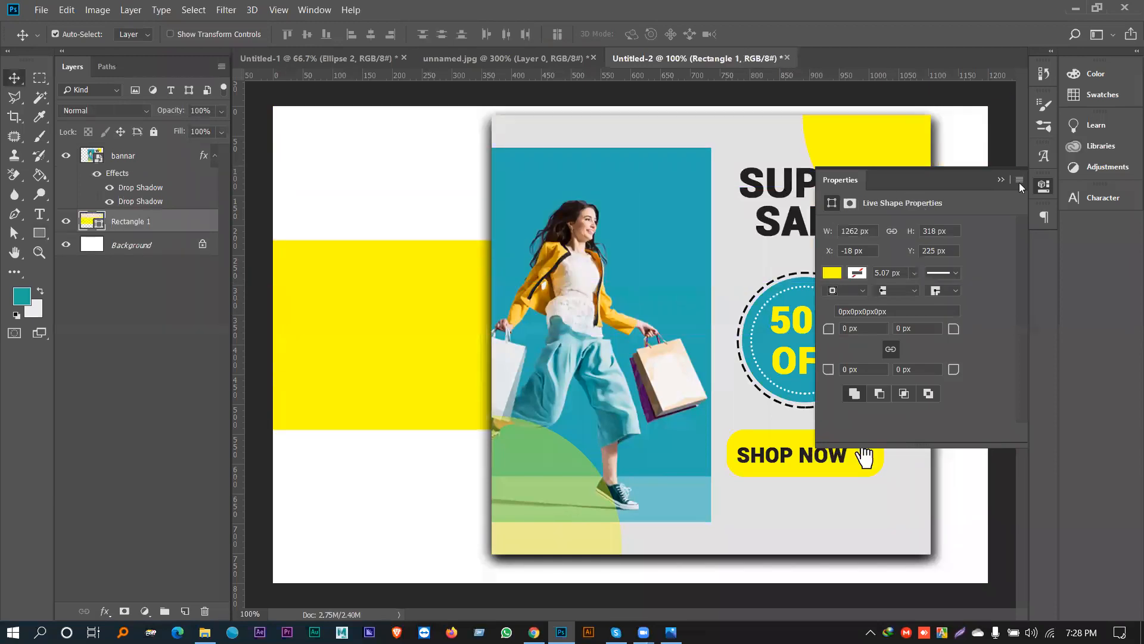
click(1001, 179)
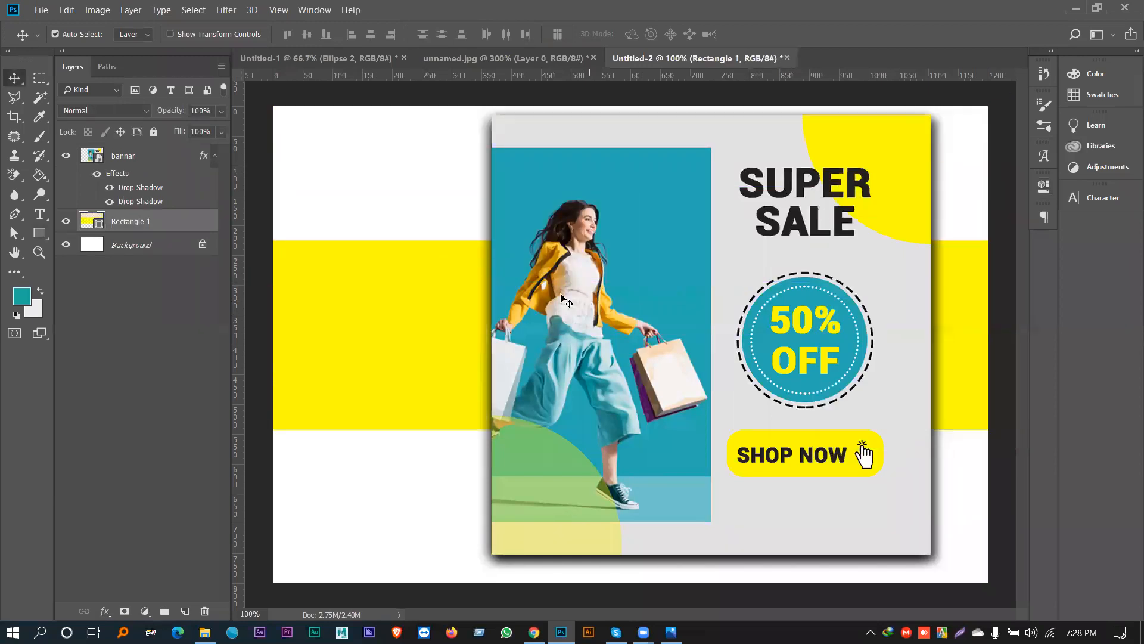
Step: Recolor the band with teal sampled from the banner photo, raise it slightly and shift the bannar image a little to the right
double_click(87, 221)
click(600, 176)
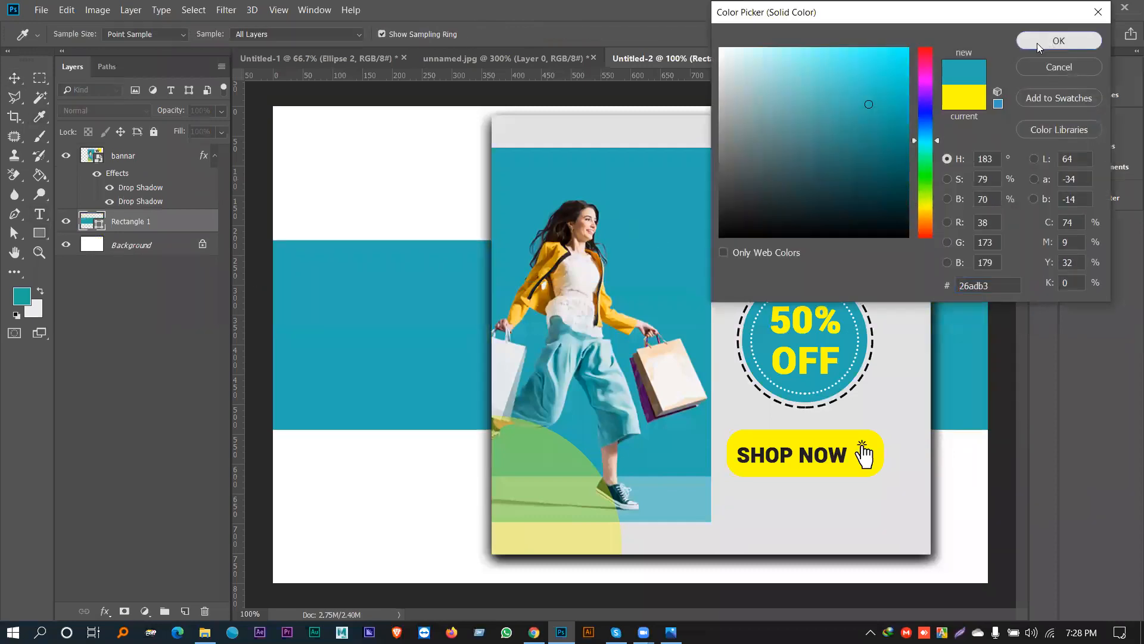
click(1059, 40)
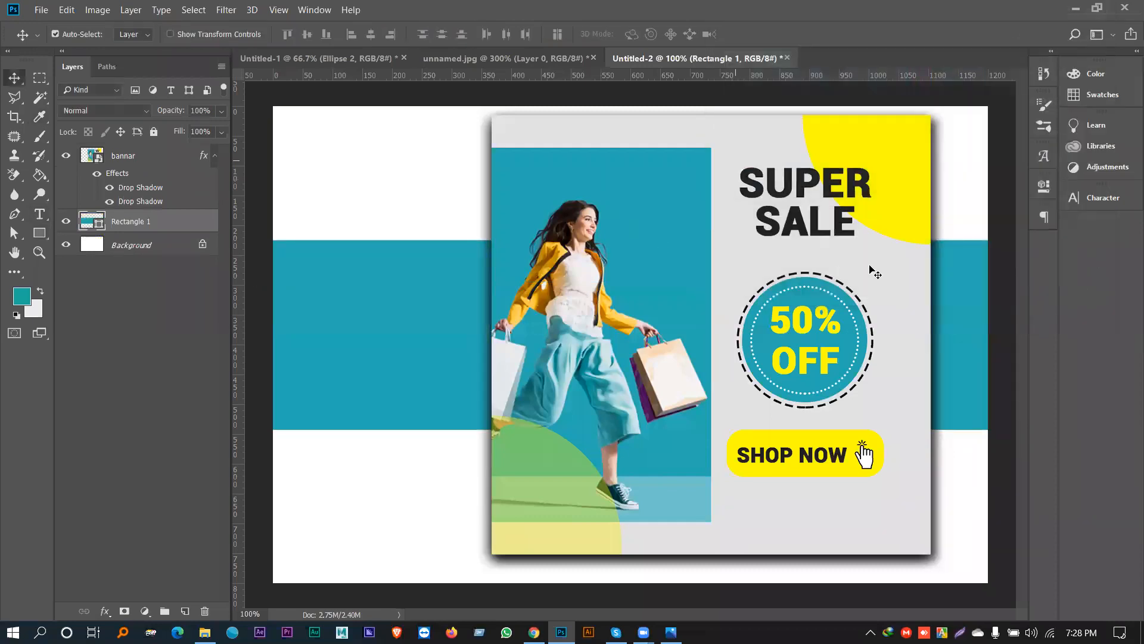
click(696, 281)
drag(441, 306, 441, 290)
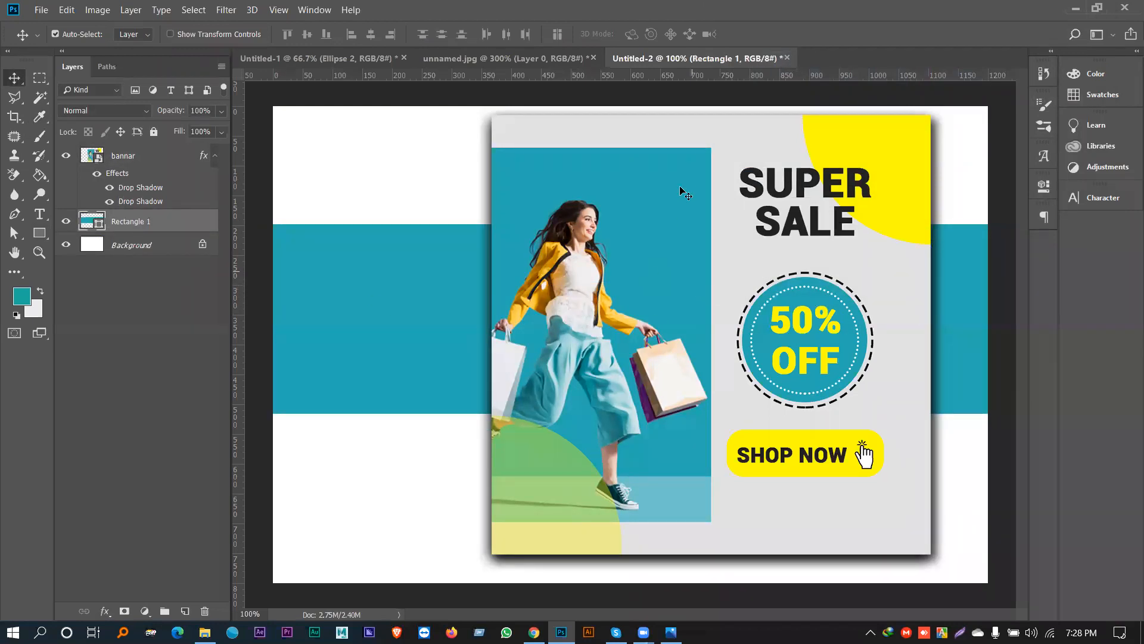
drag(739, 180, 749, 179)
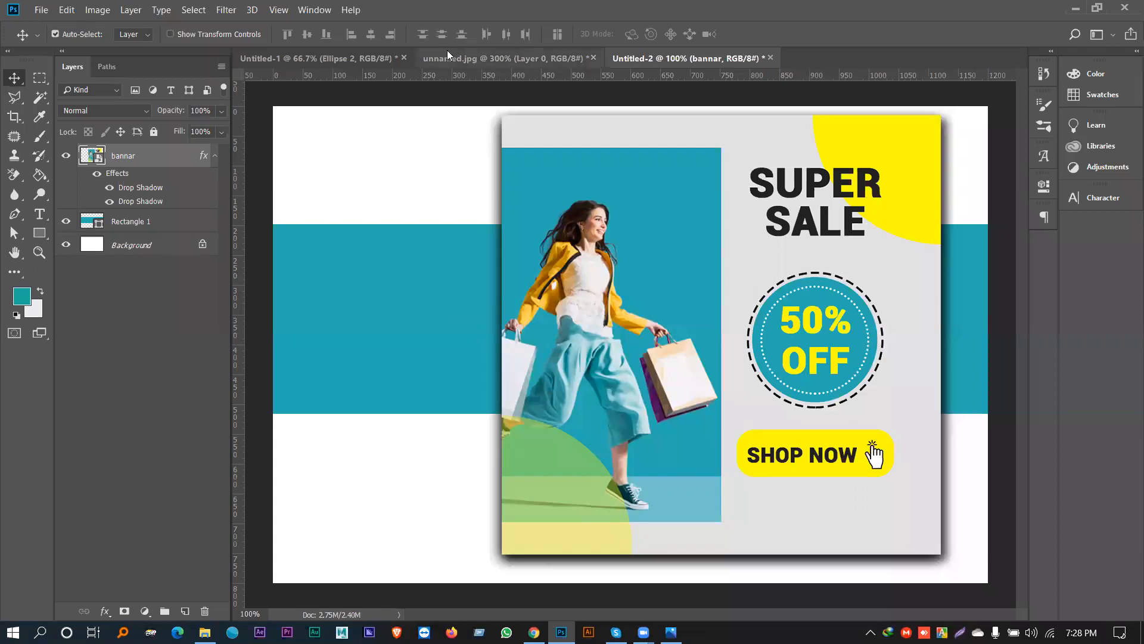
Step: Return to the Untitled-1 document and undock the Layers panel so it floats over the canvas
click(316, 57)
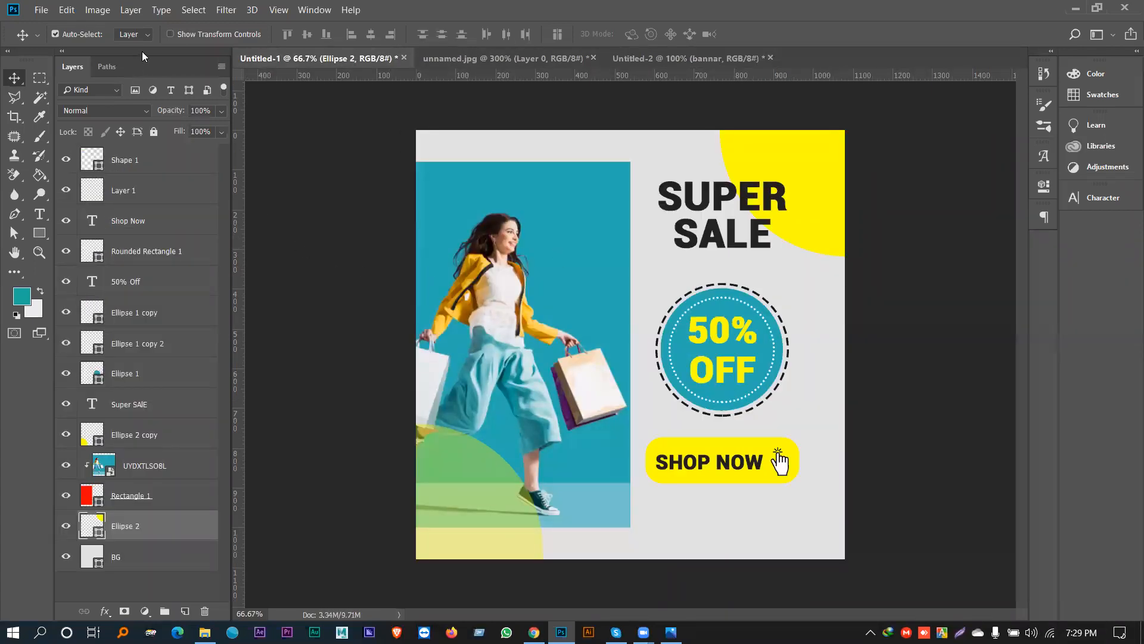
drag(166, 66, 344, 98)
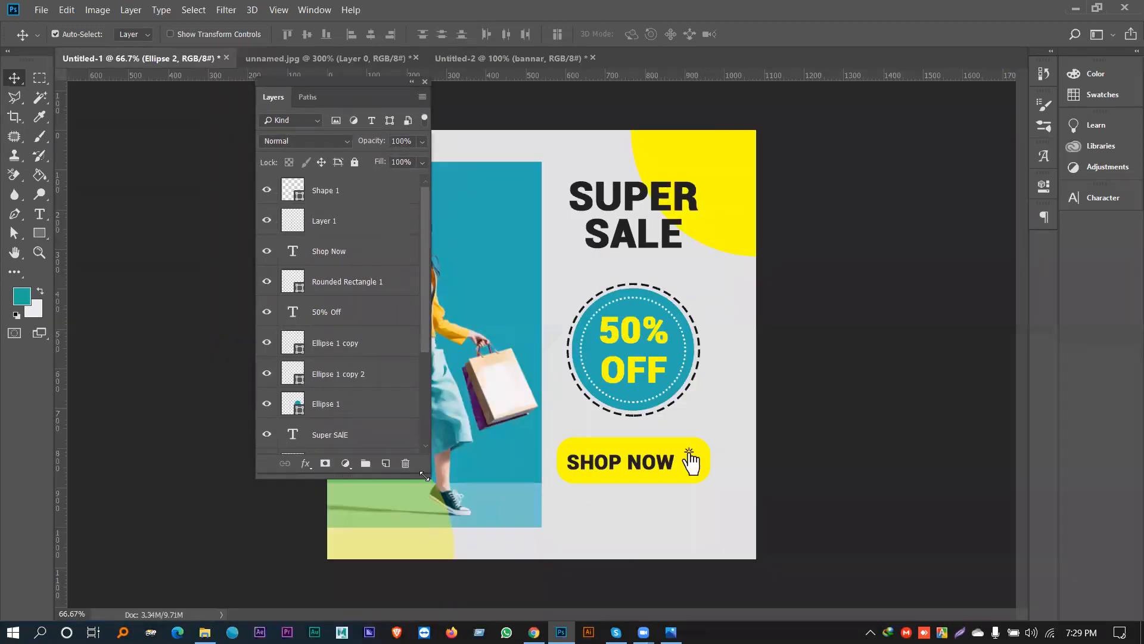
Step: Enlarge the floating Layers panel to show every layer, then put the BG layer in a group named BG
drag(430, 476, 524, 608)
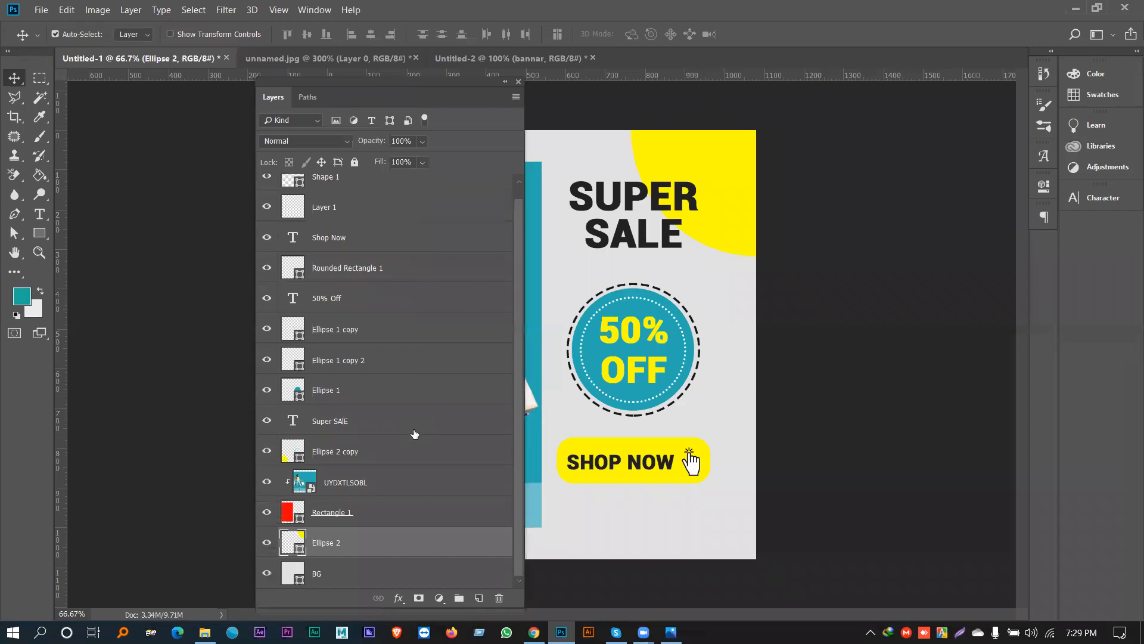
click(343, 576)
key(ctrl+g)
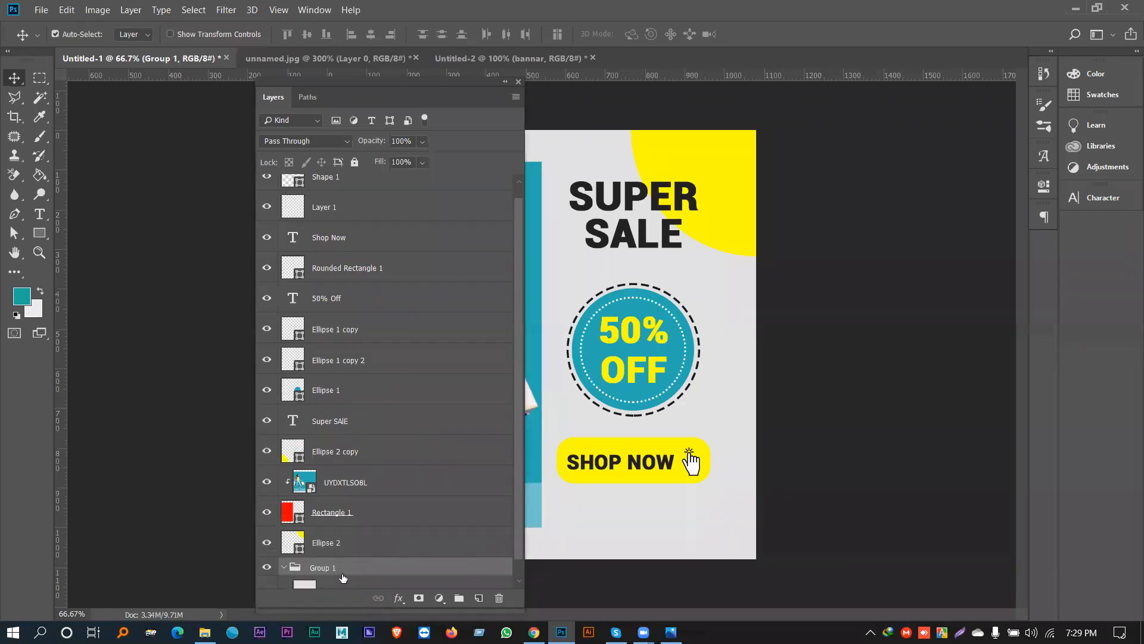
click(272, 568)
click(266, 567)
click(283, 568)
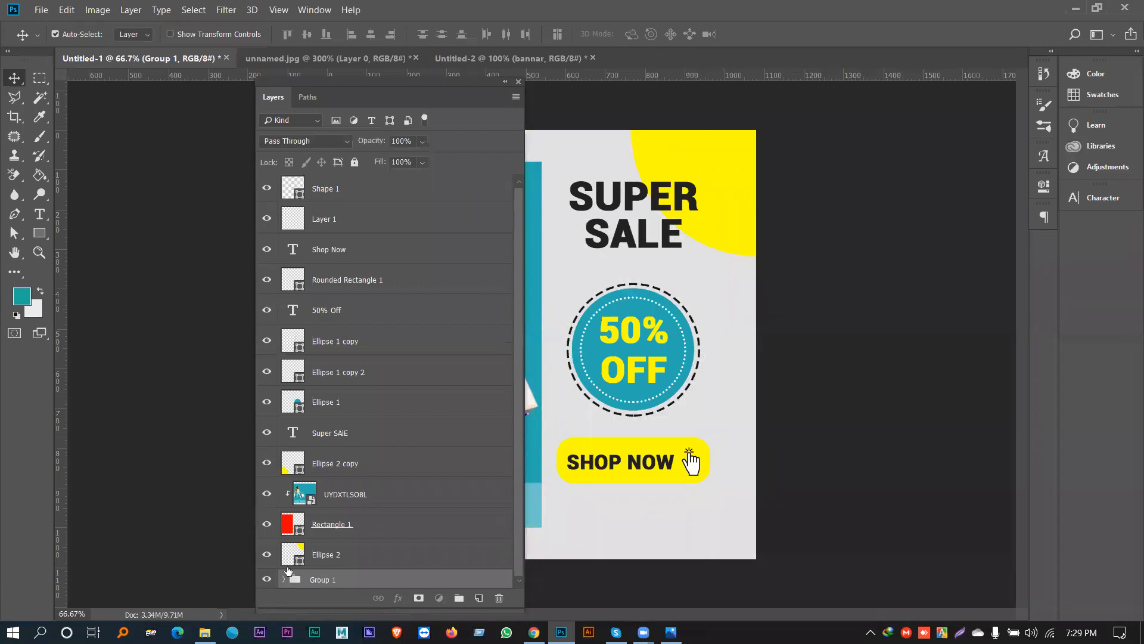
double_click(333, 578)
text(BG)
key(Return)
Step: Group the layers from Ellipse 2 up to Ellipse 2 copy and name the group "Model & Background Shape"
drag(380, 78, 250, 85)
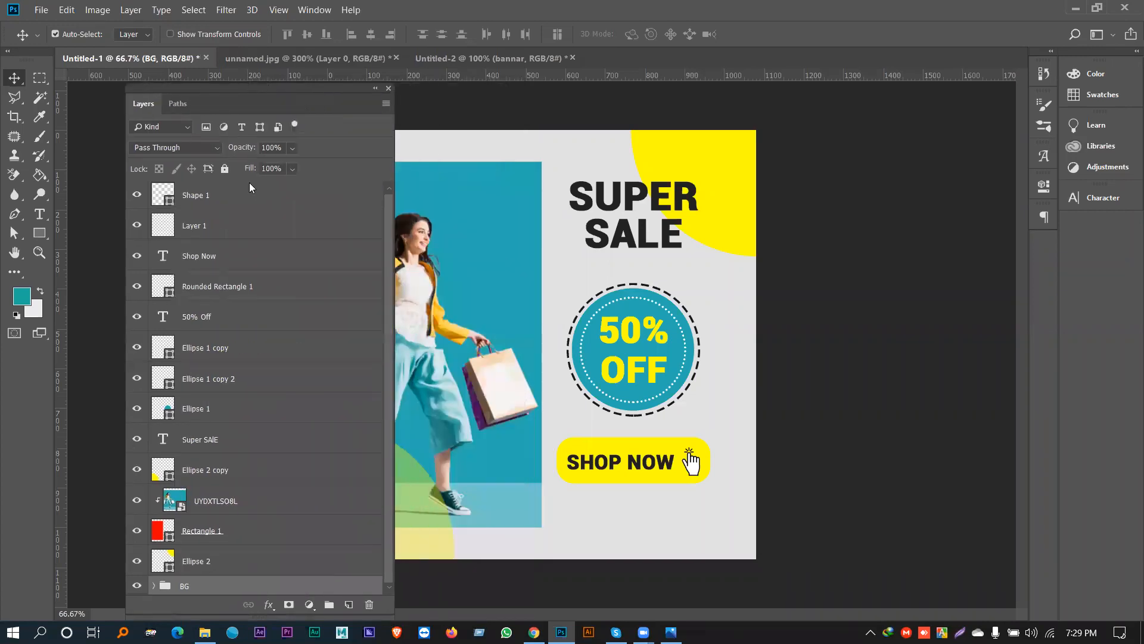
click(231, 534)
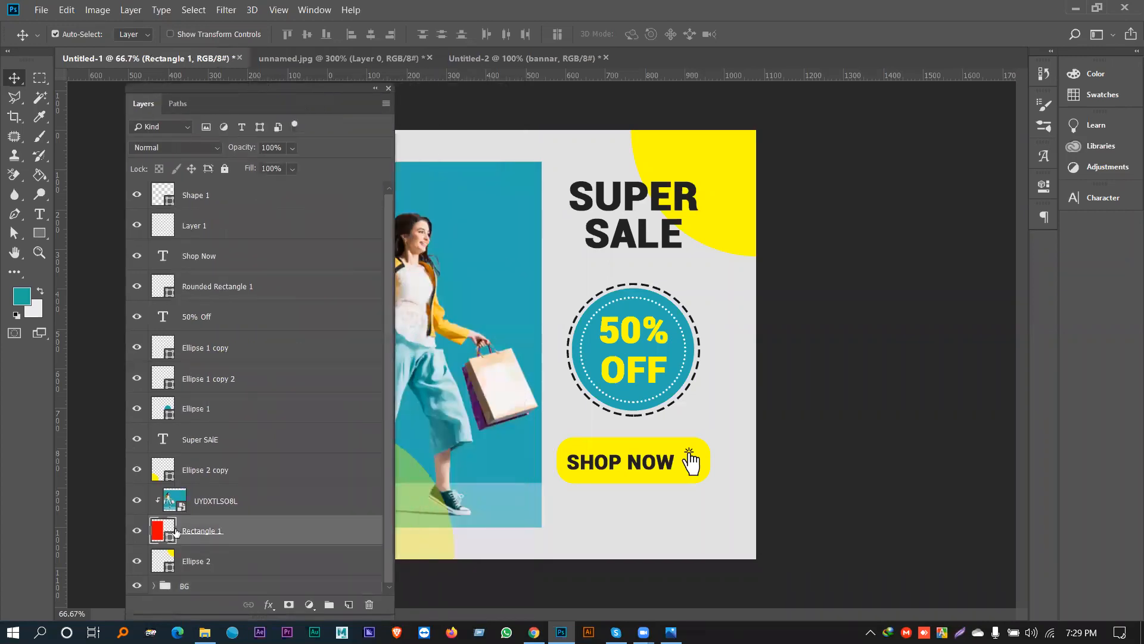
click(230, 556)
click(224, 538)
click(204, 559)
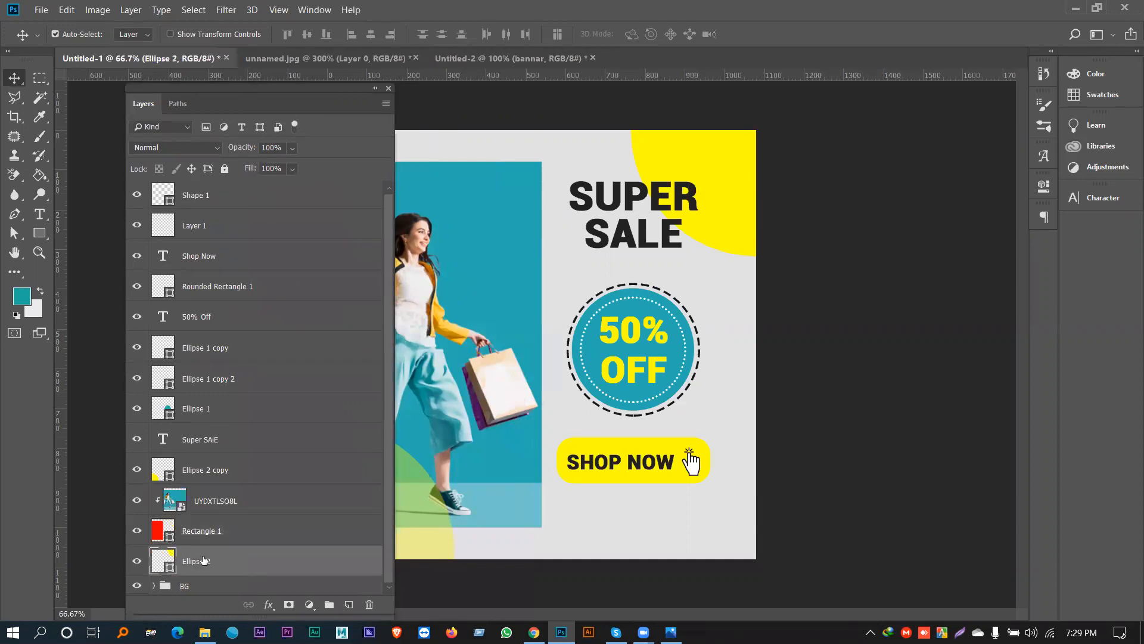
shift+click(217, 471)
key(ctrl+g)
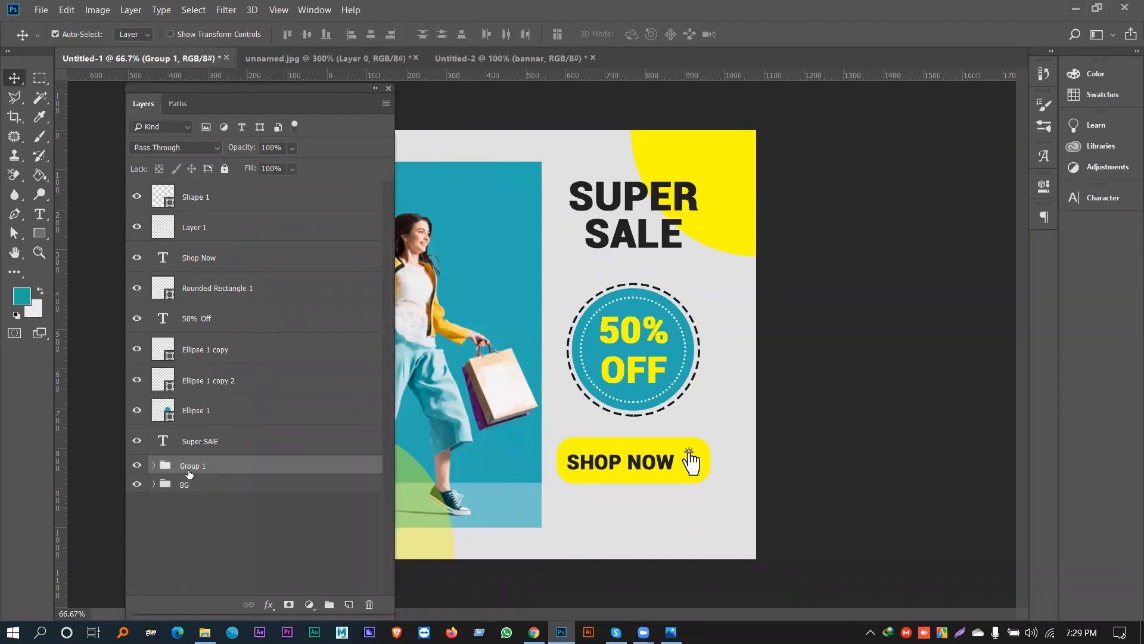
double_click(189, 467)
text(MO)
text(DE)
key(BackSpace)
key(BackSpace)
key(BackSpace)
key(BackSpace)
text(Model & Background Shape)
key(Return)
click(275, 516)
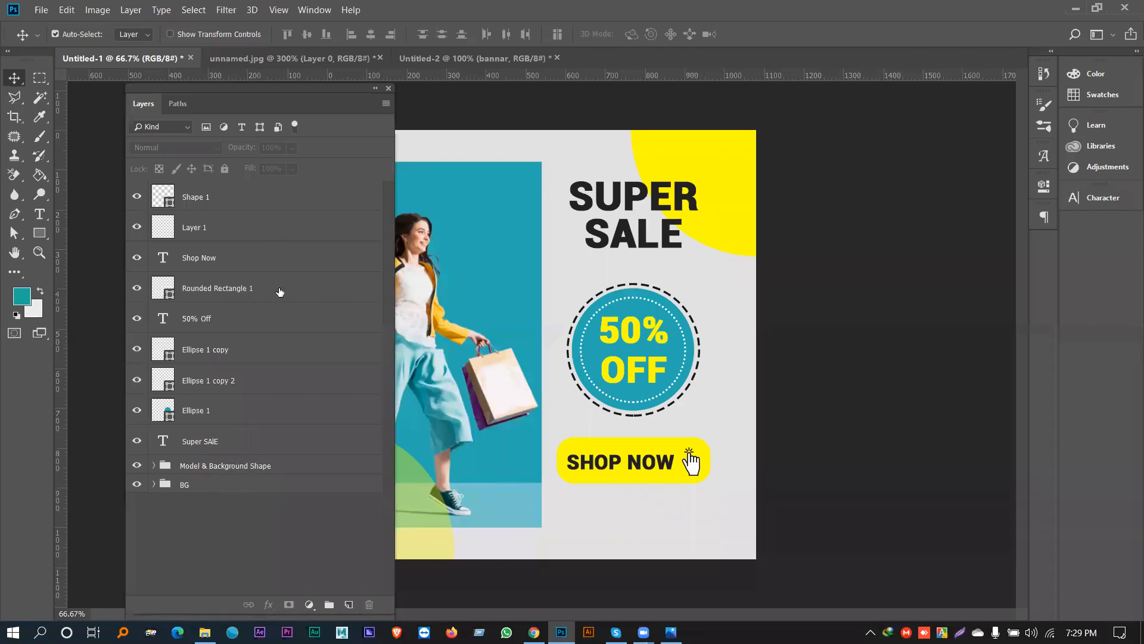
Step: Put the Super Sale text layer in its own group named "Super Sale" and collapse the group
click(216, 441)
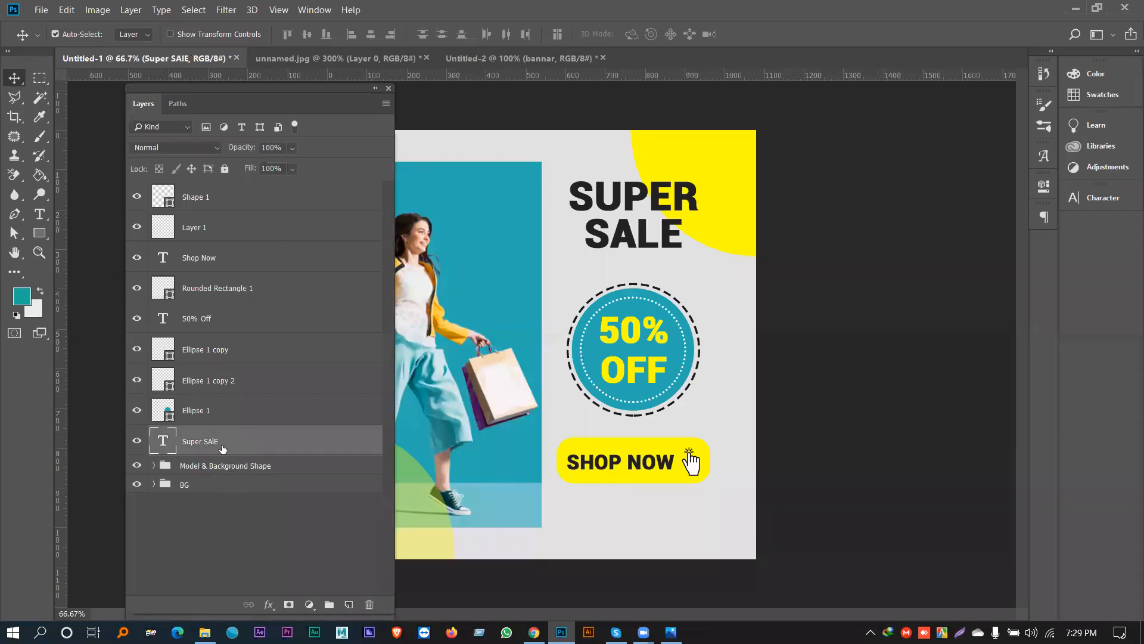
key(ctrl+g)
double_click(197, 434)
text(Super Sale)
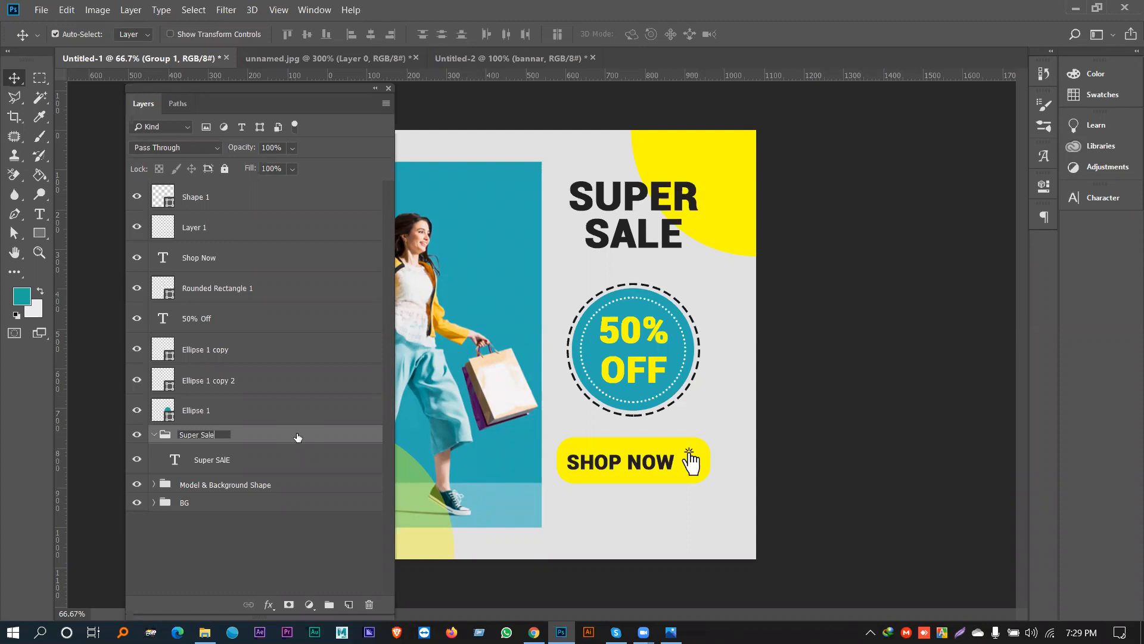
click(255, 549)
click(154, 435)
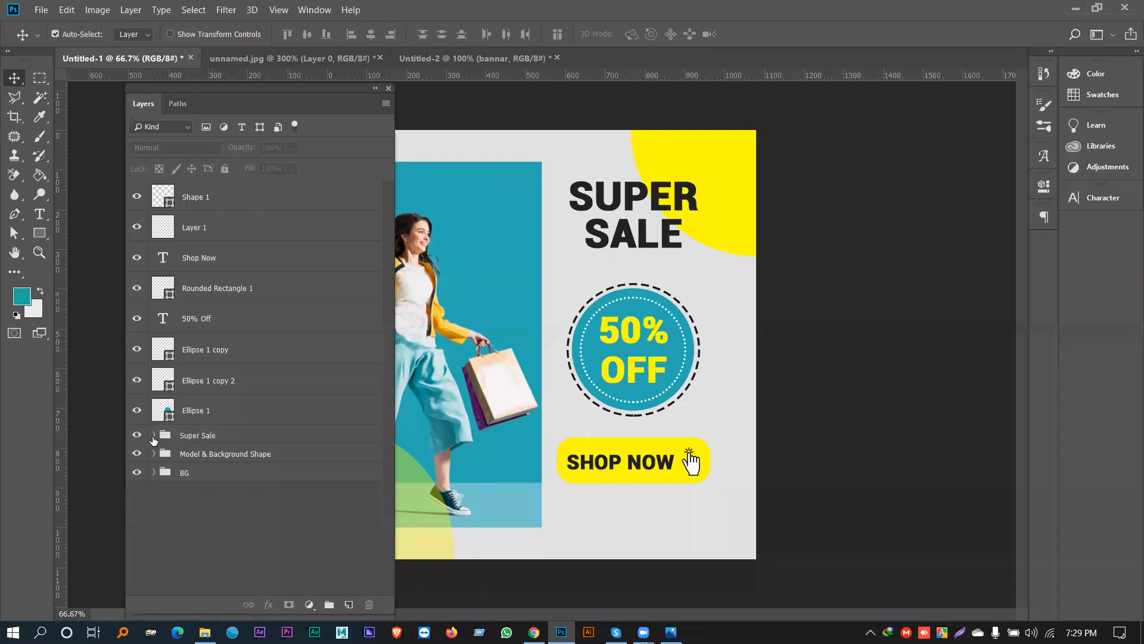
Step: Group the 50% Off text with the three Ellipse 1 layers and name the group "Offer"
click(230, 414)
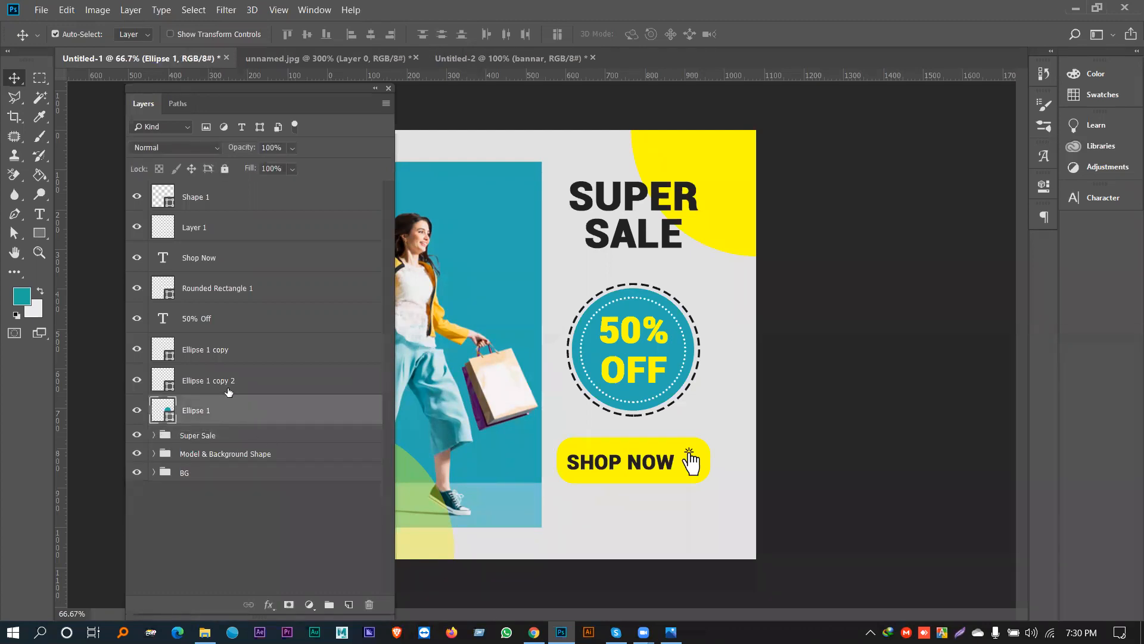
shift+click(227, 318)
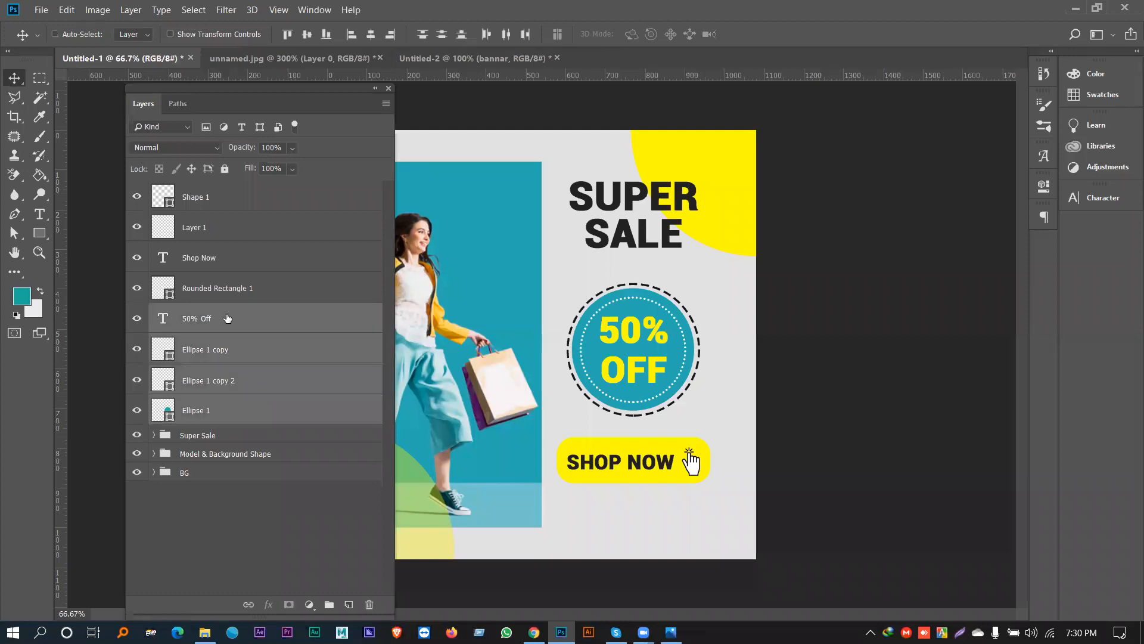
key(ctrl+g)
text(Offer)
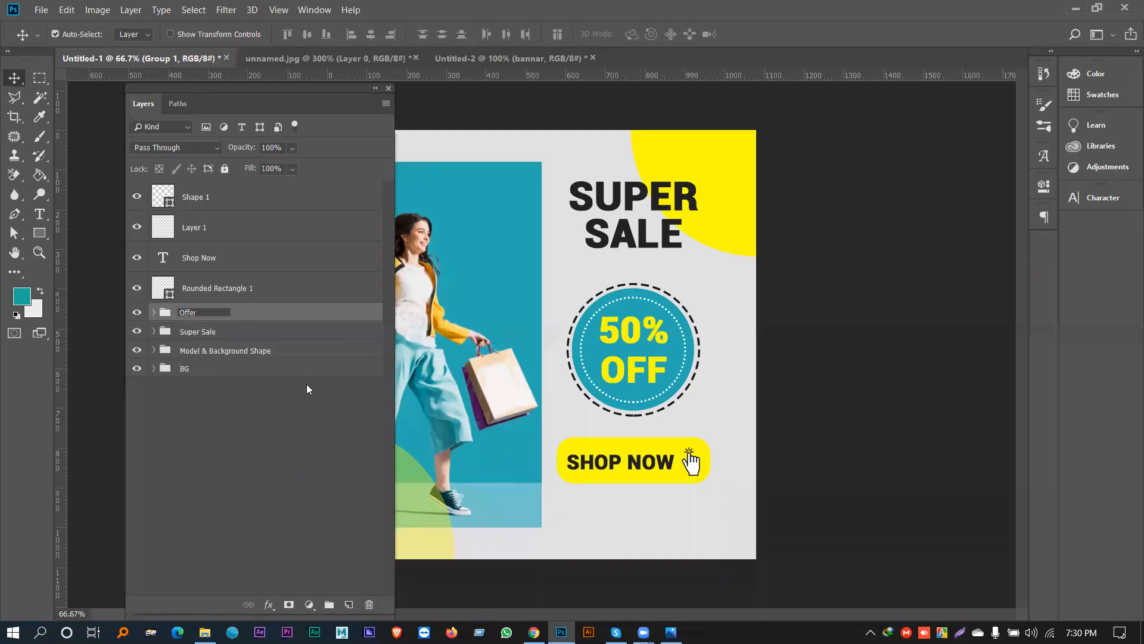
click(307, 386)
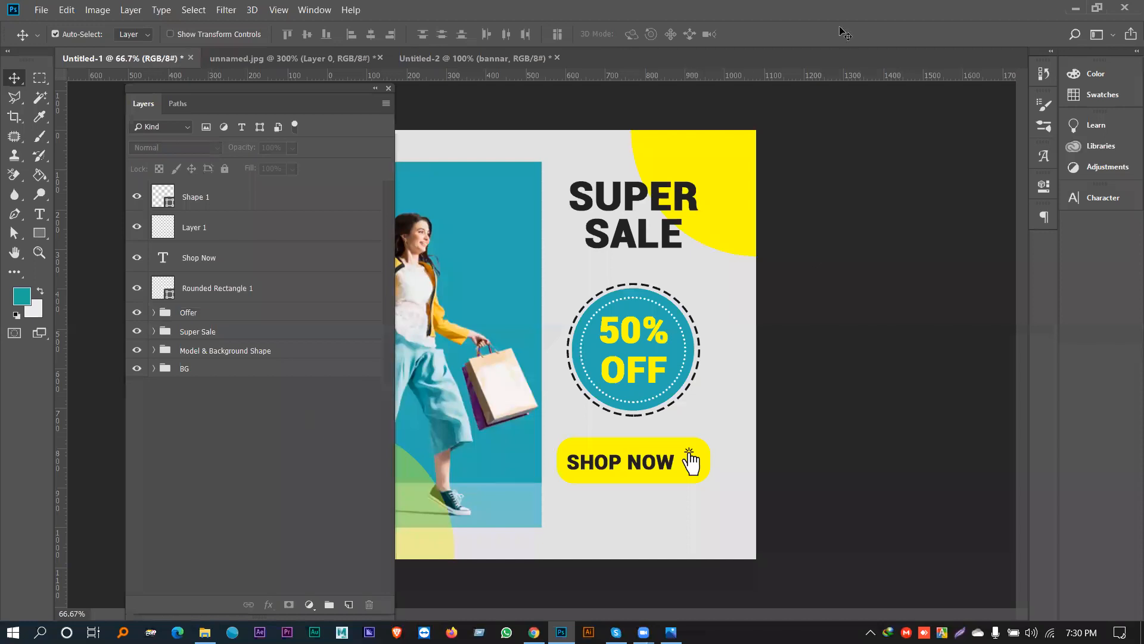
Step: Group the layers from Rounded Rectangle 1 up to Shape 1 and name the group "Shop Now"
click(235, 287)
shift+click(219, 200)
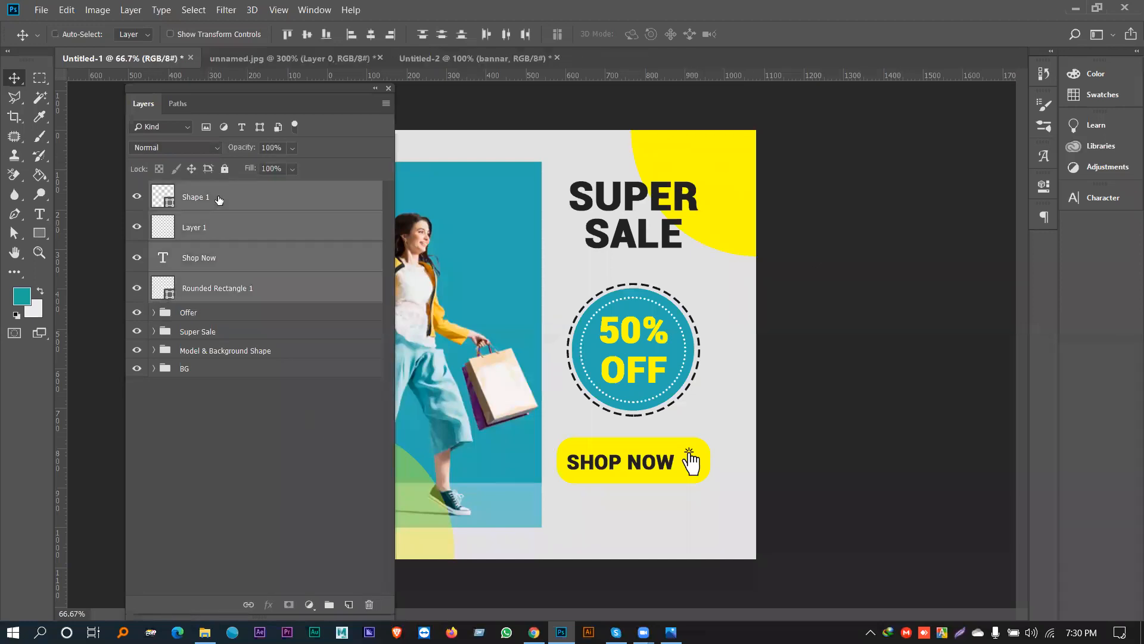
key(ctrl+g)
text(S)
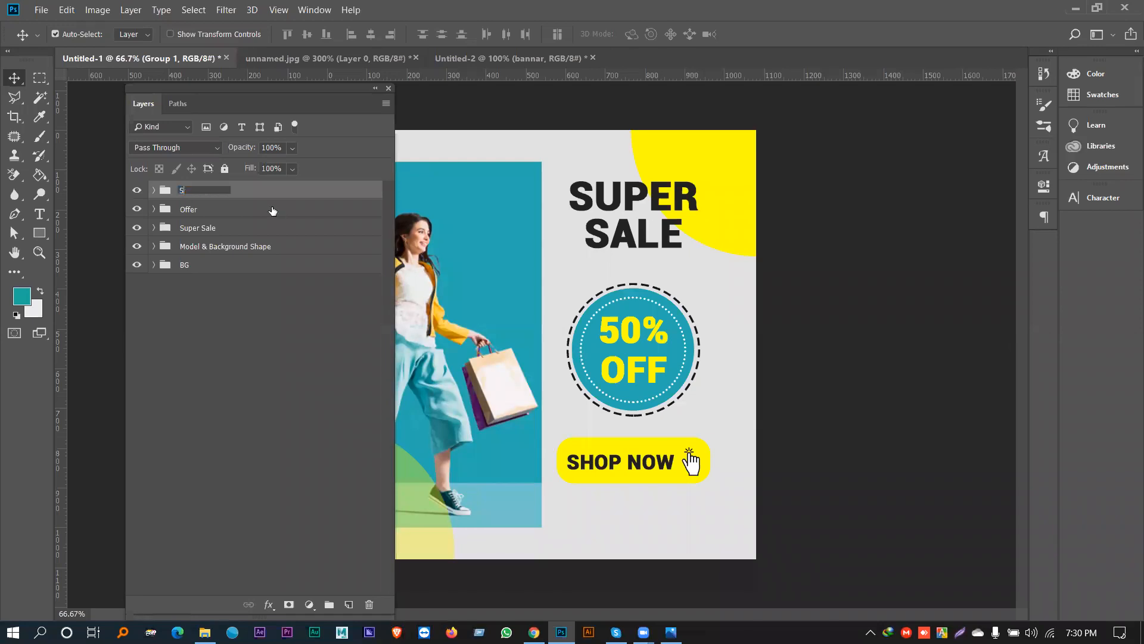
text(hop Now)
click(280, 363)
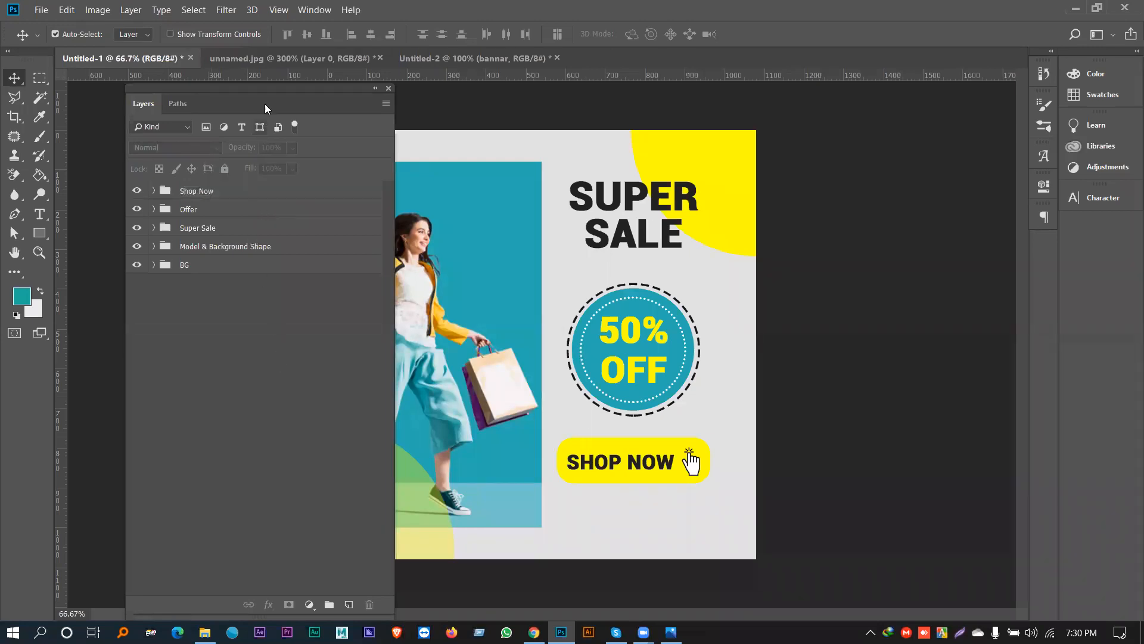
drag(264, 88, 223, 96)
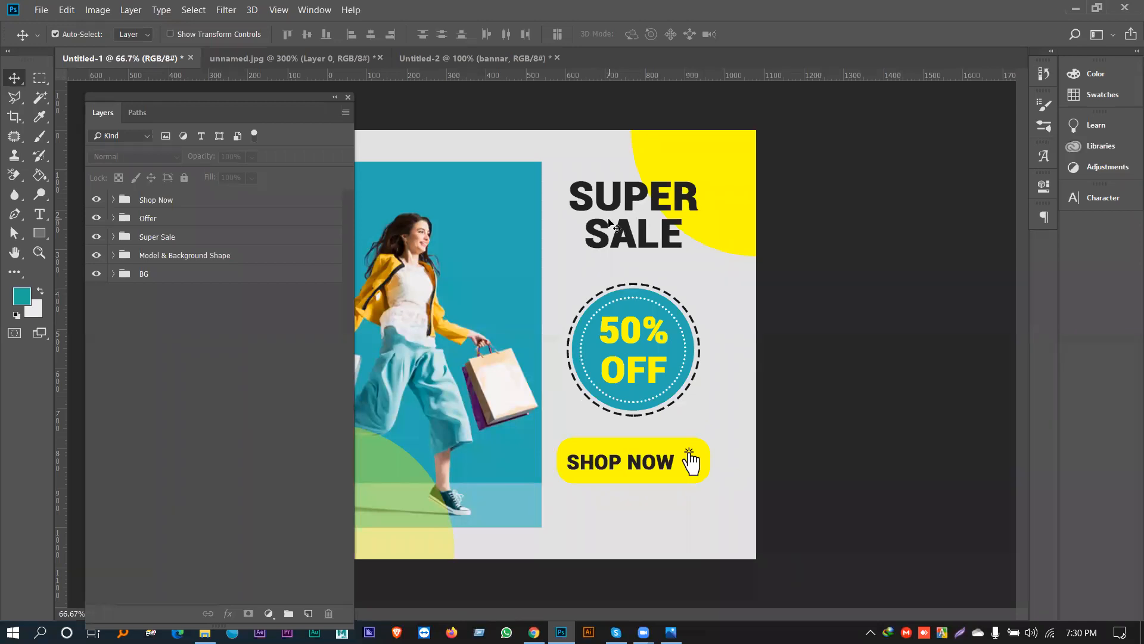
drag(172, 238, 196, 194)
key(ctrl+z)
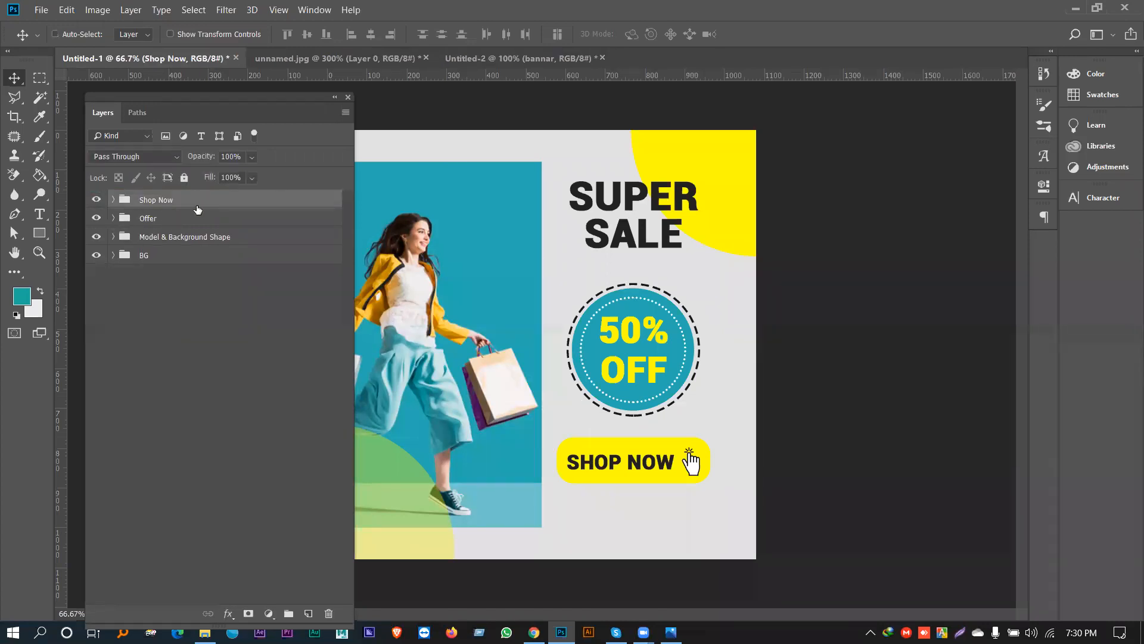
key(ctrl+z)
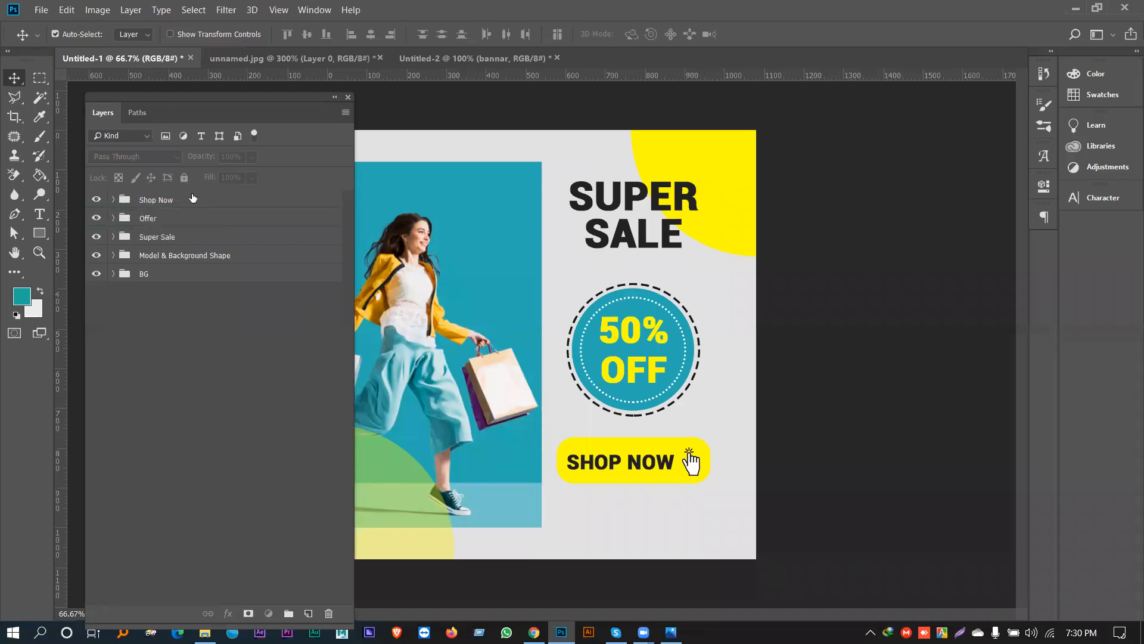
Step: Reorder the groups so Super Sale is at the top of the stack, followed by Offer and Shop Now
click(193, 198)
drag(177, 237, 260, 195)
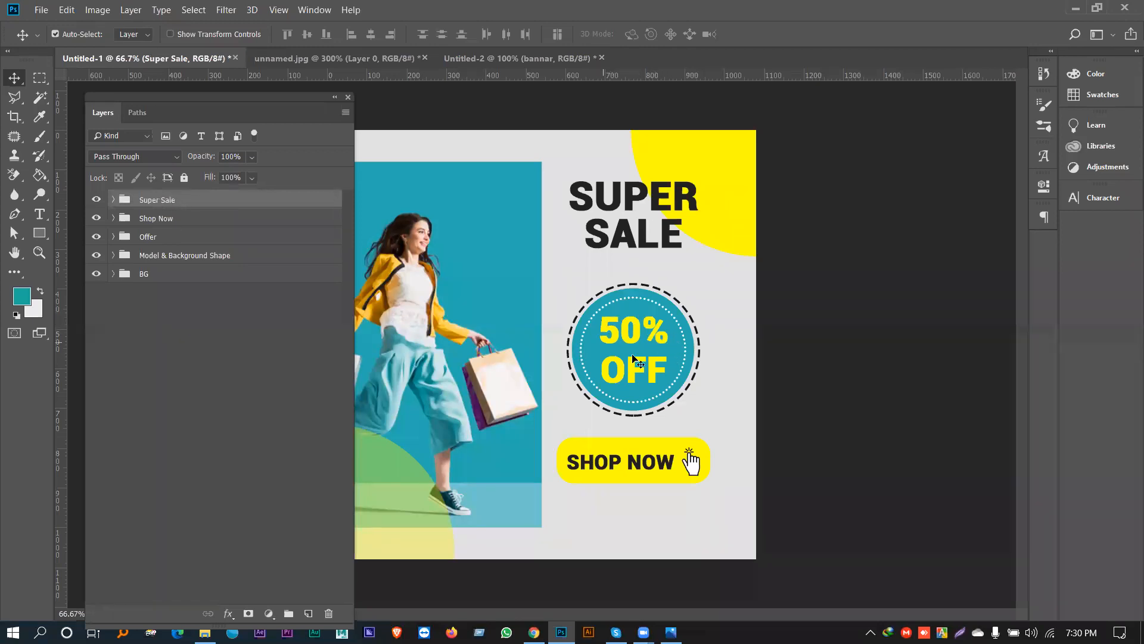
drag(182, 219, 181, 244)
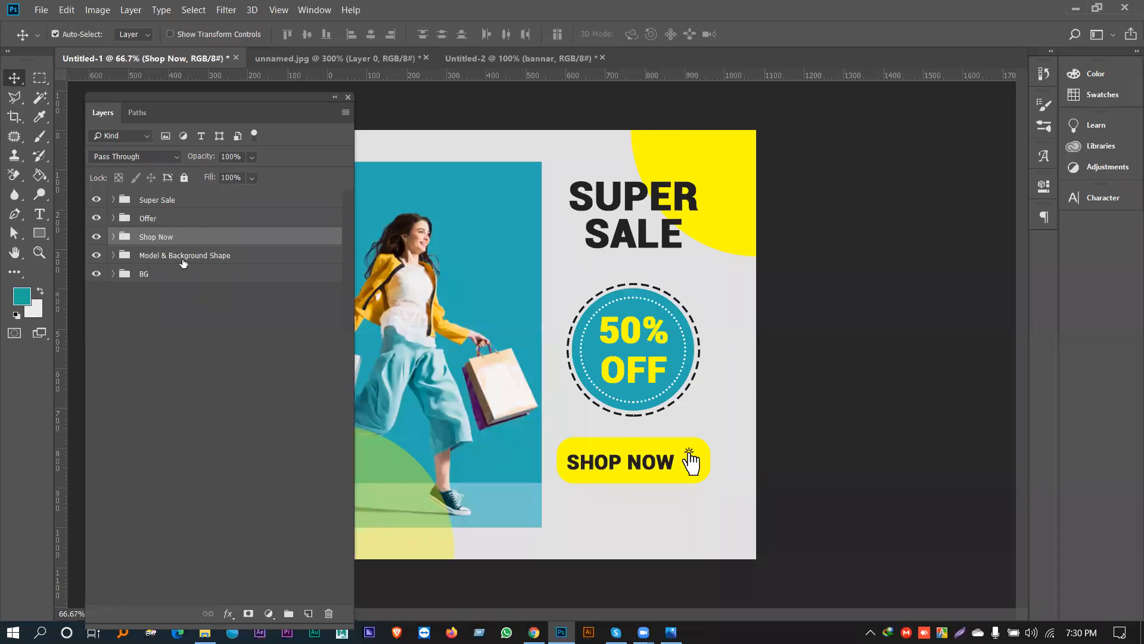
Step: Deselect all groups, then shift and narrow the floating Layers panel so it no longer covers the artwork
mouse_move(225, 96)
mouse_down()
mouse_move(200, 94)
mouse_move(209, 89)
mouse_up()
click(172, 357)
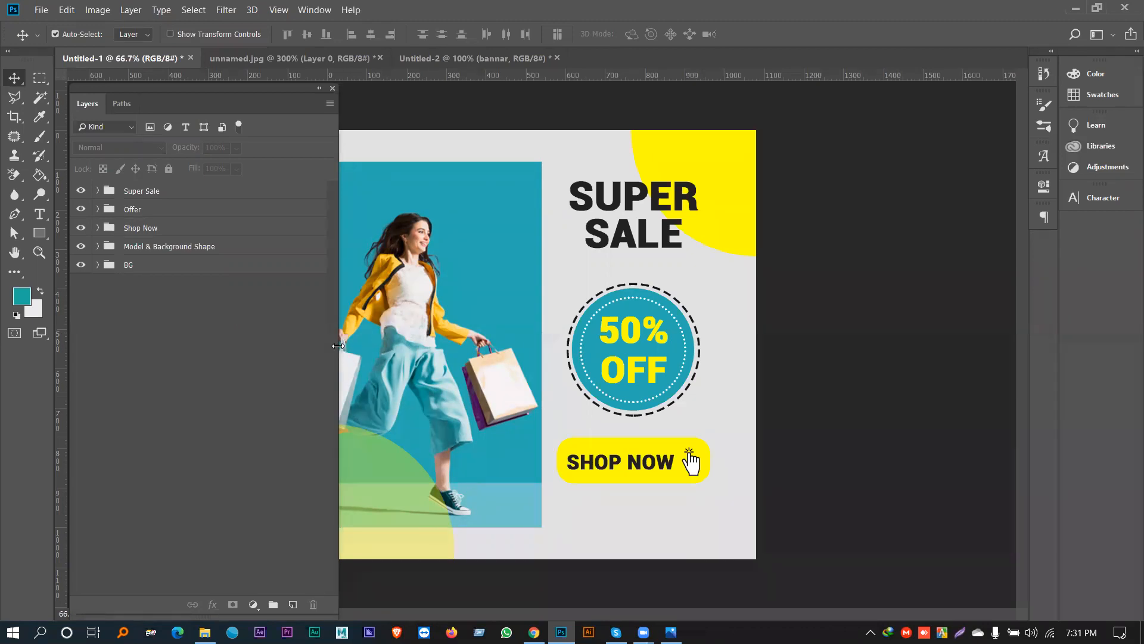
drag(336, 346, 270, 340)
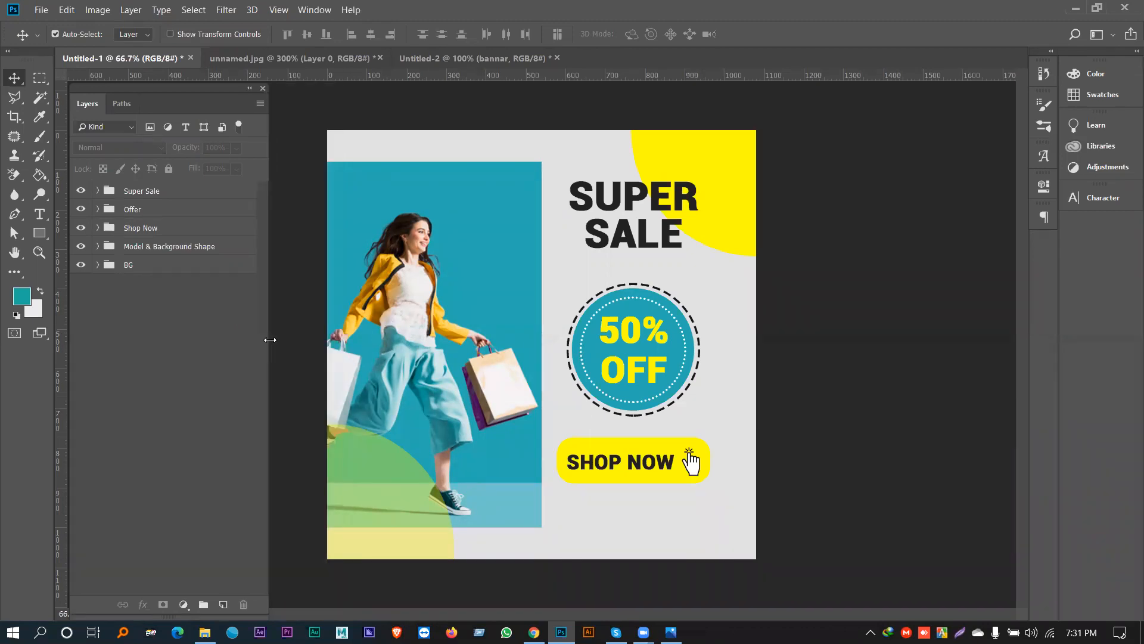